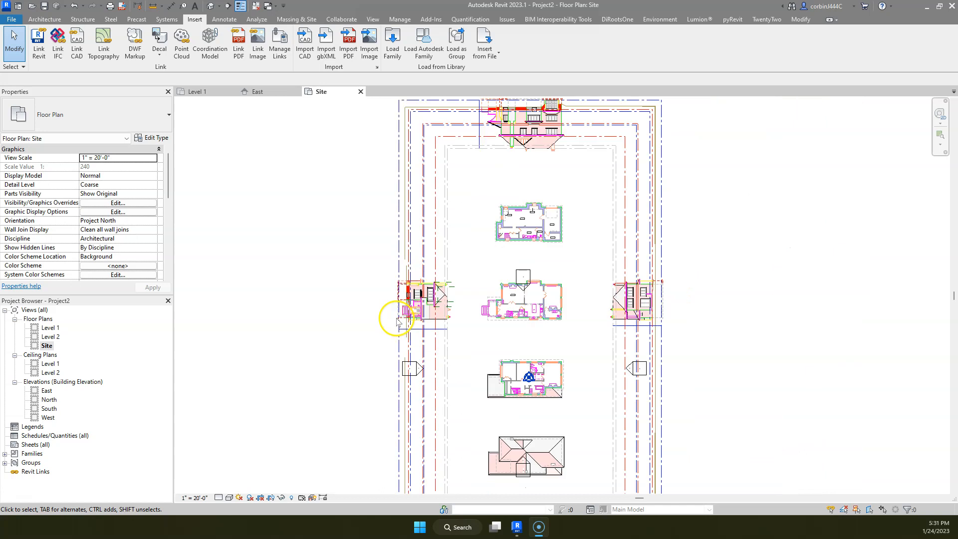
- Place a continuous aligned dimension across the four level lines beside the imported elevation at the end of the site drawing
{"action": "scroll", "coordinate": [578, 145], "scroll_direction": "up", "scroll_amount": 2}
{"action": "scroll", "coordinate": [518, 231], "scroll_direction": "down", "scroll_amount": 2}
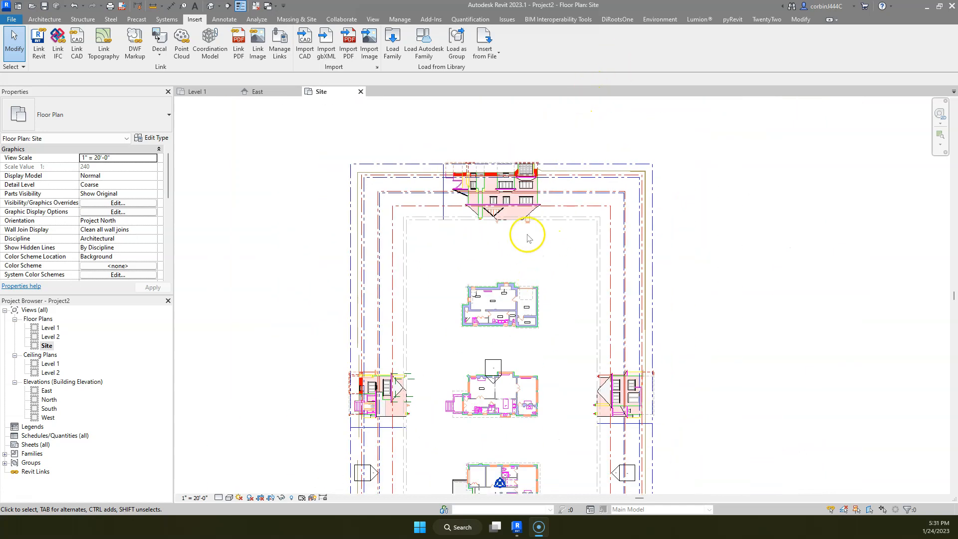
{"action": "scroll", "coordinate": [546, 200], "scroll_direction": "up", "scroll_amount": 5}
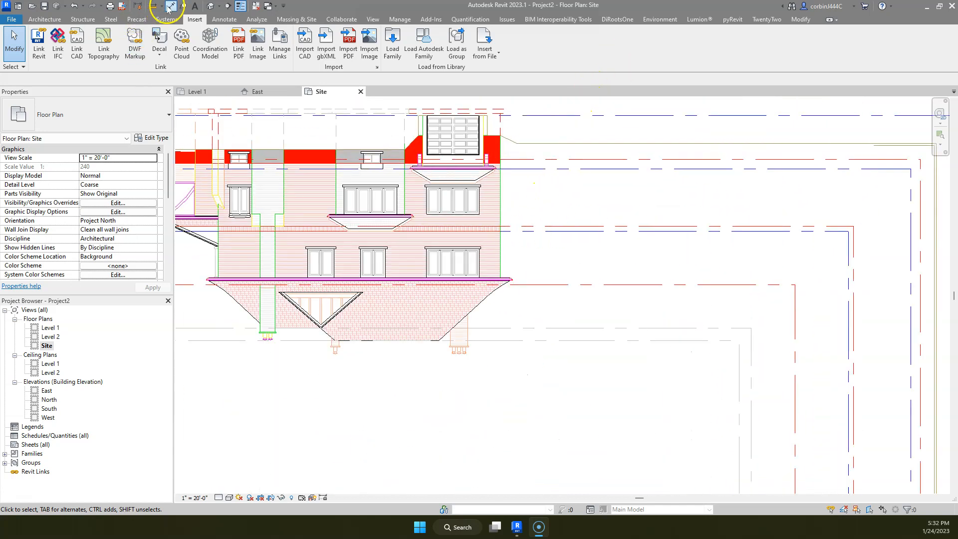
{"action": "left_click", "coordinate": [170, 7]}
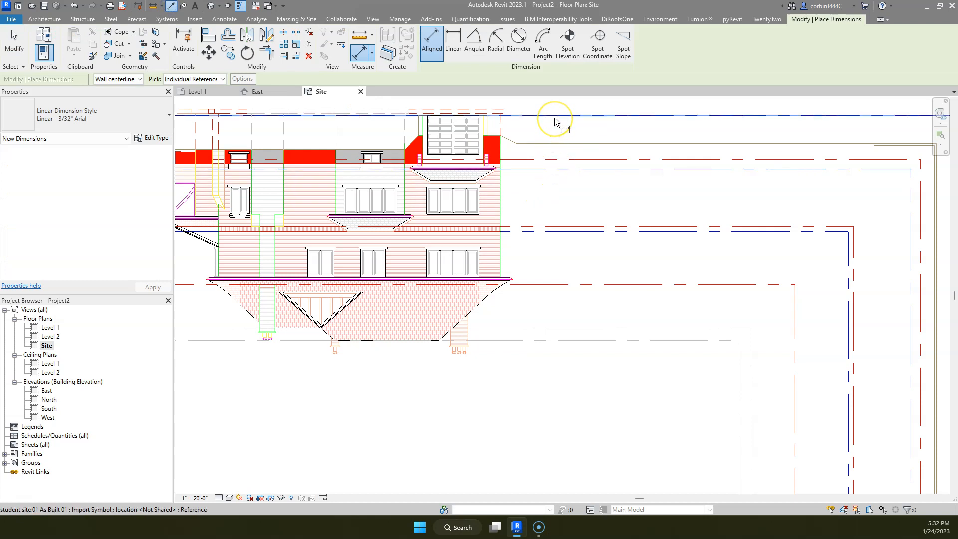
{"action": "left_click", "coordinate": [560, 117]}
{"action": "left_click", "coordinate": [572, 170]}
{"action": "left_click", "coordinate": [572, 231]}
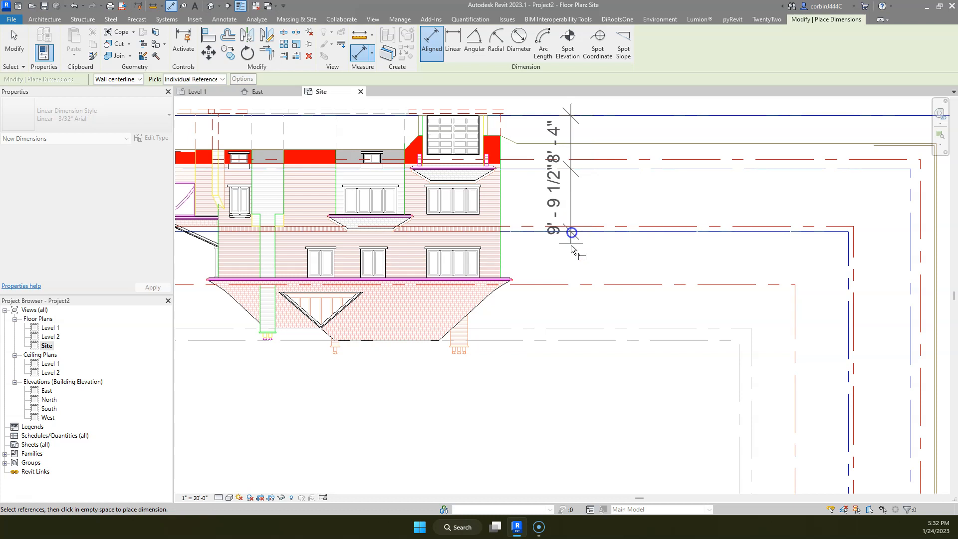
{"action": "left_click", "coordinate": [576, 286]}
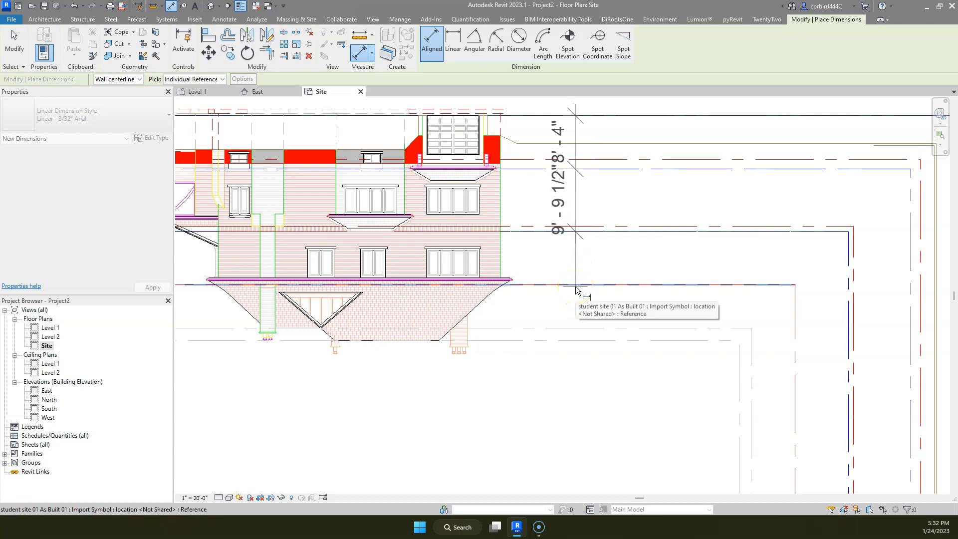
{"action": "left_click", "coordinate": [576, 302]}
{"action": "left_click", "coordinate": [565, 179]}
{"action": "left_click", "coordinate": [564, 223]}
{"action": "left_click", "coordinate": [569, 258]}
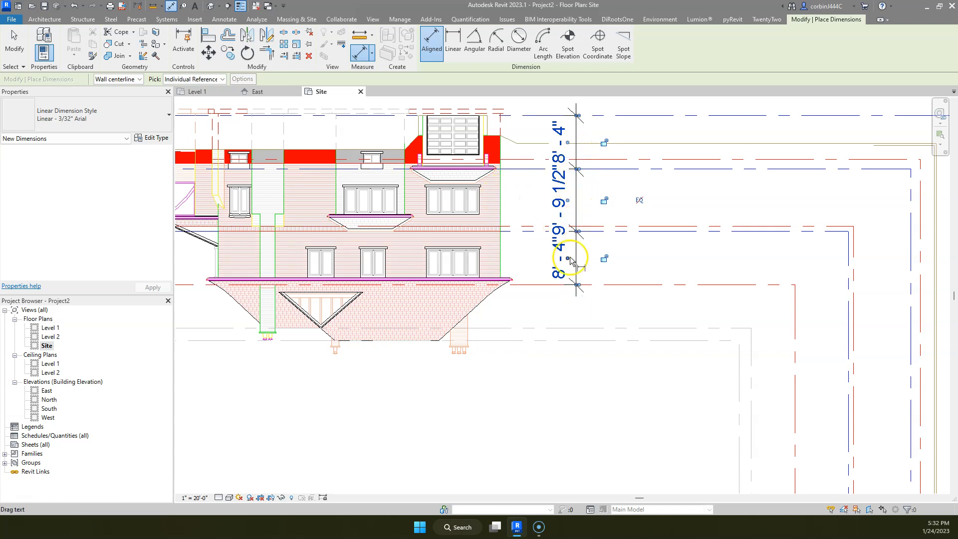
- In the East elevation, set Level 2's elevation to 8'-4"
{"action": "left_click", "coordinate": [266, 95]}
{"action": "scroll", "coordinate": [633, 334], "scroll_direction": "up", "scroll_amount": 6}
{"action": "left_click", "coordinate": [628, 256]}
{"action": "left_click", "coordinate": [666, 259]}
{"action": "type", "text": "8 4"}
{"action": "key", "text": "Return"}
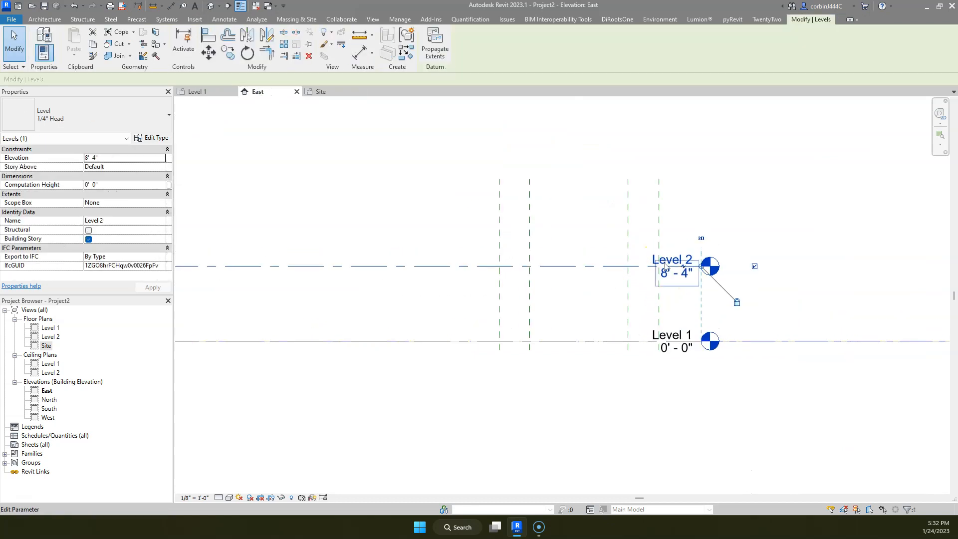
{"action": "left_click", "coordinate": [293, 119]}
- Draw two more levels above Level 2, at about 16'-10" and 23'-10", aligned with the ends of the existing levels
{"action": "left_click", "coordinate": [49, 22]}
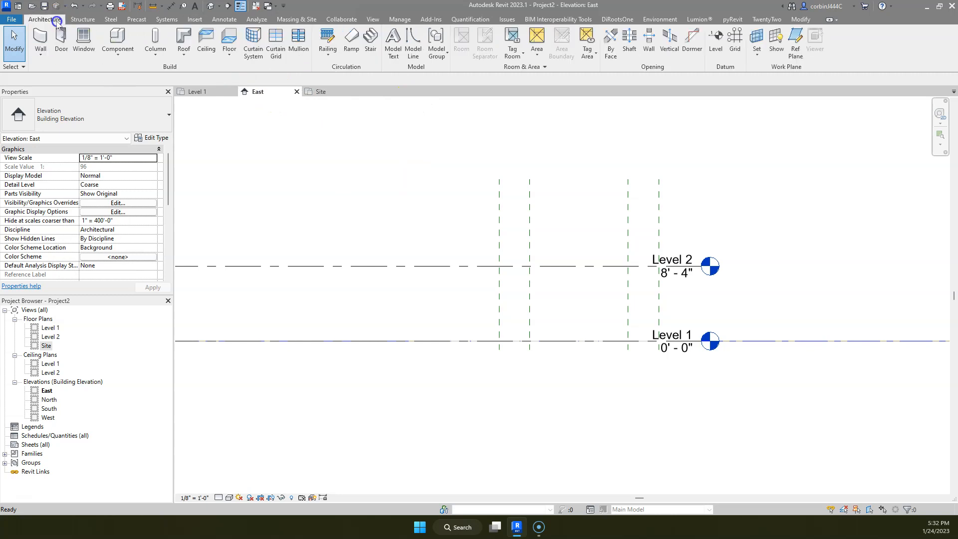
{"action": "scroll", "coordinate": [546, 200], "scroll_direction": "down", "scroll_amount": 4}
{"action": "left_click", "coordinate": [719, 40]}
{"action": "scroll", "coordinate": [735, 220], "scroll_direction": "down", "scroll_amount": 2}
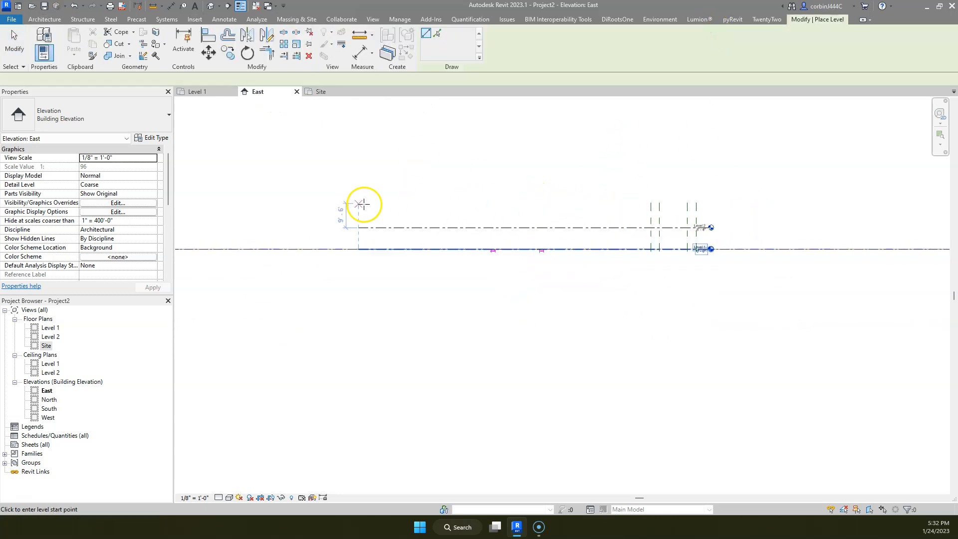
{"action": "left_click", "coordinate": [355, 206]}
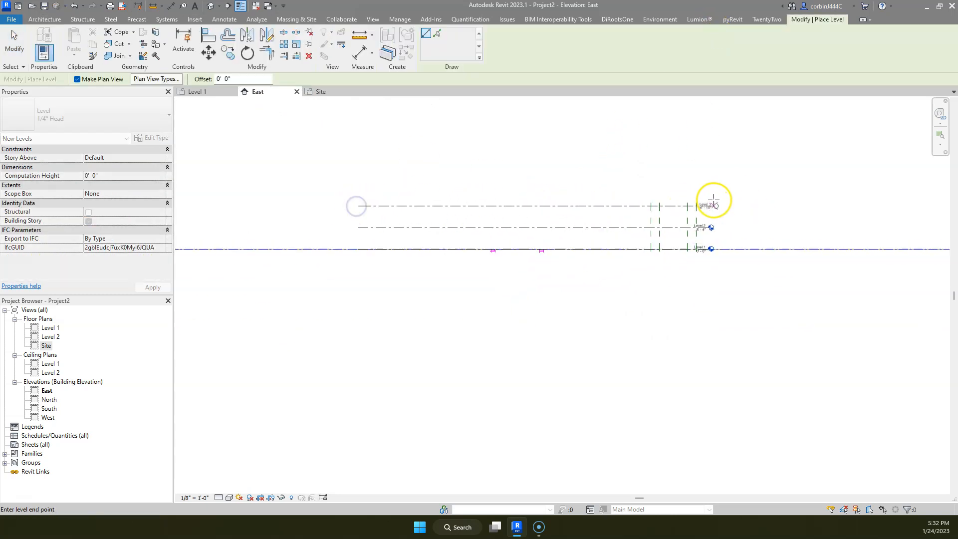
{"action": "left_click", "coordinate": [710, 205]}
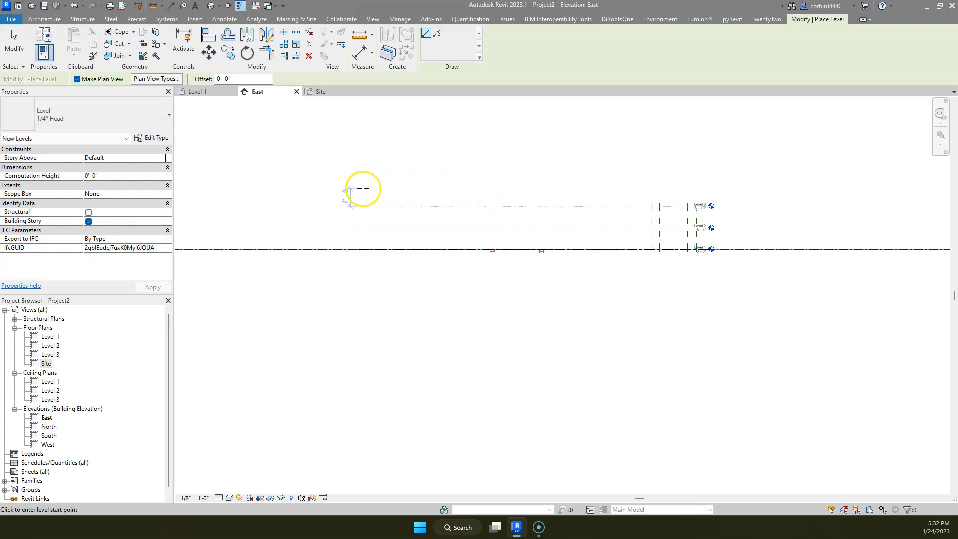
{"action": "left_click", "coordinate": [359, 187]}
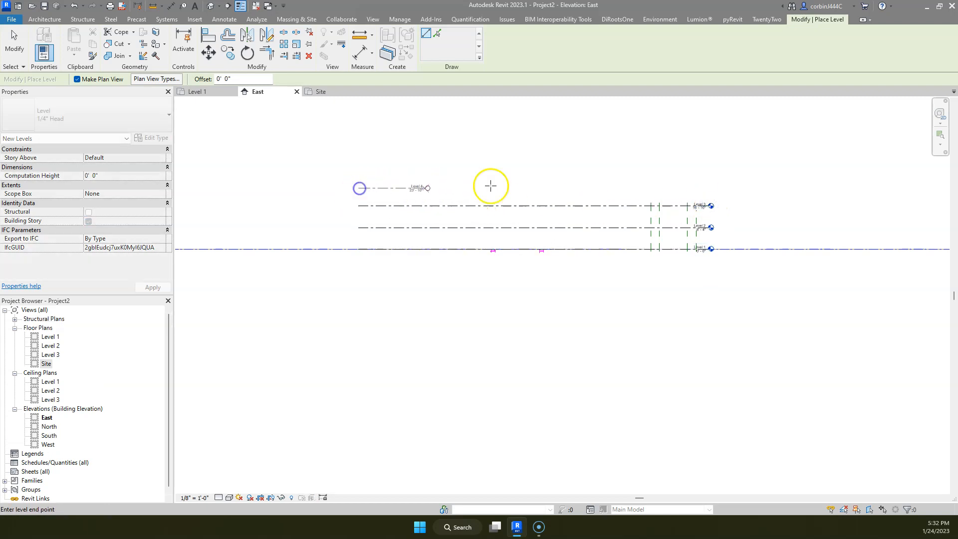
{"action": "left_click", "coordinate": [690, 183]}
{"action": "key", "text": "Escape"}
{"action": "key", "text": "Escape"}
- Add a continuous aligned dimension from Level 1 through Levels 2, 3 and 4
{"action": "scroll", "coordinate": [711, 206], "scroll_direction": "up", "scroll_amount": 5}
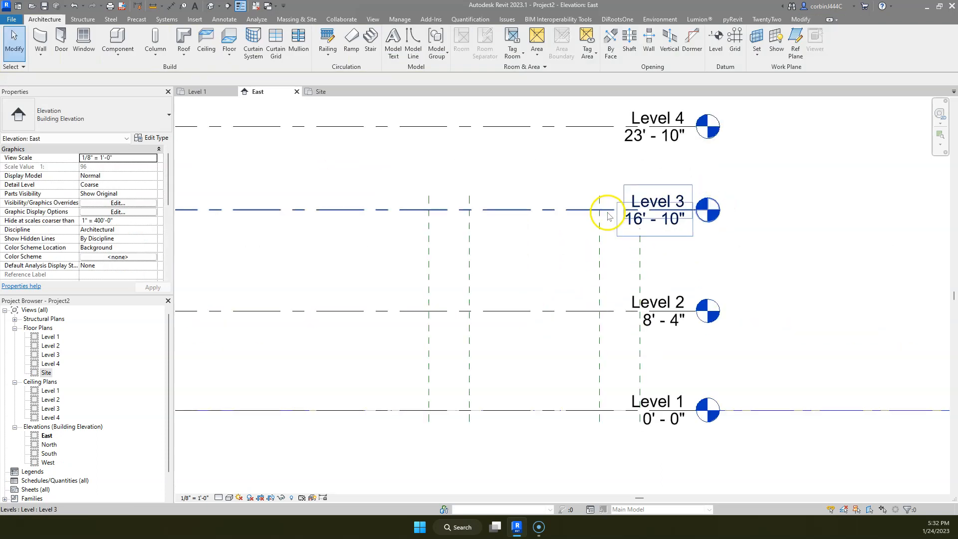
{"action": "key", "text": "d"}
{"action": "key", "text": "i"}
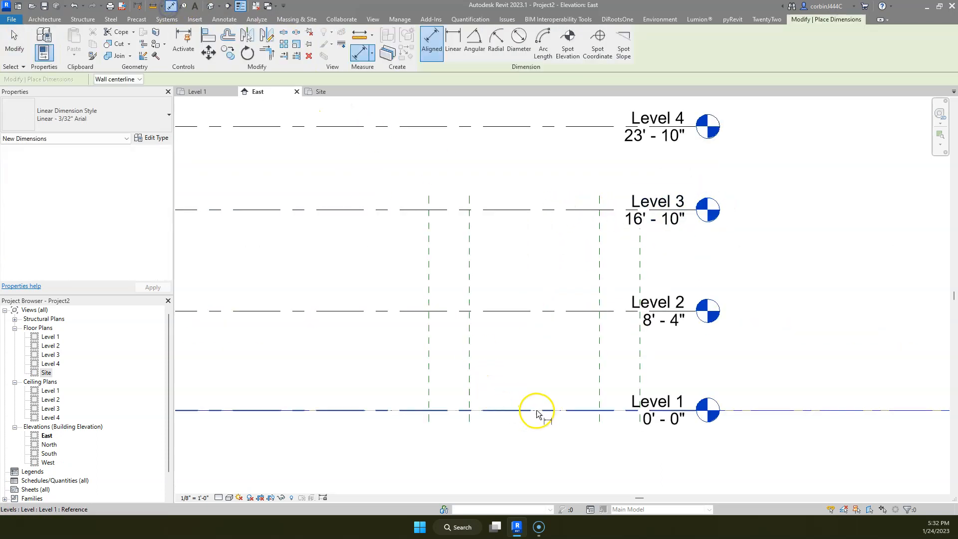
{"action": "left_click", "coordinate": [537, 410]}
{"action": "left_click", "coordinate": [552, 311]}
{"action": "left_click", "coordinate": [563, 210]}
{"action": "left_click", "coordinate": [566, 128]}
{"action": "left_click", "coordinate": [556, 145]}
{"action": "key", "text": "Escape"}
{"action": "key", "text": "Escape"}
- Set the distance between Level 2 and Level 3 to 9'-9 1/2" by moving Level 3
{"action": "left_click", "coordinate": [609, 219]}
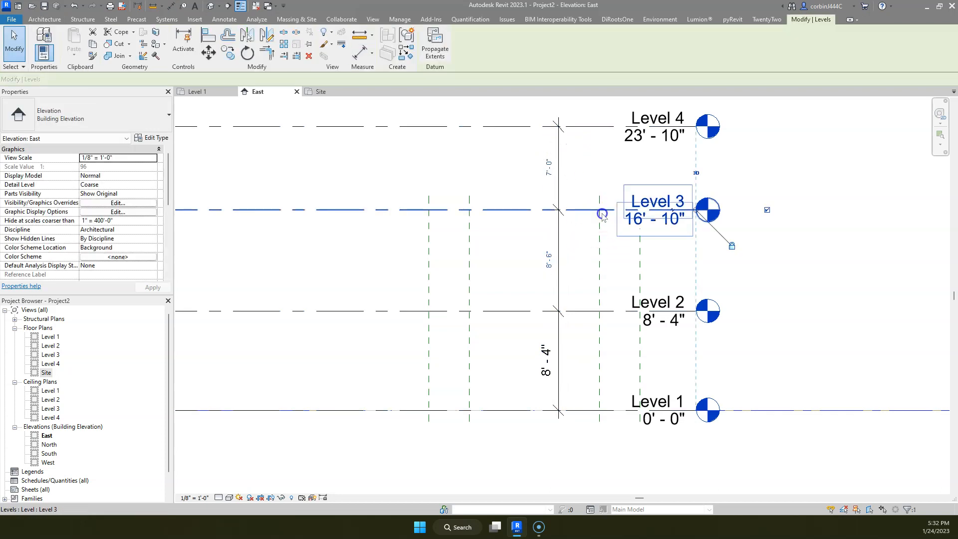
{"action": "left_click", "coordinate": [547, 259]}
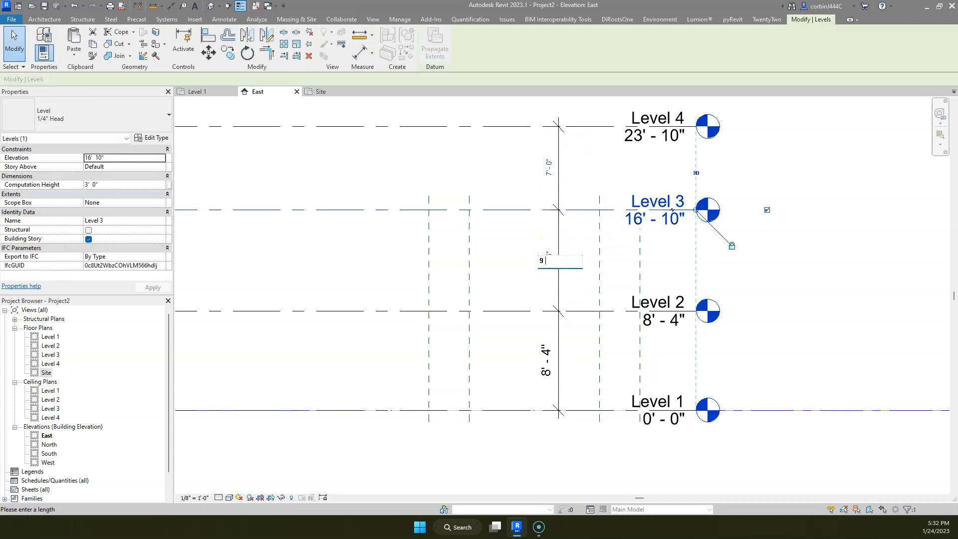
{"action": "type", "text": "9 9.5"}
{"action": "key", "text": "Return"}
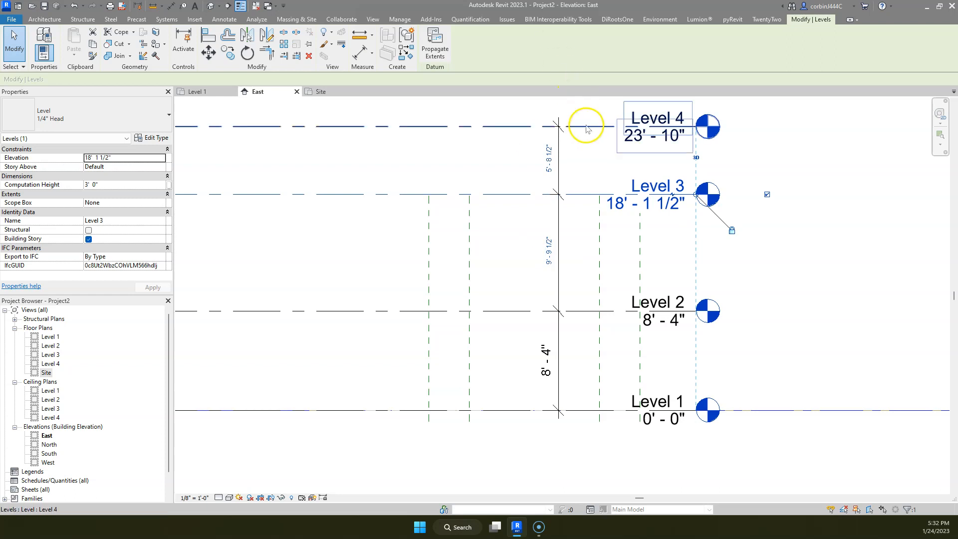
- Set the distance between Level 3 and Level 4 to 8'-4" by moving Level 4
{"action": "left_click", "coordinate": [584, 125]}
{"action": "left_click", "coordinate": [548, 156]}
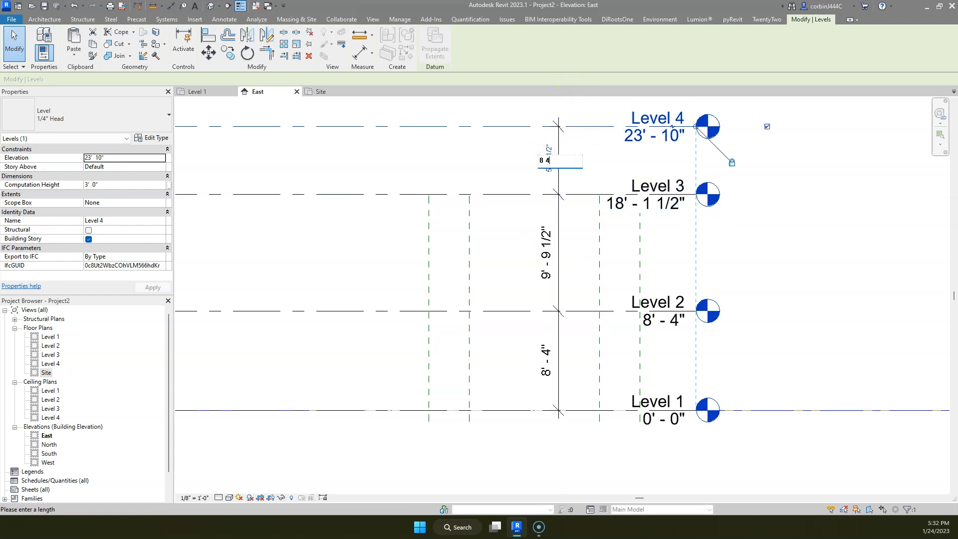
{"action": "type", "text": "8 4"}
{"action": "key", "text": "Return"}
{"action": "left_click", "coordinate": [654, 273]}
- Rename Level 4 as LEVEL 3 T.O.W
{"action": "scroll", "coordinate": [654, 272], "scroll_direction": "down", "scroll_amount": 4}
{"action": "scroll", "coordinate": [663, 225], "scroll_direction": "up", "scroll_amount": 5}
{"action": "double_click", "coordinate": [645, 184]}
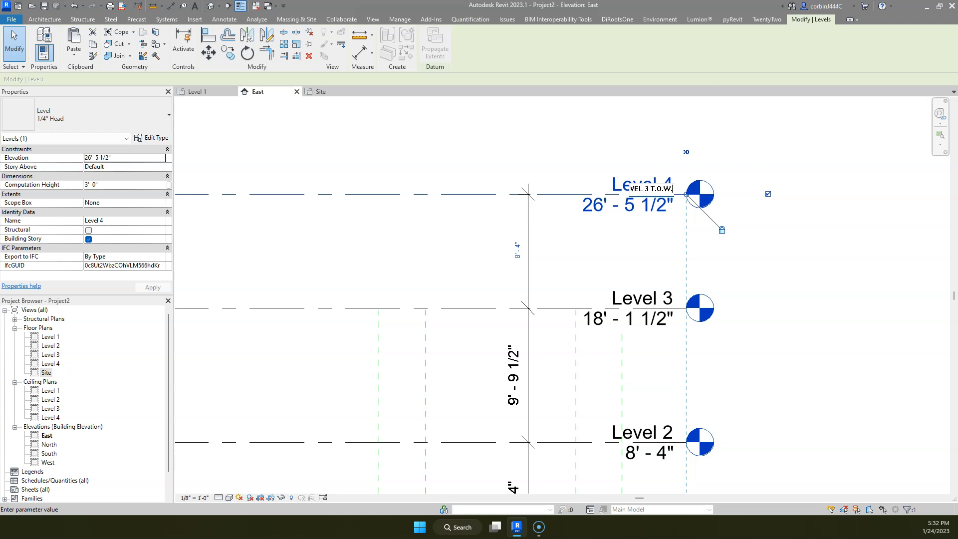
{"action": "key", "text": "Return"}
{"action": "left_click", "coordinate": [522, 265]}
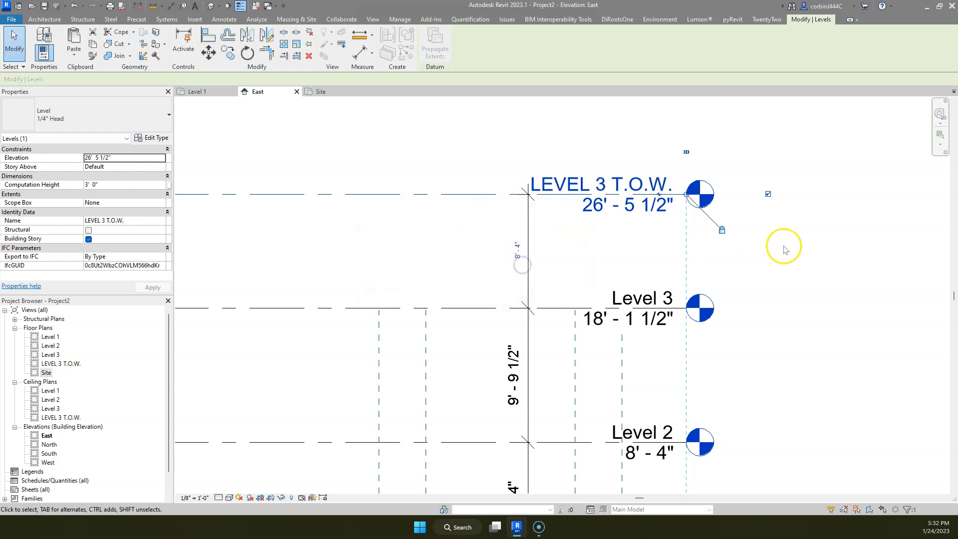
{"action": "scroll", "coordinate": [681, 186], "scroll_direction": "down", "scroll_amount": 6}
{"action": "left_click", "coordinate": [778, 233]}
{"action": "scroll", "coordinate": [778, 233], "scroll_direction": "down", "scroll_amount": 2}
{"action": "scroll", "coordinate": [589, 175], "scroll_direction": "up", "scroll_amount": 3}
{"action": "scroll", "coordinate": [671, 225], "scroll_direction": "down", "scroll_amount": 3}
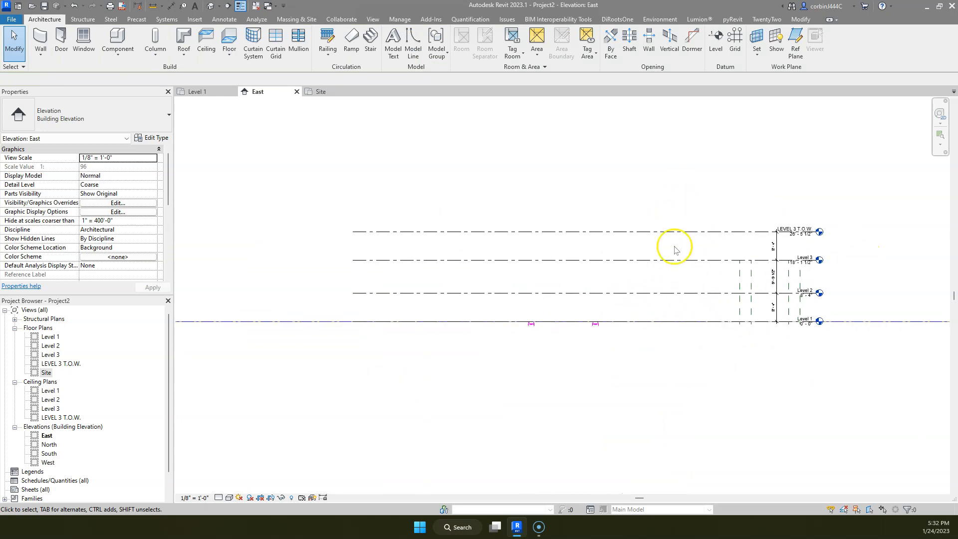
- Return to the Site floor plan with the imported drawings
{"action": "left_click", "coordinate": [209, 91]}
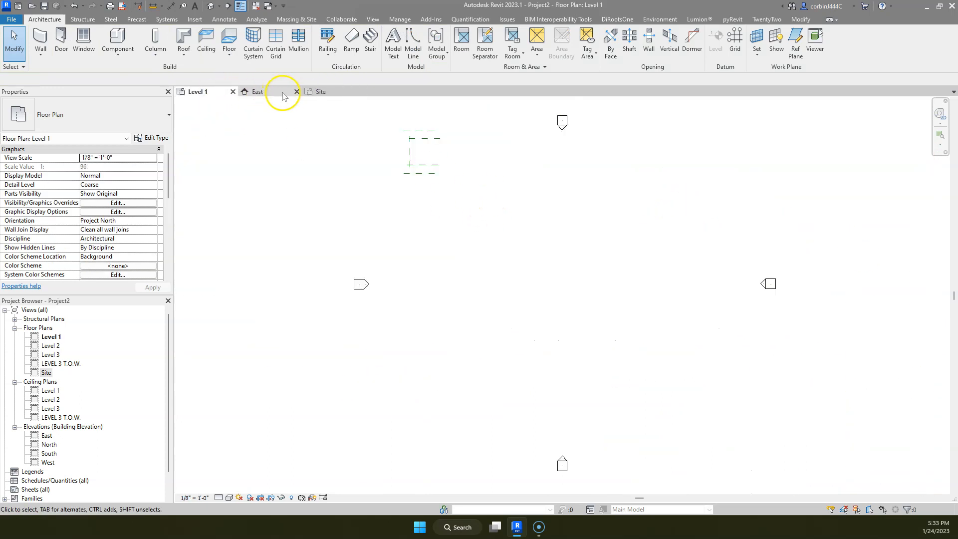
{"action": "left_click", "coordinate": [321, 92]}
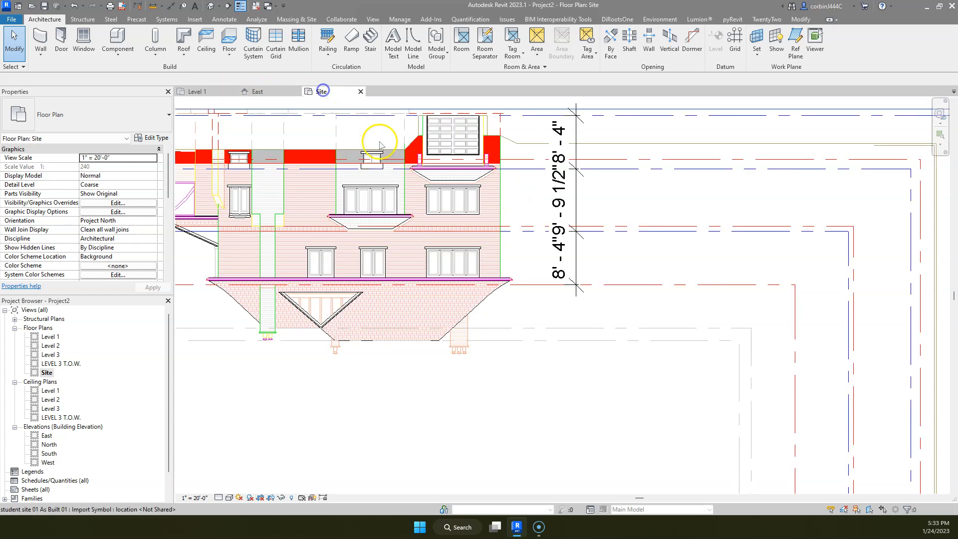
{"action": "scroll", "coordinate": [567, 267], "scroll_direction": "down", "scroll_amount": 5}
{"action": "scroll", "coordinate": [524, 344], "scroll_direction": "up", "scroll_amount": 2}
{"action": "scroll", "coordinate": [552, 268], "scroll_direction": "down", "scroll_amount": 2}
{"action": "scroll", "coordinate": [535, 460], "scroll_direction": "up", "scroll_amount": 8}
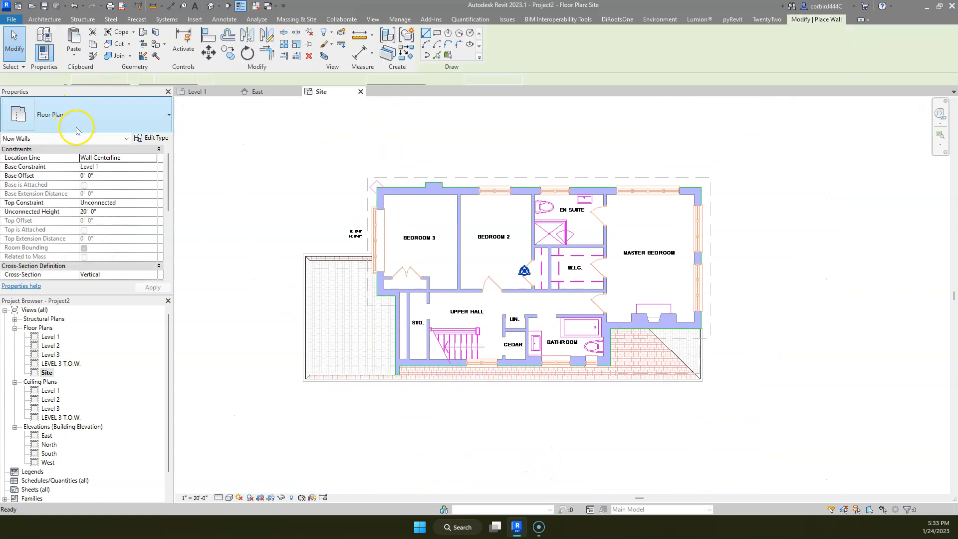
{"action": "left_click", "coordinate": [53, 114]}
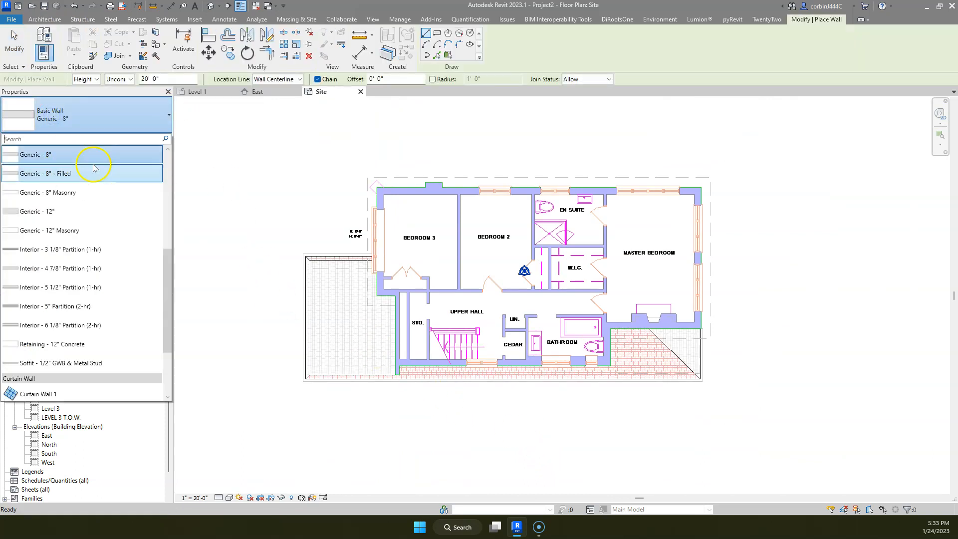
{"action": "scroll", "coordinate": [514, 207], "scroll_direction": "up", "scroll_amount": 2}
{"action": "key", "text": "Escape"}
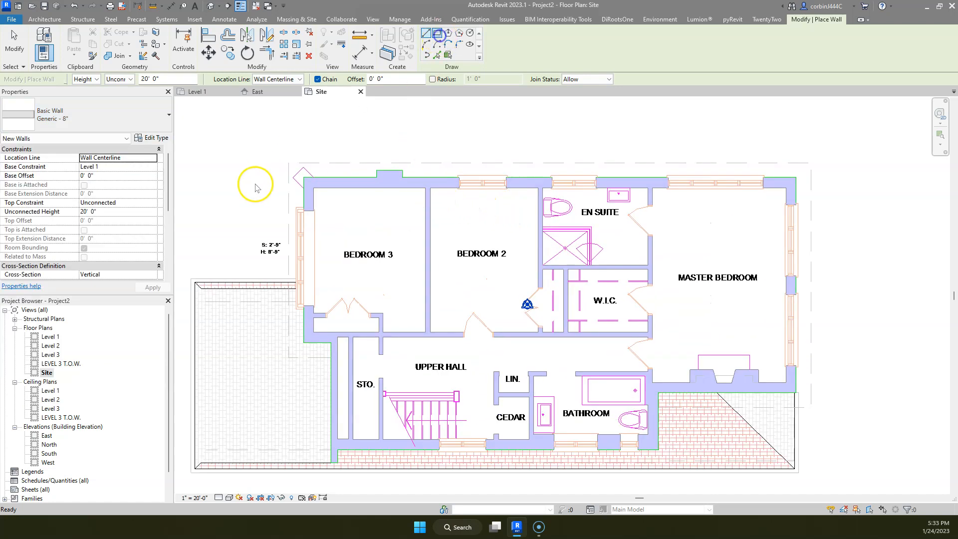
{"action": "key", "text": "Escape"}
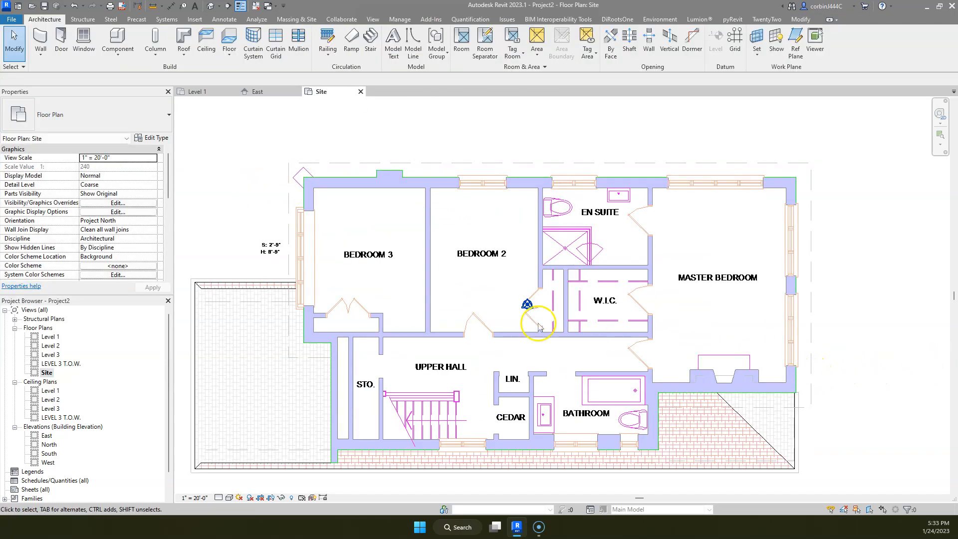
- Set up a rectangular Generic - 8" wall for the recreation room and garage plan, with the location line at Core Face: Exterior
{"action": "scroll", "coordinate": [402, 270], "scroll_direction": "down", "scroll_amount": 5}
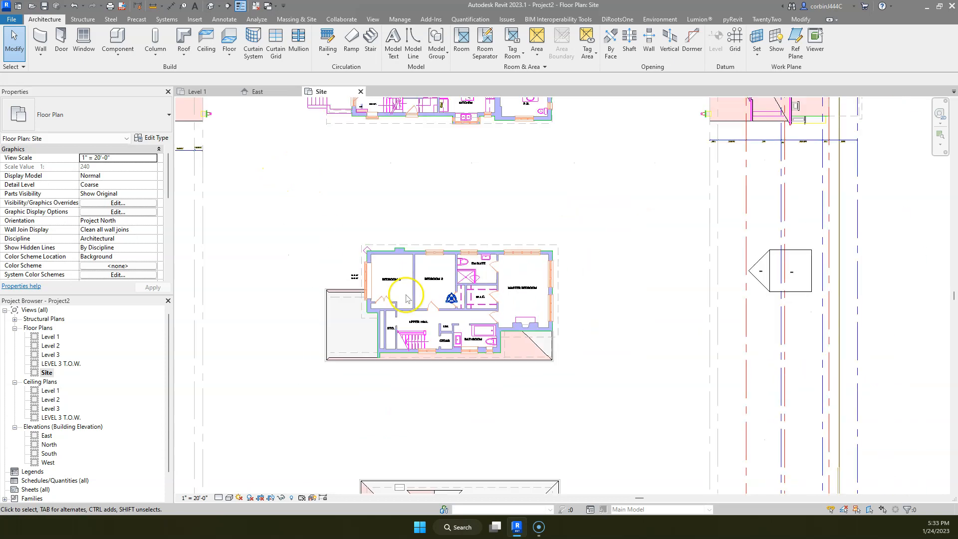
{"action": "left_click", "coordinate": [418, 308]}
{"action": "left_click_drag", "start_coordinate": [418, 308], "coordinate": [402, 399]}
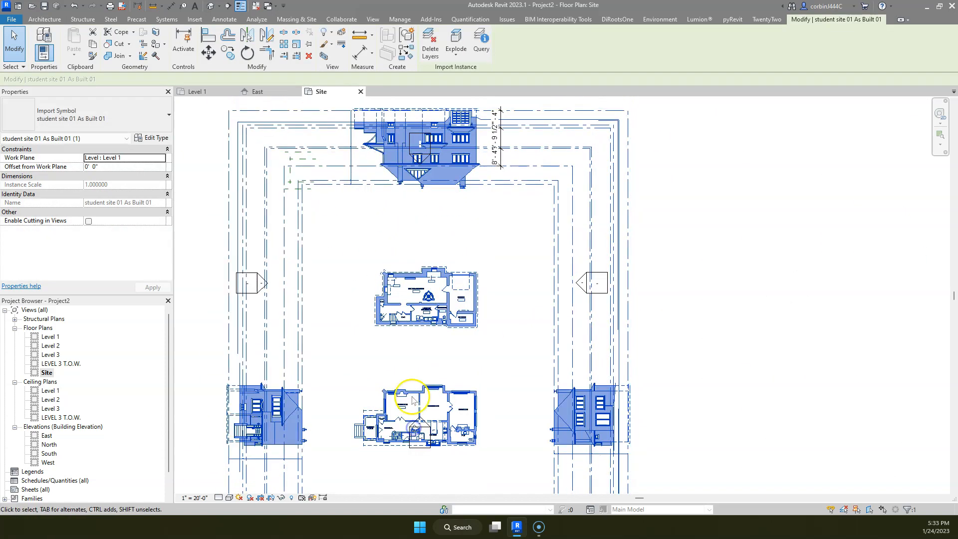
{"action": "scroll", "coordinate": [402, 310], "scroll_direction": "up", "scroll_amount": 5}
{"action": "left_click", "coordinate": [405, 318]}
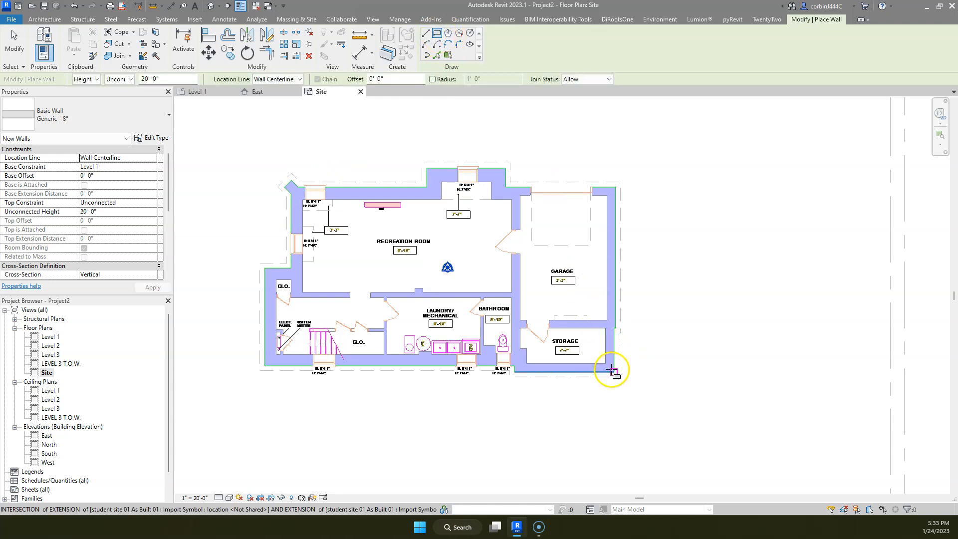
{"action": "left_click", "coordinate": [271, 82]}
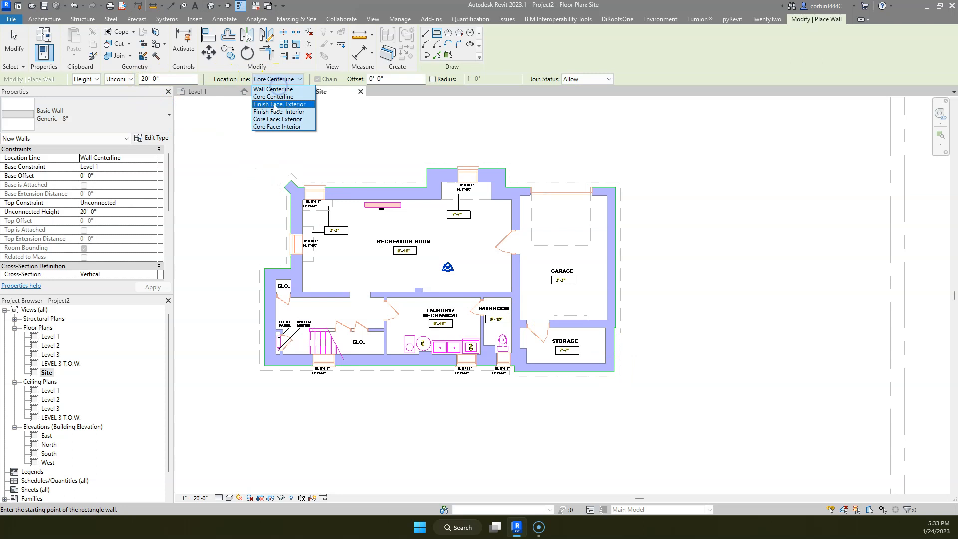
{"action": "left_click", "coordinate": [275, 104]}
{"action": "left_click", "coordinate": [286, 82]}
{"action": "left_click", "coordinate": [287, 120]}
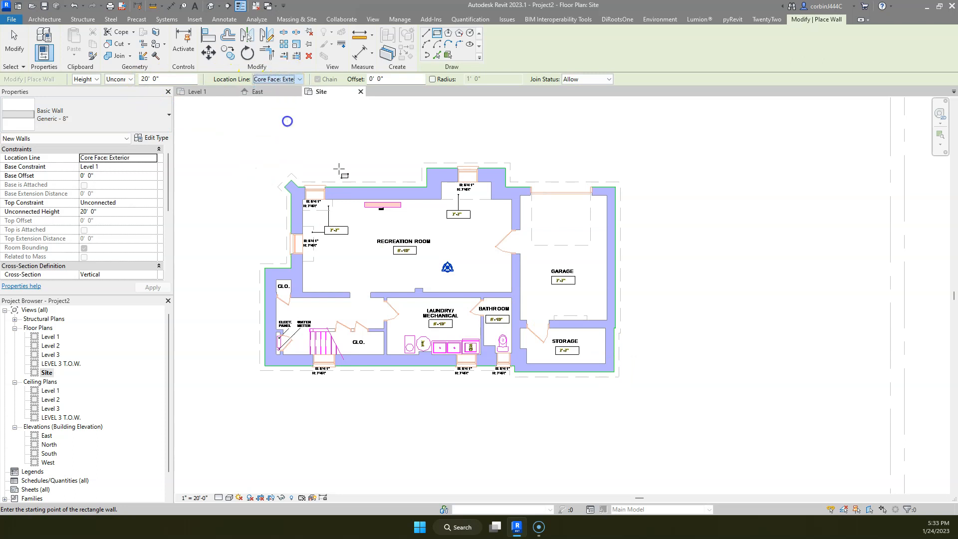
- Draw a wall rectangle from the storage room's outer lower-right corner to the outer upper-left corner of the recreation room's bump-out
{"action": "left_click", "coordinate": [613, 373]}
{"action": "scroll", "coordinate": [579, 356], "scroll_direction": "up", "scroll_amount": 5}
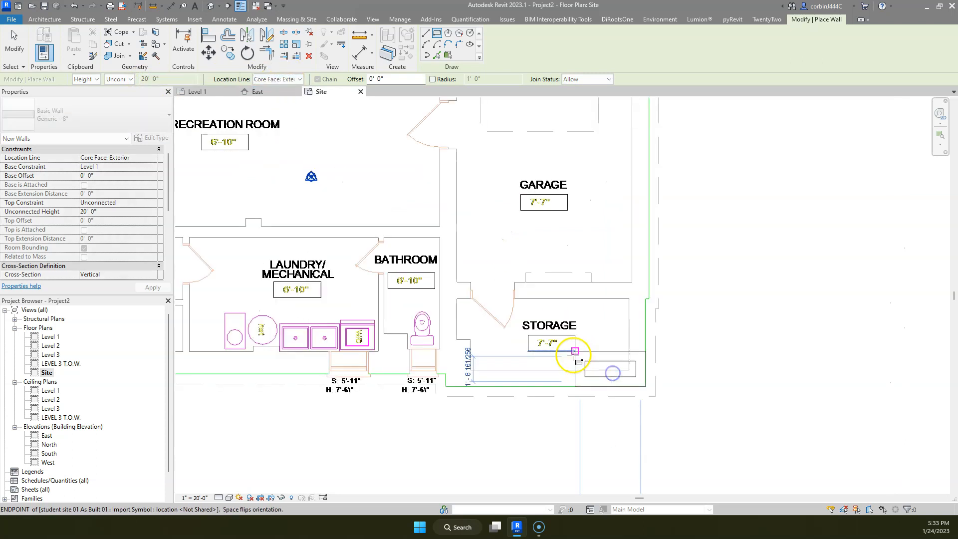
{"action": "scroll", "coordinate": [520, 352], "scroll_direction": "down", "scroll_amount": 7}
{"action": "scroll", "coordinate": [343, 251], "scroll_direction": "up", "scroll_amount": 6}
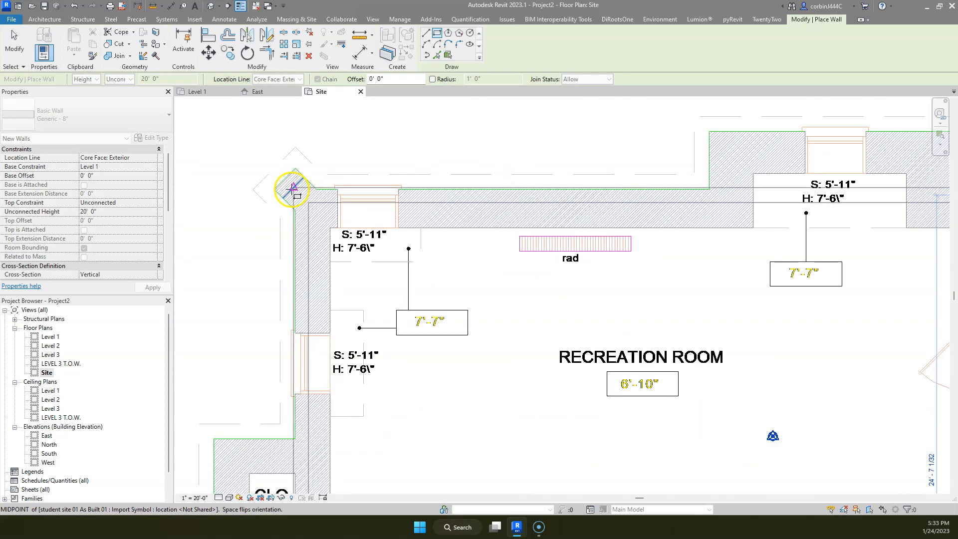
{"action": "scroll", "coordinate": [294, 190], "scroll_direction": "down", "scroll_amount": 4}
{"action": "scroll", "coordinate": [603, 191], "scroll_direction": "up", "scroll_amount": 3}
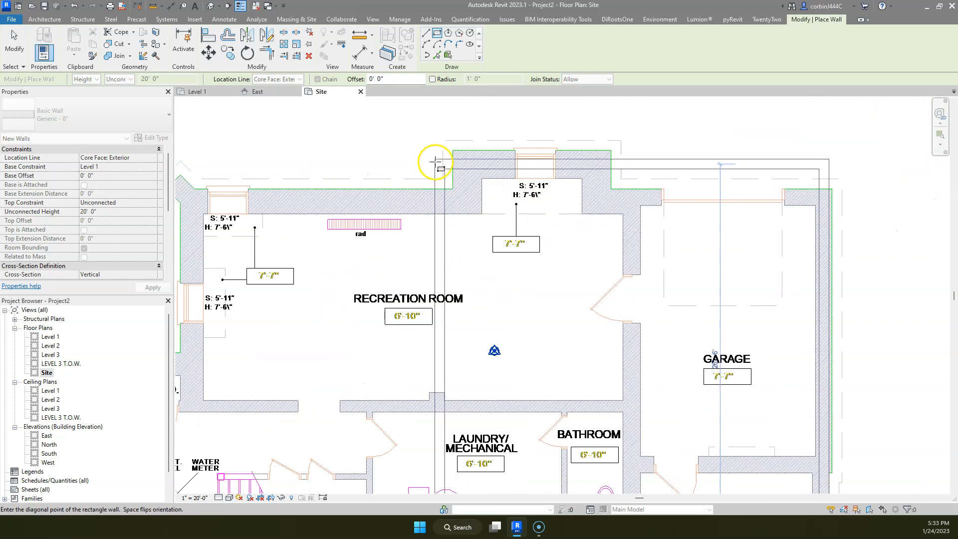
{"action": "left_click", "coordinate": [454, 150]}
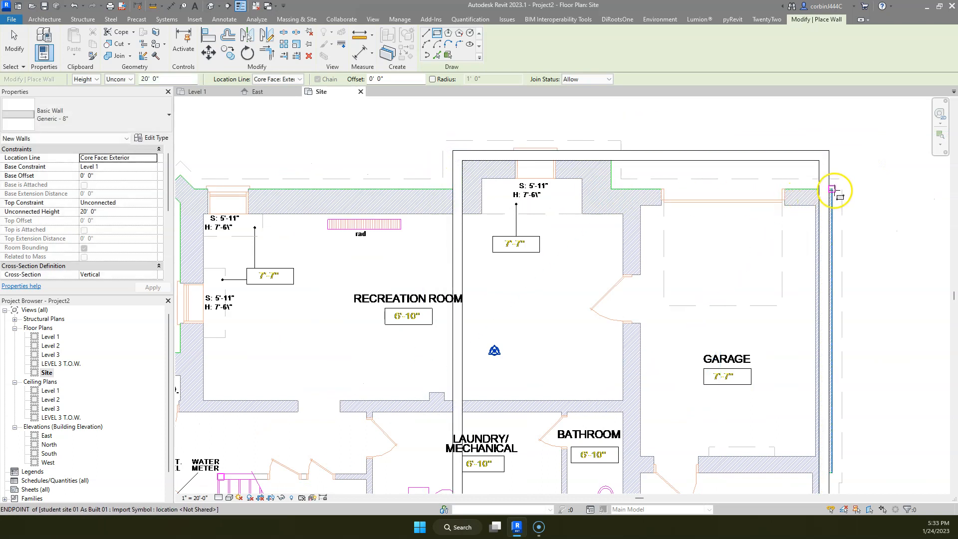
- Draw a wall rectangle around the garage, from its outer upper-right corner to the bathroom-side end of the storage partition
{"action": "scroll", "coordinate": [680, 119], "scroll_direction": "down", "scroll_amount": 4}
{"action": "scroll", "coordinate": [739, 249], "scroll_direction": "up", "scroll_amount": 4}
{"action": "left_click", "coordinate": [732, 241]}
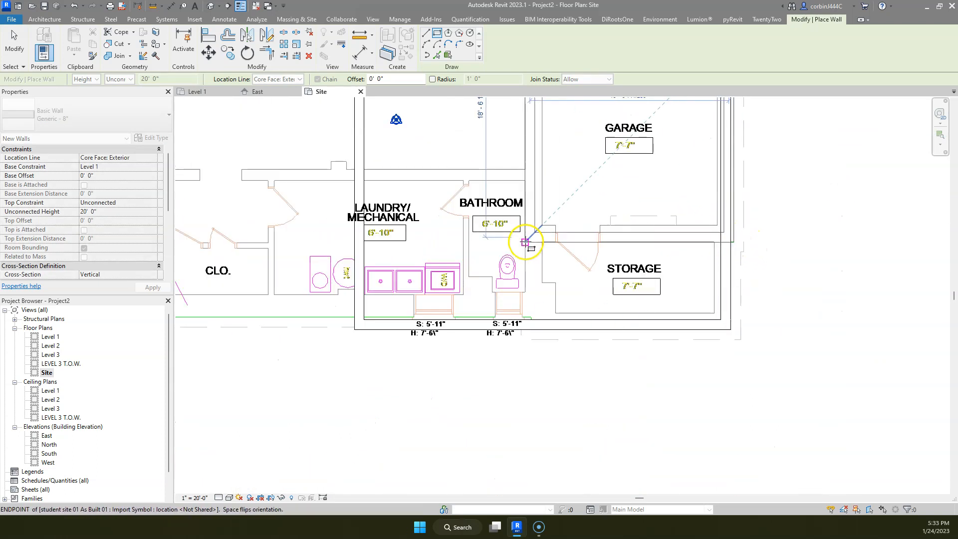
{"action": "scroll", "coordinate": [667, 232], "scroll_direction": "down", "scroll_amount": 4}
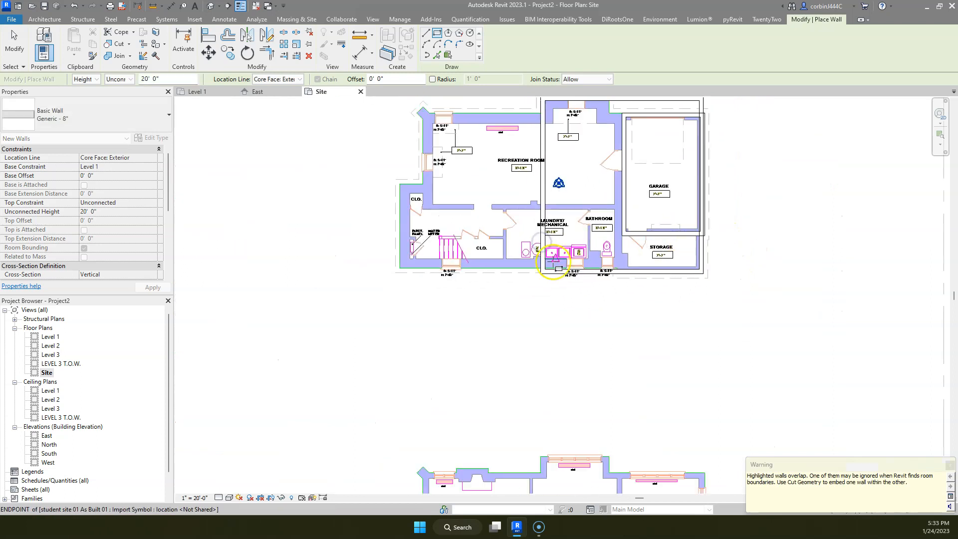
- Draw a wall rectangle around the stair, closets and part of the laundry, from the lower exterior line to the closet's outer corner
{"action": "scroll", "coordinate": [529, 264], "scroll_direction": "up", "scroll_amount": 5}
{"action": "left_click", "coordinate": [616, 282]}
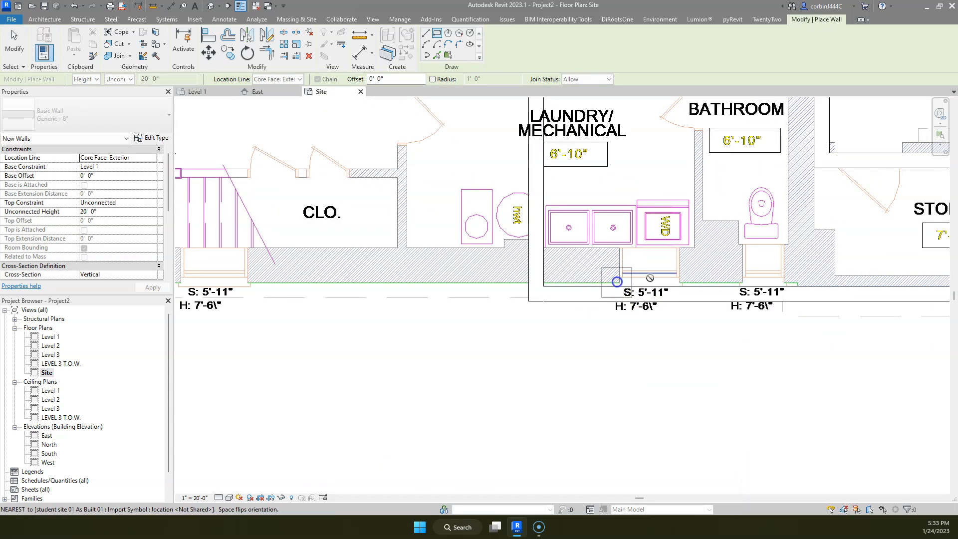
{"action": "scroll", "coordinate": [701, 269], "scroll_direction": "down", "scroll_amount": 3}
{"action": "left_click", "coordinate": [446, 162]}
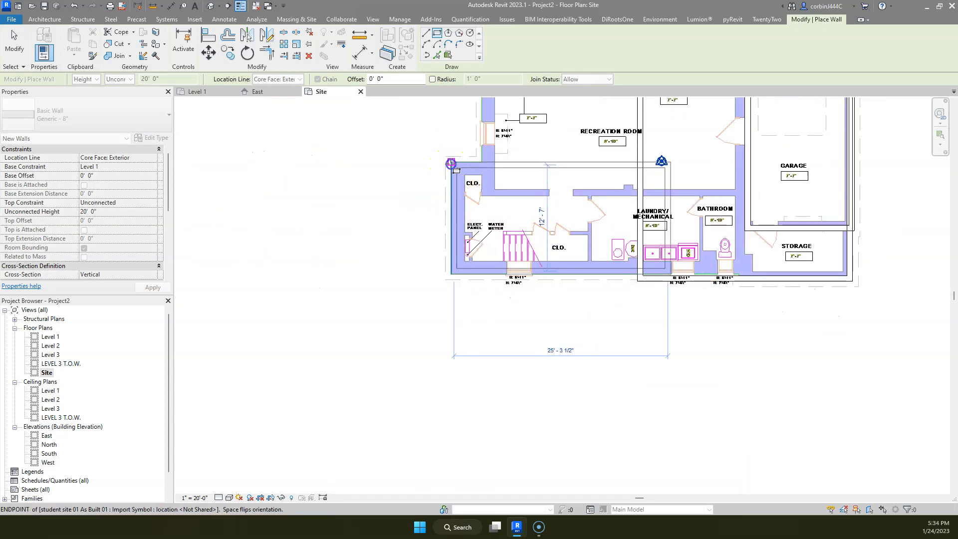
- Draw a wall rectangle over the left part of the recreation room, following its upper and left exterior lines, and finish placing walls
{"action": "scroll", "coordinate": [349, 266], "scroll_direction": "down", "scroll_amount": 3}
{"action": "scroll", "coordinate": [419, 220], "scroll_direction": "up", "scroll_amount": 5}
{"action": "left_click", "coordinate": [561, 177]}
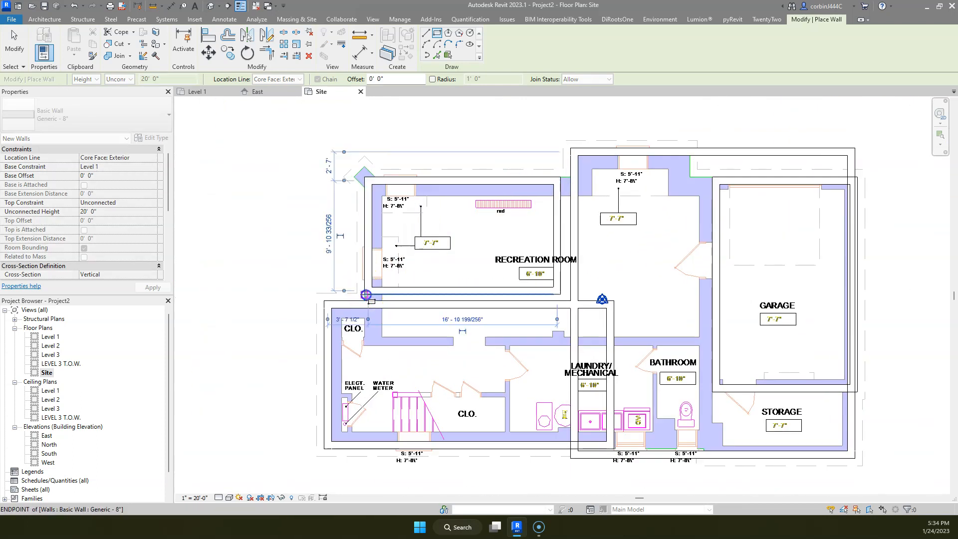
{"action": "key", "text": "Escape"}
{"action": "key", "text": "Escape"}
- Trim the recreation room's upper exterior wall to a corner with the left side wall of the bump-out
{"action": "scroll", "coordinate": [359, 165], "scroll_direction": "down", "scroll_amount": 5}
{"action": "scroll", "coordinate": [348, 171], "scroll_direction": "up", "scroll_amount": 4}
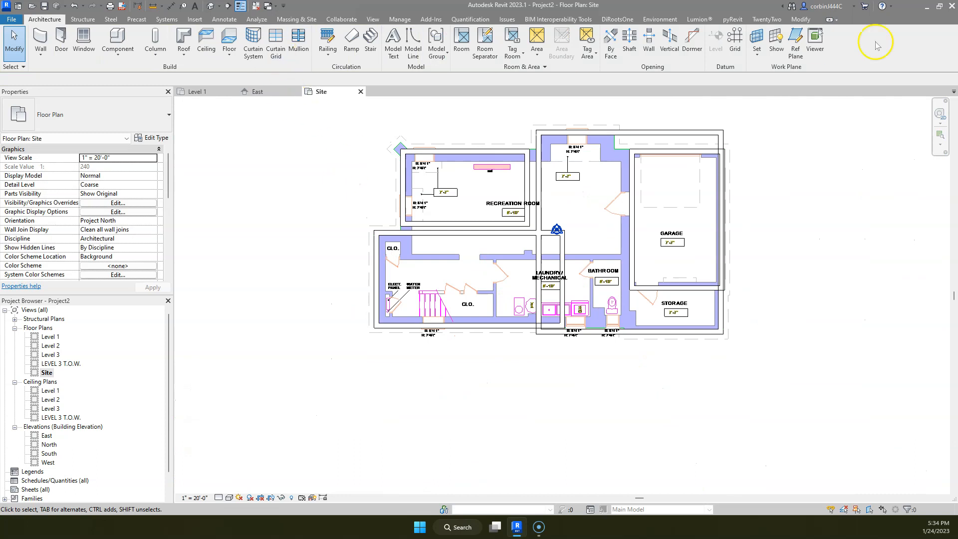
{"action": "left_click", "coordinate": [805, 19]}
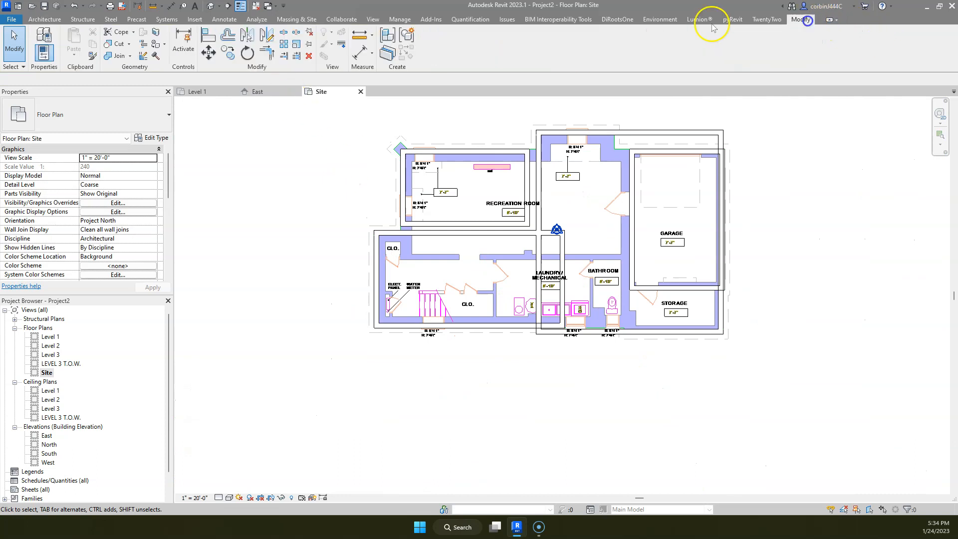
{"action": "left_click", "coordinate": [264, 56]}
{"action": "left_click", "coordinate": [501, 155]}
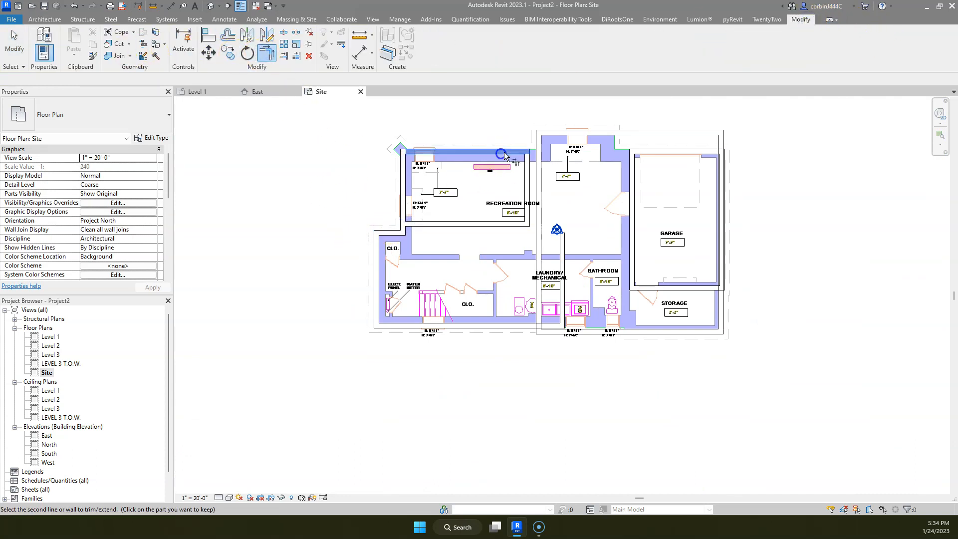
{"action": "left_click", "coordinate": [537, 142]}
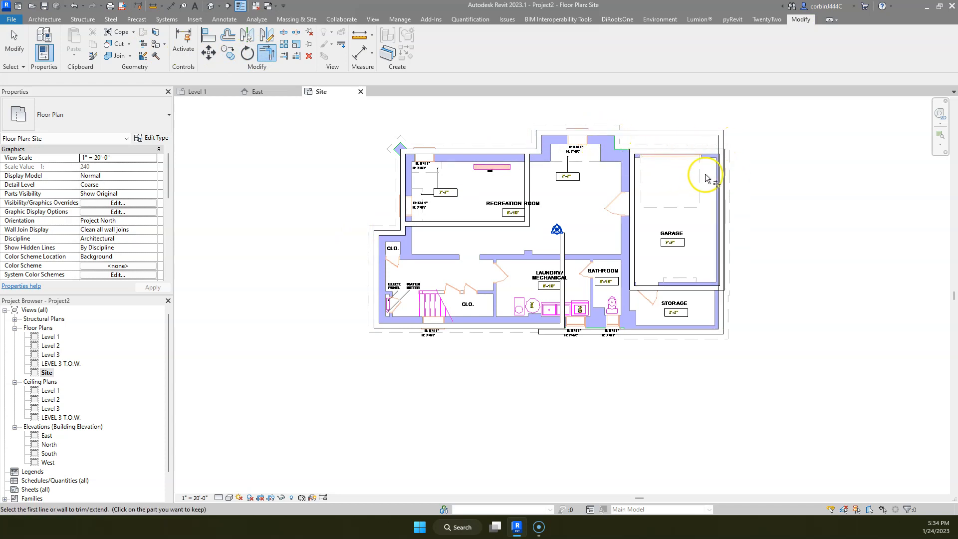
{"action": "scroll", "coordinate": [728, 282], "scroll_direction": "up", "scroll_amount": 5}
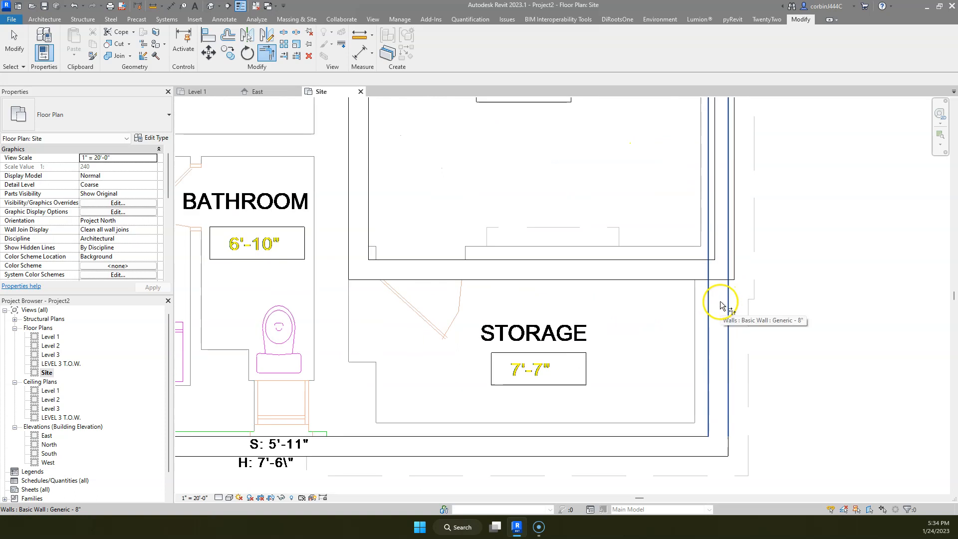
{"action": "left_click", "coordinate": [720, 303]}
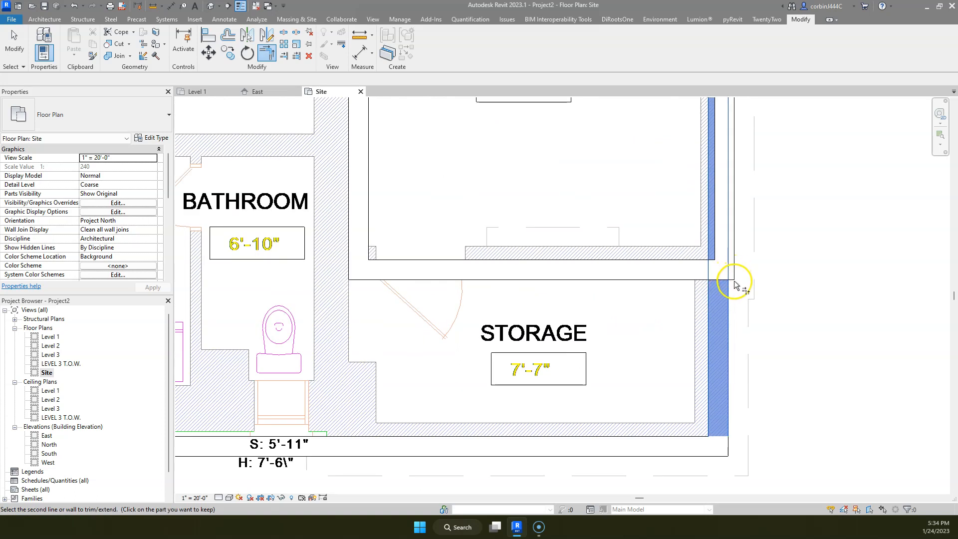
{"action": "scroll", "coordinate": [734, 285], "scroll_direction": "up", "scroll_amount": 5}
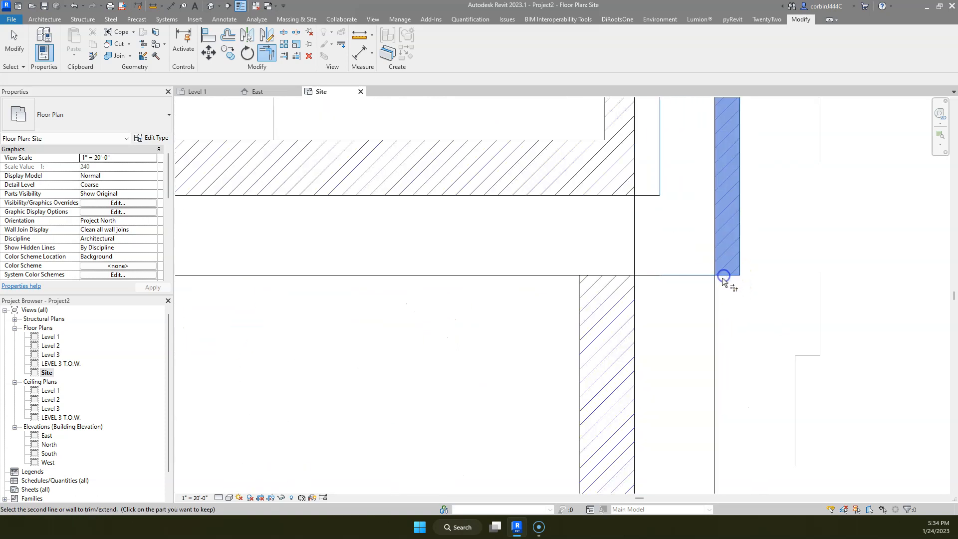
{"action": "scroll", "coordinate": [624, 215], "scroll_direction": "down", "scroll_amount": 4}
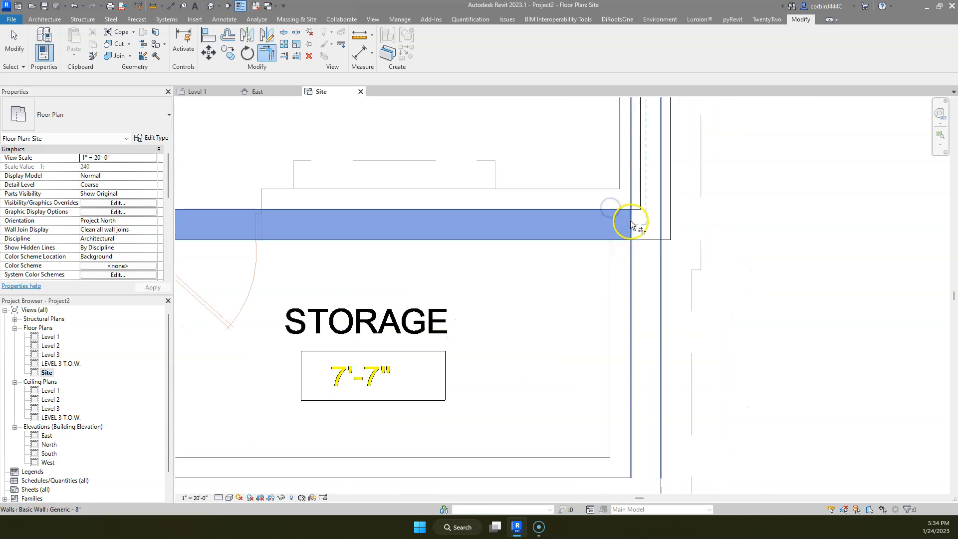
{"action": "key", "text": "Escape"}
{"action": "key", "text": "Escape"}
- Delete the wall between the garage and the storage room
{"action": "left_click", "coordinate": [604, 221]}
{"action": "scroll", "coordinate": [625, 236], "scroll_direction": "down", "scroll_amount": 4}
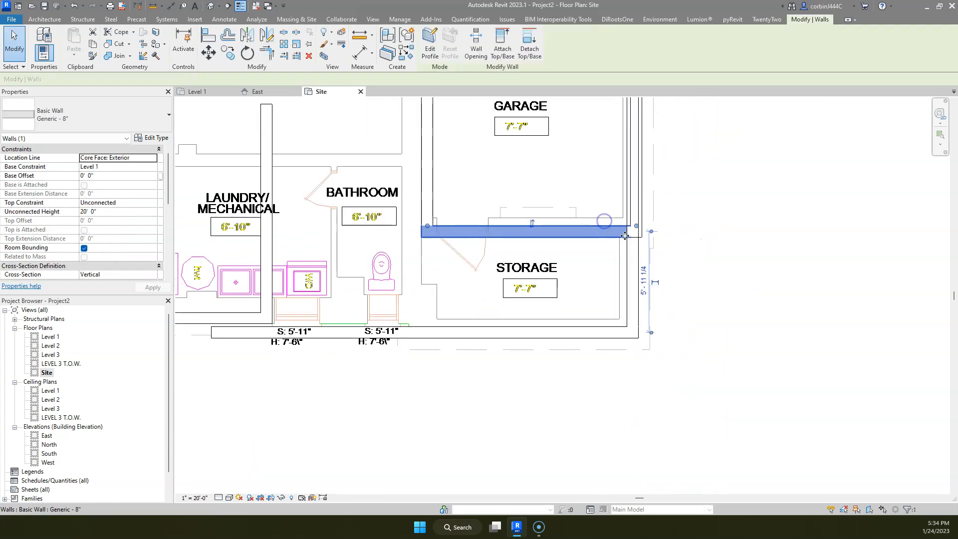
{"action": "key", "text": "r"}
{"action": "key", "text": "s"}
{"action": "key", "text": "Escape"}
- Shorten the long right-hand wall that overlaps the garage wall so it runs only along the storage room up to the jog
{"action": "left_click", "coordinate": [625, 223]}
{"action": "scroll", "coordinate": [625, 224], "scroll_direction": "down", "scroll_amount": 5}
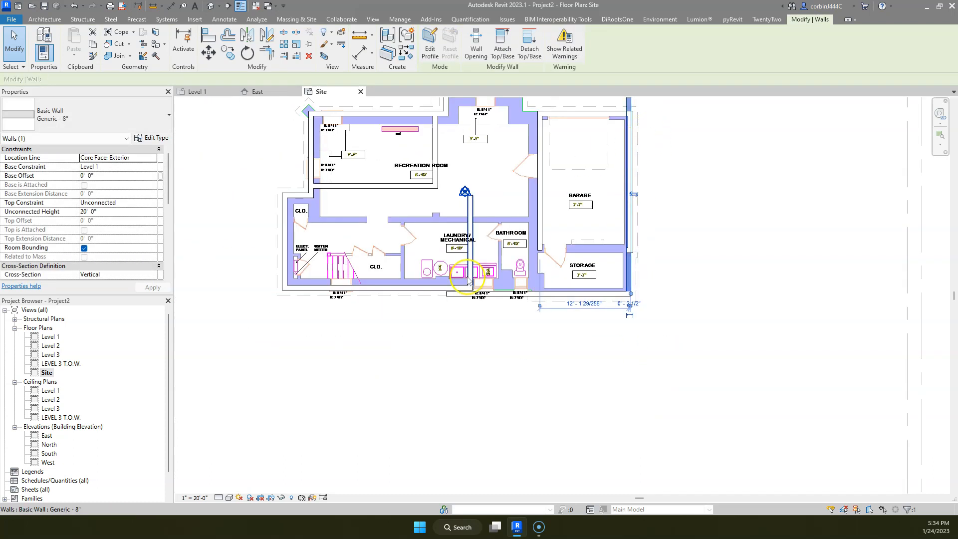
{"action": "scroll", "coordinate": [528, 219], "scroll_direction": "down", "scroll_amount": 3}
{"action": "scroll", "coordinate": [561, 171], "scroll_direction": "up", "scroll_amount": 3}
{"action": "key", "text": "r"}
{"action": "key", "text": "s"}
{"action": "key", "text": "Escape"}
{"action": "left_click", "coordinate": [557, 323]}
{"action": "scroll", "coordinate": [558, 320], "scroll_direction": "up", "scroll_amount": 5}
{"action": "left_click_drag", "start_coordinate": [559, 307], "coordinate": [560, 299]}
{"action": "left_click", "coordinate": [567, 323]}
{"action": "scroll", "coordinate": [552, 330], "scroll_direction": "down", "scroll_amount": 3}
{"action": "scroll", "coordinate": [539, 338], "scroll_direction": "down", "scroll_amount": 3}
{"action": "scroll", "coordinate": [440, 203], "scroll_direction": "up", "scroll_amount": 6}
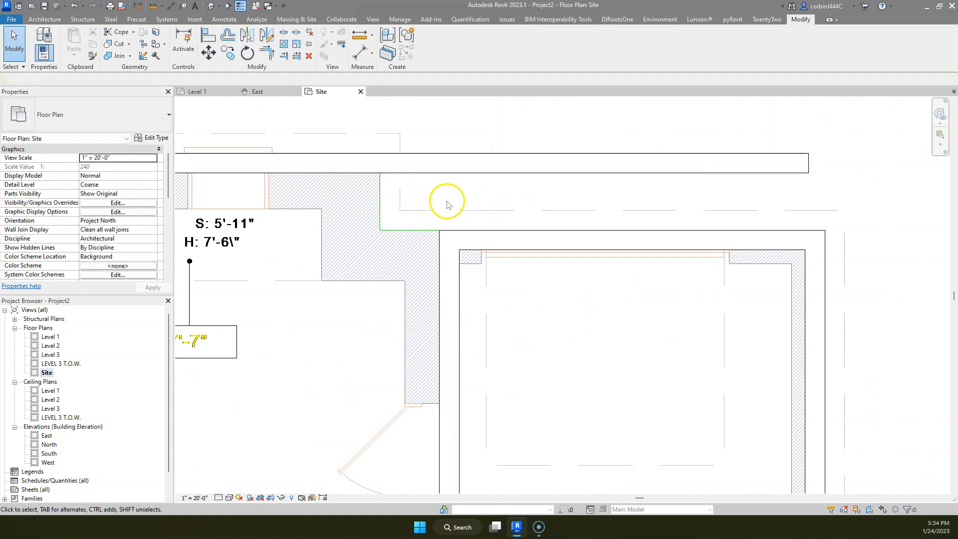
- Mirror a copy of the bump-out's left side wall about a vertical axis through the midpoint of the bump-out window
{"action": "scroll", "coordinate": [440, 203], "scroll_direction": "down", "scroll_amount": 3}
{"action": "left_click", "coordinate": [202, 200]}
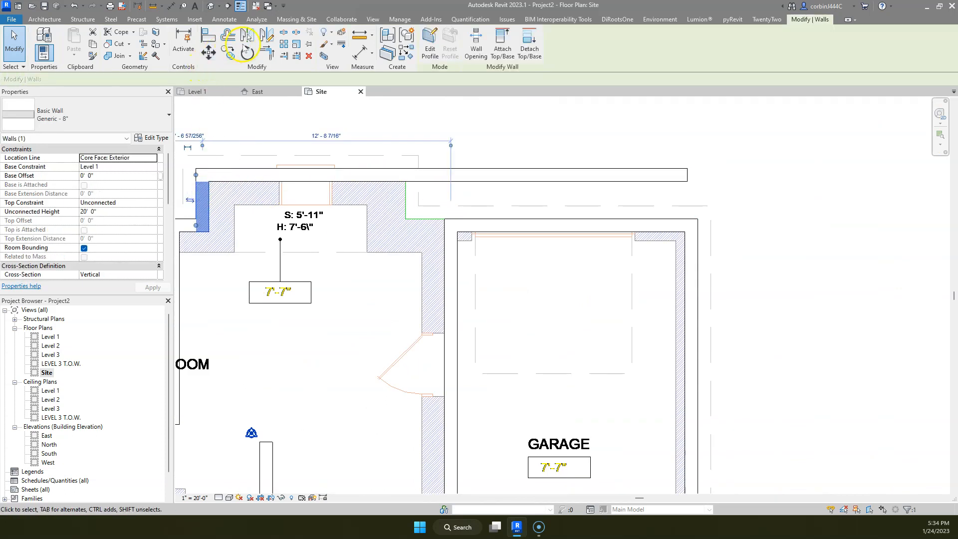
{"action": "left_click", "coordinate": [265, 36]}
{"action": "left_click", "coordinate": [305, 205]}
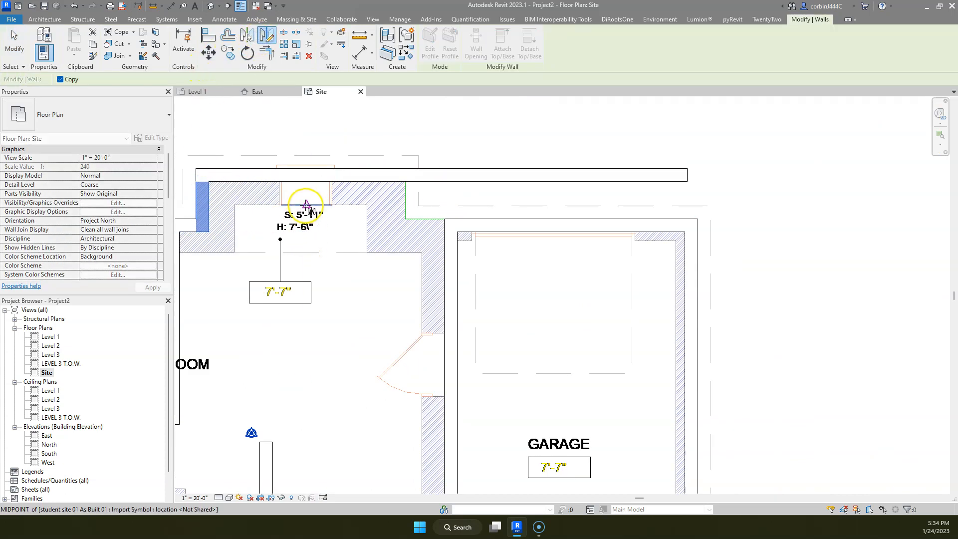
{"action": "left_click", "coordinate": [306, 243]}
{"action": "key", "text": "Escape"}
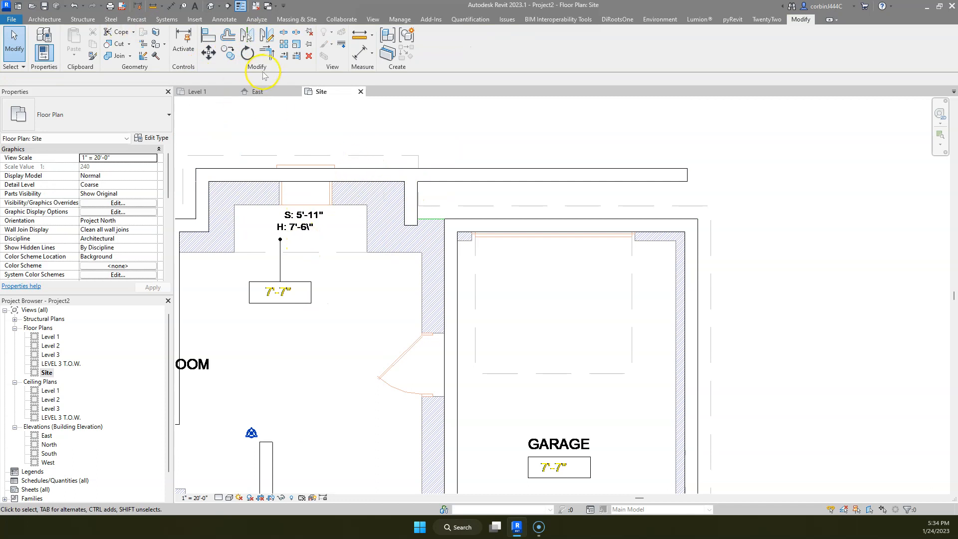
- Trim the mirrored bump-out wall into corners with the garage's upper wall and the bump-out's upper wall
{"action": "left_click", "coordinate": [268, 51]}
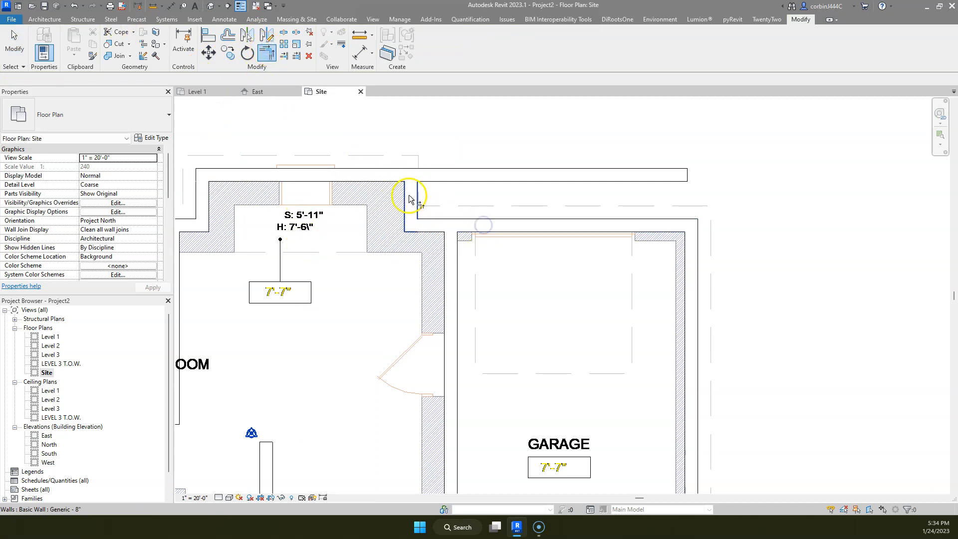
{"action": "left_click", "coordinate": [362, 187]}
{"action": "scroll", "coordinate": [410, 183], "scroll_direction": "up", "scroll_amount": 2}
{"action": "key", "text": "Escape"}
- Align the outer face of the bump-out's right side wall with the exterior line of the CAD drawing
{"action": "left_click_drag", "start_coordinate": [418, 210], "coordinate": [314, 212]}
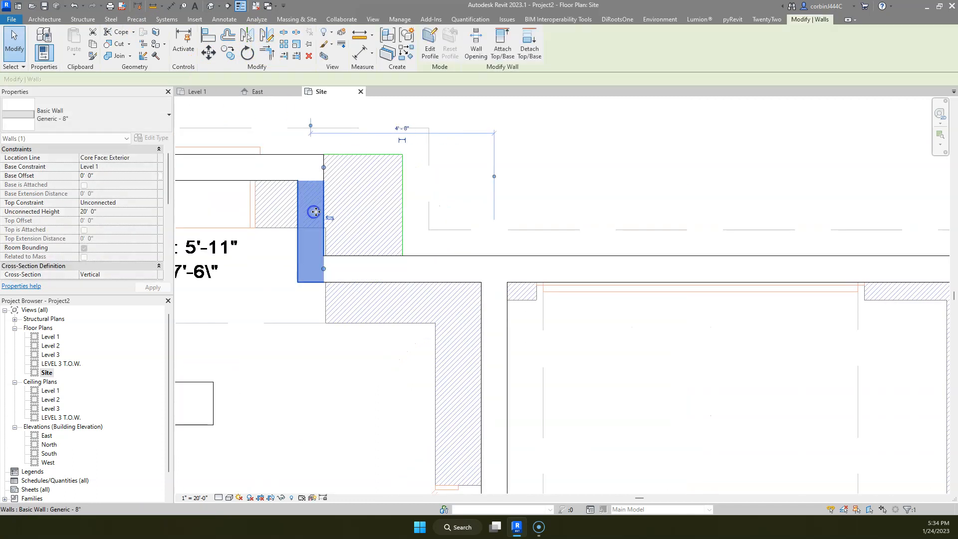
{"action": "left_click", "coordinate": [208, 35]}
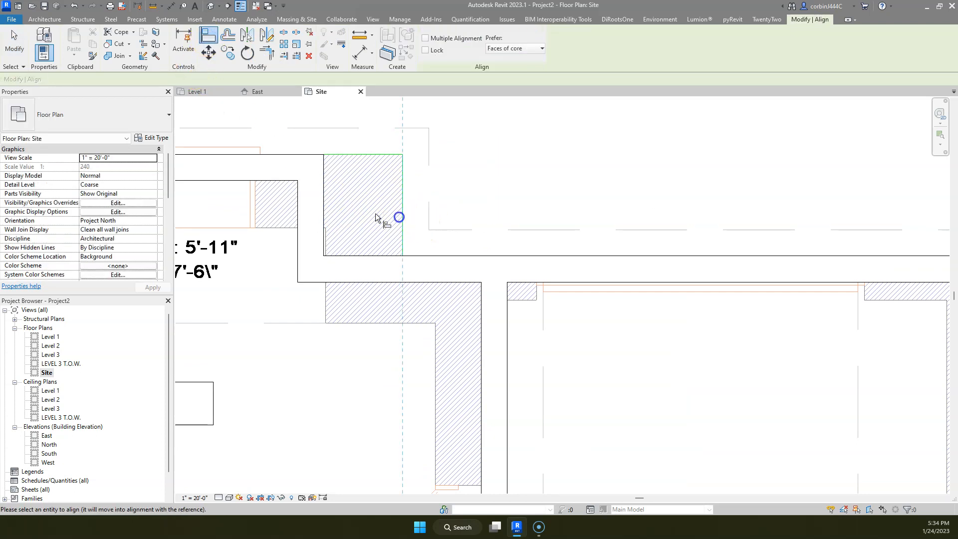
{"action": "left_click", "coordinate": [325, 216]}
{"action": "scroll", "coordinate": [394, 156], "scroll_direction": "down", "scroll_amount": 8}
{"action": "key", "text": "Escape"}
- Shorten the storage room's lower exterior wall by pulling its free end back near the CAD jog beside the bathroom window
{"action": "scroll", "coordinate": [394, 249], "scroll_direction": "up", "scroll_amount": 4}
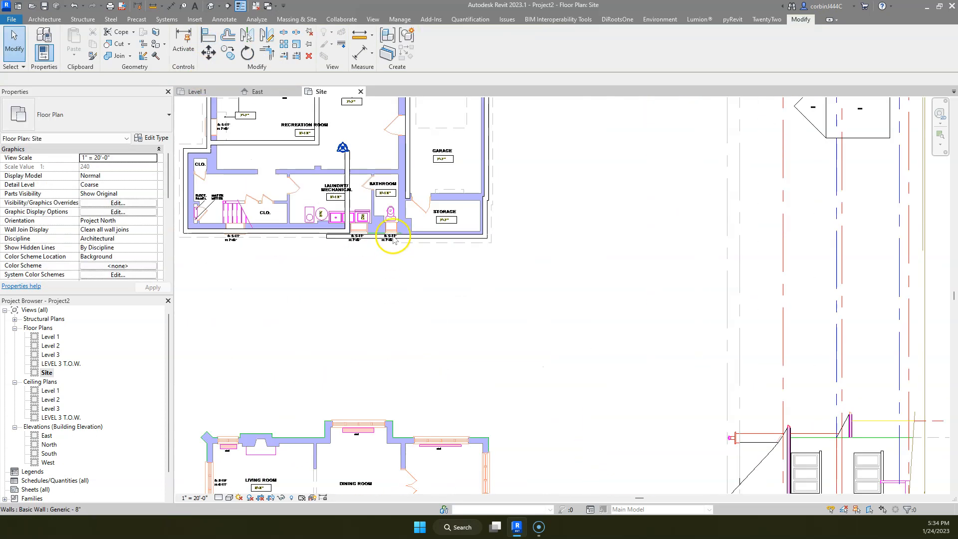
{"action": "scroll", "coordinate": [268, 236], "scroll_direction": "up", "scroll_amount": 4}
{"action": "left_click", "coordinate": [283, 263]}
{"action": "left_click_drag", "start_coordinate": [282, 264], "coordinate": [639, 268]}
{"action": "key", "text": "Escape"}
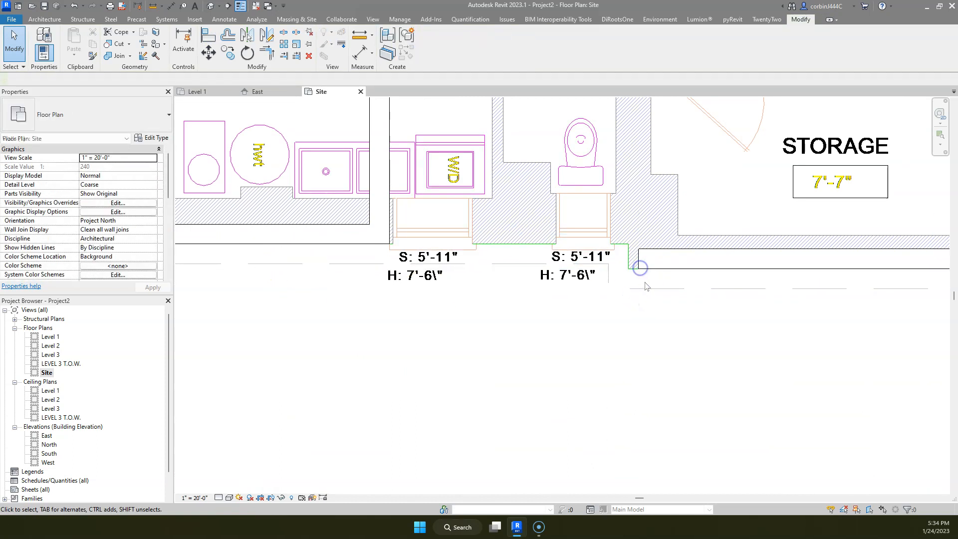
- Draw a short wall along the CAD jog between the storage room's lower wall and the bathroom's exterior line
{"action": "scroll", "coordinate": [643, 277], "scroll_direction": "up", "scroll_amount": 3}
{"action": "scroll", "coordinate": [668, 274], "scroll_direction": "up", "scroll_amount": 3}
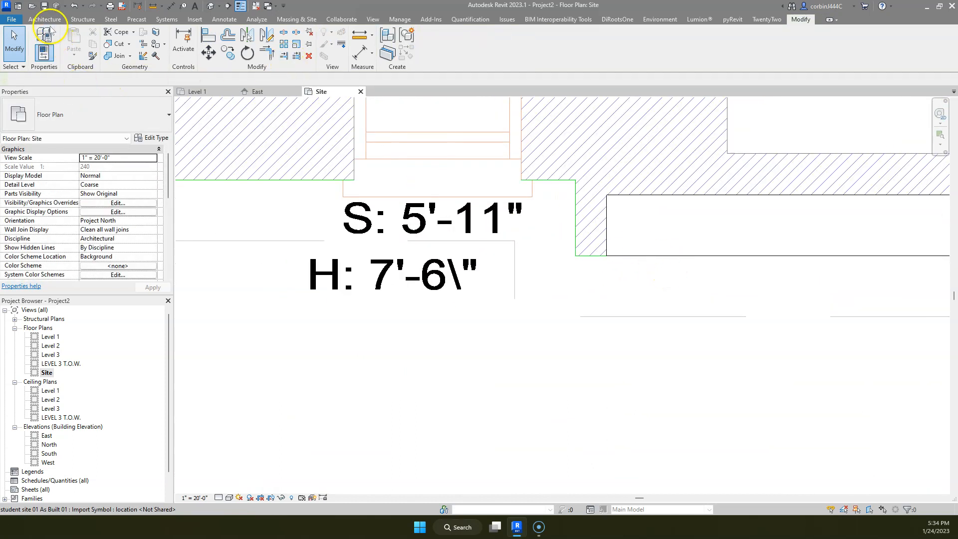
{"action": "left_click", "coordinate": [55, 19]}
{"action": "left_click", "coordinate": [575, 179]}
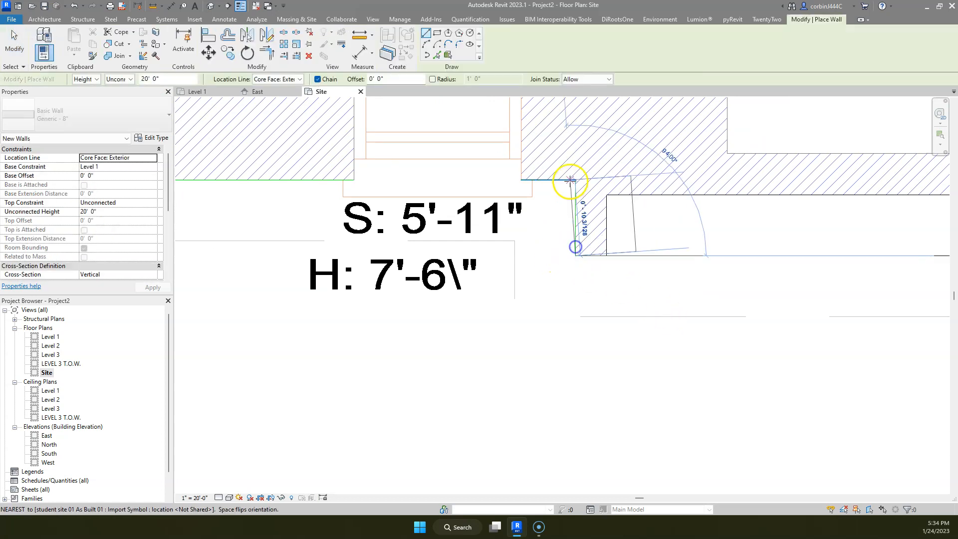
{"action": "scroll", "coordinate": [562, 288], "scroll_direction": "down", "scroll_amount": 4}
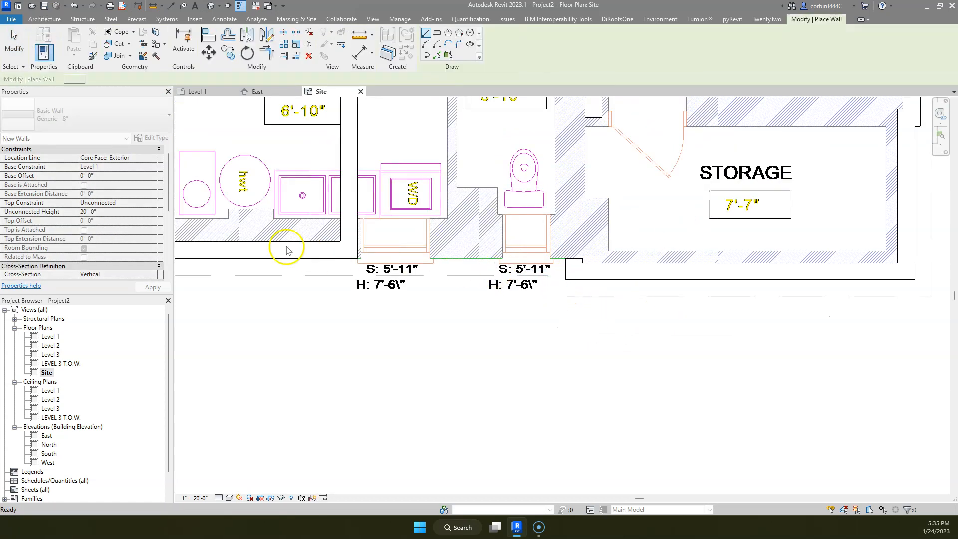
{"action": "key", "text": "Escape"}
{"action": "key", "text": "Escape"}
- Trim the laundry's lower exterior wall to a corner with the short jog wall beside the storage room
{"action": "left_click", "coordinate": [801, 19]}
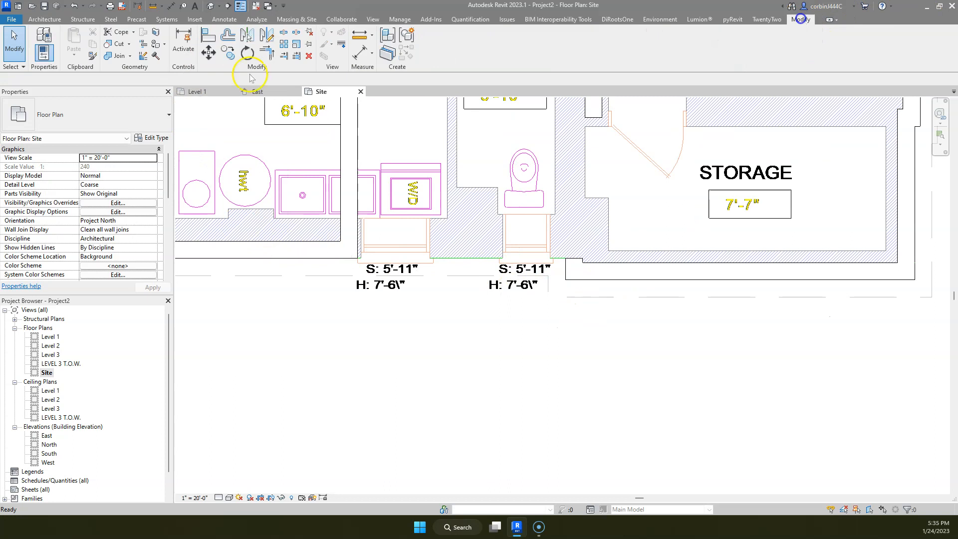
{"action": "left_click", "coordinate": [283, 58]}
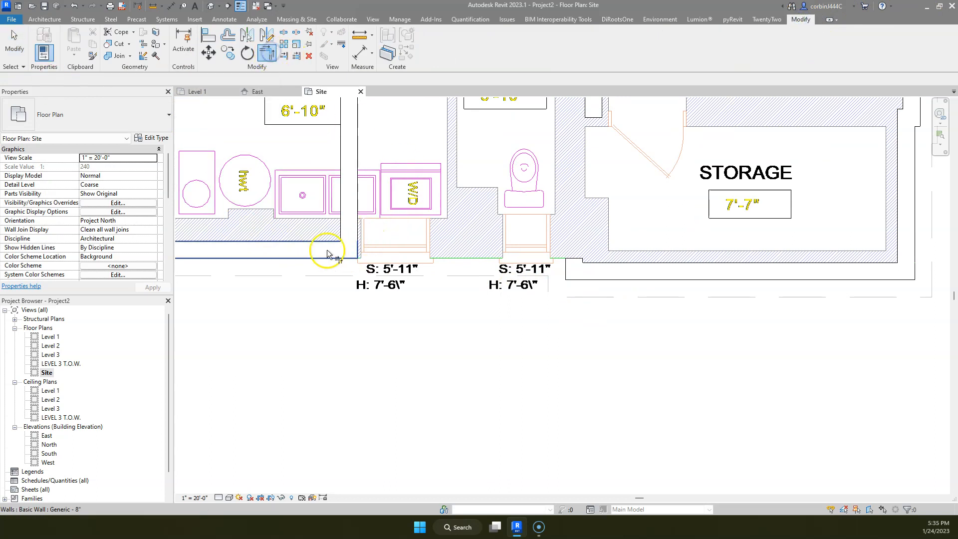
{"action": "left_click", "coordinate": [342, 252]}
{"action": "left_click", "coordinate": [567, 264]}
{"action": "scroll", "coordinate": [623, 265], "scroll_direction": "down", "scroll_amount": 4}
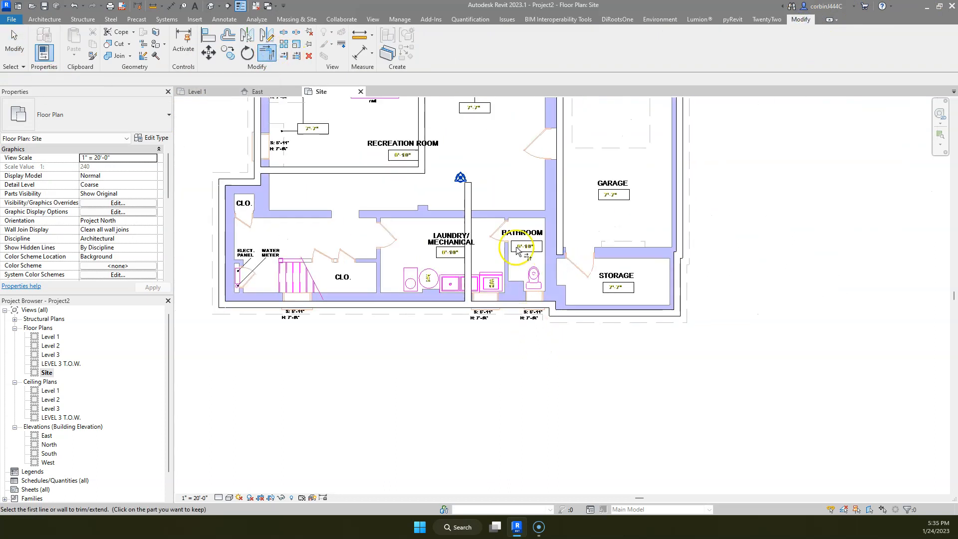
{"action": "key", "text": "Escape"}
- Delete the leftover rectangle walls crossing the laundry and the lower and right sides of the recreation room rectangle
{"action": "left_click", "coordinate": [469, 232]}
{"action": "key", "text": "Delete"}
{"action": "left_click", "coordinate": [395, 168]}
{"action": "key", "text": "Delete"}
{"action": "left_click", "coordinate": [421, 133]}
{"action": "scroll", "coordinate": [394, 282], "scroll_direction": "down", "scroll_amount": 4}
{"action": "key", "text": "Delete"}
- Delete the leftover vertical wall on the garage's inner side beside the recreation room
{"action": "scroll", "coordinate": [481, 225], "scroll_direction": "up", "scroll_amount": 4}
{"action": "scroll", "coordinate": [474, 175], "scroll_direction": "down", "scroll_amount": 3}
{"action": "scroll", "coordinate": [514, 270], "scroll_direction": "up", "scroll_amount": 2}
{"action": "left_click", "coordinate": [529, 246]}
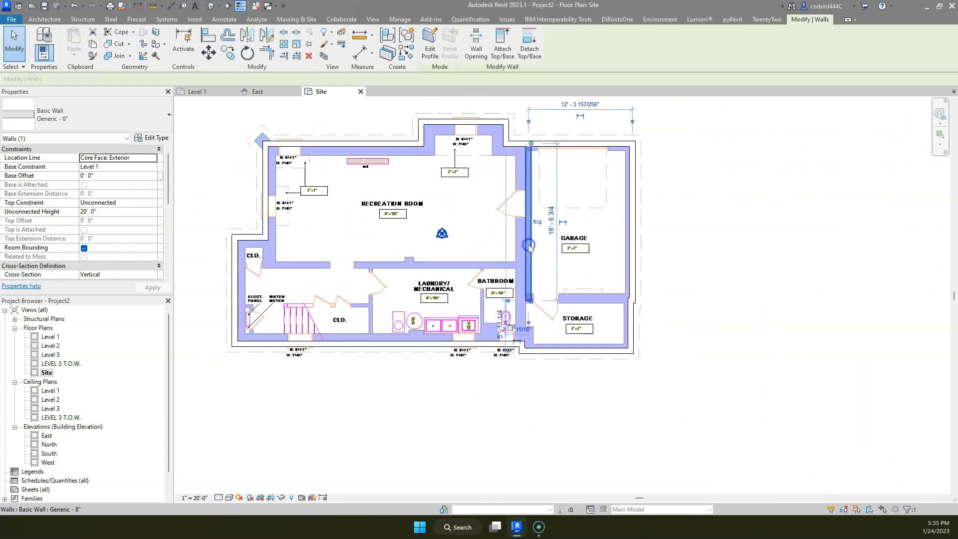
{"action": "key", "text": "Delete"}
{"action": "scroll", "coordinate": [550, 126], "scroll_direction": "down", "scroll_amount": 2}
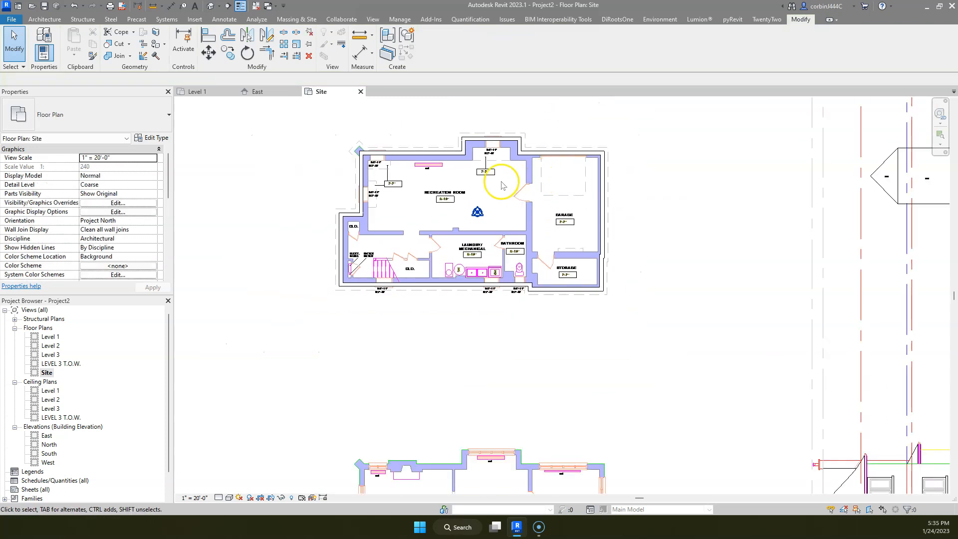
- Copy the whole chain of exterior walls and paste it aligned to Level 1, Level 2 and Level 3
{"action": "scroll", "coordinate": [475, 180], "scroll_direction": "up", "scroll_amount": 3}
{"action": "key", "text": "Tab"}
{"action": "left_click", "coordinate": [375, 170]}
{"action": "scroll", "coordinate": [443, 160], "scroll_direction": "down", "scroll_amount": 4}
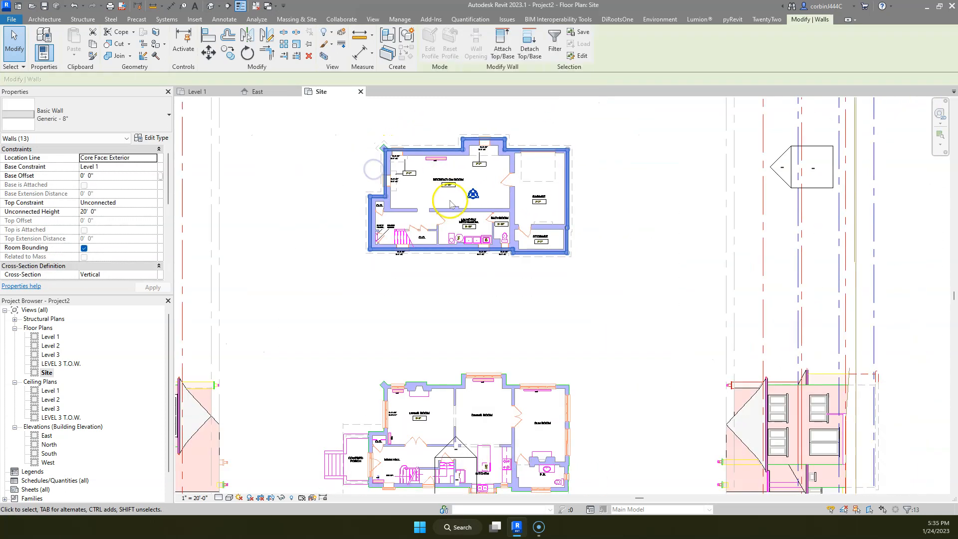
{"action": "scroll", "coordinate": [448, 416], "scroll_direction": "up", "scroll_amount": 2}
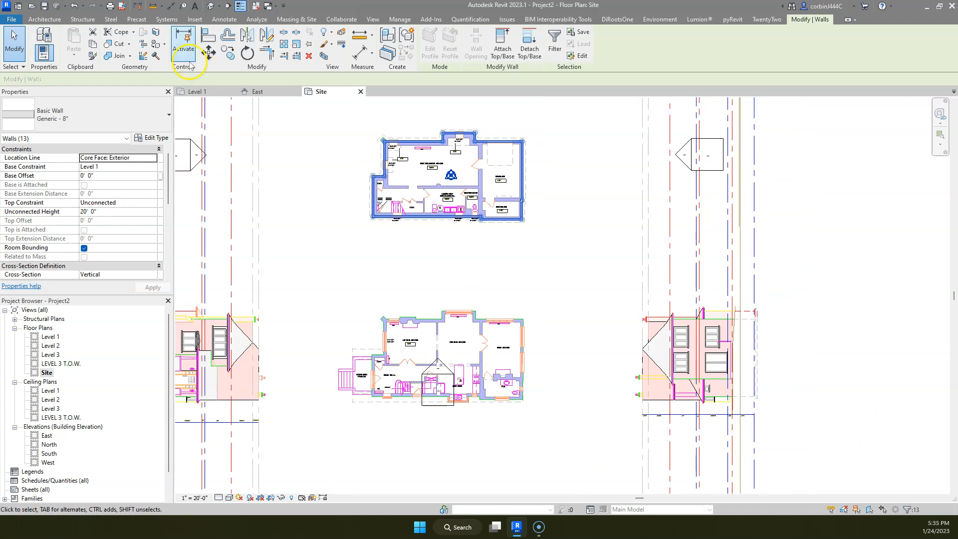
{"action": "left_click", "coordinate": [92, 44]}
{"action": "left_click", "coordinate": [74, 57]}
{"action": "left_click", "coordinate": [69, 92]}
{"action": "left_click", "coordinate": [433, 205], "text": "ctrl"}
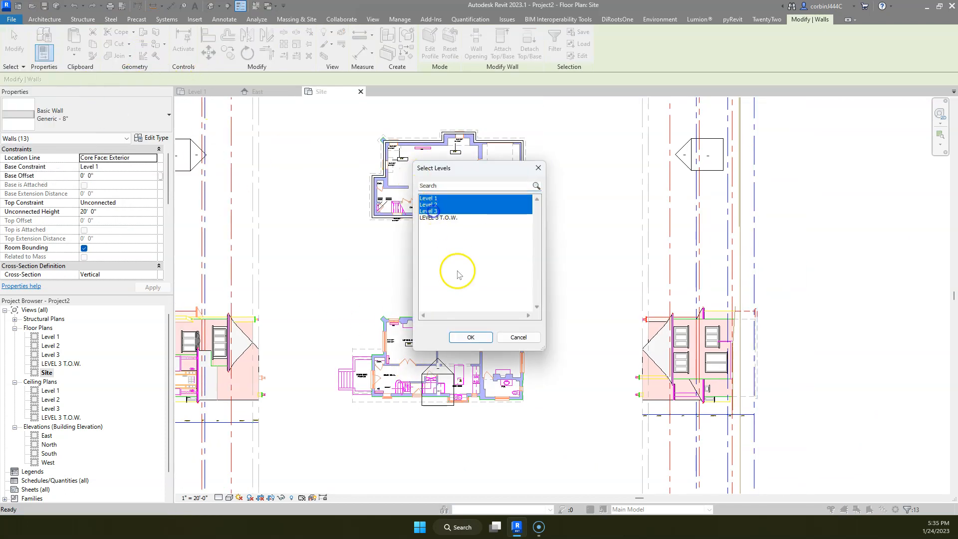
{"action": "left_click", "coordinate": [471, 337]}
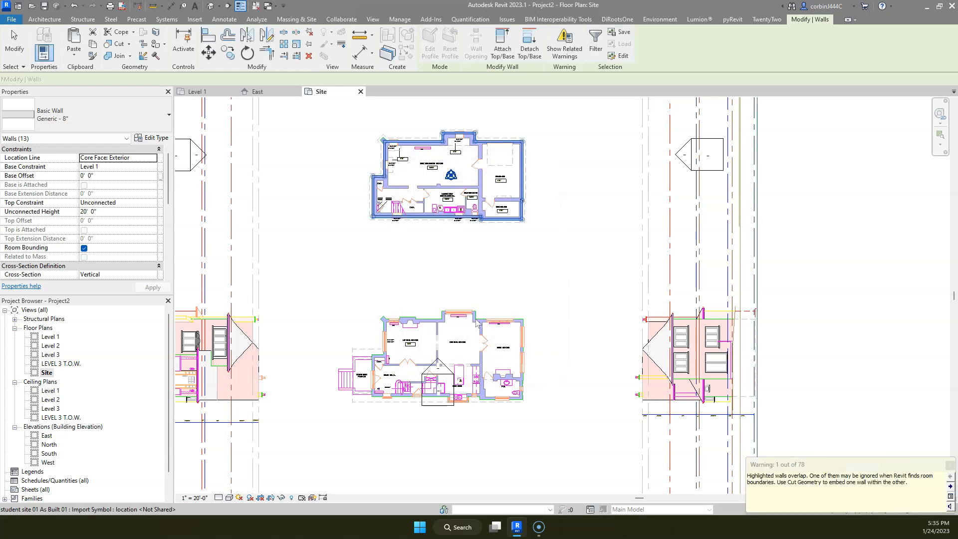
- Copy the as-built CAD drawing from the Site plan and paste it into the Level 2 floor plan
{"action": "left_click", "coordinate": [460, 341]}
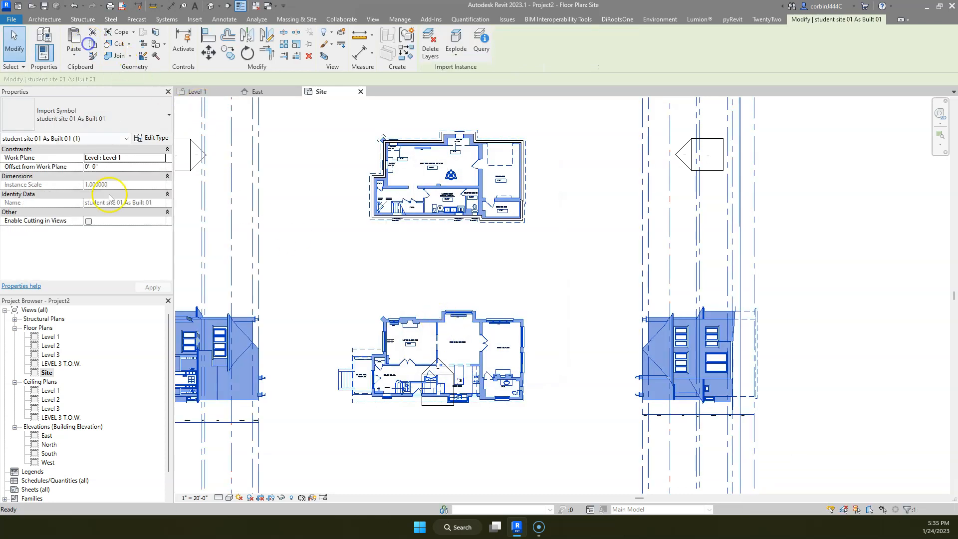
{"action": "double_click", "coordinate": [51, 346]}
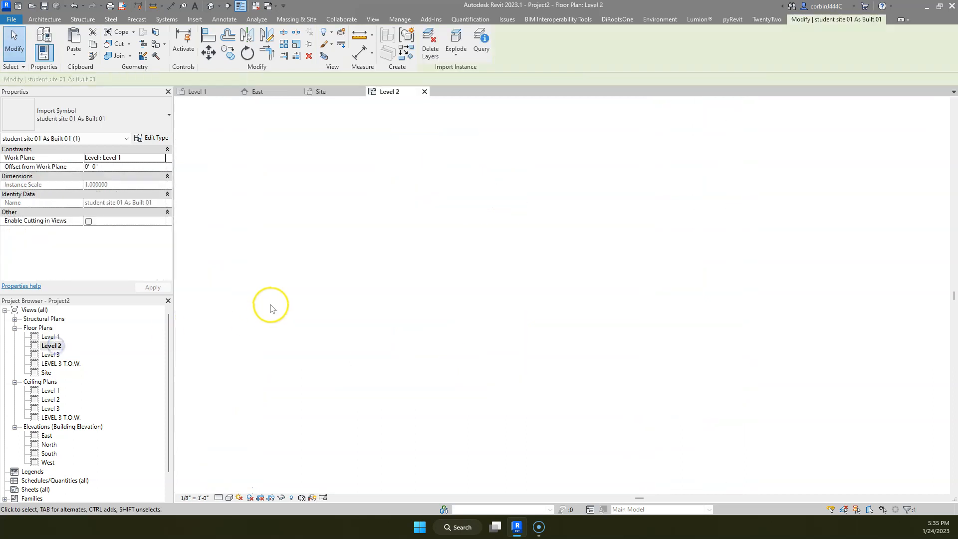
{"action": "left_click", "coordinate": [368, 453]}
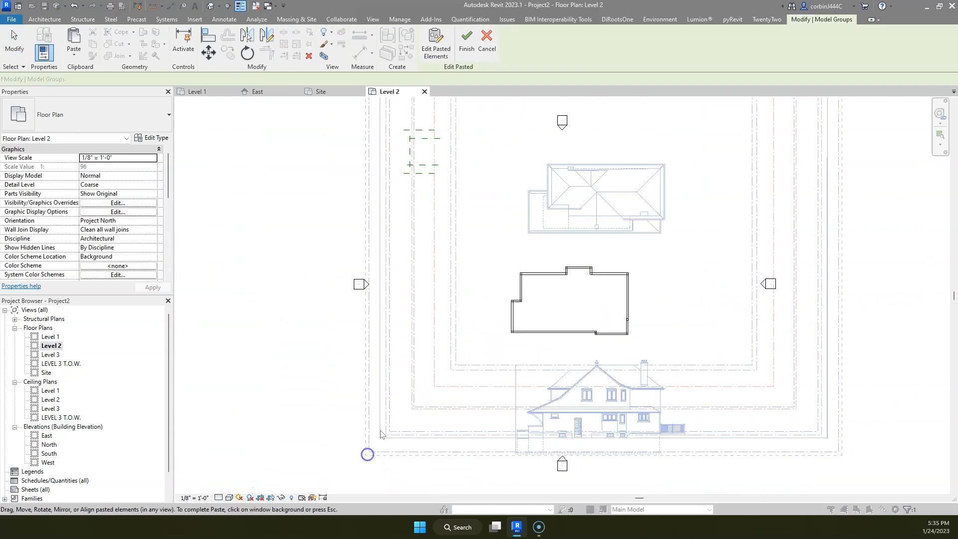
{"action": "scroll", "coordinate": [536, 279], "scroll_direction": "down", "scroll_amount": 4}
{"action": "scroll", "coordinate": [535, 274], "scroll_direction": "up", "scroll_amount": 6}
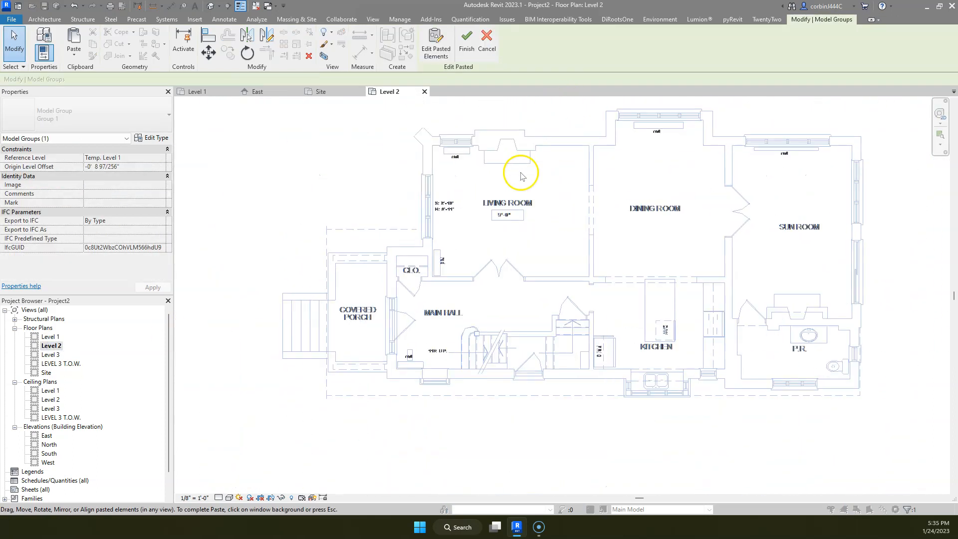
{"action": "scroll", "coordinate": [413, 154], "scroll_direction": "down", "scroll_amount": 2}
{"action": "scroll", "coordinate": [437, 394], "scroll_direction": "up", "scroll_amount": 2}
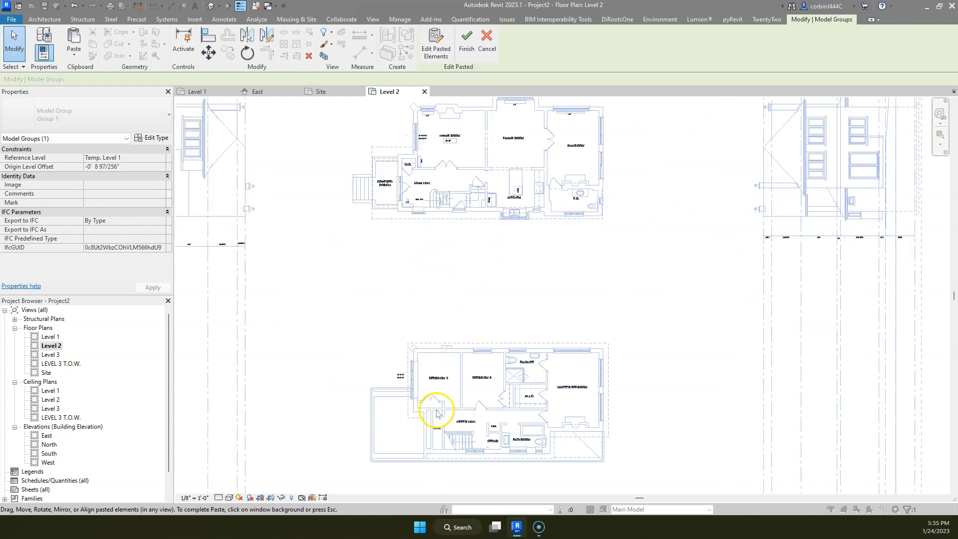
{"action": "scroll", "coordinate": [453, 203], "scroll_direction": "down", "scroll_amount": 3}
{"action": "left_click", "coordinate": [447, 419]}
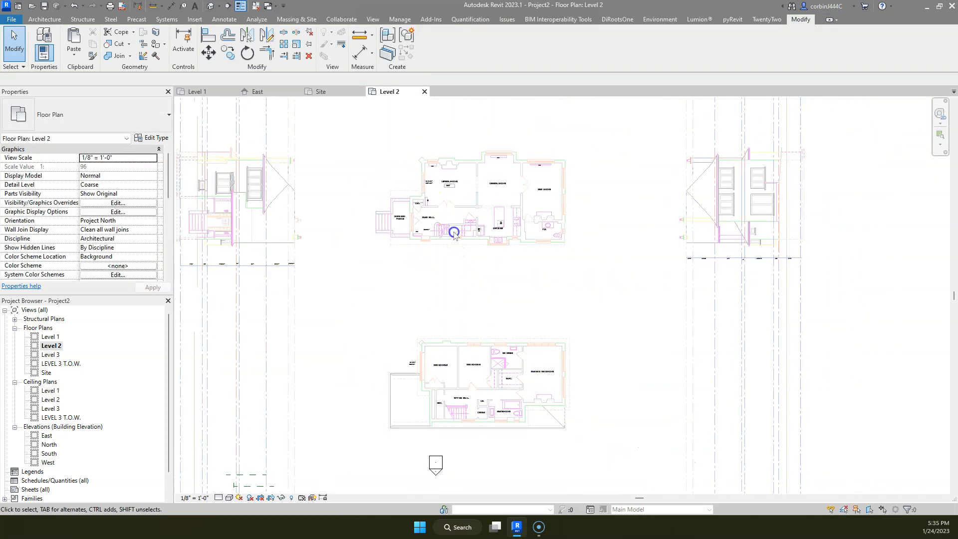
- Show the crop region of the Level 2 floor plan around the site drawing
{"action": "scroll", "coordinate": [463, 162], "scroll_direction": "down", "scroll_amount": 4}
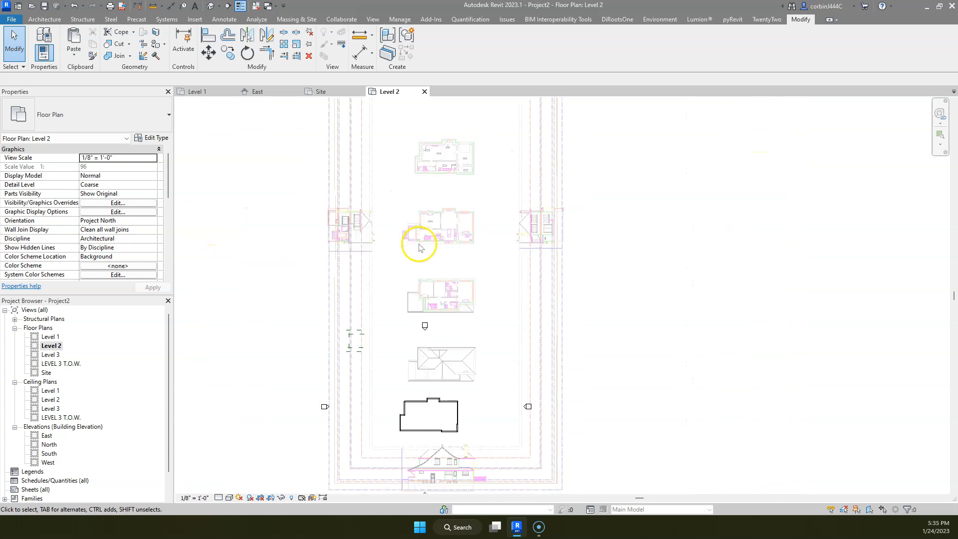
{"action": "scroll", "coordinate": [447, 271], "scroll_direction": "down", "scroll_amount": 2}
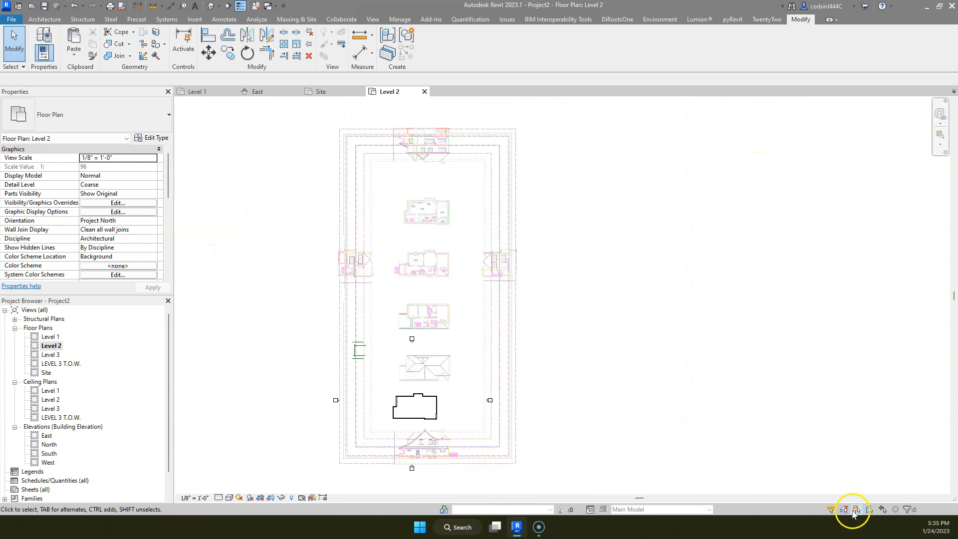
{"action": "left_click", "coordinate": [449, 296]}
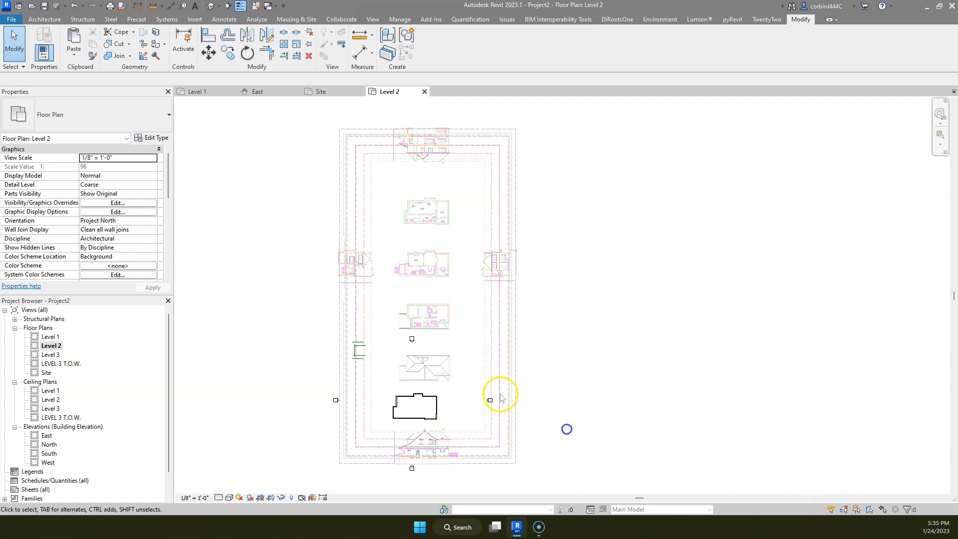
{"action": "left_click", "coordinate": [270, 498]}
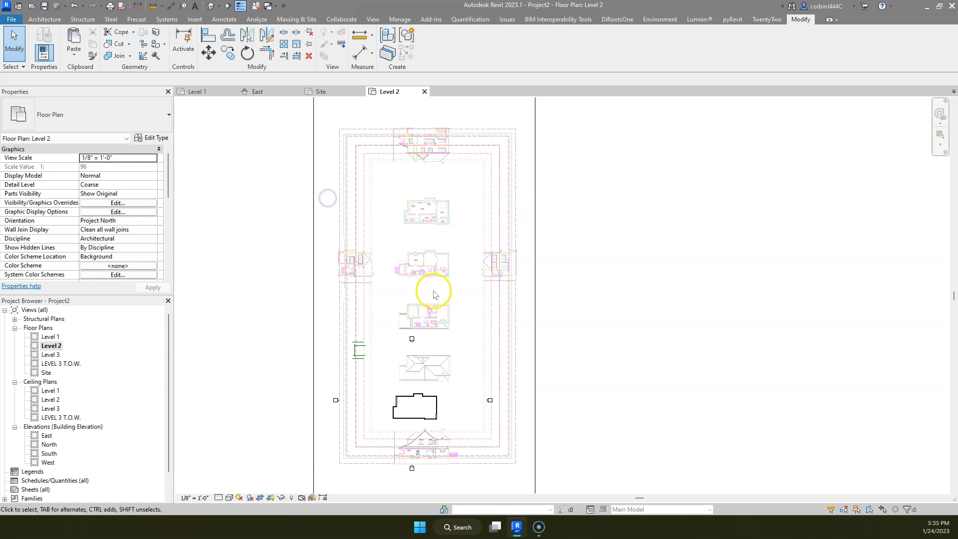
{"action": "scroll", "coordinate": [439, 301], "scroll_direction": "down", "scroll_amount": 3}
{"action": "scroll", "coordinate": [389, 225], "scroll_direction": "up", "scroll_amount": 2}
{"action": "left_click_drag", "start_coordinate": [403, 236], "coordinate": [526, 396]}
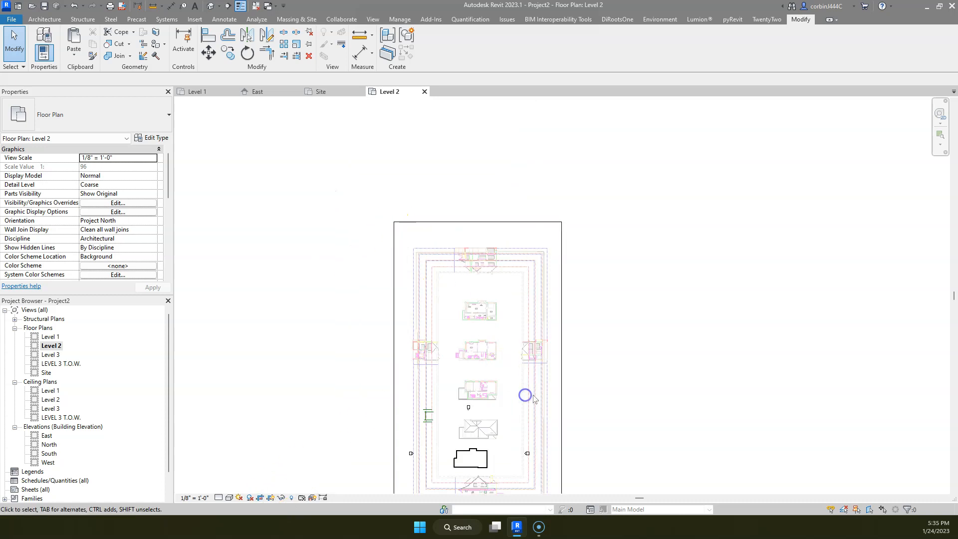
{"action": "left_click", "coordinate": [493, 376]}
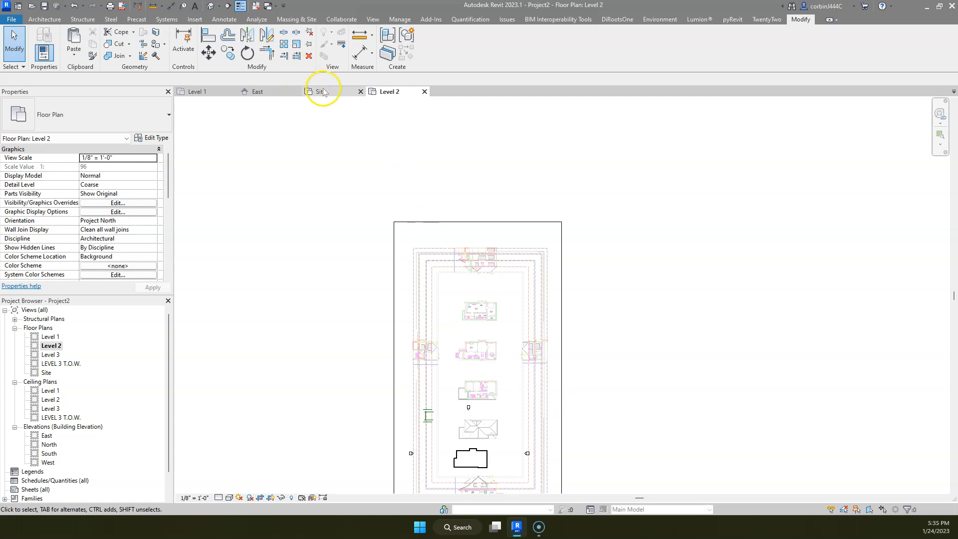
- Delete the pasted duplicate of the CAD drawing from the Site plan, keeping the original import
{"action": "left_click", "coordinate": [321, 91]}
{"action": "left_click", "coordinate": [375, 167]}
{"action": "left_click", "coordinate": [284, 165]}
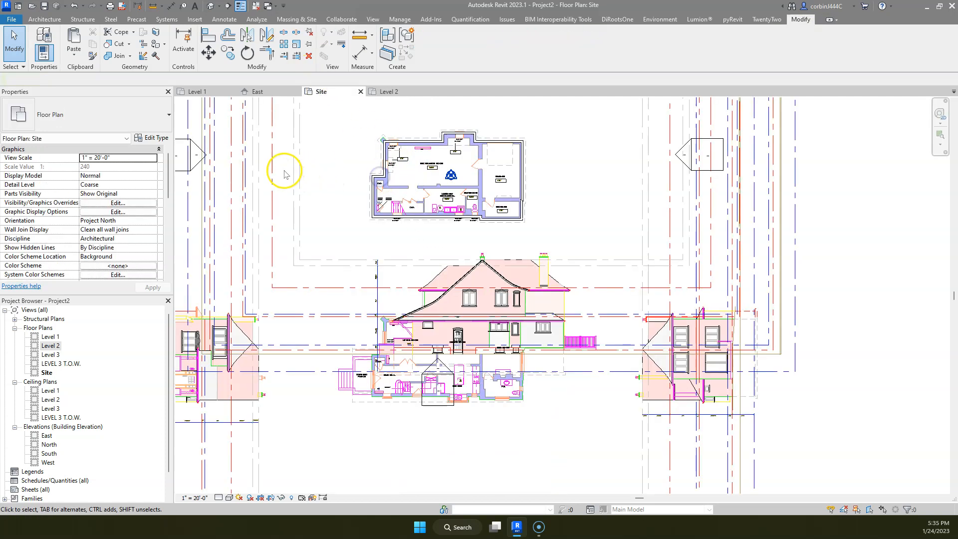
{"action": "left_click", "coordinate": [292, 271]}
{"action": "key", "text": "Delete"}
{"action": "left_click", "coordinate": [310, 360]}
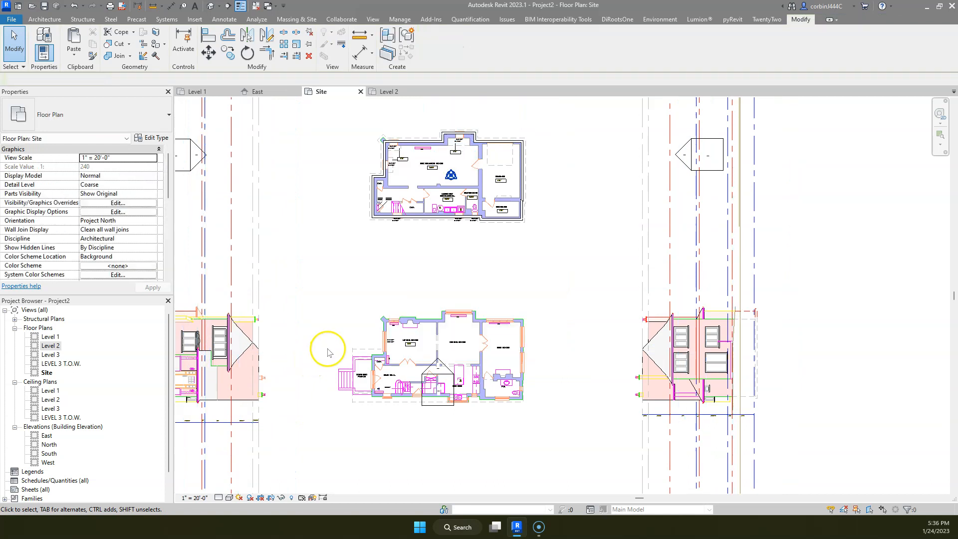
- Copy the original CAD import from the Site plan again and place the copy in the Level 2 floor plan
{"action": "left_click", "coordinate": [252, 257]}
{"action": "left_click", "coordinate": [398, 91]}
{"action": "scroll", "coordinate": [441, 210], "scroll_direction": "down", "scroll_amount": 2}
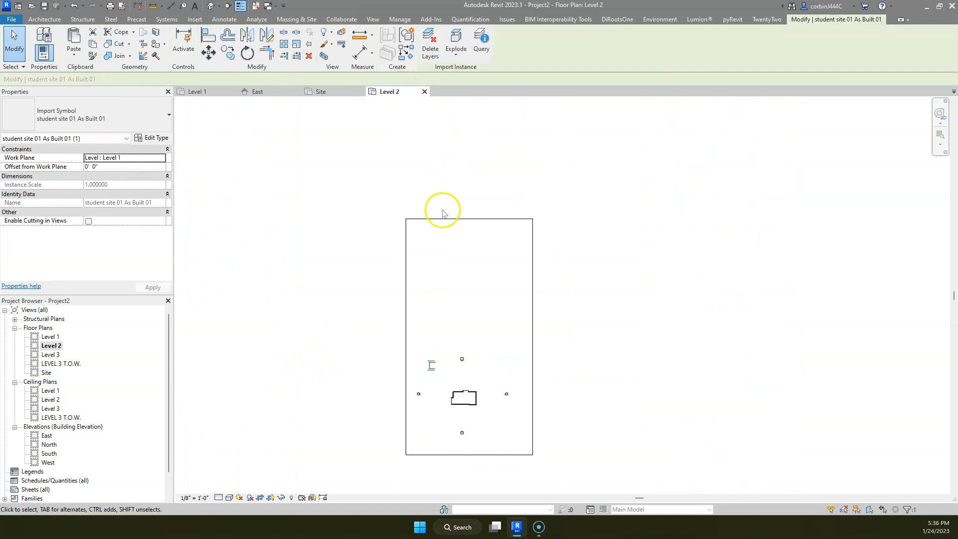
{"action": "scroll", "coordinate": [404, 212], "scroll_direction": "up", "scroll_amount": 2}
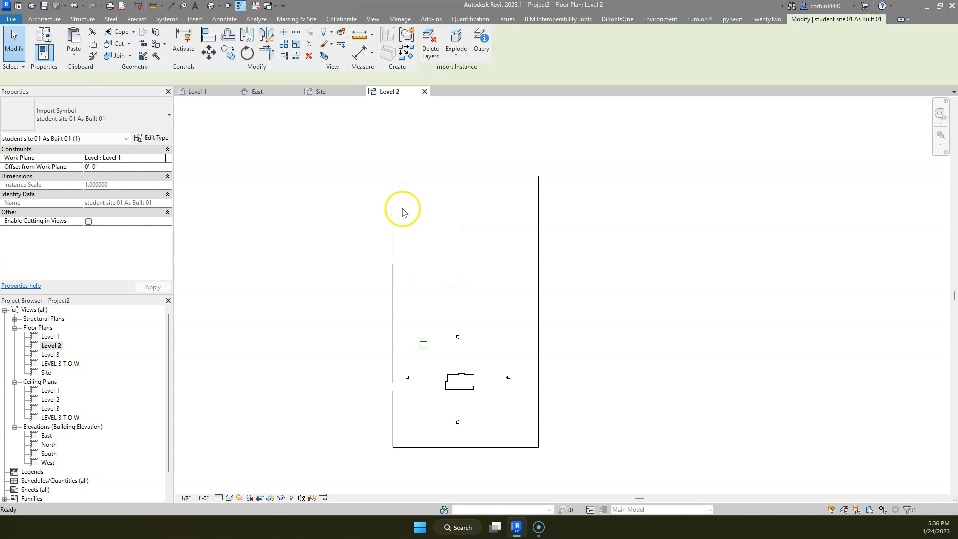
{"action": "left_click", "coordinate": [404, 212]}
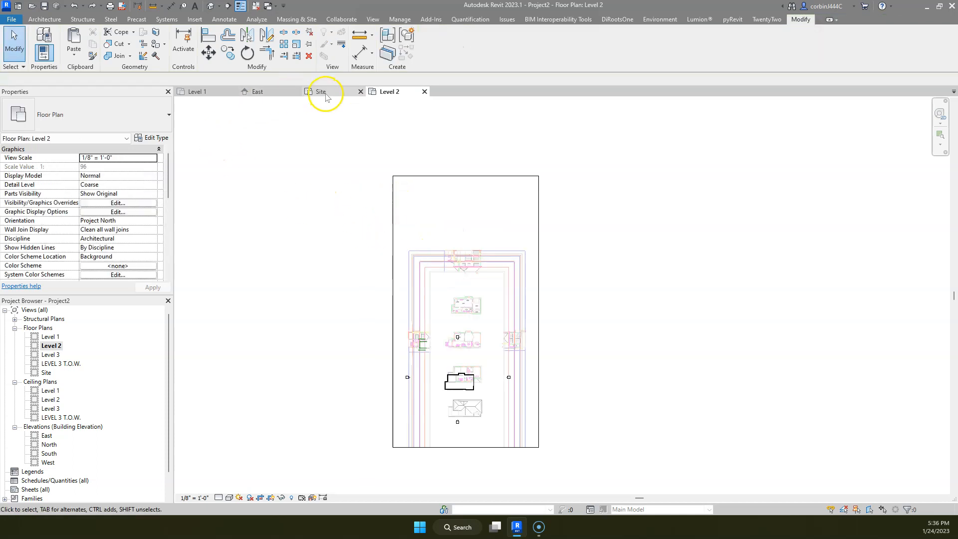
- Select the CAD drawing in the Level 1 floor plan and check which work plane it is on
{"action": "left_click", "coordinate": [224, 94]}
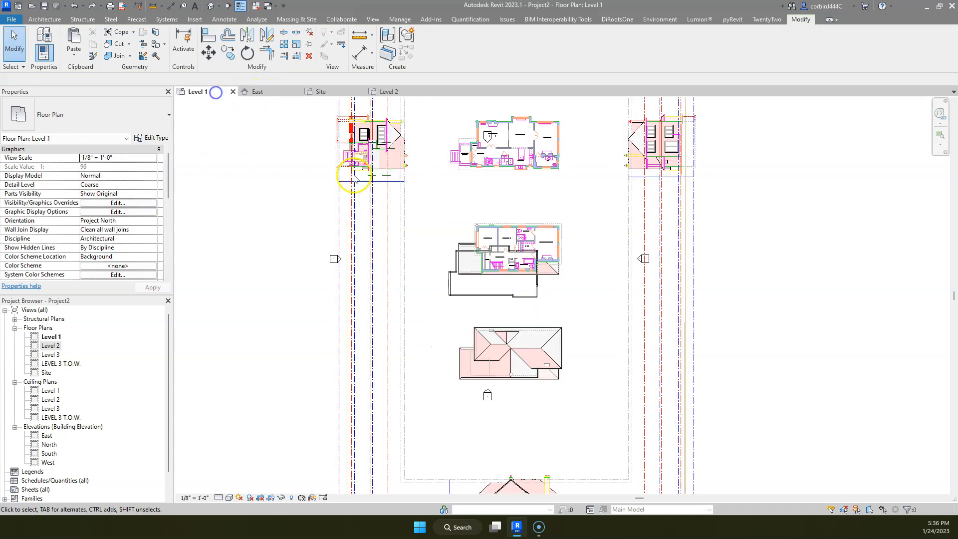
{"action": "left_click", "coordinate": [401, 212]}
{"action": "left_click", "coordinate": [87, 186]}
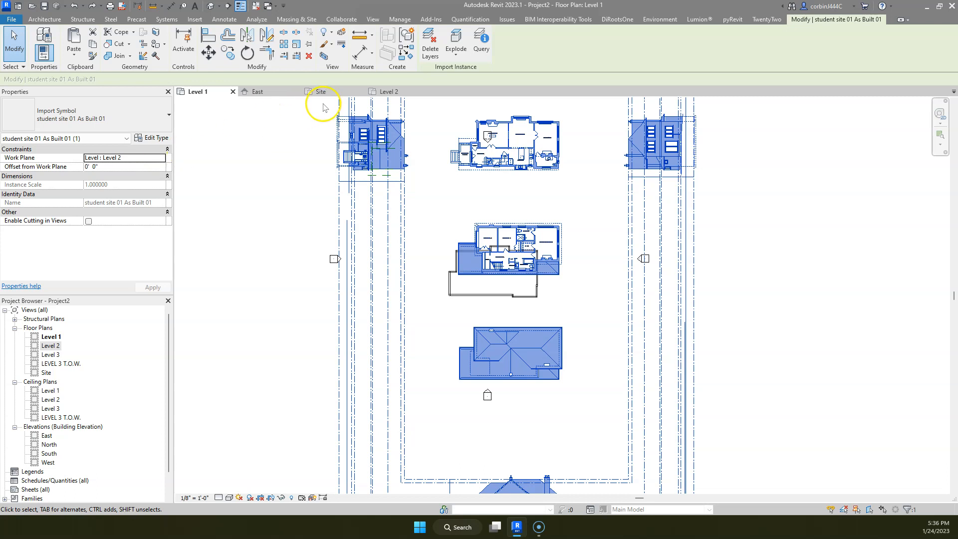
- Try to select the pasted CAD drawing by its lines in the Level 2 floor plan, toggling selection of pinned elements
{"action": "left_click", "coordinate": [392, 92]}
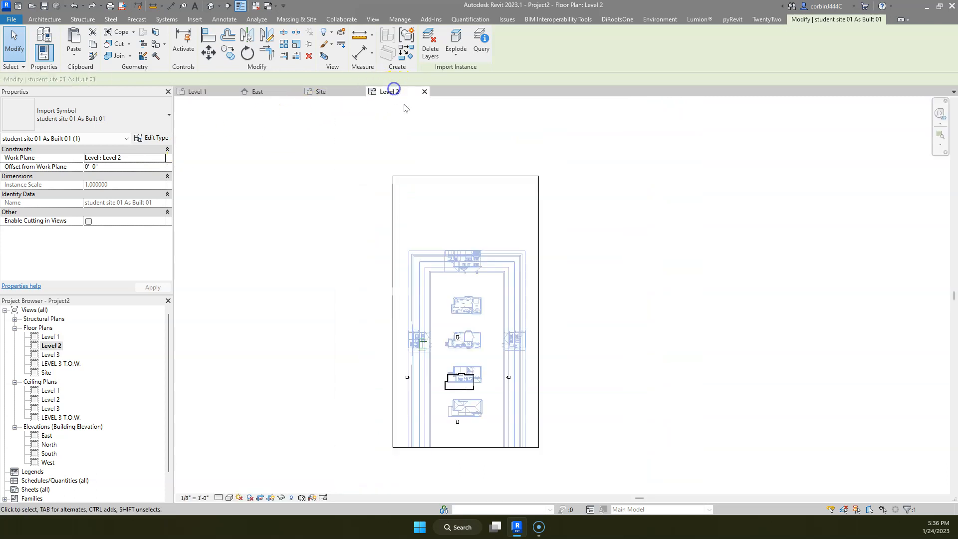
{"action": "left_click", "coordinate": [429, 338]}
{"action": "scroll", "coordinate": [433, 394], "scroll_direction": "up", "scroll_amount": 2}
{"action": "left_click_drag", "start_coordinate": [421, 395], "coordinate": [390, 349]}
{"action": "left_click", "coordinate": [404, 345]}
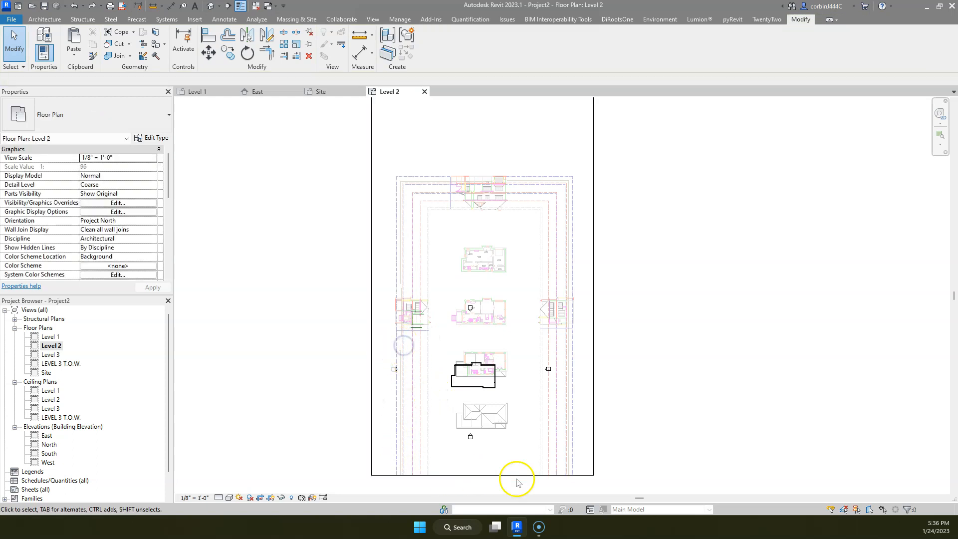
{"action": "left_click", "coordinate": [857, 510]}
{"action": "left_click", "coordinate": [440, 454]}
{"action": "left_click", "coordinate": [372, 381]}
{"action": "left_click", "coordinate": [398, 403]}
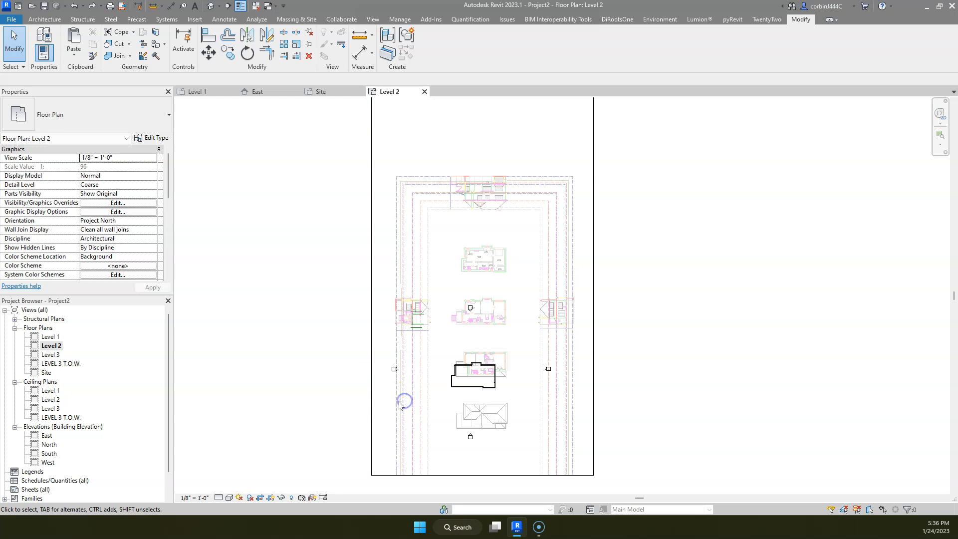
- Try to select the Level 2 CAD copy with selection windows around the whole site drawing
{"action": "scroll", "coordinate": [362, 224], "scroll_direction": "down", "scroll_amount": 3}
{"action": "left_click_drag", "start_coordinate": [295, 179], "coordinate": [615, 460]}
{"action": "left_click", "coordinate": [548, 430]}
{"action": "left_click_drag", "start_coordinate": [331, 197], "coordinate": [552, 456]}
{"action": "left_click", "coordinate": [390, 146]}
{"action": "scroll", "coordinate": [390, 146], "scroll_direction": "up", "scroll_amount": 2}
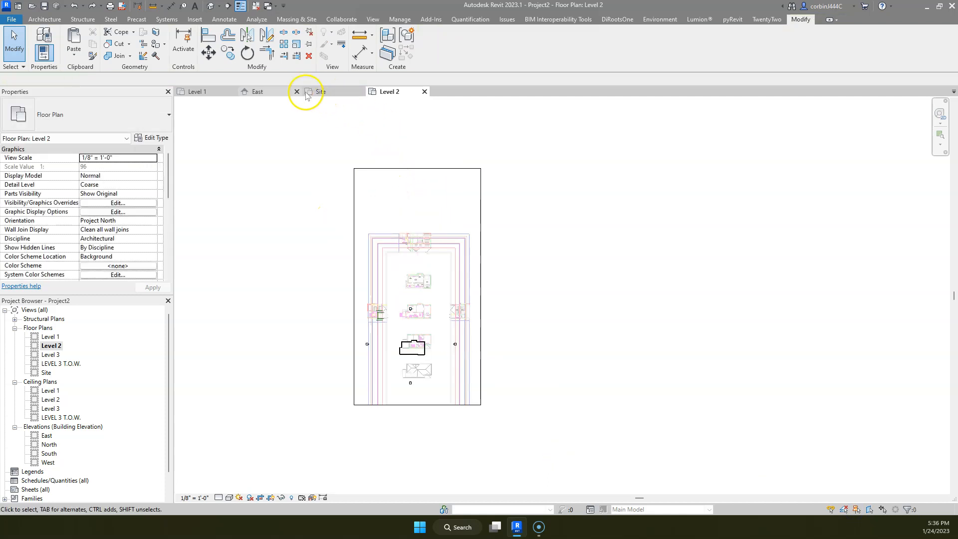
- Delete the Level 2 copy of the CAD drawing from within the Level 1 floor plan
{"action": "left_click", "coordinate": [200, 91]}
{"action": "left_click", "coordinate": [400, 230]}
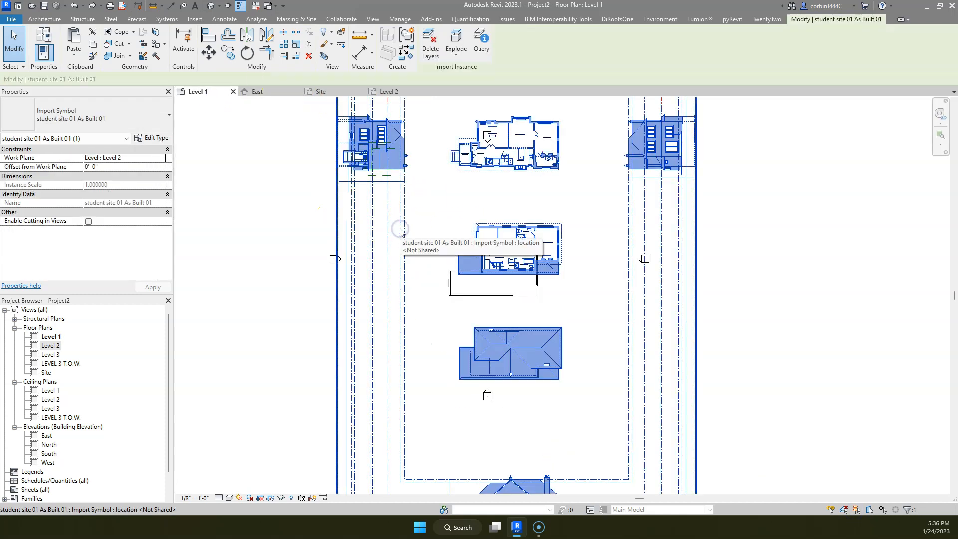
{"action": "key", "text": "Delete"}
{"action": "left_click", "coordinate": [426, 251]}
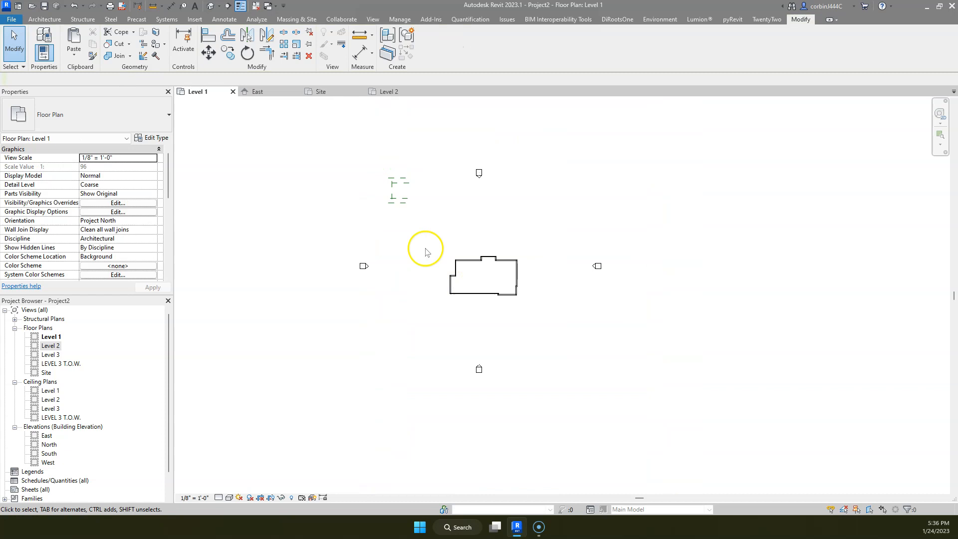
- Switch to the Site plan view and select the imported CAD drawing
{"action": "left_click", "coordinate": [321, 93]}
{"action": "left_click", "coordinate": [259, 260]}
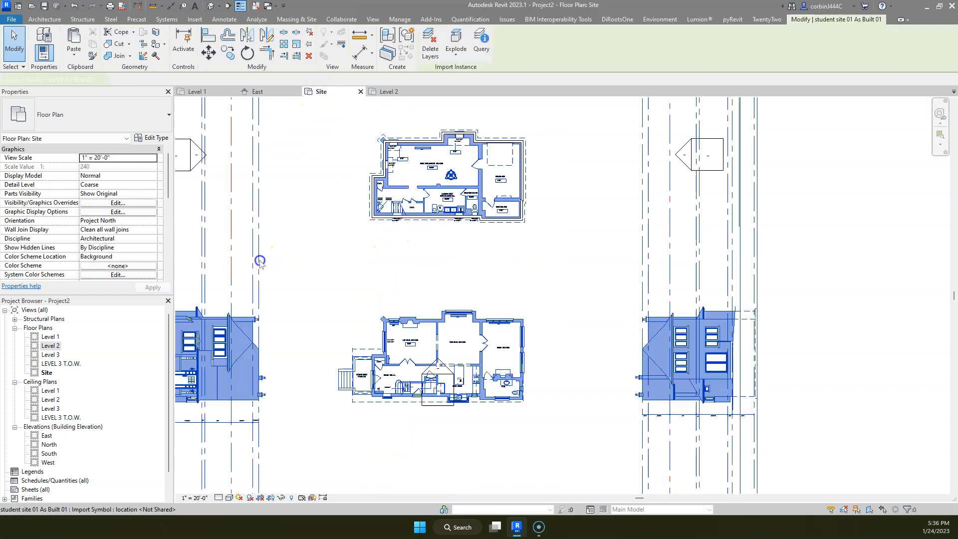
{"action": "scroll", "coordinate": [453, 242], "scroll_direction": "down", "scroll_amount": 2}
{"action": "scroll", "coordinate": [480, 261], "scroll_direction": "up", "scroll_amount": 4}
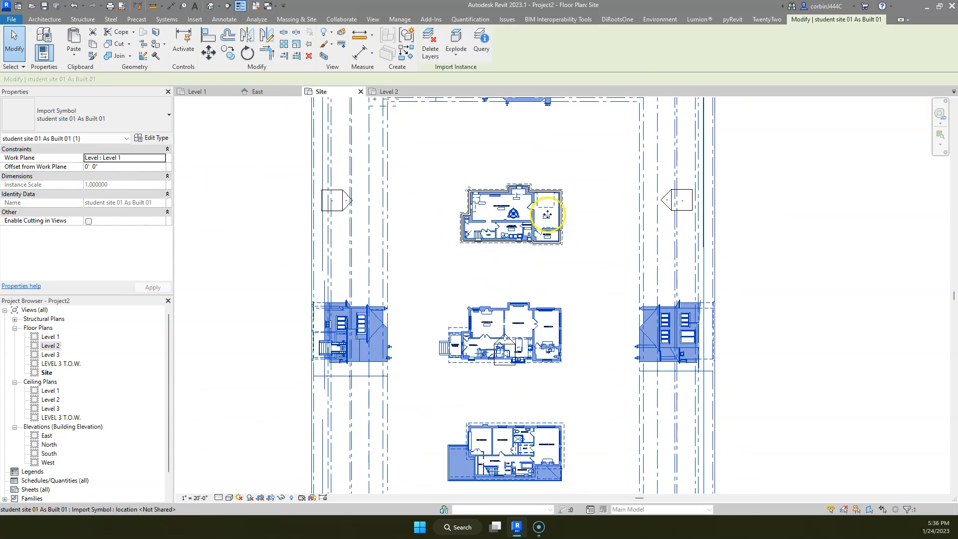
{"action": "scroll", "coordinate": [503, 250], "scroll_direction": "down", "scroll_amount": 1}
{"action": "scroll", "coordinate": [499, 278], "scroll_direction": "up", "scroll_amount": 2}
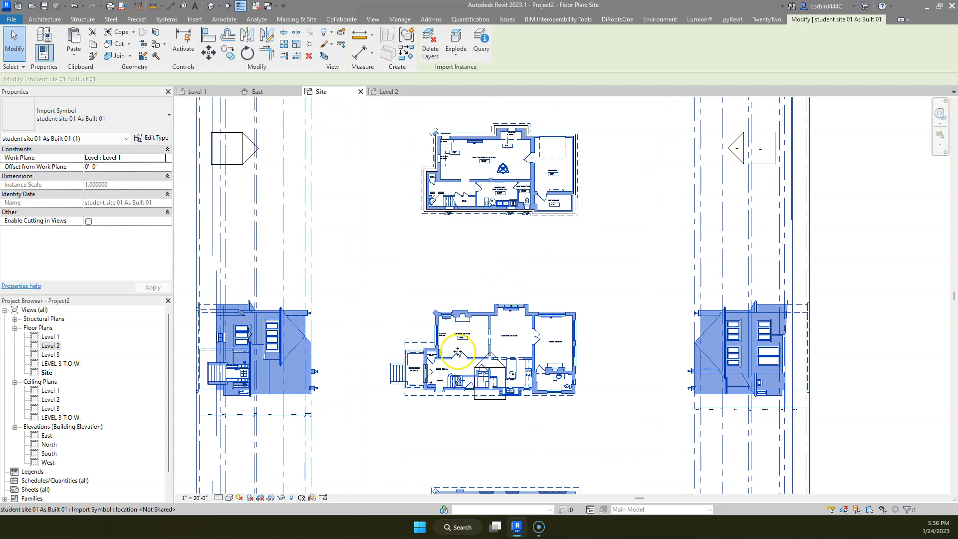
- Try to move the CAD drawing up to the wall outline, using the main-floor plan's outer corner by the covered porch
{"action": "scroll", "coordinate": [451, 313], "scroll_direction": "up", "scroll_amount": 2}
{"action": "left_click_drag", "start_coordinate": [449, 303], "coordinate": [447, 185]}
{"action": "scroll", "coordinate": [409, 118], "scroll_direction": "up", "scroll_amount": 3}
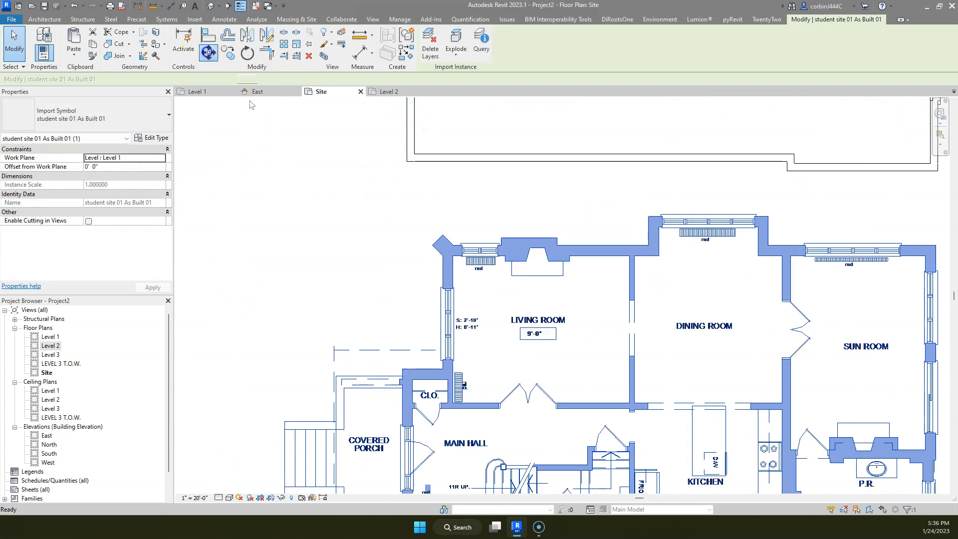
{"action": "left_click", "coordinate": [402, 370]}
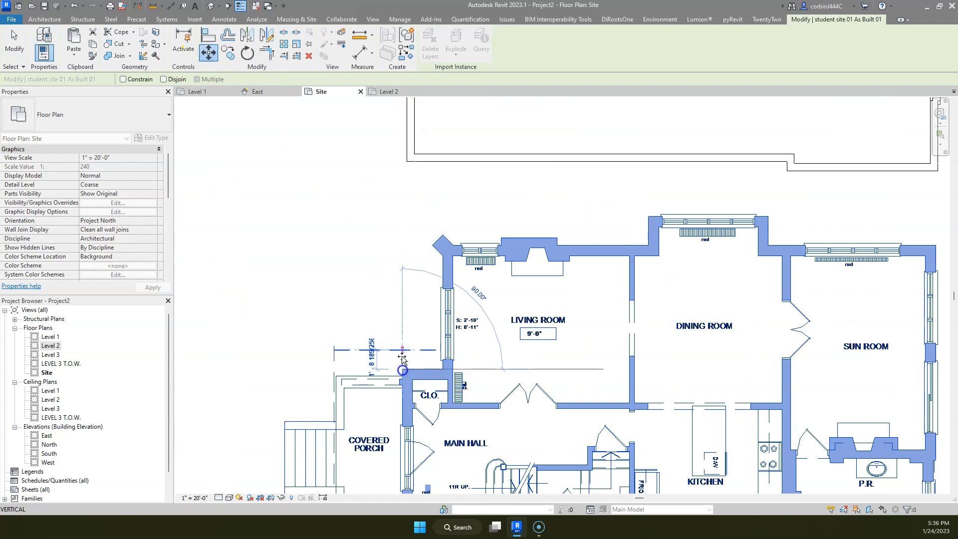
{"action": "scroll", "coordinate": [399, 300], "scroll_direction": "down", "scroll_amount": 5}
{"action": "left_click", "coordinate": [410, 406]}
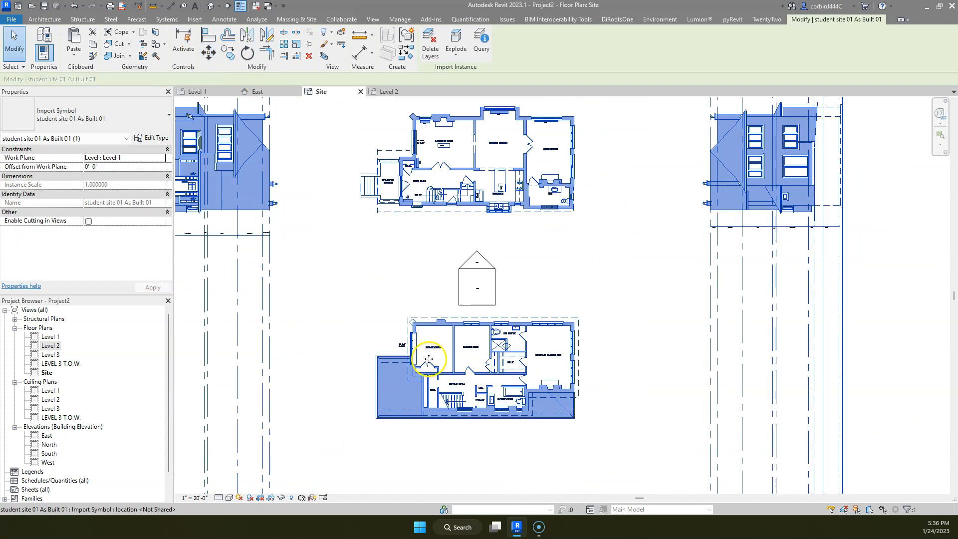
- Move the CAD drawing so the outer corner of Bedroom 3 on the upper-floor plan meets the matching corner of the wall outline
{"action": "scroll", "coordinate": [429, 359], "scroll_direction": "up", "scroll_amount": 2}
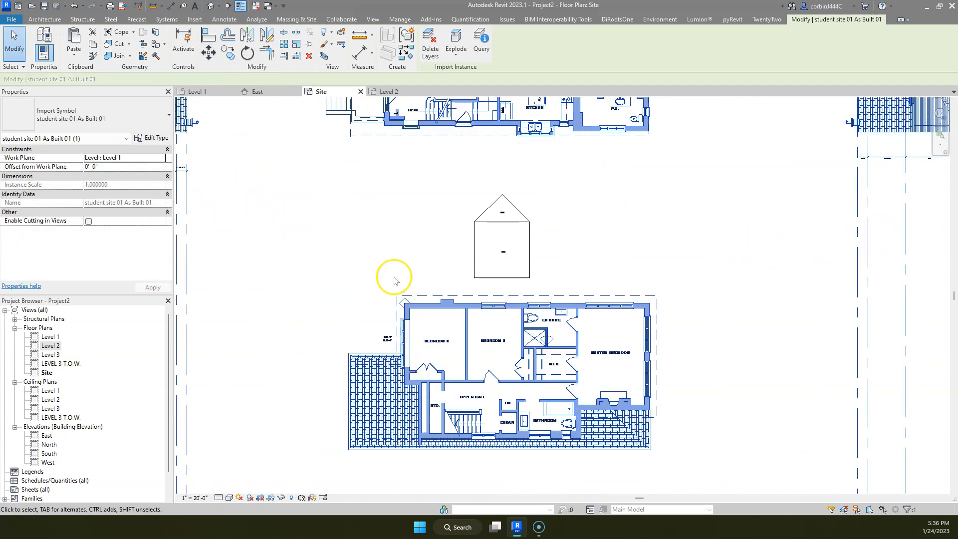
{"action": "left_click", "coordinate": [214, 55]}
{"action": "left_click", "coordinate": [402, 302]}
{"action": "scroll", "coordinate": [404, 303], "scroll_direction": "up", "scroll_amount": 4}
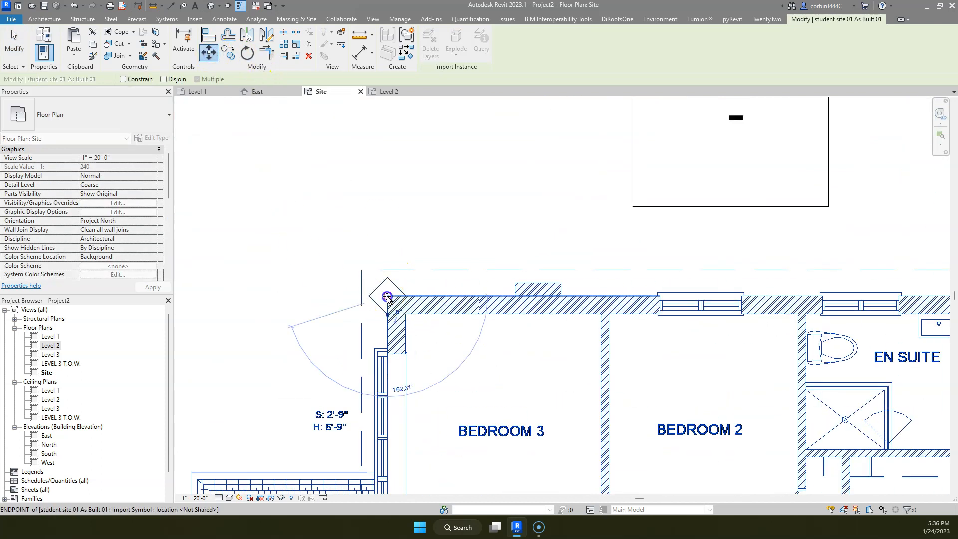
{"action": "scroll", "coordinate": [429, 349], "scroll_direction": "down", "scroll_amount": 5}
{"action": "scroll", "coordinate": [464, 224], "scroll_direction": "up", "scroll_amount": 5}
{"action": "scroll", "coordinate": [454, 295], "scroll_direction": "up", "scroll_amount": 4}
{"action": "left_click", "coordinate": [451, 289]}
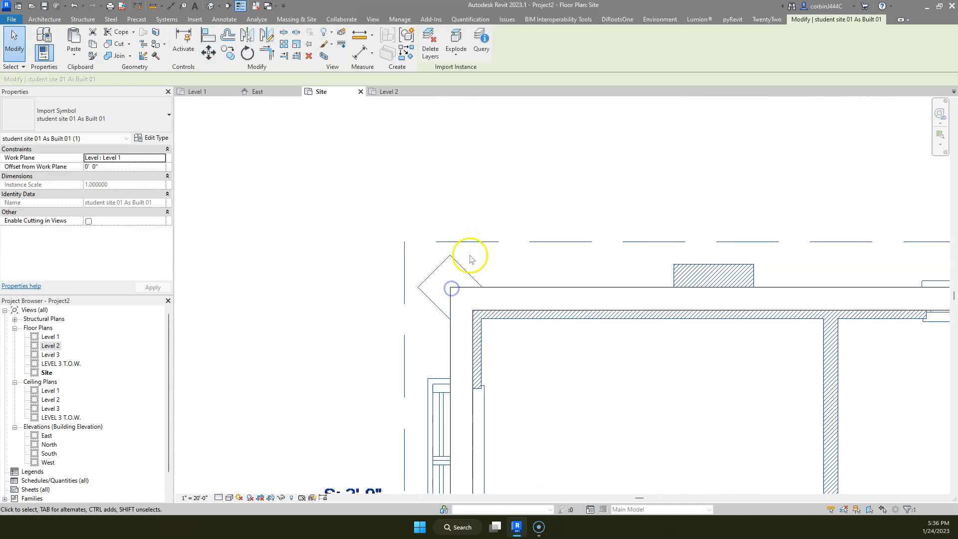
{"action": "scroll", "coordinate": [472, 259], "scroll_direction": "down", "scroll_amount": 5}
{"action": "scroll", "coordinate": [394, 244], "scroll_direction": "up", "scroll_amount": 2}
{"action": "key", "text": "Escape"}
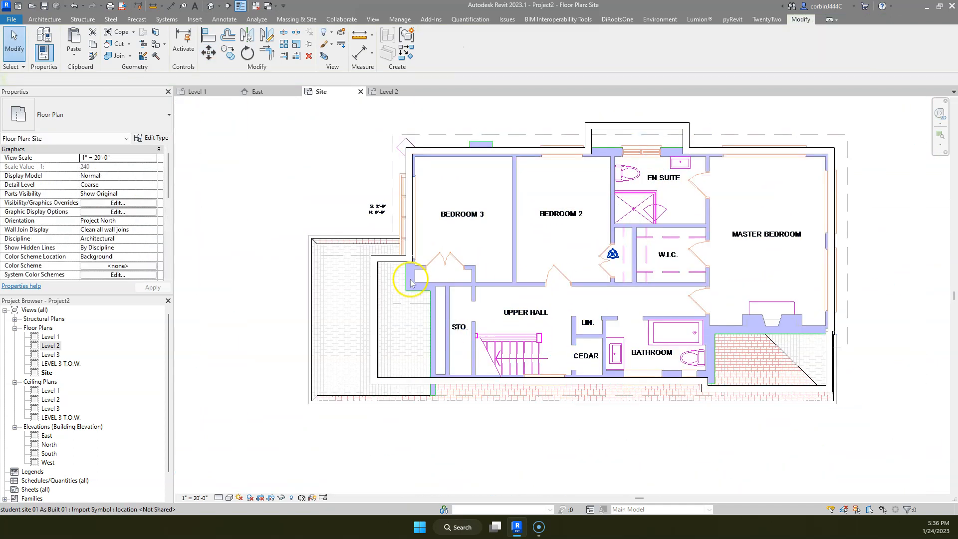
- Open the Level 3 floor plan, then return to the Site plan and set the CAD drawing's work plane to Level 3
{"action": "double_click", "coordinate": [52, 356]}
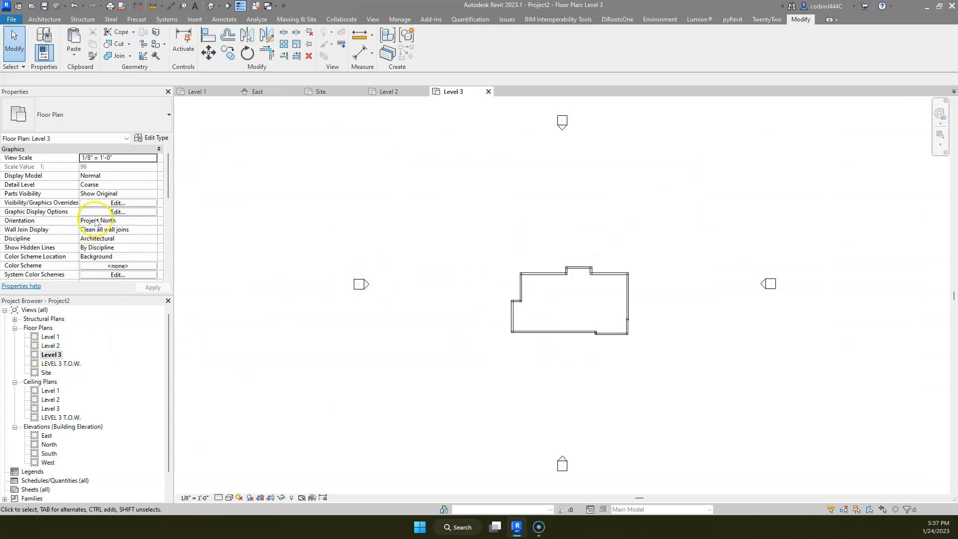
{"action": "scroll", "coordinate": [114, 232], "scroll_direction": "down", "scroll_amount": 4}
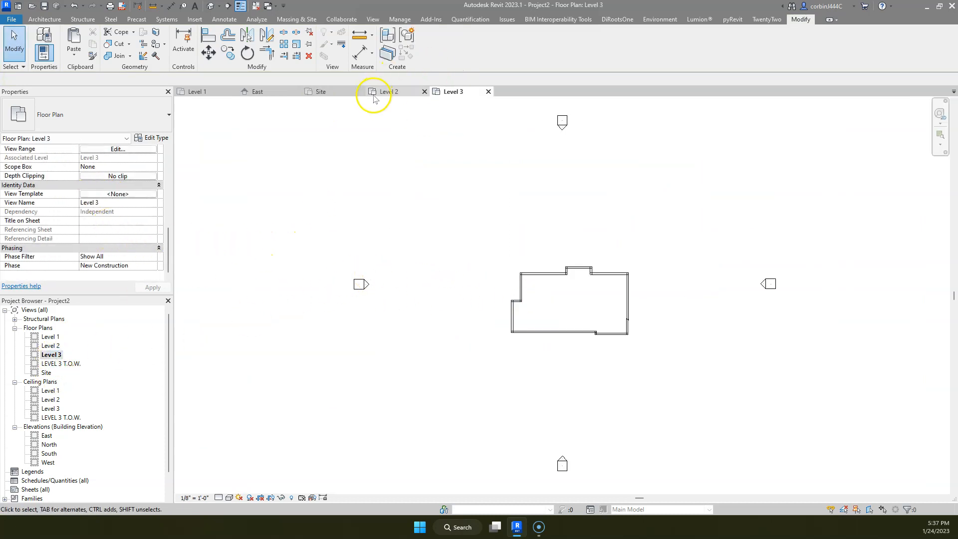
{"action": "left_click", "coordinate": [321, 91]}
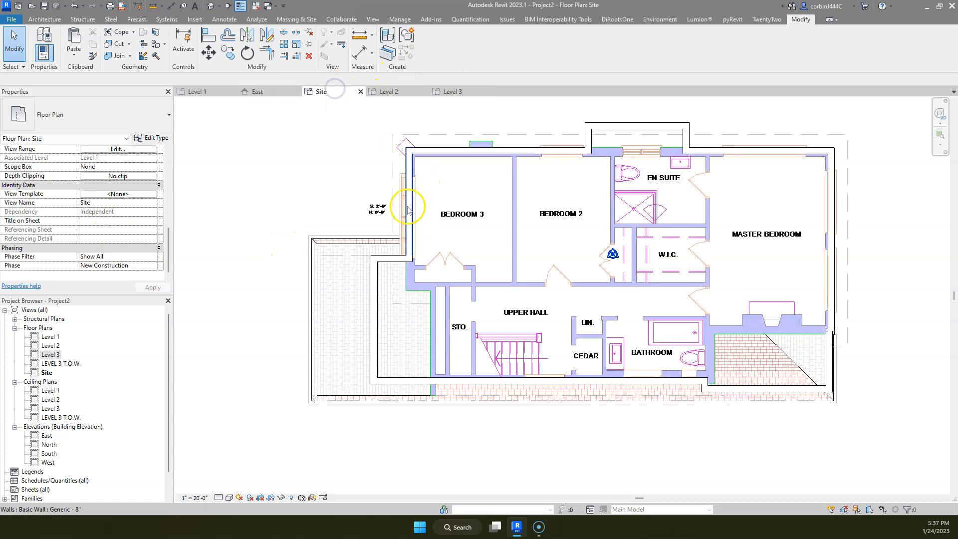
{"action": "left_click", "coordinate": [330, 248]}
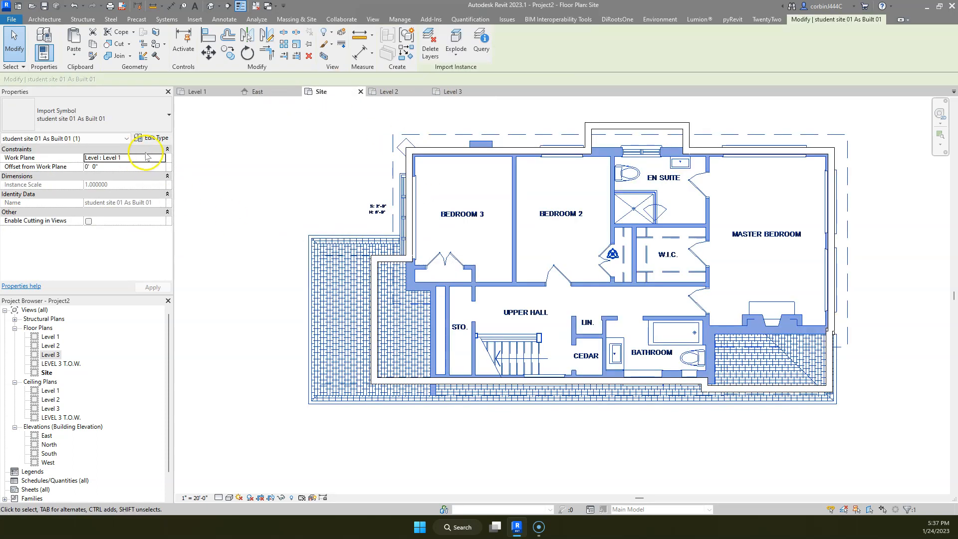
{"action": "left_click", "coordinate": [161, 158]}
{"action": "left_click", "coordinate": [119, 184]}
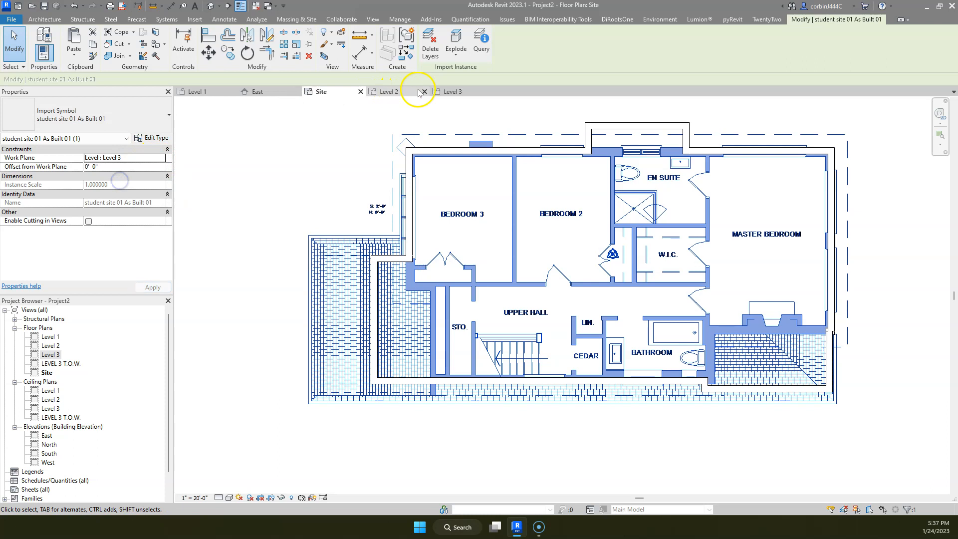
- Check the Level 3 and Level 1 floor plans for the CAD drawing, closing the Level 2 view
{"action": "left_click", "coordinate": [450, 92]}
{"action": "left_click", "coordinate": [409, 220]}
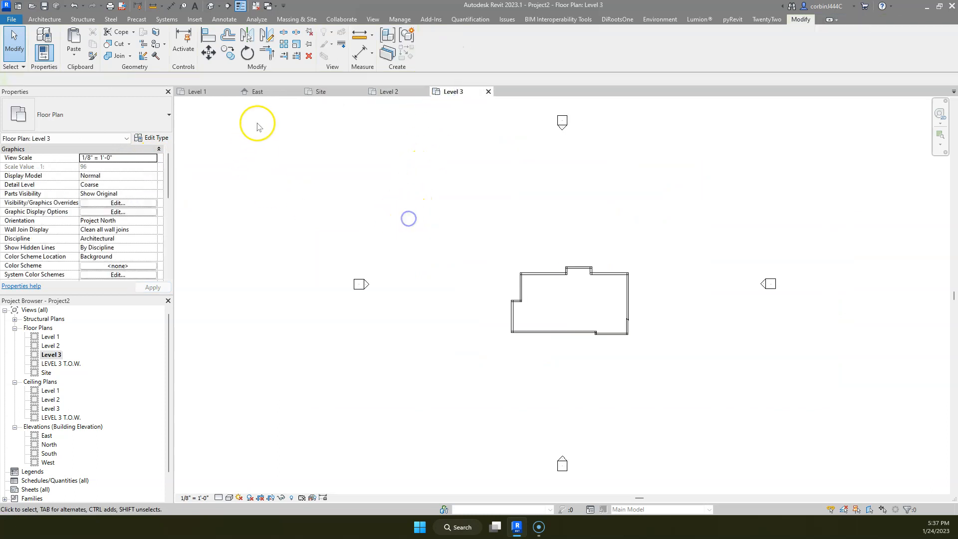
{"action": "left_click", "coordinate": [425, 92]}
{"action": "left_click", "coordinate": [207, 92]}
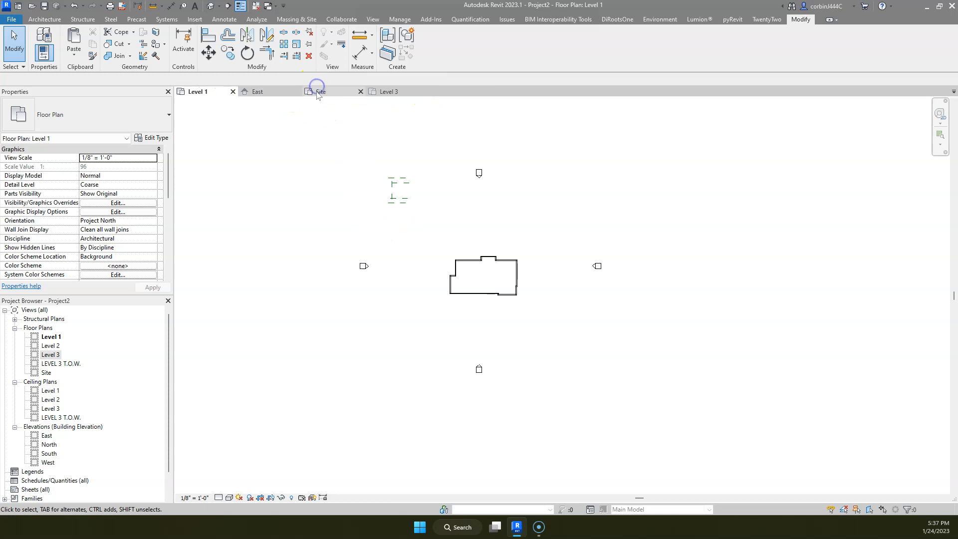
- Try to paste a copy of the Site plan's CAD drawing into the Level 3 floor plan, then check Level 1
{"action": "left_click", "coordinate": [347, 235]}
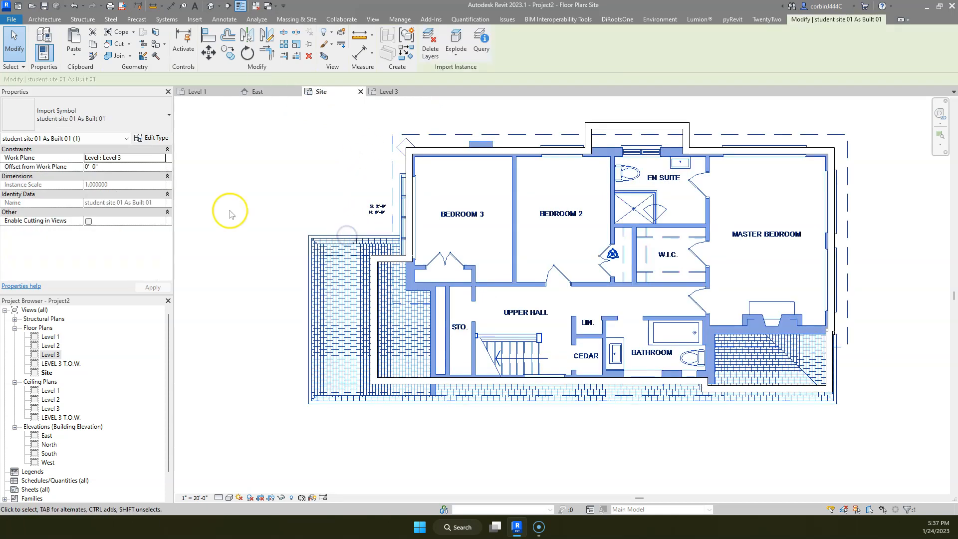
{"action": "left_click", "coordinate": [386, 92]}
{"action": "left_click", "coordinate": [470, 353]}
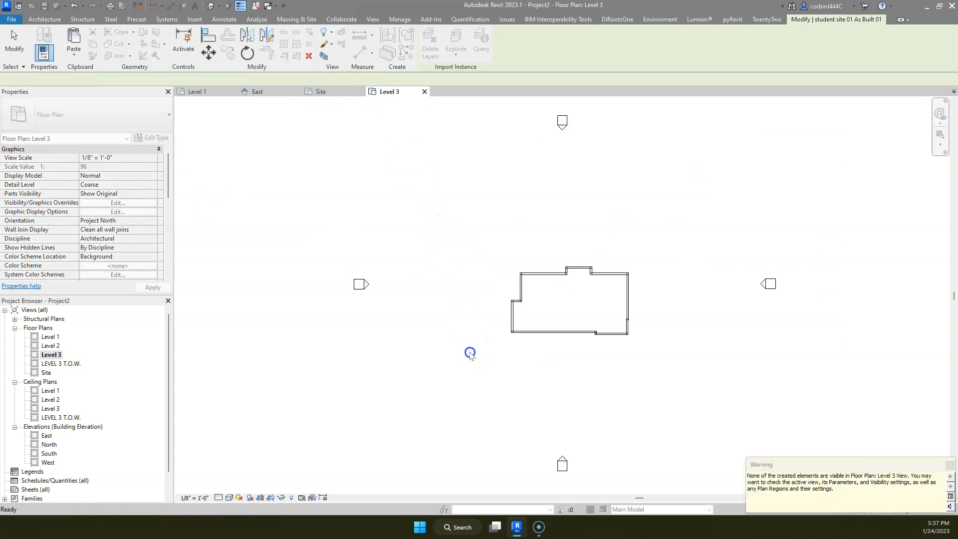
{"action": "key", "text": "Escape"}
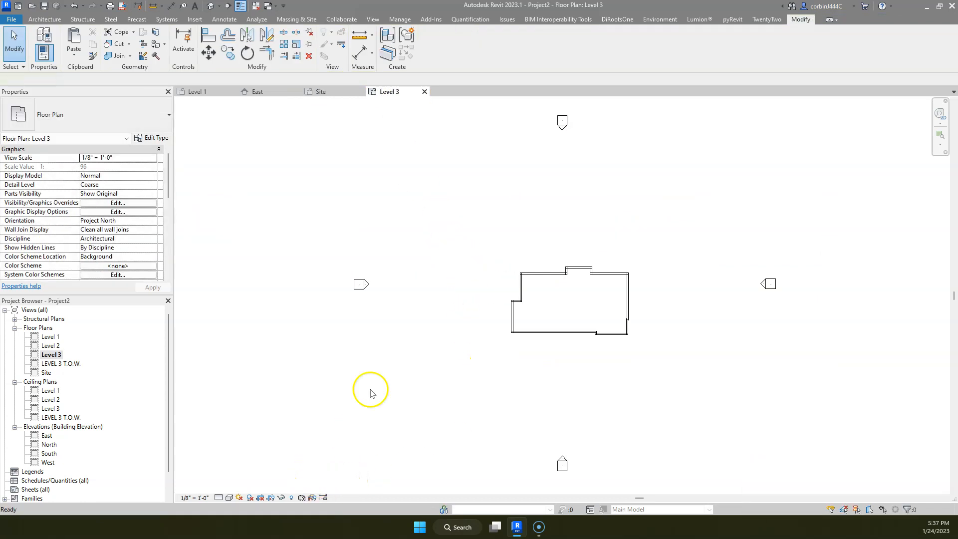
{"action": "left_click", "coordinate": [202, 92]}
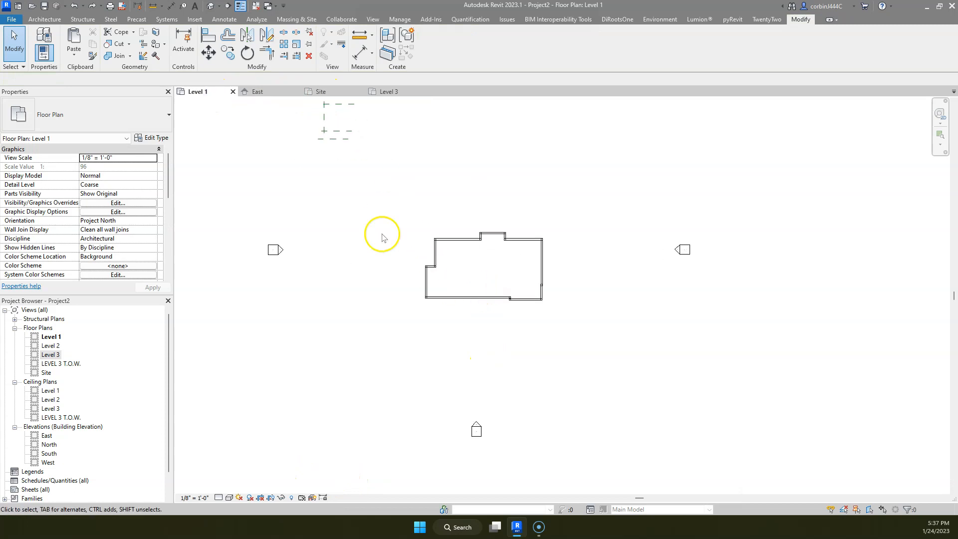
- In the Site plan, copy the outermost wall near the stairs inward to the outer face of the storage room wall
{"action": "left_click", "coordinate": [317, 91]}
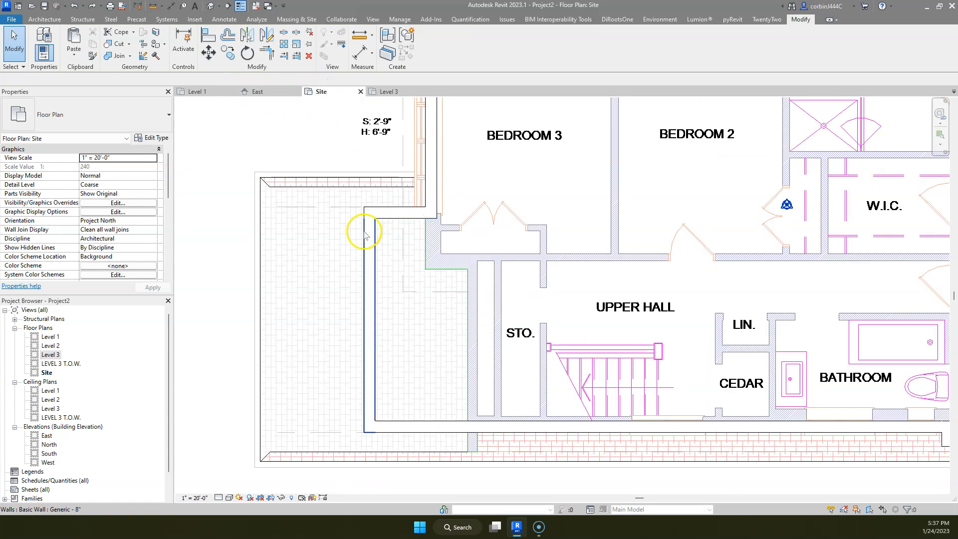
{"action": "left_click", "coordinate": [363, 256]}
{"action": "scroll", "coordinate": [449, 339], "scroll_direction": "up", "scroll_amount": 3}
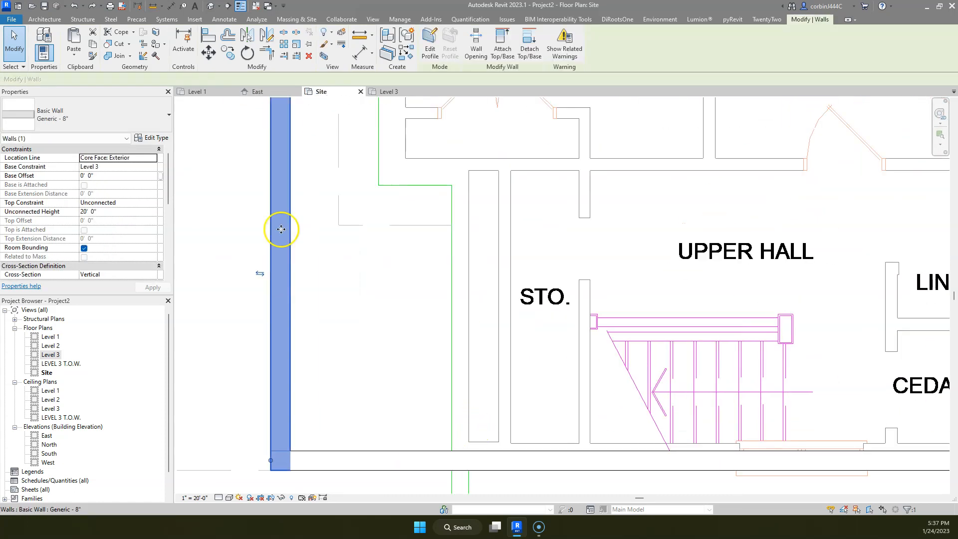
{"action": "left_click", "coordinate": [228, 52]}
{"action": "left_click", "coordinate": [272, 305]}
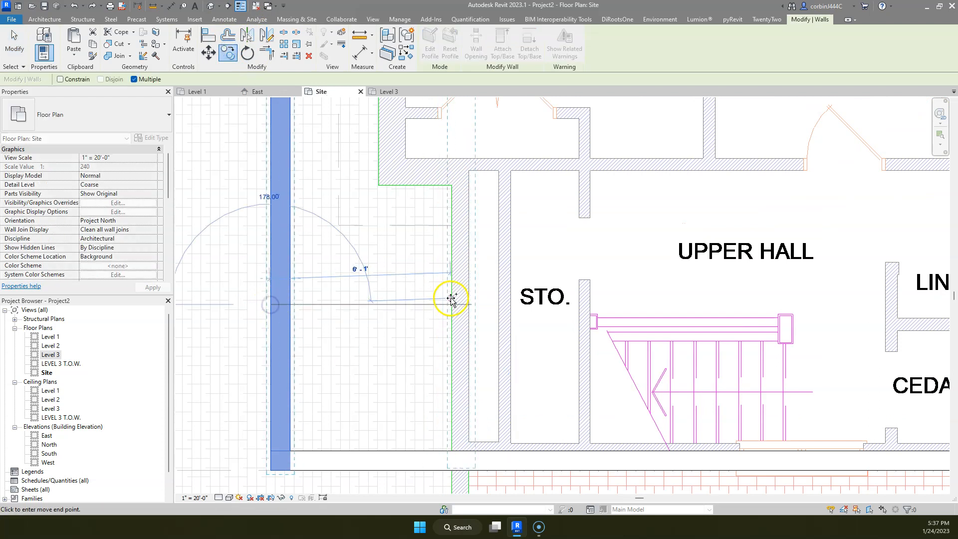
{"action": "scroll", "coordinate": [449, 310], "scroll_direction": "up", "scroll_amount": 2}
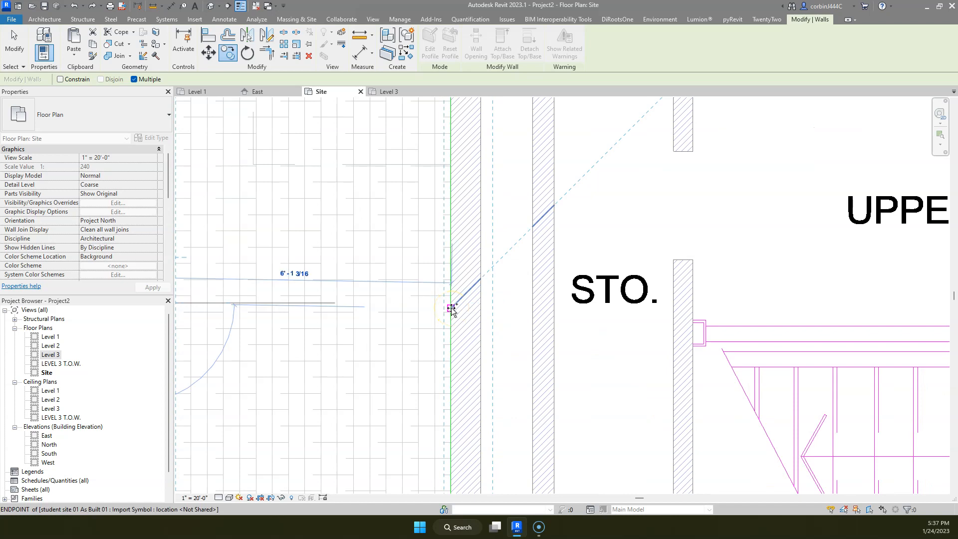
{"action": "left_click", "coordinate": [450, 308]}
{"action": "scroll", "coordinate": [451, 309], "scroll_direction": "down", "scroll_amount": 3}
{"action": "scroll", "coordinate": [436, 206], "scroll_direction": "up", "scroll_amount": 2}
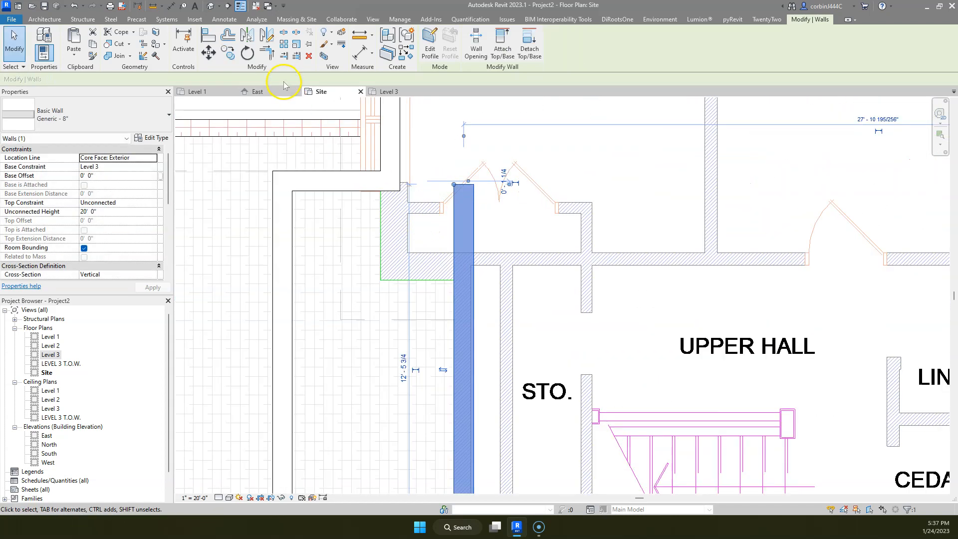
- Mirror the copied wall with a copy about a diagonal axis from the green-line corner beside the storage room
{"action": "left_click", "coordinate": [268, 36]}
{"action": "scroll", "coordinate": [450, 279], "scroll_direction": "up", "scroll_amount": 2}
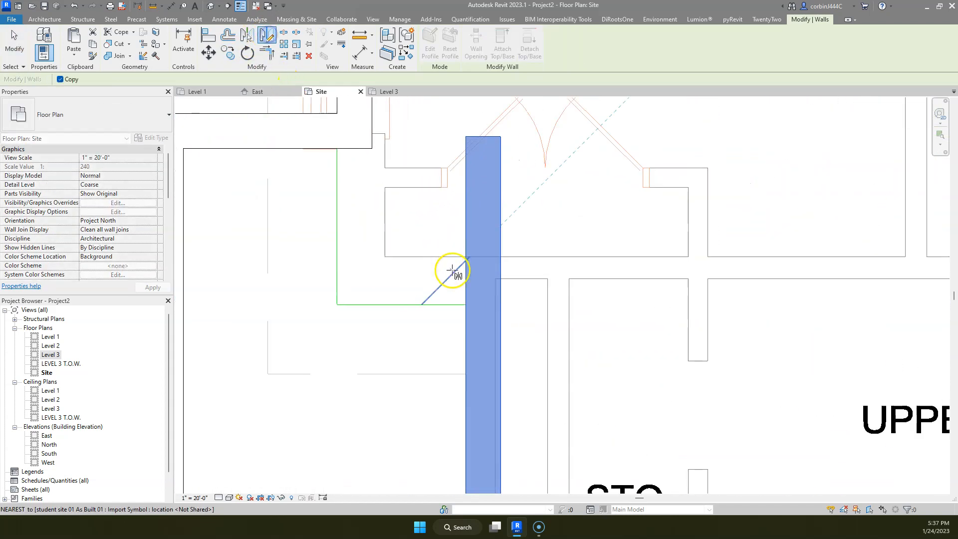
{"action": "left_click", "coordinate": [465, 305]}
{"action": "left_click", "coordinate": [456, 316]}
{"action": "scroll", "coordinate": [434, 265], "scroll_direction": "down", "scroll_amount": 2}
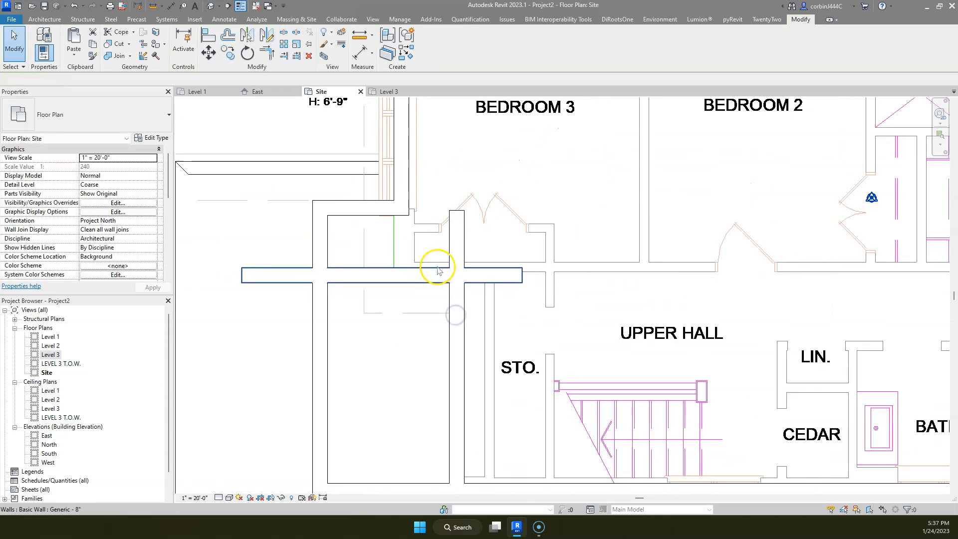
- Copy the two crossing walls to the clipboard and paste them aligned to Level 3
{"action": "left_click", "coordinate": [451, 327], "text": "ctrl"}
{"action": "left_click", "coordinate": [93, 44]}
{"action": "left_click", "coordinate": [75, 52]}
{"action": "left_click", "coordinate": [75, 94]}
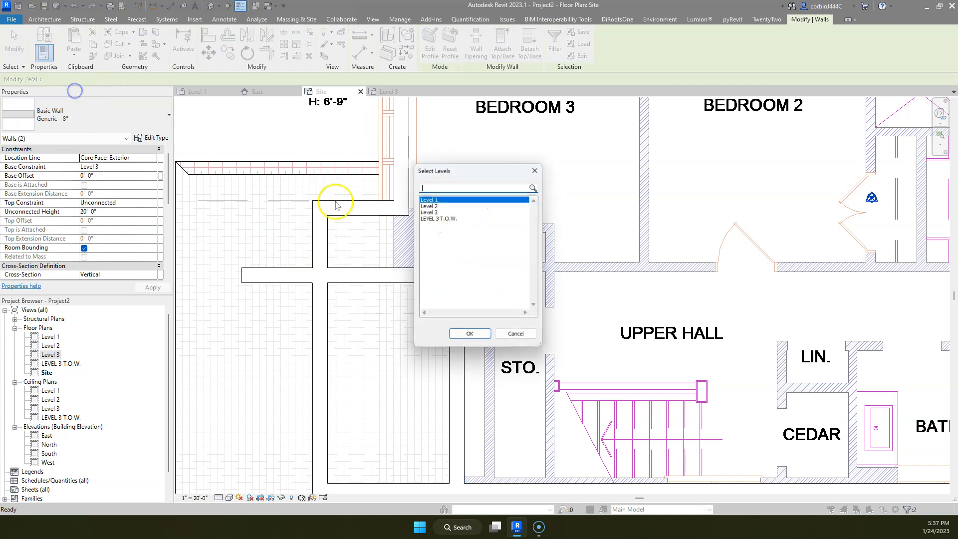
{"action": "left_click", "coordinate": [433, 211]}
{"action": "left_click", "coordinate": [471, 338]}
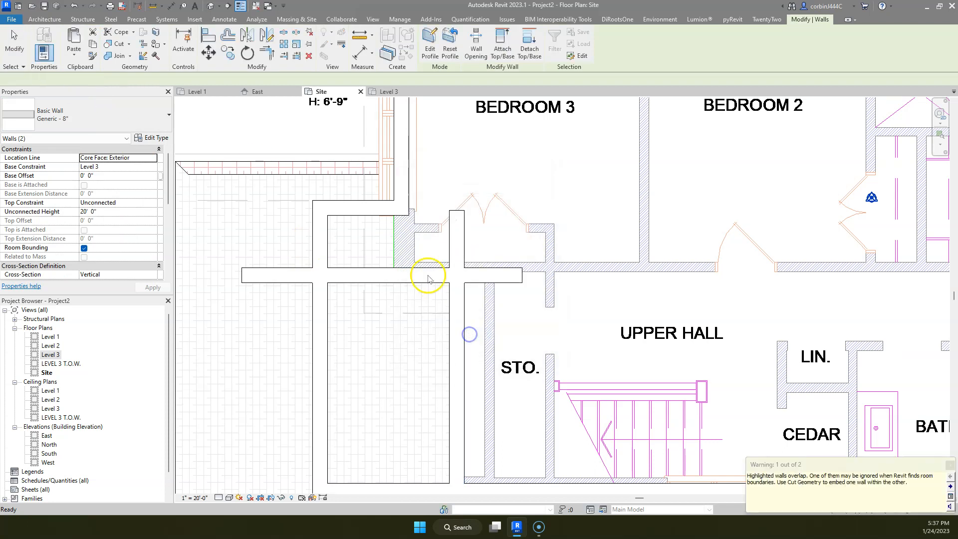
- Delete the two crossing walls beside the storage room, including their pasted copies on Level 3
{"action": "left_click", "coordinate": [456, 299]}
{"action": "left_click", "coordinate": [414, 276], "text": "ctrl"}
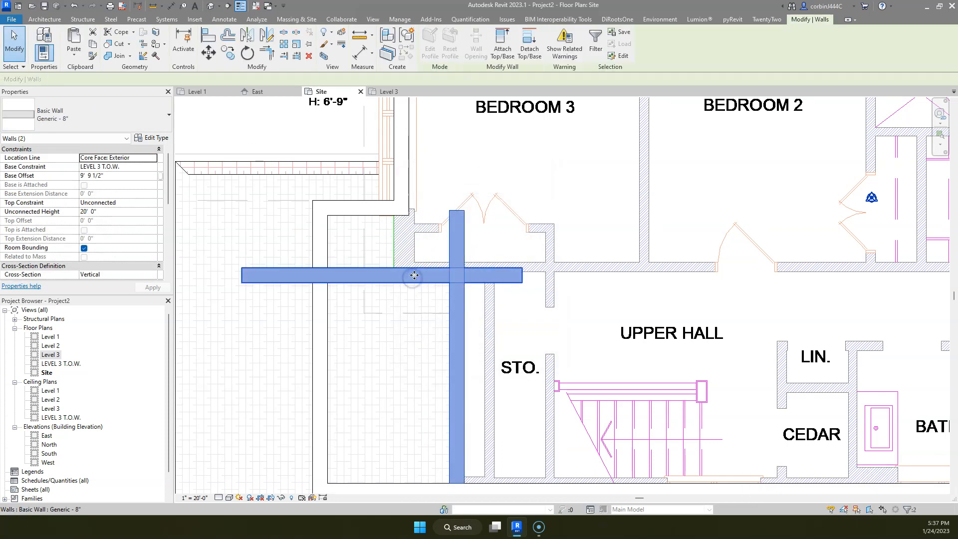
{"action": "scroll", "coordinate": [413, 274], "scroll_direction": "down", "scroll_amount": 4}
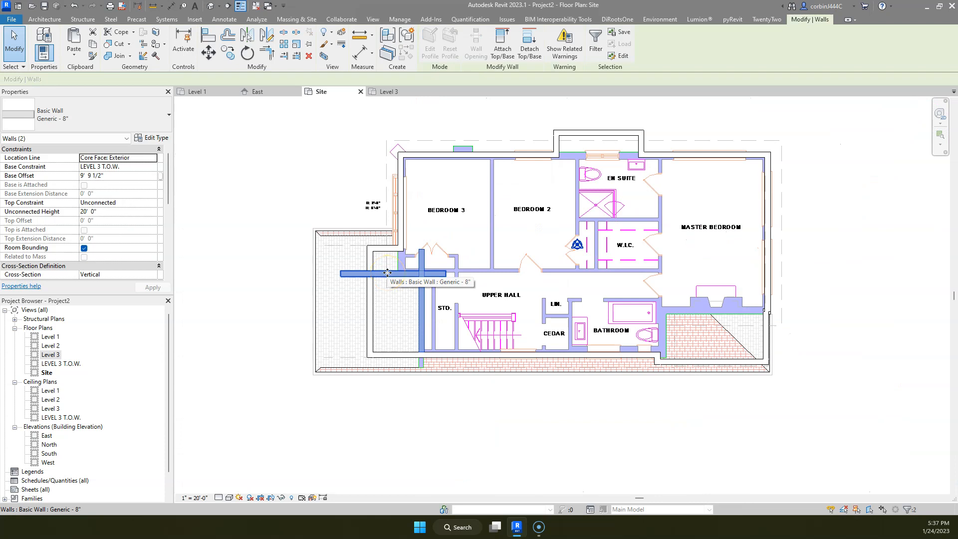
{"action": "scroll", "coordinate": [906, 372], "scroll_direction": "up", "scroll_amount": 4}
{"action": "scroll", "coordinate": [639, 340], "scroll_direction": "down", "scroll_amount": 3}
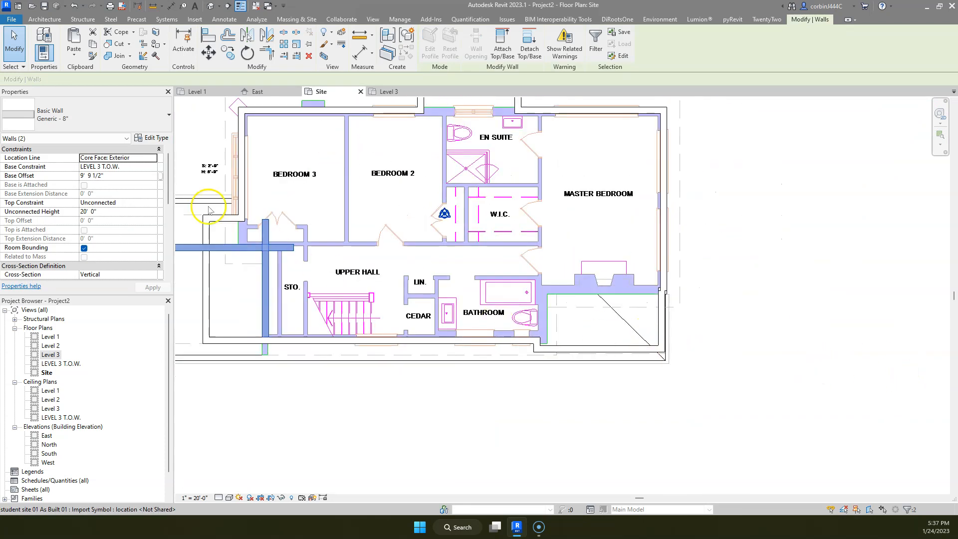
{"action": "scroll", "coordinate": [205, 205], "scroll_direction": "up", "scroll_amount": 1}
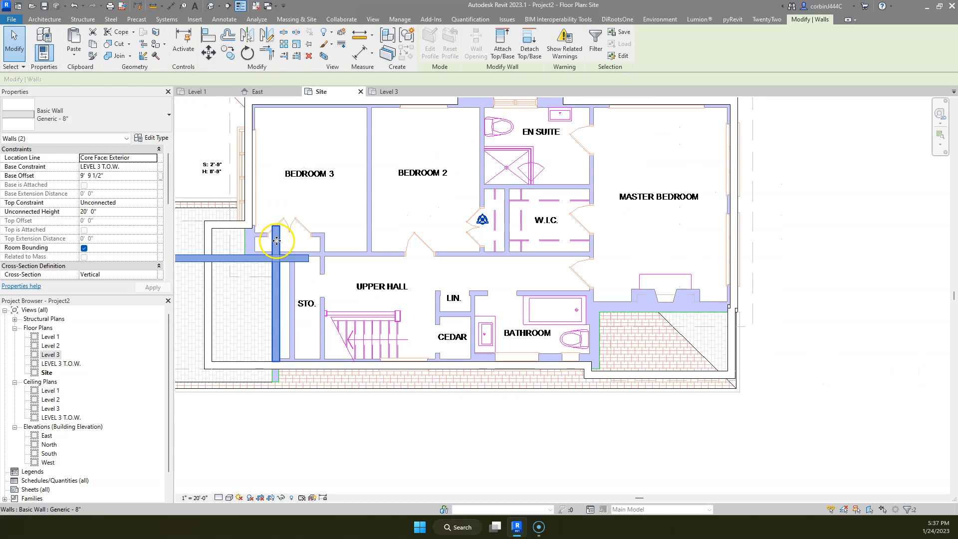
{"action": "left_click", "coordinate": [448, 258]}
{"action": "left_click", "coordinate": [296, 273]}
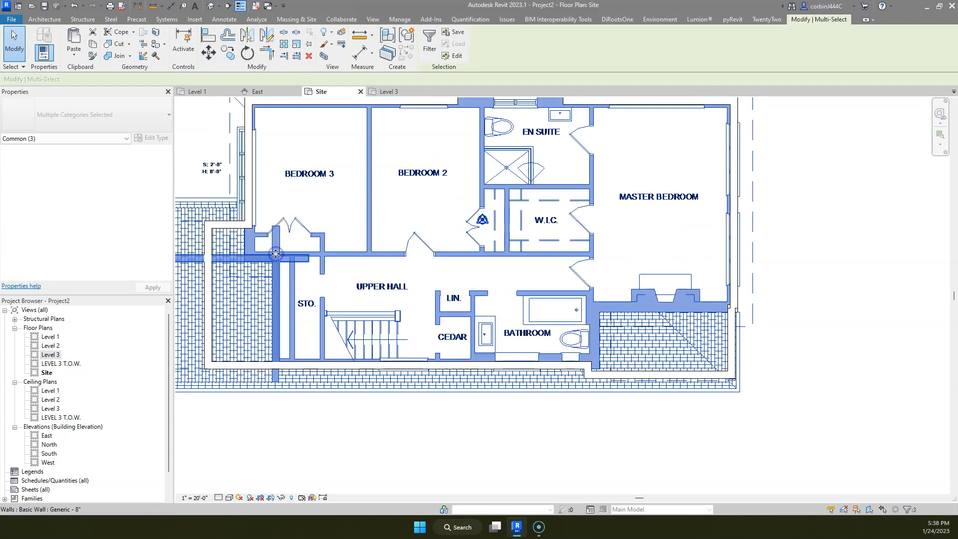
{"action": "key", "text": "Escape"}
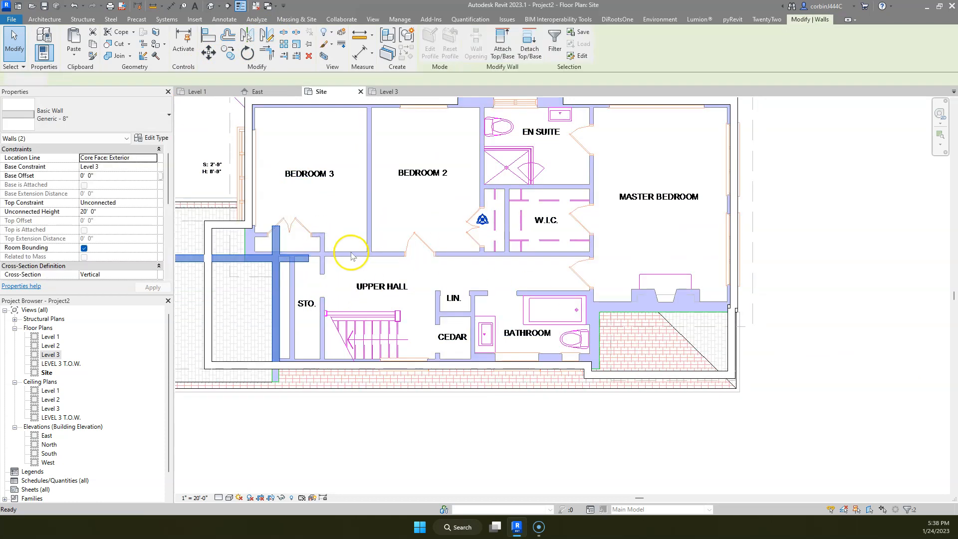
{"action": "scroll", "coordinate": [686, 291], "scroll_direction": "up", "scroll_amount": 3}
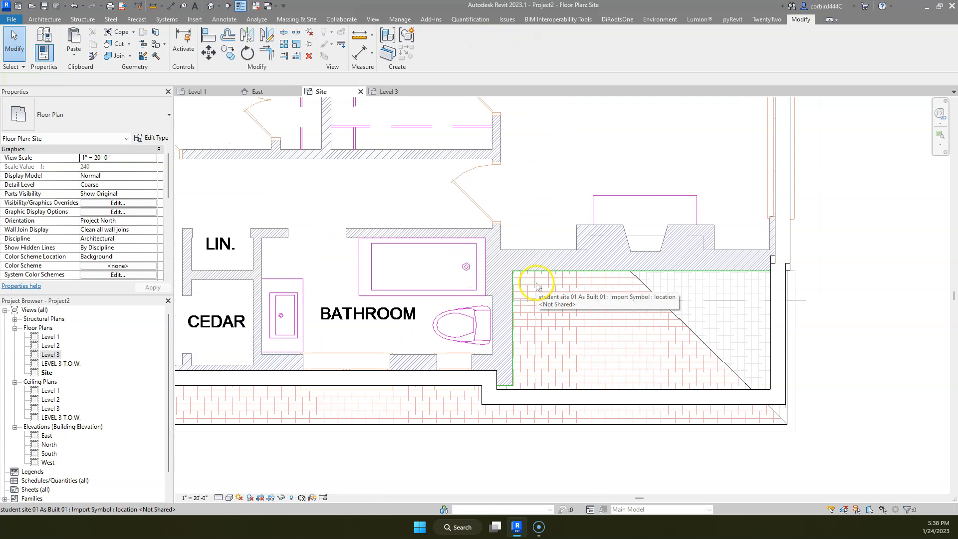
- Draw two 8" walls matching the exterior wall from the inner roof corner: one beside the bathroom, one about 2' 3" long below the master bedroom
{"action": "right_click", "coordinate": [541, 388]}
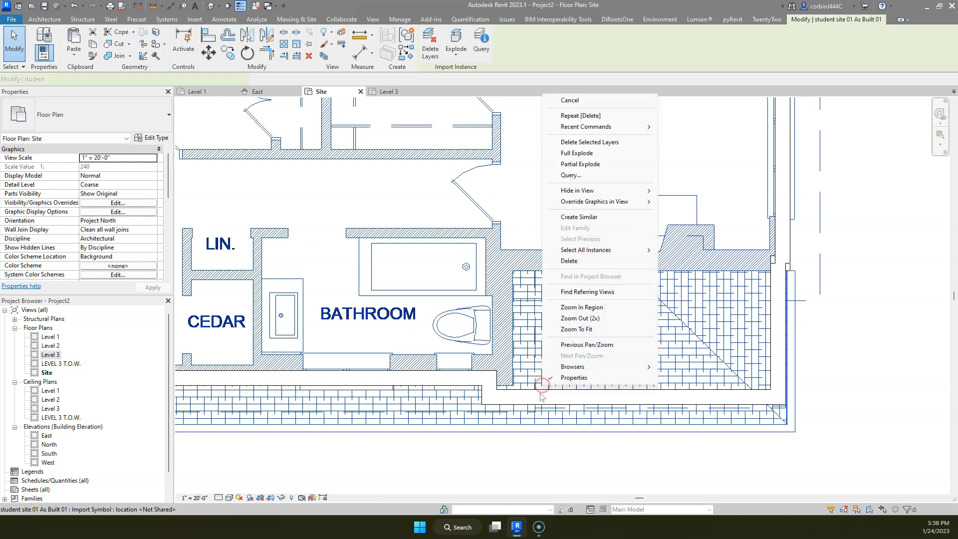
{"action": "right_click", "coordinate": [541, 388]}
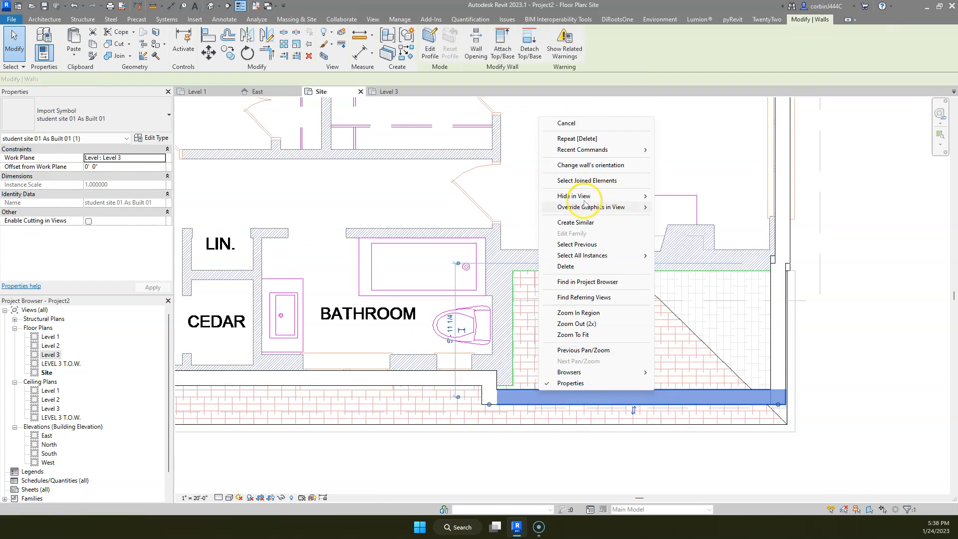
{"action": "left_click", "coordinate": [576, 222]}
{"action": "left_click", "coordinate": [513, 272]}
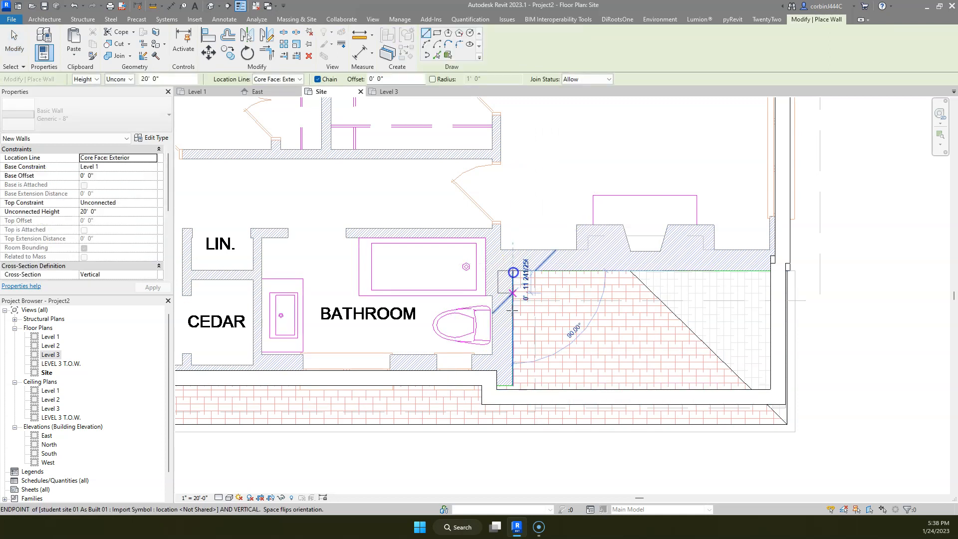
{"action": "left_click", "coordinate": [513, 341]}
{"action": "left_click", "coordinate": [513, 271]}
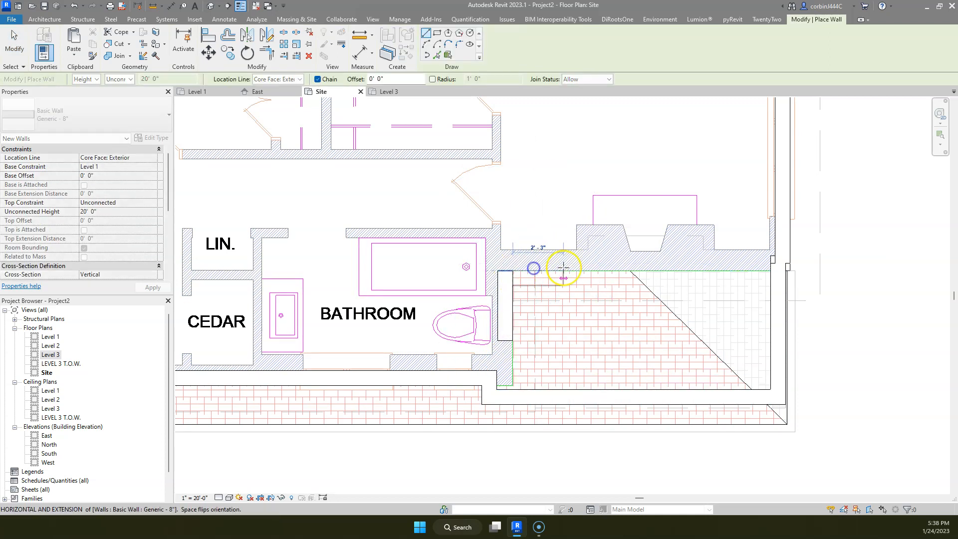
{"action": "left_click", "coordinate": [564, 268]}
{"action": "key", "text": "Escape"}
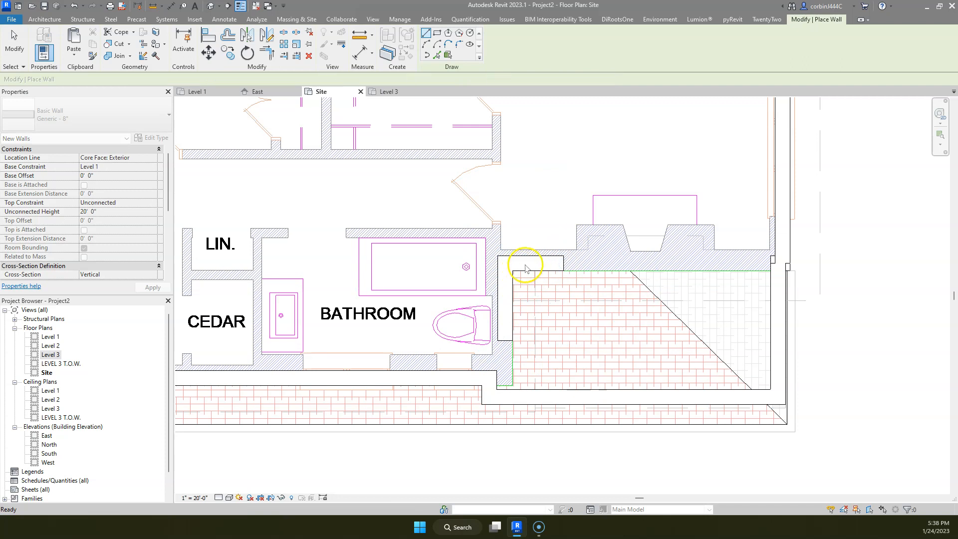
- Try to copy the two new corner walls and paste them aligned to Level 3, then check the Level 3 floor plan
{"action": "left_click", "coordinate": [527, 261]}
{"action": "left_click", "coordinate": [504, 280], "text": "ctrl"}
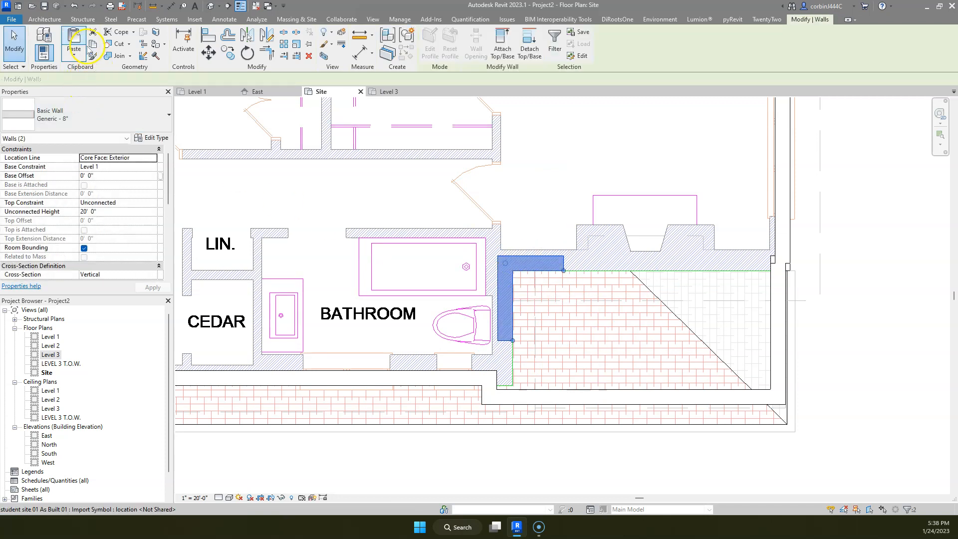
{"action": "left_click", "coordinate": [74, 56]}
{"action": "left_click", "coordinate": [61, 94]}
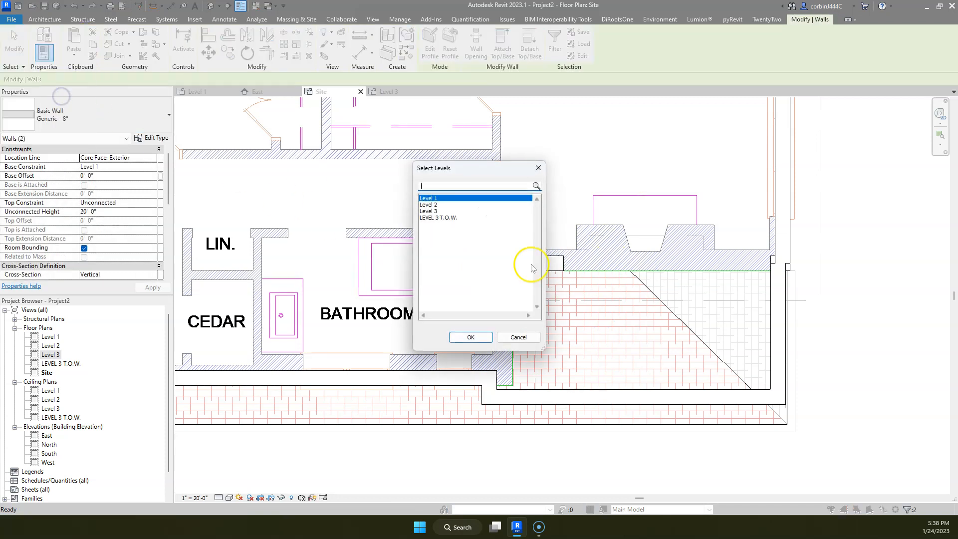
{"action": "double_click", "coordinate": [427, 212]}
{"action": "scroll", "coordinate": [522, 313], "scroll_direction": "down", "scroll_amount": 2}
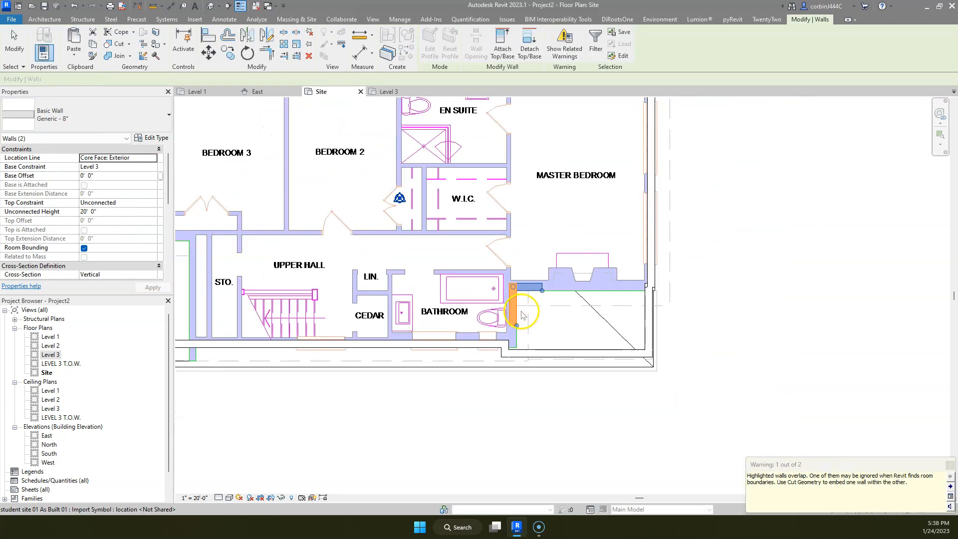
{"action": "scroll", "coordinate": [521, 313], "scroll_direction": "down", "scroll_amount": 3}
{"action": "scroll", "coordinate": [467, 264], "scroll_direction": "up", "scroll_amount": 4}
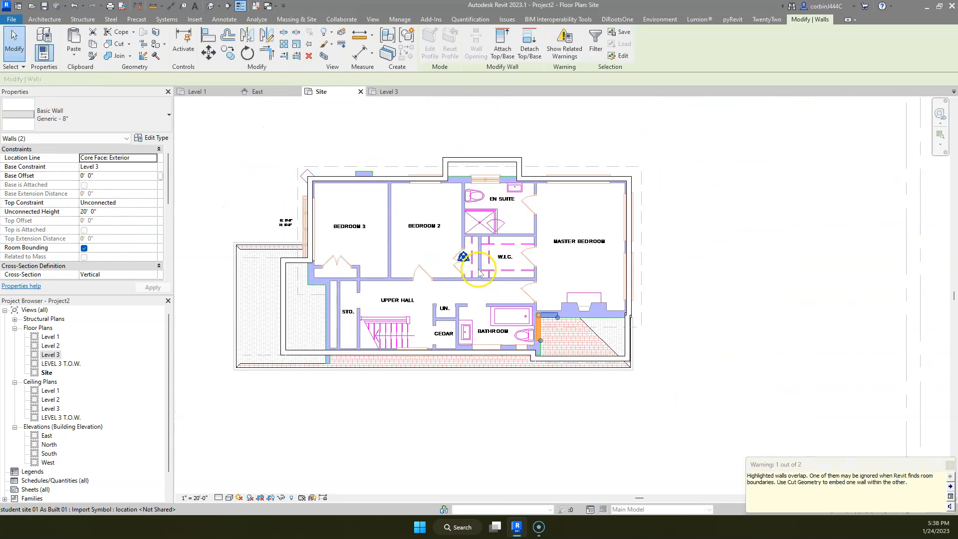
{"action": "scroll", "coordinate": [680, 370], "scroll_direction": "down", "scroll_amount": 3}
{"action": "left_click", "coordinate": [680, 369]}
{"action": "scroll", "coordinate": [676, 369], "scroll_direction": "down", "scroll_amount": 1}
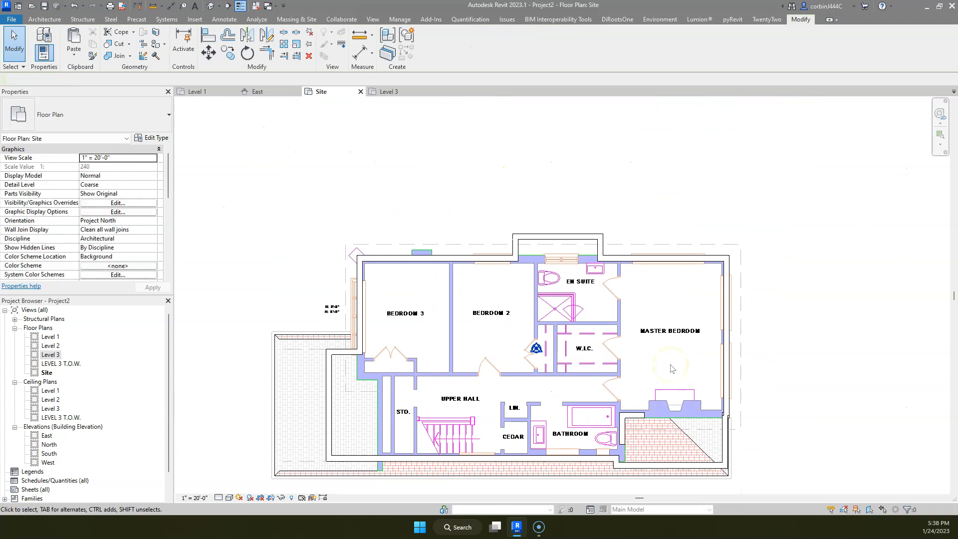
{"action": "left_click", "coordinate": [419, 92]}
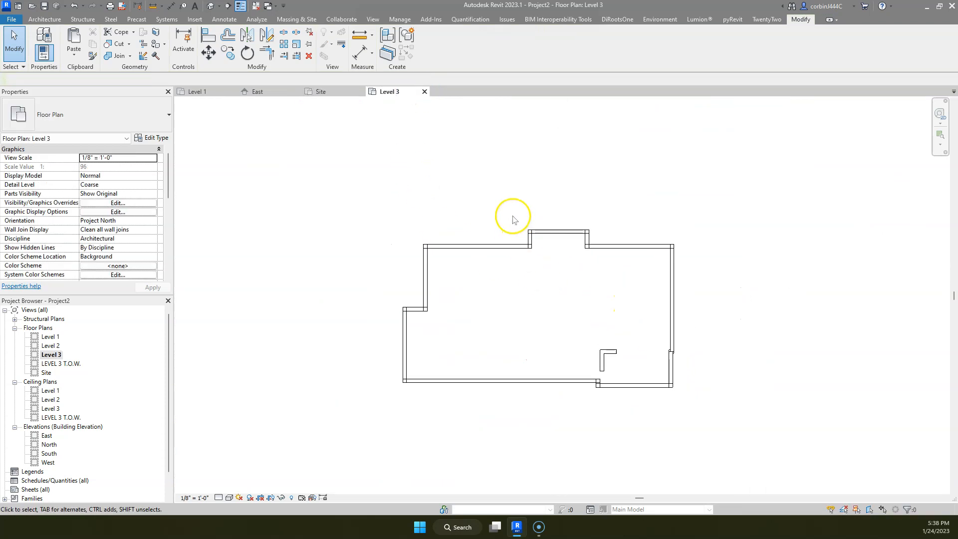
{"action": "left_click_drag", "start_coordinate": [510, 204], "coordinate": [617, 278]}
{"action": "left_click", "coordinate": [343, 125]}
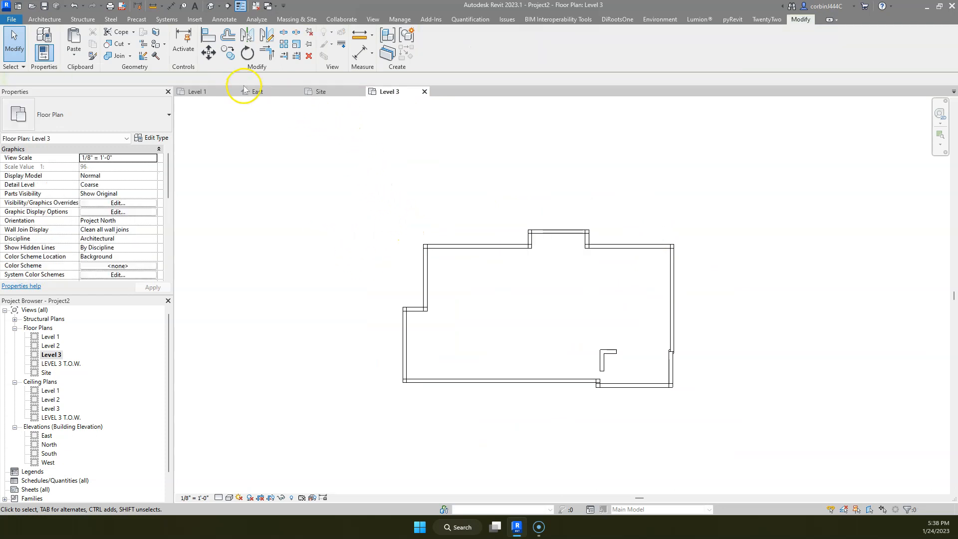
- Open the default 3D view and temporarily hide the imported CAD drawing
{"action": "left_click", "coordinate": [209, 8]}
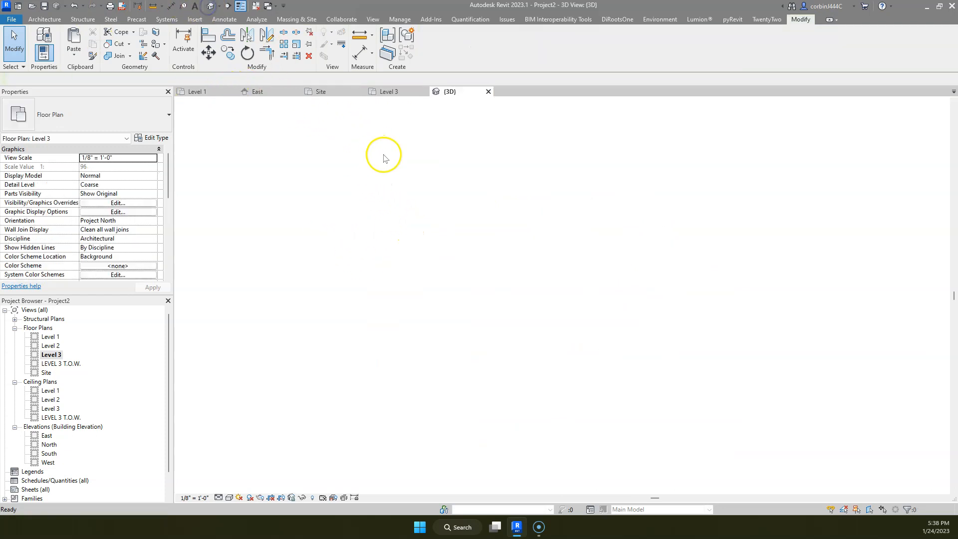
{"action": "middle_click_drag", "start_coordinate": [605, 400], "coordinate": [638, 318], "text": "shift"}
{"action": "left_click", "coordinate": [637, 314]}
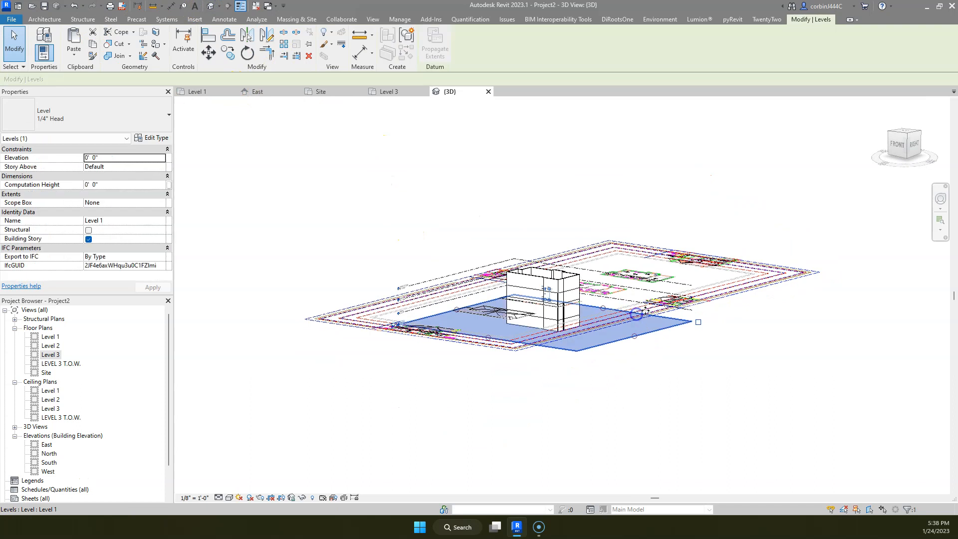
{"action": "key", "text": "Escape"}
{"action": "left_click", "coordinate": [747, 281]}
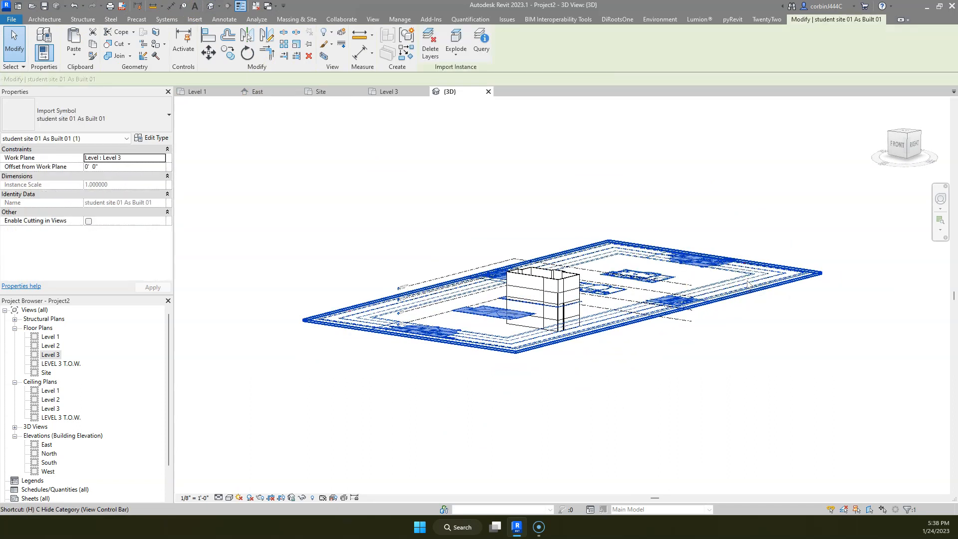
{"action": "key", "text": "h"}
{"action": "key", "text": "h"}
{"action": "scroll", "coordinate": [524, 289], "scroll_direction": "up", "scroll_amount": 3}
- Temporarily hide the level lines in the 3D view, leaving only the walls
{"action": "middle_click_drag", "start_coordinate": [628, 377], "coordinate": [624, 357], "text": "shift"}
{"action": "left_click_drag", "start_coordinate": [659, 359], "coordinate": [514, 353]}
{"action": "mouse_move", "coordinate": [477, 353]}
{"action": "middle_mouse_down", "text": "shift"}
{"action": "mouse_move", "coordinate": [513, 374]}
{"action": "mouse_move", "coordinate": [653, 364]}
{"action": "mouse_move", "coordinate": [489, 353]}
{"action": "middle_mouse_up", "text": "shift"}
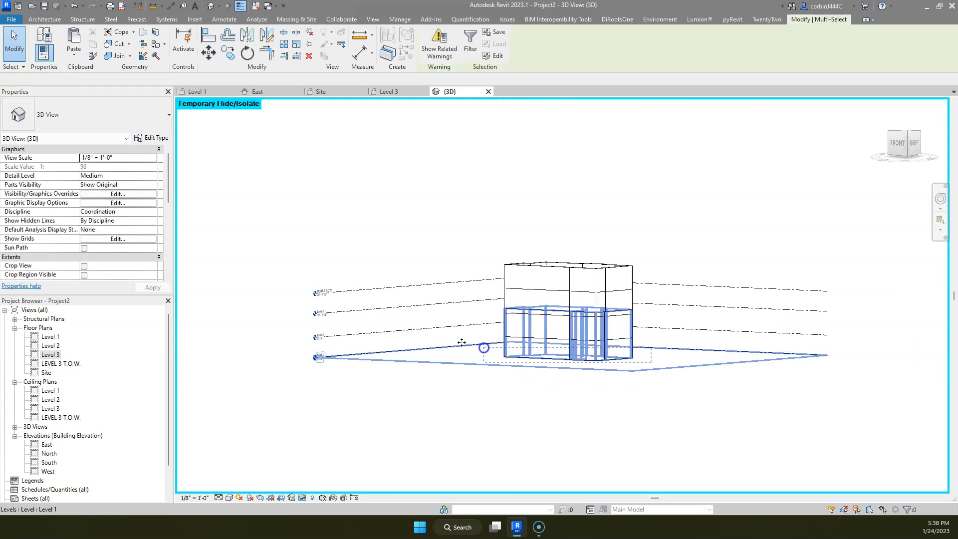
{"action": "left_click", "coordinate": [567, 385]}
{"action": "middle_click_drag", "start_coordinate": [567, 385], "coordinate": [606, 384], "text": "shift"}
{"action": "left_click", "coordinate": [605, 384]}
{"action": "left_click_drag", "start_coordinate": [378, 404], "coordinate": [300, 188]}
{"action": "key", "text": "h"}
{"action": "key", "text": "h"}
{"action": "scroll", "coordinate": [664, 370], "scroll_direction": "up", "scroll_amount": 3}
- Set the top constraint of all Level 1 walls to Up to level: Level 2
{"action": "left_click_drag", "start_coordinate": [682, 373], "coordinate": [276, 295]}
{"action": "key", "text": "Escape"}
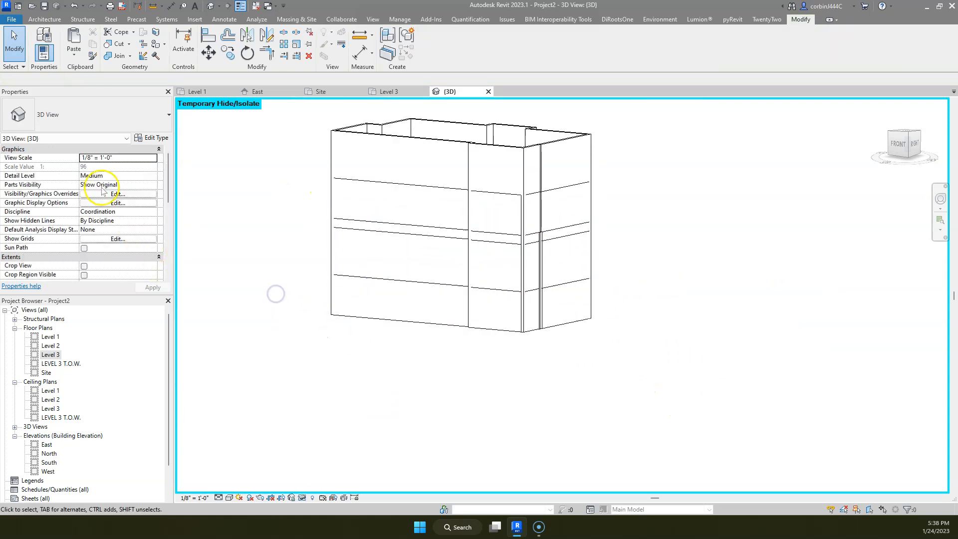
{"action": "middle_click_drag", "start_coordinate": [560, 371], "coordinate": [567, 346], "text": "shift"}
{"action": "left_click_drag", "start_coordinate": [667, 332], "coordinate": [279, 288]}
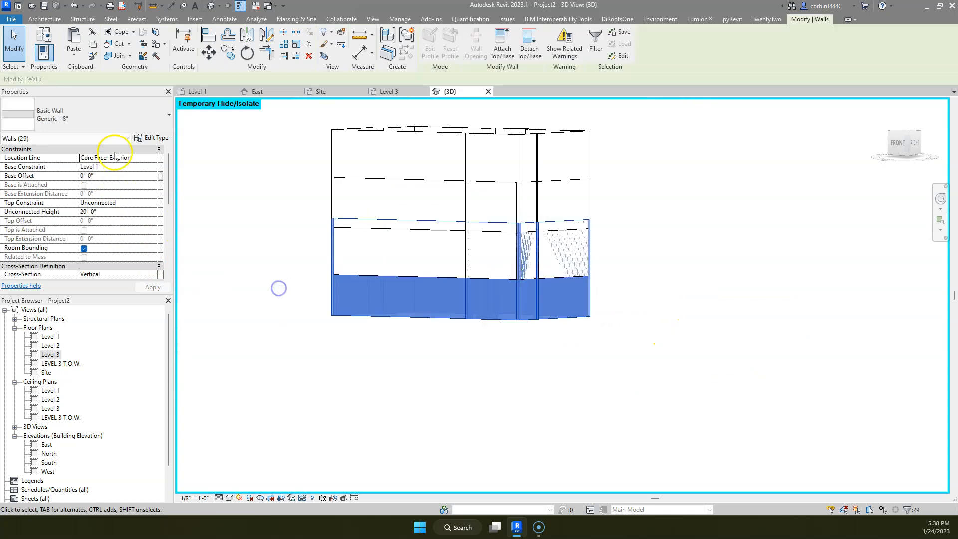
{"action": "left_click", "coordinate": [154, 203]}
{"action": "left_click", "coordinate": [125, 226]}
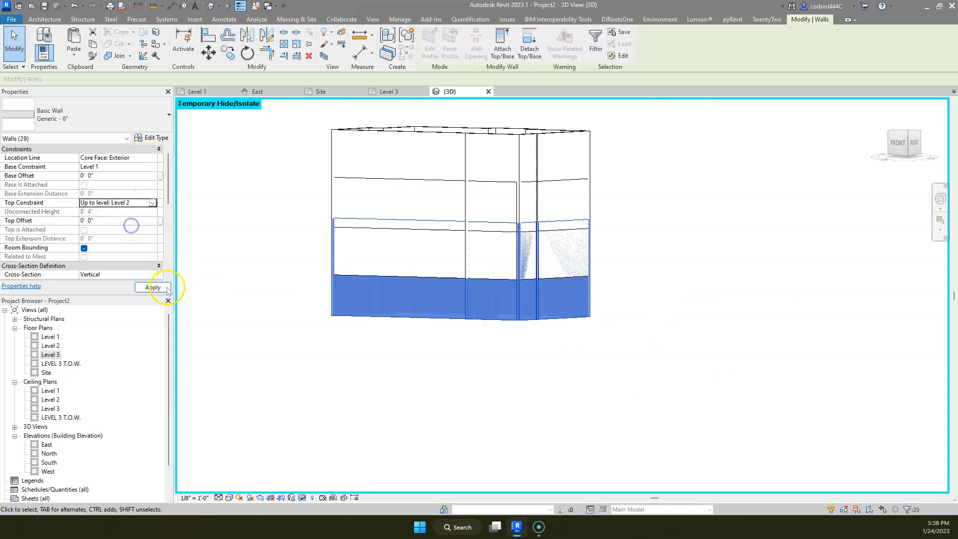
{"action": "left_click", "coordinate": [152, 288]}
{"action": "left_click", "coordinate": [665, 250]}
- Set the top constraint of the middle-storey walls to Up to level: Level 3
{"action": "left_click_drag", "start_coordinate": [665, 250], "coordinate": [220, 244]}
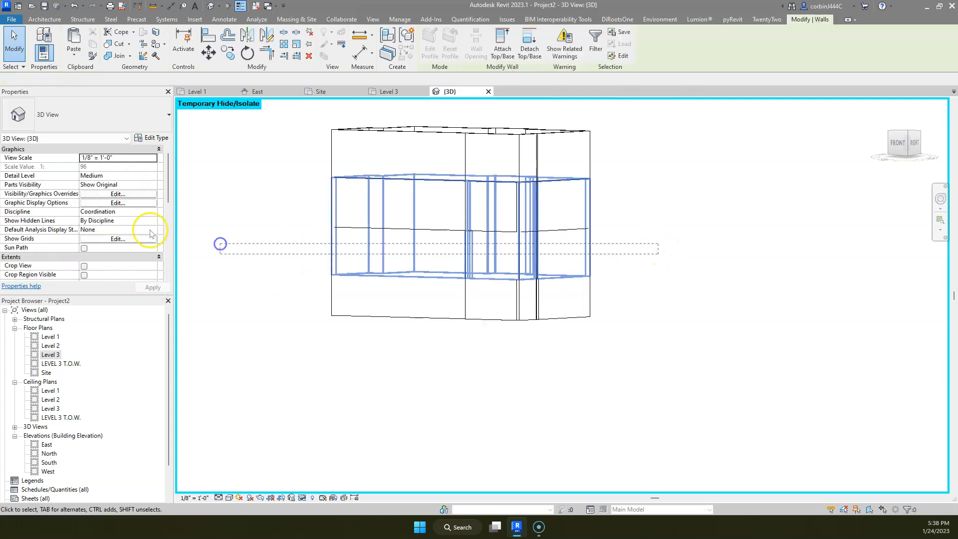
{"action": "left_click", "coordinate": [154, 202]}
{"action": "left_click", "coordinate": [128, 229]}
{"action": "left_click", "coordinate": [669, 264]}
- Set the top constraint of the Level 3 walls to Up to level: LEVEL 3 T.O.W
{"action": "left_click_drag", "start_coordinate": [663, 199], "coordinate": [278, 184]}
{"action": "left_click", "coordinate": [152, 203]}
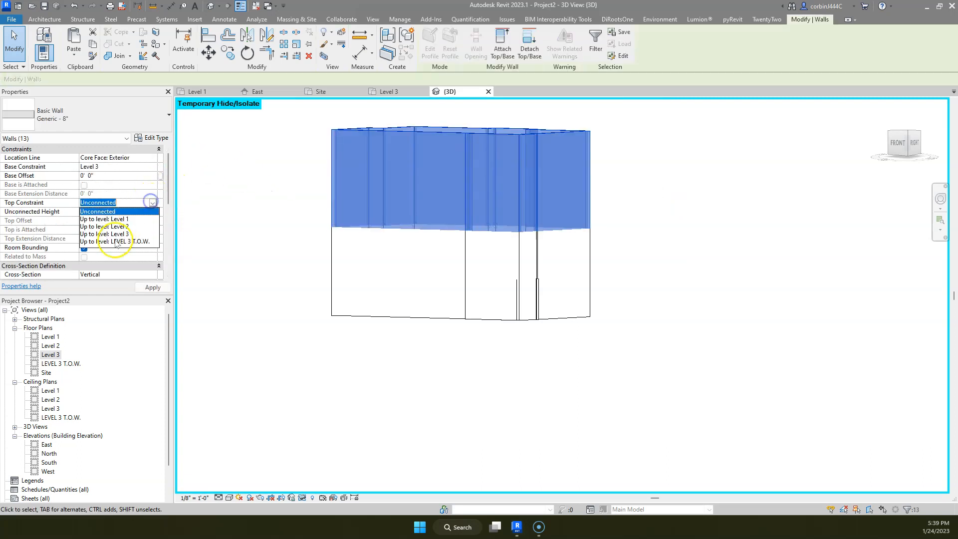
{"action": "left_click", "coordinate": [126, 242]}
{"action": "left_click", "coordinate": [406, 331]}
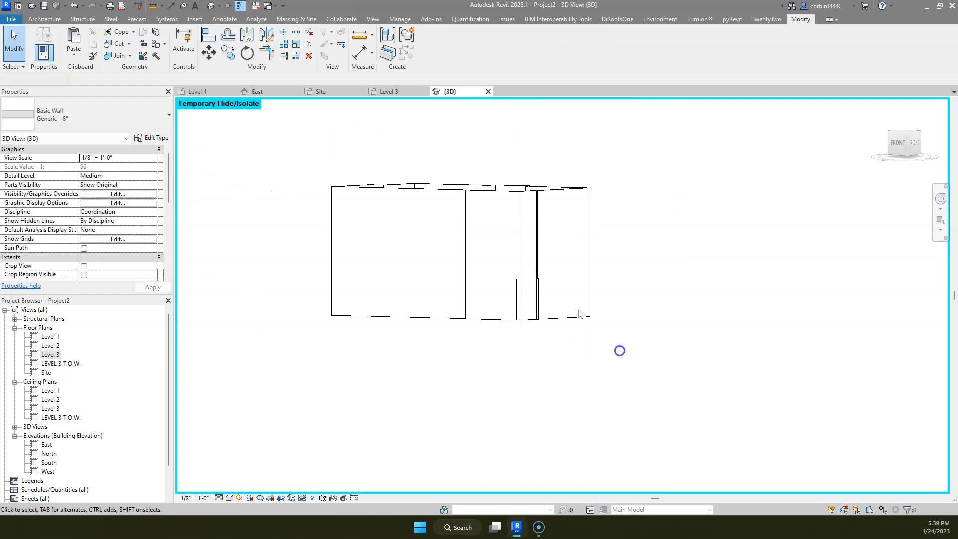
- After checking the Level 3 plan, copy the two short corner walls in the 3D view and paste them aligned to Level 3
{"action": "left_click", "coordinate": [391, 93]}
{"action": "scroll", "coordinate": [657, 398], "scroll_direction": "up", "scroll_amount": 2}
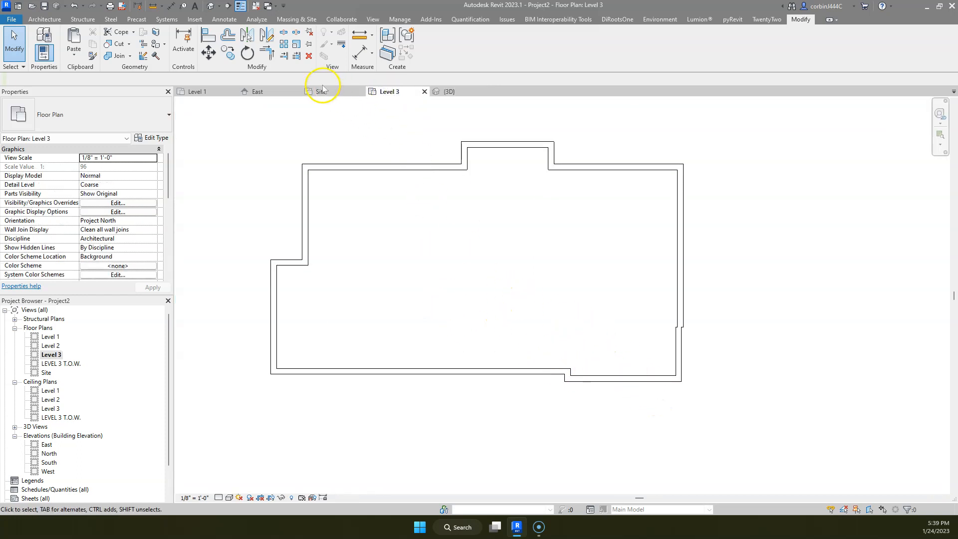
{"action": "left_click", "coordinate": [443, 92]}
{"action": "middle_click_drag", "start_coordinate": [557, 235], "coordinate": [629, 474]}
{"action": "middle_click_drag", "start_coordinate": [567, 226], "coordinate": [894, 451], "text": "shift"}
{"action": "scroll", "coordinate": [519, 438], "scroll_direction": "up", "scroll_amount": 2}
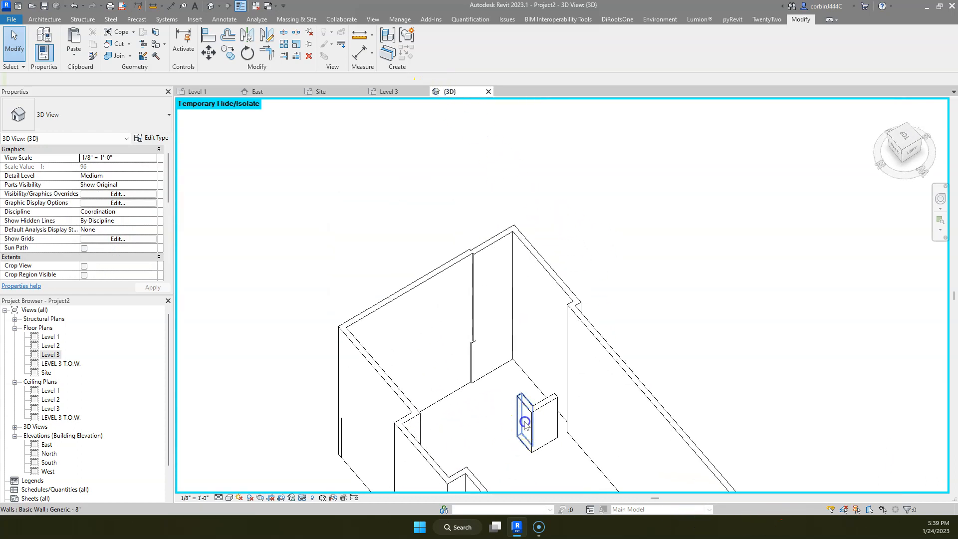
{"action": "left_click", "coordinate": [525, 425]}
{"action": "left_click", "coordinate": [92, 44]}
{"action": "left_click", "coordinate": [74, 55]}
{"action": "left_click", "coordinate": [67, 93]}
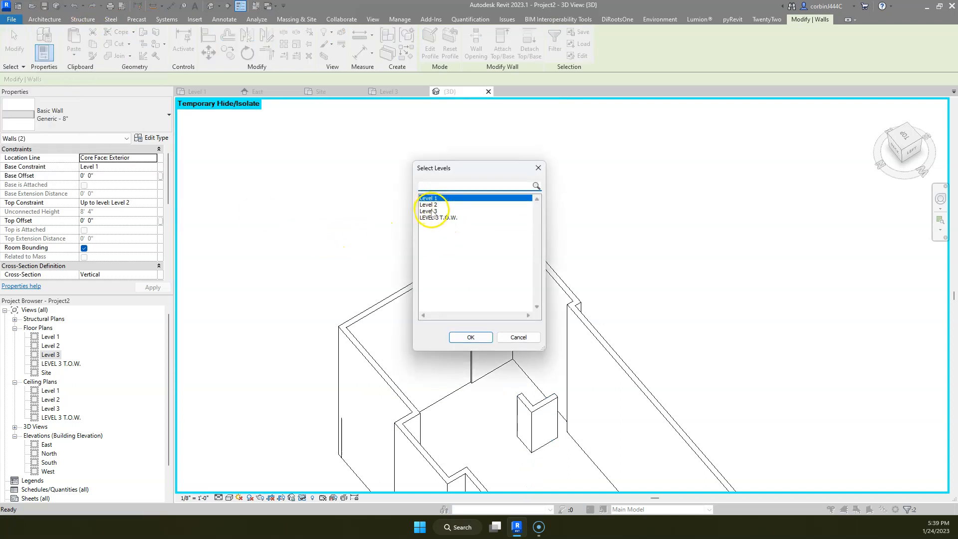
{"action": "double_click", "coordinate": [432, 211]}
- Delete the two original corner walls on Level 1 and check the Level 1 floor plan
{"action": "scroll", "coordinate": [459, 184], "scroll_direction": "down", "scroll_amount": 3}
{"action": "middle_click_drag", "start_coordinate": [482, 164], "coordinate": [569, 285], "text": "shift"}
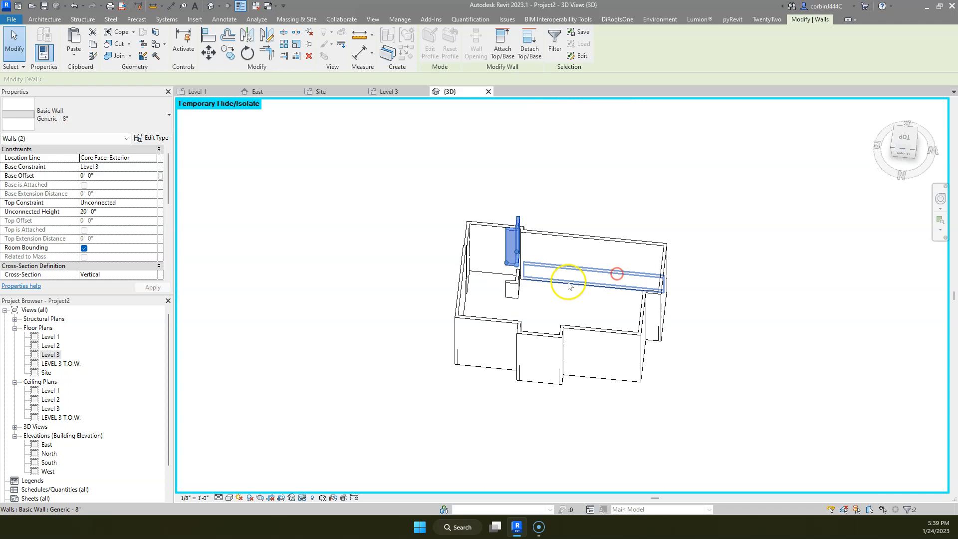
{"action": "scroll", "coordinate": [569, 286], "scroll_direction": "up", "scroll_amount": 3}
{"action": "left_click", "coordinate": [514, 300]}
{"action": "left_click", "coordinate": [461, 275]}
{"action": "key", "text": "Delete"}
{"action": "middle_click_drag", "start_coordinate": [462, 278], "coordinate": [655, 227], "text": "shift"}
{"action": "scroll", "coordinate": [655, 278], "scroll_direction": "down", "scroll_amount": 3}
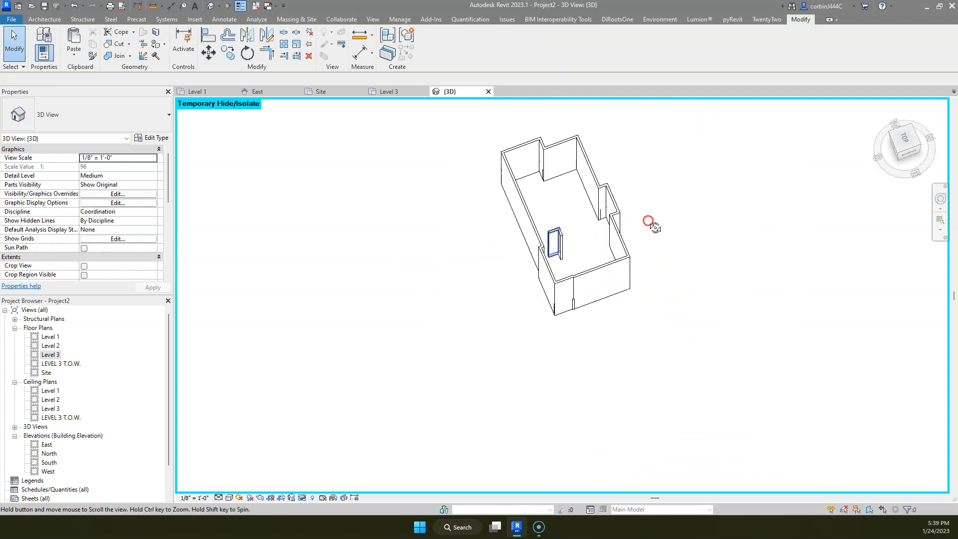
{"action": "left_click", "coordinate": [197, 92]}
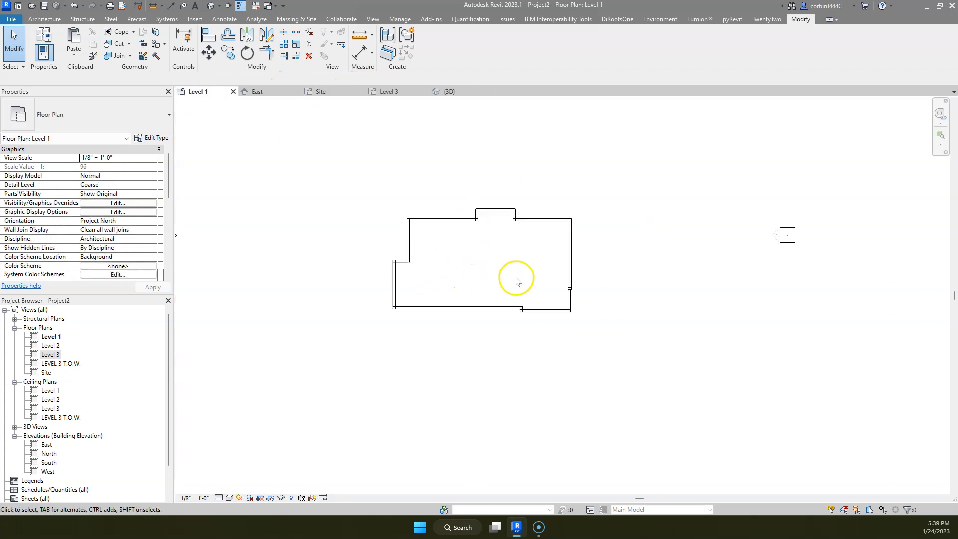
- Open the Site plan and compare the upper-floor CAD outline with the modelled walls around the STO. and bathroom corners
{"action": "left_click", "coordinate": [334, 92]}
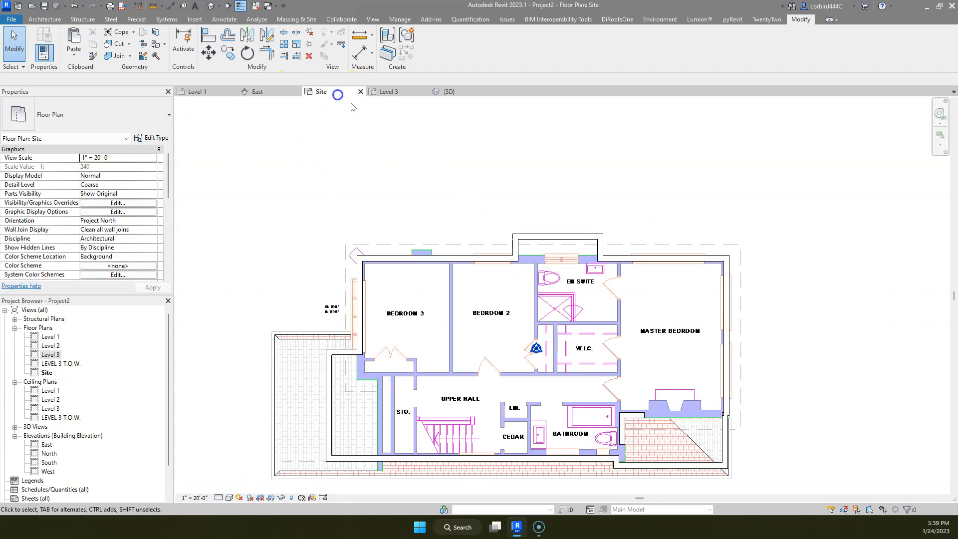
{"action": "scroll", "coordinate": [342, 413], "scroll_direction": "up", "scroll_amount": 2}
{"action": "scroll", "coordinate": [328, 256], "scroll_direction": "down", "scroll_amount": 1}
{"action": "scroll", "coordinate": [383, 269], "scroll_direction": "up", "scroll_amount": 1}
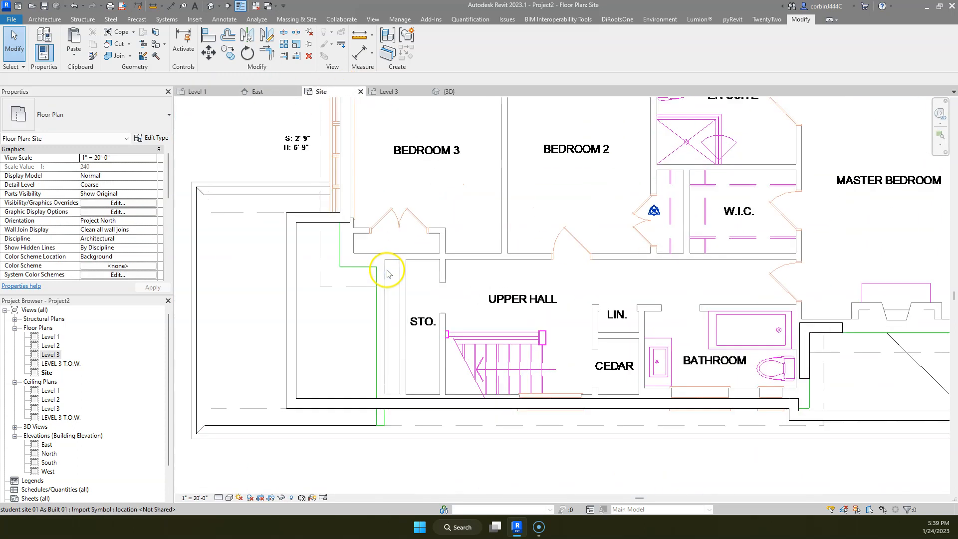
{"action": "left_click", "coordinate": [802, 329]}
{"action": "key", "text": "Delete"}
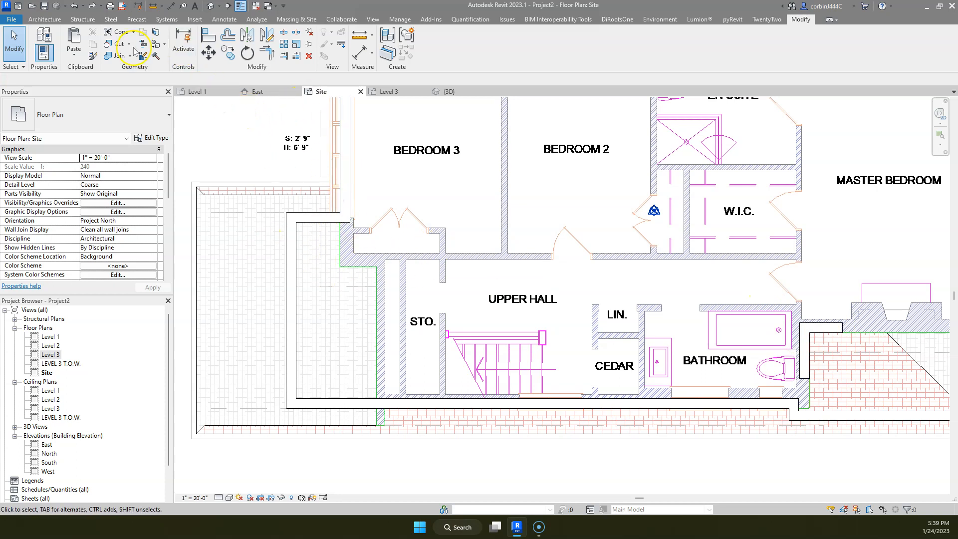
- Draw two short walls similar to the existing exterior wall along the CAD corner beside STO., the first about 1'-8" long
{"action": "right_click", "coordinate": [289, 207]}
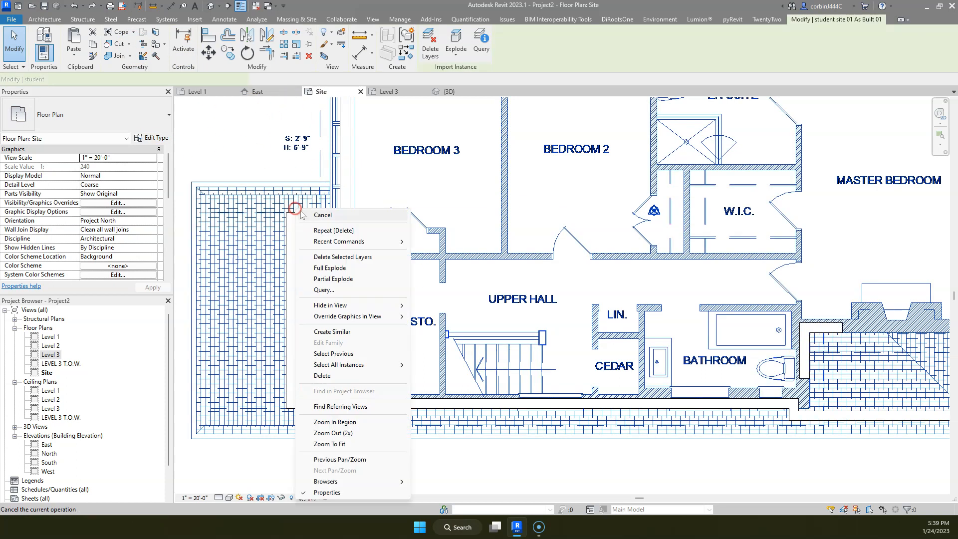
{"action": "left_click", "coordinate": [300, 212]}
{"action": "left_click", "coordinate": [307, 221]}
{"action": "right_click", "coordinate": [307, 221]}
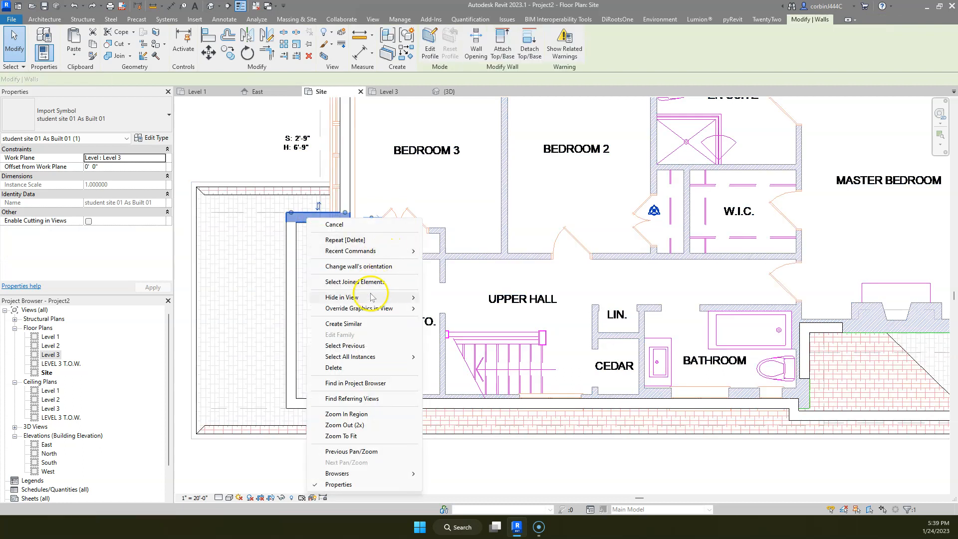
{"action": "left_click", "coordinate": [358, 324]}
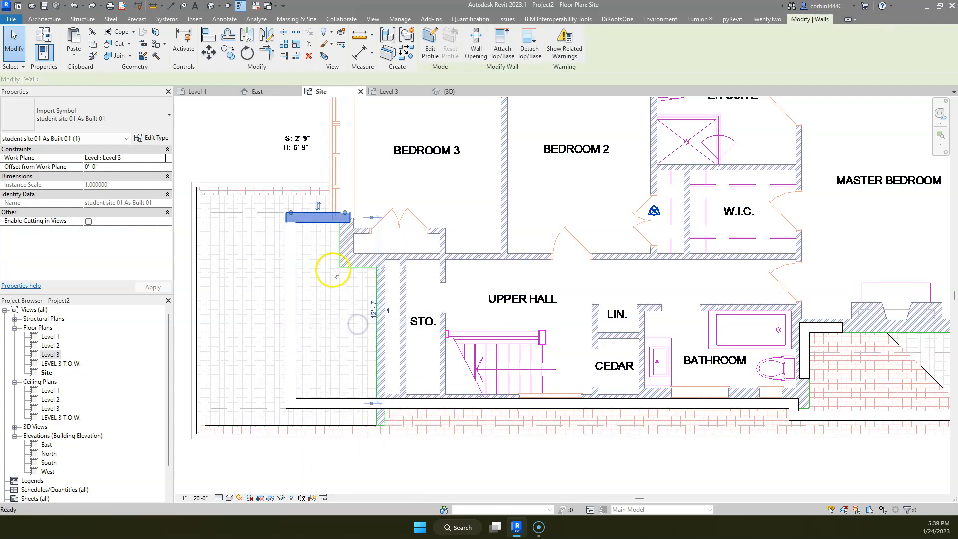
{"action": "scroll", "coordinate": [333, 273], "scroll_direction": "up", "scroll_amount": 3}
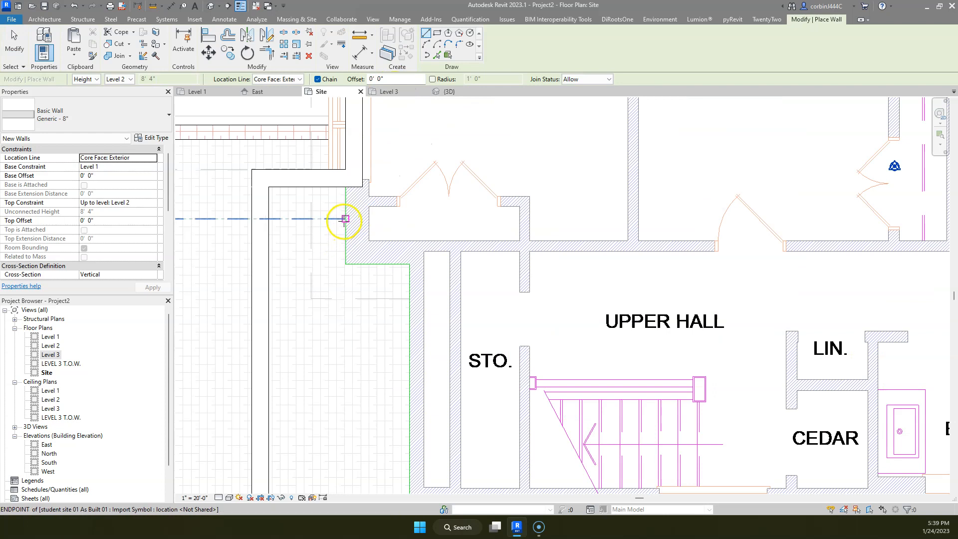
{"action": "left_click", "coordinate": [343, 221]}
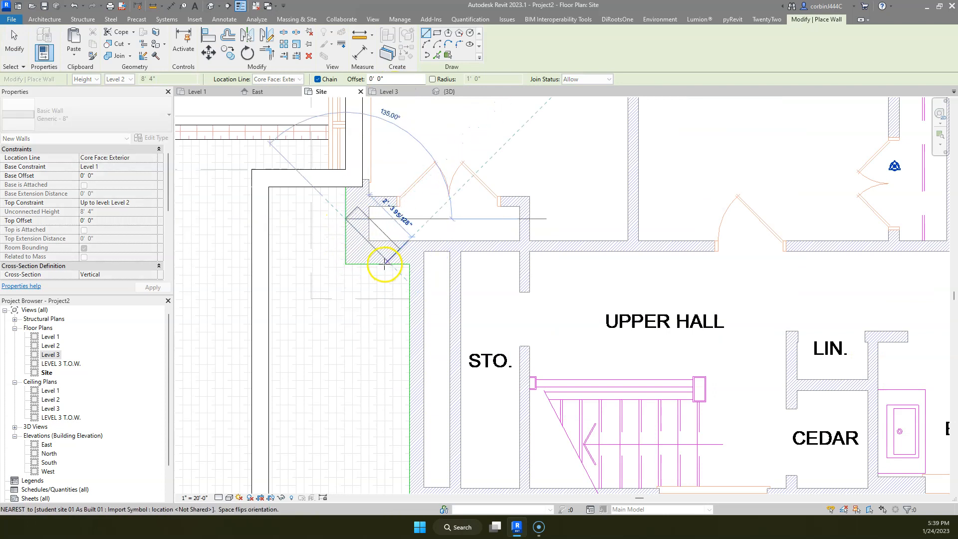
{"action": "key", "text": "Escape"}
{"action": "left_click", "coordinate": [366, 263]}
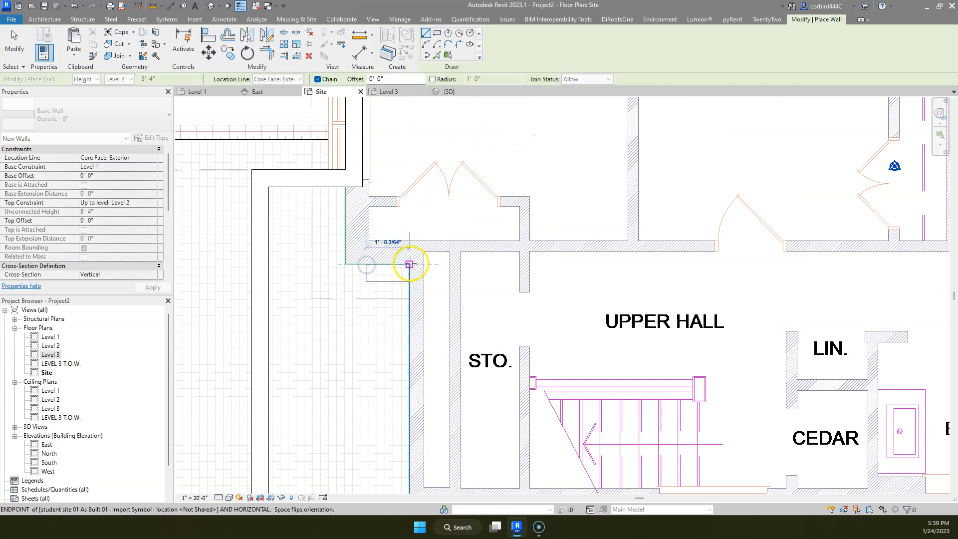
{"action": "left_click", "coordinate": [411, 263]}
{"action": "left_click", "coordinate": [410, 298]}
{"action": "key", "text": "Escape"}
{"action": "key", "text": "Escape"}
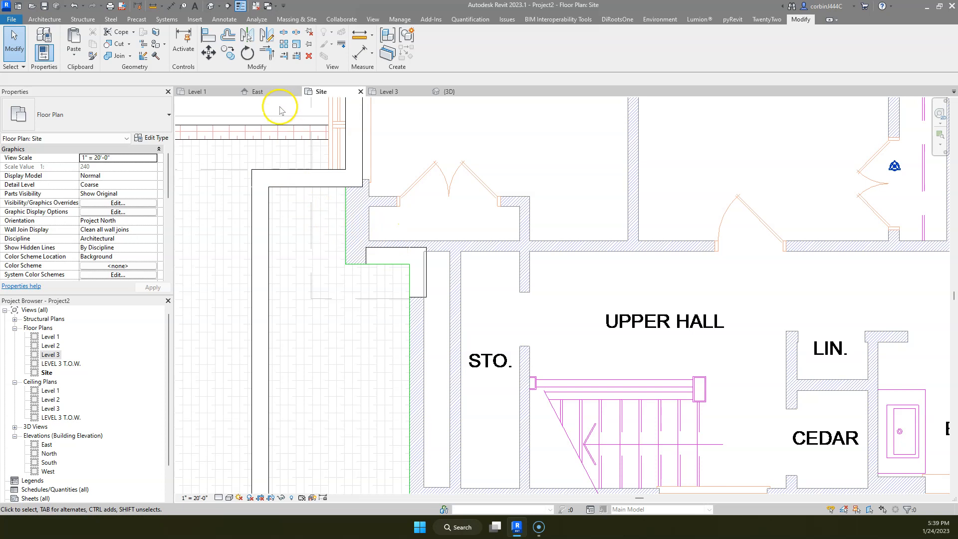
- Set the two new corner walls' base constraint to Level 3 and top constraint to Up to level: LEVEL 3 T.O.W
{"action": "left_click", "coordinate": [14, 37]}
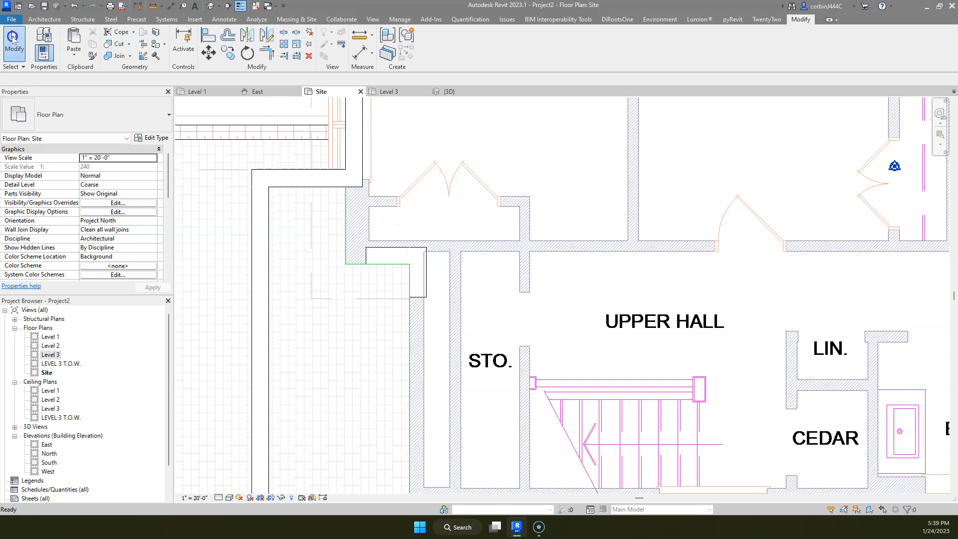
{"action": "left_click", "coordinate": [410, 272]}
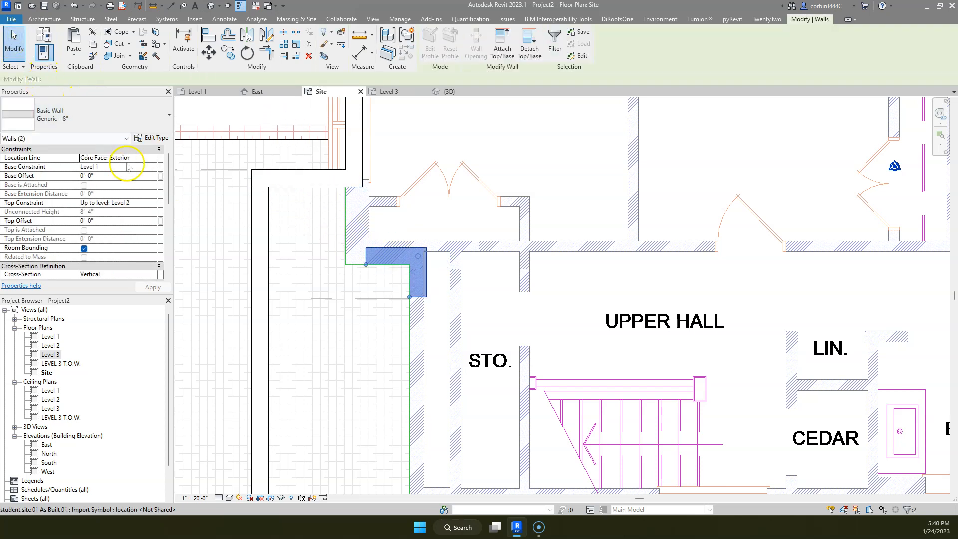
{"action": "left_click", "coordinate": [152, 166]}
{"action": "left_click", "coordinate": [129, 192]}
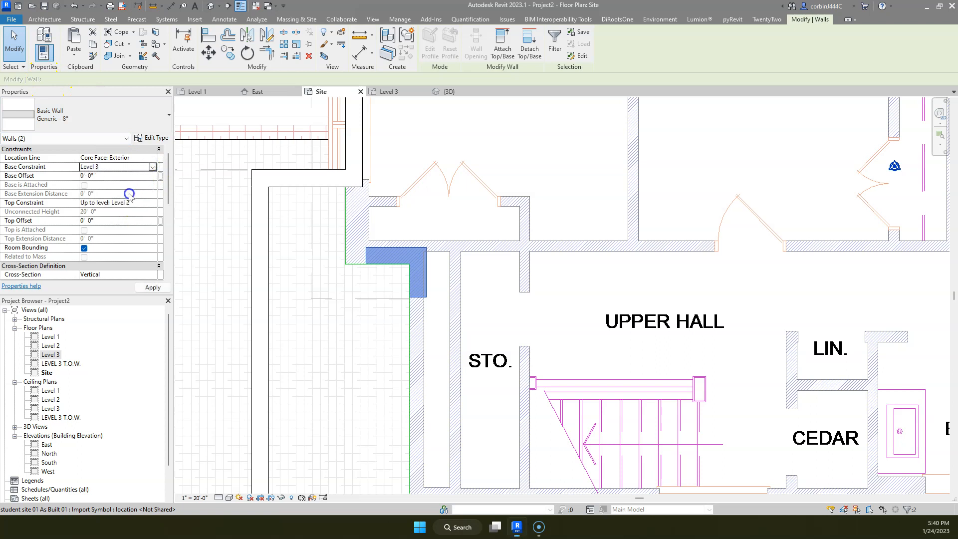
{"action": "left_click", "coordinate": [152, 203]}
{"action": "left_click", "coordinate": [139, 241]}
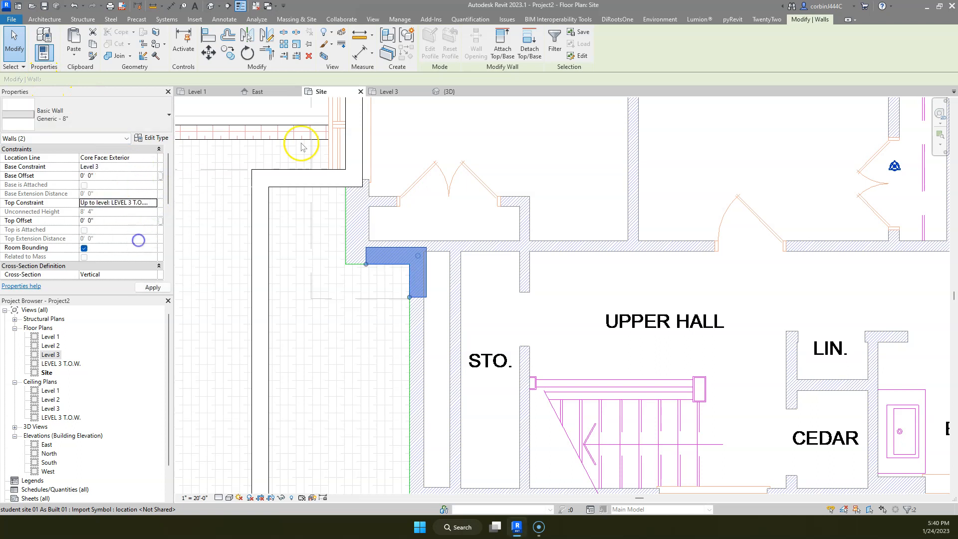
- In the Level 3 plan, trim the new western corner walls into the adjoining exterior walls and delete the two walls left outside
{"action": "left_click", "coordinate": [408, 95]}
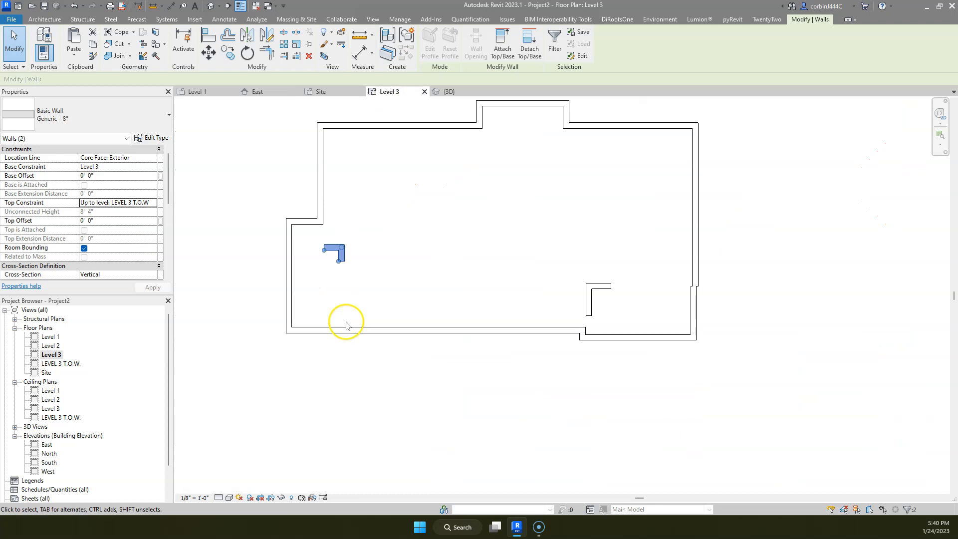
{"action": "left_click", "coordinate": [305, 272]}
{"action": "scroll", "coordinate": [340, 248], "scroll_direction": "up", "scroll_amount": 3}
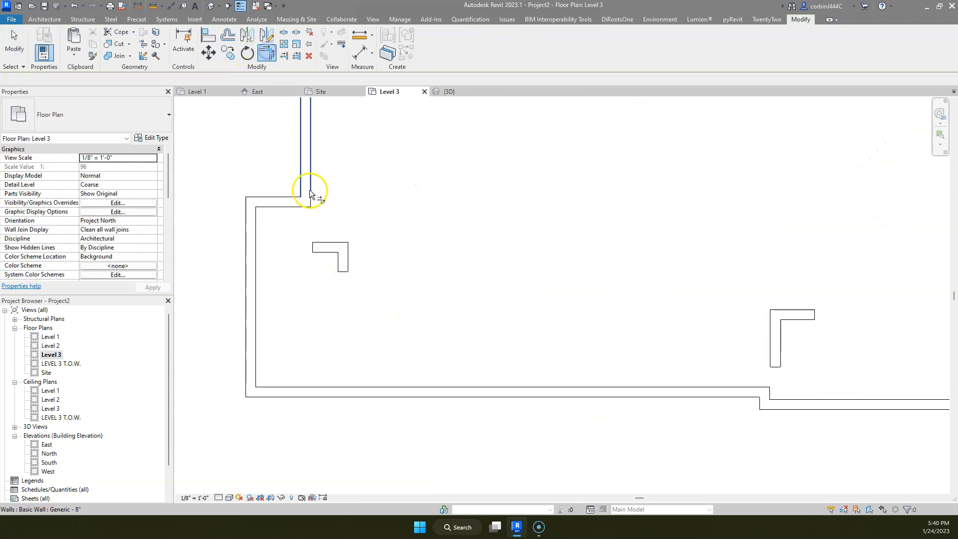
{"action": "left_click", "coordinate": [413, 391]}
{"action": "key", "text": "Escape"}
{"action": "left_click_drag", "start_coordinate": [283, 291], "coordinate": [249, 179]}
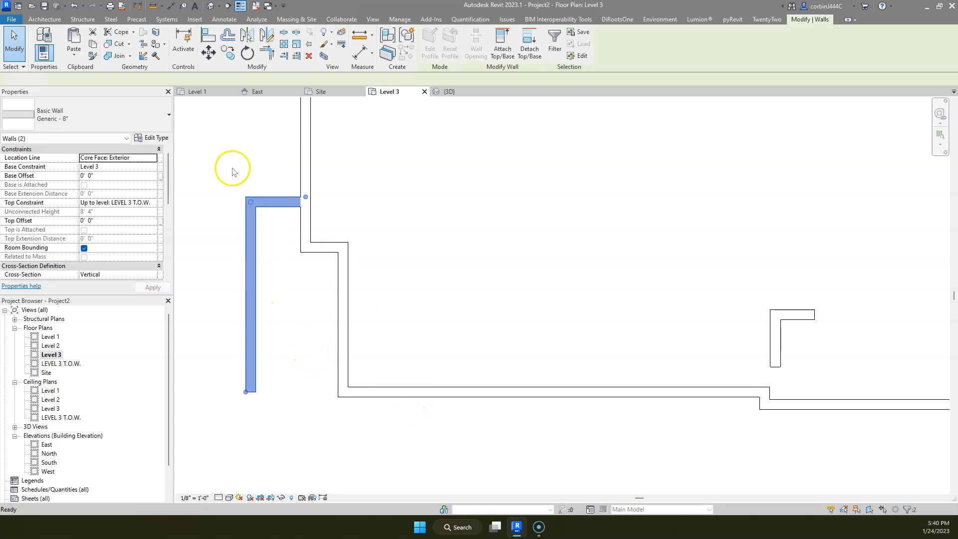
{"action": "key", "text": "Delete"}
- Trim the southeastern L-shaped corner walls to meet the south and east exterior walls on Level 3
{"action": "scroll", "coordinate": [231, 172], "scroll_direction": "down", "scroll_amount": 4}
{"action": "scroll", "coordinate": [348, 253], "scroll_direction": "up", "scroll_amount": 3}
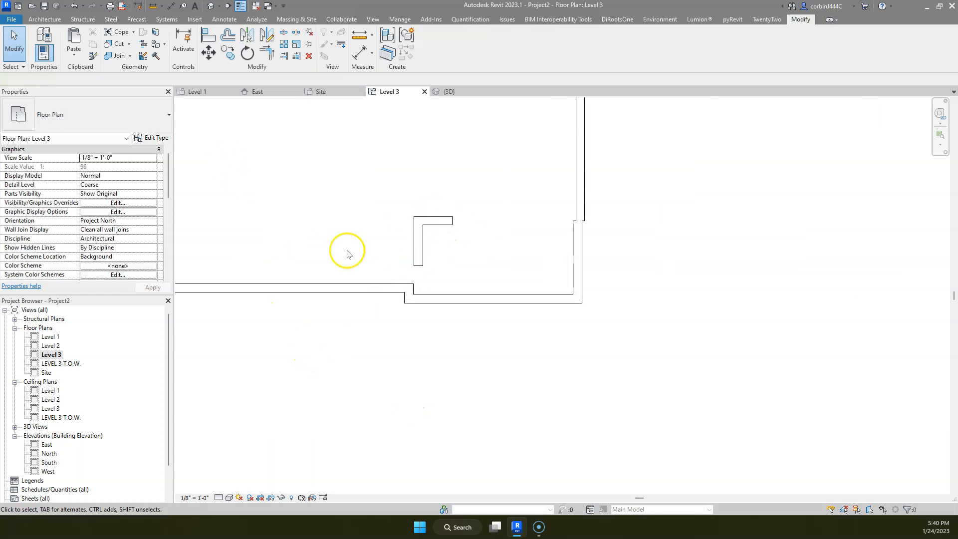
{"action": "left_click", "coordinate": [263, 54]}
{"action": "left_click", "coordinate": [381, 289]}
{"action": "left_click", "coordinate": [420, 253]}
{"action": "left_click", "coordinate": [439, 219]}
{"action": "left_click", "coordinate": [568, 191]}
{"action": "key", "text": "Escape"}
- Delete the leftover Level 3 exterior walls and the short stub outside the trimmed southeastern corner
{"action": "left_click_drag", "start_coordinate": [622, 327], "coordinate": [551, 293]}
{"action": "key", "text": "Delete"}
{"action": "left_click", "coordinate": [413, 299]}
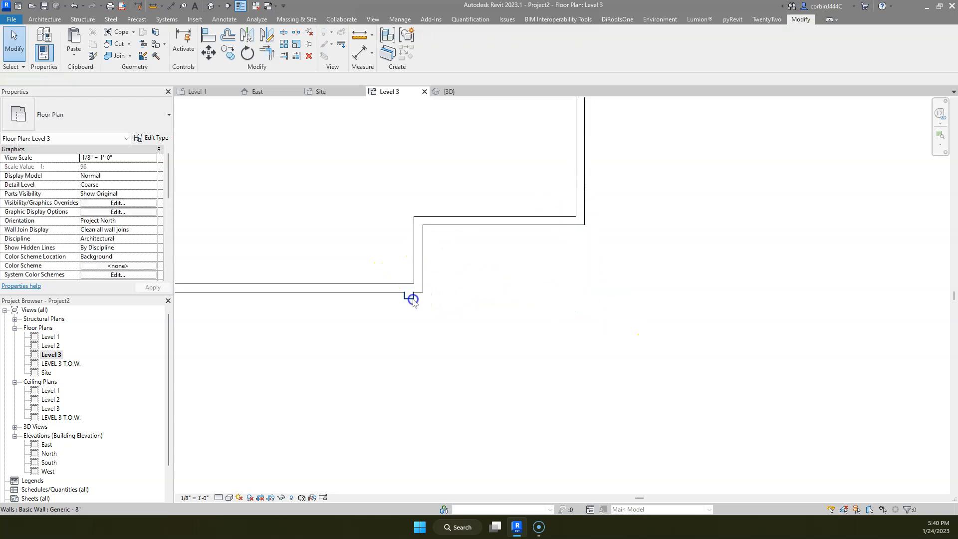
- In the 3D view, set the two overly tall walls' top constraint to Up to level: LEVEL 3 T.O.W
{"action": "left_click", "coordinate": [446, 93]}
{"action": "middle_click_drag", "start_coordinate": [573, 255], "coordinate": [603, 134], "text": "shift"}
{"action": "left_click_drag", "start_coordinate": [599, 159], "coordinate": [519, 200]}
{"action": "left_click", "coordinate": [154, 202]}
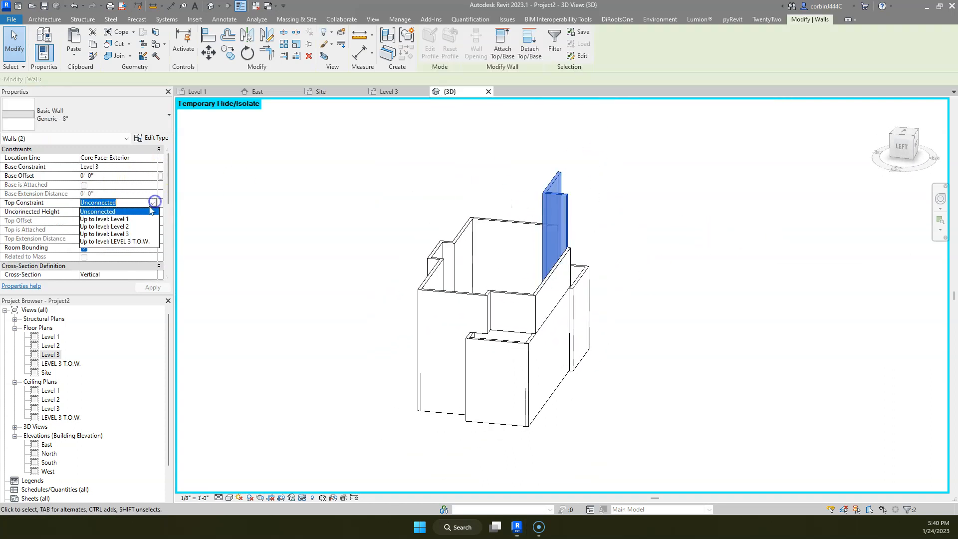
{"action": "left_click", "coordinate": [124, 242]}
{"action": "left_click", "coordinate": [733, 300]}
{"action": "middle_click_drag", "start_coordinate": [733, 299], "coordinate": [399, 140], "text": "shift"}
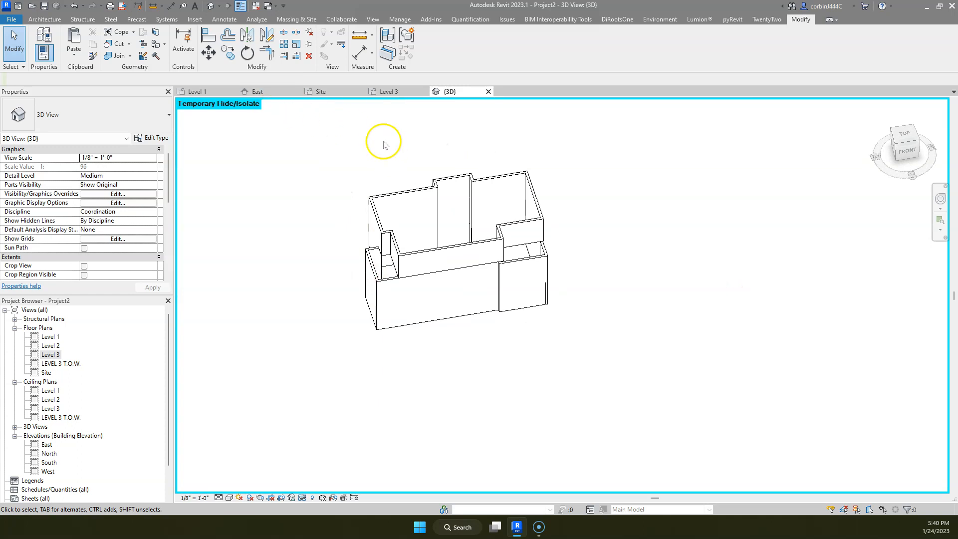
- After checking the CAD roof plan in the Site view, start a footprint roof in 3D on level LEVEL 3 T.O.W
{"action": "left_click", "coordinate": [321, 92]}
{"action": "scroll", "coordinate": [439, 213], "scroll_direction": "down", "scroll_amount": 8}
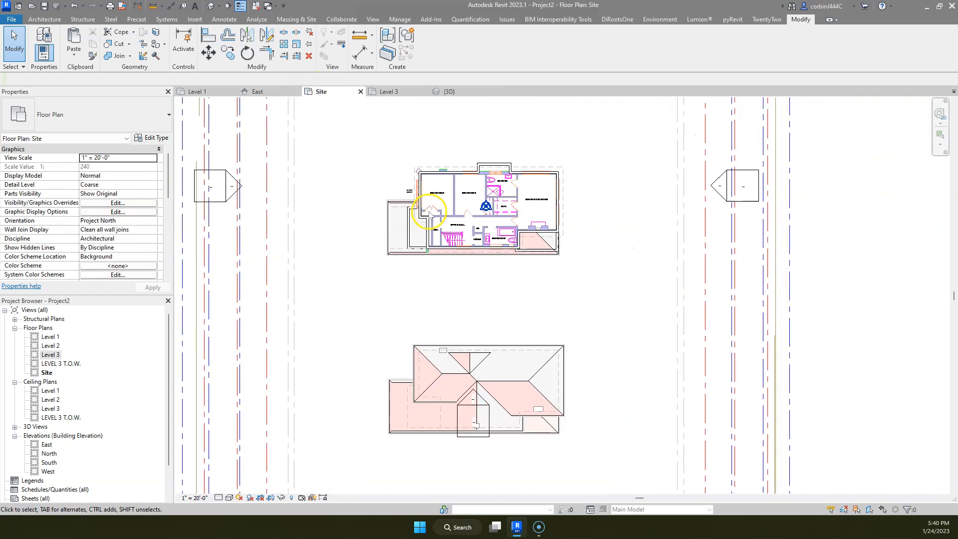
{"action": "scroll", "coordinate": [433, 289], "scroll_direction": "up", "scroll_amount": 5}
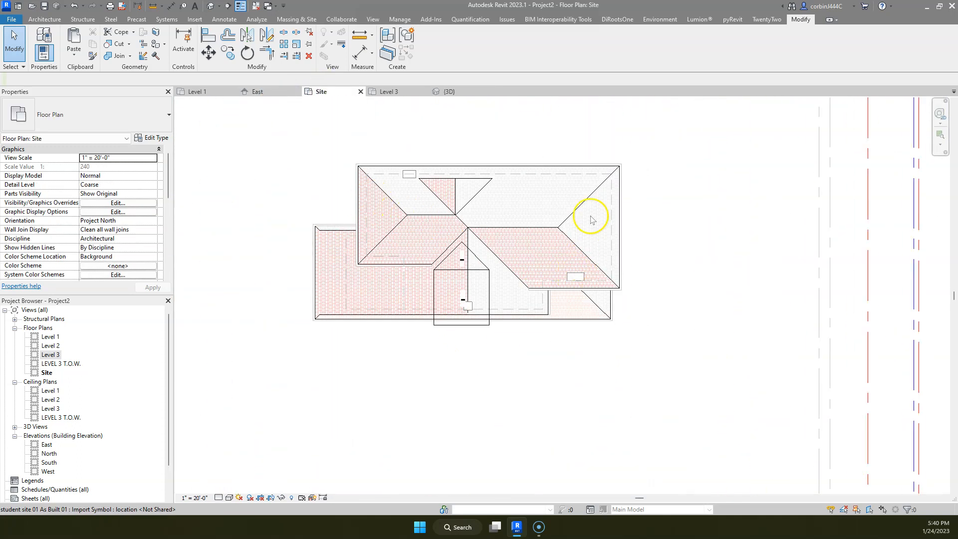
{"action": "left_click", "coordinate": [450, 92]}
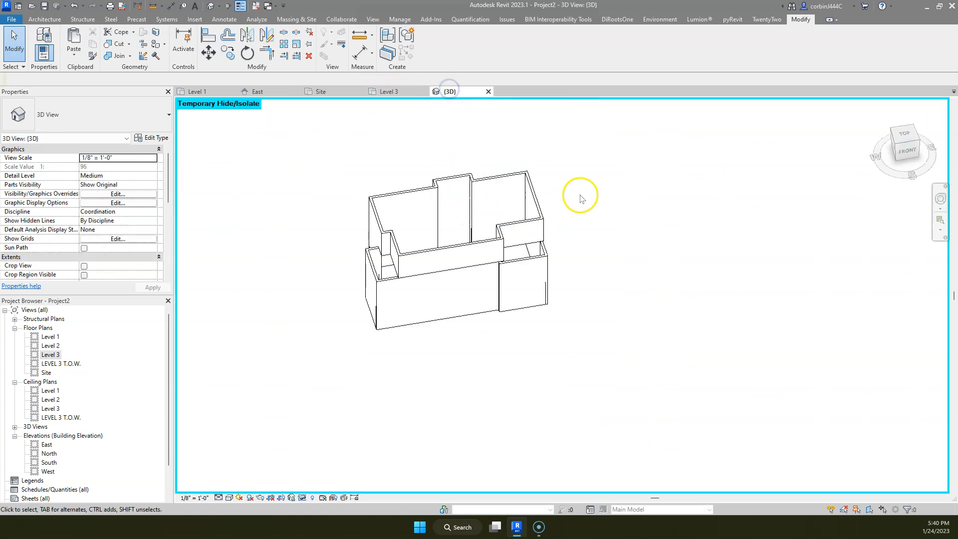
{"action": "left_click", "coordinate": [50, 20]}
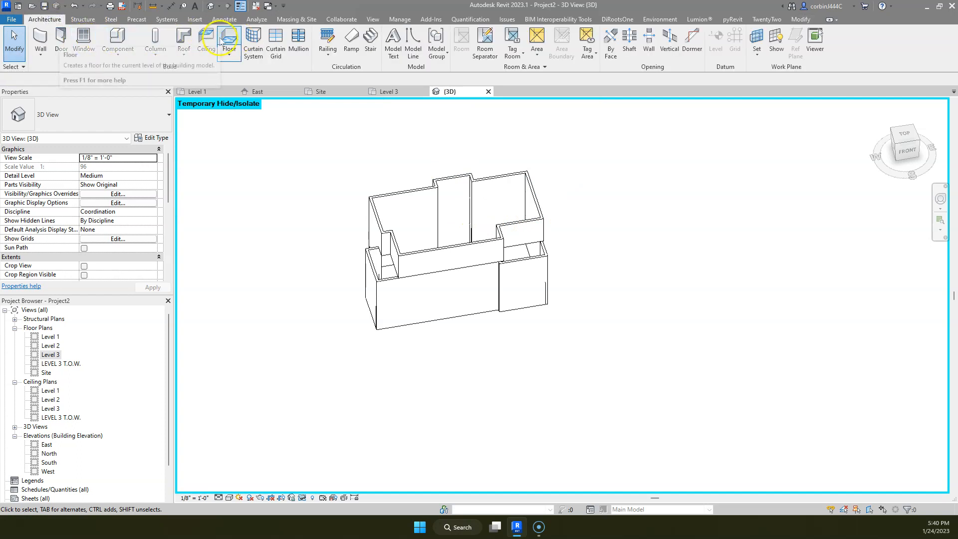
{"action": "left_click", "coordinate": [184, 37]}
{"action": "left_click", "coordinate": [450, 268]}
{"action": "left_click", "coordinate": [446, 295]}
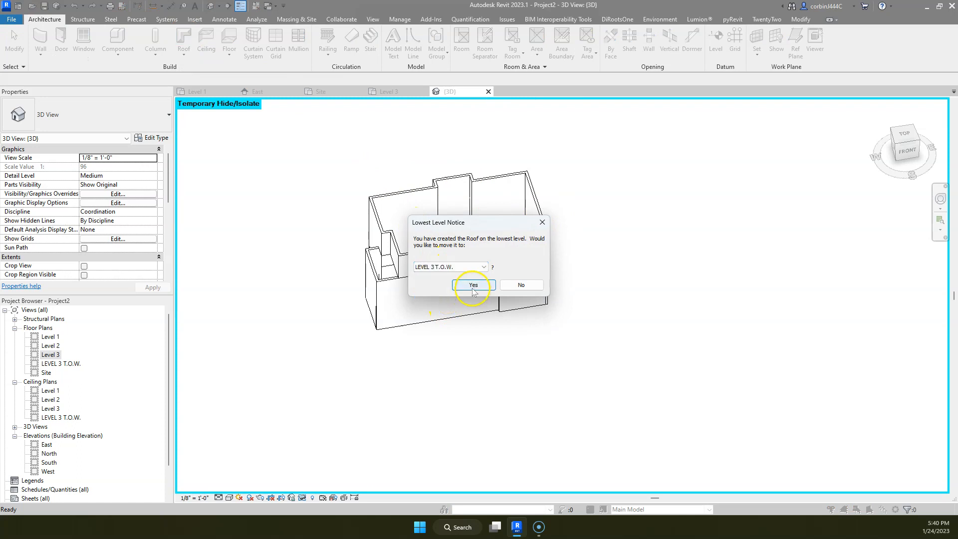
{"action": "left_click", "coordinate": [473, 287]}
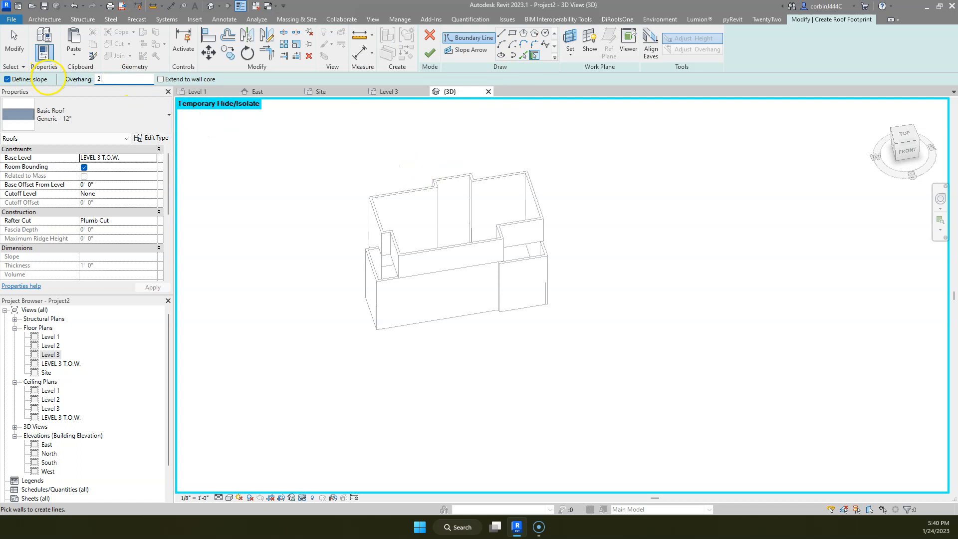
- Set the roof overhang to 2' 0" and pick the upper western, northwestern and short southwestern walls as slope-defining boundary edges
{"action": "scroll", "coordinate": [368, 239], "scroll_direction": "up", "scroll_amount": 3}
{"action": "left_click", "coordinate": [393, 225]}
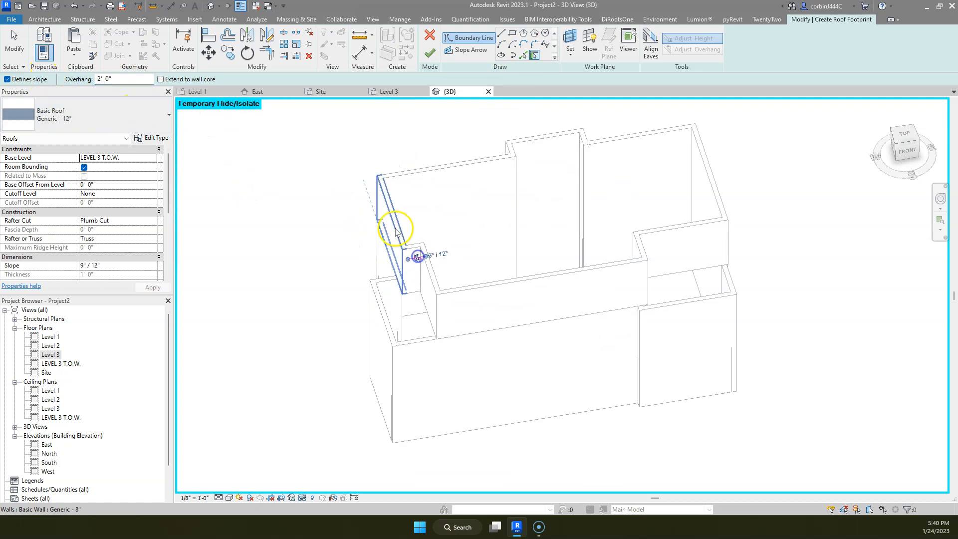
{"action": "middle_click_drag", "start_coordinate": [637, 133], "coordinate": [589, 236], "text": "shift"}
{"action": "scroll", "coordinate": [520, 196], "scroll_direction": "up", "scroll_amount": 3}
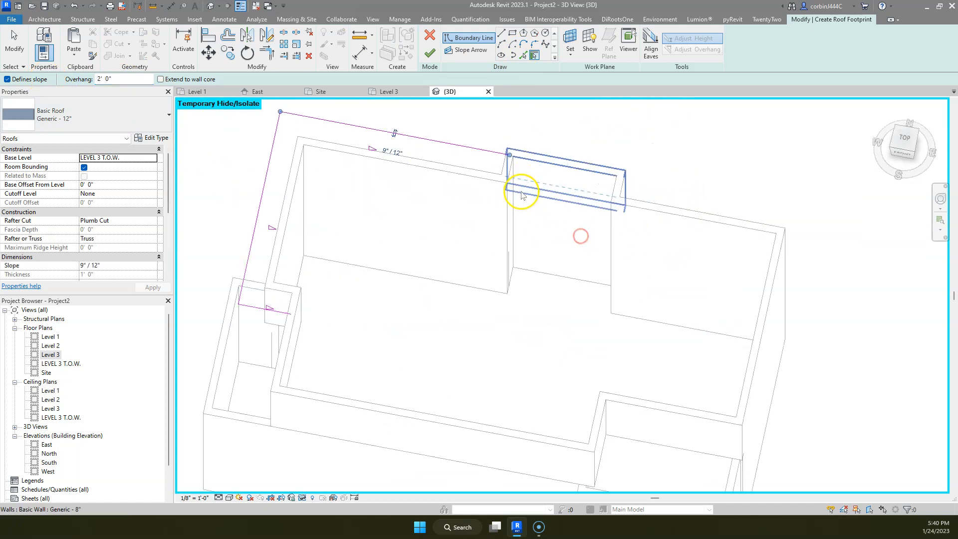
- After comparing the sketch with the CAD plans, add roof boundary lines along the east wall and the two southeastern corner walls
{"action": "left_click", "coordinate": [310, 92]}
{"action": "scroll", "coordinate": [446, 172], "scroll_direction": "up", "scroll_amount": 3}
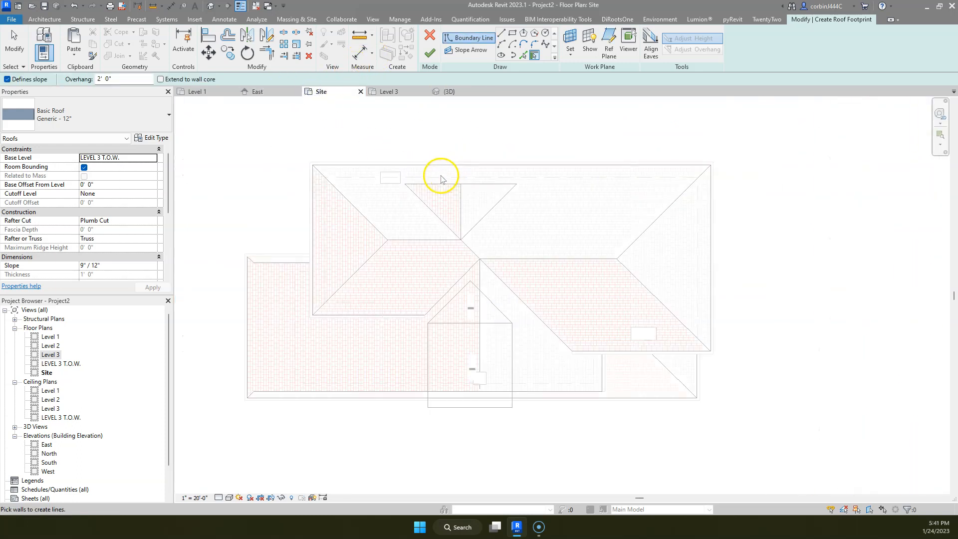
{"action": "scroll", "coordinate": [441, 179], "scroll_direction": "down", "scroll_amount": 5}
{"action": "scroll", "coordinate": [435, 134], "scroll_direction": "up", "scroll_amount": 3}
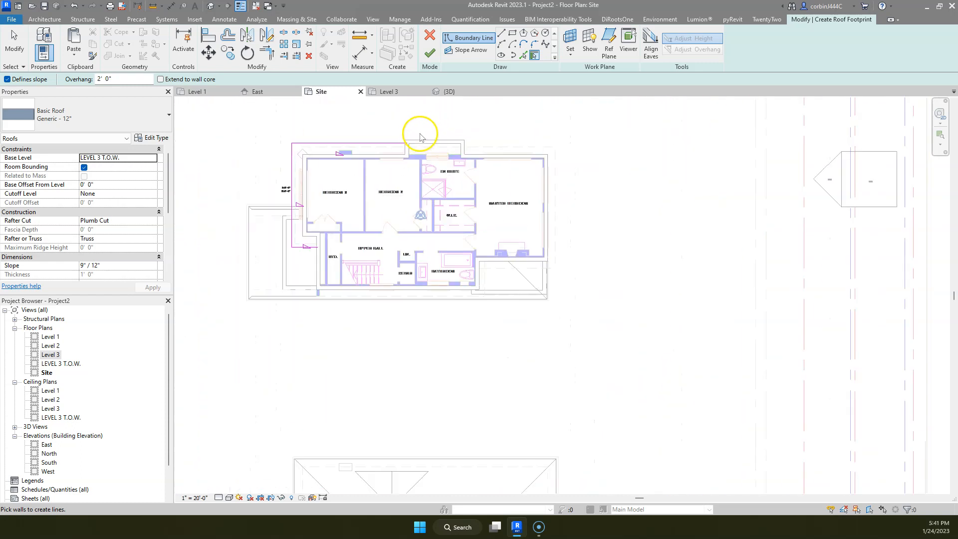
{"action": "scroll", "coordinate": [417, 135], "scroll_direction": "down", "scroll_amount": 2}
{"action": "left_click", "coordinate": [439, 89]}
{"action": "scroll", "coordinate": [479, 165], "scroll_direction": "down", "scroll_amount": 2}
{"action": "scroll", "coordinate": [374, 117], "scroll_direction": "up", "scroll_amount": 2}
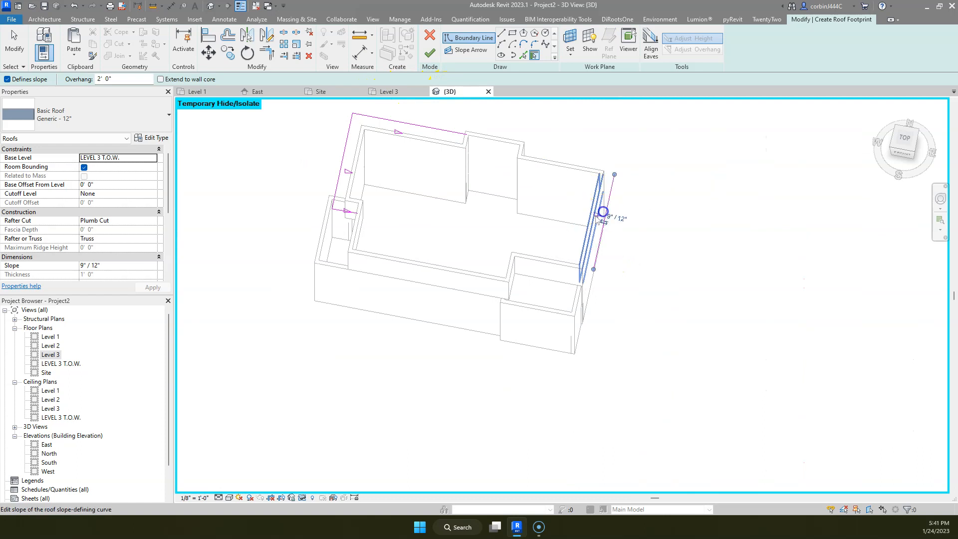
{"action": "scroll", "coordinate": [492, 265], "scroll_direction": "up", "scroll_amount": 2}
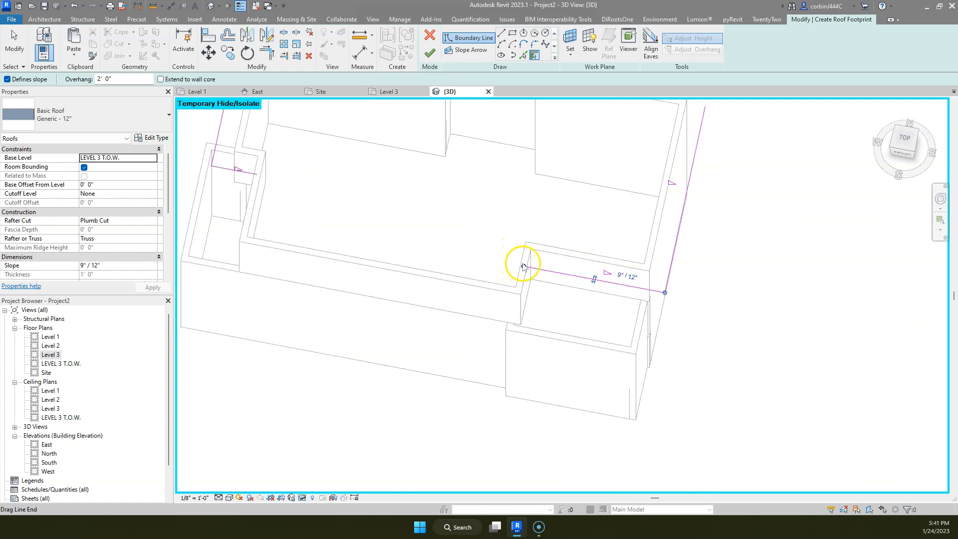
{"action": "scroll", "coordinate": [460, 234], "scroll_direction": "down", "scroll_amount": 3}
{"action": "key", "text": "Escape"}
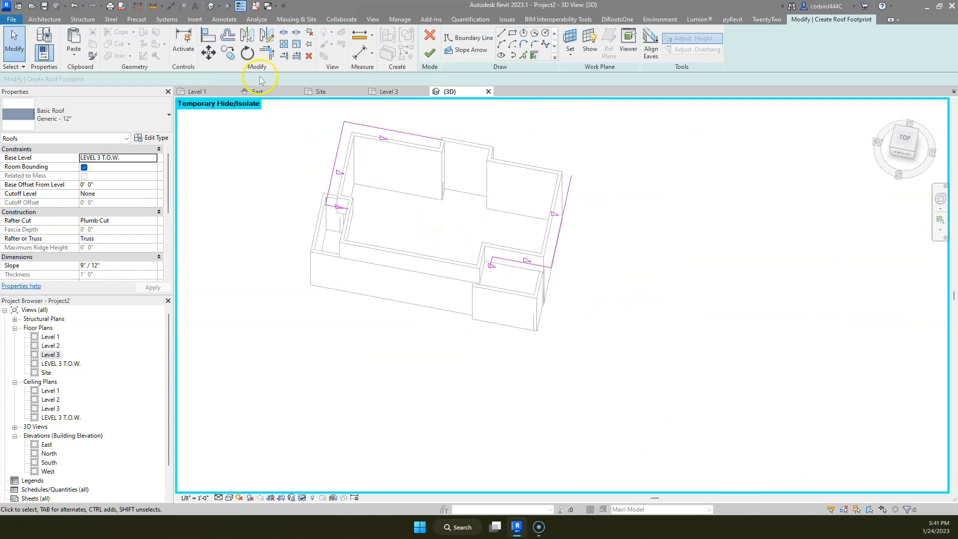
- Trim and extend the northern and eastern roof boundary lines to meet at a corner
{"action": "left_click", "coordinate": [267, 52]}
{"action": "left_click", "coordinate": [415, 137]}
{"action": "left_click", "coordinate": [562, 231]}
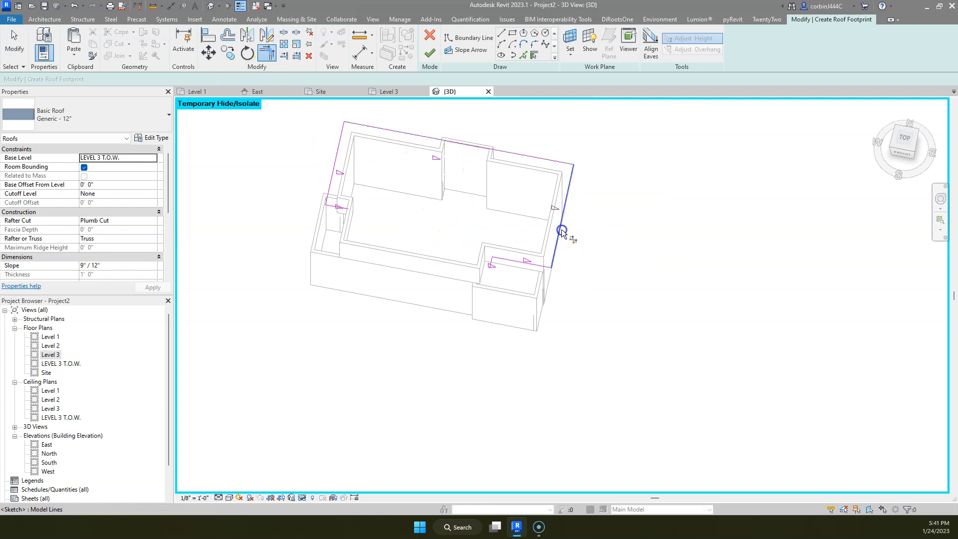
- Trim the southern roof boundary lines to meet at the short southeastern line, and move that line west to the wall corner
{"action": "left_click", "coordinate": [492, 266]}
{"action": "left_click", "coordinate": [347, 208]}
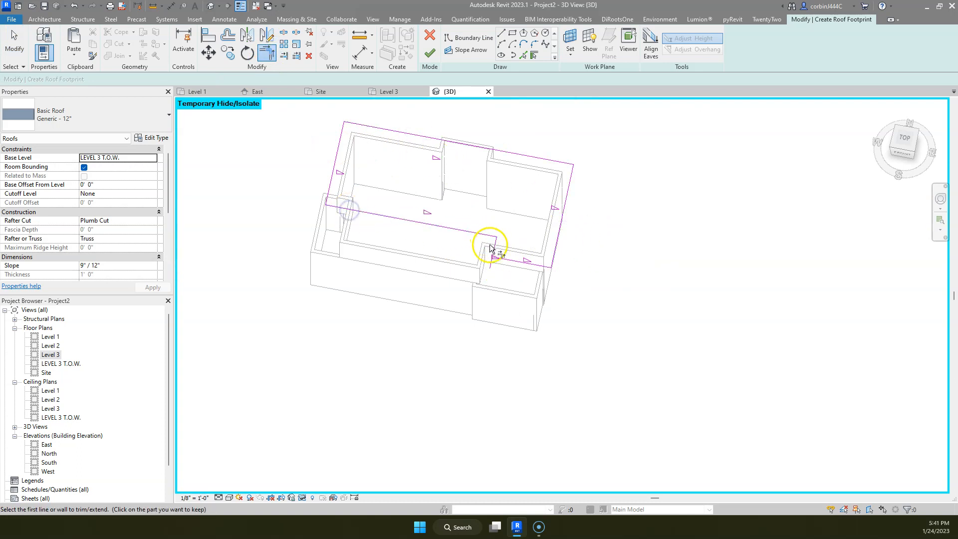
{"action": "key", "text": "Escape"}
{"action": "scroll", "coordinate": [505, 256], "scroll_direction": "up", "scroll_amount": 2}
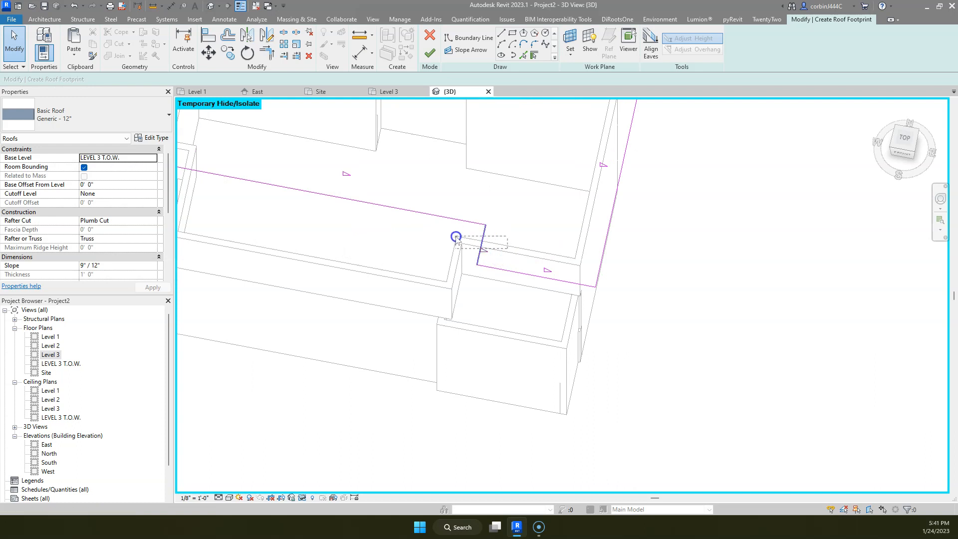
{"action": "left_click_drag", "start_coordinate": [456, 238], "coordinate": [456, 237]}
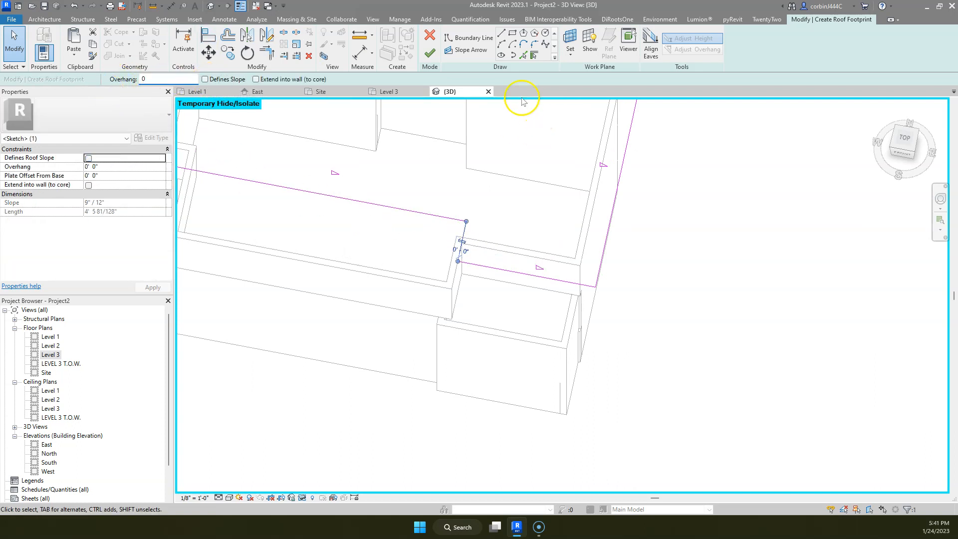
- Finish the closed footprint sketch to generate the roof over the upper storey
{"action": "scroll", "coordinate": [464, 195], "scroll_direction": "down", "scroll_amount": 3}
{"action": "left_click", "coordinate": [422, 204]}
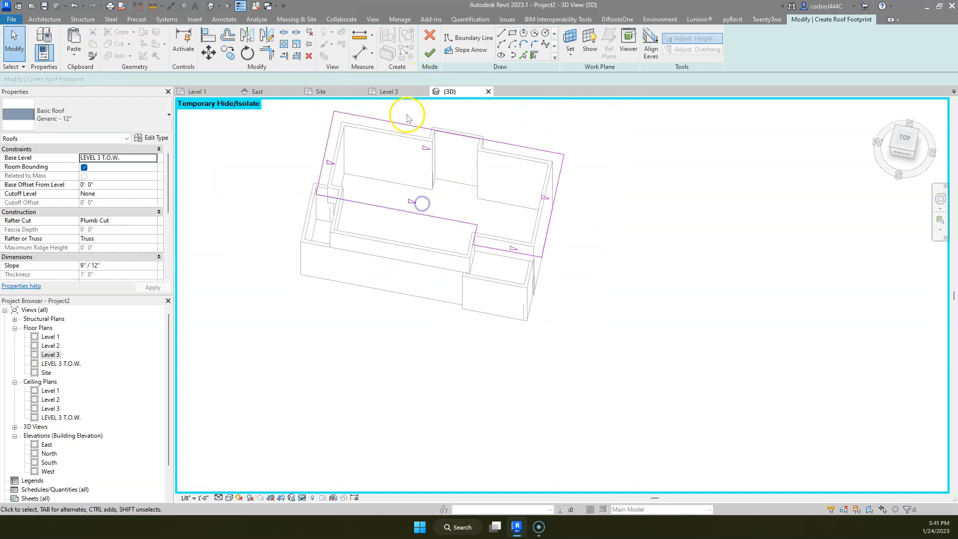
{"action": "left_click", "coordinate": [432, 52]}
{"action": "left_click", "coordinate": [610, 274]}
- On the Level 3 plan, delete the northern bump-out walls and the north wall segment east of them
{"action": "mouse_move", "coordinate": [610, 276]}
{"action": "middle_mouse_down", "text": "shift"}
{"action": "mouse_move", "coordinate": [362, 180]}
{"action": "mouse_move", "coordinate": [354, 106]}
{"action": "mouse_move", "coordinate": [406, 114]}
{"action": "mouse_move", "coordinate": [370, 215]}
{"action": "middle_mouse_up", "text": "shift"}
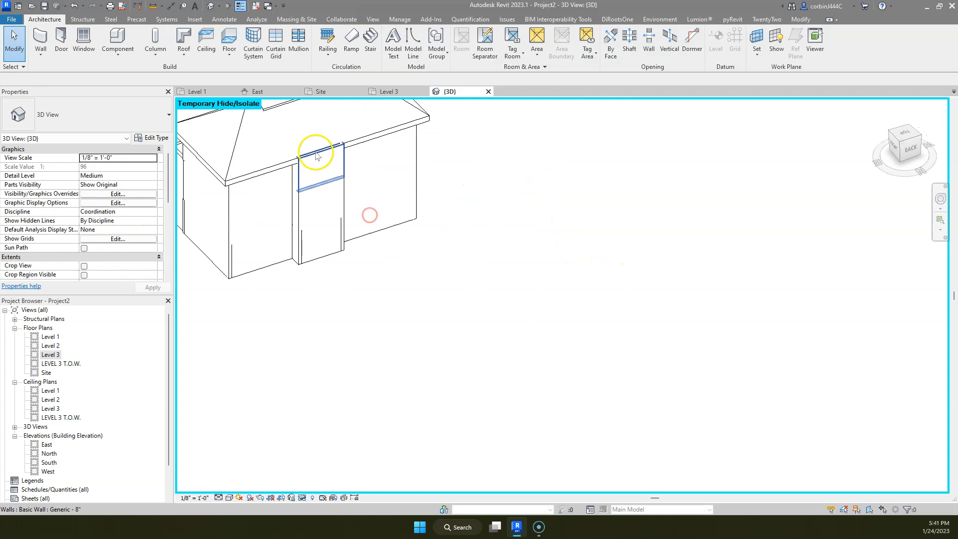
{"action": "left_click", "coordinate": [311, 155]}
{"action": "scroll", "coordinate": [311, 155], "scroll_direction": "up", "scroll_amount": 5}
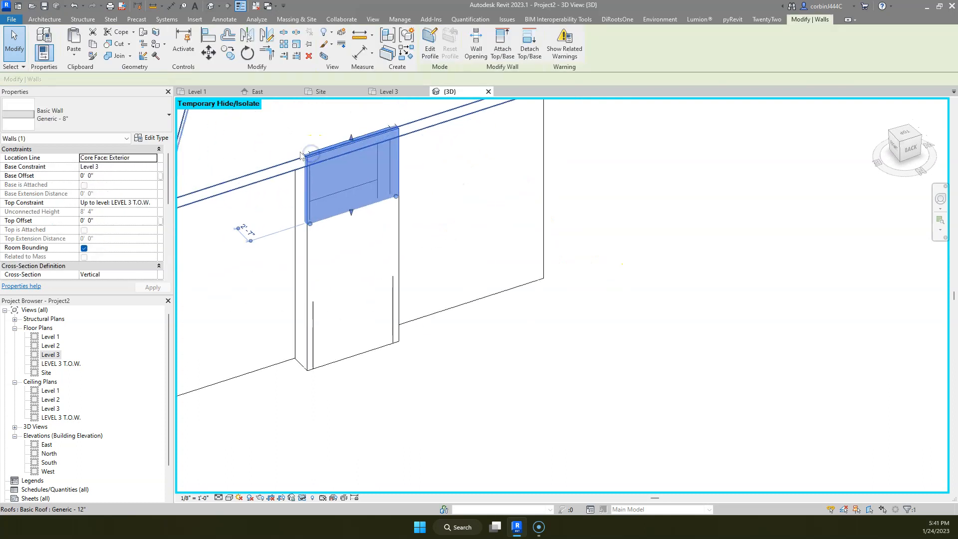
{"action": "left_click", "coordinate": [394, 93]}
{"action": "scroll", "coordinate": [417, 220], "scroll_direction": "down", "scroll_amount": 3}
{"action": "scroll", "coordinate": [353, 161], "scroll_direction": "up", "scroll_amount": 1}
{"action": "left_click_drag", "start_coordinate": [354, 155], "coordinate": [499, 252]}
{"action": "key", "text": "Delete"}
{"action": "left_click", "coordinate": [519, 214]}
{"action": "key", "text": "Delete"}
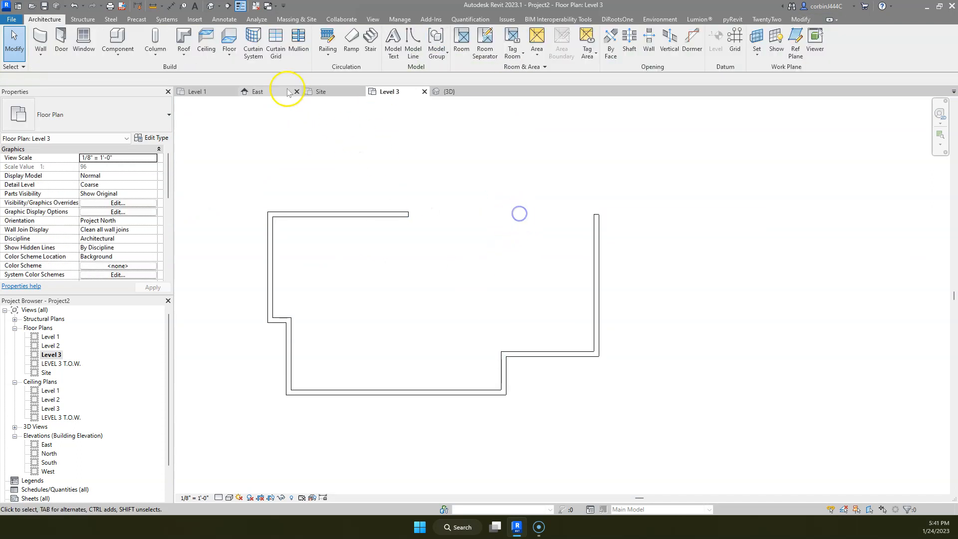
- Extend the remaining Level 3 north wall to form a corner with the east wall
{"action": "left_click", "coordinate": [800, 21]}
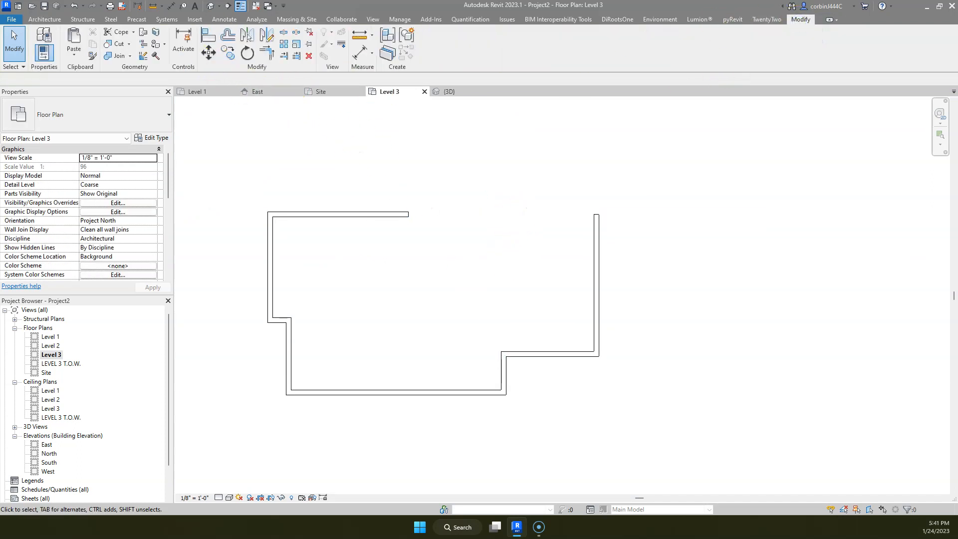
{"action": "left_click", "coordinate": [268, 52]}
{"action": "left_click", "coordinate": [395, 214]}
{"action": "left_click", "coordinate": [597, 283]}
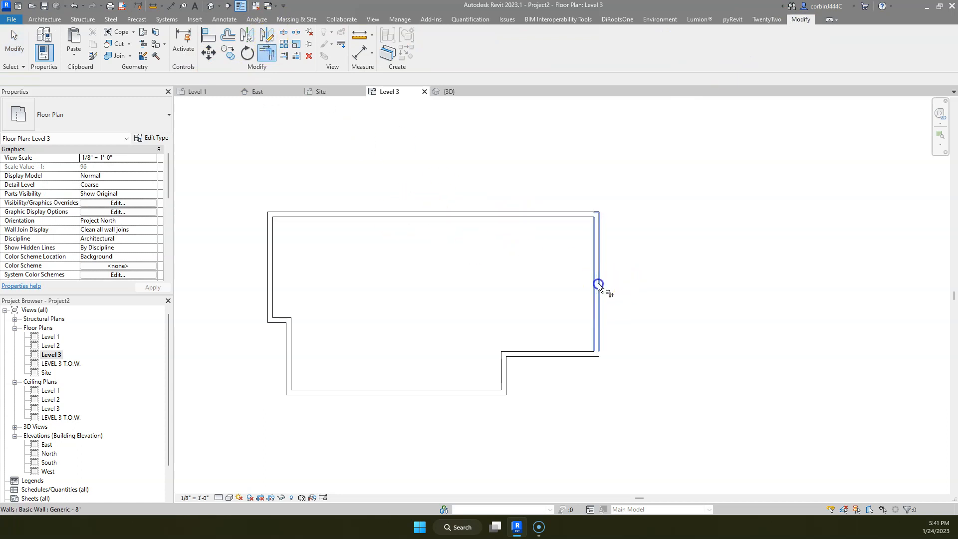
{"action": "key", "text": "Escape"}
- Examine the new roof and the simplified upper walls from several sides in the 3D view
{"action": "left_click", "coordinate": [460, 91]}
{"action": "scroll", "coordinate": [583, 200], "scroll_direction": "down", "scroll_amount": 4}
{"action": "middle_click_drag", "start_coordinate": [585, 227], "coordinate": [678, 223], "text": "shift"}
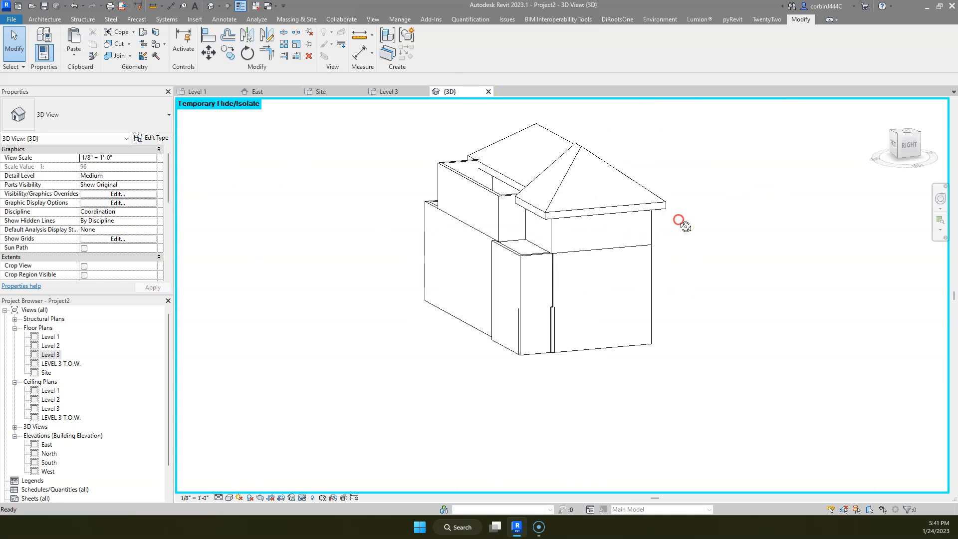
{"action": "left_click", "coordinate": [650, 190]}
{"action": "middle_click_drag", "start_coordinate": [651, 189], "coordinate": [365, 195], "text": "shift"}
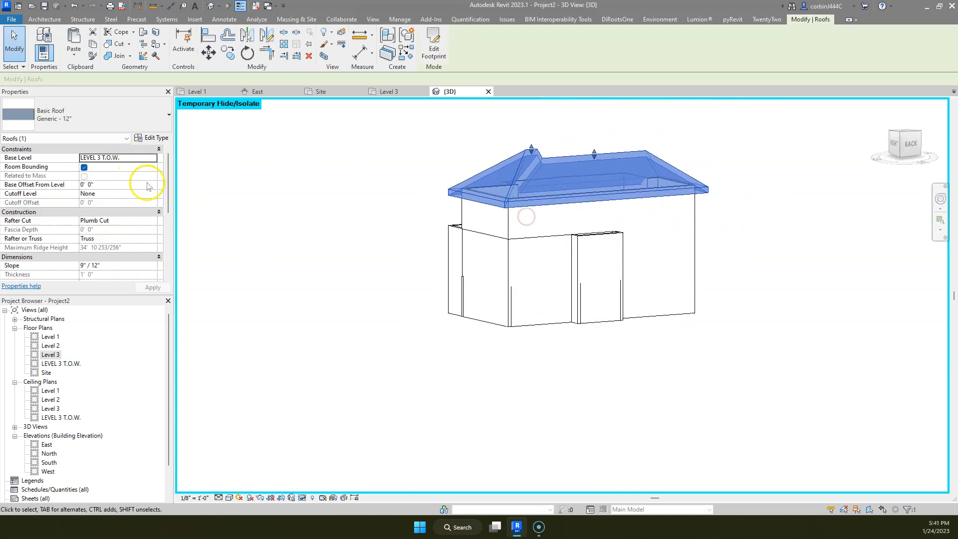
{"action": "left_click", "coordinate": [688, 236]}
{"action": "middle_click_drag", "start_coordinate": [689, 235], "coordinate": [747, 252], "text": "shift"}
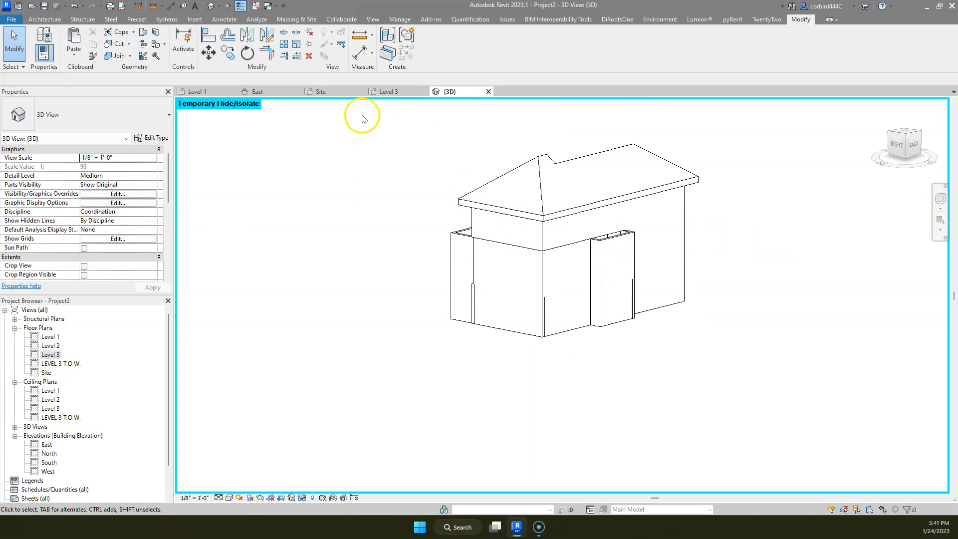
{"action": "middle_click_drag", "start_coordinate": [406, 257], "coordinate": [622, 268], "text": "shift"}
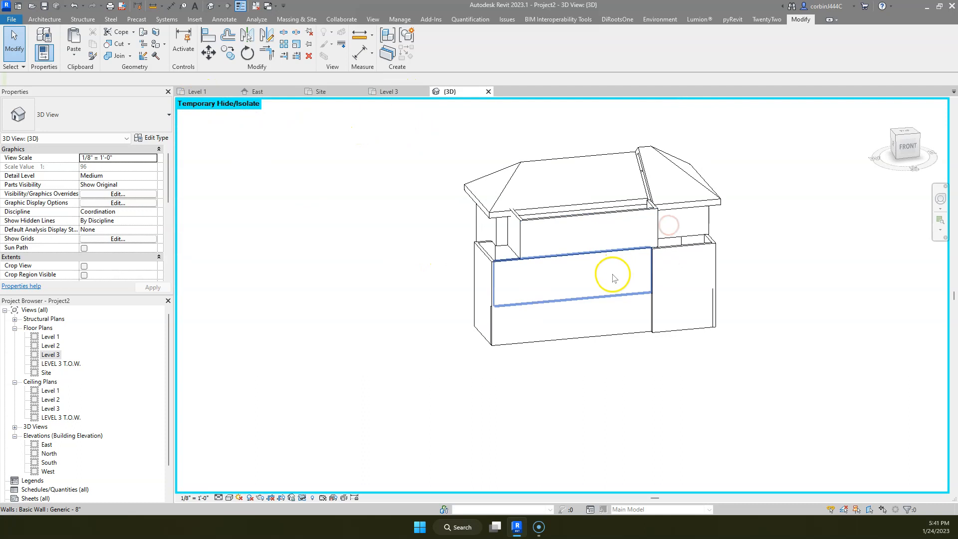
- Examine the gable and its curved roof slopes on the CAD elevation in the Site view
{"action": "left_click", "coordinate": [322, 92]}
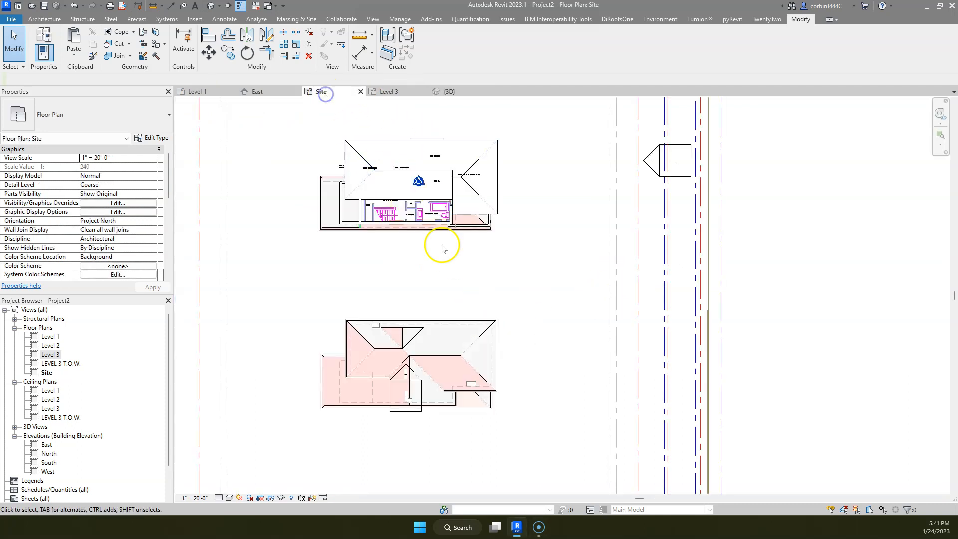
{"action": "scroll", "coordinate": [428, 317], "scroll_direction": "down", "scroll_amount": 3}
{"action": "scroll", "coordinate": [363, 411], "scroll_direction": "up", "scroll_amount": 6}
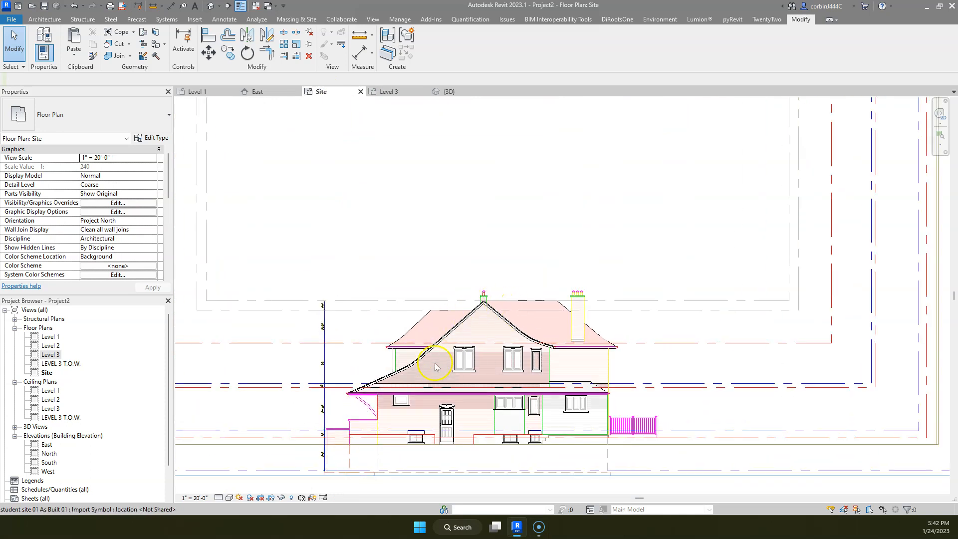
{"action": "scroll", "coordinate": [370, 394], "scroll_direction": "up", "scroll_amount": 3}
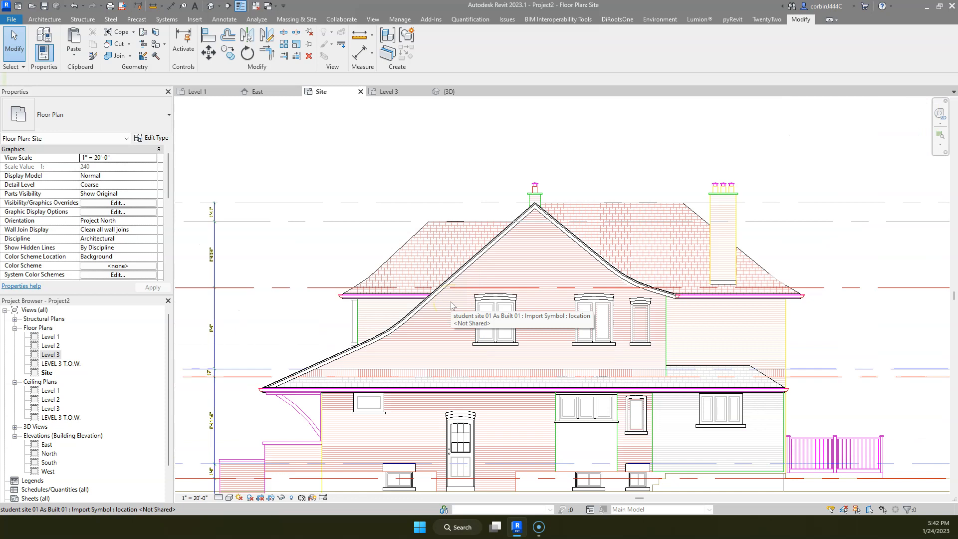
{"action": "scroll", "coordinate": [547, 307], "scroll_direction": "up", "scroll_amount": 3}
{"action": "scroll", "coordinate": [663, 189], "scroll_direction": "down", "scroll_amount": 3}
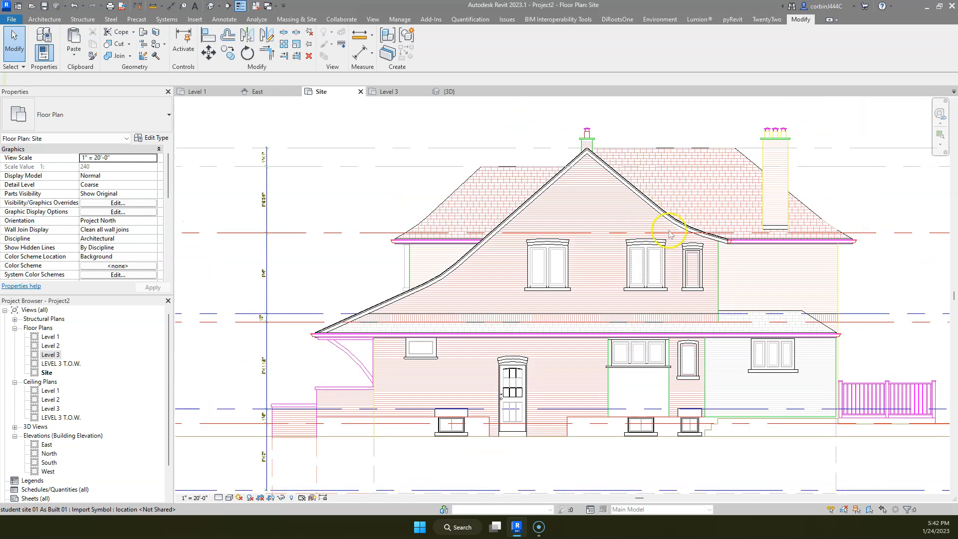
{"action": "scroll", "coordinate": [630, 224], "scroll_direction": "up", "scroll_amount": 2}
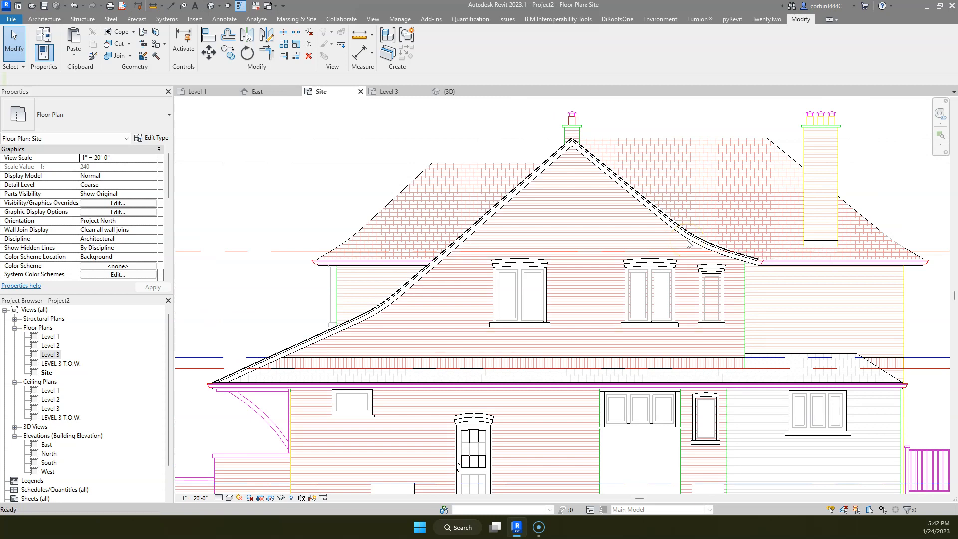
- Draw two vertical reference planes on the CAD elevation through the points where the gable's straight slopes begin to curve
{"action": "key", "text": "r"}
{"action": "key", "text": "p"}
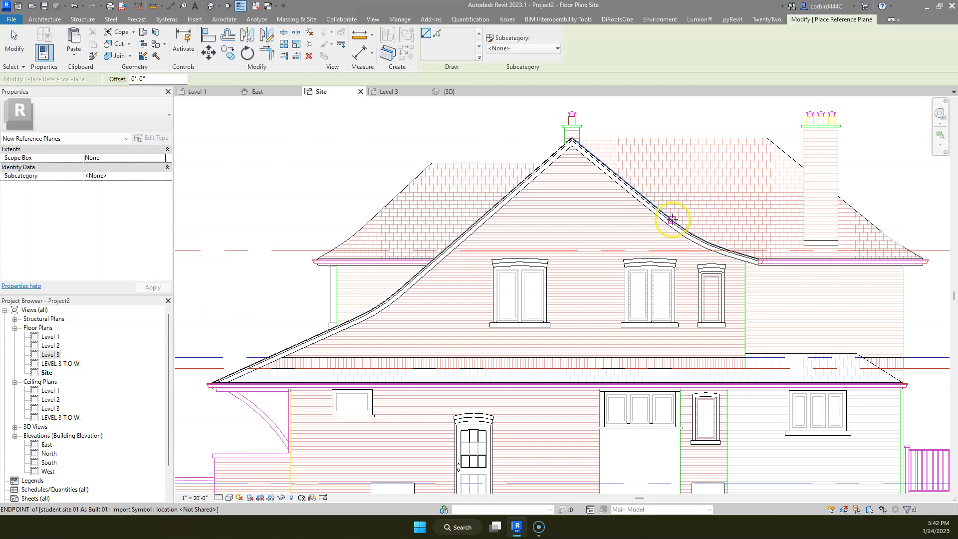
{"action": "left_click", "coordinate": [673, 220]}
{"action": "left_click", "coordinate": [673, 114]}
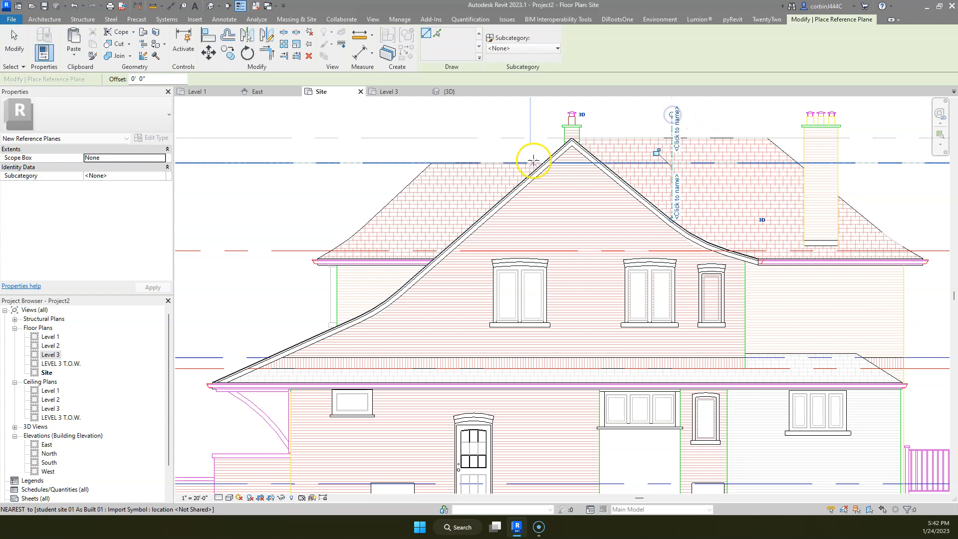
{"action": "scroll", "coordinate": [504, 199], "scroll_direction": "up", "scroll_amount": 3}
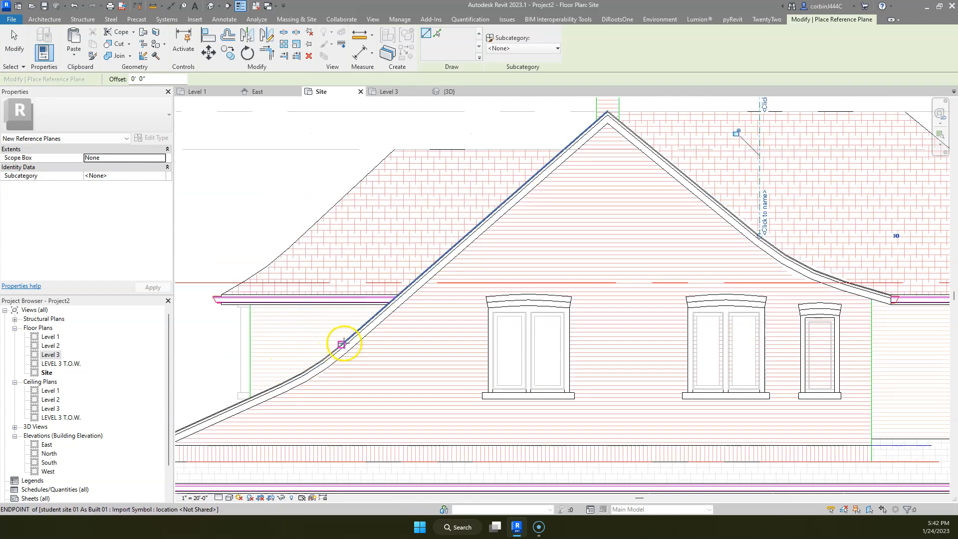
{"action": "left_click", "coordinate": [342, 344]}
{"action": "scroll", "coordinate": [342, 343], "scroll_direction": "down", "scroll_amount": 2}
{"action": "left_click", "coordinate": [342, 137]}
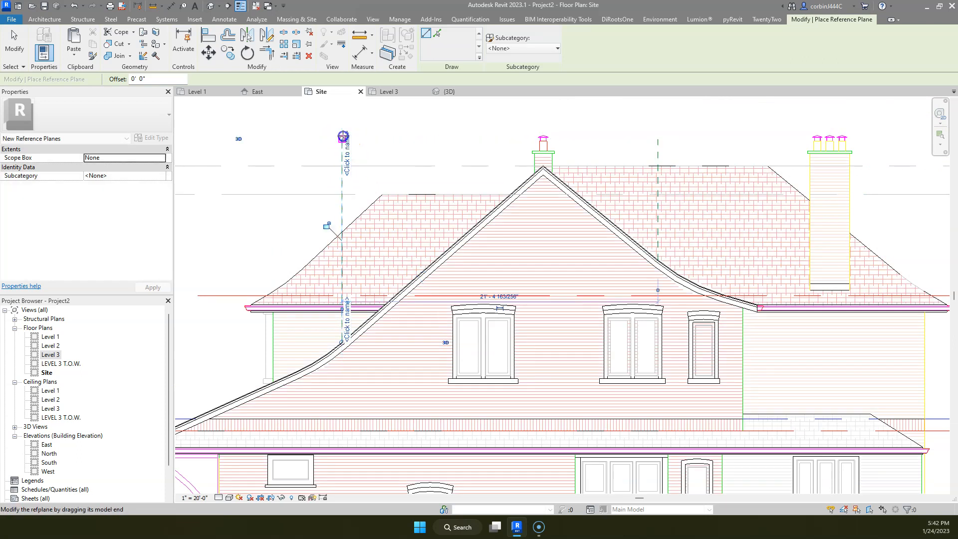
{"action": "key", "text": "Escape"}
{"action": "key", "text": "Escape"}
{"action": "left_click", "coordinate": [663, 211]}
{"action": "key", "text": "Escape"}
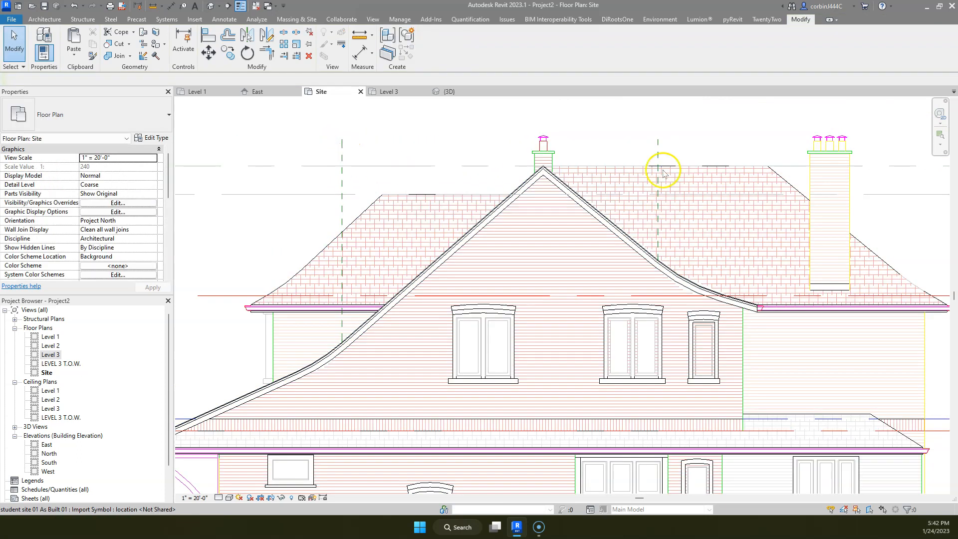
- Lengthen both vertical reference planes downward past the upper-storey windows of the elevation
{"action": "left_click", "coordinate": [659, 156]}
{"action": "scroll", "coordinate": [649, 150], "scroll_direction": "down", "scroll_amount": 3}
{"action": "scroll", "coordinate": [643, 270], "scroll_direction": "up", "scroll_amount": 3}
{"action": "left_click_drag", "start_coordinate": [658, 262], "coordinate": [651, 391]}
{"action": "left_click", "coordinate": [364, 267]}
{"action": "left_click_drag", "start_coordinate": [365, 273], "coordinate": [370, 317]}
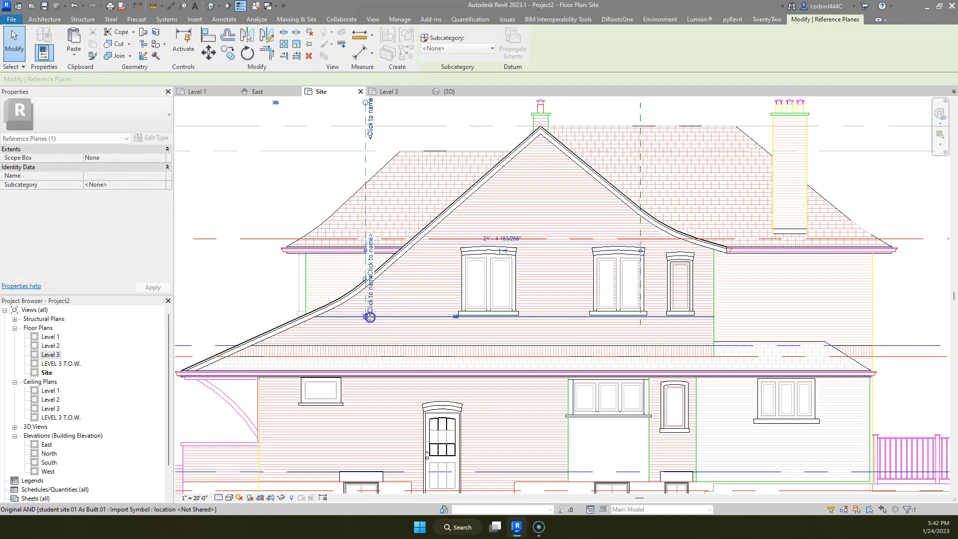
{"action": "left_click", "coordinate": [577, 269]}
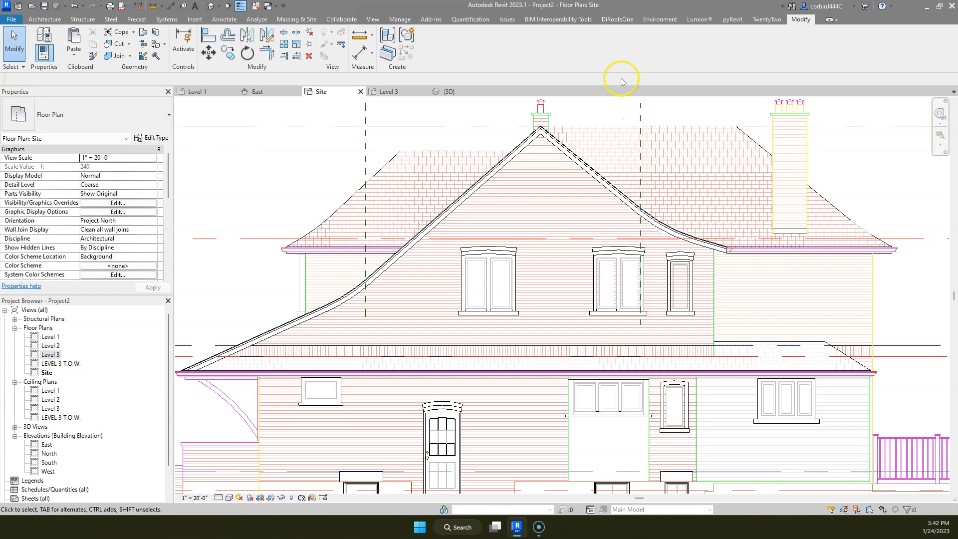
- Add an aligned dimension string from the gable wall's right edge to both reference planes, placed above the roof
{"action": "left_click", "coordinate": [171, 6]}
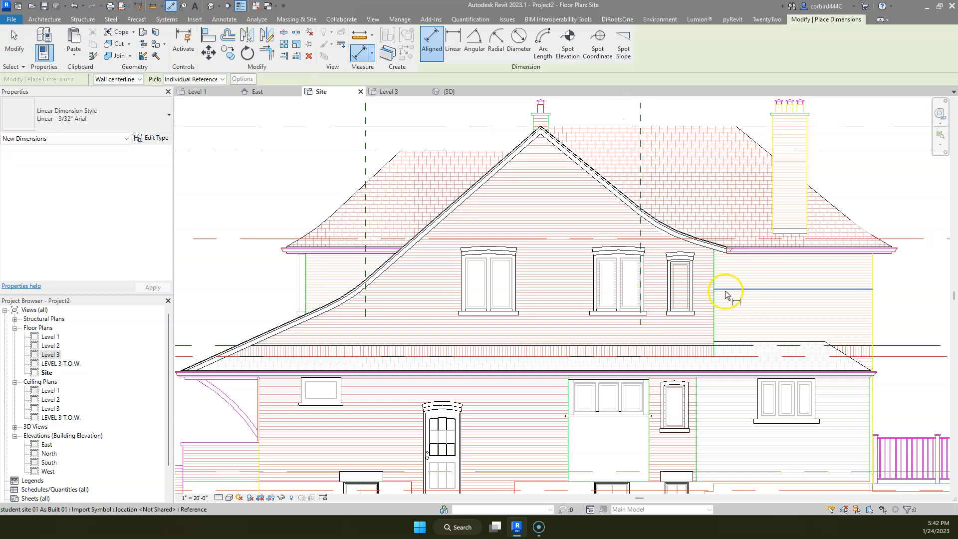
{"action": "left_click", "coordinate": [713, 282]}
{"action": "left_click", "coordinate": [642, 236]}
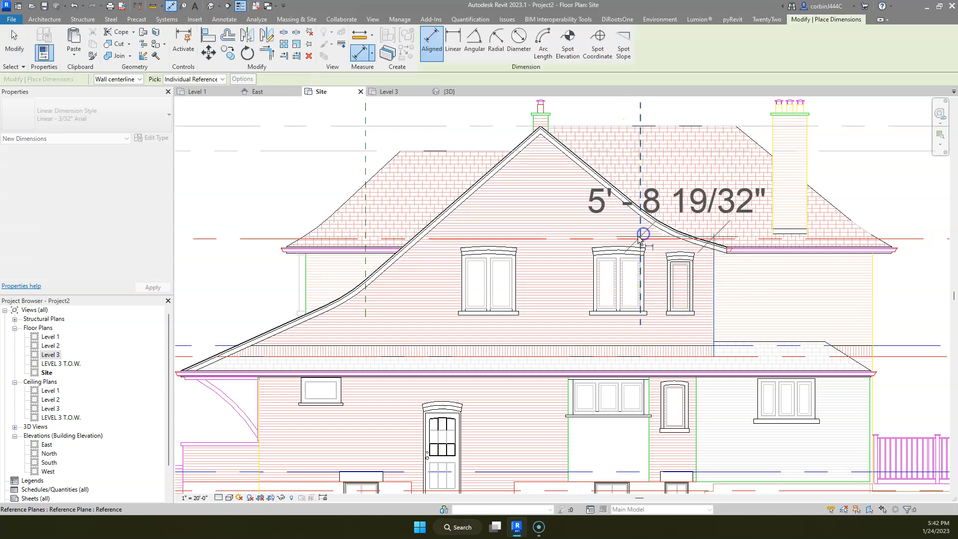
{"action": "left_click", "coordinate": [365, 264]}
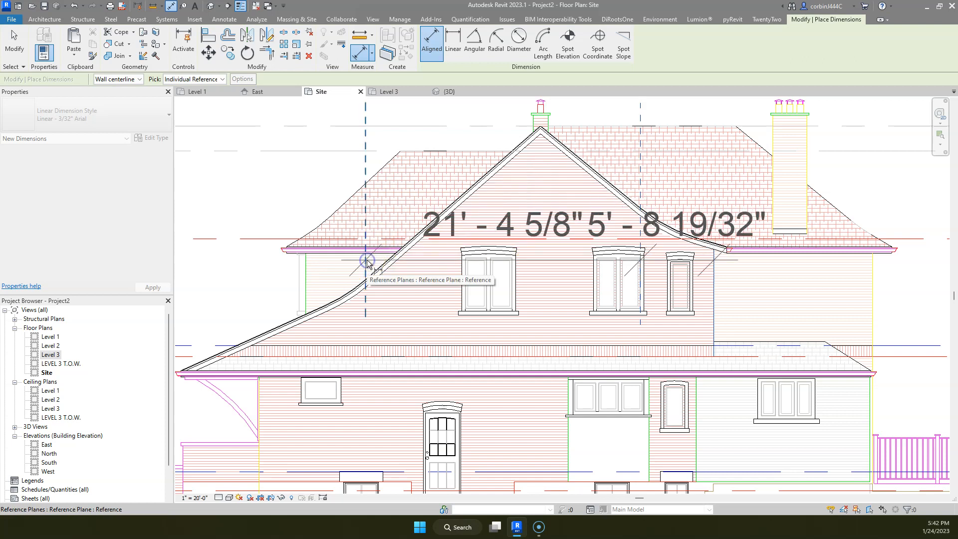
{"action": "scroll", "coordinate": [382, 275], "scroll_direction": "down", "scroll_amount": 3}
{"action": "left_click", "coordinate": [413, 146]}
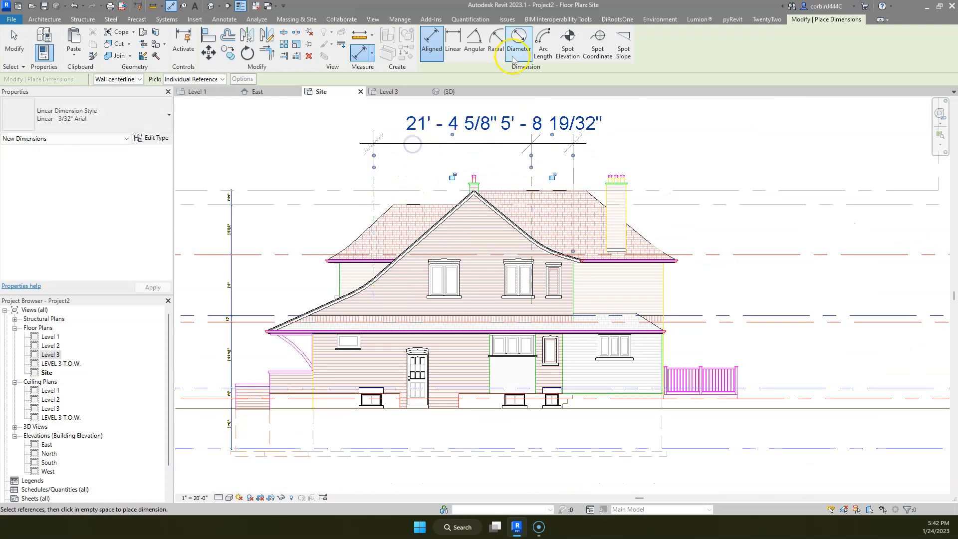
- Move the text of the shorter dimension outside its extension lines so both dimensions can be read
{"action": "scroll", "coordinate": [537, 118], "scroll_direction": "up", "scroll_amount": 2}
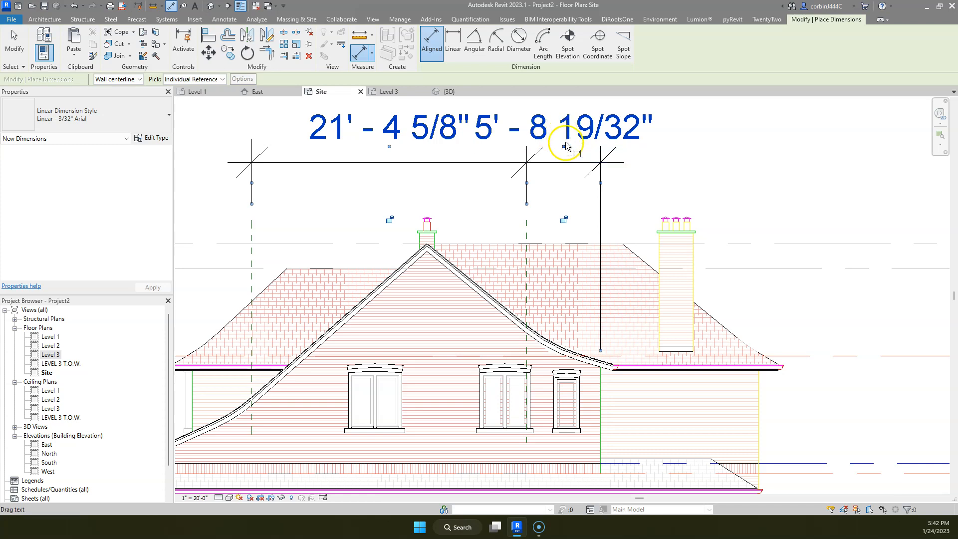
{"action": "key", "text": "Escape"}
{"action": "key", "text": "Escape"}
{"action": "left_click", "coordinate": [558, 140]}
{"action": "left_click_drag", "start_coordinate": [564, 148], "coordinate": [682, 133]}
{"action": "key", "text": "Escape"}
{"action": "scroll", "coordinate": [574, 161], "scroll_direction": "down", "scroll_amount": 2}
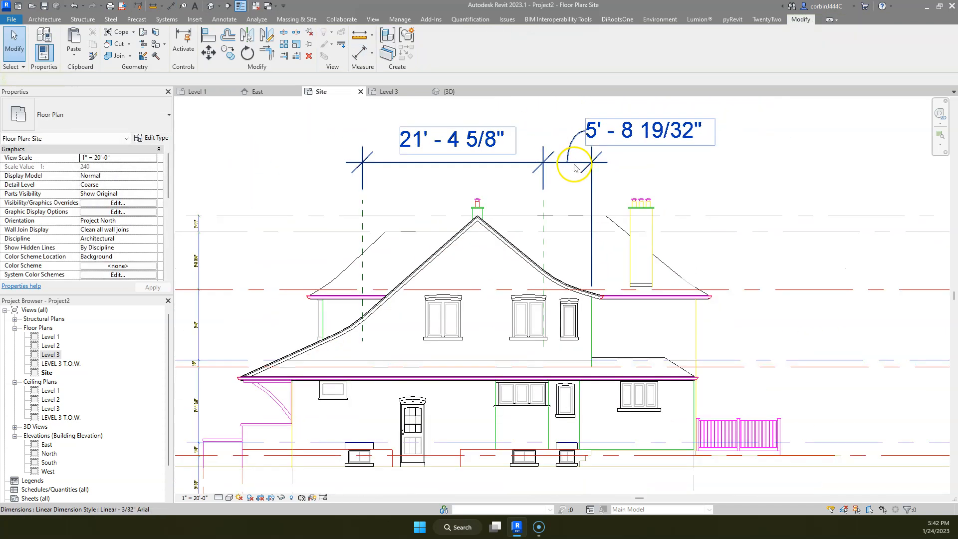
{"action": "scroll", "coordinate": [440, 149], "scroll_direction": "up", "scroll_amount": 1}
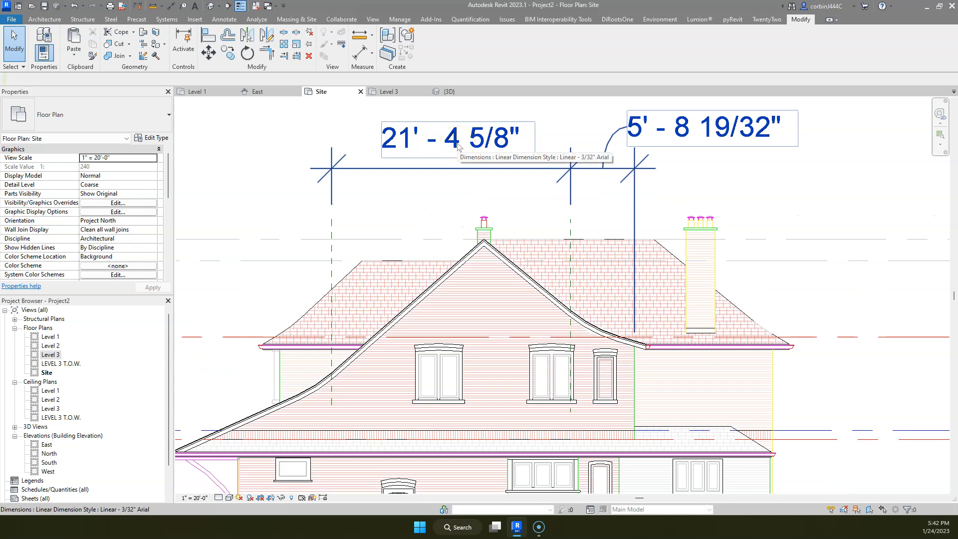
- On Level 3, draw two vertical reference planes along the outer faces of the south projection's side walls, extending below its south wall
{"action": "left_click", "coordinate": [414, 95]}
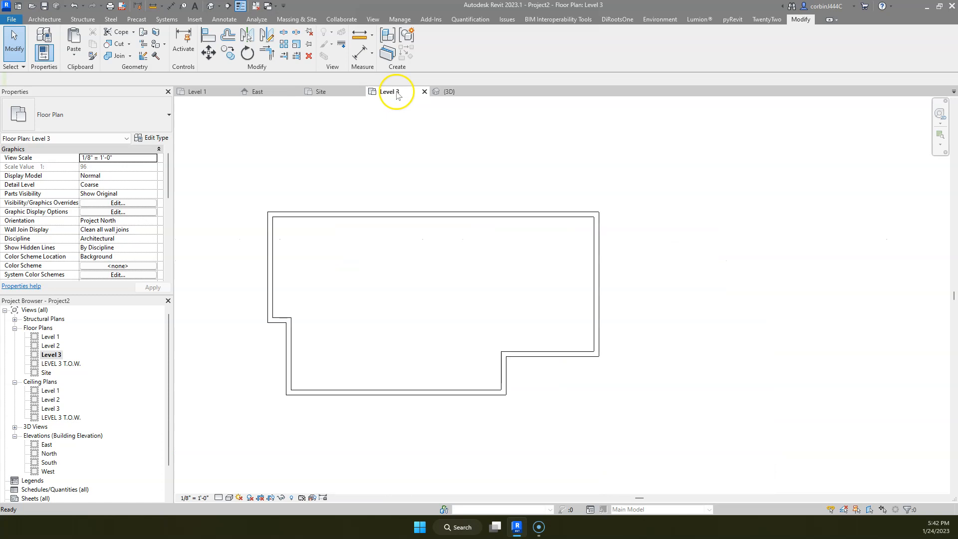
{"action": "scroll", "coordinate": [473, 348], "scroll_direction": "up", "scroll_amount": 1}
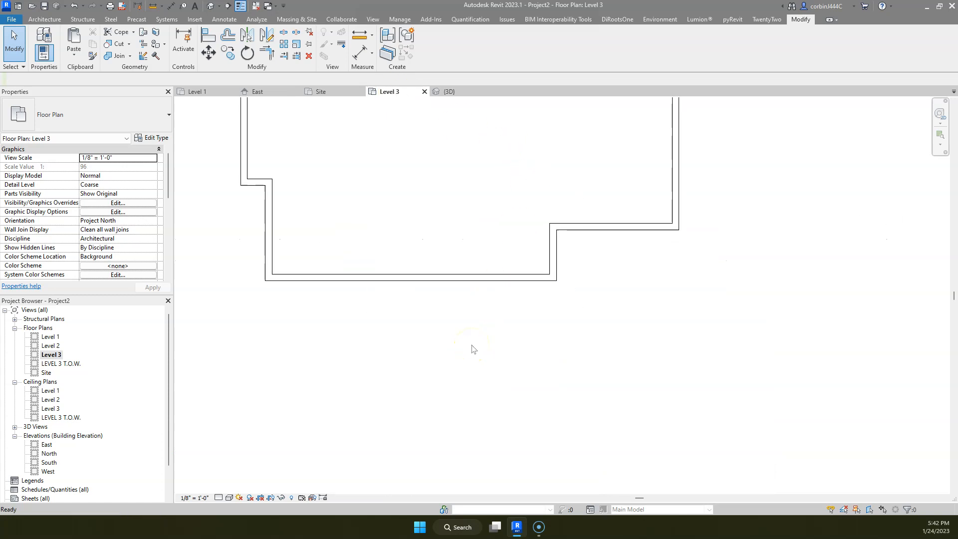
{"action": "key", "text": "r"}
{"action": "key", "text": "p"}
{"action": "left_click", "coordinate": [557, 229]}
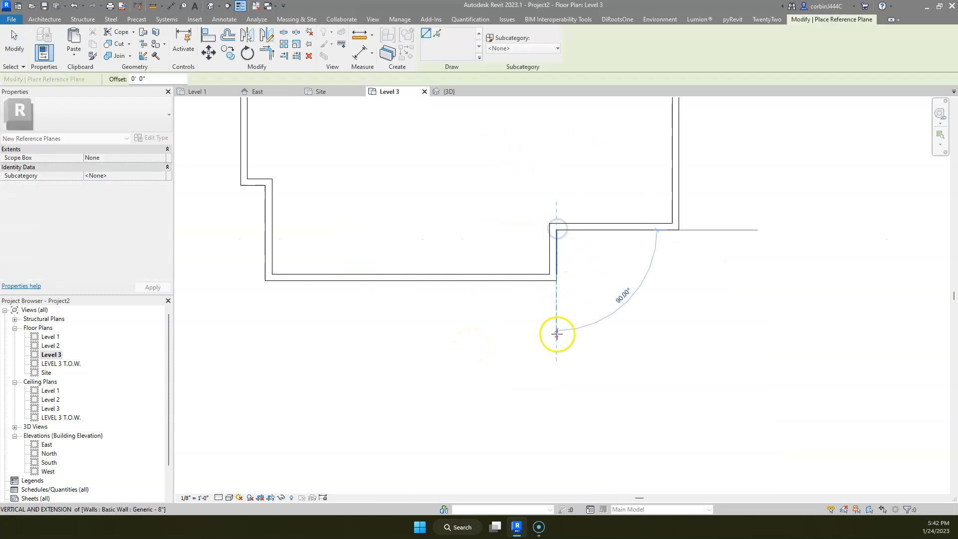
{"action": "left_click", "coordinate": [557, 334]}
{"action": "left_click", "coordinate": [268, 218]}
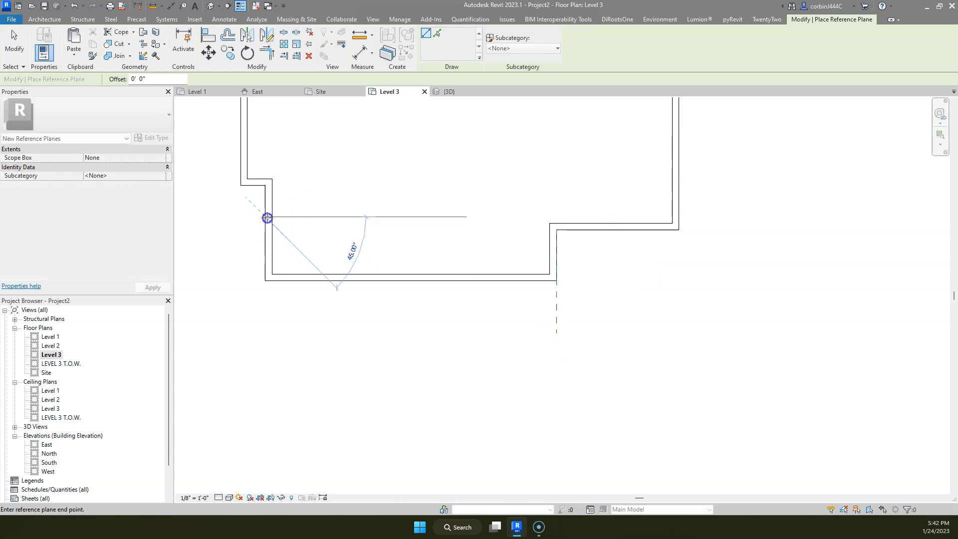
{"action": "left_click", "coordinate": [265, 324]}
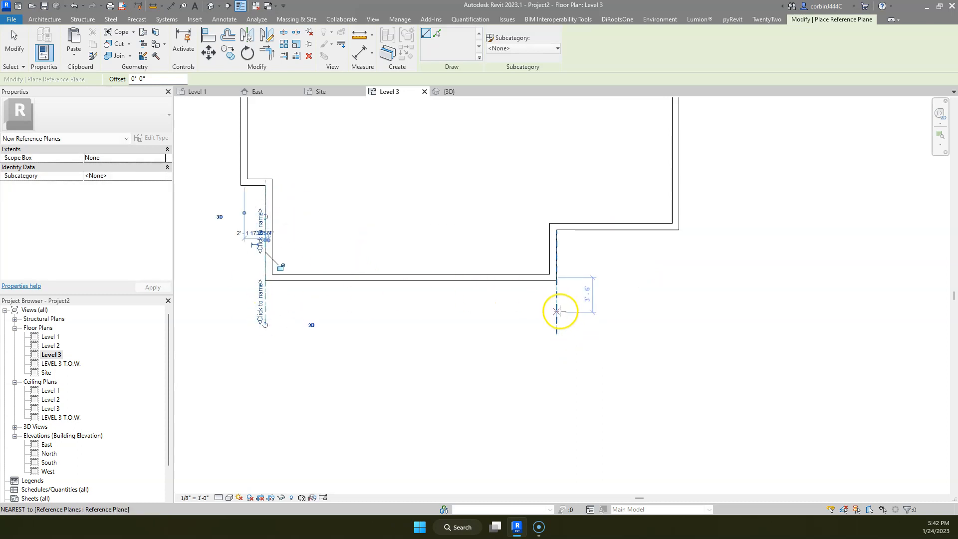
{"action": "left_click", "coordinate": [557, 306]}
{"action": "left_click", "coordinate": [17, 47]}
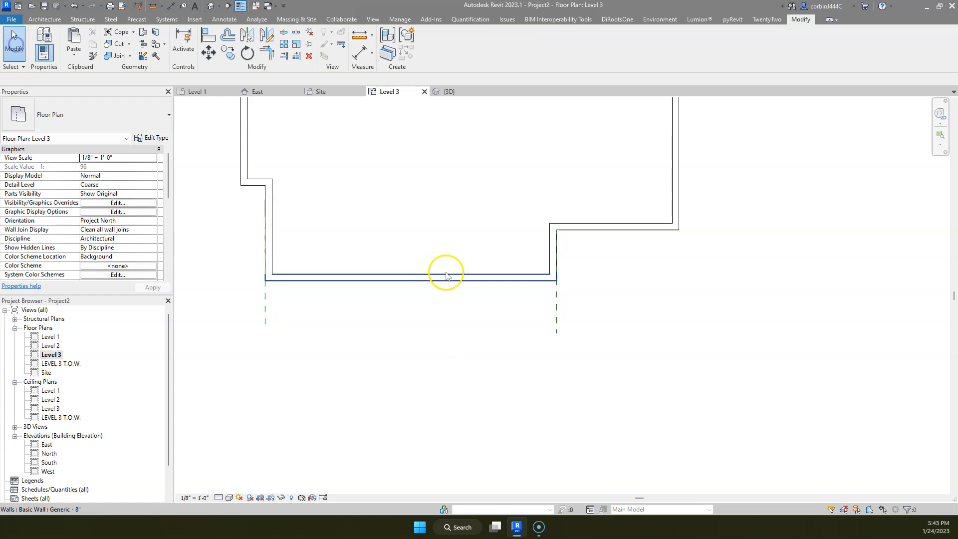
- Copy the east reference plane westward twice, at successive distances of 5' 9" and 21' 4"
{"action": "left_click", "coordinate": [557, 314]}
{"action": "left_click", "coordinate": [228, 52]}
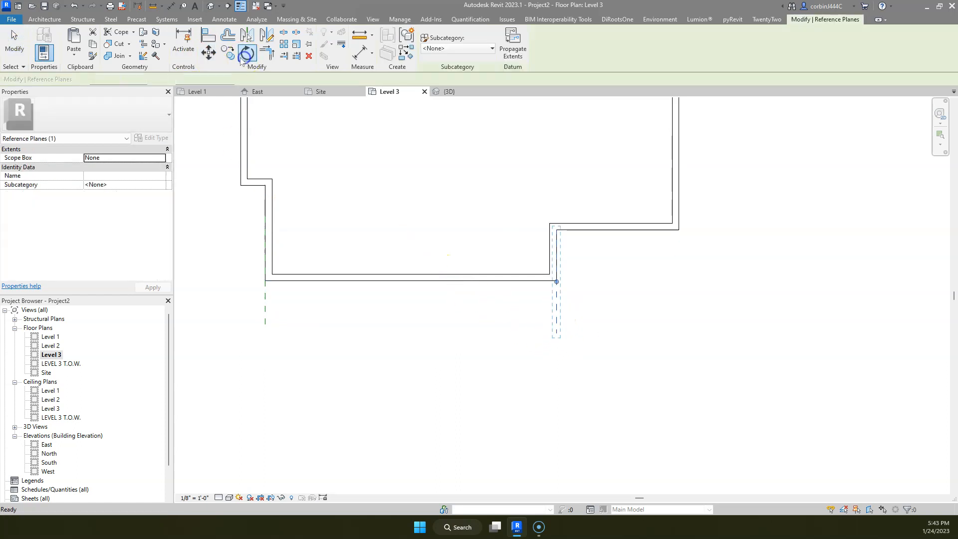
{"action": "left_click", "coordinate": [556, 306]}
{"action": "type", "text": "5 9"}
{"action": "key", "text": "Return"}
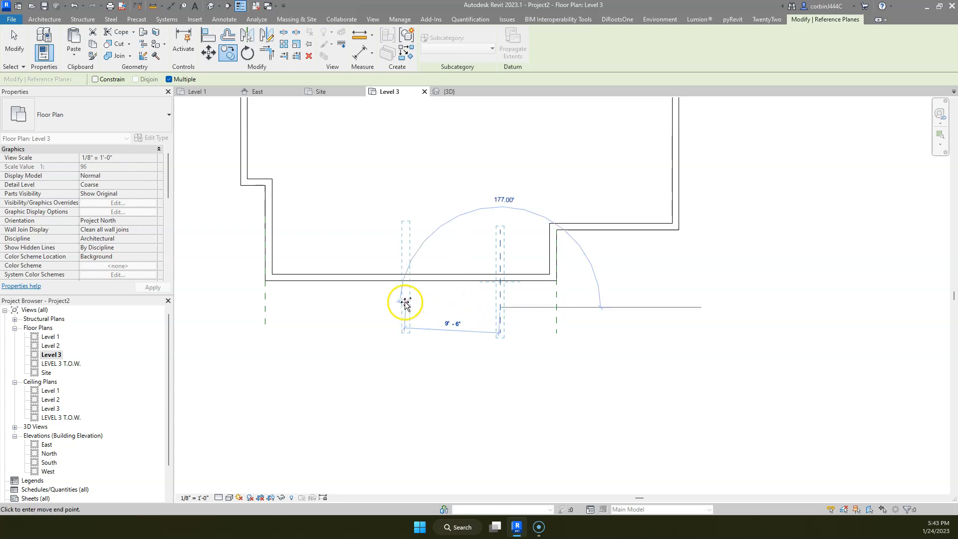
{"action": "key", "text": "Return"}
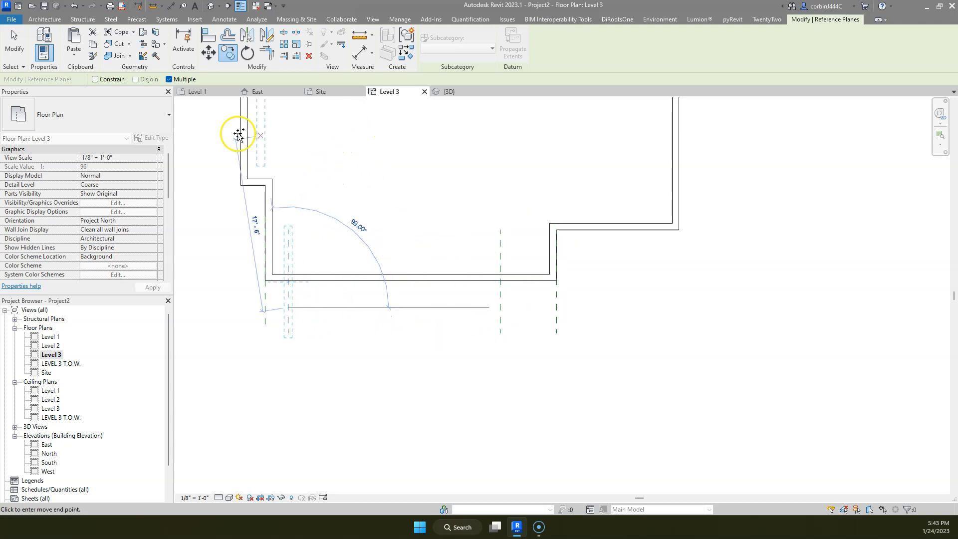
{"action": "left_click", "coordinate": [15, 50]}
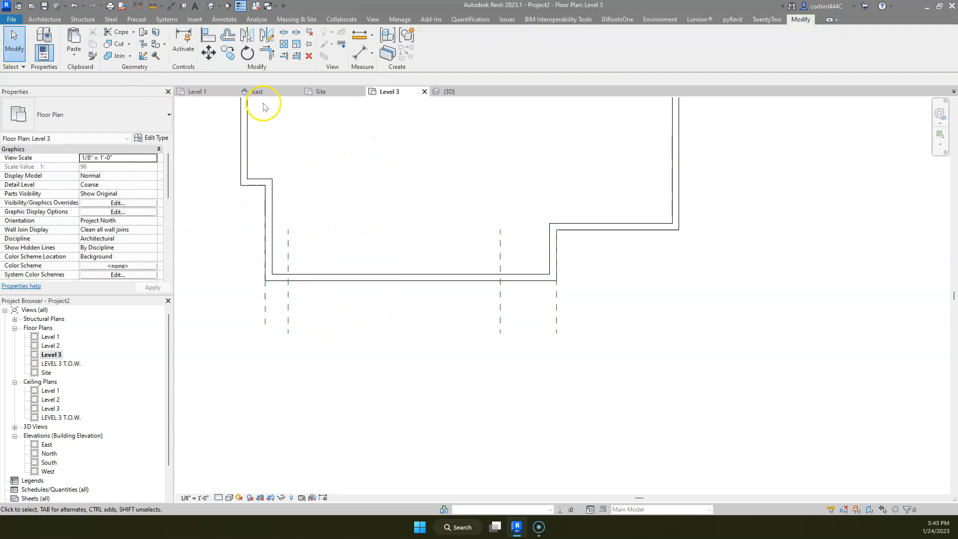
- Examine the CAD south elevation and roof plan on the Site plan, and view the south projection in the 3D model
{"action": "left_click", "coordinate": [334, 96]}
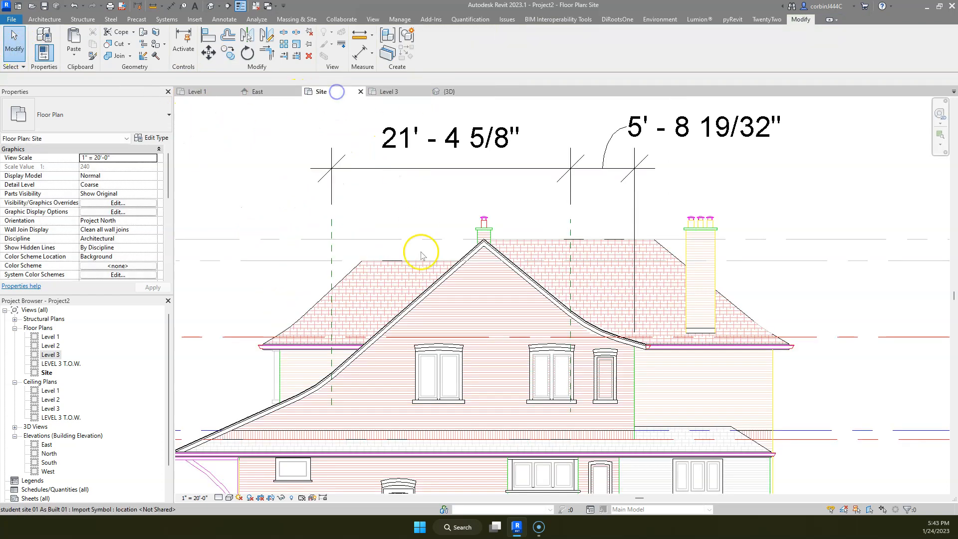
{"action": "scroll", "coordinate": [357, 395], "scroll_direction": "up", "scroll_amount": 2}
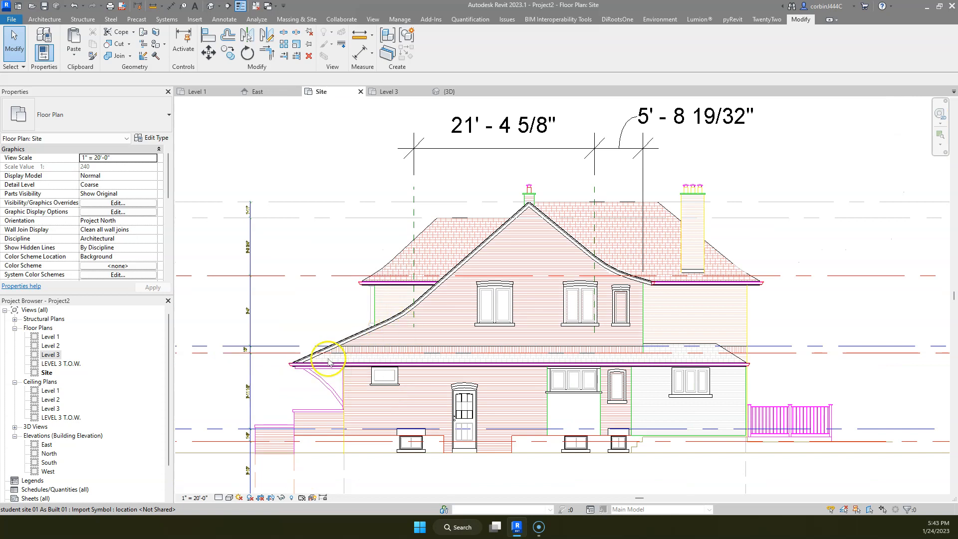
{"action": "scroll", "coordinate": [356, 405], "scroll_direction": "down", "scroll_amount": 4}
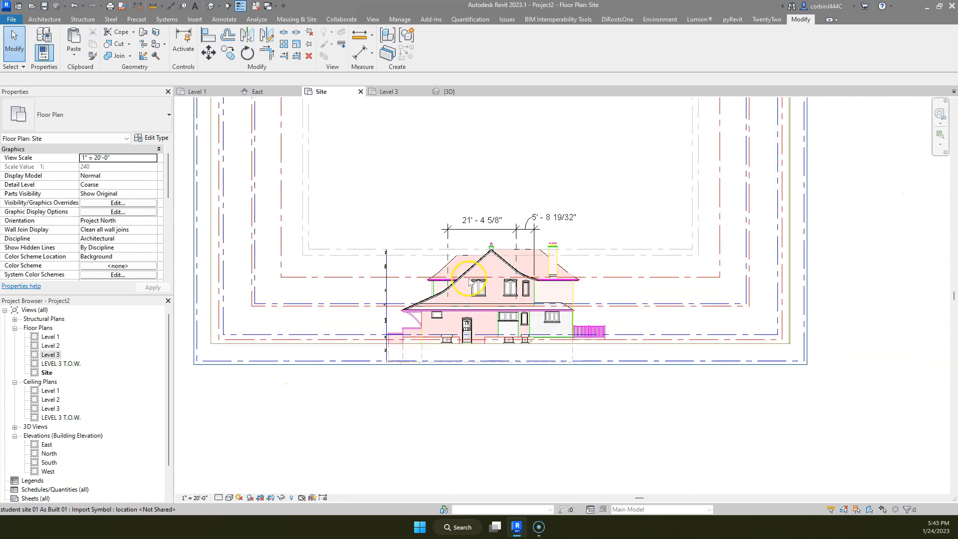
{"action": "scroll", "coordinate": [456, 250], "scroll_direction": "up", "scroll_amount": 3}
{"action": "scroll", "coordinate": [436, 299], "scroll_direction": "up", "scroll_amount": 3}
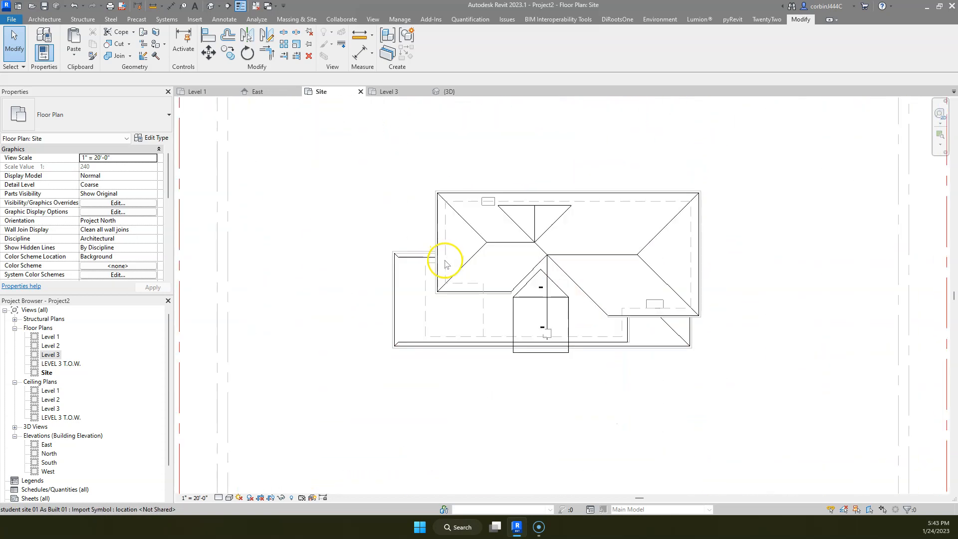
{"action": "scroll", "coordinate": [443, 306], "scroll_direction": "down", "scroll_amount": 3}
{"action": "scroll", "coordinate": [436, 322], "scroll_direction": "up", "scroll_amount": 2}
{"action": "scroll", "coordinate": [435, 322], "scroll_direction": "down", "scroll_amount": 4}
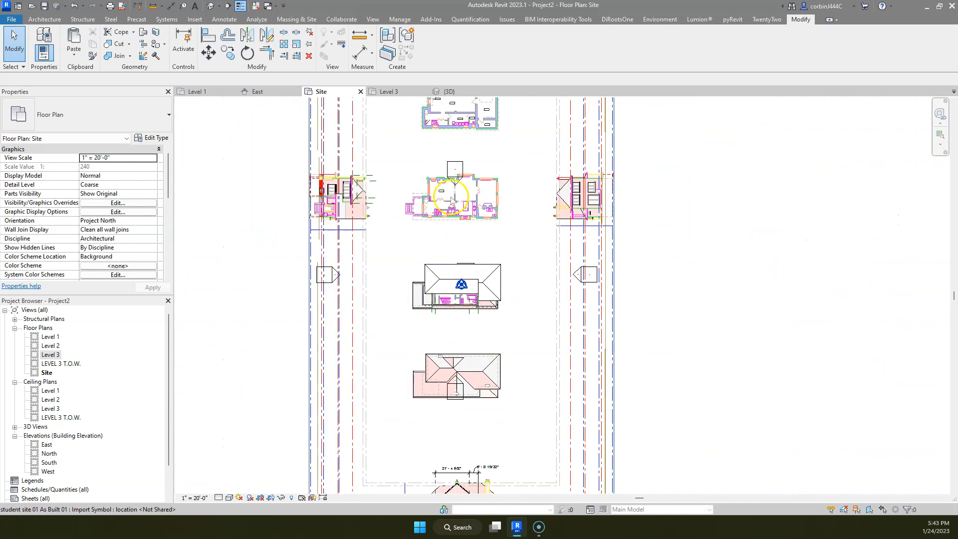
{"action": "scroll", "coordinate": [435, 120], "scroll_direction": "up", "scroll_amount": 4}
{"action": "scroll", "coordinate": [434, 118], "scroll_direction": "down", "scroll_amount": 4}
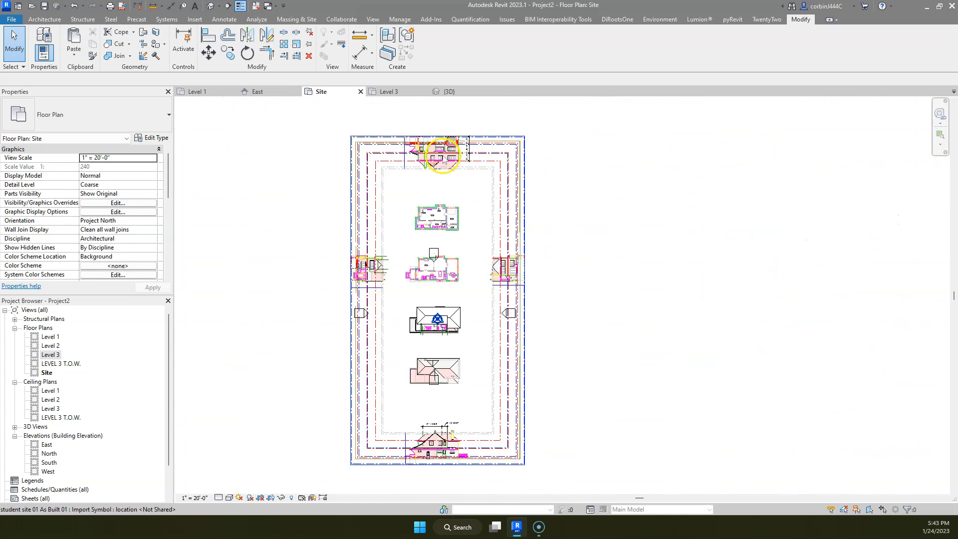
{"action": "left_click", "coordinate": [450, 91]}
{"action": "middle_click_drag", "start_coordinate": [613, 252], "coordinate": [792, 303], "text": "shift"}
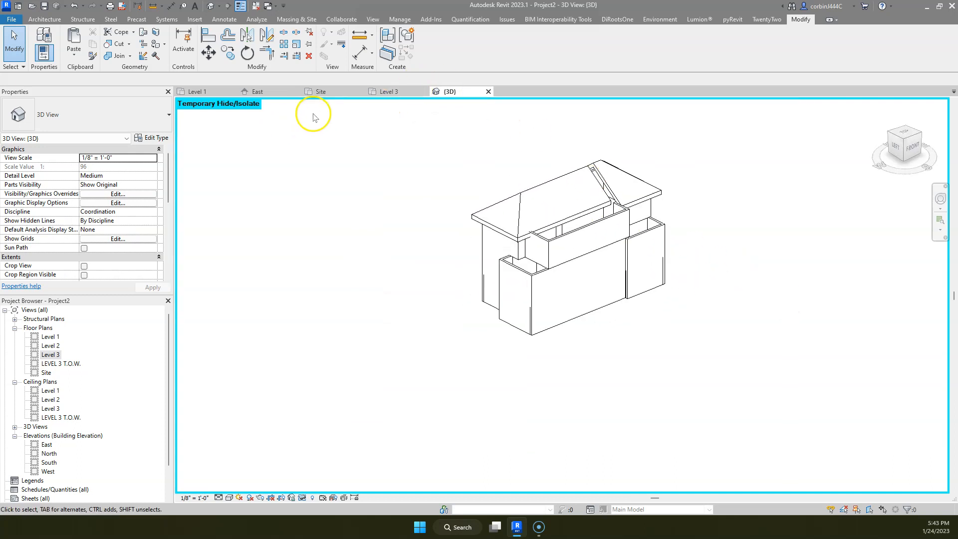
{"action": "left_click", "coordinate": [204, 92]}
- Sketch a rectangular roof footprint on Level 3, 21' 4" wide between the inner reference planes, extending north from the south wall's outer face
{"action": "left_click", "coordinate": [379, 93]}
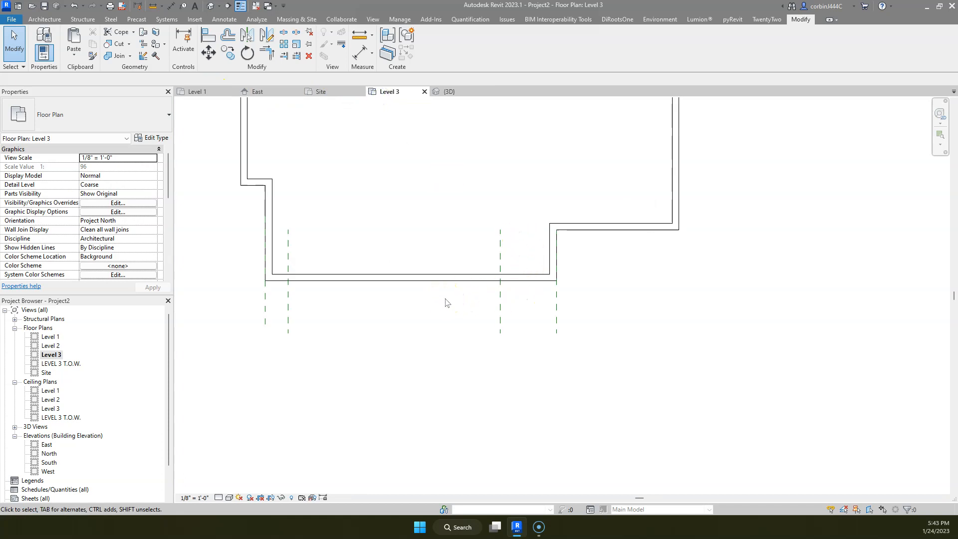
{"action": "left_click", "coordinate": [45, 19]}
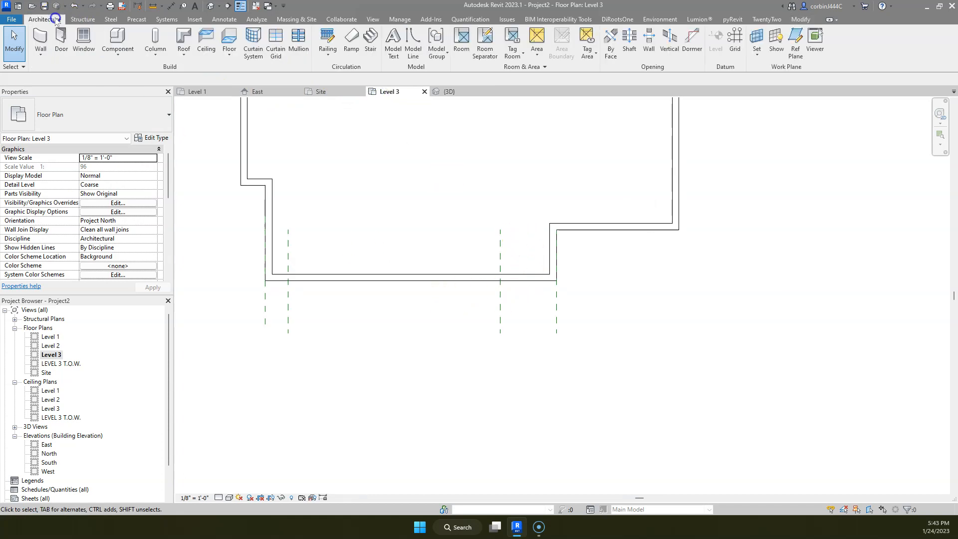
{"action": "left_click", "coordinate": [184, 39]}
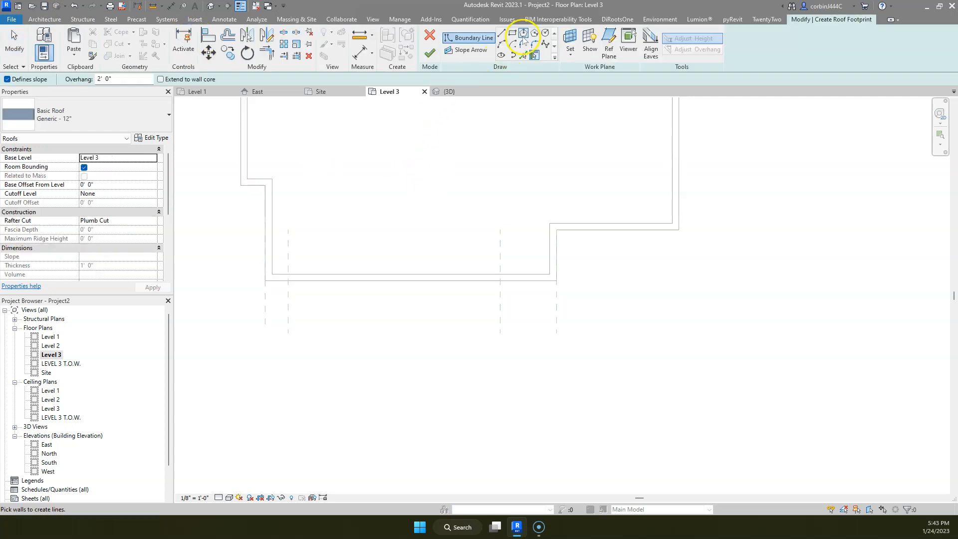
{"action": "left_click", "coordinate": [513, 33]}
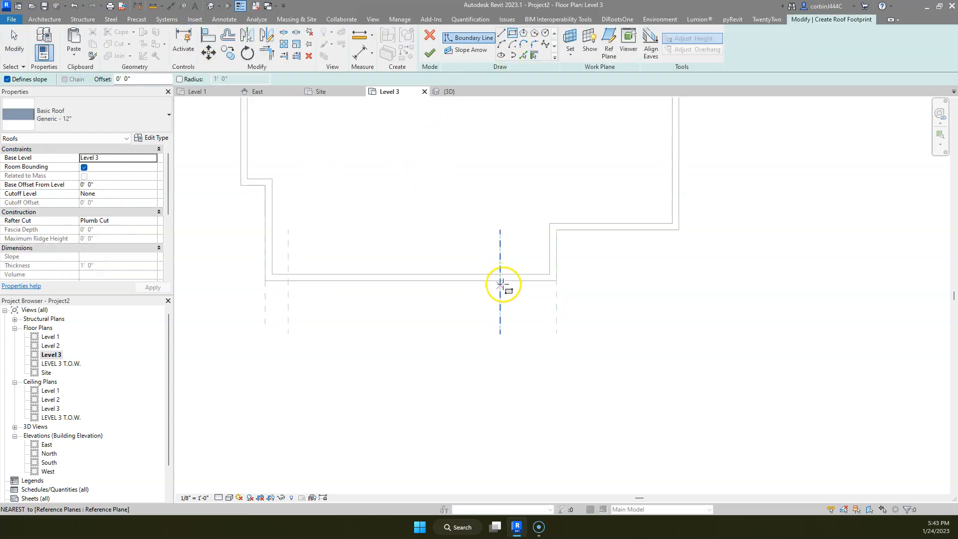
{"action": "left_click", "coordinate": [501, 281]}
{"action": "left_click", "coordinate": [286, 199]}
{"action": "key", "text": "Escape"}
- Remove the slope definition from the footprint's north and south edges and finish the roof
{"action": "left_click_drag", "start_coordinate": [415, 364], "coordinate": [357, 134]}
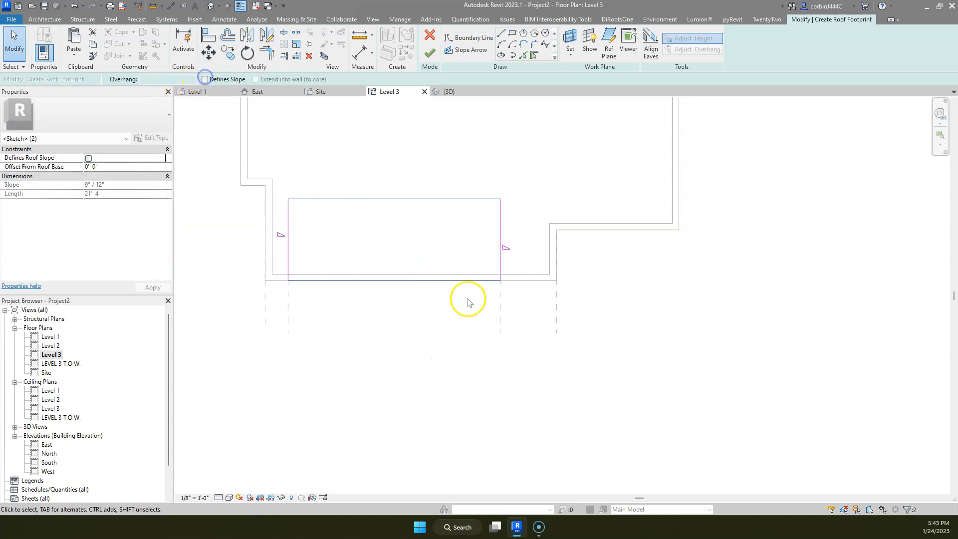
{"action": "left_click", "coordinate": [466, 303]}
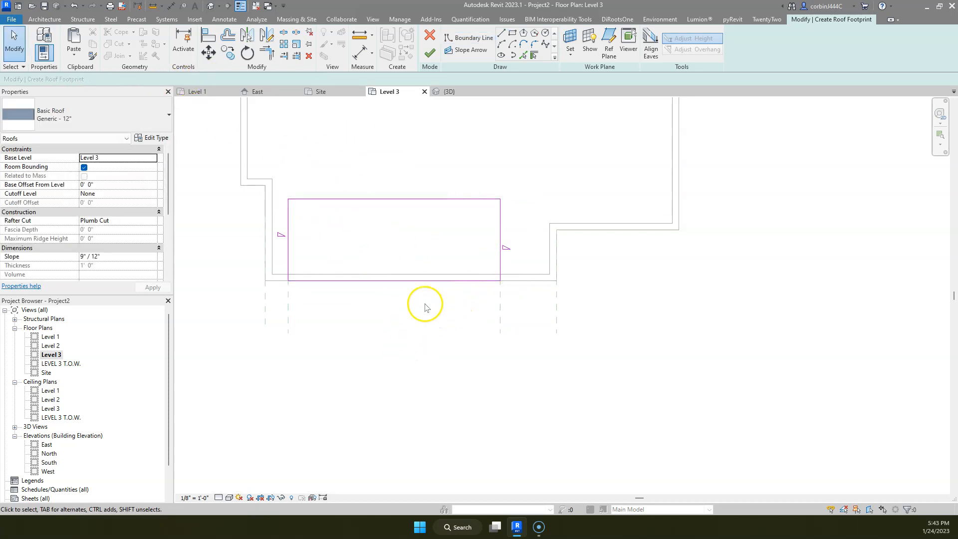
{"action": "left_click", "coordinate": [430, 53]}
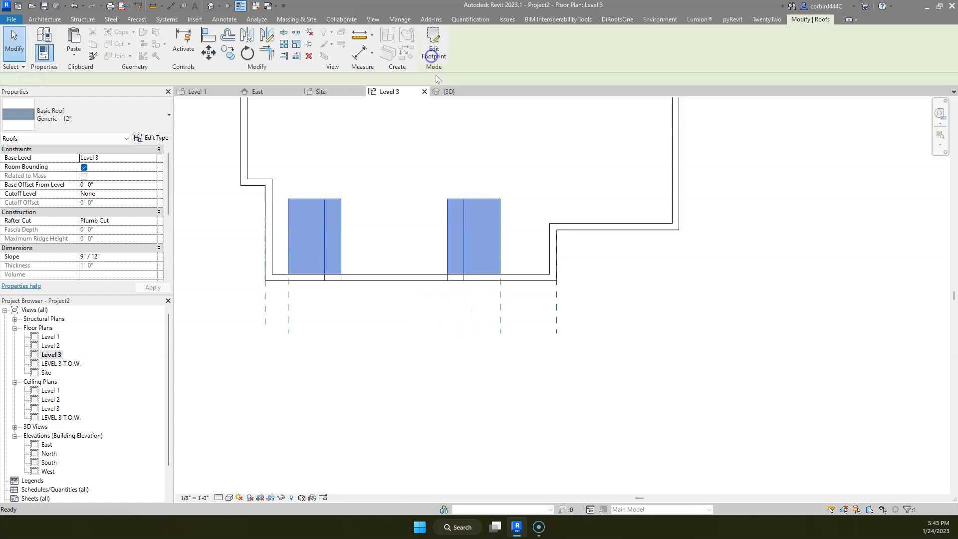
- On the Site plan's south elevation, draw a horizontal reference plane westward from the point where the gable's west slope begins to curve
{"action": "left_click", "coordinate": [260, 93]}
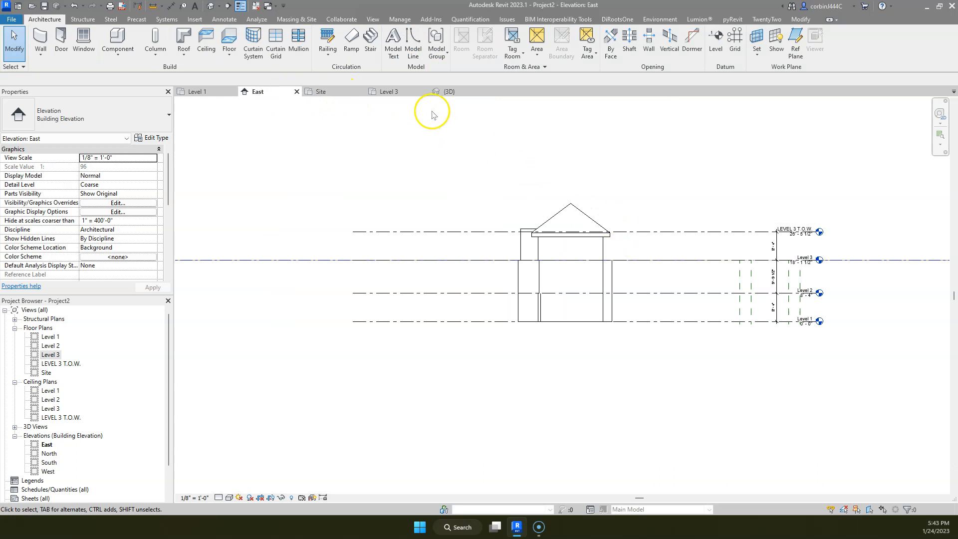
{"action": "left_click", "coordinate": [330, 92]}
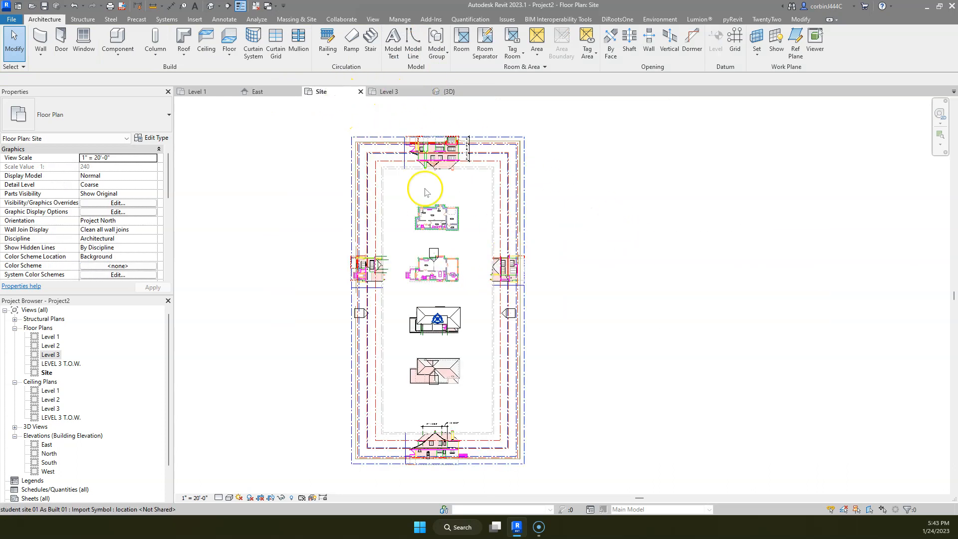
{"action": "scroll", "coordinate": [438, 479], "scroll_direction": "up", "scroll_amount": 6}
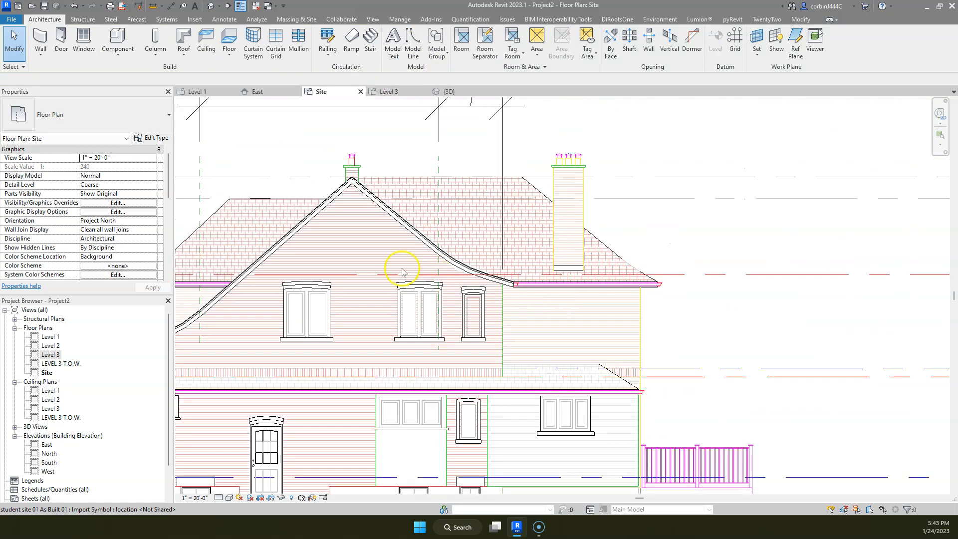
{"action": "scroll", "coordinate": [649, 282], "scroll_direction": "down", "scroll_amount": 1}
{"action": "scroll", "coordinate": [318, 279], "scroll_direction": "up", "scroll_amount": 1}
{"action": "key", "text": "r"}
{"action": "key", "text": "p"}
{"action": "scroll", "coordinate": [564, 286], "scroll_direction": "down", "scroll_amount": 1}
{"action": "scroll", "coordinate": [316, 308], "scroll_direction": "up", "scroll_amount": 2}
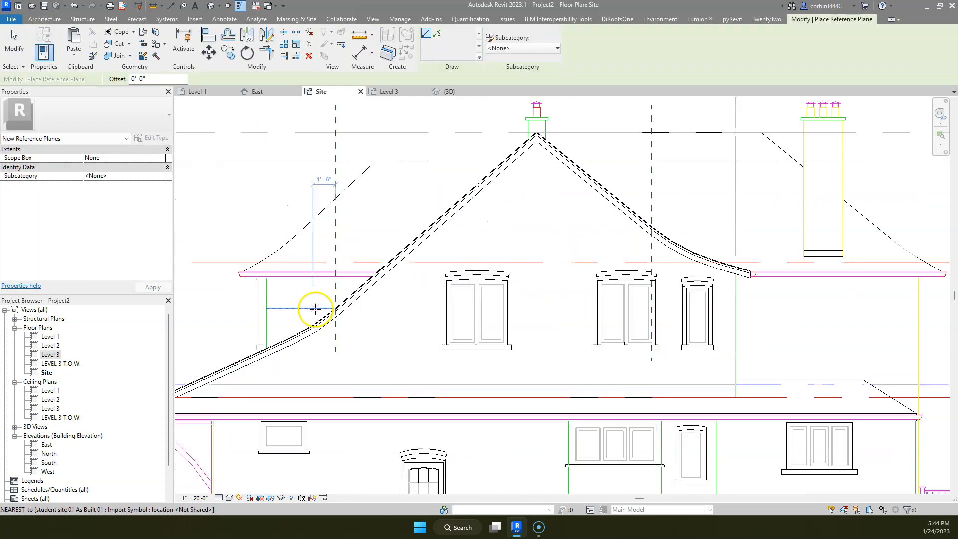
{"action": "scroll", "coordinate": [355, 314], "scroll_direction": "up", "scroll_amount": 2}
{"action": "left_click", "coordinate": [358, 306]}
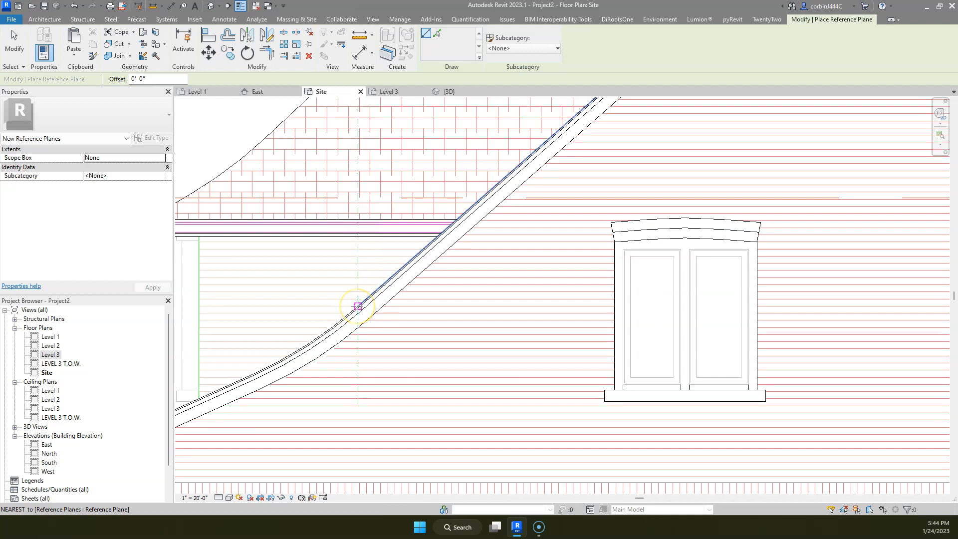
{"action": "left_click", "coordinate": [252, 305]}
{"action": "key", "text": "Escape"}
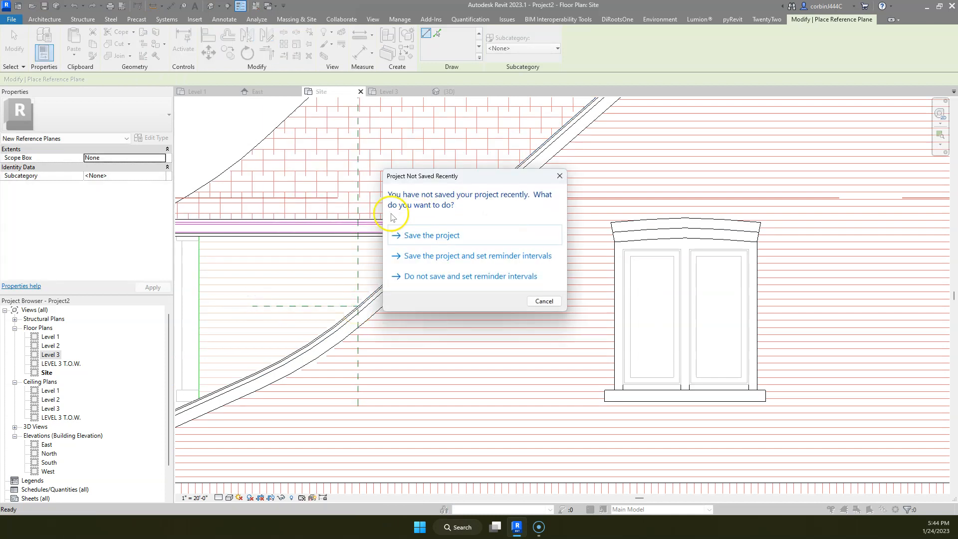
{"action": "key", "text": "Escape"}
- Add an aligned vertical dimension between the new horizontal reference plane and the red dashed level line near the eaves
{"action": "left_click", "coordinate": [168, 7]}
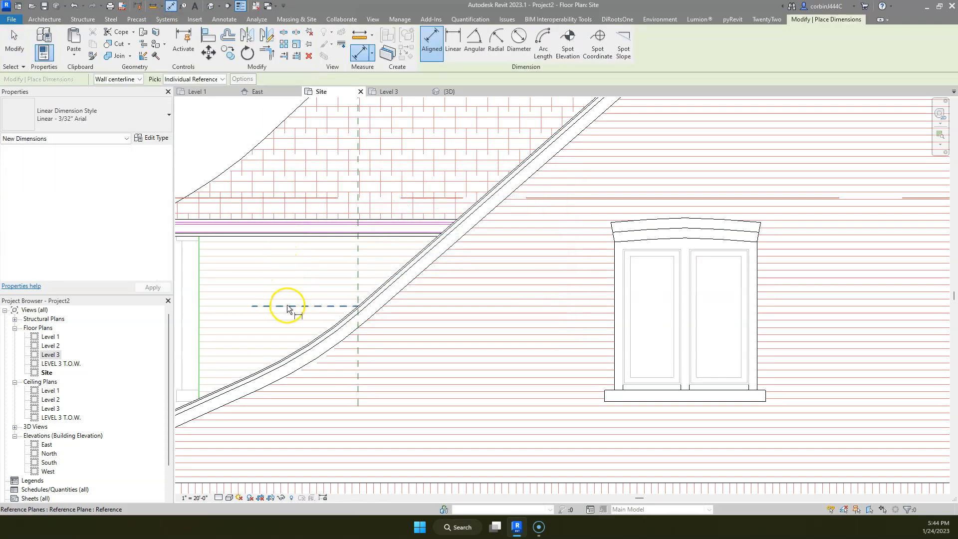
{"action": "scroll", "coordinate": [494, 182], "scroll_direction": "down", "scroll_amount": 2}
{"action": "left_click", "coordinate": [248, 191]}
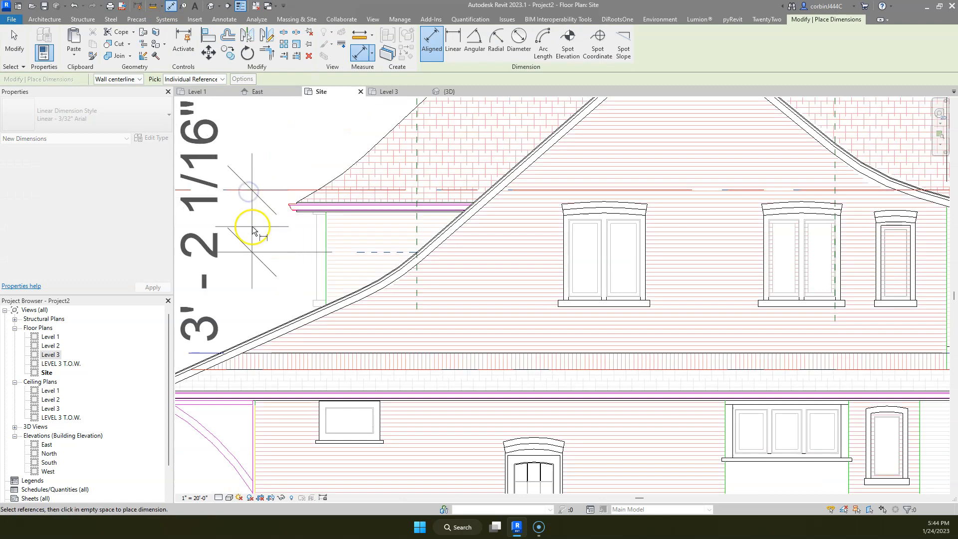
- Add an aligned vertical dimension between the start of the gable's east slope curve and the red dashed level line
{"action": "scroll", "coordinate": [252, 215], "scroll_direction": "down", "scroll_amount": 3}
{"action": "scroll", "coordinate": [532, 205], "scroll_direction": "up", "scroll_amount": 4}
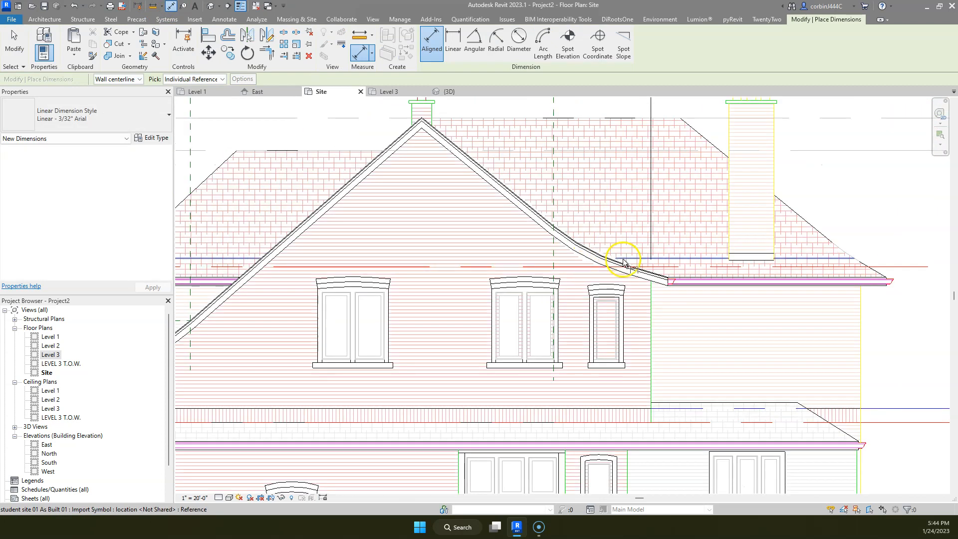
{"action": "scroll", "coordinate": [532, 205], "scroll_direction": "up", "scroll_amount": 2}
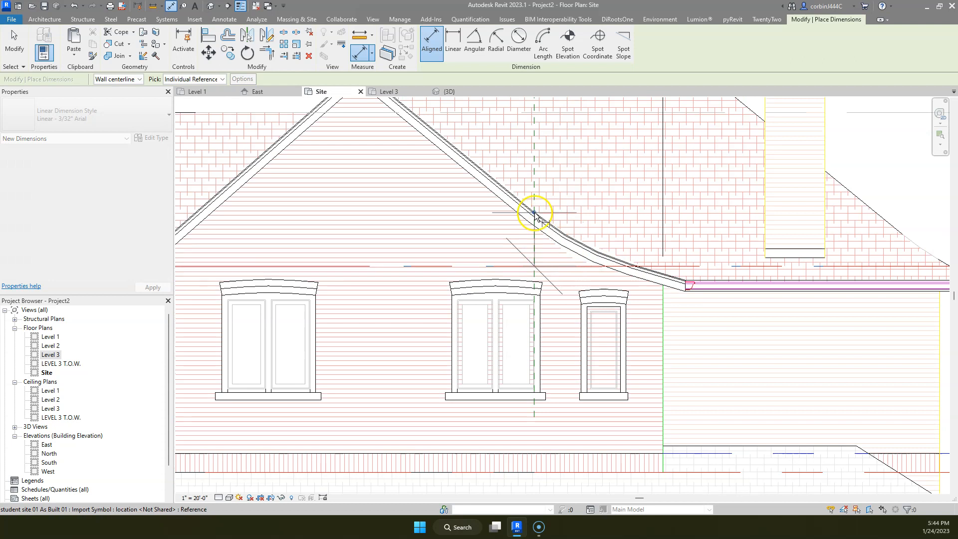
{"action": "scroll", "coordinate": [680, 216], "scroll_direction": "down", "scroll_amount": 1}
{"action": "scroll", "coordinate": [688, 250], "scroll_direction": "down", "scroll_amount": 1}
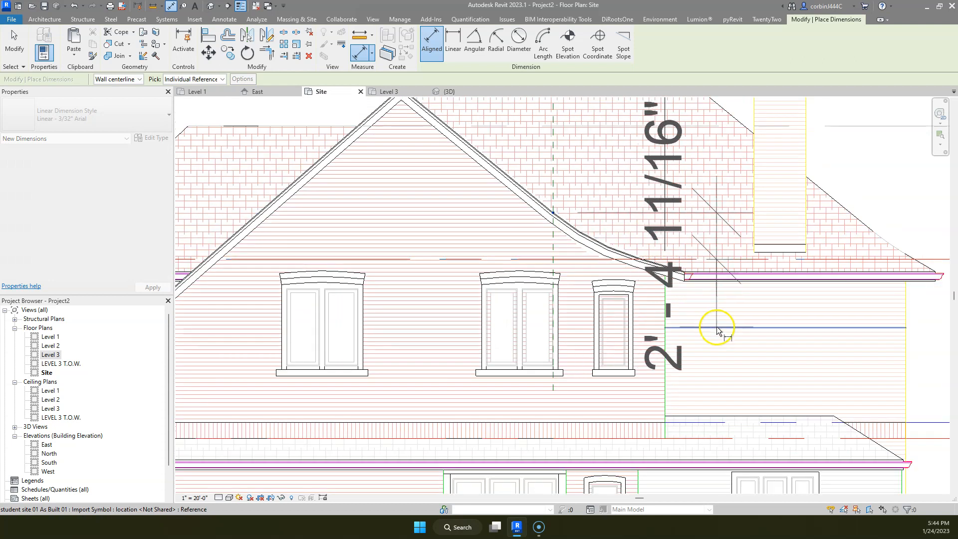
{"action": "scroll", "coordinate": [719, 364], "scroll_direction": "down", "scroll_amount": 2}
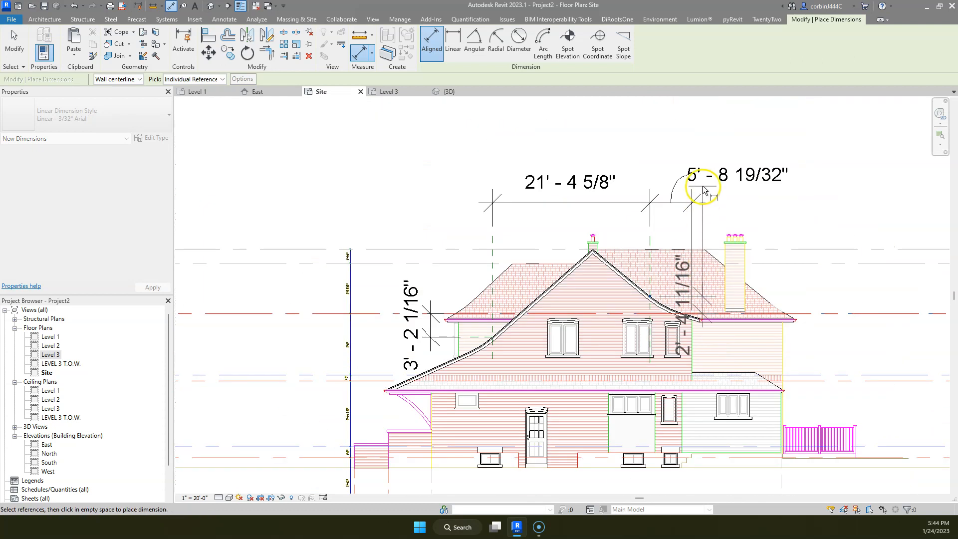
{"action": "left_click", "coordinate": [722, 203]}
{"action": "key", "text": "Escape"}
{"action": "key", "text": "Escape"}
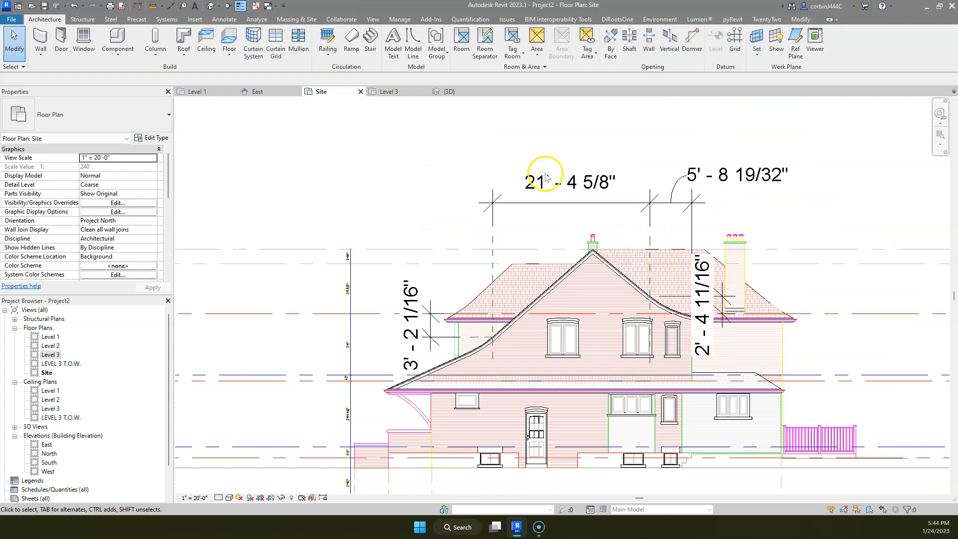
- Set the south gable roof's base level to LEVEL 3 T.O.W
{"action": "left_click", "coordinate": [391, 92]}
{"action": "left_click", "coordinate": [457, 257]}
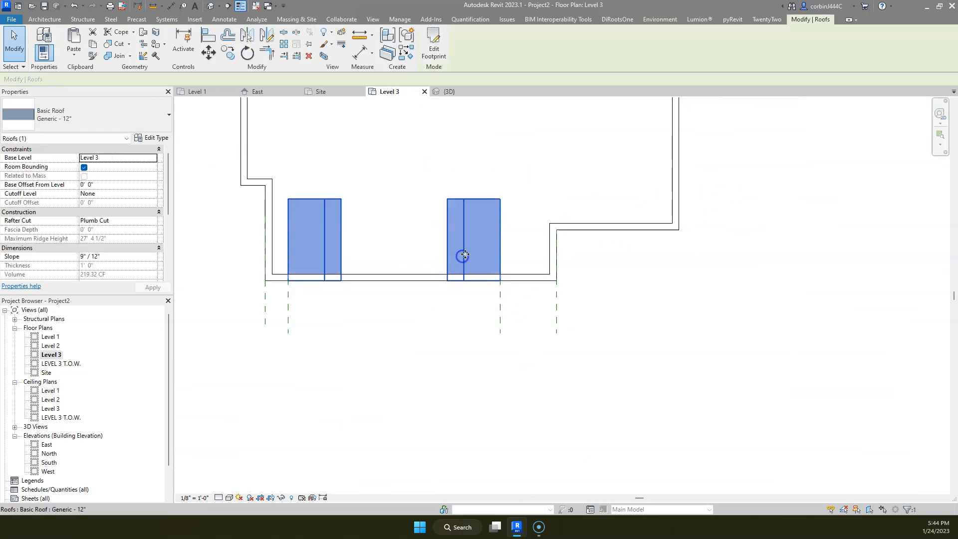
{"action": "left_click", "coordinate": [451, 92]}
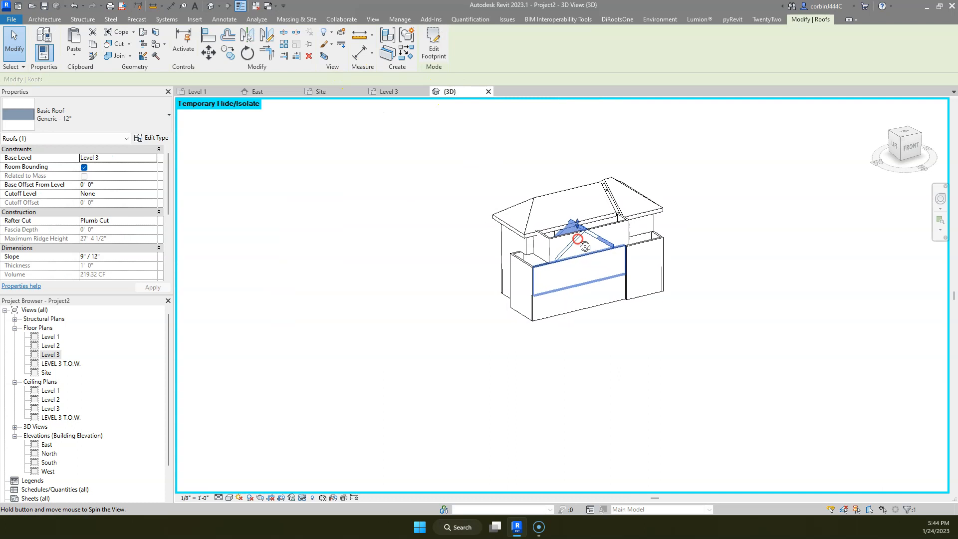
{"action": "left_click", "coordinate": [156, 157]}
{"action": "left_click", "coordinate": [112, 185]}
{"action": "scroll", "coordinate": [607, 217], "scroll_direction": "up", "scroll_amount": 3}
- Edit the gable roof's footprint and set the east edge's offset from roof base to 2' 4"
{"action": "left_click", "coordinate": [453, 58]}
{"action": "scroll", "coordinate": [601, 229], "scroll_direction": "up", "scroll_amount": 1}
{"action": "left_click", "coordinate": [607, 226]}
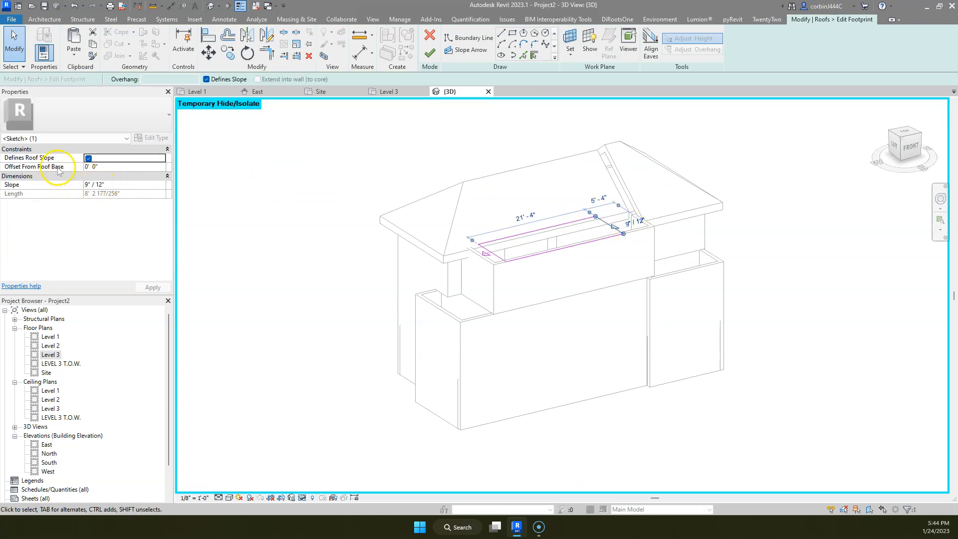
{"action": "left_click", "coordinate": [129, 166]}
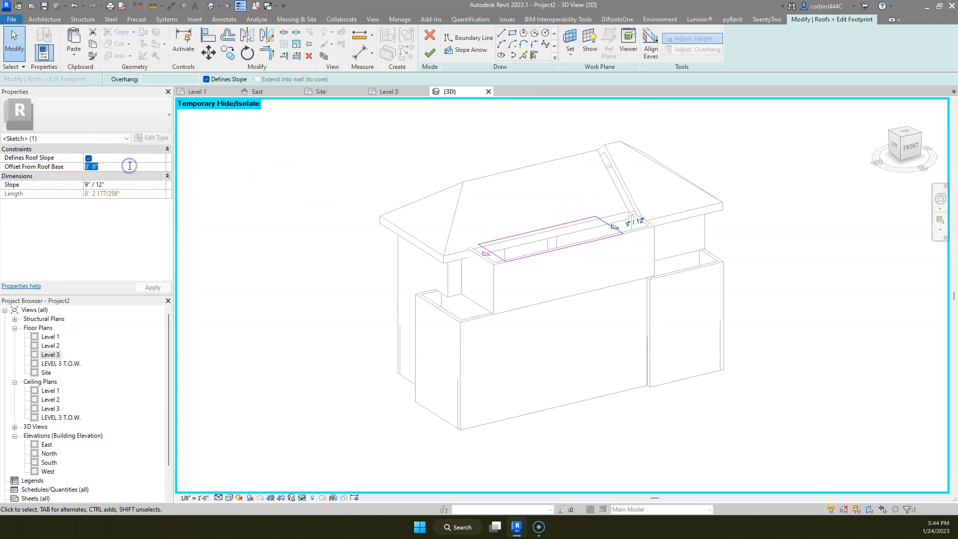
- Set the west edge's offset from roof base to -3' 2", as dimensioned on the Site plan's elevation, and finish the roof
{"action": "left_click", "coordinate": [488, 253]}
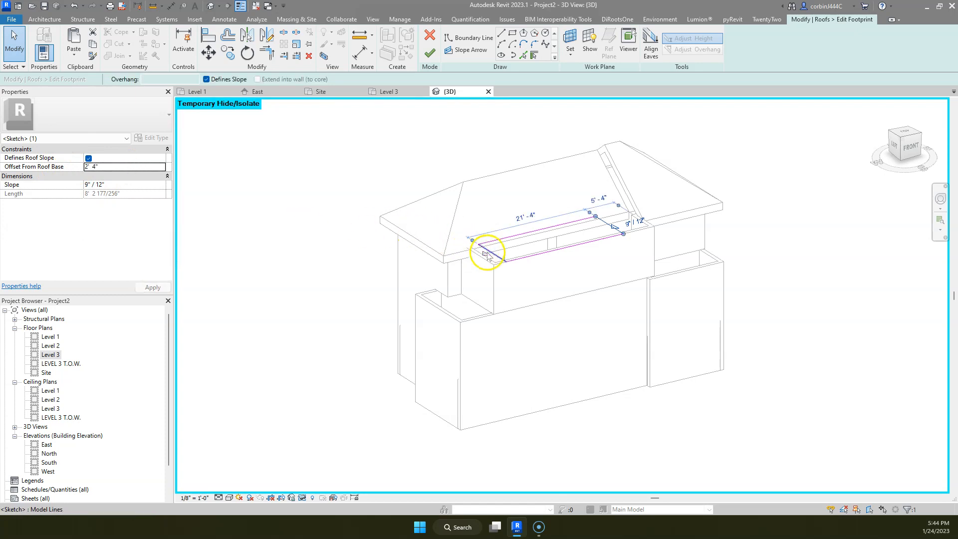
{"action": "left_click", "coordinate": [321, 92]}
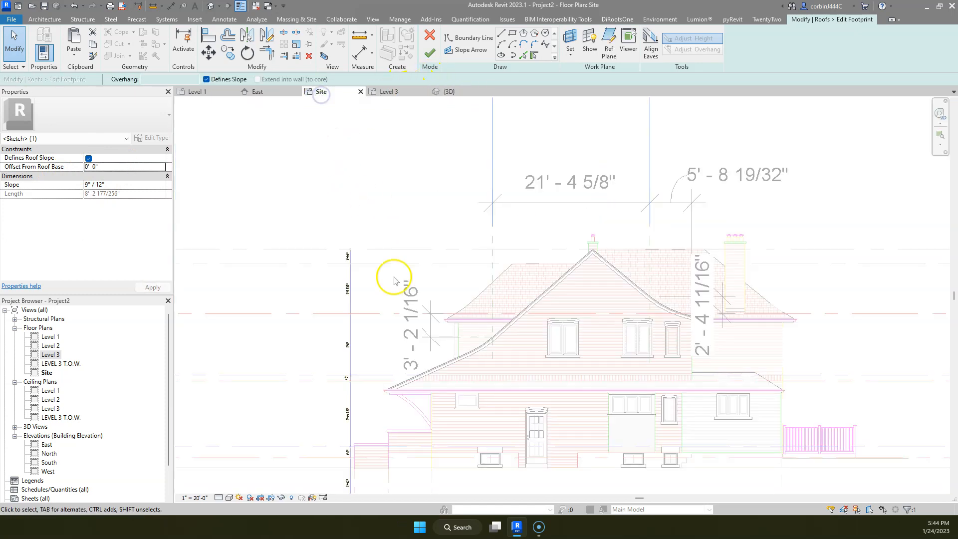
{"action": "left_click", "coordinate": [464, 94]}
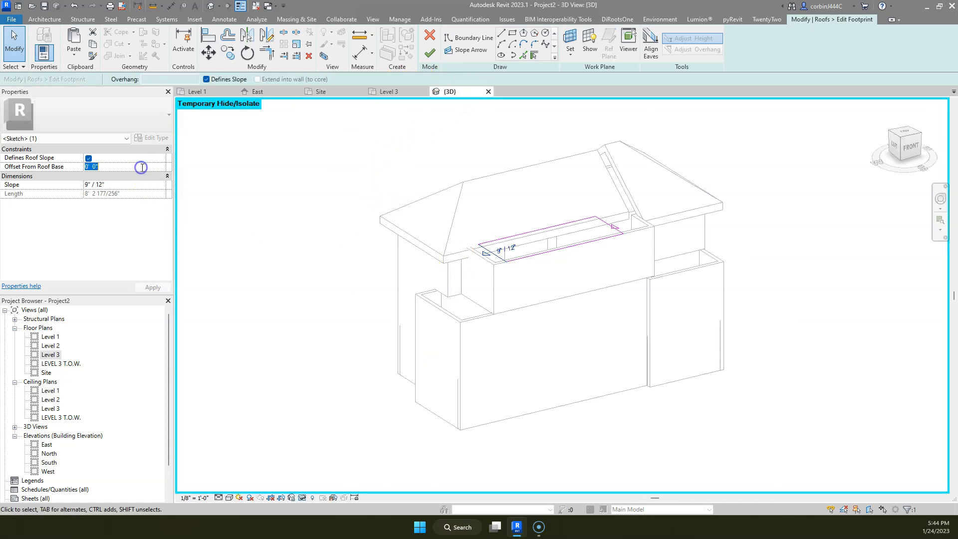
{"action": "left_click", "coordinate": [272, 140]}
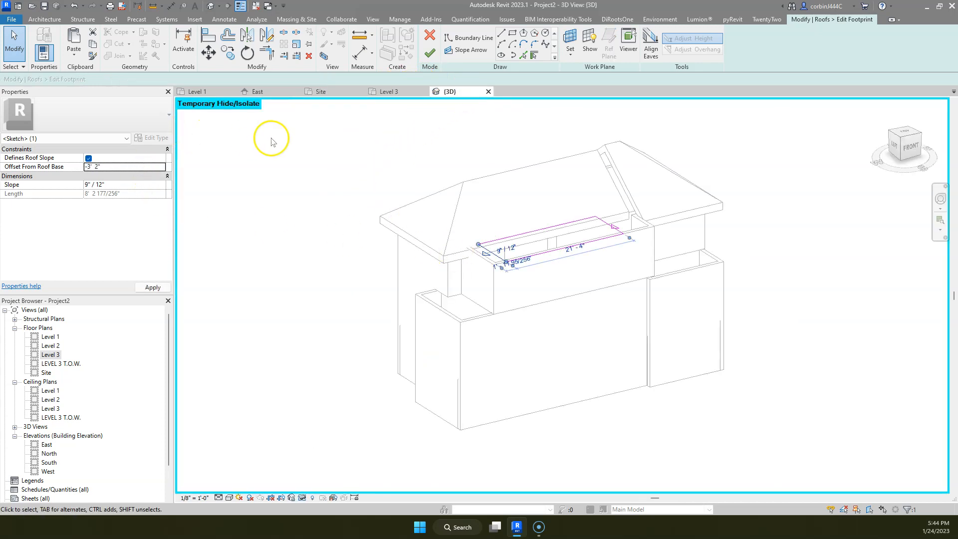
{"action": "left_click", "coordinate": [430, 56]}
{"action": "middle_click_drag", "start_coordinate": [717, 229], "coordinate": [735, 220], "text": "shift"}
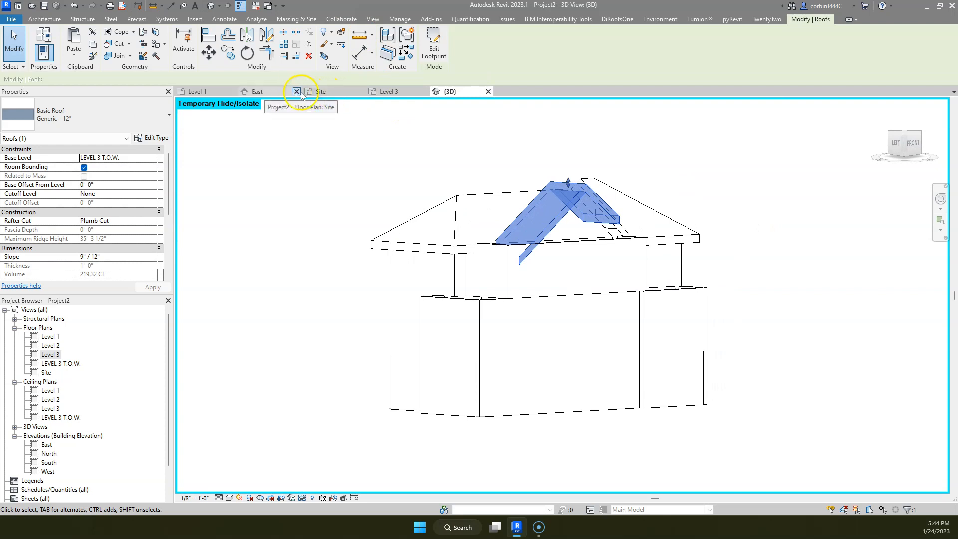
- On the Site plan, extend the gable roof's north footprint edge northward to a depth of 13' 3" and finish the roof
{"action": "left_click", "coordinate": [343, 92]}
{"action": "scroll", "coordinate": [614, 302], "scroll_direction": "up", "scroll_amount": 4}
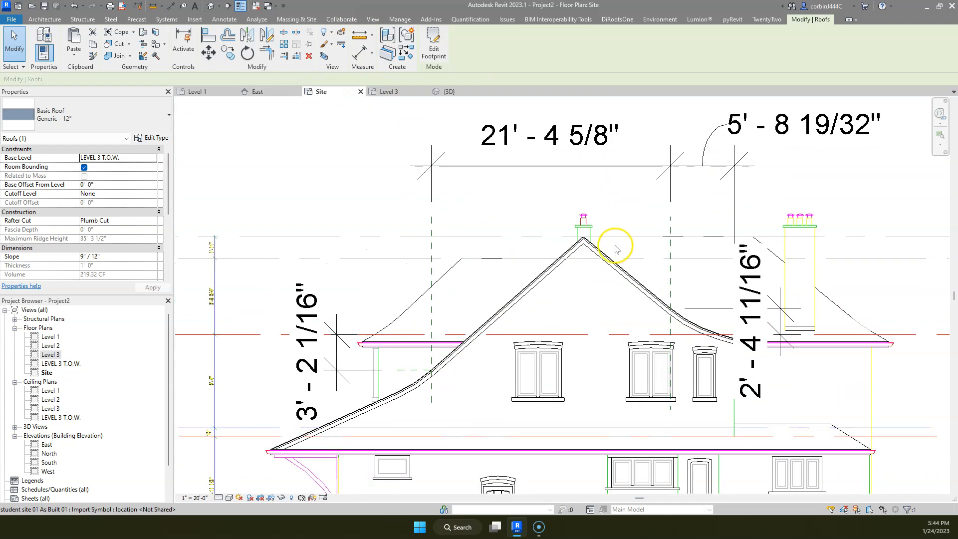
{"action": "scroll", "coordinate": [533, 245], "scroll_direction": "down", "scroll_amount": 6}
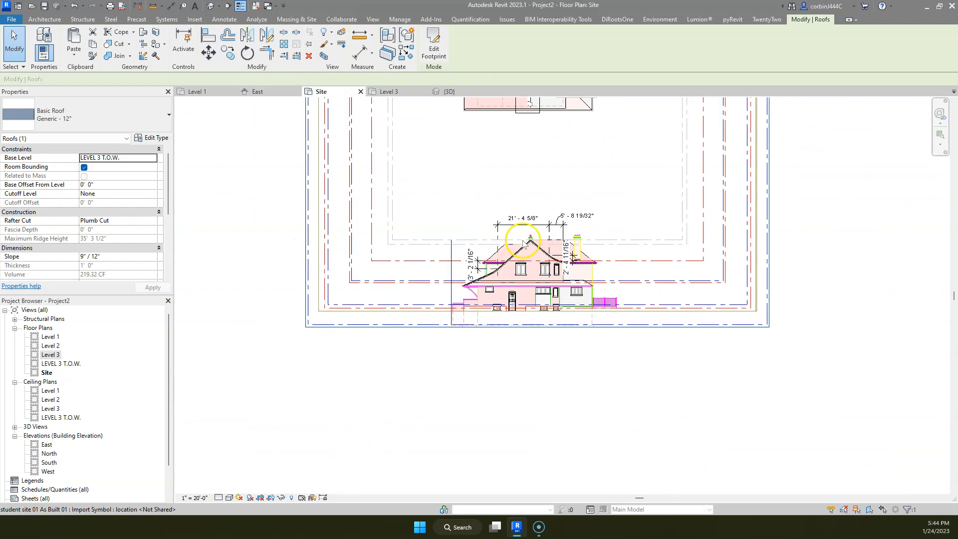
{"action": "scroll", "coordinate": [497, 135], "scroll_direction": "up", "scroll_amount": 8}
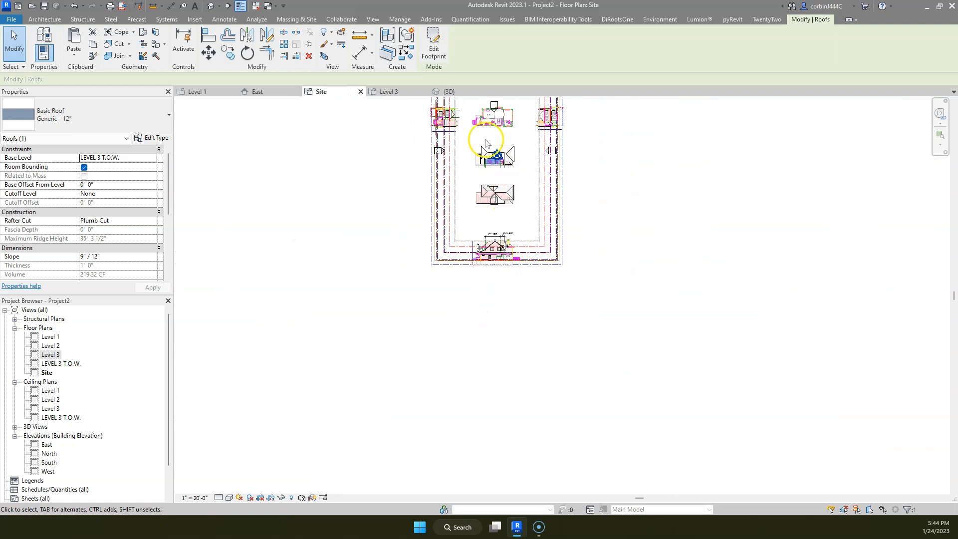
{"action": "scroll", "coordinate": [573, 236], "scroll_direction": "down", "scroll_amount": 3}
{"action": "scroll", "coordinate": [573, 237], "scroll_direction": "up", "scroll_amount": 4}
{"action": "scroll", "coordinate": [573, 235], "scroll_direction": "up", "scroll_amount": 1}
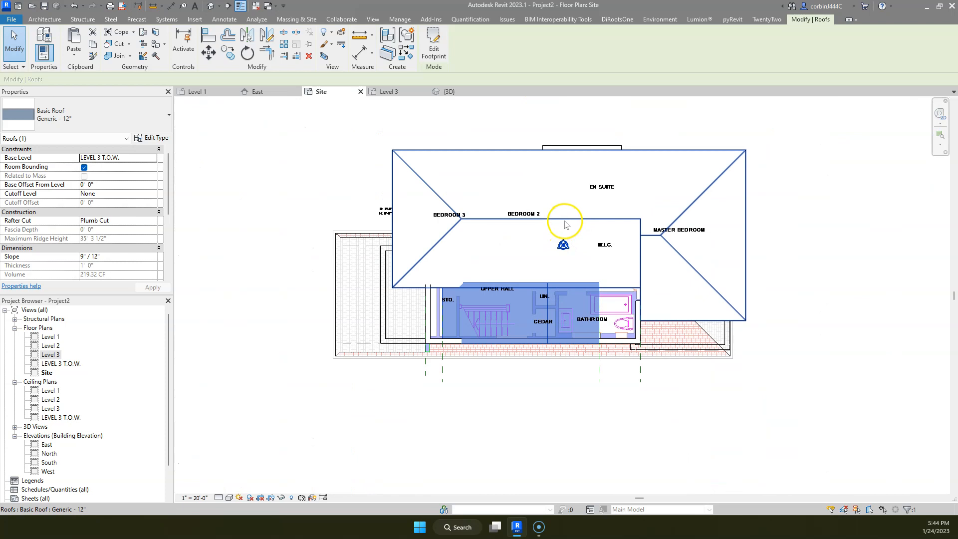
{"action": "key", "text": "Escape"}
{"action": "scroll", "coordinate": [454, 299], "scroll_direction": "up", "scroll_amount": 4}
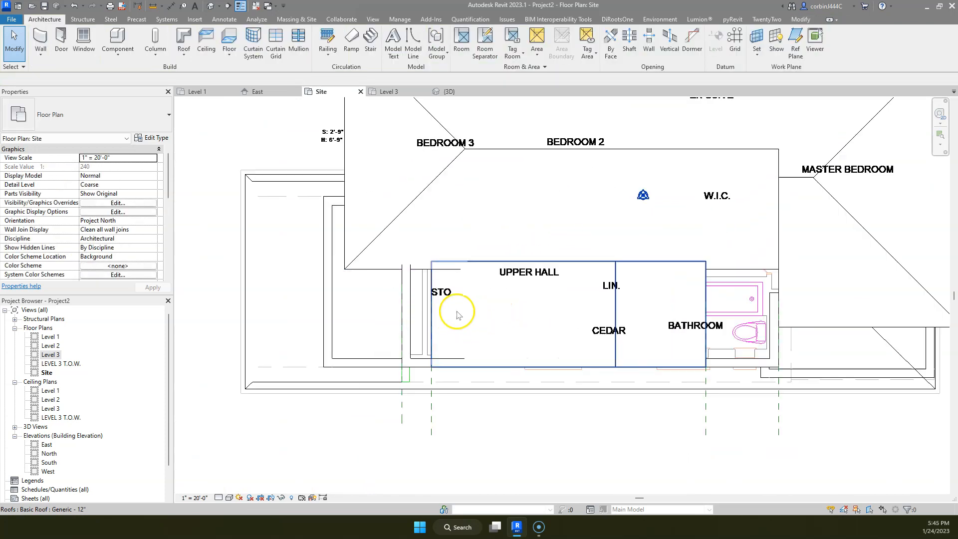
{"action": "double_click", "coordinate": [588, 261]}
{"action": "left_click_drag", "start_coordinate": [593, 266], "coordinate": [588, 196]}
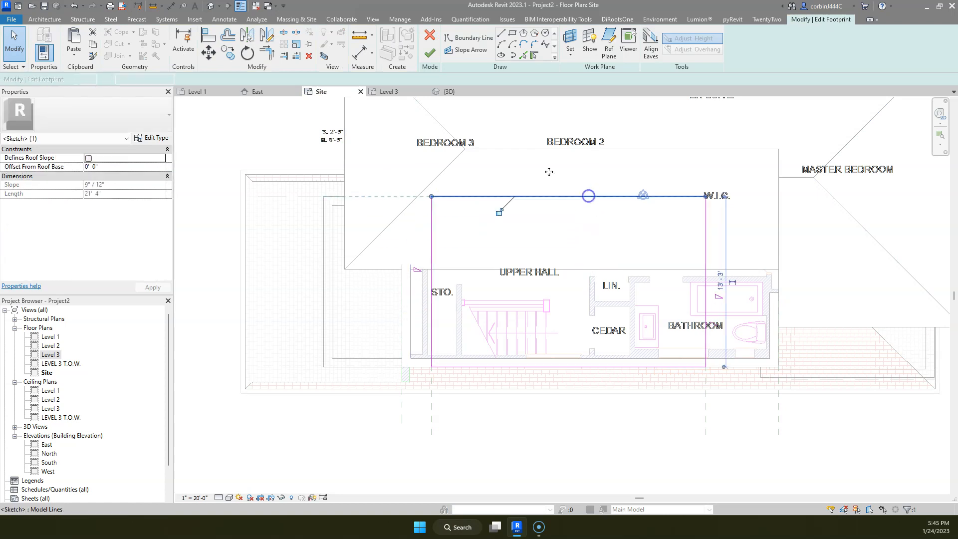
{"action": "left_click", "coordinate": [431, 53]}
{"action": "key", "text": "Escape"}
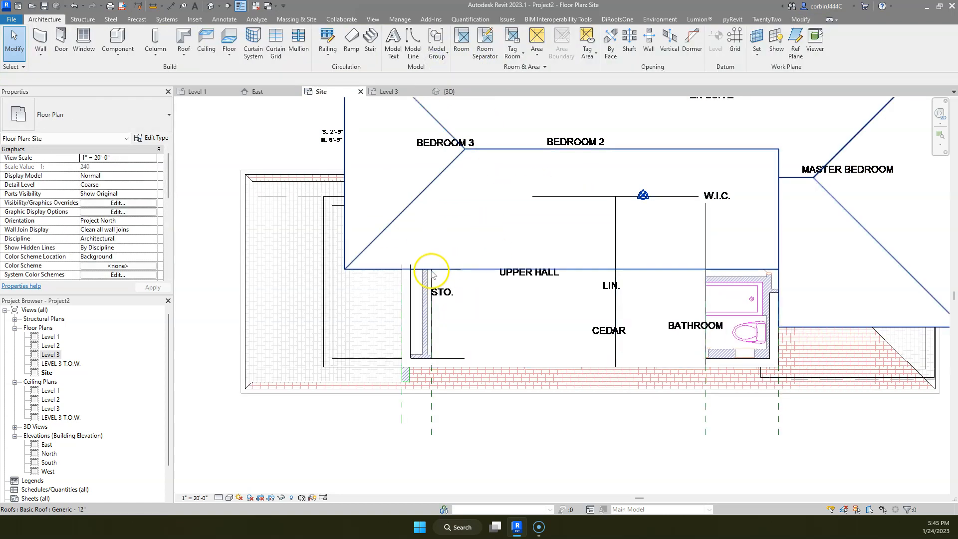
- Join the geometry of the gable roof and the main hip roof
{"action": "left_click", "coordinate": [800, 20]}
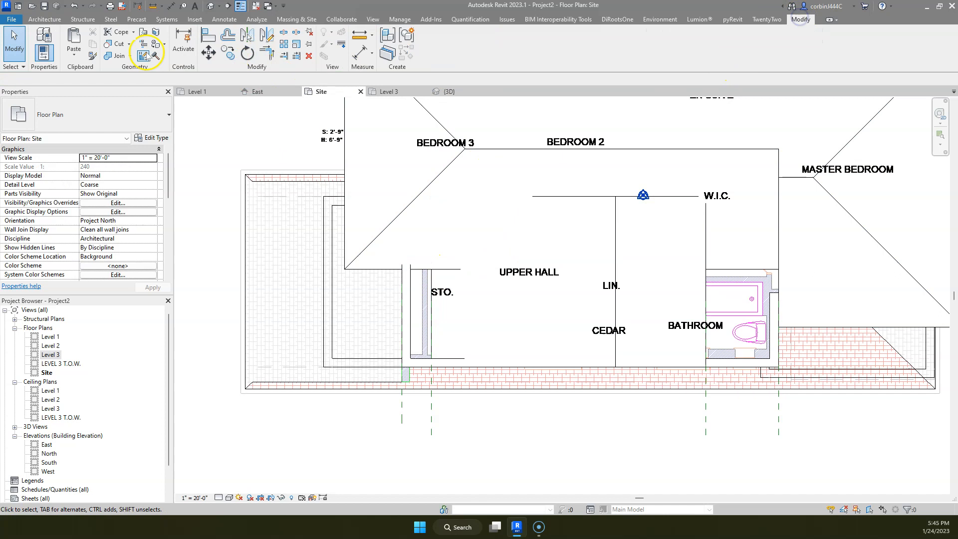
{"action": "left_click", "coordinate": [119, 57]}
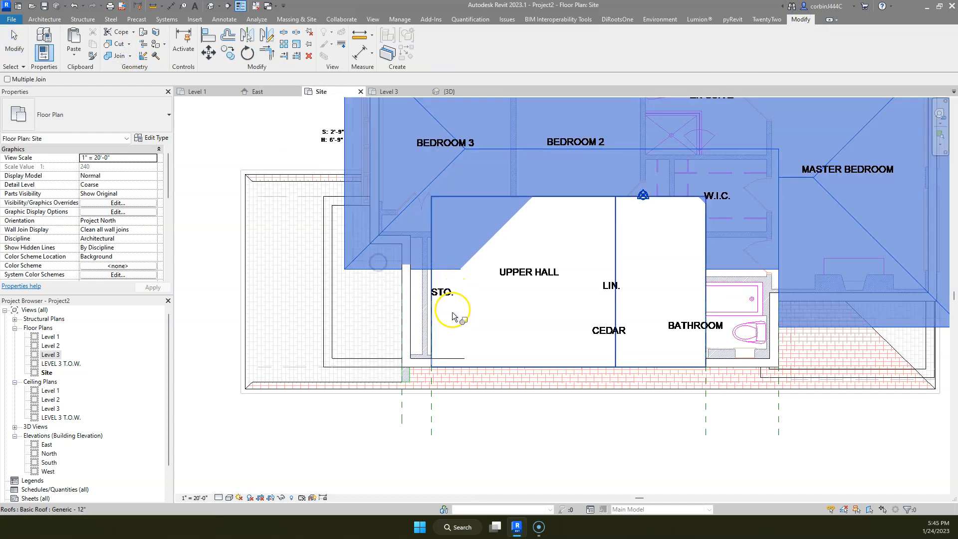
{"action": "left_click", "coordinate": [451, 309]}
{"action": "left_click", "coordinate": [455, 184]}
{"action": "key", "text": "Escape"}
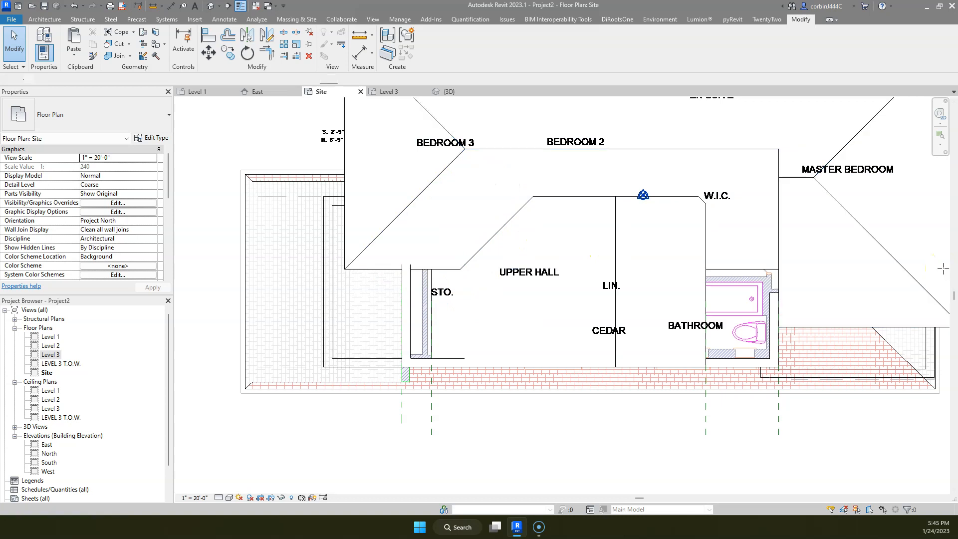
- Place two reference planes along the diagonal west and east valley lines where the gable roof meets the hip roof
{"action": "left_click", "coordinate": [407, 52]}
{"action": "left_click", "coordinate": [437, 35]}
{"action": "left_click", "coordinate": [496, 232]}
{"action": "left_click", "coordinate": [701, 197]}
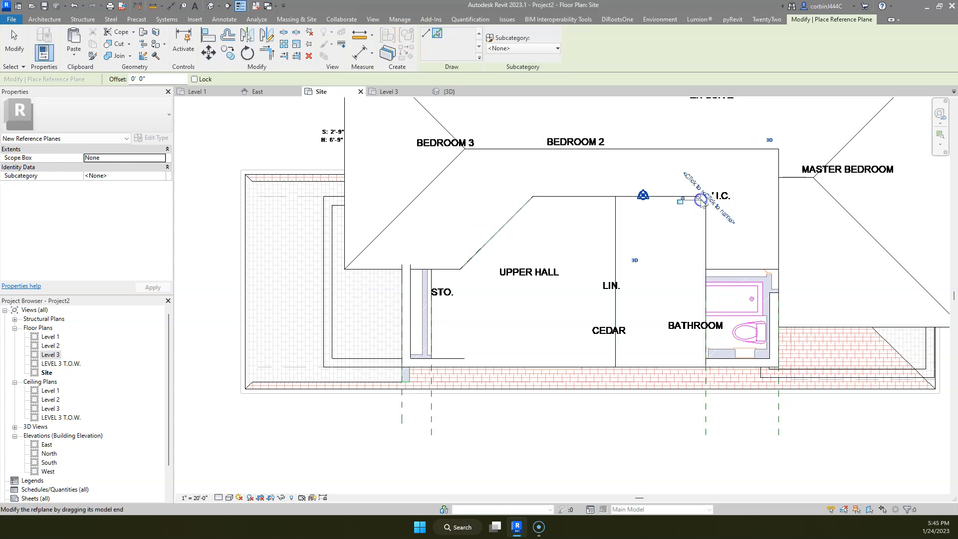
{"action": "key", "text": "Escape"}
{"action": "key", "text": "Escape"}
- Edit the main hip roof's footprint and add boundary lines along the two diagonal reference planes
{"action": "scroll", "coordinate": [684, 208], "scroll_direction": "down", "scroll_amount": 4}
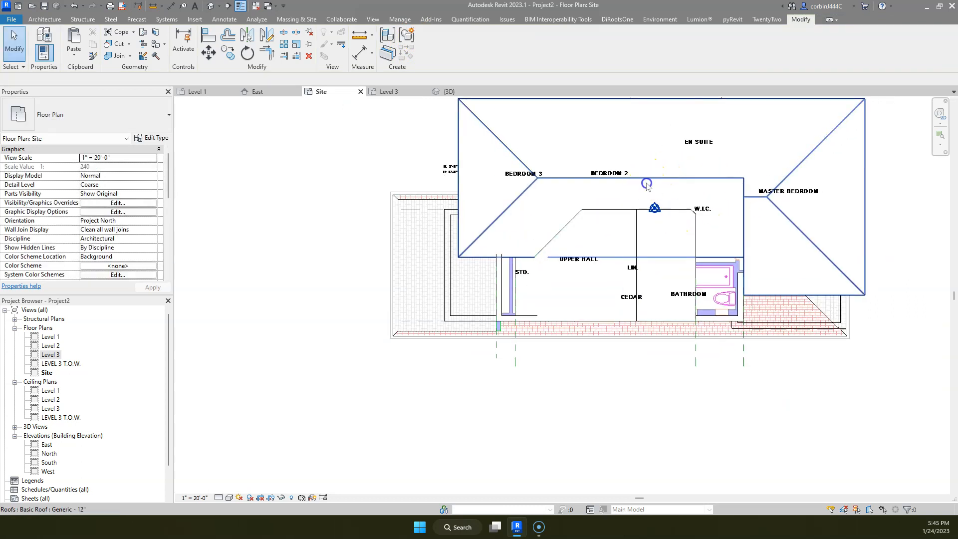
{"action": "double_click", "coordinate": [647, 185]}
{"action": "scroll", "coordinate": [624, 225], "scroll_direction": "up", "scroll_amount": 1}
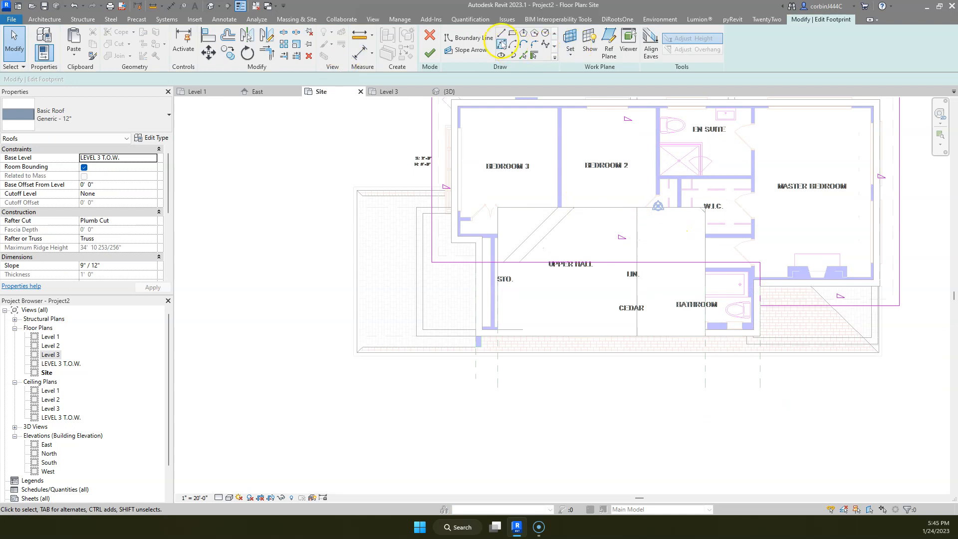
{"action": "left_click", "coordinate": [500, 35]}
{"action": "left_click", "coordinate": [523, 55]}
{"action": "left_click", "coordinate": [565, 221]}
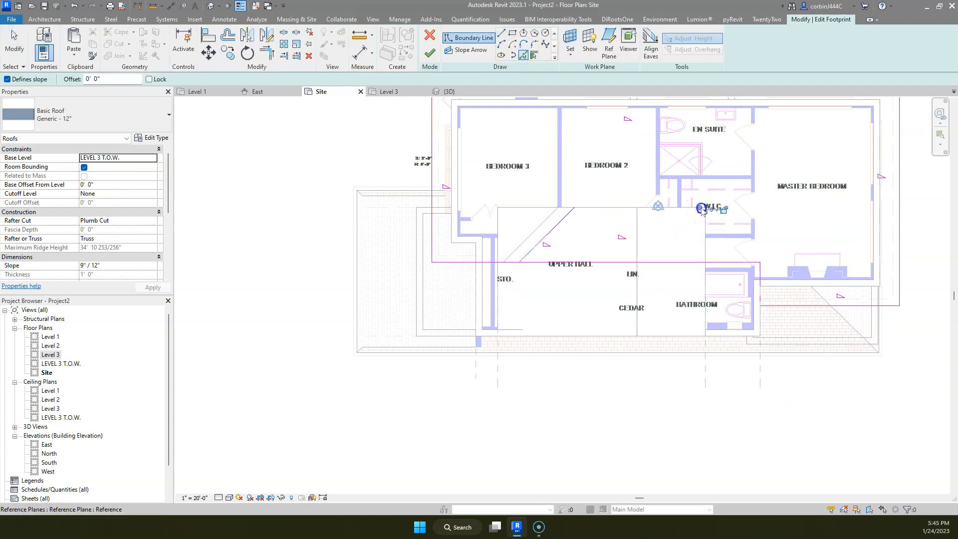
{"action": "key", "text": "Escape"}
- Split the hip roof's south edge and trim the edges with the diagonal boundary lines into a continuous V-shaped notch
{"action": "left_click", "coordinate": [273, 53]}
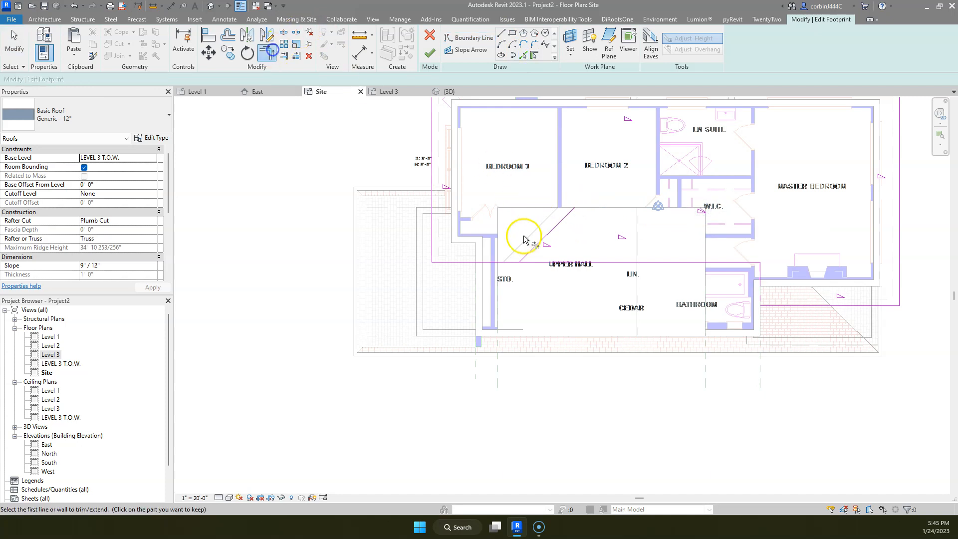
{"action": "left_click", "coordinate": [283, 32]}
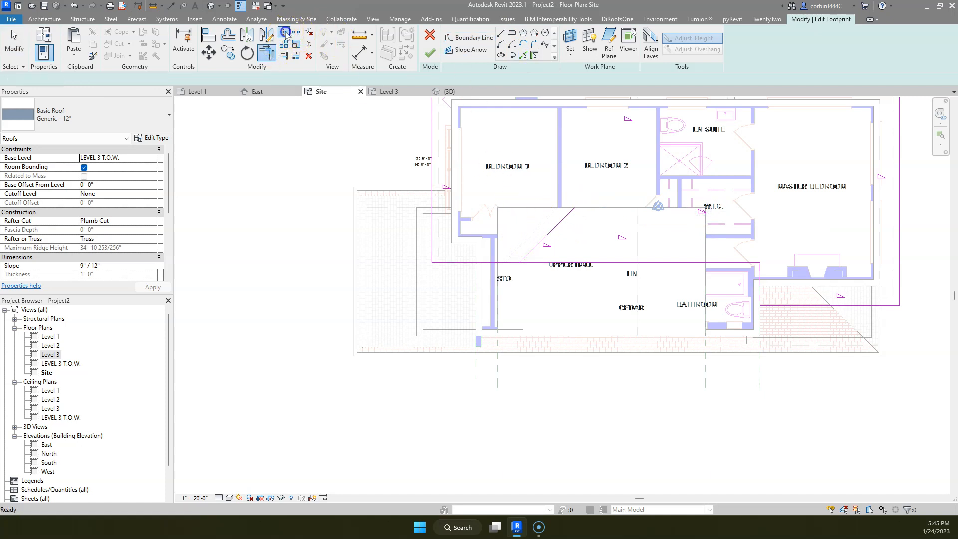
{"action": "left_click", "coordinate": [589, 263]}
{"action": "key", "text": "t"}
{"action": "key", "text": "r"}
{"action": "left_click", "coordinate": [508, 259]}
{"action": "left_click", "coordinate": [534, 254]}
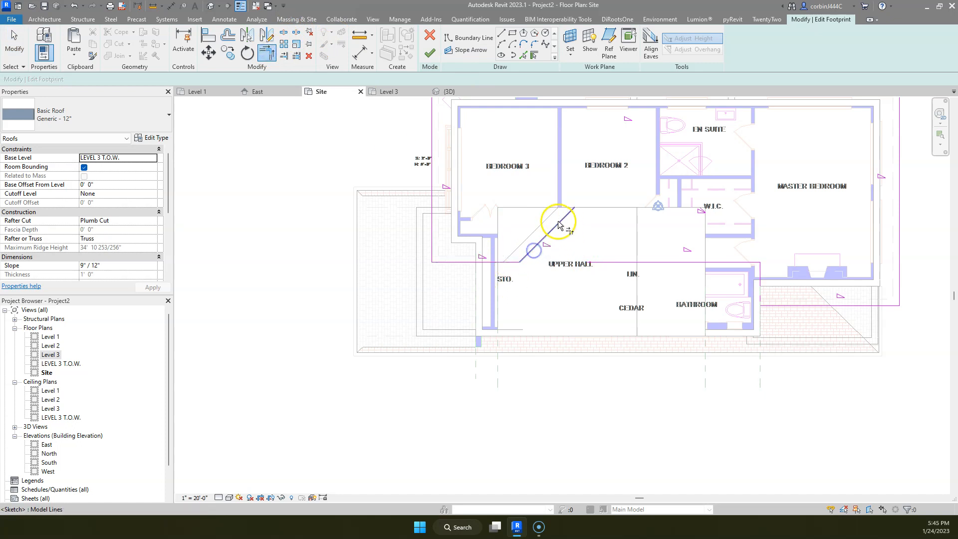
{"action": "left_click", "coordinate": [709, 212]}
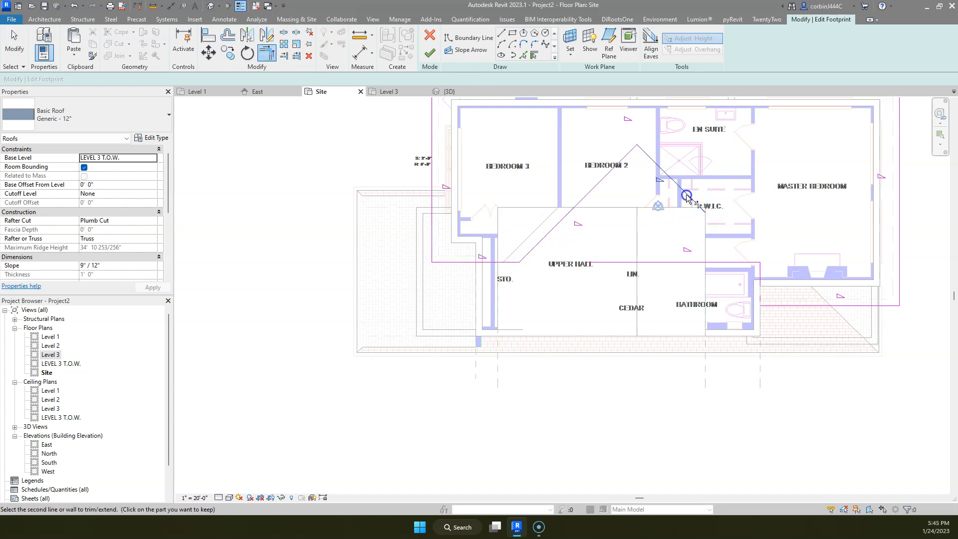
{"action": "left_click", "coordinate": [761, 264]}
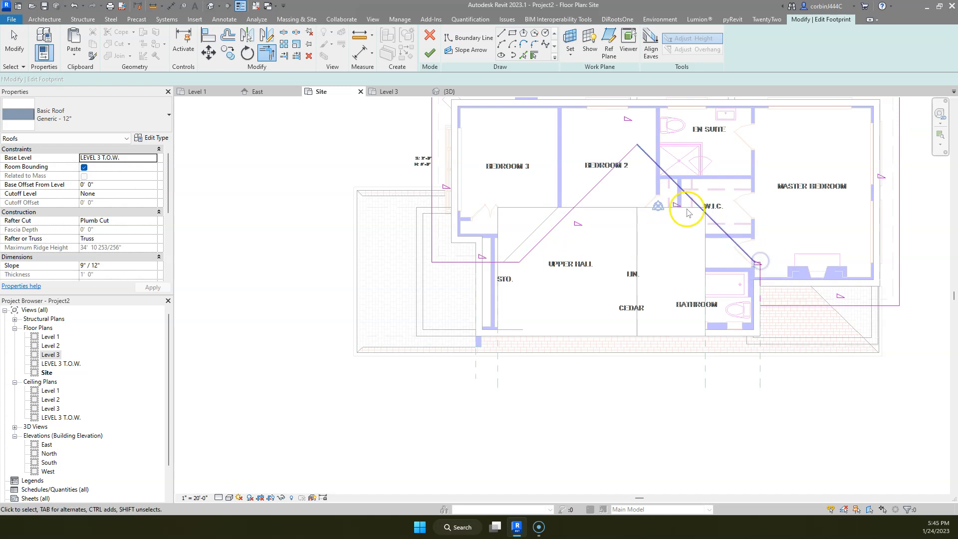
- Remove the slope definition from both diagonal notch edges and finish the hip roof
{"action": "key", "text": "Escape"}
{"action": "left_click_drag", "start_coordinate": [750, 203], "coordinate": [573, 130]}
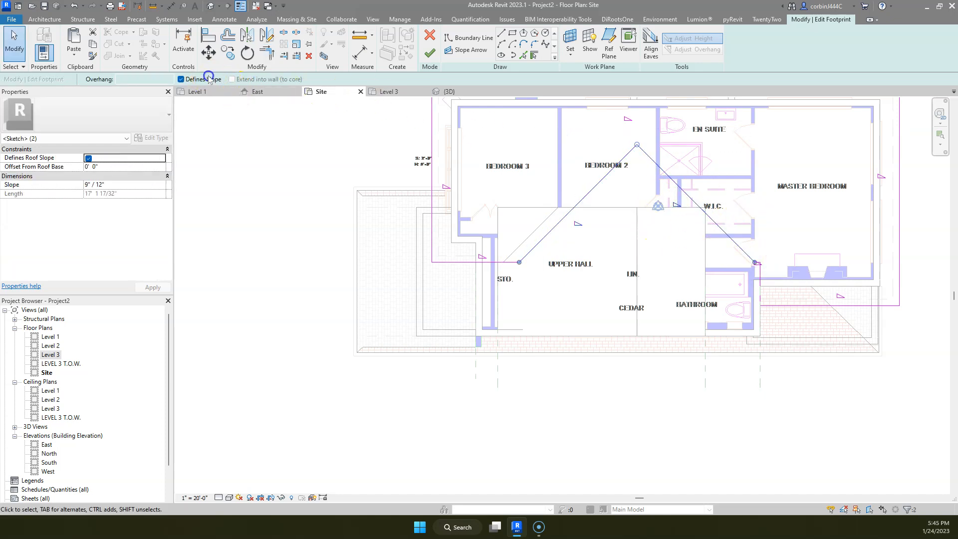
{"action": "left_click", "coordinate": [430, 52]}
{"action": "scroll", "coordinate": [614, 207], "scroll_direction": "down", "scroll_amount": 3}
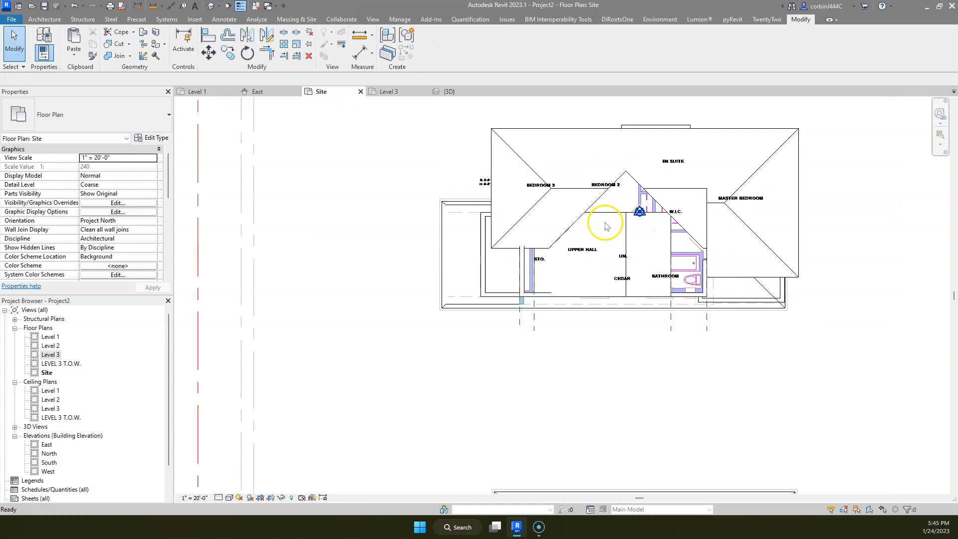
- Edit the south gable roof's footprint and add boundary lines along the short west wall return and the two diagonal reference planes
{"action": "double_click", "coordinate": [618, 231]}
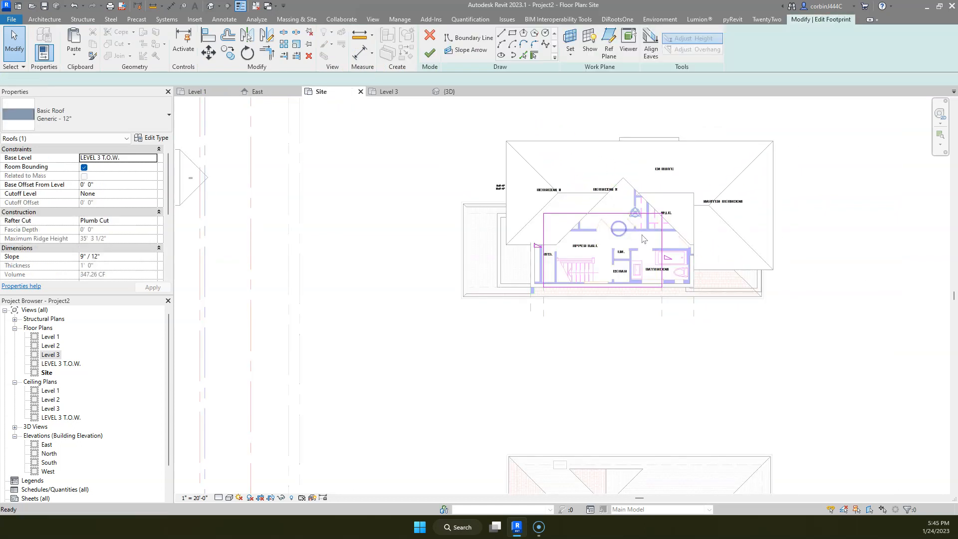
{"action": "scroll", "coordinate": [564, 253], "scroll_direction": "up", "scroll_amount": 2}
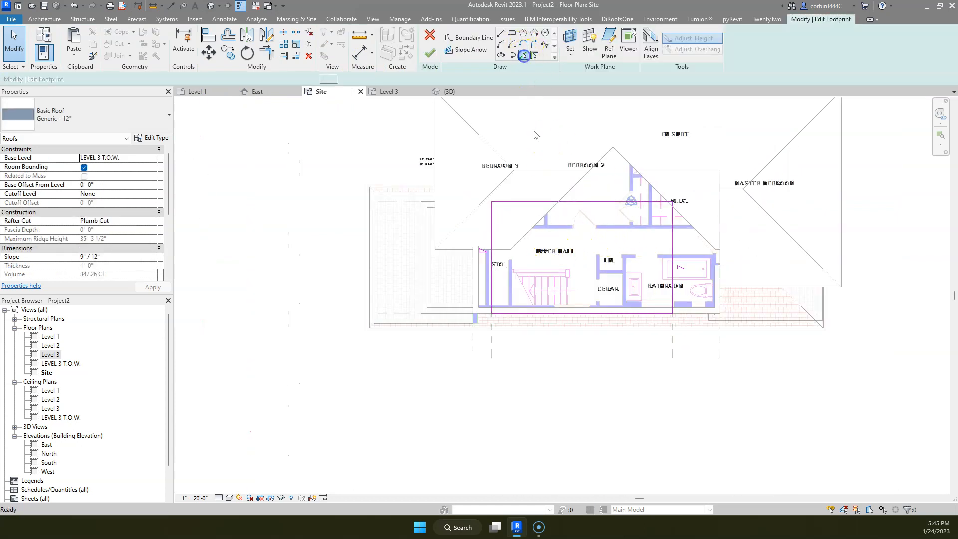
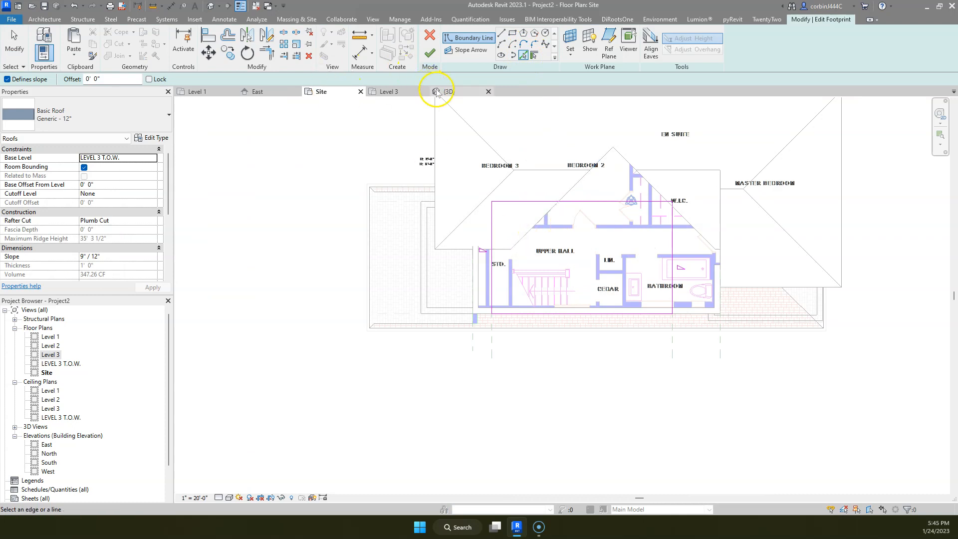
{"action": "left_click", "coordinate": [250, 92]}
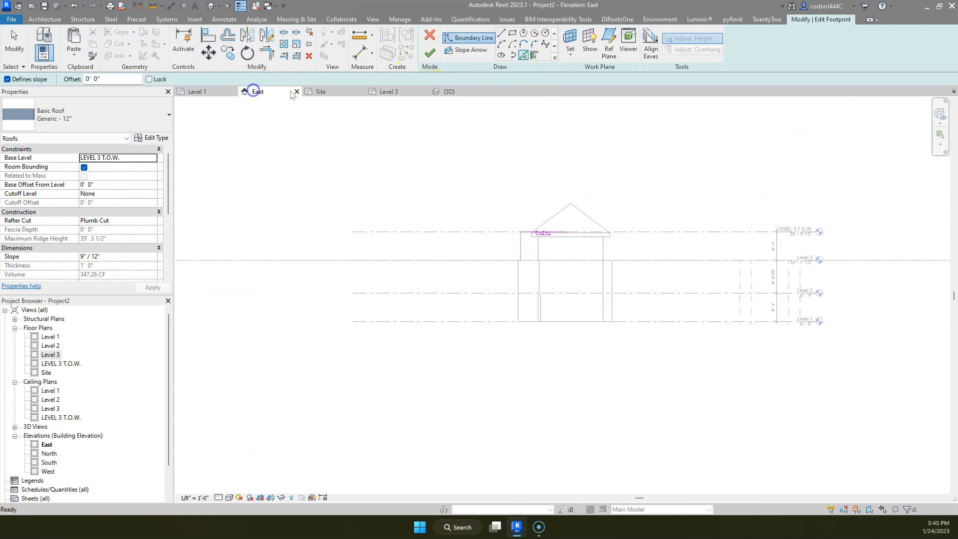
{"action": "left_click", "coordinate": [338, 93]}
{"action": "scroll", "coordinate": [523, 209], "scroll_direction": "down", "scroll_amount": 3}
{"action": "scroll", "coordinate": [523, 209], "scroll_direction": "down", "scroll_amount": 2}
{"action": "scroll", "coordinate": [492, 118], "scroll_direction": "up", "scroll_amount": 8}
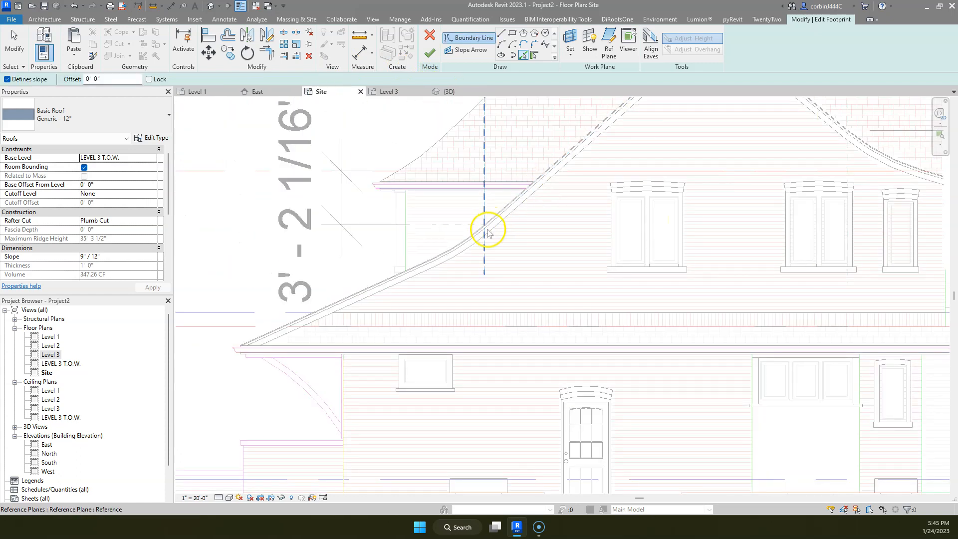
{"action": "left_click", "coordinate": [389, 92]}
{"action": "scroll", "coordinate": [360, 200], "scroll_direction": "up", "scroll_amount": 4}
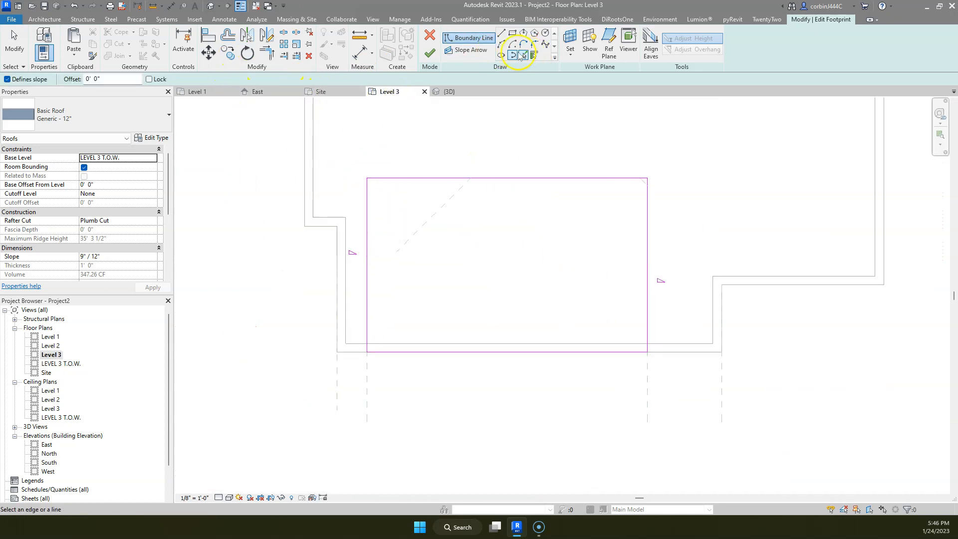
{"action": "left_click", "coordinate": [329, 231]}
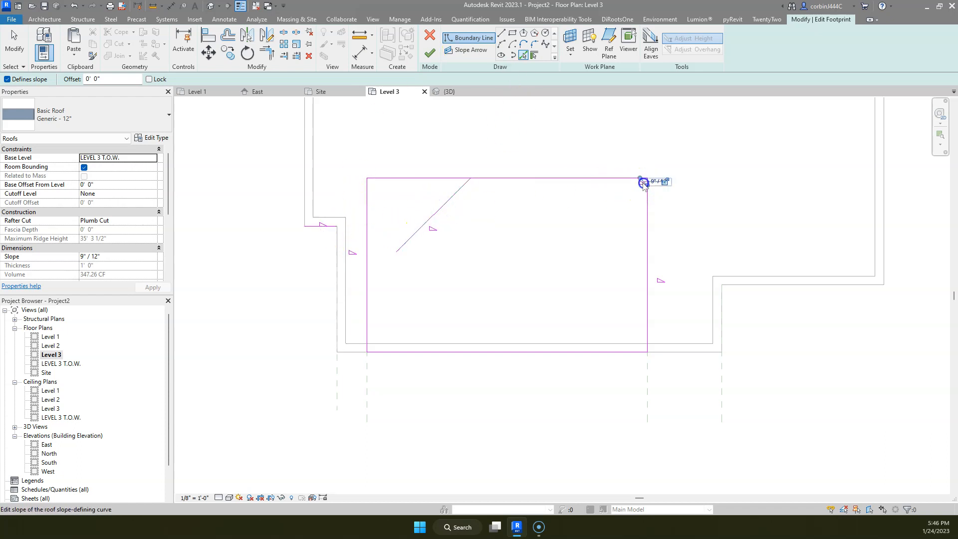
{"action": "key", "text": "Escape"}
{"action": "key", "text": "Escape"}
- Trim the new boundary lines with the gable roof's side edges into a closed peaked outline and delete the old north edge
{"action": "left_click", "coordinate": [267, 55]}
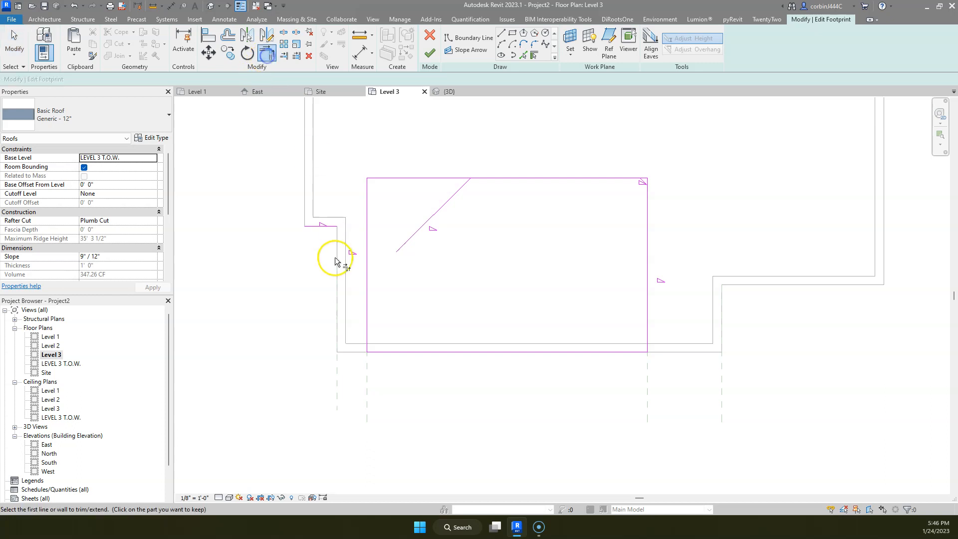
{"action": "left_click", "coordinate": [321, 226]}
{"action": "left_click", "coordinate": [429, 217]}
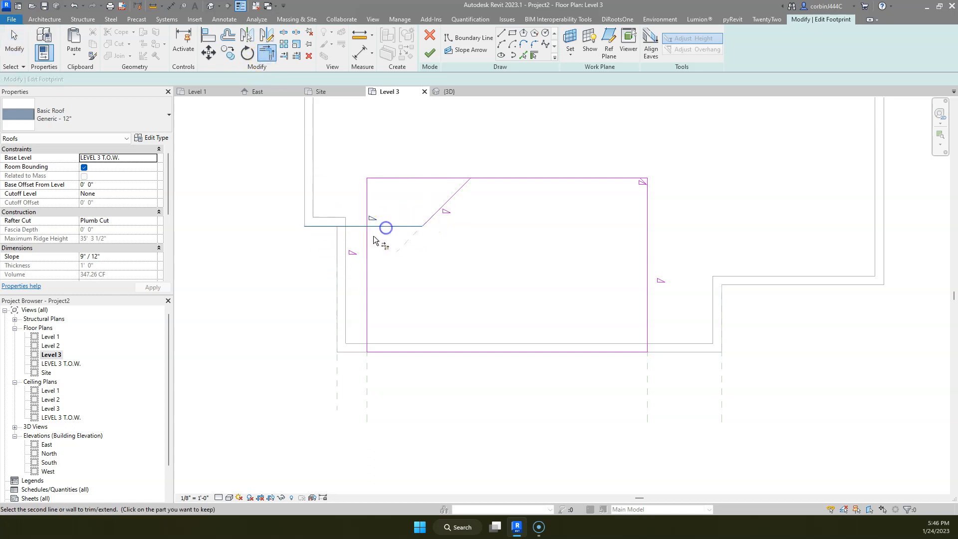
{"action": "left_click", "coordinate": [451, 198]}
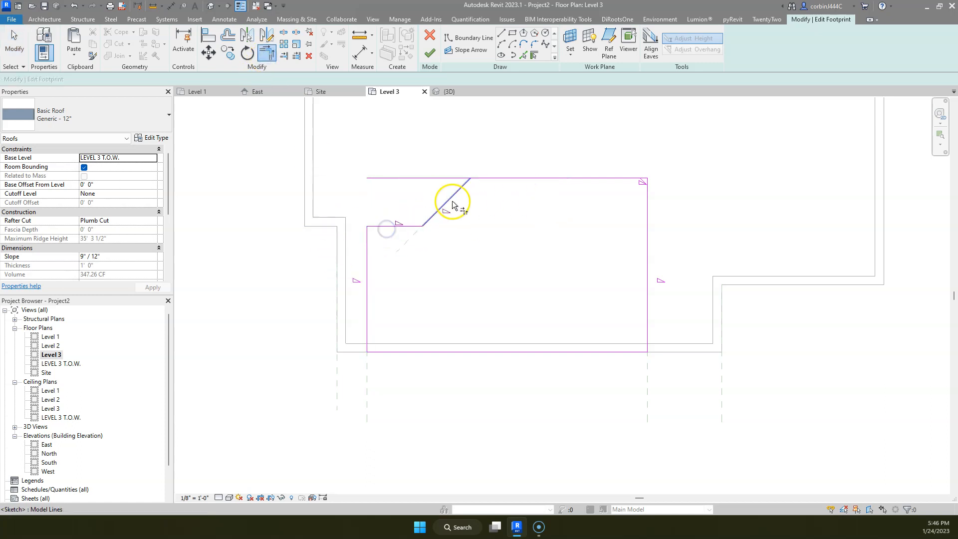
{"action": "left_click", "coordinate": [651, 203]}
{"action": "key", "text": "Escape"}
{"action": "key", "text": "Escape"}
{"action": "left_click_drag", "start_coordinate": [563, 222], "coordinate": [519, 178]}
{"action": "key", "text": "Delete"}
- Remove the slope definition from the two diagonals and the short west edge, finish the gable roof and view it in 3D
{"action": "left_click_drag", "start_coordinate": [607, 286], "coordinate": [403, 117]}
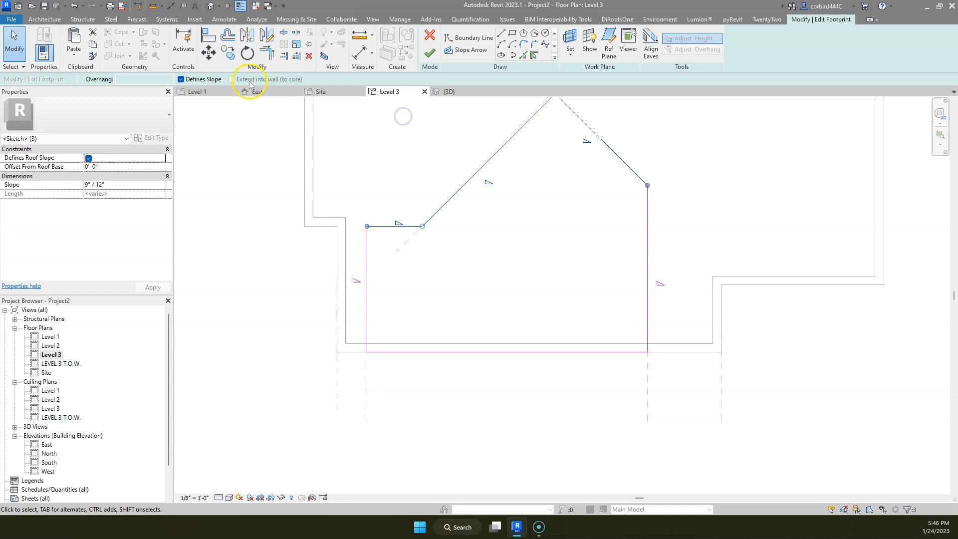
{"action": "left_click", "coordinate": [430, 59]}
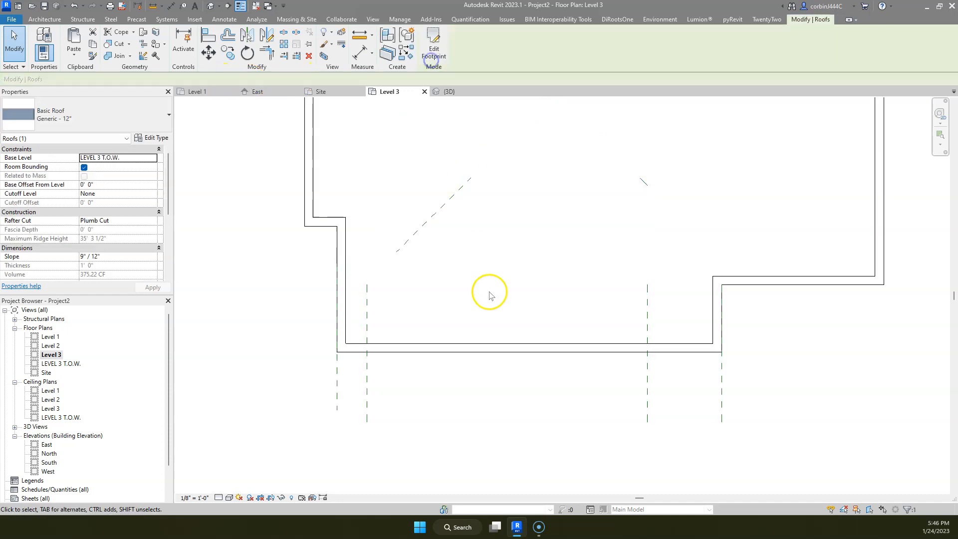
{"action": "left_click", "coordinate": [448, 93]}
{"action": "middle_click_drag", "start_coordinate": [519, 274], "coordinate": [460, 319], "text": "shift"}
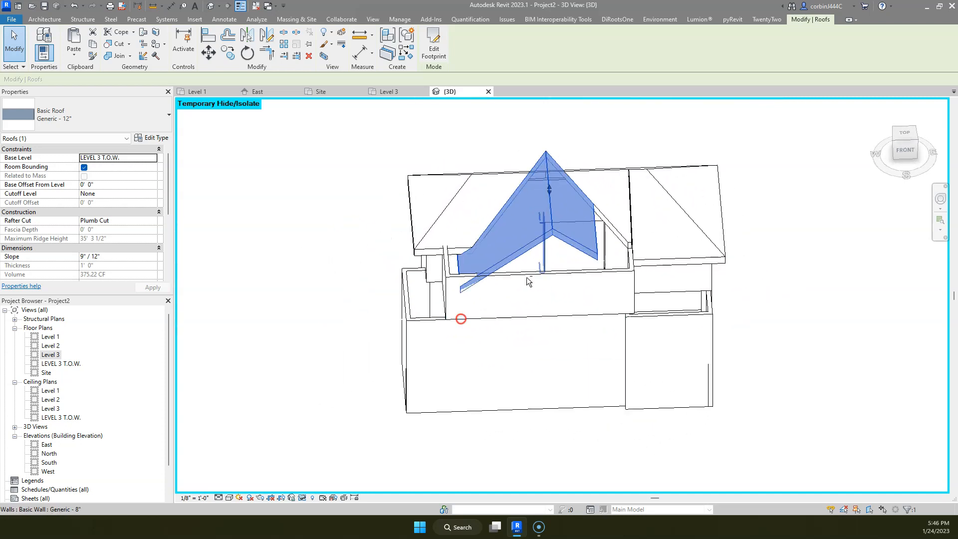
- Set the main hip roof's slope to 9" / 12"
{"action": "left_click", "coordinate": [643, 175]}
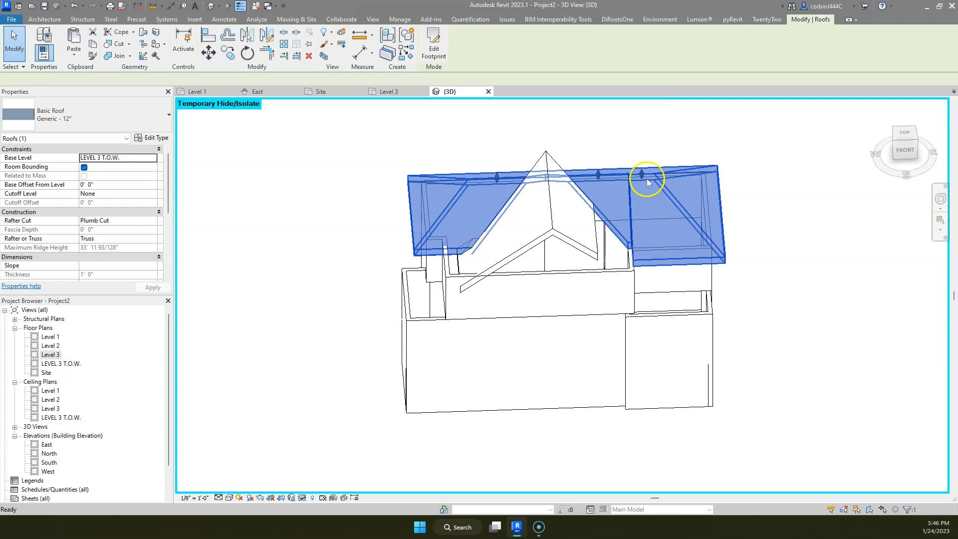
{"action": "left_click", "coordinate": [764, 203]}
{"action": "left_click", "coordinate": [699, 204]}
{"action": "middle_click_drag", "start_coordinate": [798, 306], "coordinate": [755, 145], "text": "shift"}
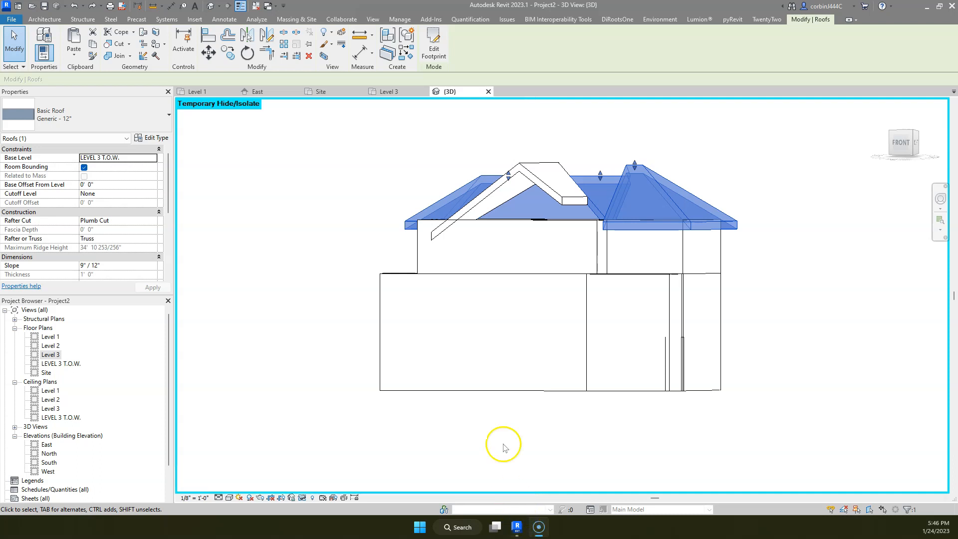
- Try to measure the slope of the gable's rake in the imported CAD elevation with a Spot Slope dimension
{"action": "left_click", "coordinate": [322, 92]}
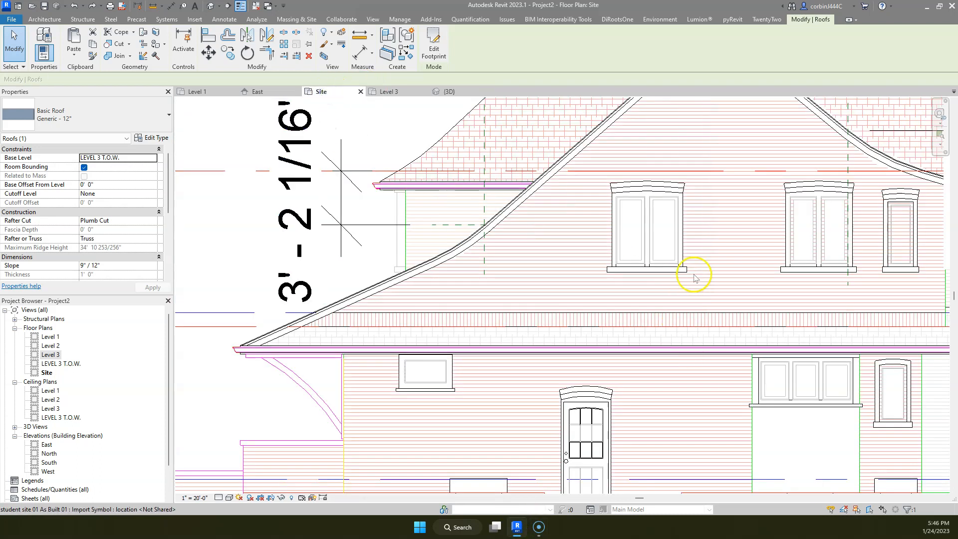
{"action": "scroll", "coordinate": [694, 277], "scroll_direction": "down", "scroll_amount": 5}
{"action": "scroll", "coordinate": [531, 239], "scroll_direction": "up", "scroll_amount": 3}
{"action": "scroll", "coordinate": [480, 231], "scroll_direction": "down", "scroll_amount": 2}
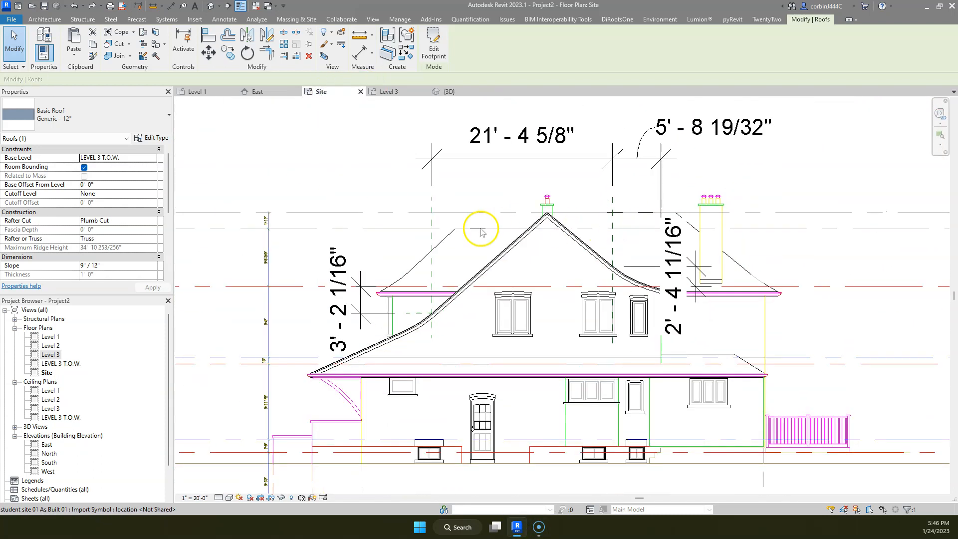
{"action": "scroll", "coordinate": [480, 231], "scroll_direction": "up", "scroll_amount": 2}
{"action": "left_click", "coordinate": [217, 20]}
{"action": "left_click", "coordinate": [243, 41]}
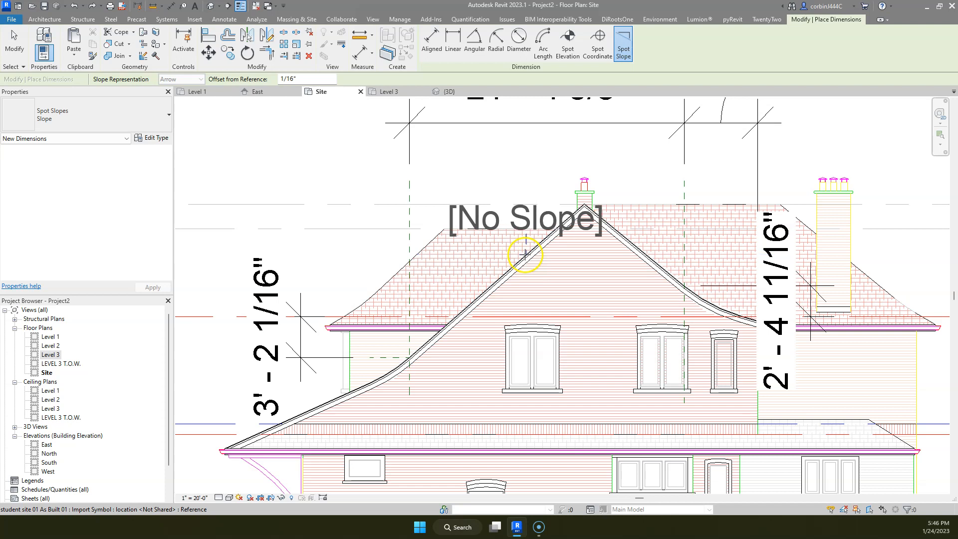
{"action": "key", "text": "Escape"}
- Copy the main hip roof and paste the duplicate aligned to the same place
{"action": "left_click", "coordinate": [450, 92]}
{"action": "middle_click_drag", "start_coordinate": [510, 197], "coordinate": [675, 175], "text": "shift"}
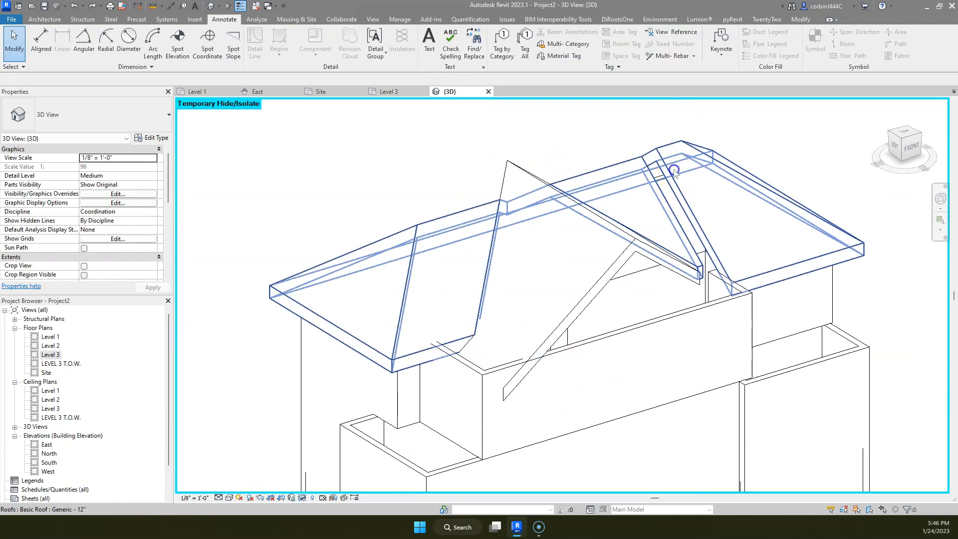
{"action": "left_click", "coordinate": [675, 171]}
{"action": "middle_click_drag", "start_coordinate": [461, 187], "coordinate": [774, 222], "text": "shift"}
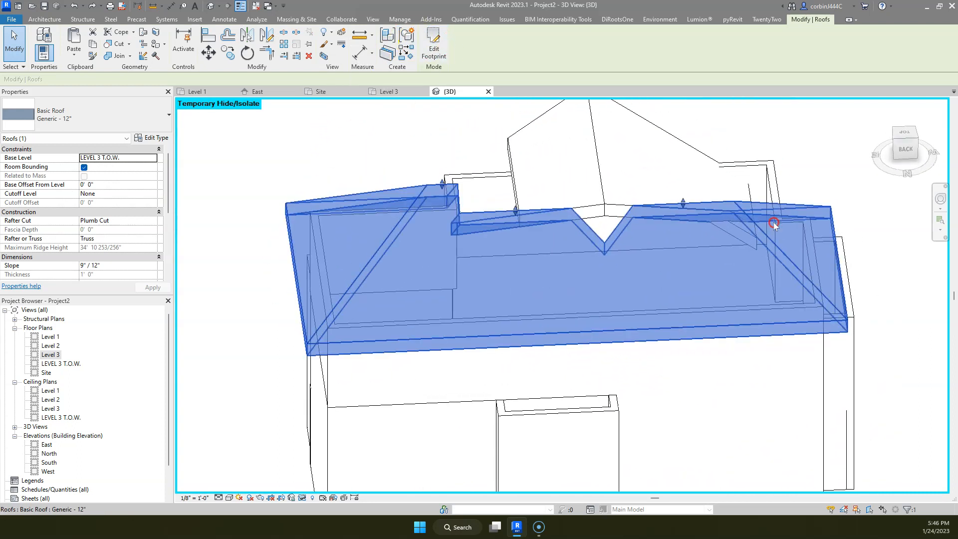
{"action": "left_click", "coordinate": [75, 57]}
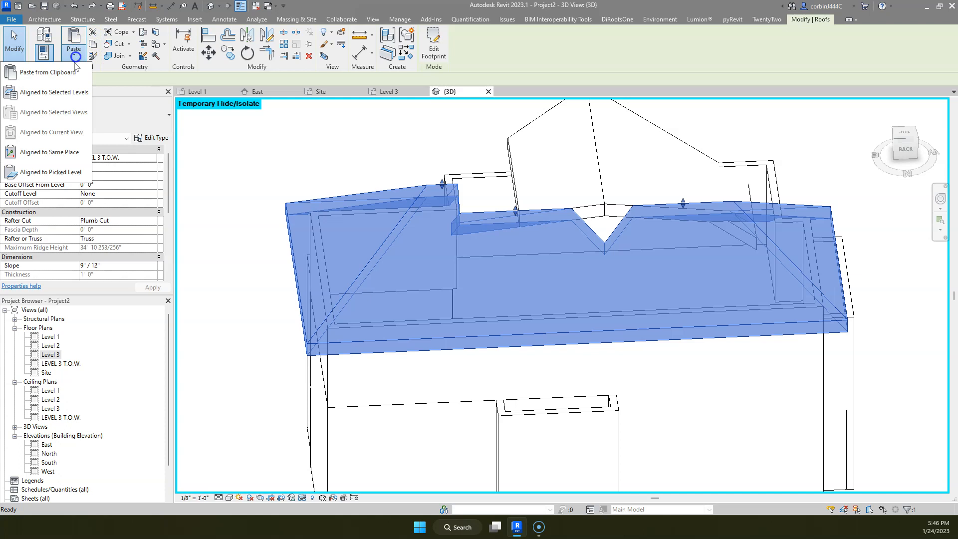
{"action": "left_click", "coordinate": [68, 150]}
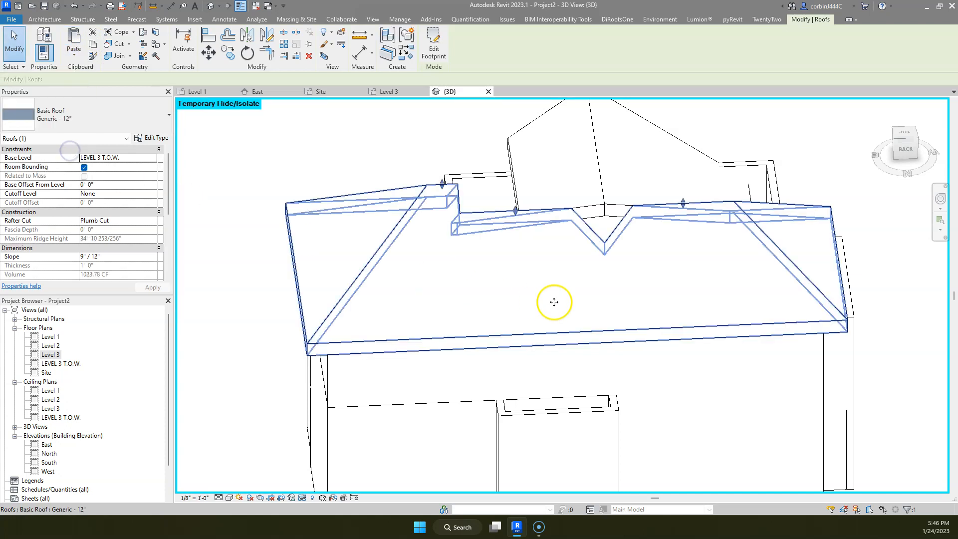
- Edit one hip roof copy's footprint and delete the boundary lines on its west side, including the west notch diagonal
{"action": "double_click", "coordinate": [573, 229]}
{"action": "left_click_drag", "start_coordinate": [590, 175], "coordinate": [916, 393]}
{"action": "key", "text": "Delete"}
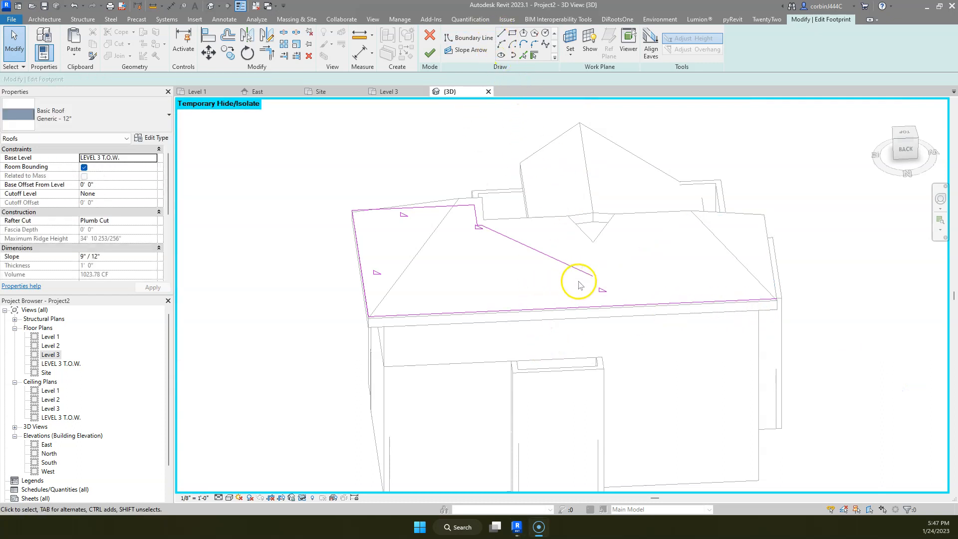
- Draw a straight boundary line from the notch apex perpendicular to the roof's north edge
{"action": "left_click", "coordinate": [500, 34]}
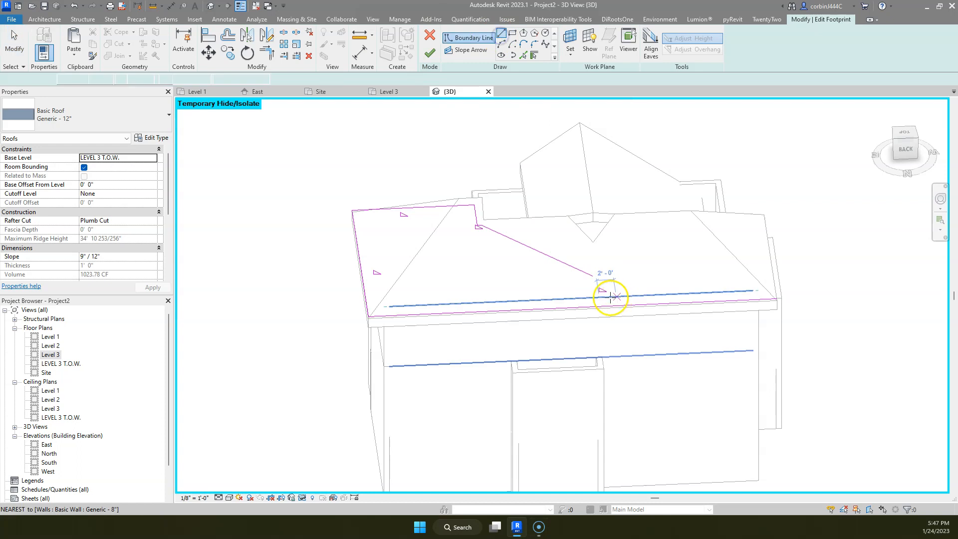
{"action": "left_click", "coordinate": [594, 281]}
{"action": "left_click", "coordinate": [597, 302]}
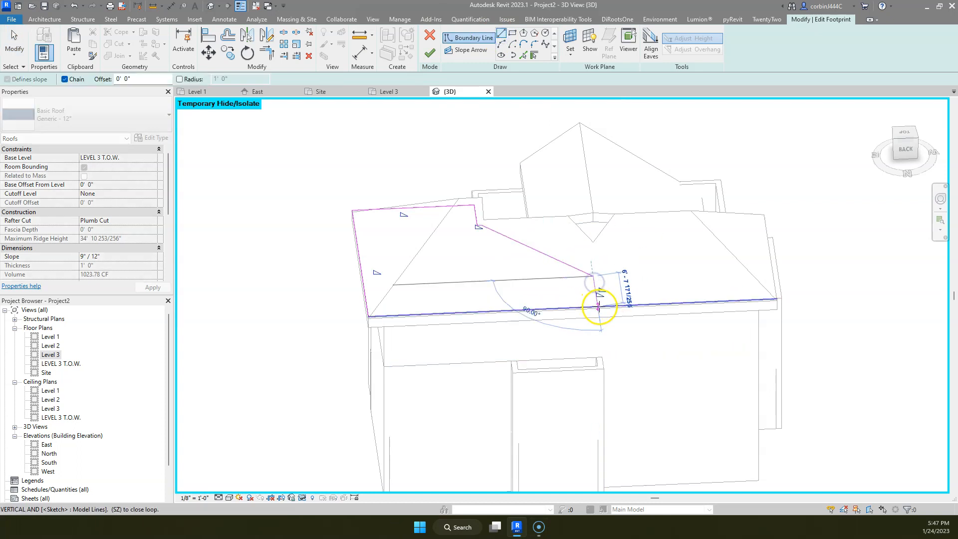
{"action": "key", "text": "Escape"}
{"action": "key", "text": "Escape"}
- Trim the north edge to the new boundary line, remove that line's slope definition and finish the east roof half
{"action": "left_click", "coordinate": [271, 54]}
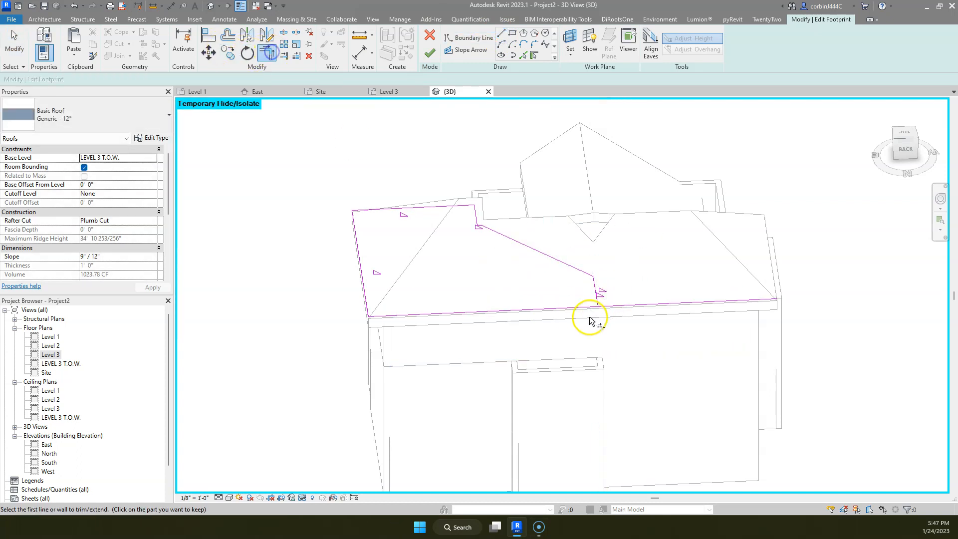
{"action": "key", "text": "Escape"}
{"action": "left_click", "coordinate": [595, 293]}
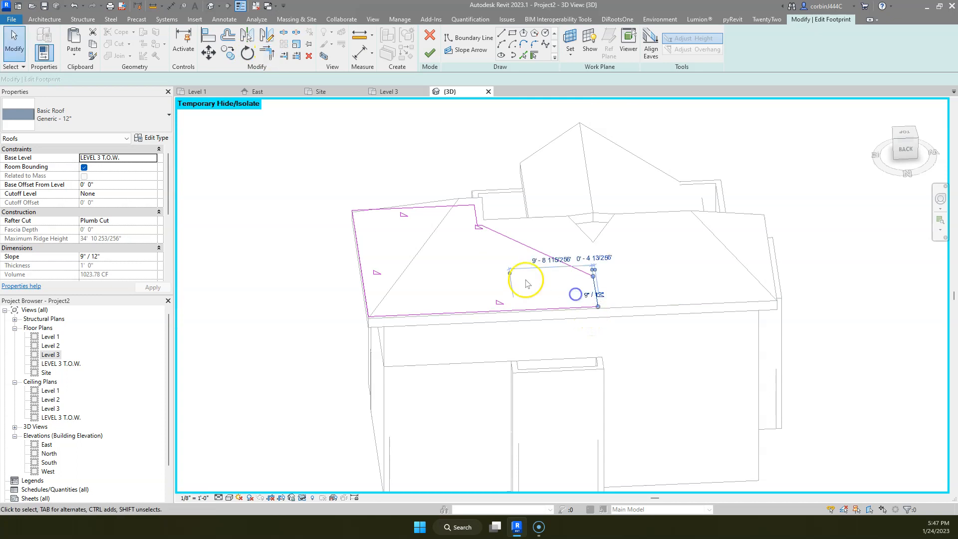
{"action": "left_click", "coordinate": [429, 56]}
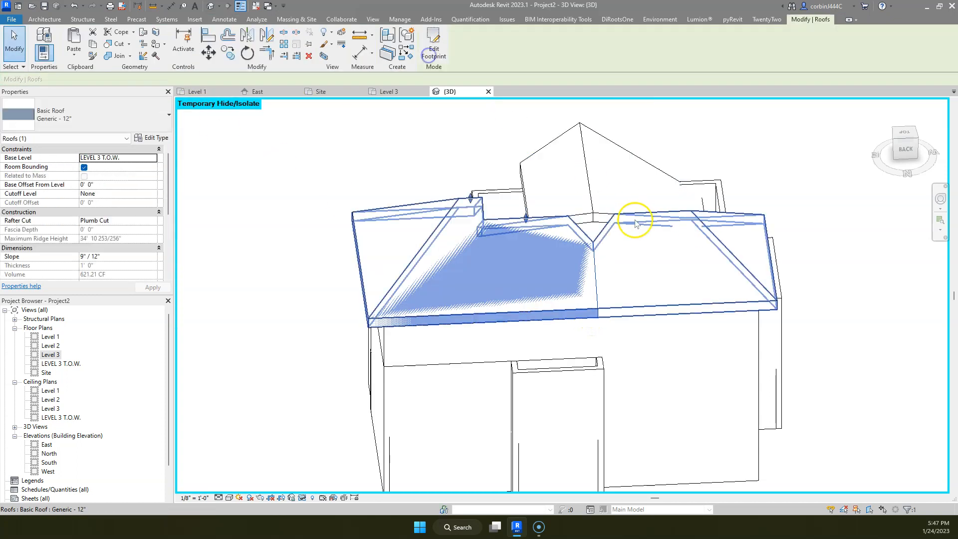
- Edit the rear roof's footprint and delete the boundary lines around its east half
{"action": "double_click", "coordinate": [628, 300]}
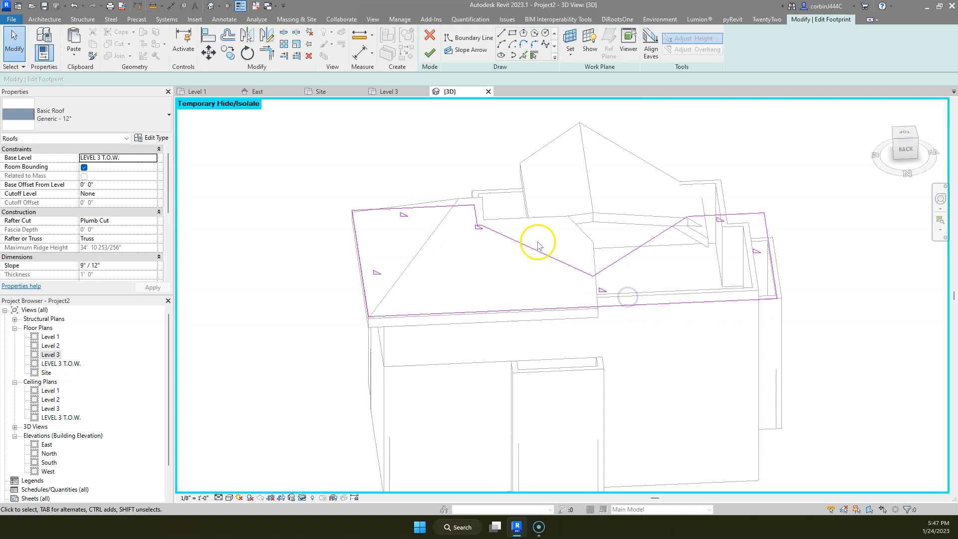
{"action": "mouse_move", "coordinate": [522, 163]}
{"action": "left_mouse_down"}
{"action": "mouse_move", "coordinate": [324, 312]}
{"action": "mouse_move", "coordinate": [310, 340]}
{"action": "left_mouse_up"}
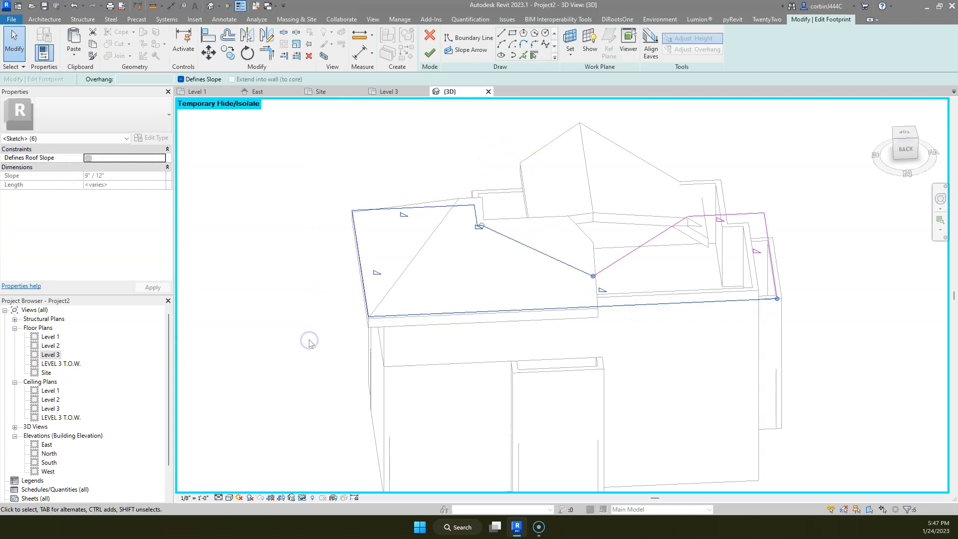
{"action": "left_click", "coordinate": [456, 278]}
{"action": "left_click_drag", "start_coordinate": [516, 291], "coordinate": [258, 148]}
{"action": "key", "text": "Delete"}
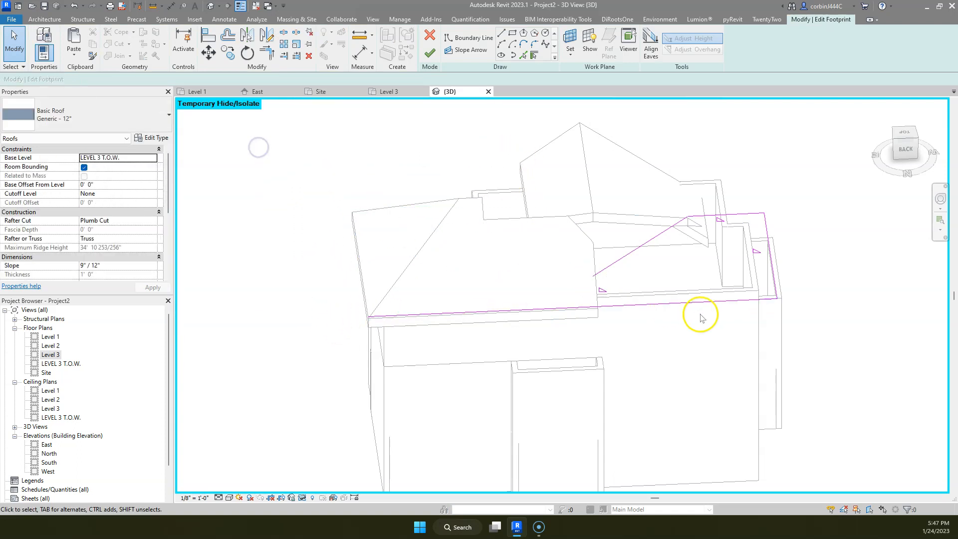
- Draw a boundary line from the inner end of the diagonal line to the roof's rear eave line
{"action": "scroll", "coordinate": [694, 313], "scroll_direction": "up", "scroll_amount": 3}
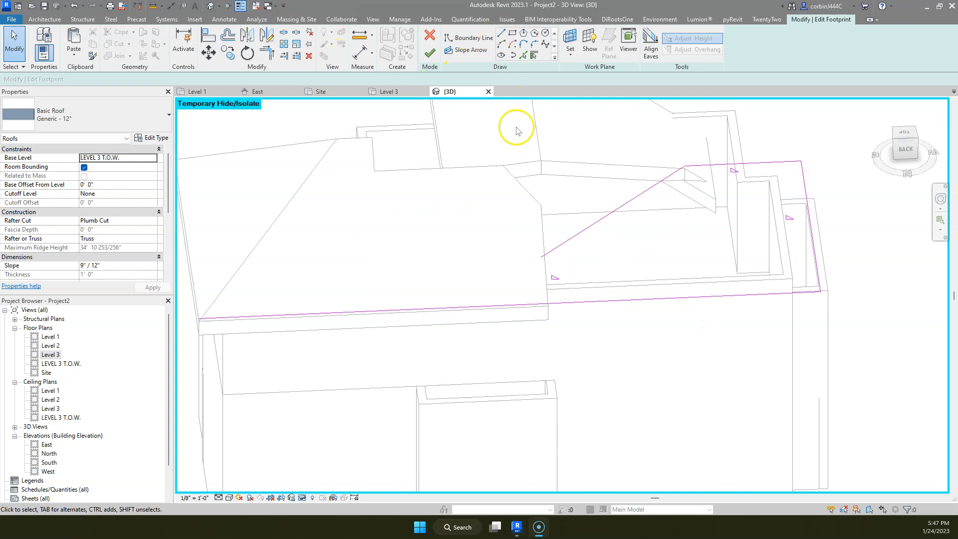
{"action": "left_click", "coordinate": [501, 34]}
{"action": "left_click", "coordinate": [541, 257]}
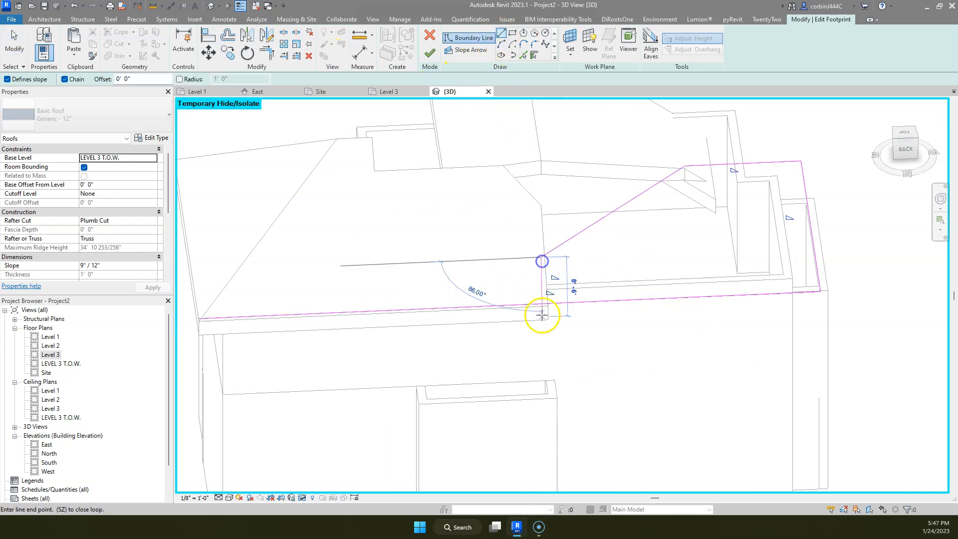
{"action": "left_click", "coordinate": [549, 309]}
{"action": "key", "text": "Escape"}
{"action": "key", "text": "Escape"}
- Trim the new line and the rear eave line to a corner, remove the new line's slope and finish the footprint
{"action": "key", "text": "t"}
{"action": "key", "text": "r"}
{"action": "left_click", "coordinate": [553, 302]}
{"action": "key", "text": "Escape"}
{"action": "left_click", "coordinate": [542, 260]}
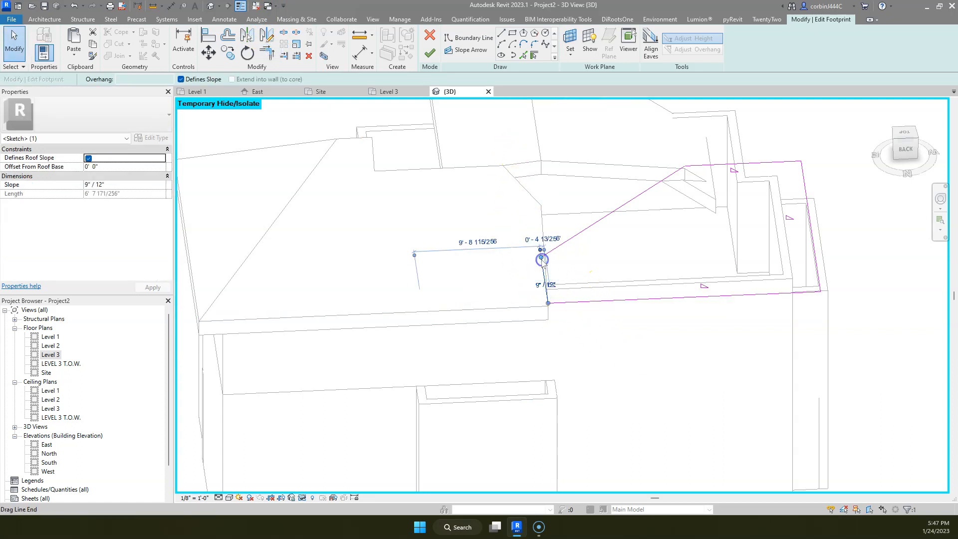
{"action": "left_click", "coordinate": [436, 56]}
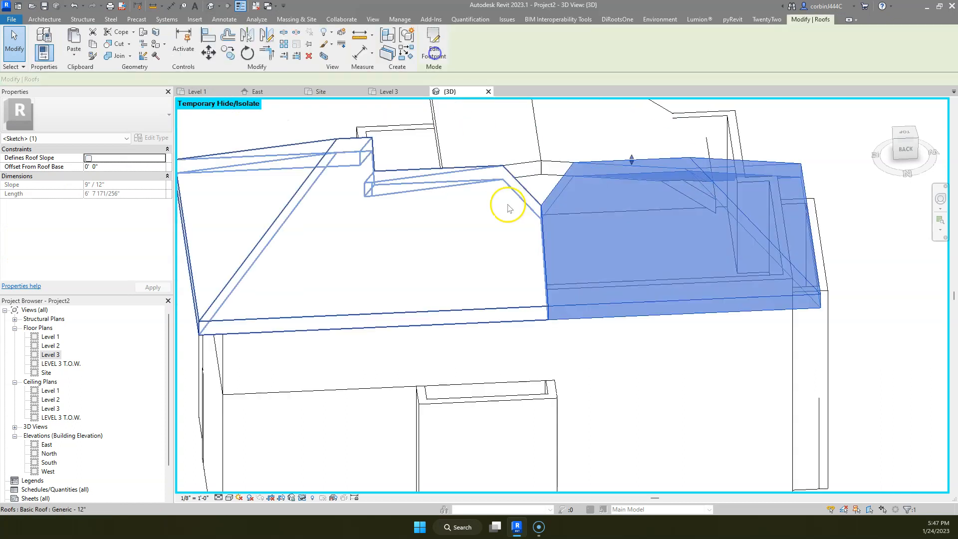
- Edit the east hip roof's footprint, remove the slope from the short boundary line at the inner notch and finish the sketch
{"action": "left_click", "coordinate": [524, 212]}
{"action": "scroll", "coordinate": [370, 197], "scroll_direction": "down", "scroll_amount": 5}
{"action": "mouse_move", "coordinate": [370, 197]}
{"action": "middle_mouse_down", "text": "shift"}
{"action": "mouse_move", "coordinate": [493, 229]}
{"action": "mouse_move", "coordinate": [714, 232]}
{"action": "middle_mouse_up", "text": "shift"}
{"action": "scroll", "coordinate": [442, 162], "scroll_direction": "up", "scroll_amount": 3}
{"action": "middle_click_drag", "start_coordinate": [518, 192], "coordinate": [497, 273], "text": "shift"}
{"action": "double_click", "coordinate": [509, 229]}
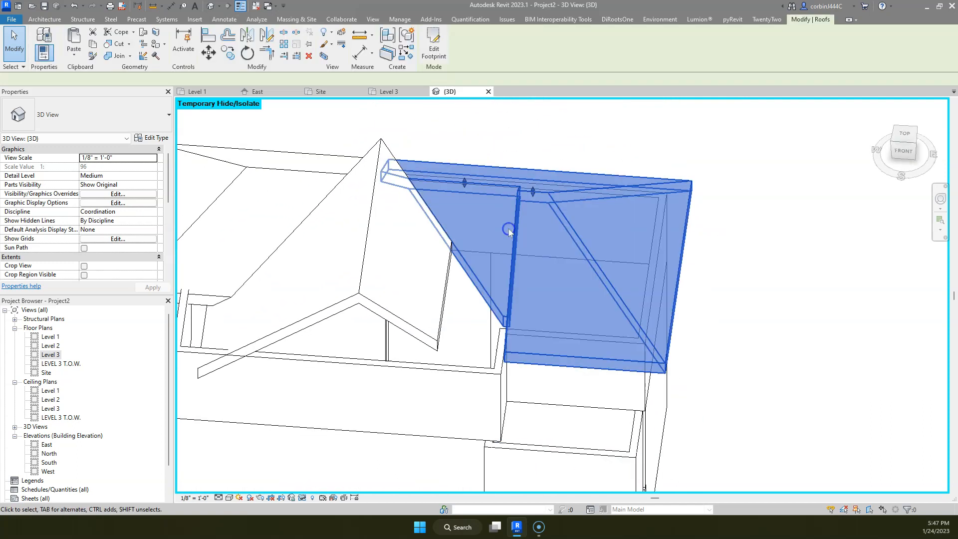
{"action": "middle_click_drag", "start_coordinate": [694, 307], "coordinate": [606, 342], "text": "shift"}
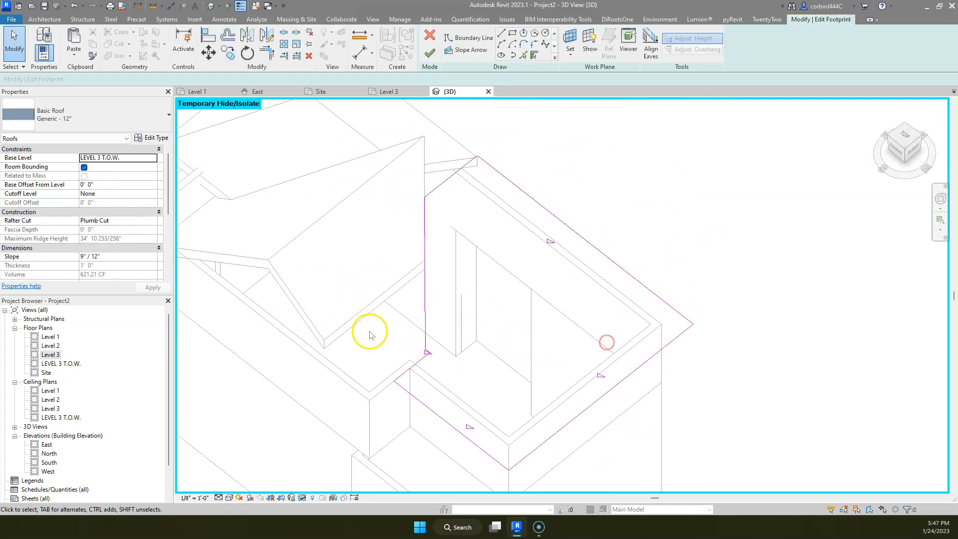
{"action": "left_click", "coordinate": [455, 370]}
{"action": "left_click", "coordinate": [426, 56]}
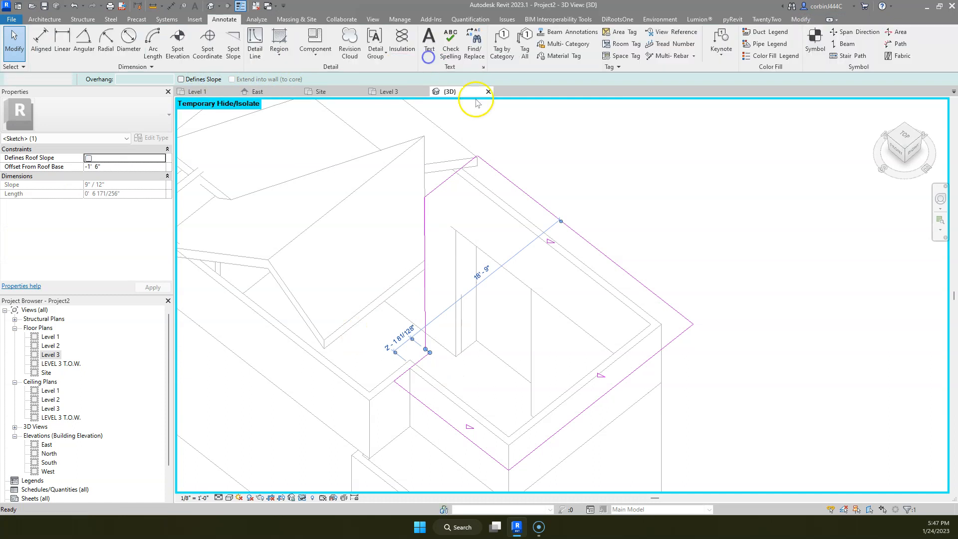
- In the East elevation, draw a short vertical reference plane upward from the hip roof's peak
{"action": "middle_click_drag", "start_coordinate": [562, 216], "coordinate": [514, 183], "text": "shift"}
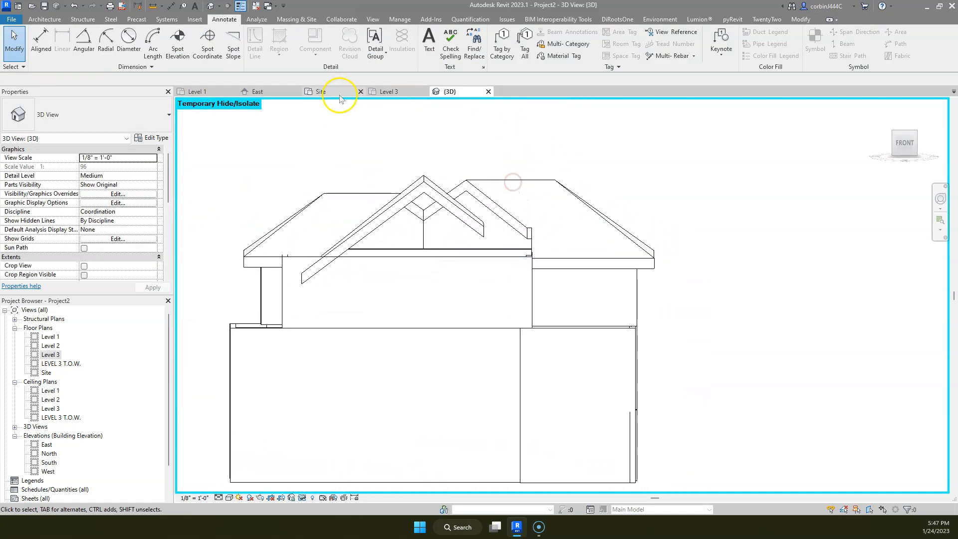
{"action": "left_click", "coordinate": [254, 92]}
{"action": "scroll", "coordinate": [574, 210], "scroll_direction": "up", "scroll_amount": 5}
{"action": "left_click", "coordinate": [597, 183]}
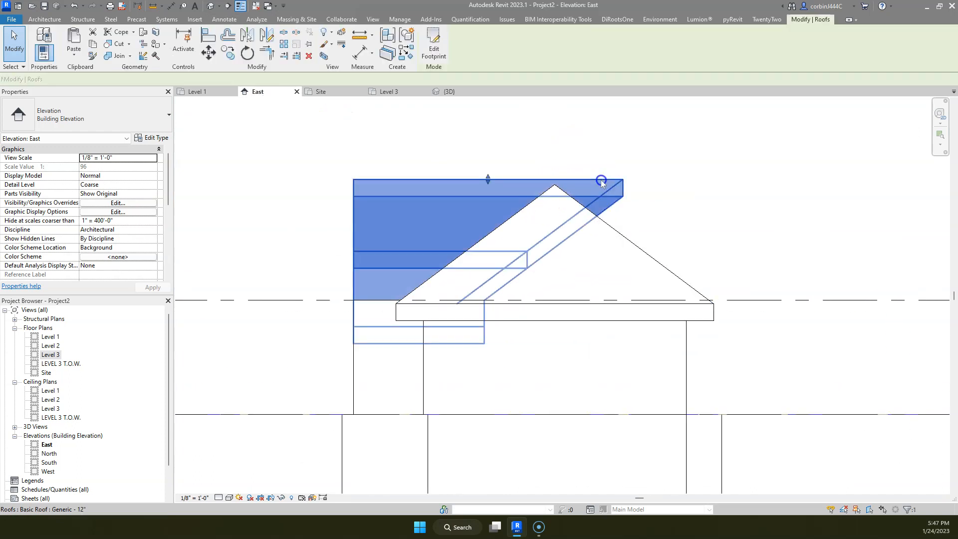
{"action": "scroll", "coordinate": [601, 181], "scroll_direction": "up", "scroll_amount": 4}
{"action": "key", "text": "Escape"}
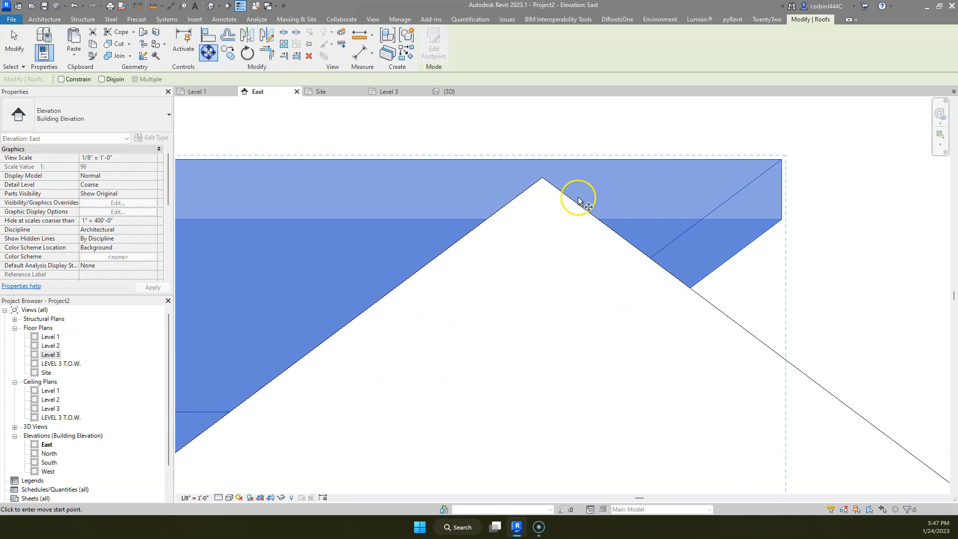
{"action": "key", "text": "r"}
{"action": "key", "text": "p"}
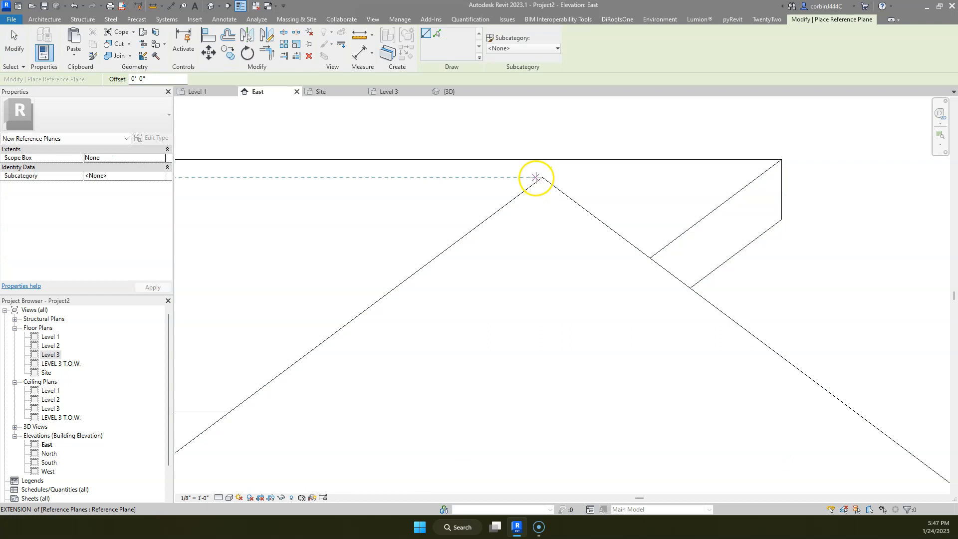
{"action": "left_click", "coordinate": [543, 177]}
{"action": "key", "text": "Escape"}
- Move the front gable roof down so its ridge is level with the hip roof's peak
{"action": "left_click", "coordinate": [560, 157]}
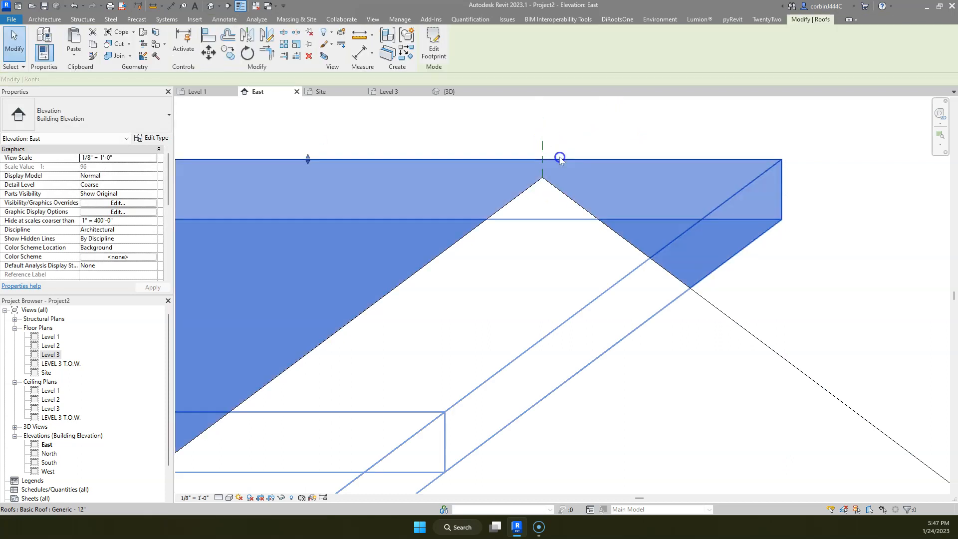
{"action": "scroll", "coordinate": [549, 171], "scroll_direction": "up", "scroll_amount": 3}
{"action": "left_click", "coordinate": [209, 53]}
{"action": "left_click", "coordinate": [535, 149]}
{"action": "left_click", "coordinate": [534, 185]}
{"action": "scroll", "coordinate": [577, 172], "scroll_direction": "down", "scroll_amount": 4}
{"action": "key", "text": "Escape"}
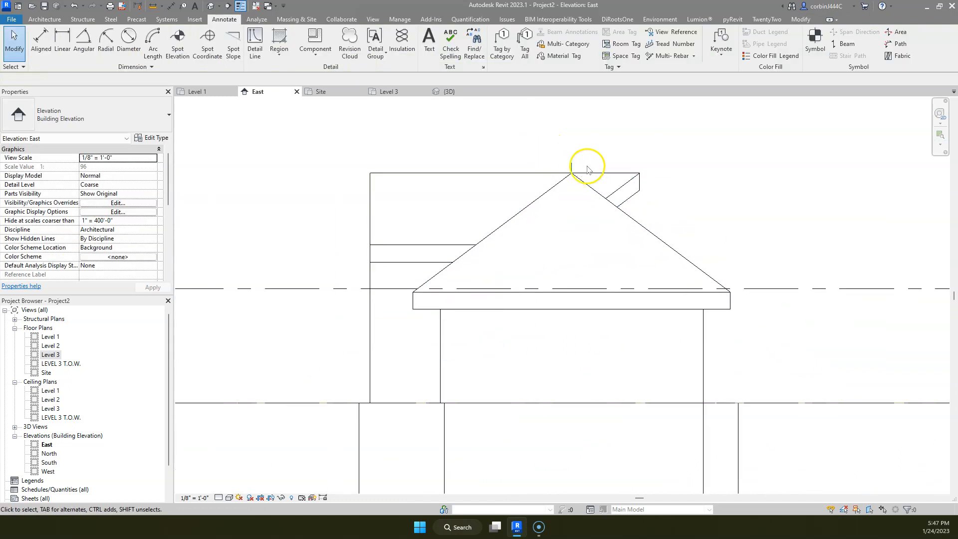
- Examine the east hip roof's footprint in the 3D, Level 3 and East views, and close the sketch without edits
{"action": "middle_click_drag", "start_coordinate": [725, 171], "coordinate": [686, 205]}
{"action": "left_click", "coordinate": [447, 94]}
{"action": "middle_click_drag", "start_coordinate": [549, 319], "coordinate": [294, 321], "text": "shift"}
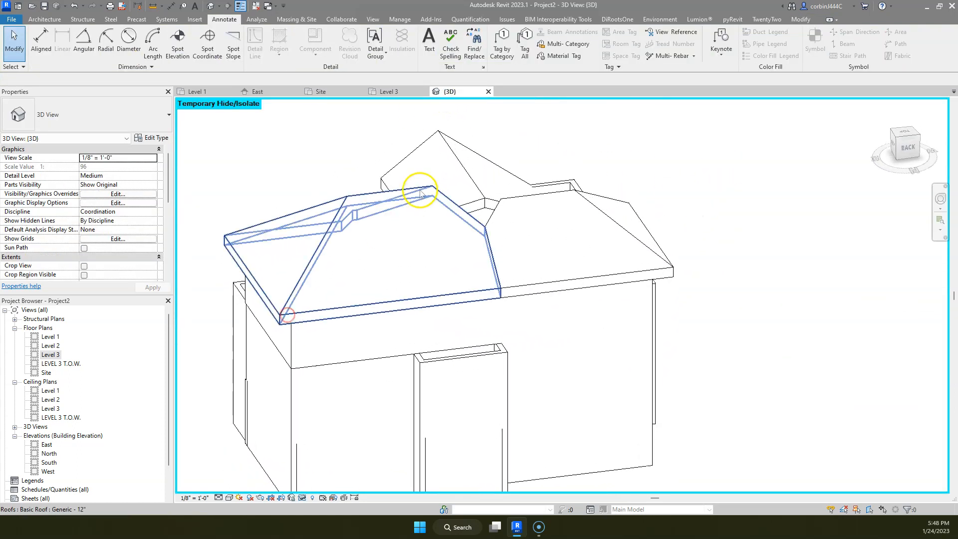
{"action": "double_click", "coordinate": [448, 203]}
{"action": "middle_click_drag", "start_coordinate": [466, 264], "coordinate": [506, 257], "text": "shift"}
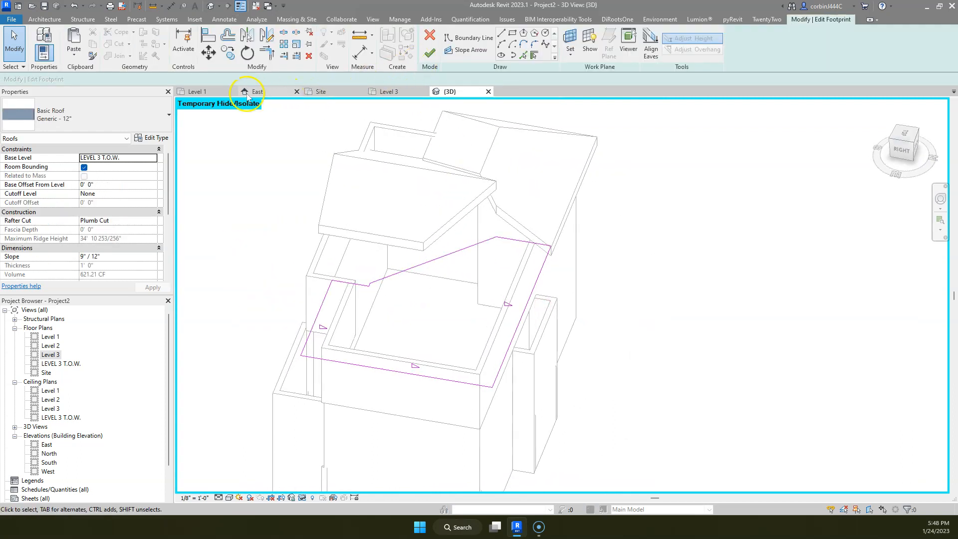
{"action": "double_click", "coordinate": [49, 355]}
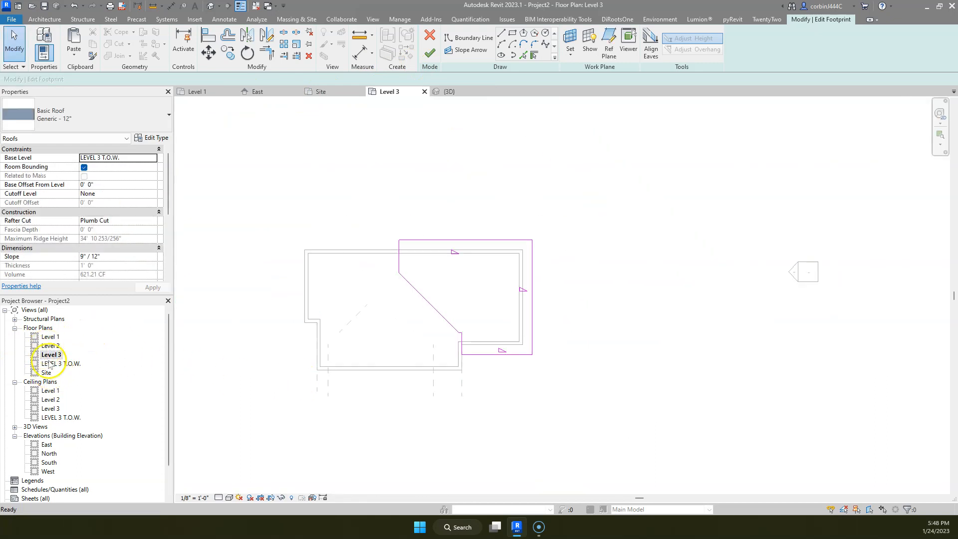
{"action": "left_click", "coordinate": [278, 94]}
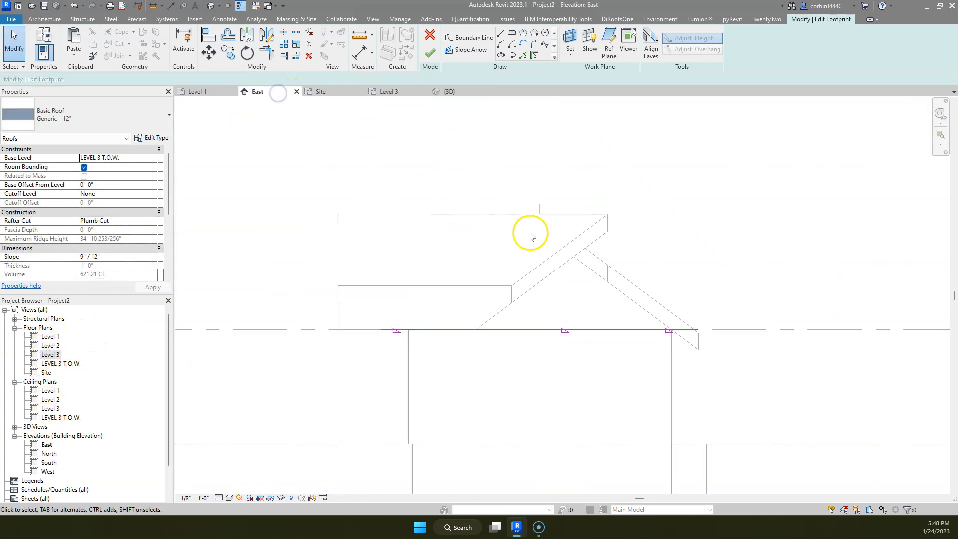
{"action": "left_click", "coordinate": [430, 52]}
- Try to copy the LEVEL 3 T.O.W. level up to the roof peak
{"action": "scroll", "coordinate": [377, 248], "scroll_direction": "down", "scroll_amount": 3}
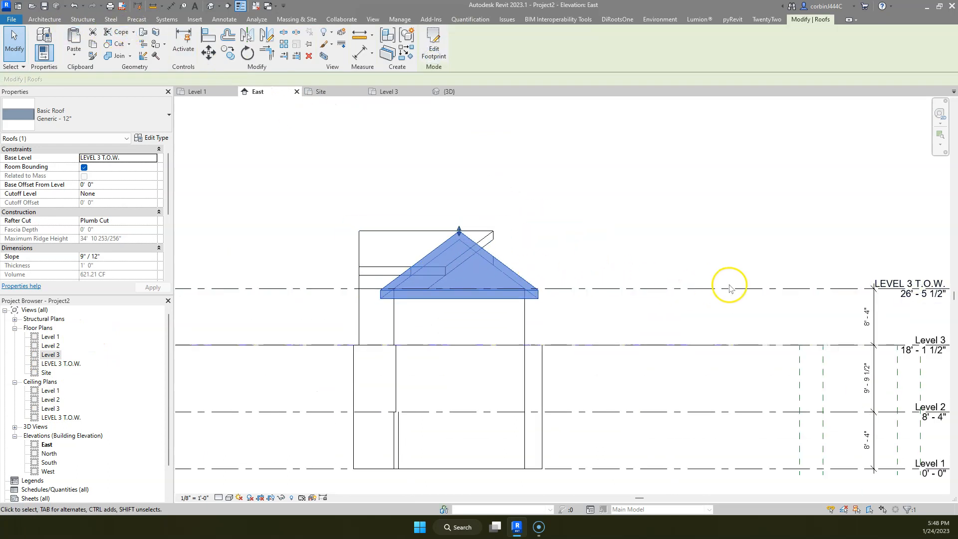
{"action": "left_click", "coordinate": [729, 288]}
{"action": "left_click", "coordinate": [227, 53]}
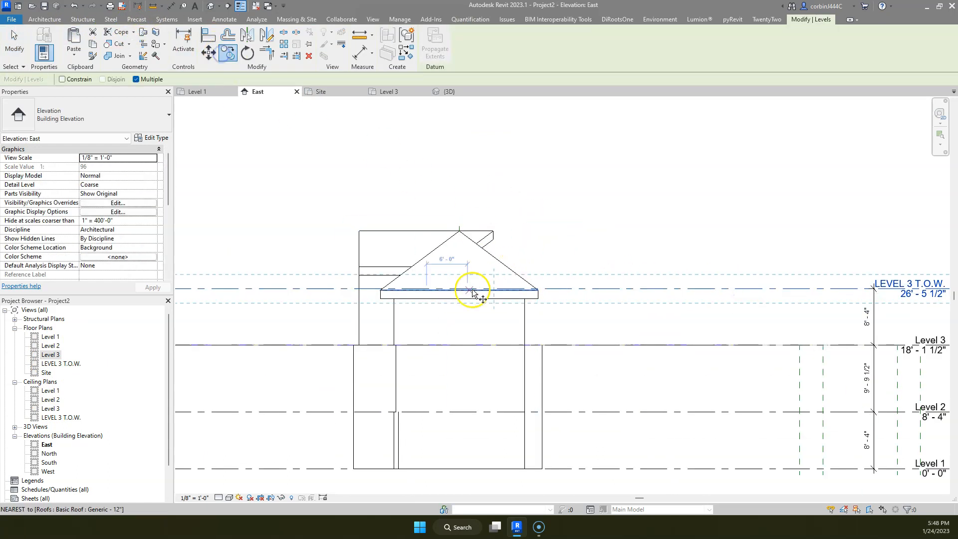
{"action": "left_click", "coordinate": [458, 289]}
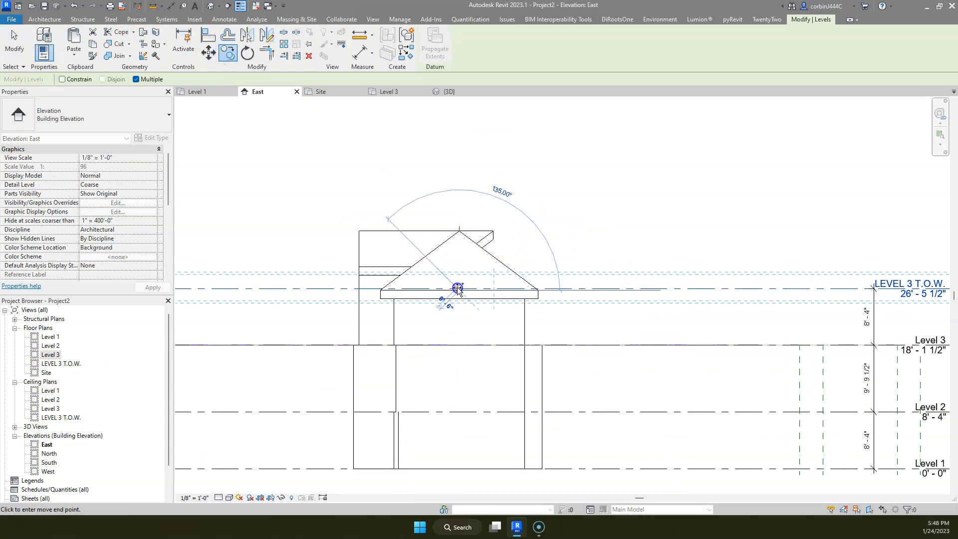
{"action": "left_click", "coordinate": [458, 232]}
{"action": "key", "text": "Escape"}
{"action": "key", "text": "Escape"}
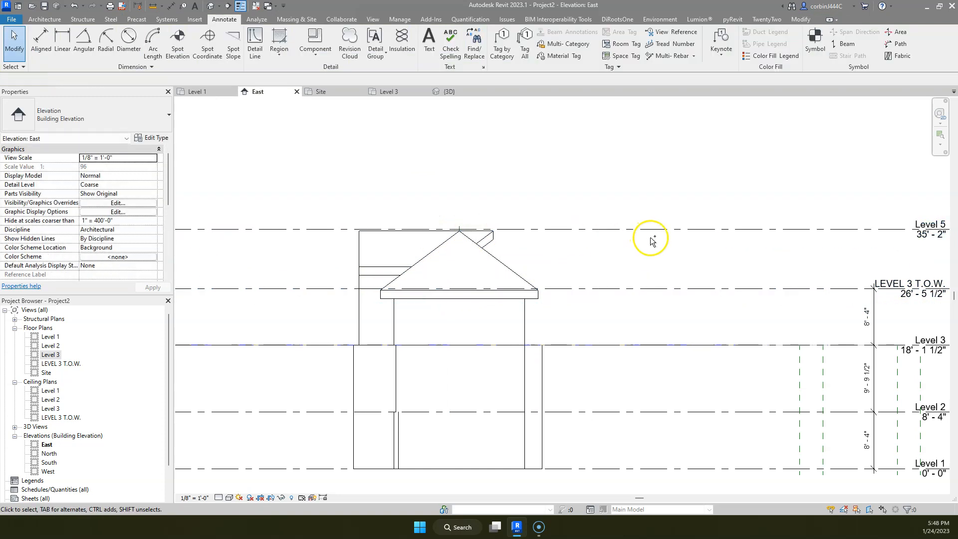
{"action": "key", "text": "ctrl+z"}
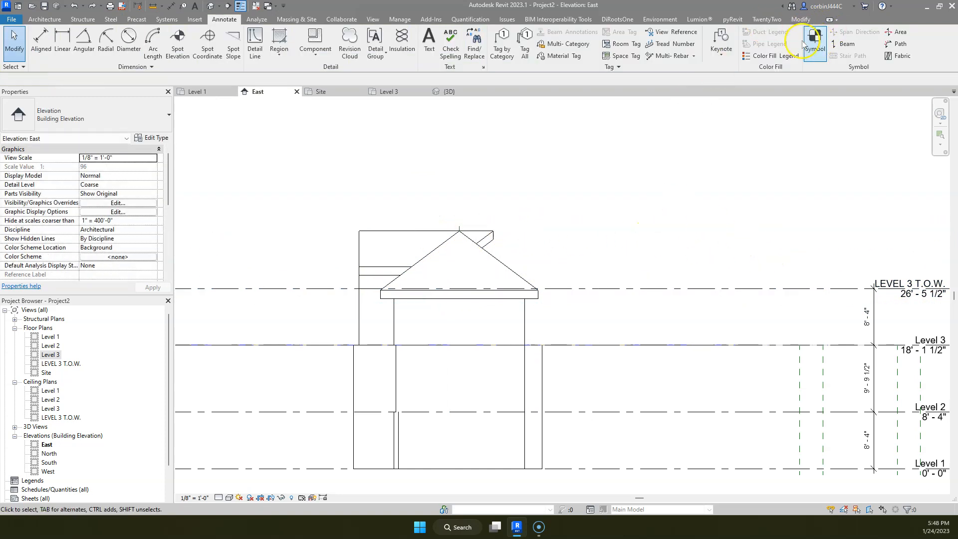
- Place a new level at about 34' 5 1/2" near the roof peak, with its ends aligned to the existing levels
{"action": "left_click", "coordinate": [45, 19]}
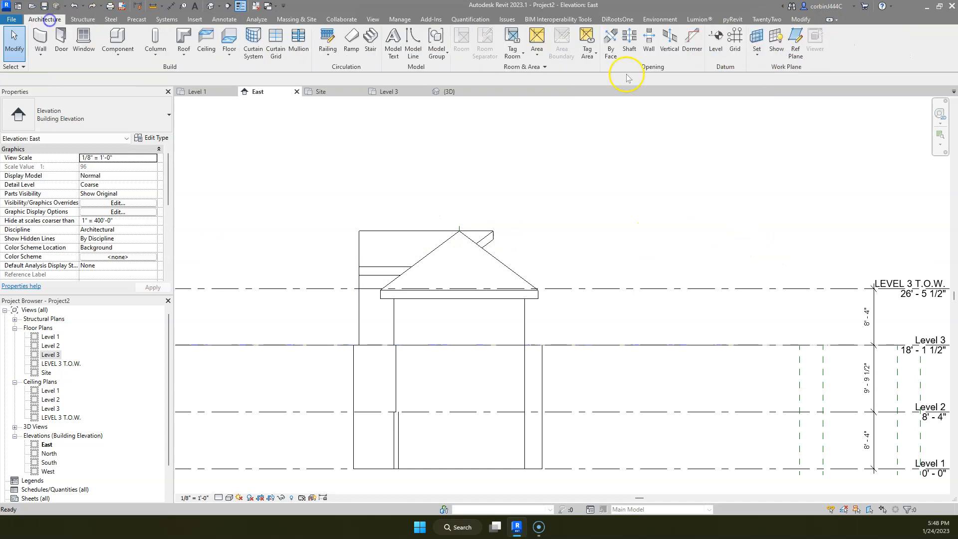
{"action": "left_click", "coordinate": [716, 48]}
{"action": "scroll", "coordinate": [438, 196], "scroll_direction": "down", "scroll_amount": 3}
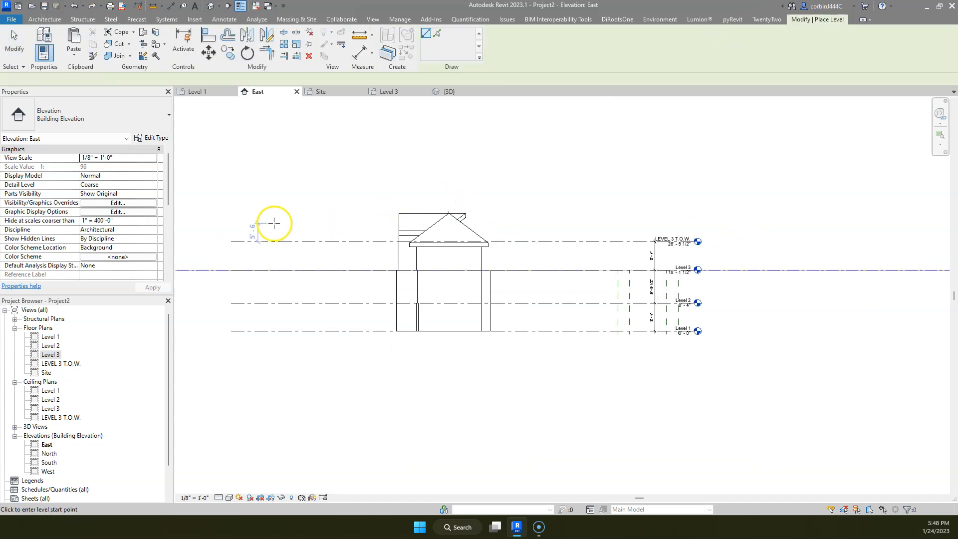
{"action": "left_click", "coordinate": [231, 215]}
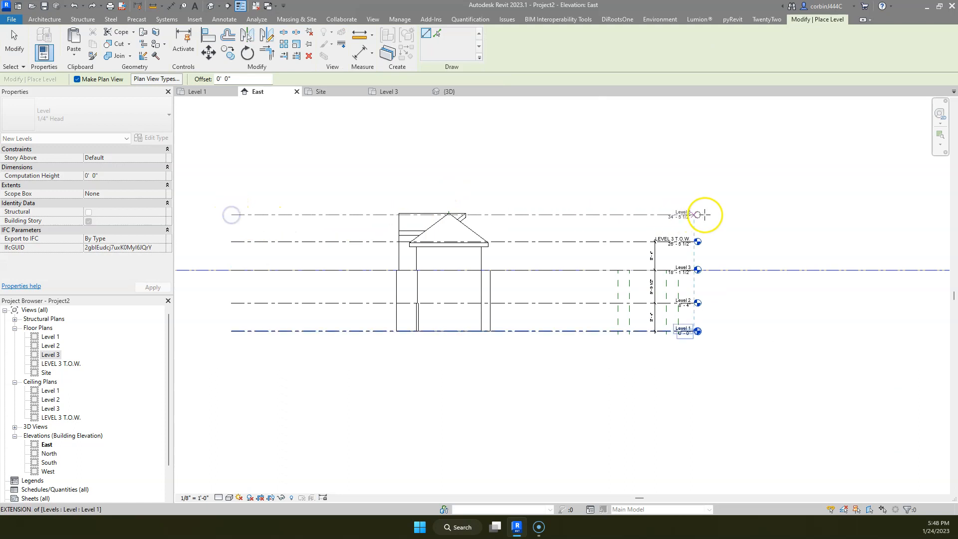
{"action": "left_click", "coordinate": [697, 214]}
{"action": "key", "text": "Escape"}
{"action": "key", "text": "Escape"}
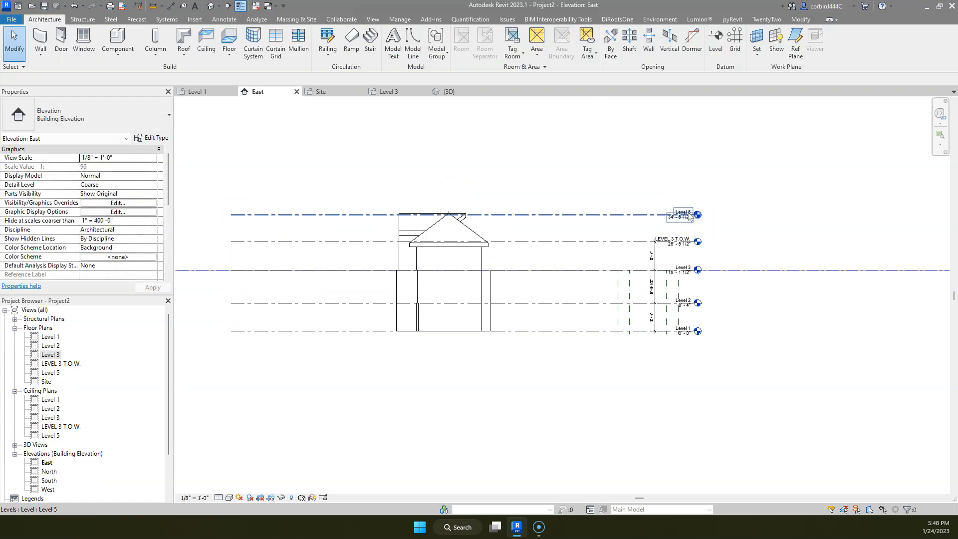
- Rename the new level as TOP OF ROOF and rename its corresponding views as well
{"action": "scroll", "coordinate": [694, 214], "scroll_direction": "up", "scroll_amount": 2}
{"action": "double_click", "coordinate": [684, 211]}
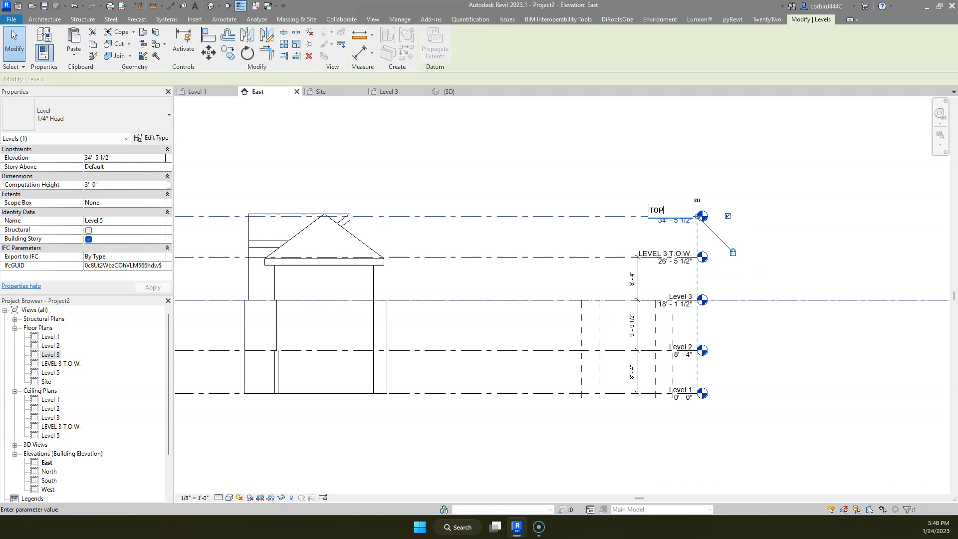
{"action": "key", "text": "Return"}
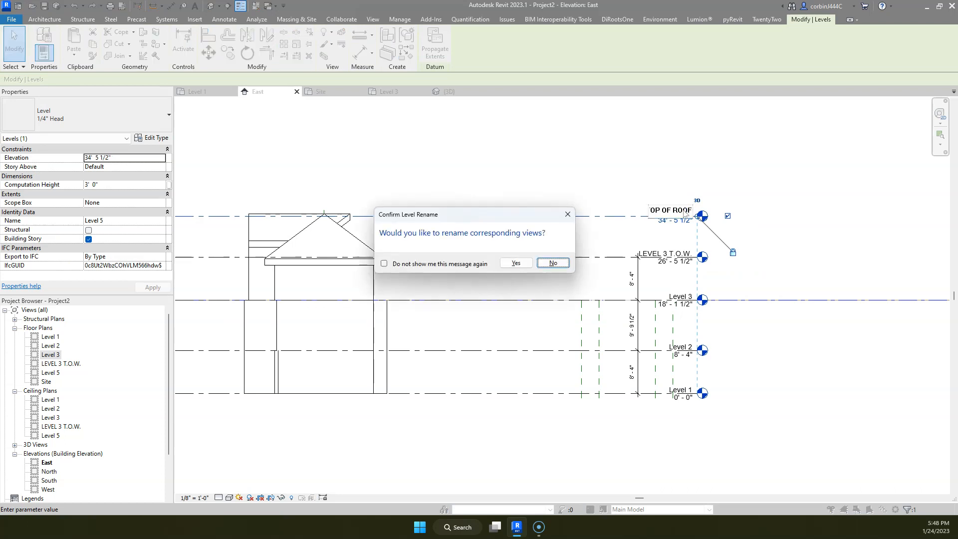
{"action": "left_click", "coordinate": [516, 263]}
- Move the TOP OF ROOF level up to the roof ridge
{"action": "scroll", "coordinate": [278, 220], "scroll_direction": "up", "scroll_amount": 4}
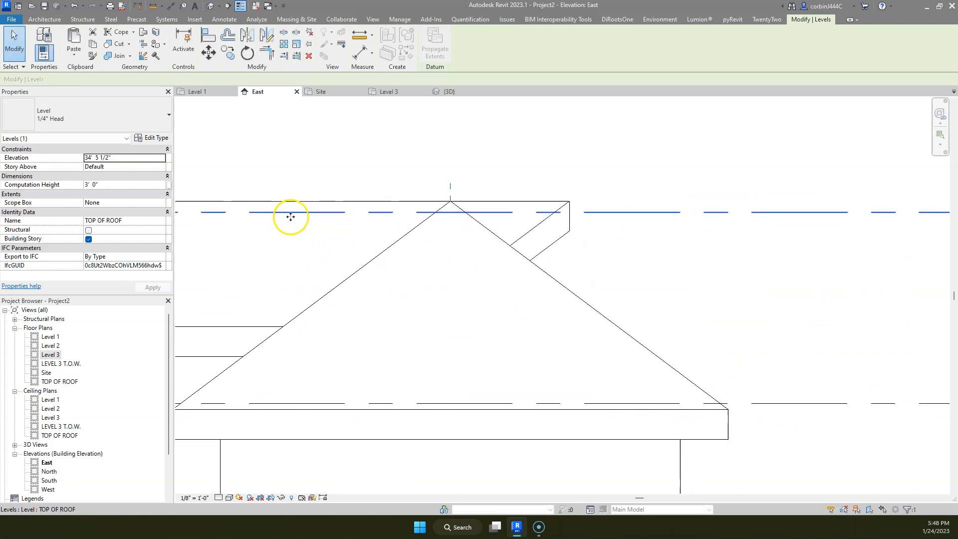
{"action": "left_click", "coordinate": [209, 53]}
{"action": "key", "text": "Escape"}
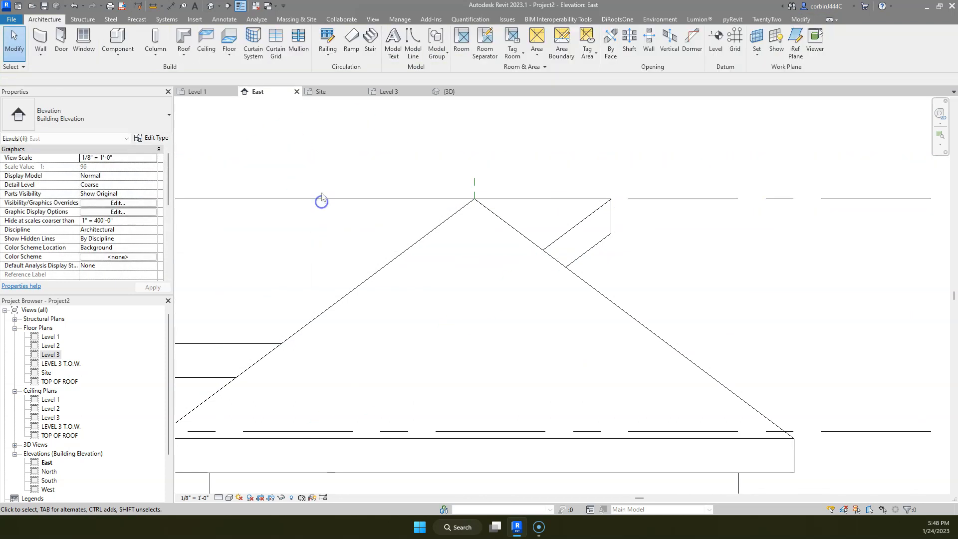
- Open the LEVEL 3 T.O.W. floor plan and the TOP OF ROOF floor plan
{"action": "left_click", "coordinate": [452, 92]}
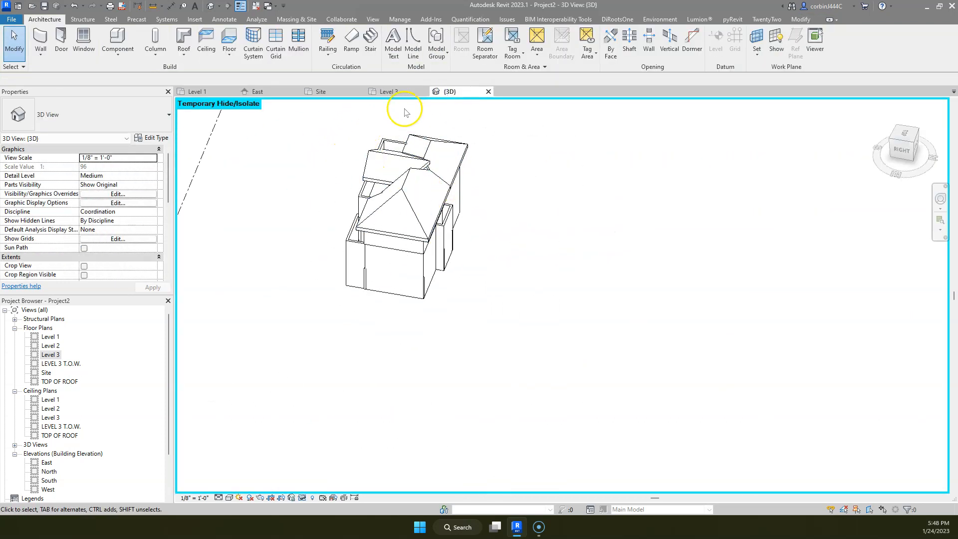
{"action": "double_click", "coordinate": [61, 363]}
{"action": "double_click", "coordinate": [60, 382]}
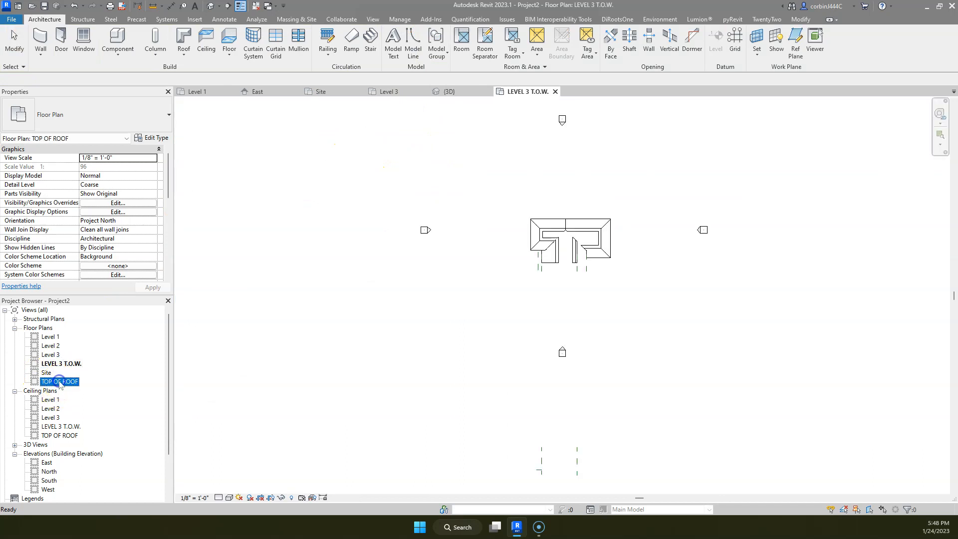
- Set both the bottom and the view depth of the TOP OF ROOF plan's view range to Level 2
{"action": "scroll", "coordinate": [142, 214], "scroll_direction": "down", "scroll_amount": 5}
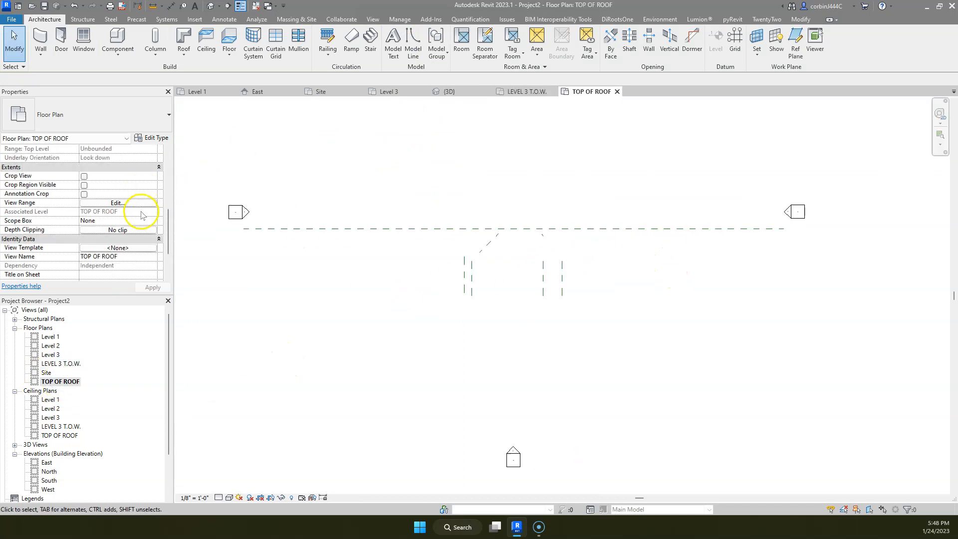
{"action": "left_click", "coordinate": [124, 204]}
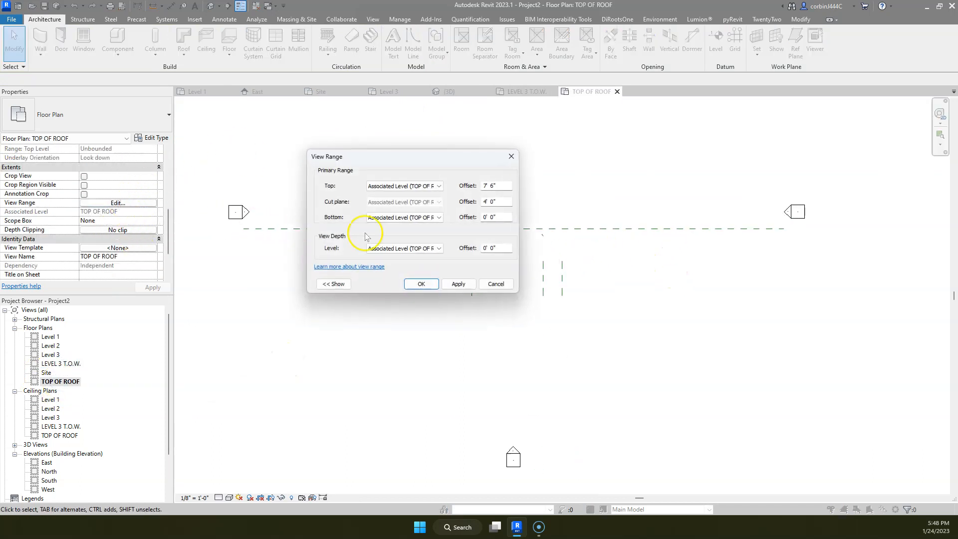
{"action": "left_click", "coordinate": [432, 218]}
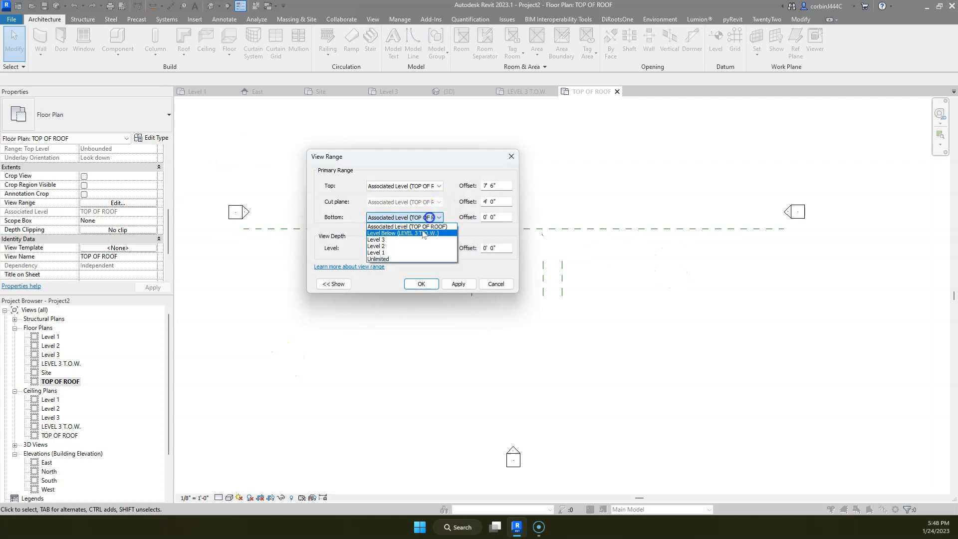
{"action": "left_click", "coordinate": [412, 252]}
{"action": "left_click", "coordinate": [411, 249]}
{"action": "left_click", "coordinate": [402, 279]}
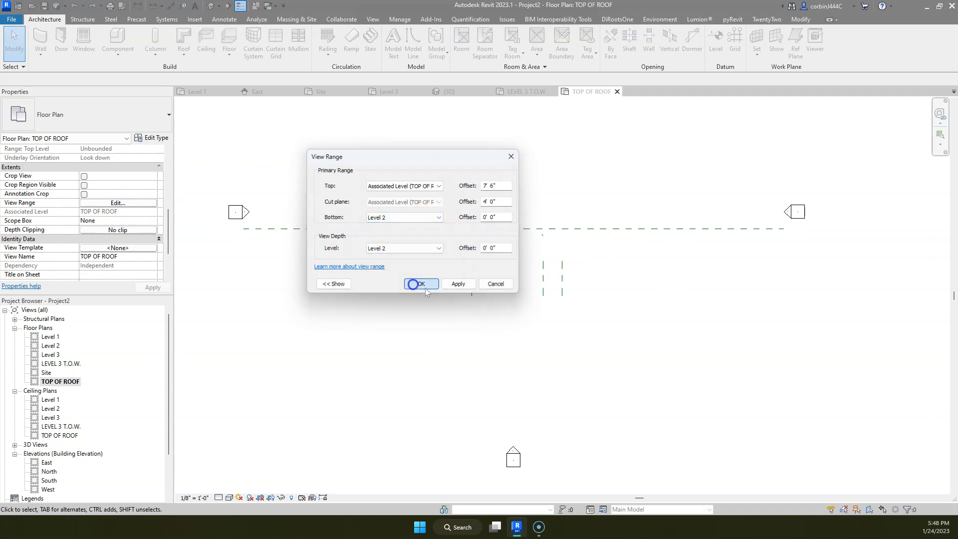
{"action": "left_click", "coordinate": [425, 286]}
- Hide the imported student site 01 As Built 01 drawing in the TOP OF ROOF plan
{"action": "scroll", "coordinate": [598, 244], "scroll_direction": "up", "scroll_amount": 2}
{"action": "scroll", "coordinate": [726, 270], "scroll_direction": "down", "scroll_amount": 3}
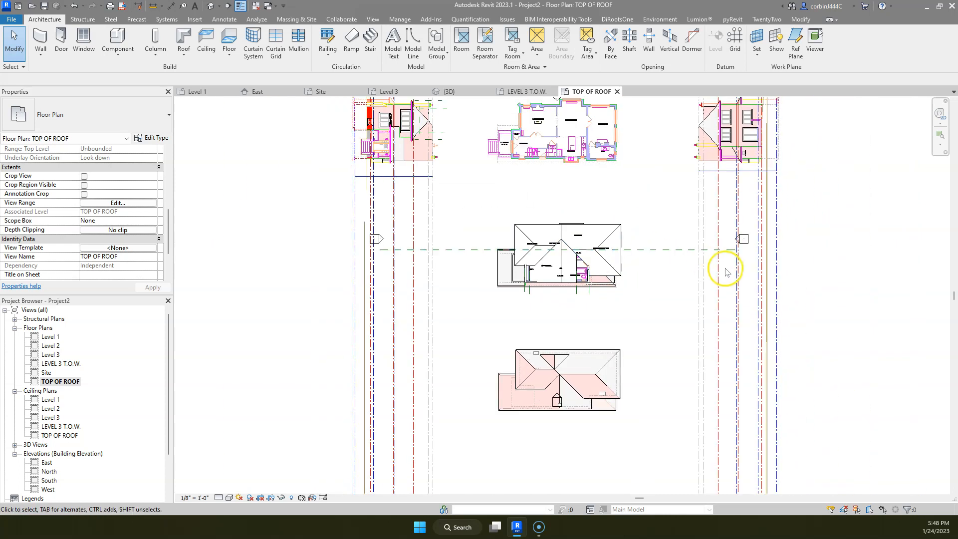
{"action": "left_click", "coordinate": [722, 271]}
{"action": "right_click", "coordinate": [720, 271]}
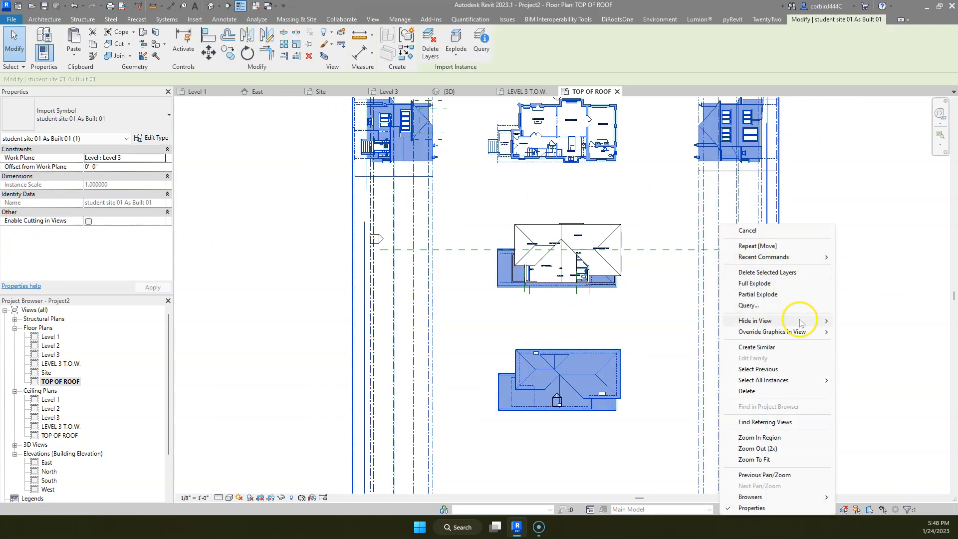
{"action": "left_click", "coordinate": [853, 321]}
{"action": "scroll", "coordinate": [609, 269], "scroll_direction": "up", "scroll_amount": 4}
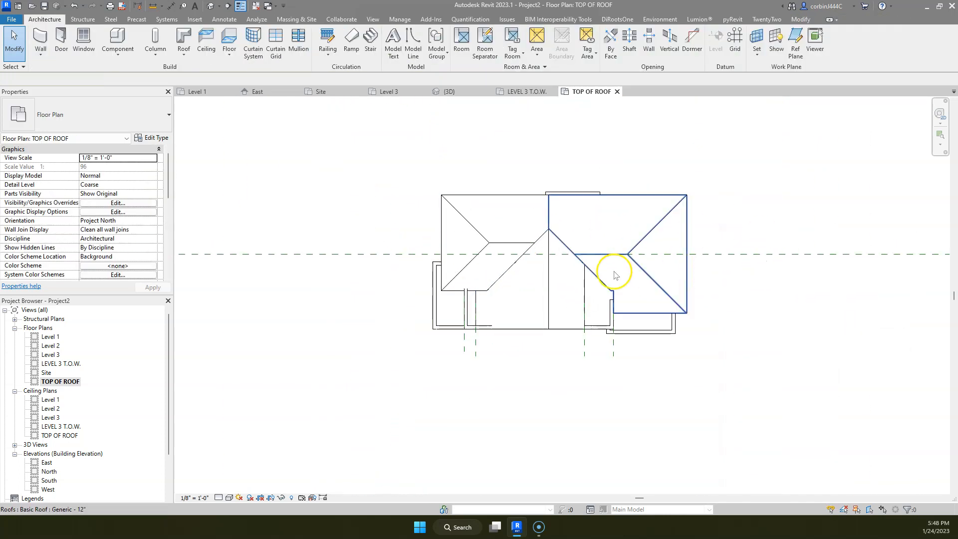
{"action": "scroll", "coordinate": [558, 158], "scroll_direction": "up", "scroll_amount": 2}
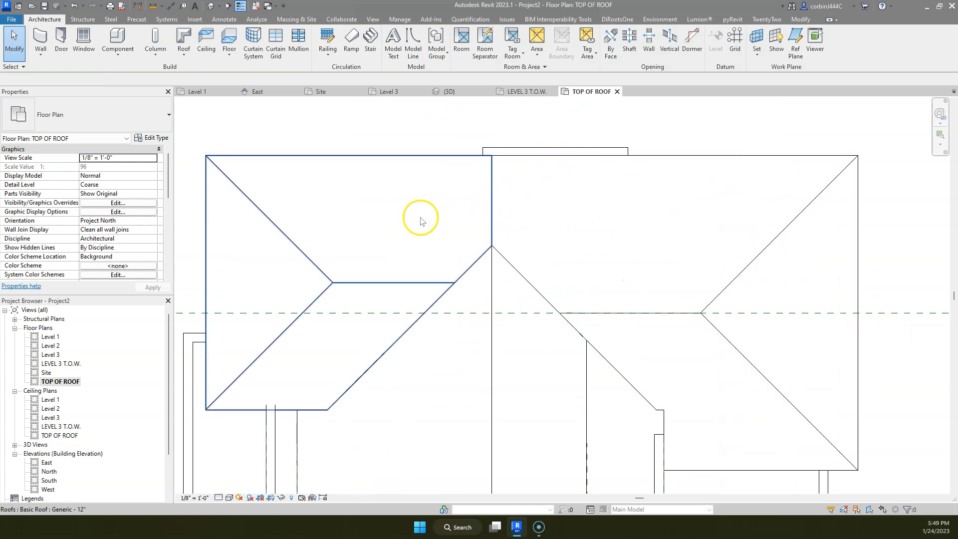
- Edit the larger hip roof's footprint and draw a boundary line along its ridge, from the diagonal edge to just past the gable ridge
{"action": "double_click", "coordinate": [619, 318]}
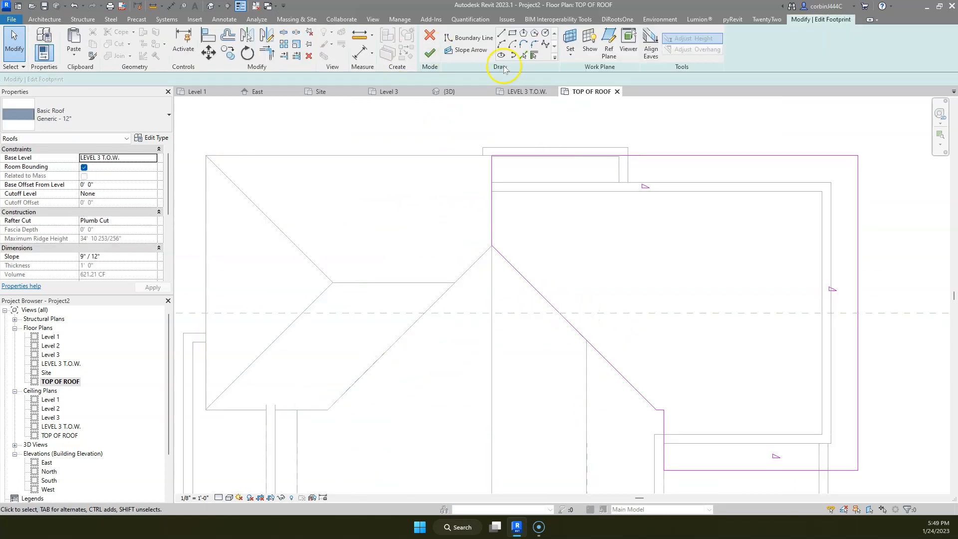
{"action": "left_click", "coordinate": [500, 35]}
{"action": "left_click", "coordinate": [560, 314]}
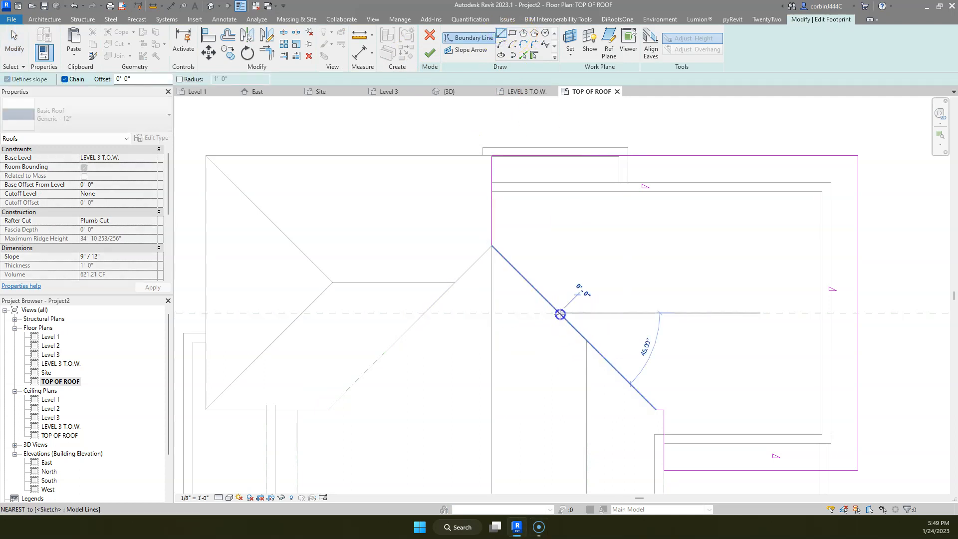
{"action": "left_click", "coordinate": [483, 313]}
{"action": "key", "text": "Escape"}
{"action": "key", "text": "Escape"}
- Trim the new ridge line to the vertical and diagonal boundary edges and finish the larger hip roof's footprint
{"action": "left_click", "coordinate": [270, 55]}
{"action": "left_click", "coordinate": [488, 230]}
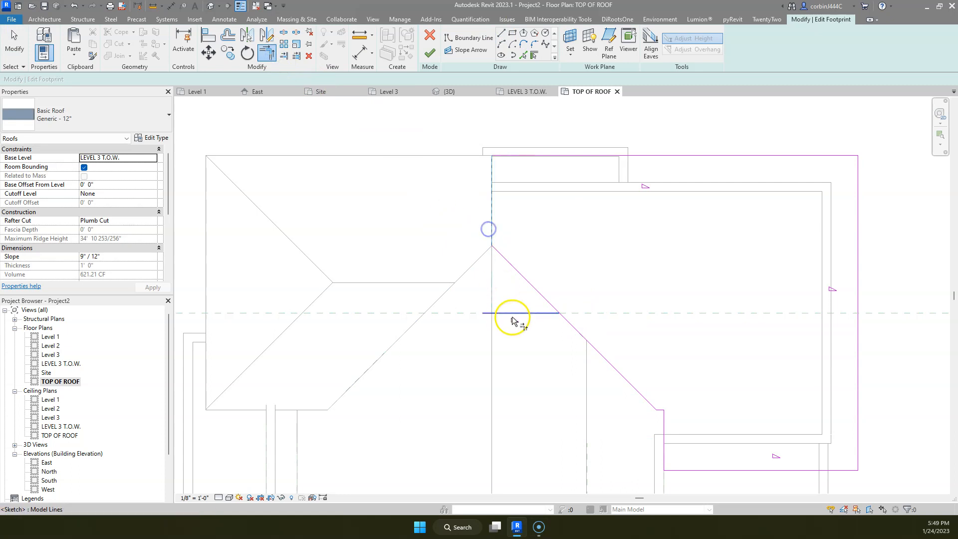
{"action": "left_click", "coordinate": [528, 316]}
{"action": "left_click", "coordinate": [570, 323]}
{"action": "key", "text": "Escape"}
{"action": "left_click", "coordinate": [529, 314]}
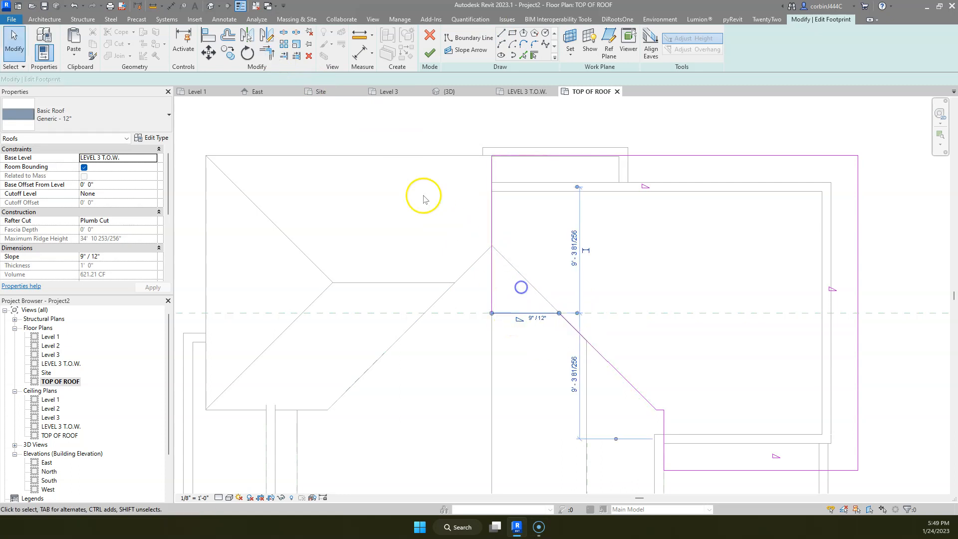
{"action": "left_click", "coordinate": [428, 56]}
{"action": "left_click", "coordinate": [498, 119]}
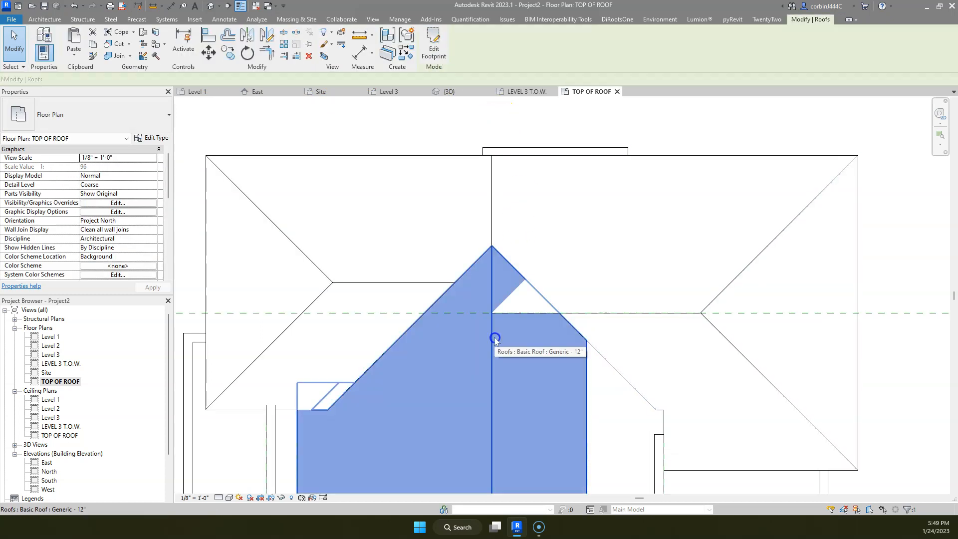
- Edit the gable roof's footprint and draw a horizontal boundary line between its two diagonal edges, level with the larger hip roof's ridge
{"action": "double_click", "coordinate": [496, 339]}
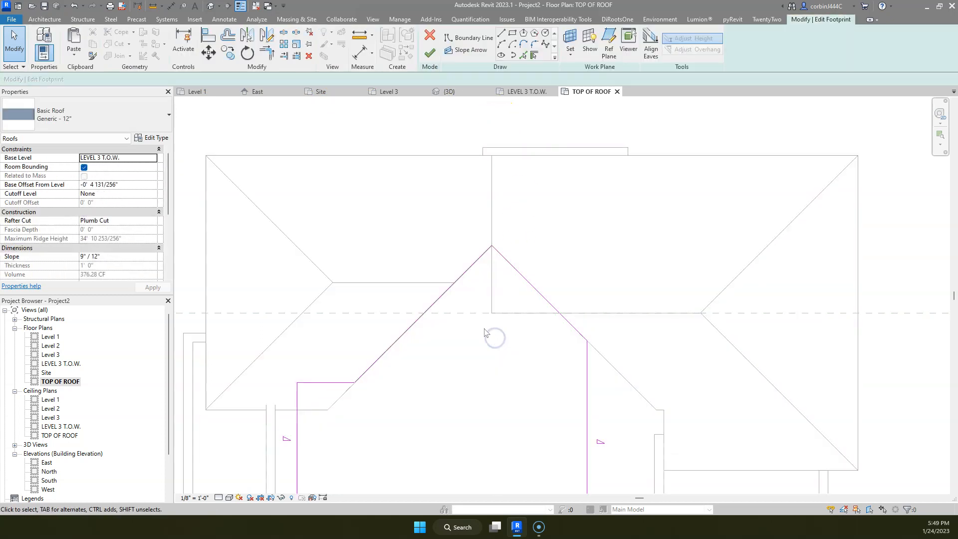
{"action": "left_click", "coordinate": [501, 34]}
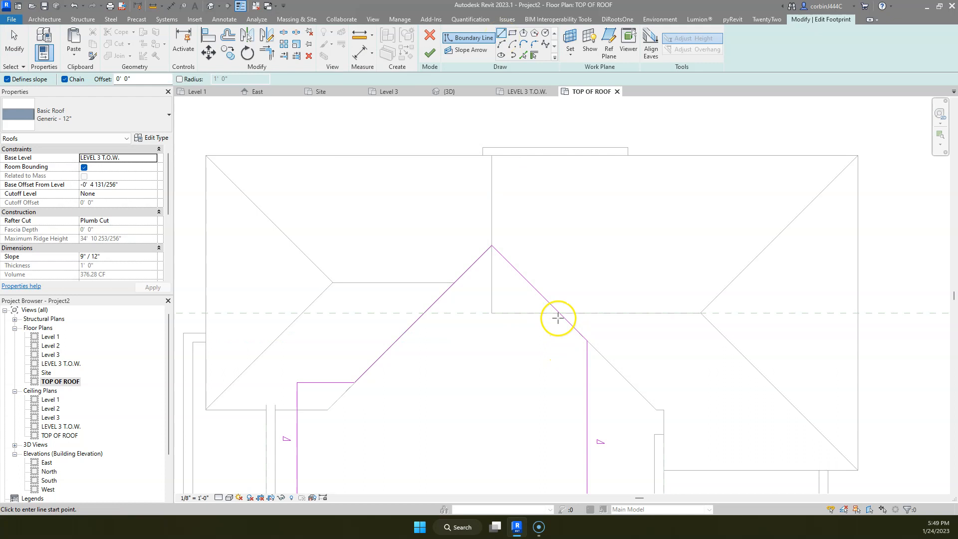
{"action": "left_click", "coordinate": [559, 313]}
{"action": "left_click", "coordinate": [427, 314]}
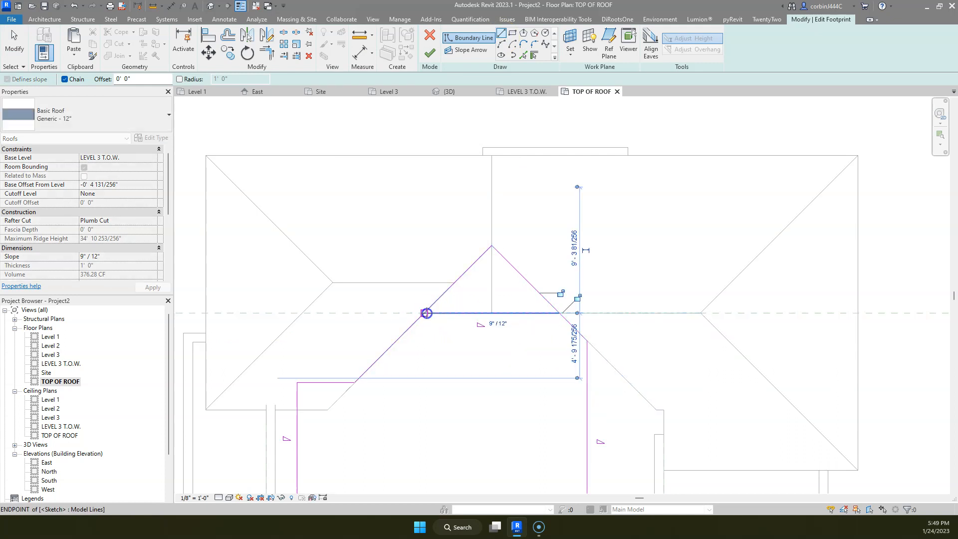
{"action": "key", "text": "Escape"}
{"action": "key", "text": "Escape"}
- Trim both diagonal edges of the gable footprint to the horizontal line, removing the pointed peak
{"action": "left_click", "coordinate": [505, 301]}
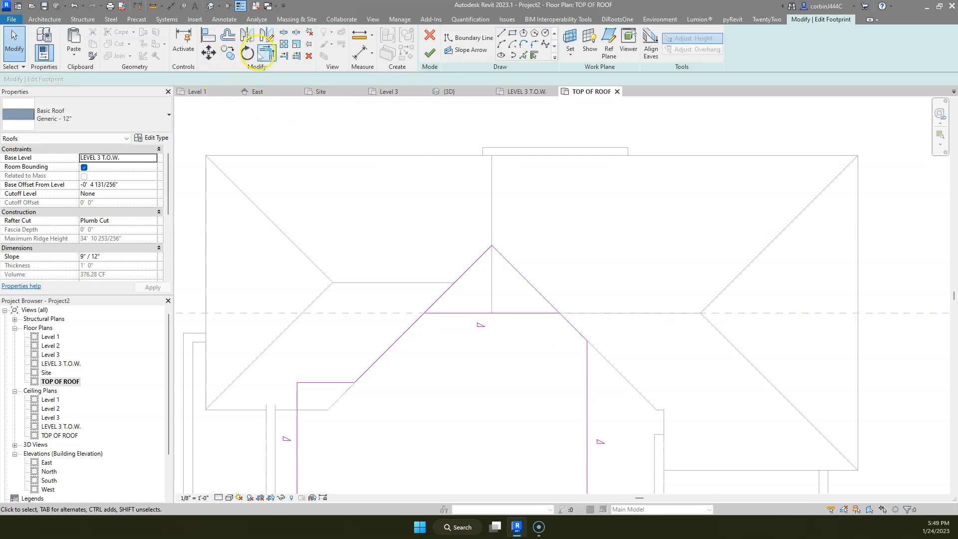
{"action": "left_click", "coordinate": [260, 54]}
{"action": "left_click", "coordinate": [417, 320]}
{"action": "left_click", "coordinate": [488, 313]}
{"action": "left_click", "coordinate": [551, 314]}
{"action": "left_click", "coordinate": [568, 322]}
{"action": "key", "text": "Escape"}
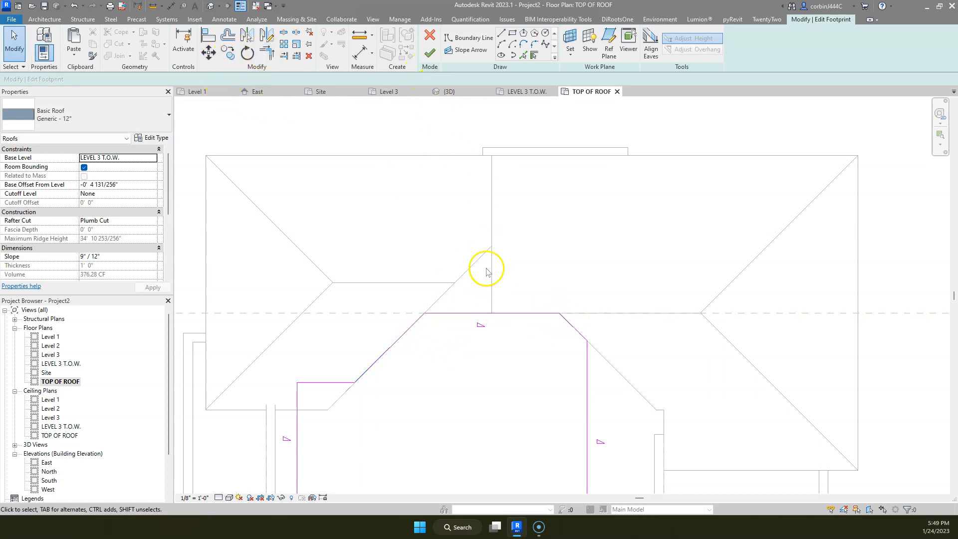
{"action": "left_click", "coordinate": [500, 314]}
{"action": "key", "text": "Escape"}
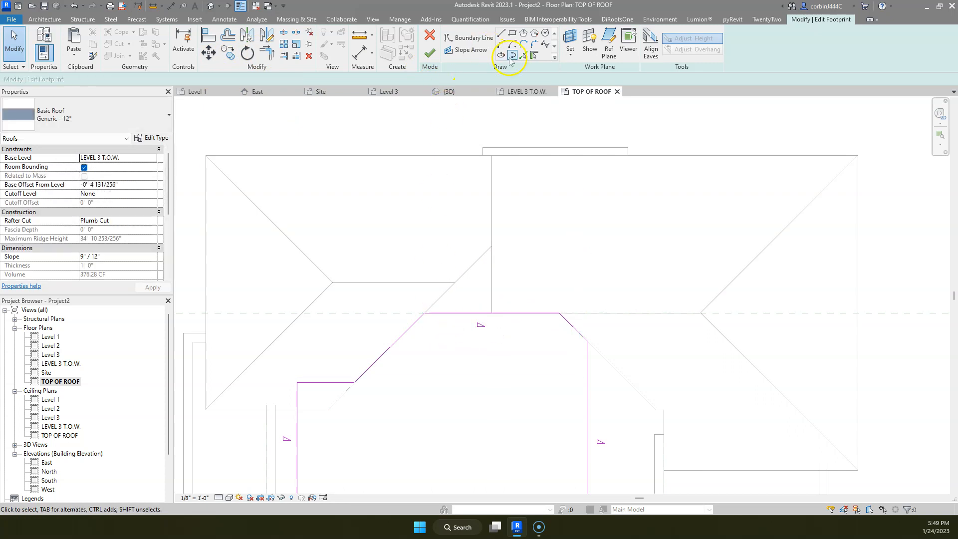
- Draw a boundary line in the gable footprint from the end of the larger hip roof's ridge to the end of the smaller hip roof's ridge
{"action": "left_click", "coordinate": [500, 34]}
{"action": "left_click", "coordinate": [492, 313]}
{"action": "left_click", "coordinate": [454, 283]}
{"action": "key", "text": "Escape"}
{"action": "key", "text": "Escape"}
- Trim the short angled line to the diagonal and horizontal edges of the gable footprint and finish the roof sketch
{"action": "left_click", "coordinate": [267, 60]}
{"action": "left_click", "coordinate": [409, 327]}
{"action": "left_click", "coordinate": [467, 295]}
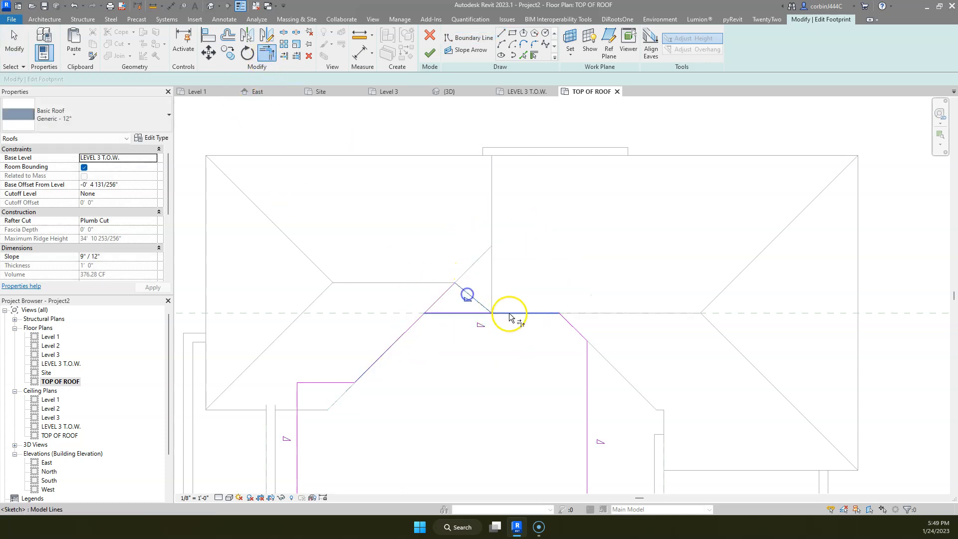
{"action": "key", "text": "Escape"}
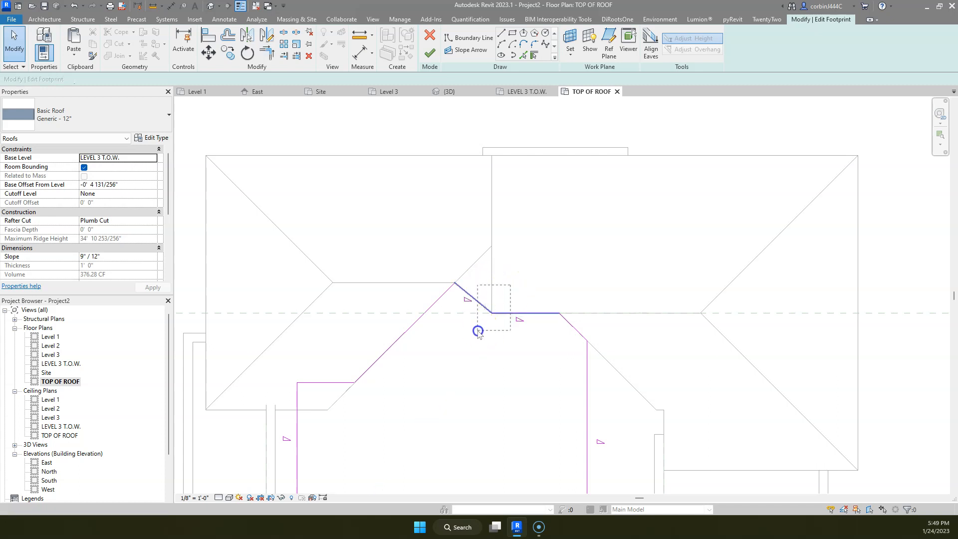
{"action": "left_click_drag", "start_coordinate": [478, 332], "coordinate": [478, 331]}
{"action": "left_click", "coordinate": [430, 52]}
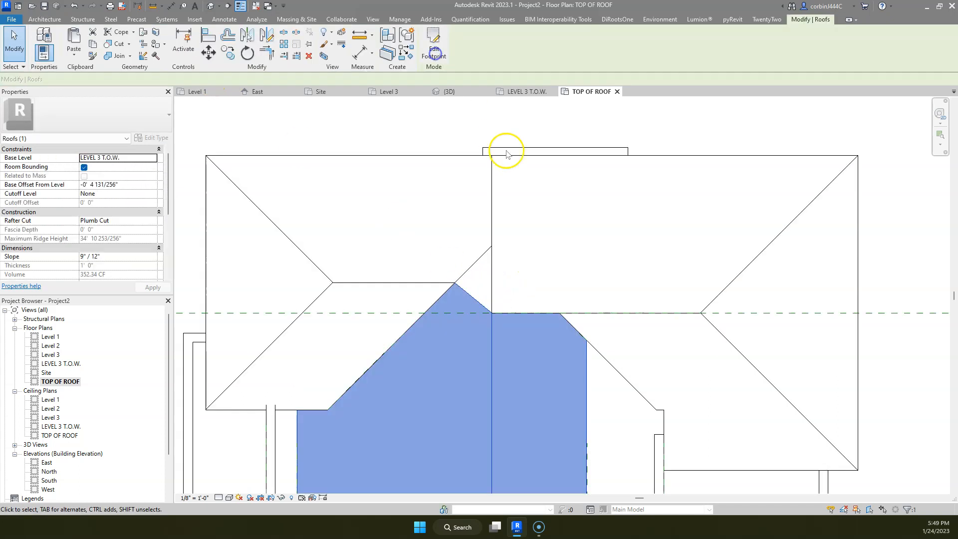
- Switch to the 3D view and open the smaller hip roof's footprint for editing from the back of the house
{"action": "scroll", "coordinate": [439, 250], "scroll_direction": "down", "scroll_amount": 2}
{"action": "left_click", "coordinate": [456, 92]}
{"action": "middle_click_drag", "start_coordinate": [411, 278], "coordinate": [276, 263], "text": "shift"}
{"action": "scroll", "coordinate": [422, 178], "scroll_direction": "up", "scroll_amount": 5}
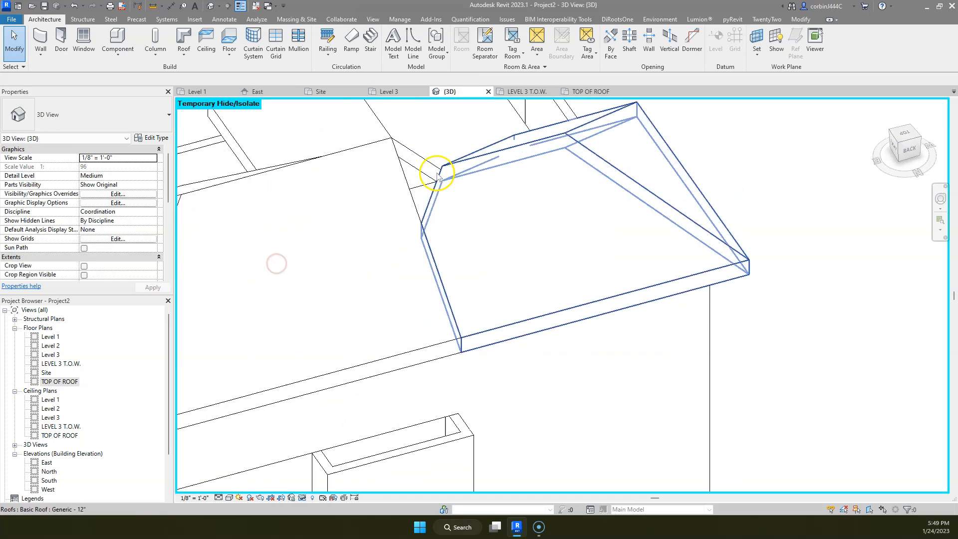
{"action": "double_click", "coordinate": [438, 201]}
{"action": "mouse_move", "coordinate": [437, 201]}
{"action": "middle_mouse_down", "text": "shift"}
{"action": "mouse_move", "coordinate": [535, 217]}
{"action": "mouse_move", "coordinate": [471, 259]}
{"action": "middle_mouse_up", "text": "shift"}
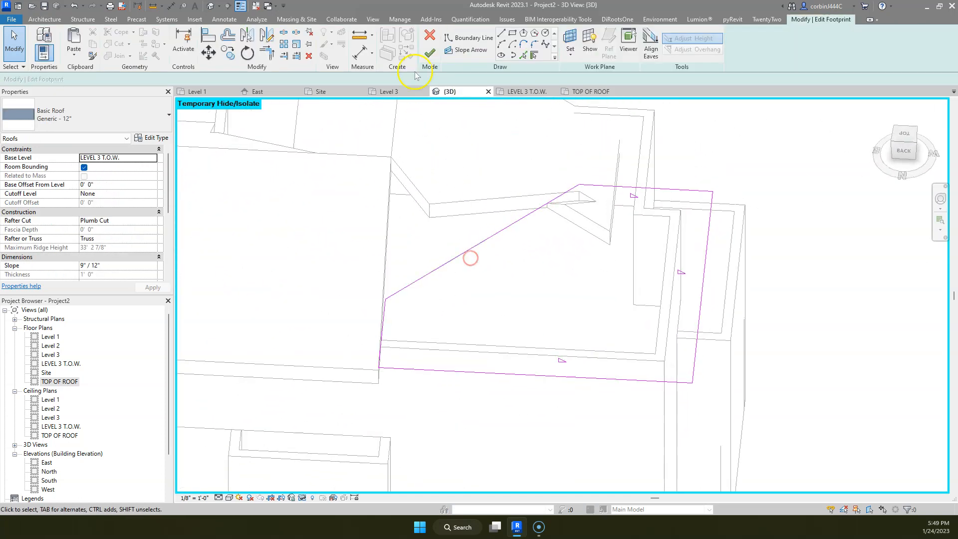
- Pick the gable roof's short angled edge as a boundary line for the smaller hip roof and clear the surplus line
{"action": "left_click", "coordinate": [408, 187]}
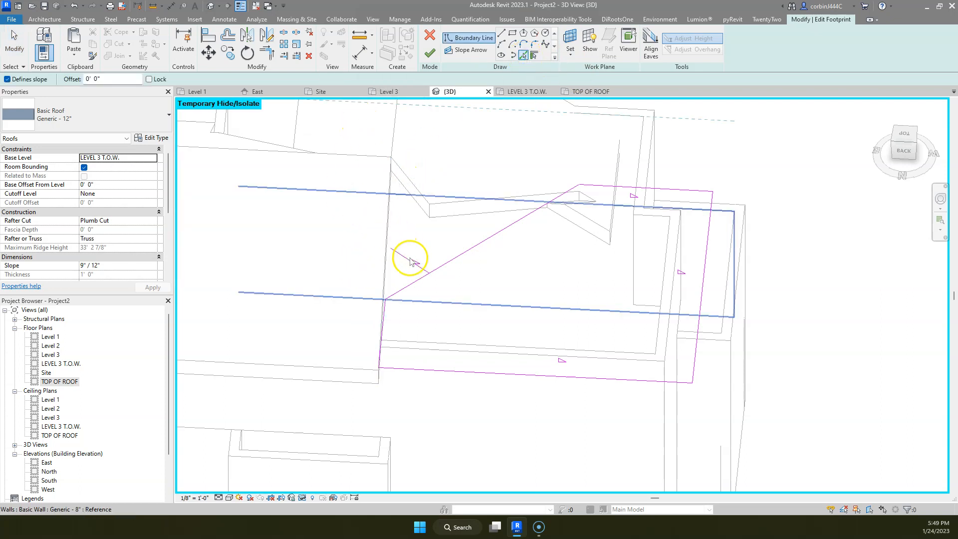
{"action": "key", "text": "Escape"}
{"action": "scroll", "coordinate": [432, 279], "scroll_direction": "down", "scroll_amount": 4}
{"action": "scroll", "coordinate": [442, 223], "scroll_direction": "up", "scroll_amount": 2}
{"action": "left_click", "coordinate": [422, 195]}
{"action": "key", "text": "Delete"}
{"action": "scroll", "coordinate": [380, 334], "scroll_direction": "up", "scroll_amount": 1}
{"action": "scroll", "coordinate": [381, 334], "scroll_direction": "up", "scroll_amount": 2}
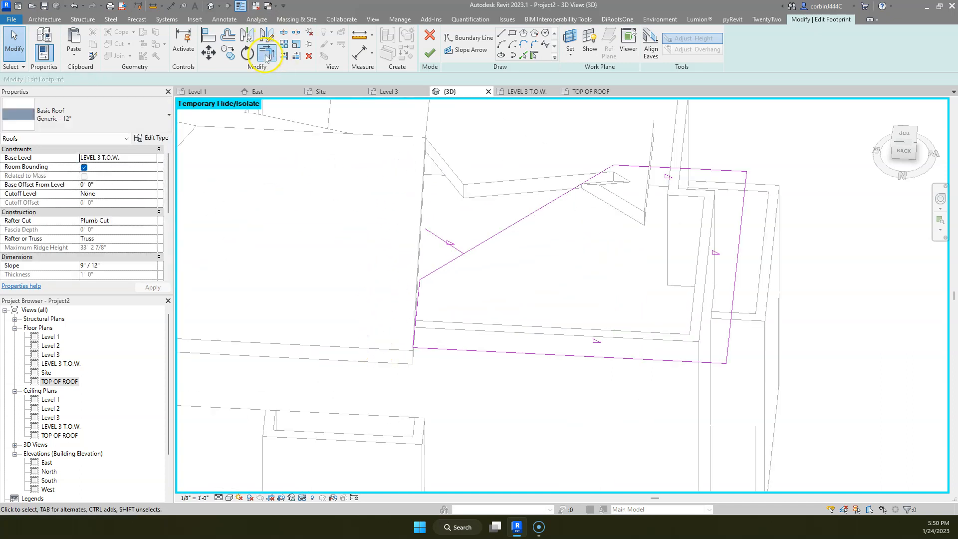
- Trim the short angled line to the adjoining footprint edge, turn off its roof slope and finish the smaller hip roof
{"action": "left_click", "coordinate": [266, 53]}
{"action": "left_click", "coordinate": [414, 305]}
{"action": "left_click", "coordinate": [445, 238]}
{"action": "key", "text": "Escape"}
{"action": "key", "text": "Escape"}
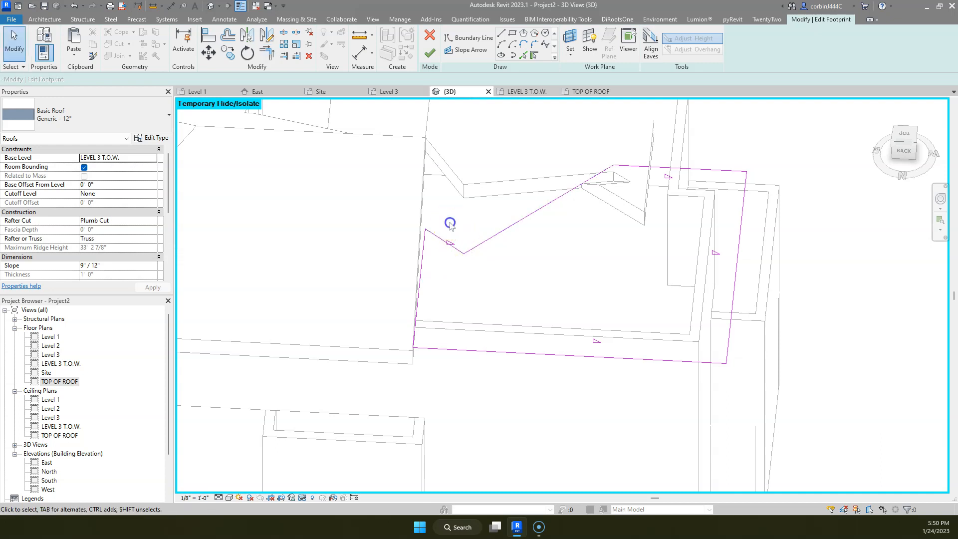
{"action": "left_click", "coordinate": [442, 239]}
{"action": "left_click", "coordinate": [430, 52]}
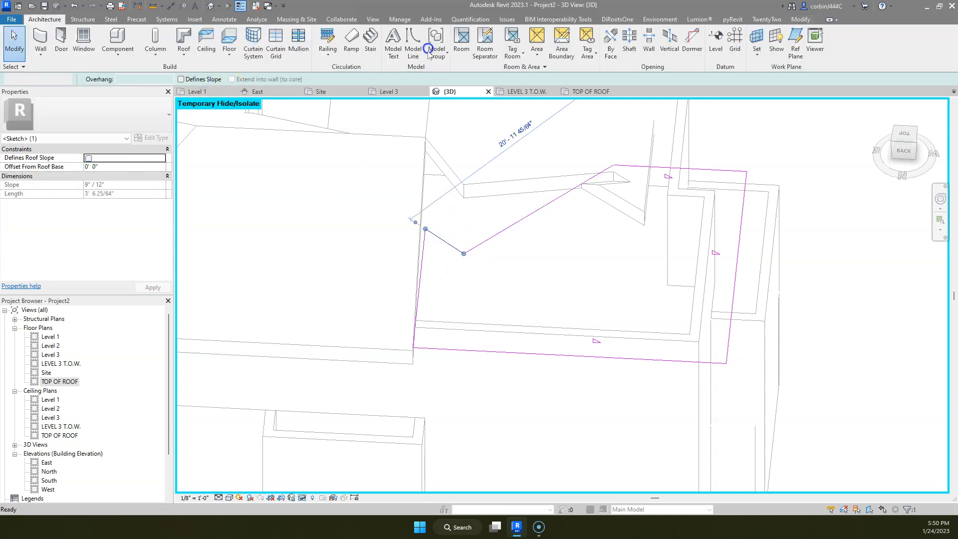
{"action": "left_click", "coordinate": [797, 20]}
{"action": "left_click", "coordinate": [120, 56]}
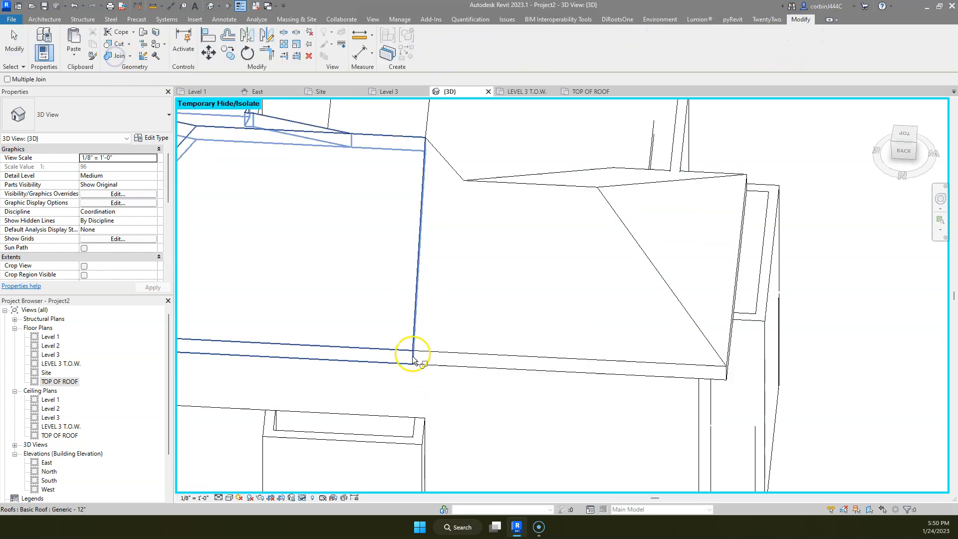
{"action": "key", "text": "Escape"}
- Reopen the smaller hip roof's footprint, move its diagonal boundary line toward the gable roof and finish the sketch
{"action": "scroll", "coordinate": [379, 432], "scroll_direction": "down", "scroll_amount": 2}
{"action": "middle_click_drag", "start_coordinate": [549, 406], "coordinate": [289, 321], "text": "shift"}
{"action": "middle_click_drag", "start_coordinate": [428, 321], "coordinate": [375, 284], "text": "shift"}
{"action": "scroll", "coordinate": [346, 253], "scroll_direction": "up", "scroll_amount": 5}
{"action": "scroll", "coordinate": [449, 414], "scroll_direction": "down", "scroll_amount": 4}
{"action": "mouse_move", "coordinate": [450, 415]}
{"action": "middle_mouse_down", "text": "shift"}
{"action": "mouse_move", "coordinate": [381, 387]}
{"action": "mouse_move", "coordinate": [391, 396]}
{"action": "mouse_move", "coordinate": [352, 415]}
{"action": "mouse_move", "coordinate": [396, 474]}
{"action": "mouse_move", "coordinate": [420, 384]}
{"action": "middle_mouse_up", "text": "shift"}
{"action": "double_click", "coordinate": [421, 386]}
{"action": "left_click", "coordinate": [433, 397]}
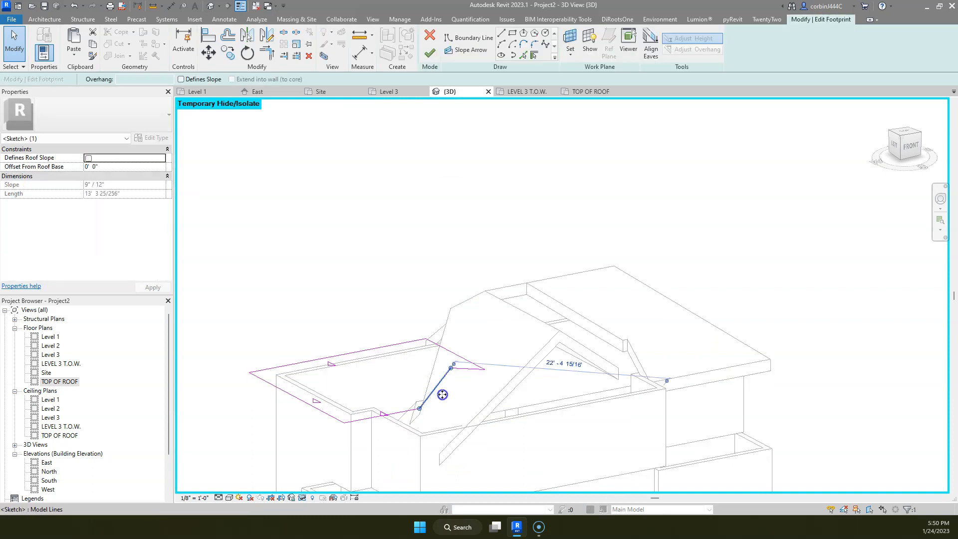
{"action": "left_click", "coordinate": [429, 52]}
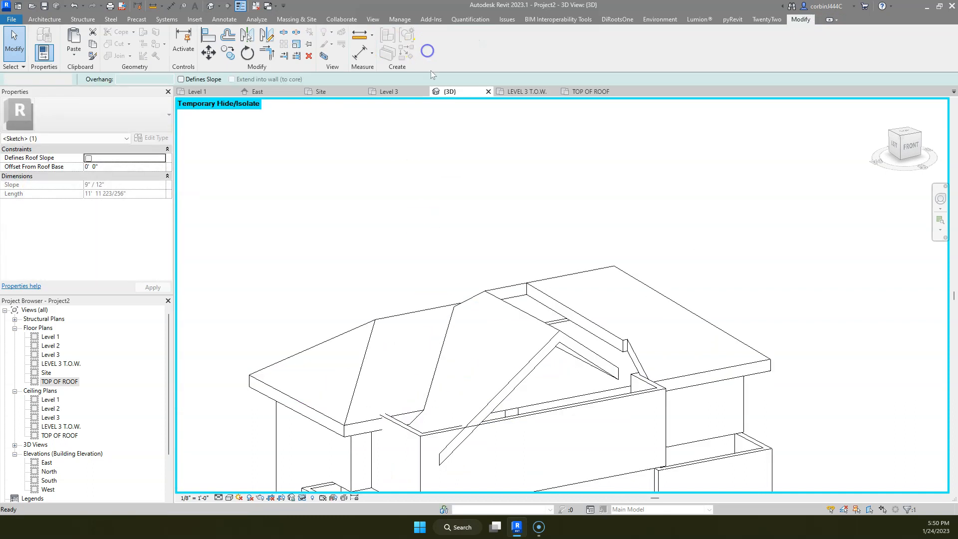
- Switch to the TOP OF ROOF floor plan at the junction of the smaller hip roof and the gable roof
{"action": "left_click", "coordinate": [589, 91]}
{"action": "left_click", "coordinate": [404, 298]}
{"action": "key", "text": "Escape"}
{"action": "scroll", "coordinate": [401, 303], "scroll_direction": "up", "scroll_amount": 3}
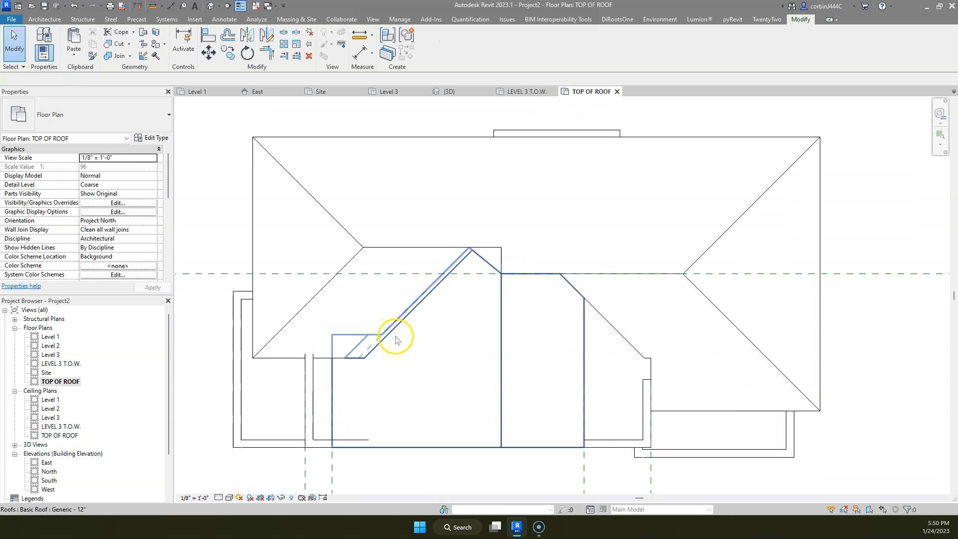
{"action": "scroll", "coordinate": [365, 402], "scroll_direction": "up", "scroll_amount": 3}
{"action": "left_click", "coordinate": [213, 33]}
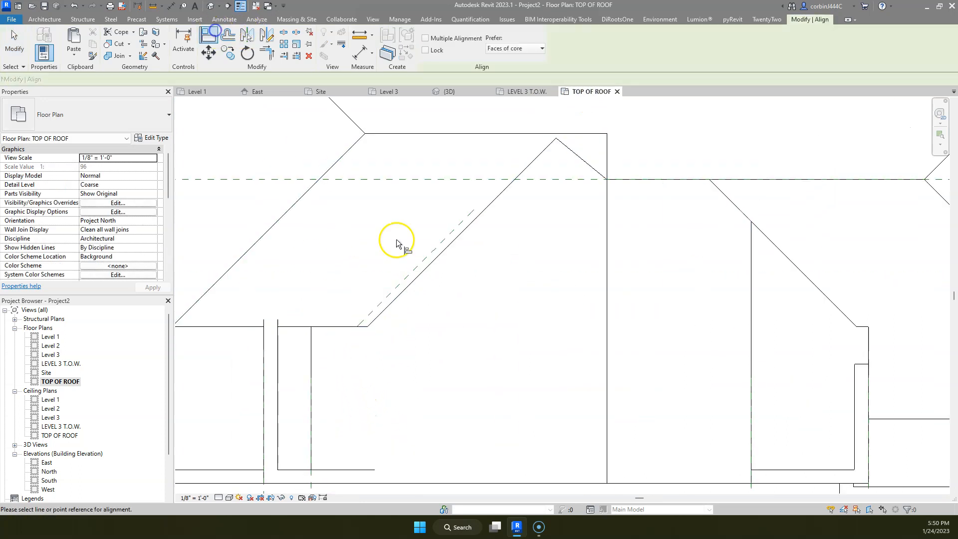
{"action": "left_click", "coordinate": [409, 289]}
{"action": "key", "text": "Escape"}
{"action": "key", "text": "Escape"}
- Try to move the smaller hip roof's diagonal boundary line back toward the gable roof's edge and finish the sketch
{"action": "left_click", "coordinate": [250, 327]}
{"action": "double_click", "coordinate": [400, 300]}
{"action": "left_click_drag", "start_coordinate": [453, 272], "coordinate": [429, 266]}
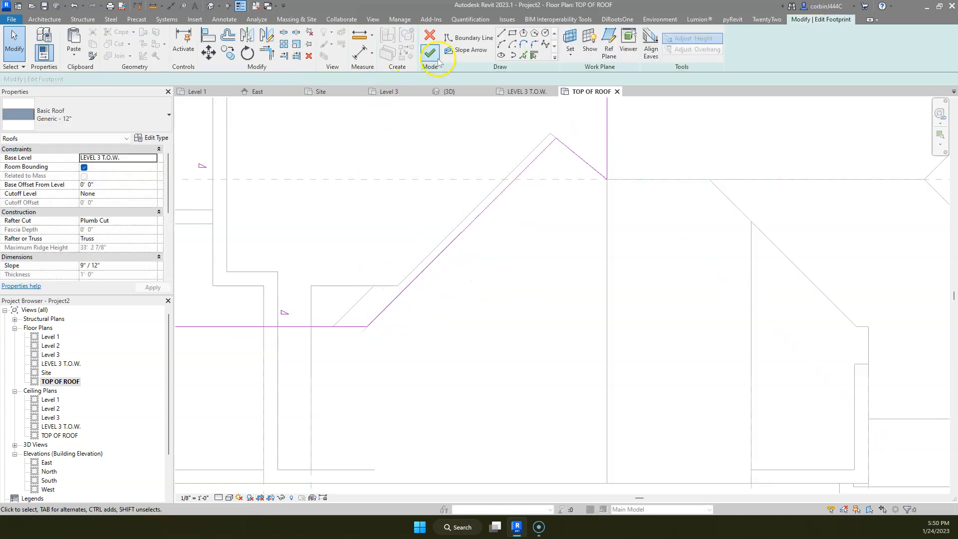
{"action": "left_click", "coordinate": [437, 59]}
- Open the gable roof's footprint, move its diagonal boundary line onto the smaller hip roof's diagonal edge and finish the sketch
{"action": "double_click", "coordinate": [312, 347]}
{"action": "mouse_move", "coordinate": [414, 270]}
{"action": "left_mouse_down"}
{"action": "mouse_move", "coordinate": [441, 270]}
{"action": "mouse_move", "coordinate": [433, 258]}
{"action": "left_mouse_up"}
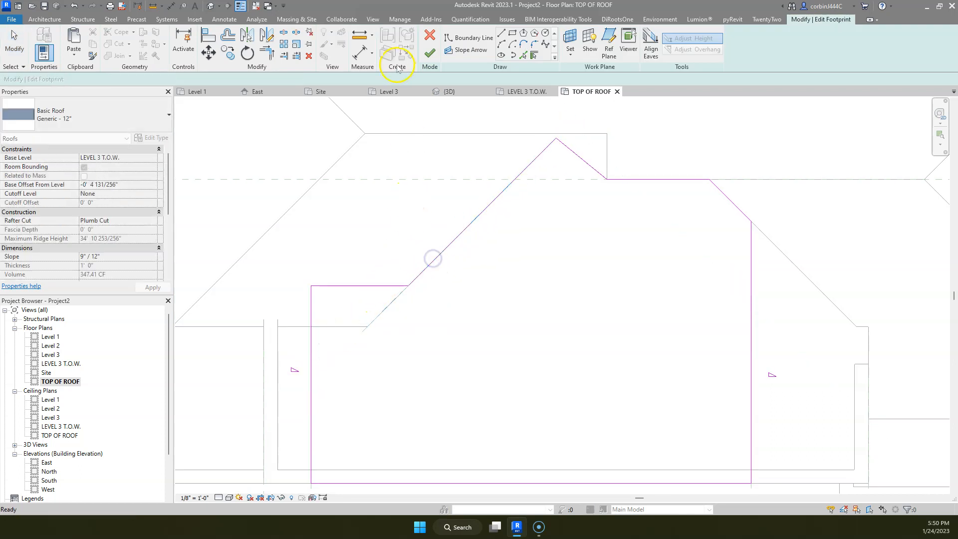
{"action": "left_click", "coordinate": [424, 55]}
{"action": "key", "text": "Escape"}
{"action": "scroll", "coordinate": [431, 305], "scroll_direction": "down", "scroll_amount": 2}
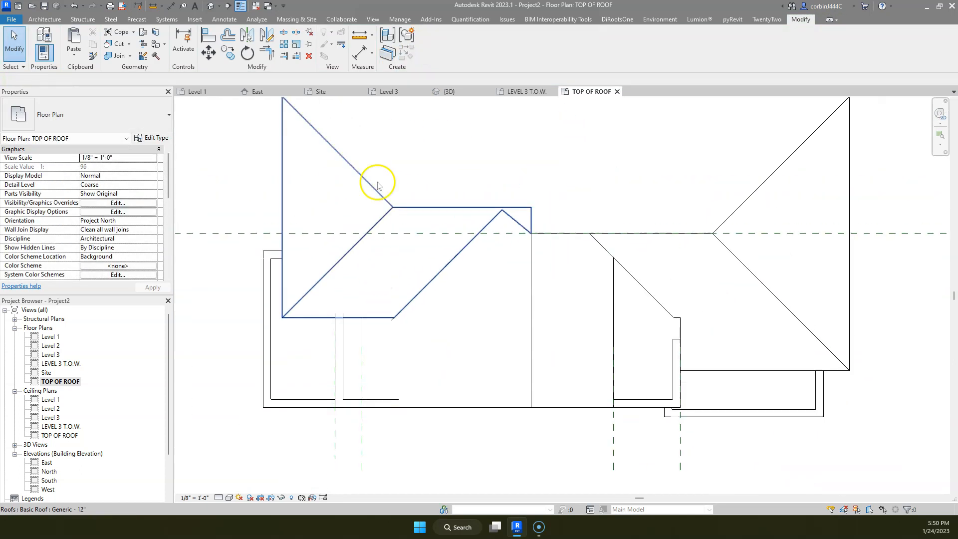
- Examine the junction of the smaller hip roof and the gable roof in the 3D view
{"action": "left_click", "coordinate": [449, 92]}
{"action": "middle_click_drag", "start_coordinate": [455, 386], "coordinate": [613, 398], "text": "shift"}
{"action": "scroll", "coordinate": [523, 337], "scroll_direction": "up", "scroll_amount": 1}
{"action": "middle_click_drag", "start_coordinate": [469, 407], "coordinate": [581, 374], "text": "shift"}
{"action": "scroll", "coordinate": [581, 371], "scroll_direction": "up", "scroll_amount": 2}
{"action": "middle_click_drag", "start_coordinate": [555, 323], "coordinate": [509, 339], "text": "shift"}
{"action": "left_click", "coordinate": [509, 353]}
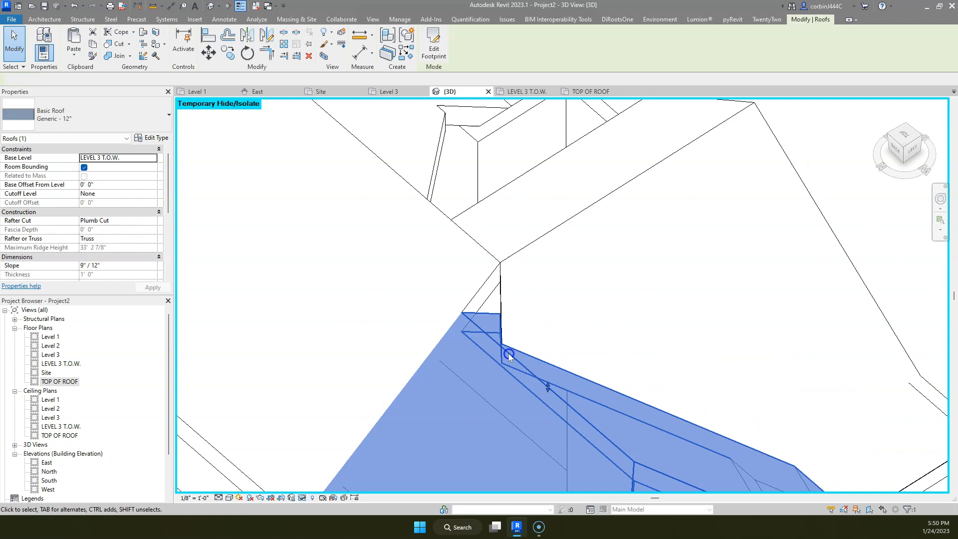
- Open the smaller hip roof's footprint from the 3D view, return to the TOP OF ROOF plan and finish the sketch
{"action": "double_click", "coordinate": [509, 354]}
{"action": "scroll", "coordinate": [586, 260], "scroll_direction": "down", "scroll_amount": 4}
{"action": "scroll", "coordinate": [538, 393], "scroll_direction": "up", "scroll_amount": 1}
{"action": "scroll", "coordinate": [542, 350], "scroll_direction": "up", "scroll_amount": 2}
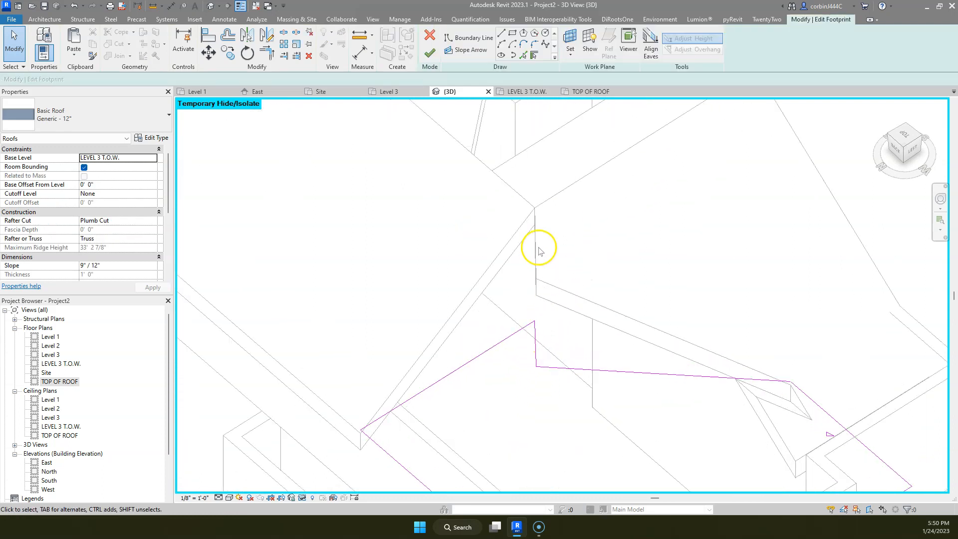
{"action": "left_click", "coordinate": [567, 97]}
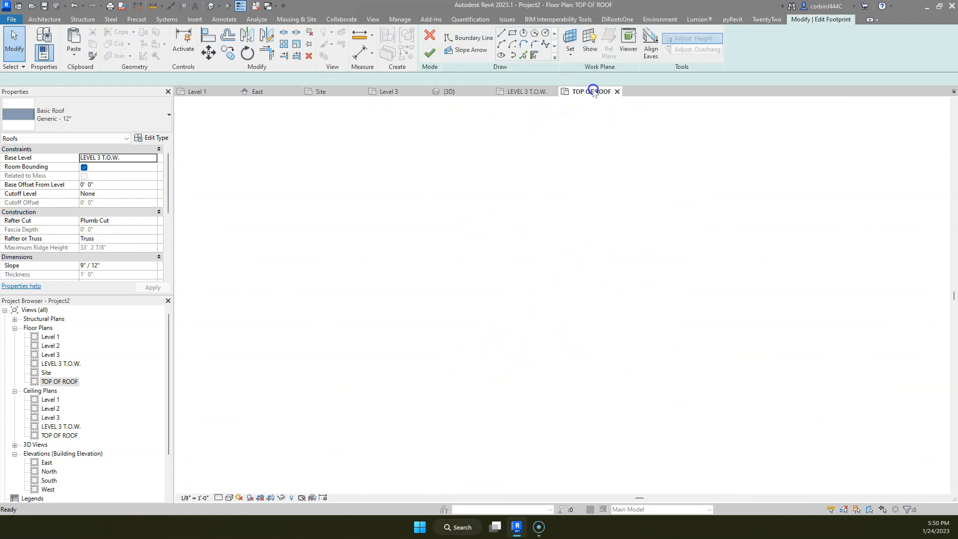
{"action": "scroll", "coordinate": [406, 317], "scroll_direction": "up", "scroll_amount": 4}
{"action": "scroll", "coordinate": [435, 160], "scroll_direction": "down", "scroll_amount": 2}
{"action": "left_click", "coordinate": [429, 55]}
{"action": "scroll", "coordinate": [467, 235], "scroll_direction": "down", "scroll_amount": 3}
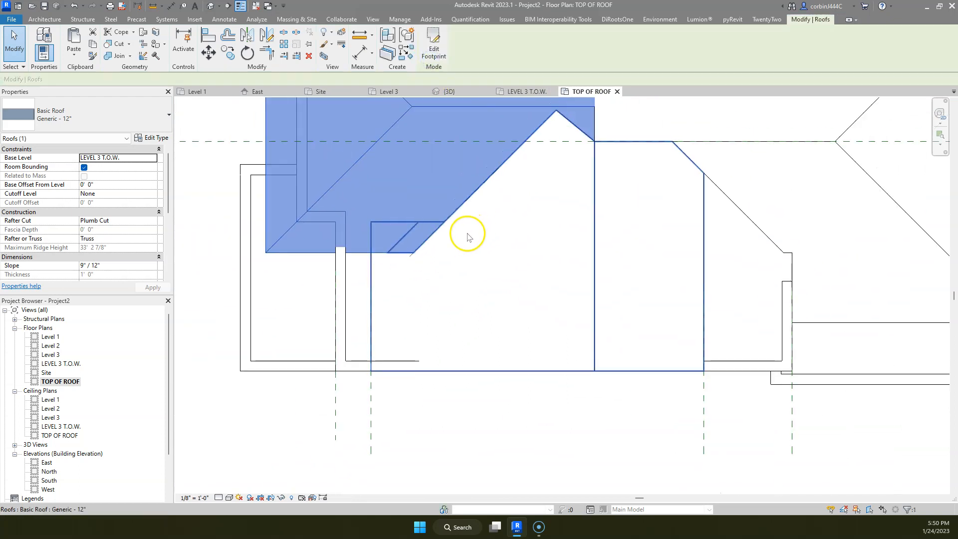
- Reopen the smaller hip roof's footprint, shift its diagonal boundary line toward the gable roof and finish the sketch
{"action": "double_click", "coordinate": [400, 177]}
{"action": "scroll", "coordinate": [489, 196], "scroll_direction": "up", "scroll_amount": 1}
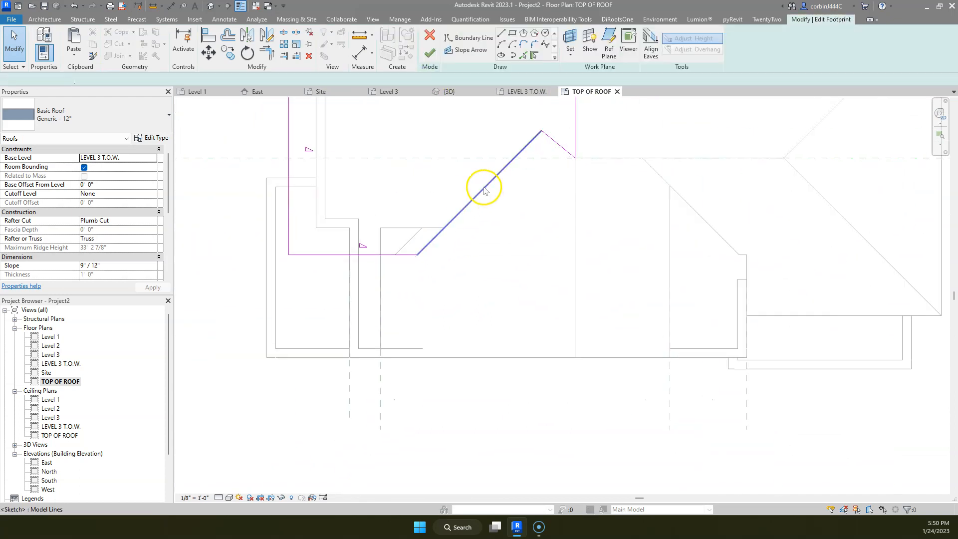
{"action": "left_click", "coordinate": [498, 194]}
{"action": "left_click", "coordinate": [430, 53]}
{"action": "key", "text": "Escape"}
- Edit the gable roof's footprint, moving its diagonal boundary line farther into the smaller hip roof, and finish the sketch
{"action": "left_click", "coordinate": [398, 290]}
{"action": "double_click", "coordinate": [399, 286]}
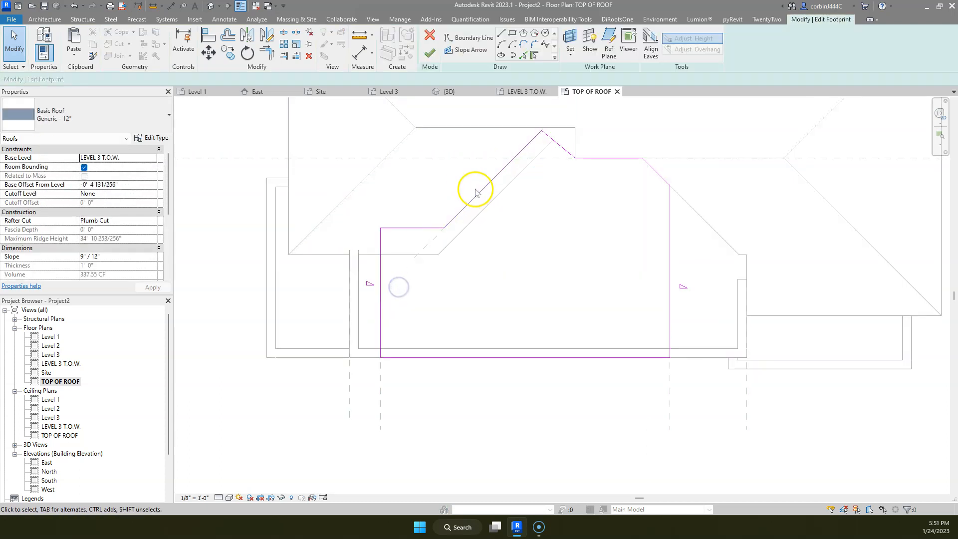
{"action": "left_click", "coordinate": [468, 187]}
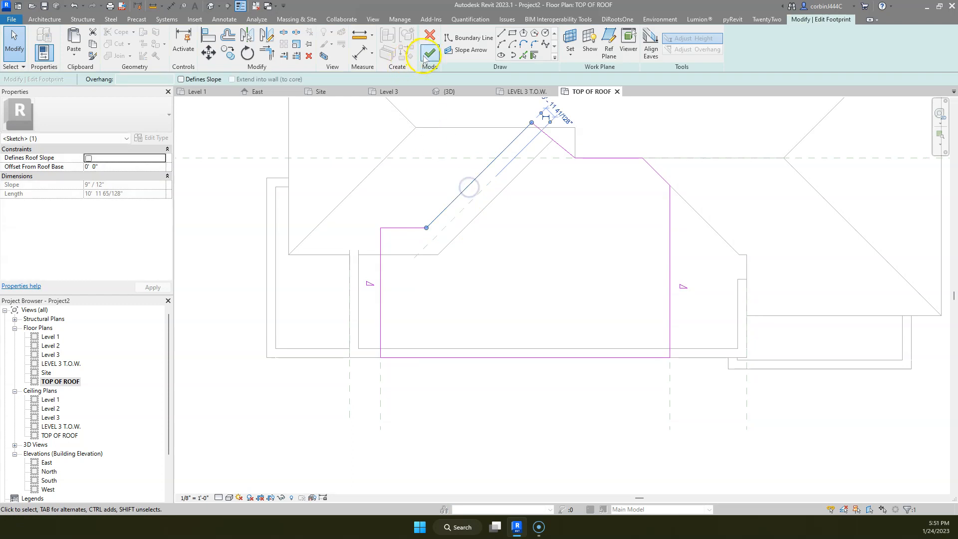
{"action": "left_click", "coordinate": [430, 53]}
{"action": "left_click", "coordinate": [196, 164]}
{"action": "scroll", "coordinate": [427, 189], "scroll_direction": "up", "scroll_amount": 2}
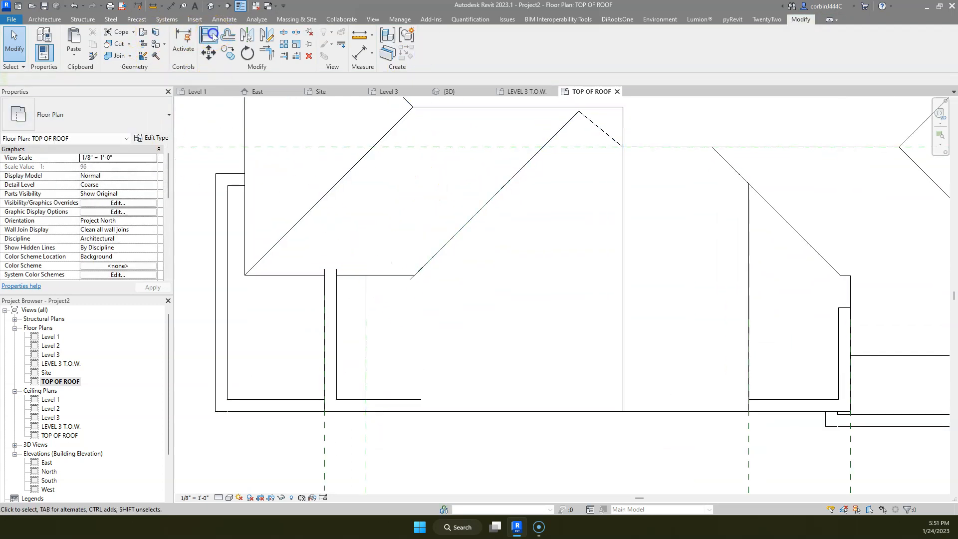
- Try to align the diagonal edges of the smaller hip roof and the gable roof with the Align tool
{"action": "left_click", "coordinate": [209, 35]}
{"action": "left_click", "coordinate": [527, 162]}
{"action": "left_click", "coordinate": [508, 185]}
{"action": "key", "text": "Escape"}
{"action": "key", "text": "Escape"}
{"action": "scroll", "coordinate": [520, 214], "scroll_direction": "up", "scroll_amount": 5}
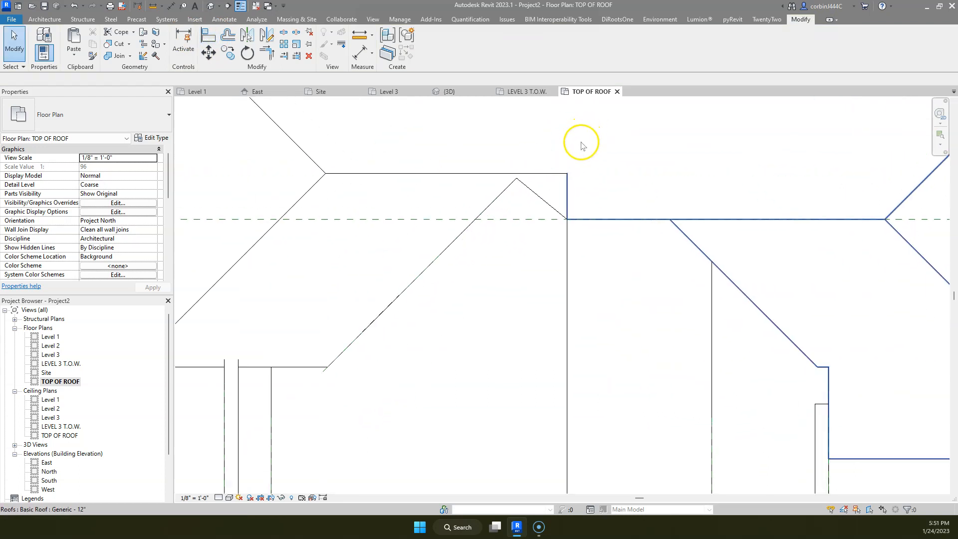
- Try to adjust the diagonal boundary line in the smaller hip roof's footprint and finish the sketch
{"action": "double_click", "coordinate": [480, 173]}
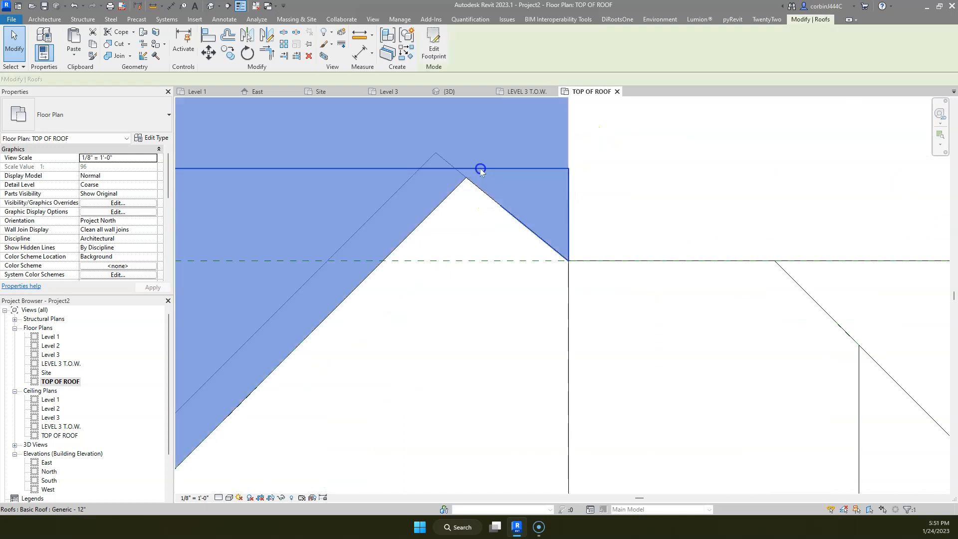
{"action": "scroll", "coordinate": [509, 199], "scroll_direction": "down", "scroll_amount": 3}
{"action": "left_click", "coordinate": [477, 184]}
{"action": "left_click_drag", "start_coordinate": [474, 187], "coordinate": [474, 187]}
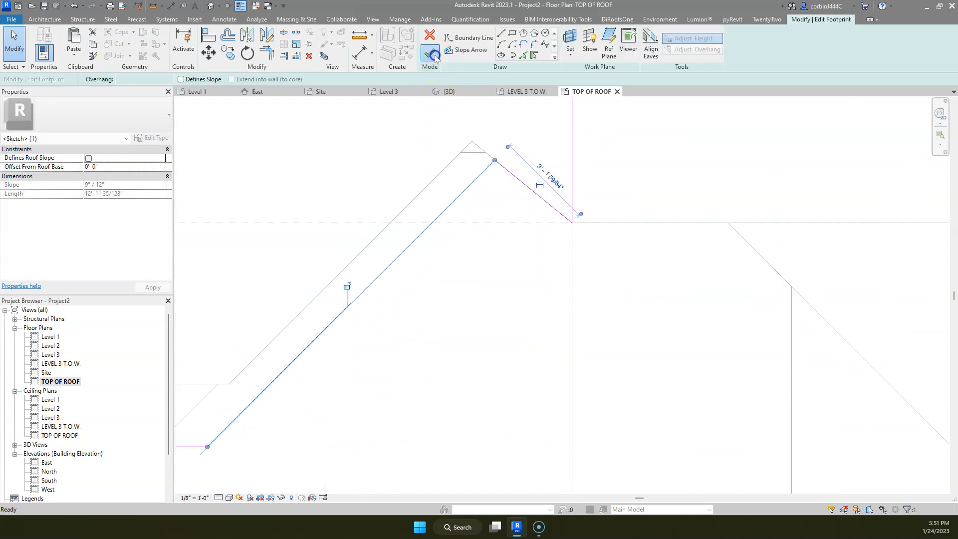
{"action": "left_click", "coordinate": [434, 56]}
{"action": "left_click", "coordinate": [438, 175]}
{"action": "scroll", "coordinate": [561, 203], "scroll_direction": "down", "scroll_amount": 2}
{"action": "scroll", "coordinate": [358, 323], "scroll_direction": "up", "scroll_amount": 2}
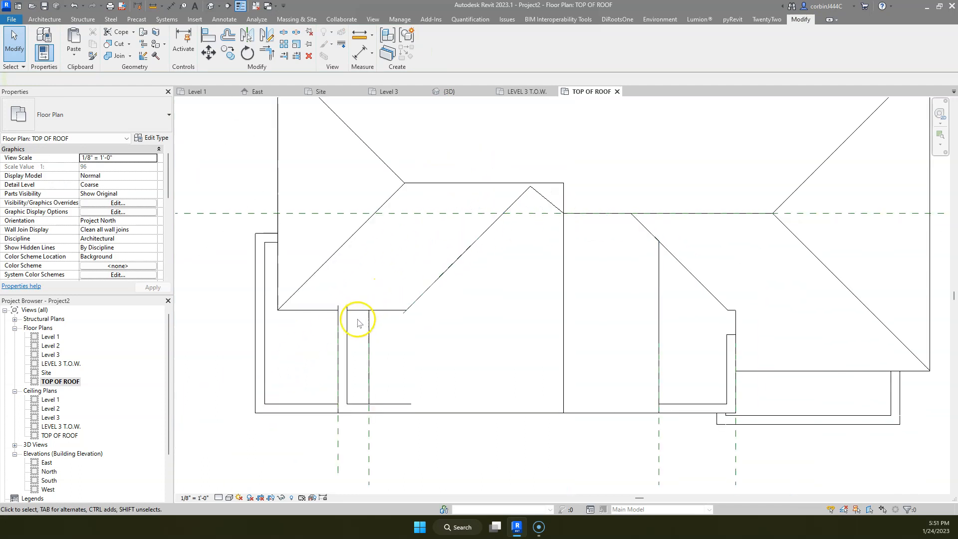
- Move the diagonal boundary line in the gable roof's footprint back to the smaller hip roof's edge and finish the sketch
{"action": "double_click", "coordinate": [381, 354]}
{"action": "scroll", "coordinate": [448, 227], "scroll_direction": "up", "scroll_amount": 3}
{"action": "left_click_drag", "start_coordinate": [450, 225], "coordinate": [470, 246]}
{"action": "scroll", "coordinate": [470, 247], "scroll_direction": "down", "scroll_amount": 3}
{"action": "scroll", "coordinate": [539, 197], "scroll_direction": "up", "scroll_amount": 2}
{"action": "scroll", "coordinate": [550, 186], "scroll_direction": "up", "scroll_amount": 2}
{"action": "left_click", "coordinate": [436, 58]}
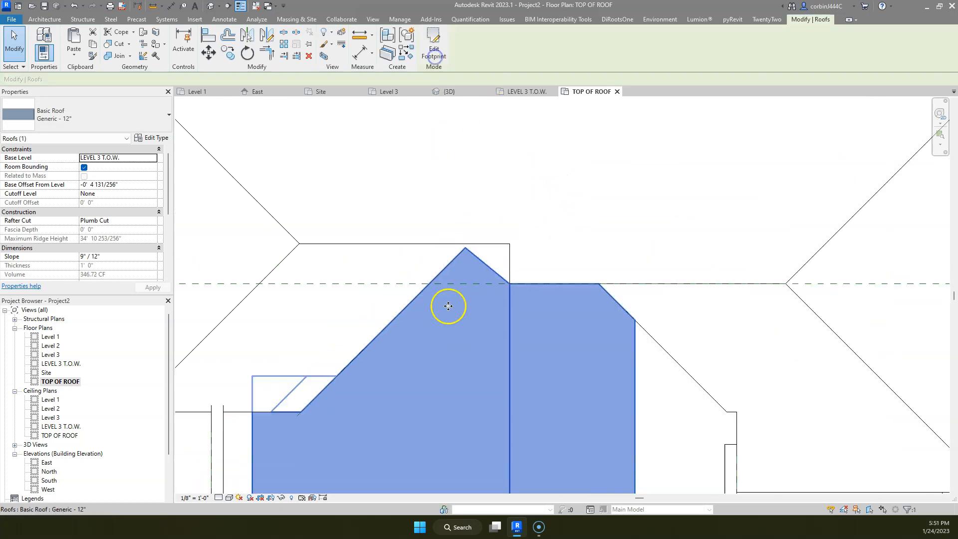
- Start a new roof by footprint and pick the three edges around the triangular gap beside the ridge corner as boundary lines
{"action": "scroll", "coordinate": [447, 300], "scroll_direction": "down", "scroll_amount": 2}
{"action": "right_click", "coordinate": [429, 135]}
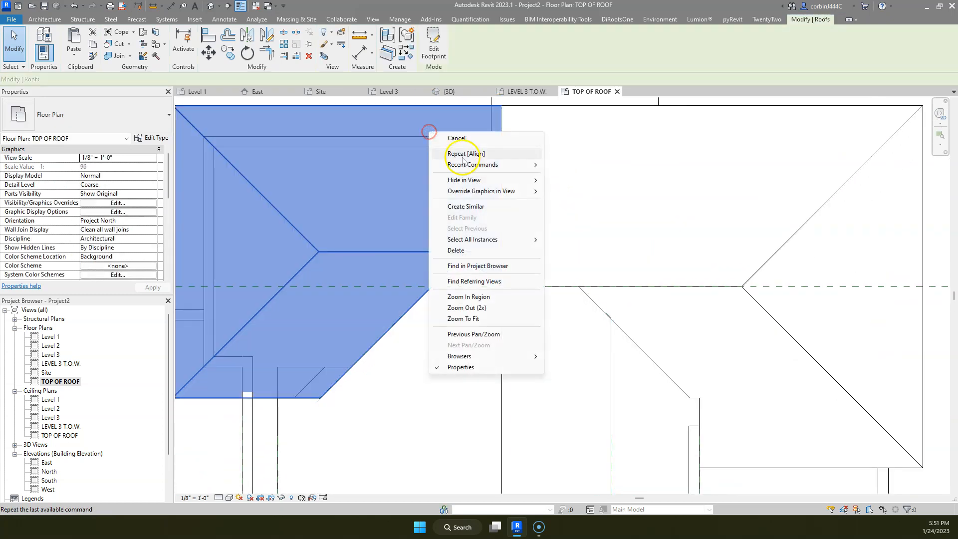
{"action": "left_click", "coordinate": [457, 148]}
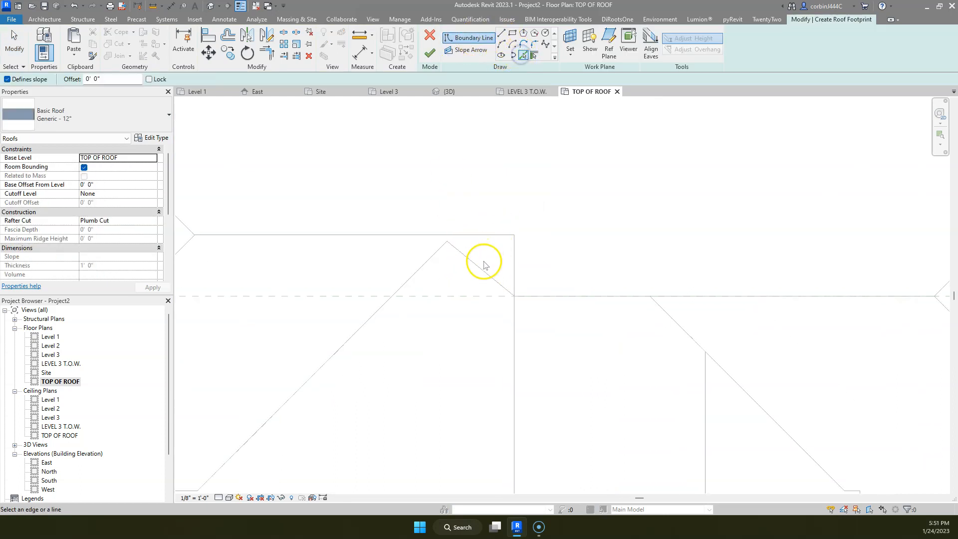
{"action": "left_click", "coordinate": [480, 236]}
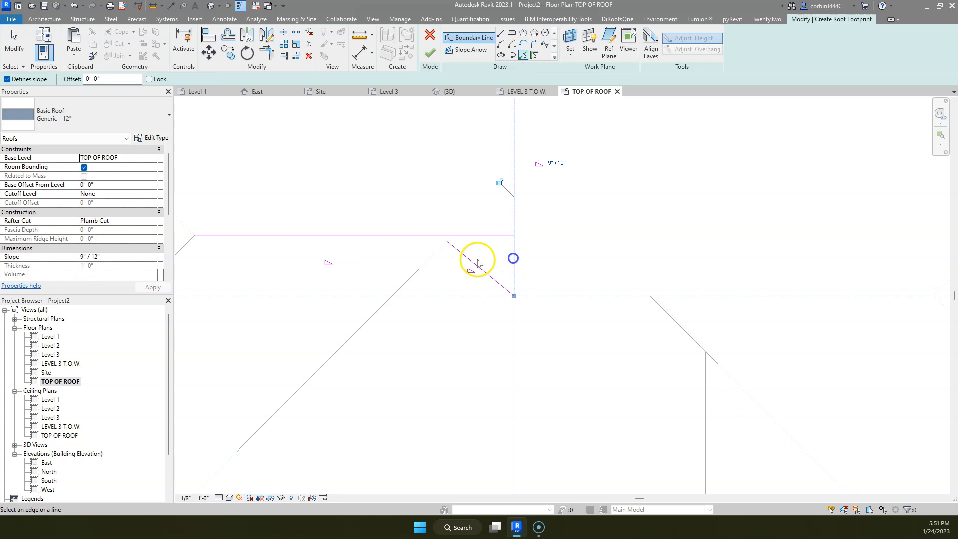
{"action": "key", "text": "Escape"}
{"action": "key", "text": "Escape"}
{"action": "scroll", "coordinate": [455, 245], "scroll_direction": "up", "scroll_amount": 1}
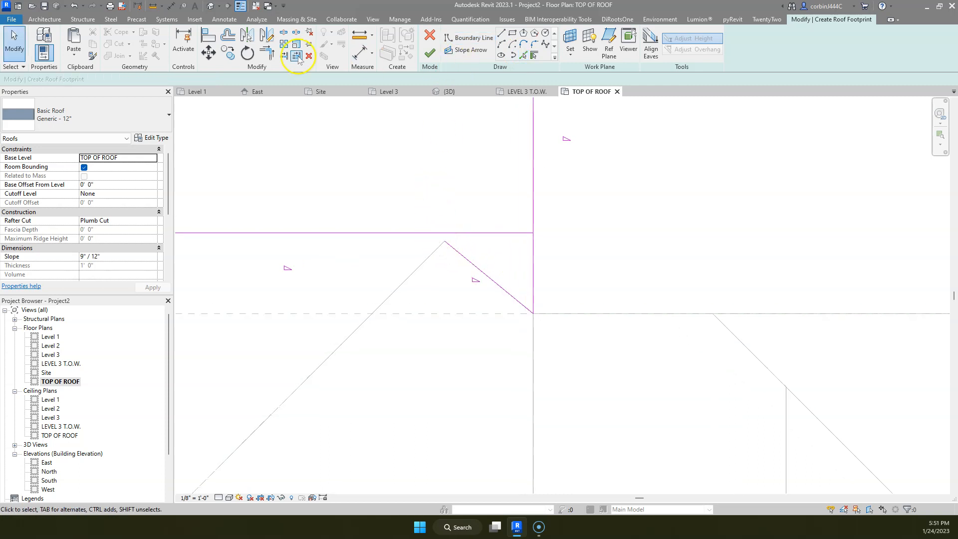
- Trim the three picked boundary lines to each other into a closed triangle
{"action": "left_click", "coordinate": [267, 54]}
{"action": "left_click", "coordinate": [463, 255]}
{"action": "left_click", "coordinate": [485, 234]}
{"action": "left_click", "coordinate": [534, 276]}
{"action": "key", "text": "Escape"}
{"action": "key", "text": "Escape"}
- Turn off the roof slope on the triangle's diagonal and vertical lines and finish the small roof
{"action": "left_click_drag", "start_coordinate": [552, 271], "coordinate": [443, 302]}
{"action": "left_click", "coordinate": [229, 79]}
{"action": "left_click", "coordinate": [505, 267]}
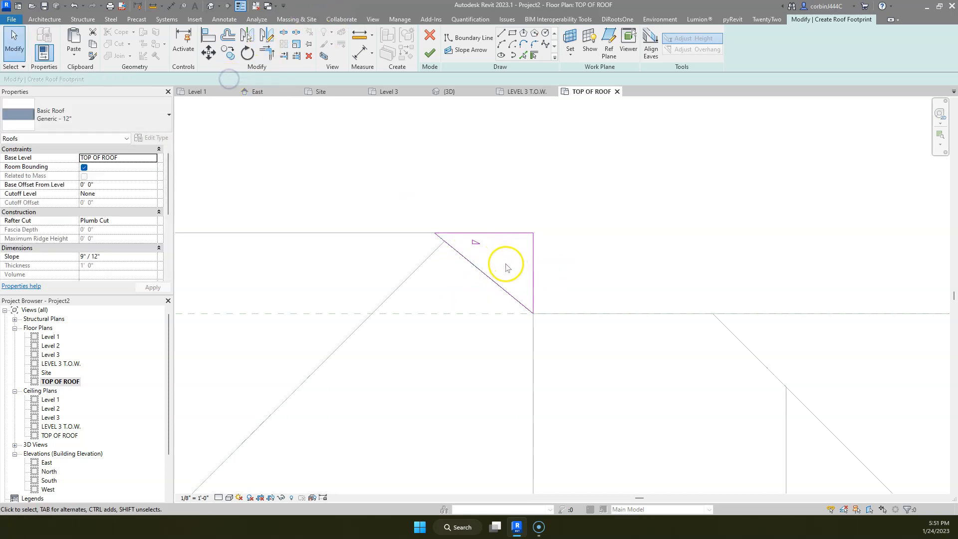
{"action": "scroll", "coordinate": [423, 251], "scroll_direction": "up", "scroll_amount": 2}
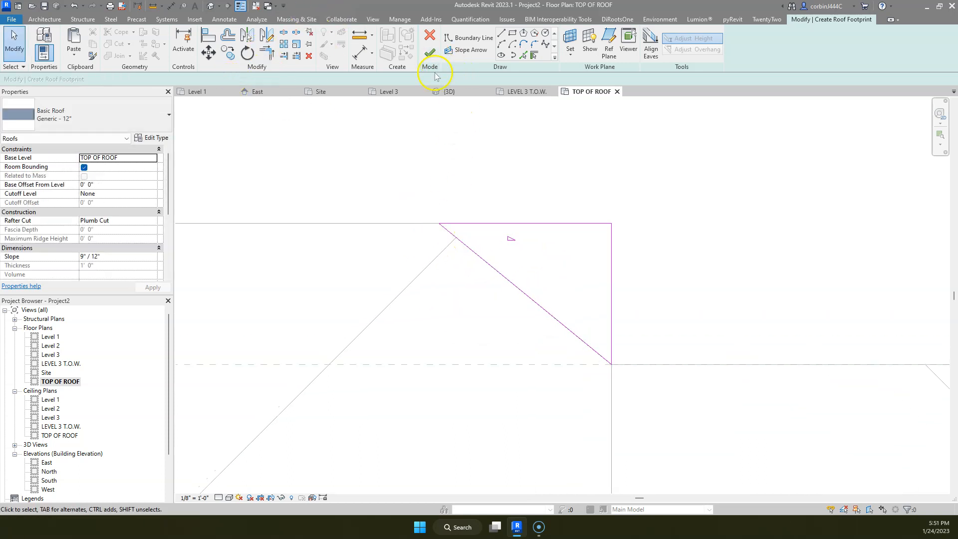
{"action": "left_click", "coordinate": [431, 55]}
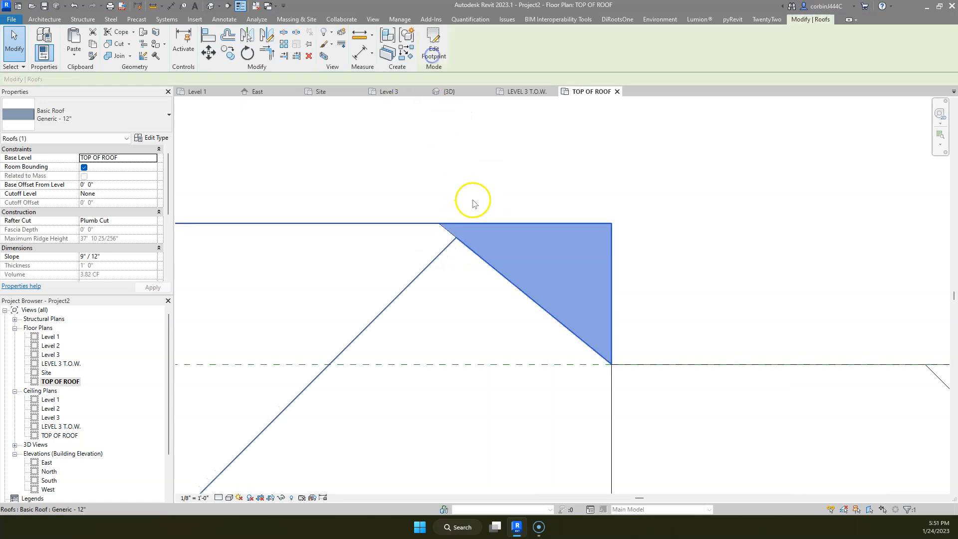
- In the East elevation, move the small triangular roof straight down so its upper corner meets the ridge point at the reference plane
{"action": "left_click", "coordinate": [459, 94]}
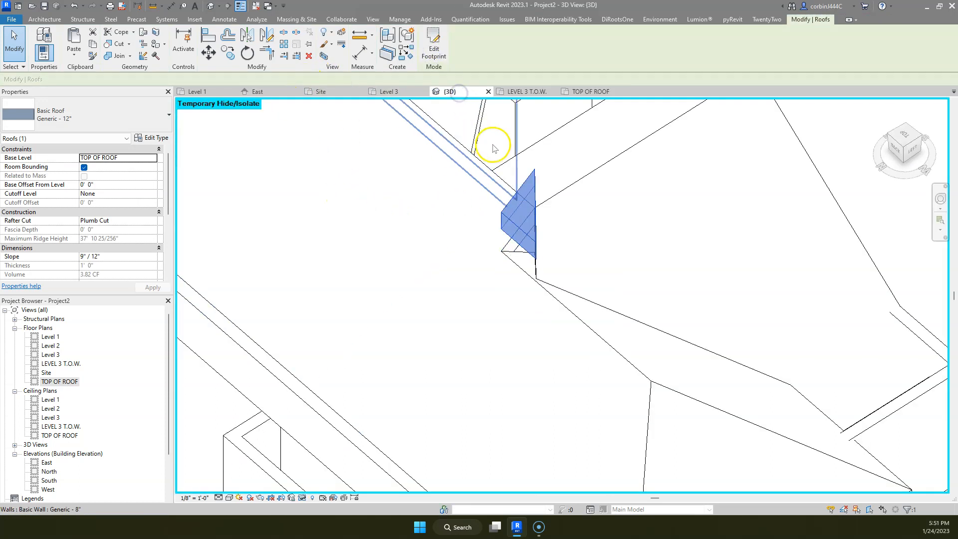
{"action": "scroll", "coordinate": [498, 150], "scroll_direction": "down", "scroll_amount": 2}
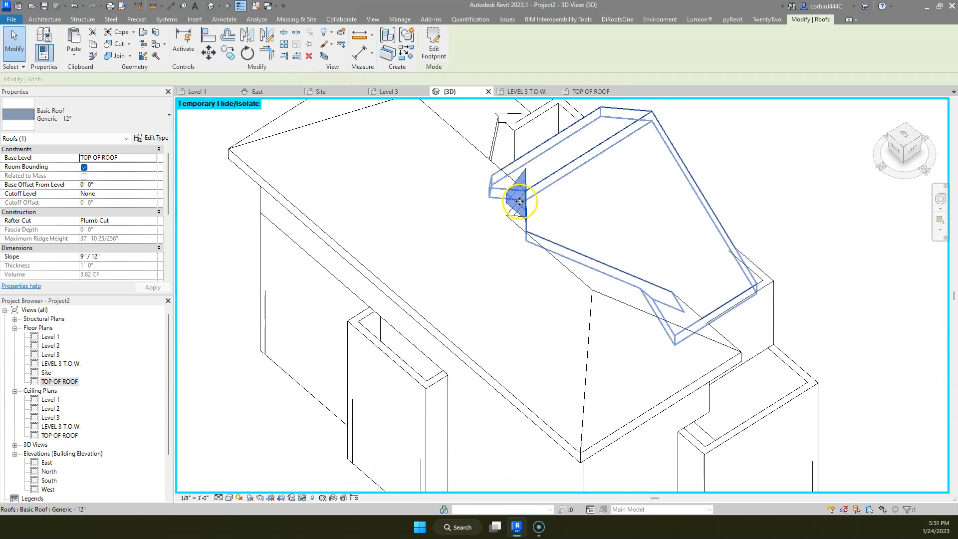
{"action": "left_click", "coordinate": [269, 96]}
{"action": "scroll", "coordinate": [470, 171], "scroll_direction": "up", "scroll_amount": 2}
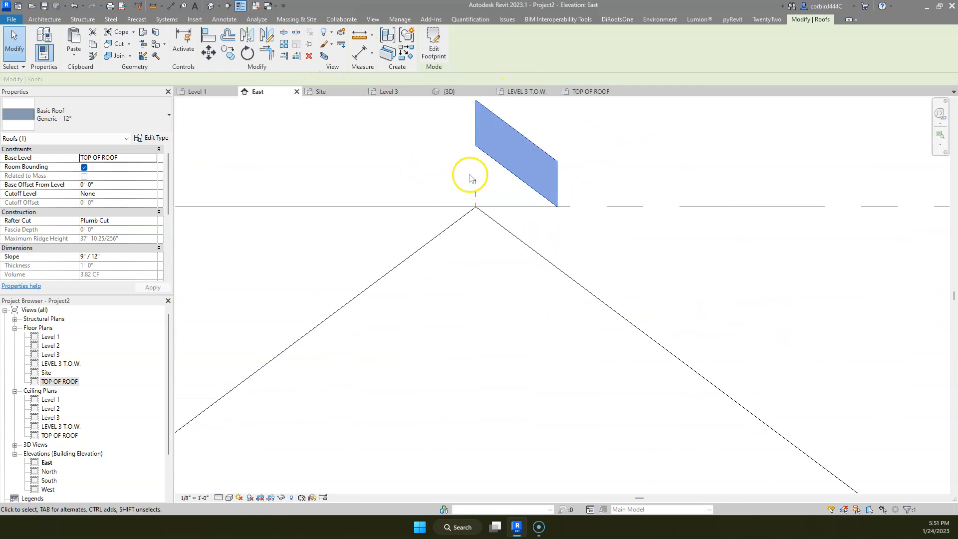
{"action": "left_click", "coordinate": [208, 53]}
{"action": "left_click", "coordinate": [479, 119]}
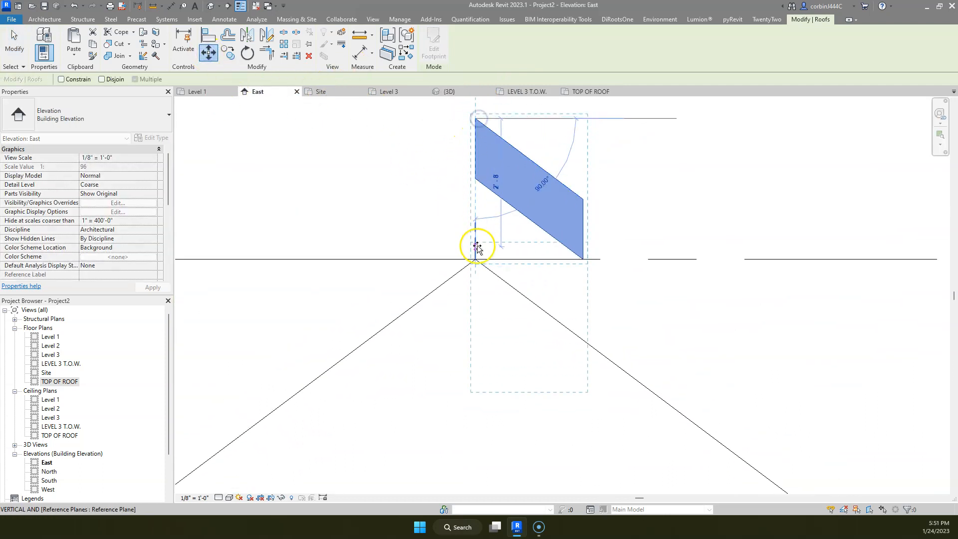
{"action": "left_click", "coordinate": [475, 260]}
- In the 3D view, join the small triangular roof with the adjoining roof at the ridge junction
{"action": "left_click", "coordinate": [451, 92]}
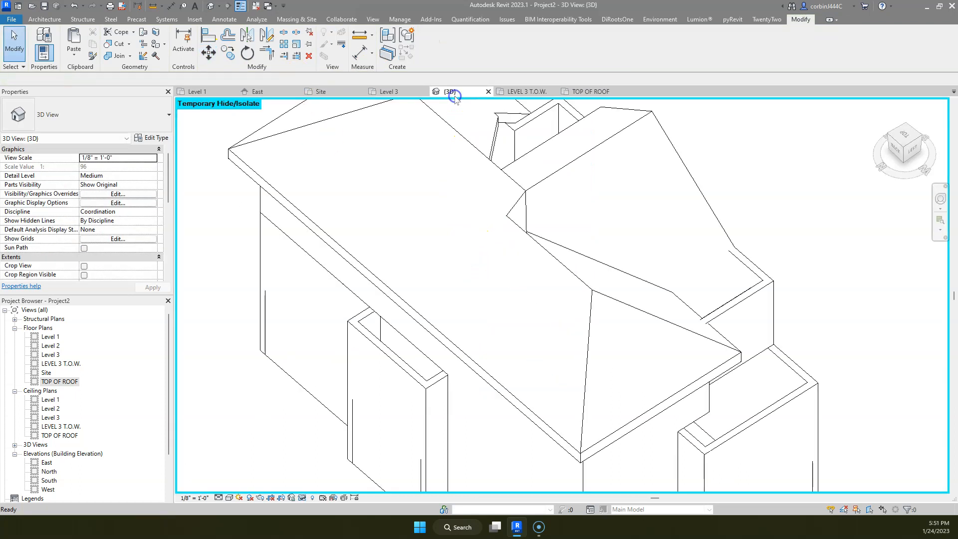
{"action": "scroll", "coordinate": [584, 185], "scroll_direction": "up", "scroll_amount": 4}
{"action": "scroll", "coordinate": [519, 162], "scroll_direction": "up", "scroll_amount": 5}
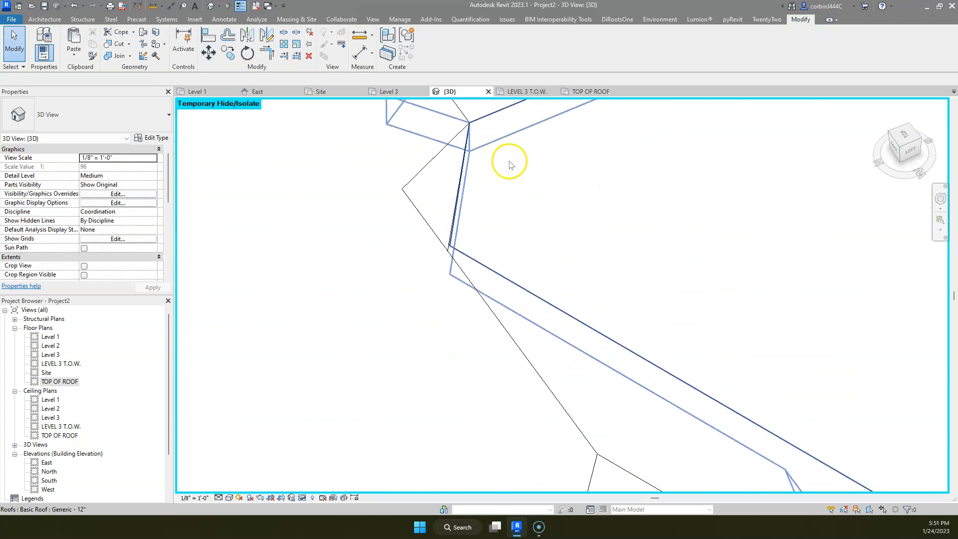
{"action": "scroll", "coordinate": [286, 278], "scroll_direction": "down", "scroll_amount": 4}
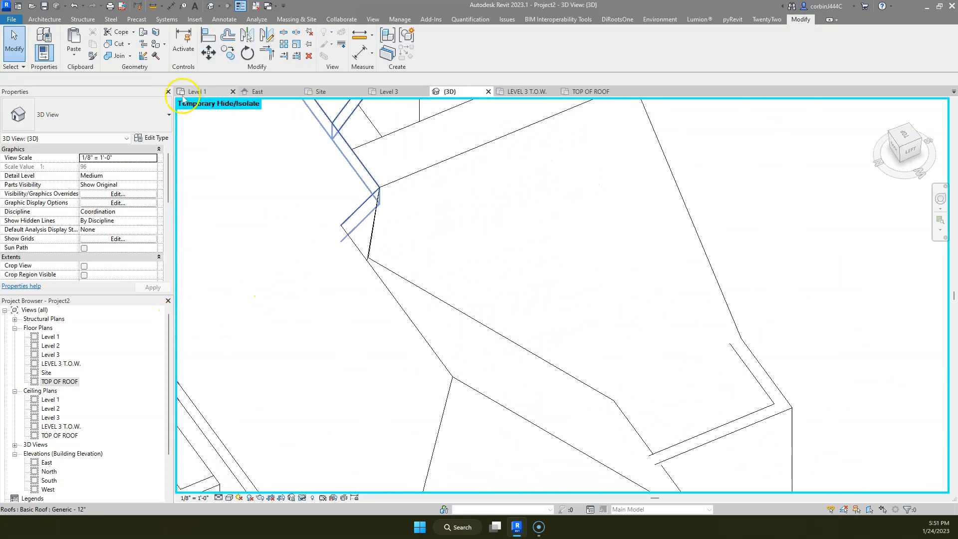
{"action": "left_click", "coordinate": [109, 56]}
{"action": "key", "text": "Escape"}
{"action": "mouse_move", "coordinate": [321, 285]}
{"action": "middle_mouse_down", "text": "shift"}
{"action": "mouse_move", "coordinate": [353, 267]}
{"action": "mouse_move", "coordinate": [723, 241]}
{"action": "mouse_move", "coordinate": [212, 74]}
{"action": "middle_mouse_up", "text": "shift"}
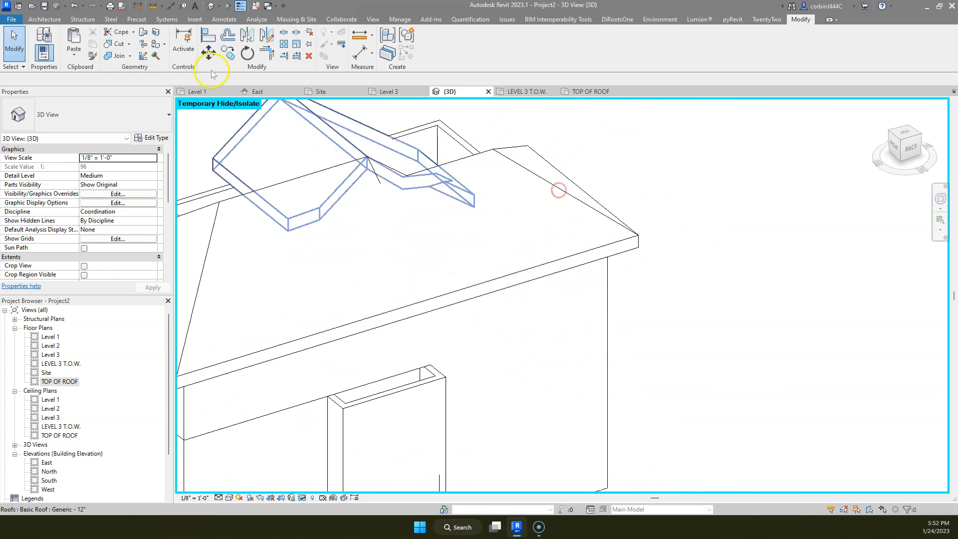
{"action": "left_click", "coordinate": [109, 56]}
{"action": "left_click", "coordinate": [374, 182]}
{"action": "middle_click_drag", "start_coordinate": [443, 181], "coordinate": [269, 198], "text": "shift"}
{"action": "key", "text": "Escape"}
- Move the gable footprint's short angled line outward past the ridge corner in the TOP OF ROOF plan, finish it, and recheck the triangular roof's footprint
{"action": "scroll", "coordinate": [310, 239], "scroll_direction": "up", "scroll_amount": 4}
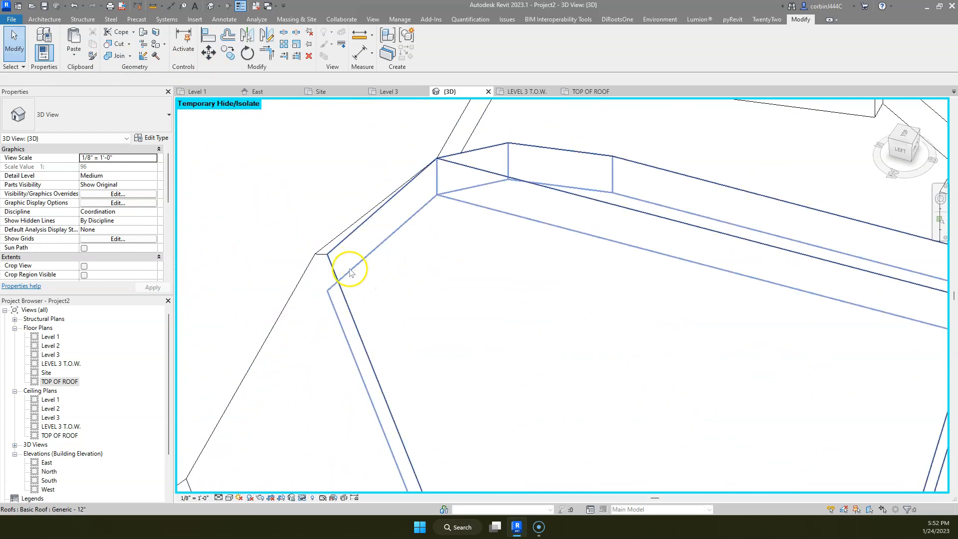
{"action": "double_click", "coordinate": [348, 265]}
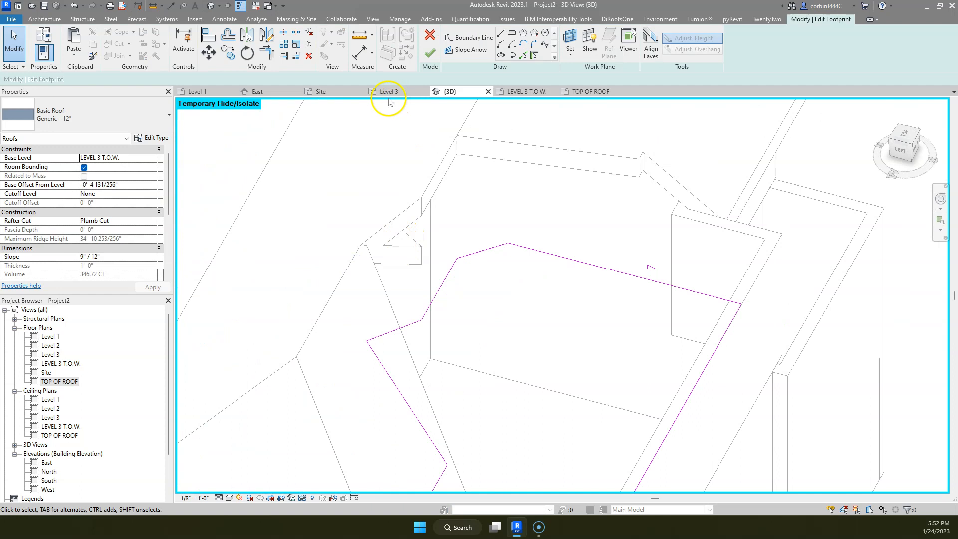
{"action": "left_click", "coordinate": [587, 95]}
{"action": "left_click_drag", "start_coordinate": [482, 257], "coordinate": [569, 207]}
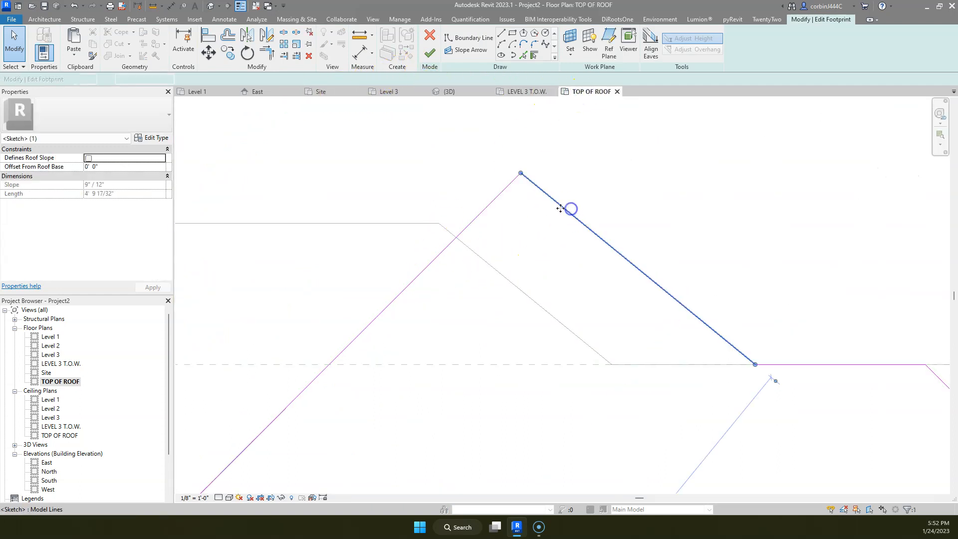
{"action": "left_click", "coordinate": [429, 52]}
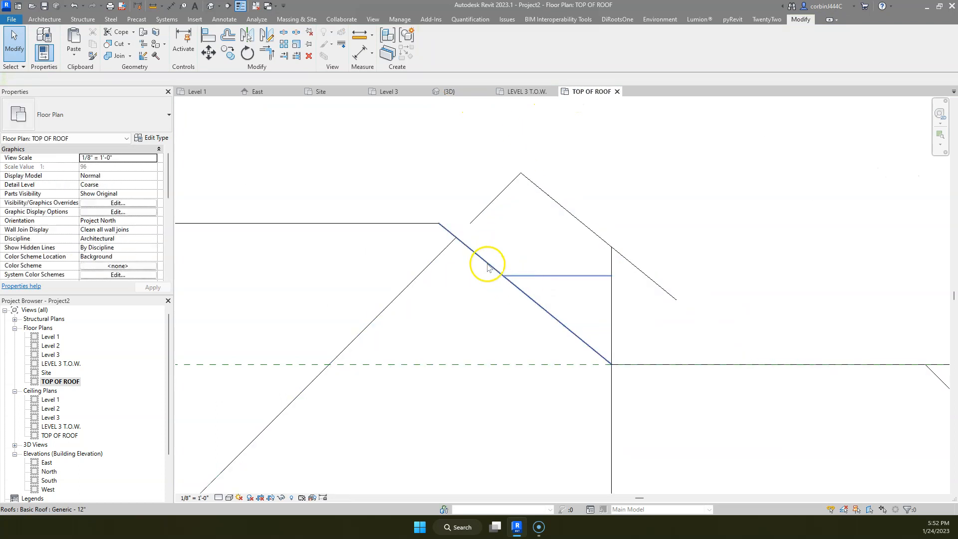
{"action": "double_click", "coordinate": [488, 267]}
{"action": "left_click", "coordinate": [427, 59]}
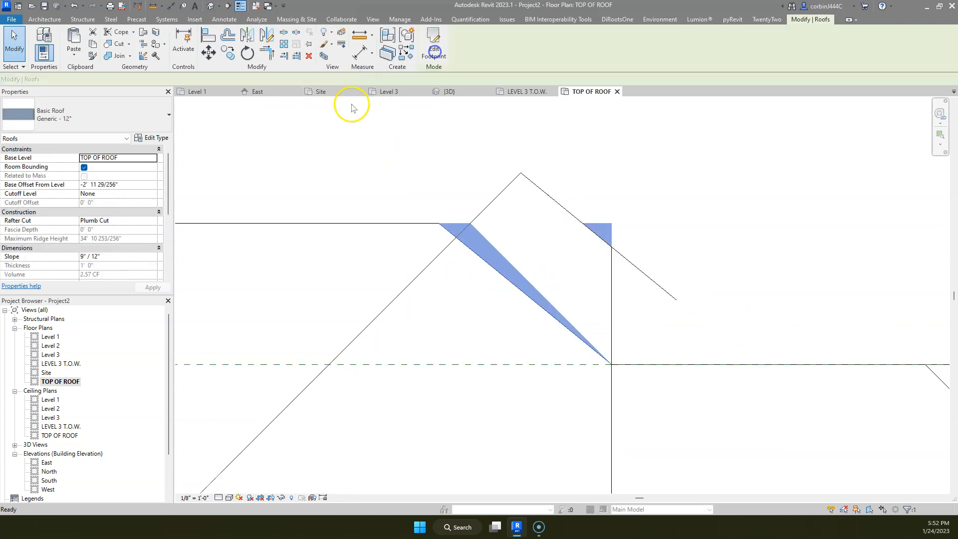
- In the TOP OF ROOF plan, add a reference plane along the diagonal edge beside the small triangular roof
{"action": "left_click", "coordinate": [395, 181]}
{"action": "left_click", "coordinate": [434, 221]}
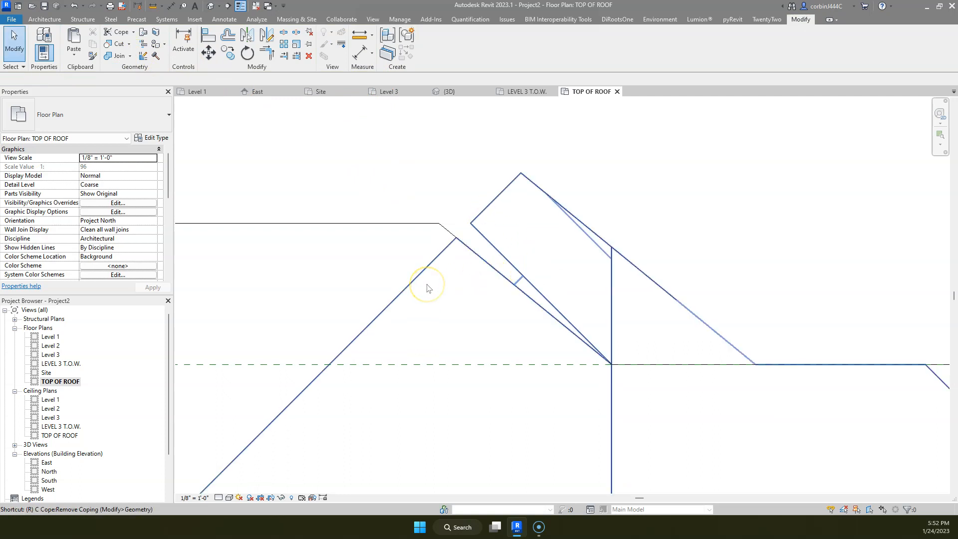
{"action": "key", "text": "r"}
{"action": "key", "text": "p"}
{"action": "left_click", "coordinate": [493, 236]}
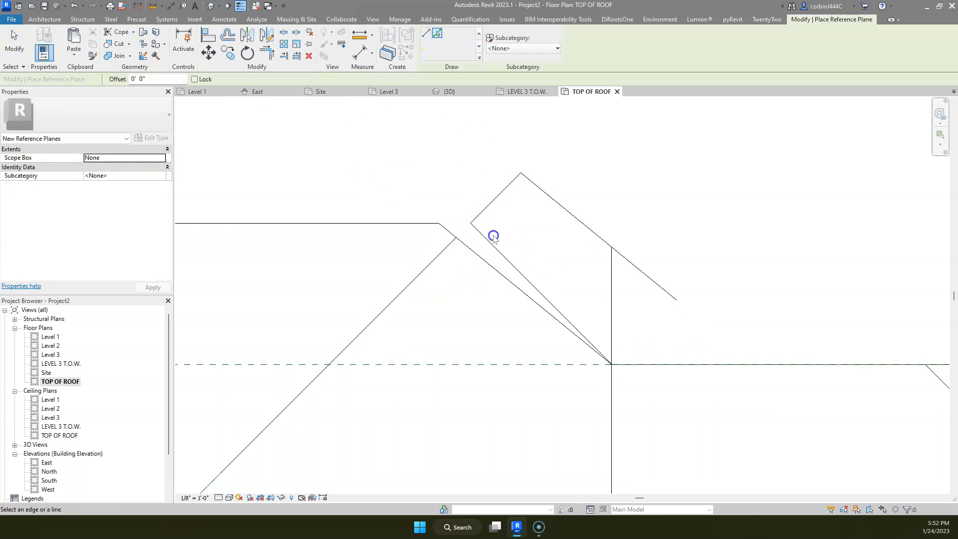
{"action": "key", "text": "Escape"}
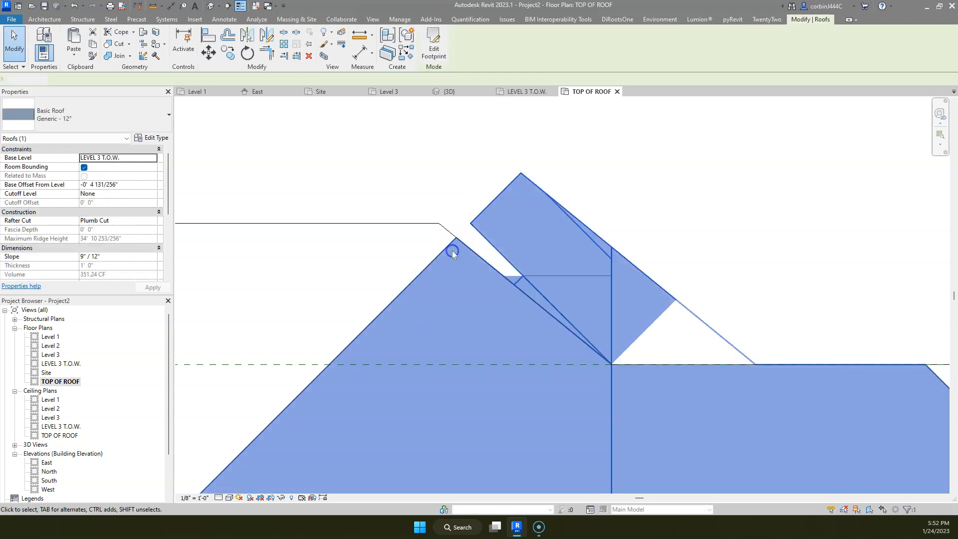
- Edit the gable roof's footprint, align its short angled line to the diagonal reference plane, and finish the roof
{"action": "double_click", "coordinate": [452, 250]}
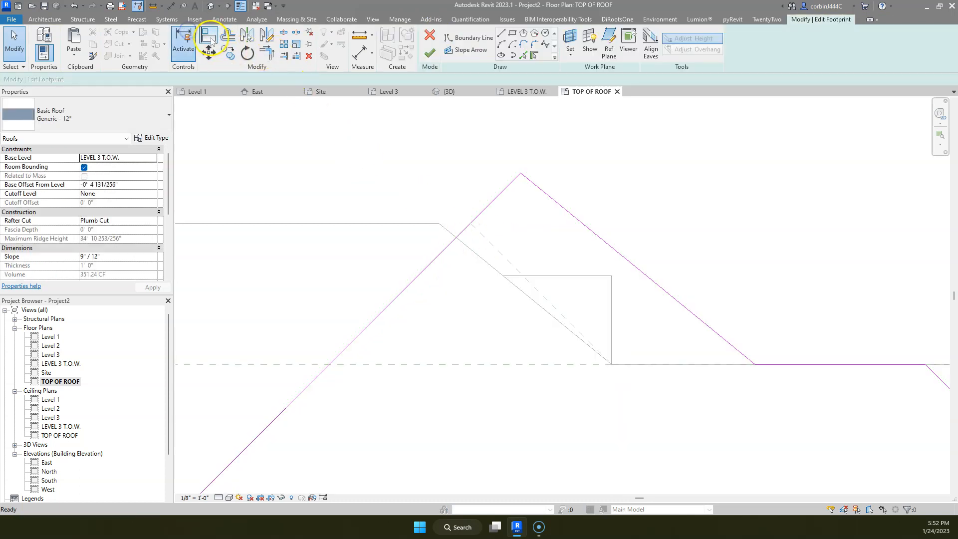
{"action": "left_click", "coordinate": [560, 205]}
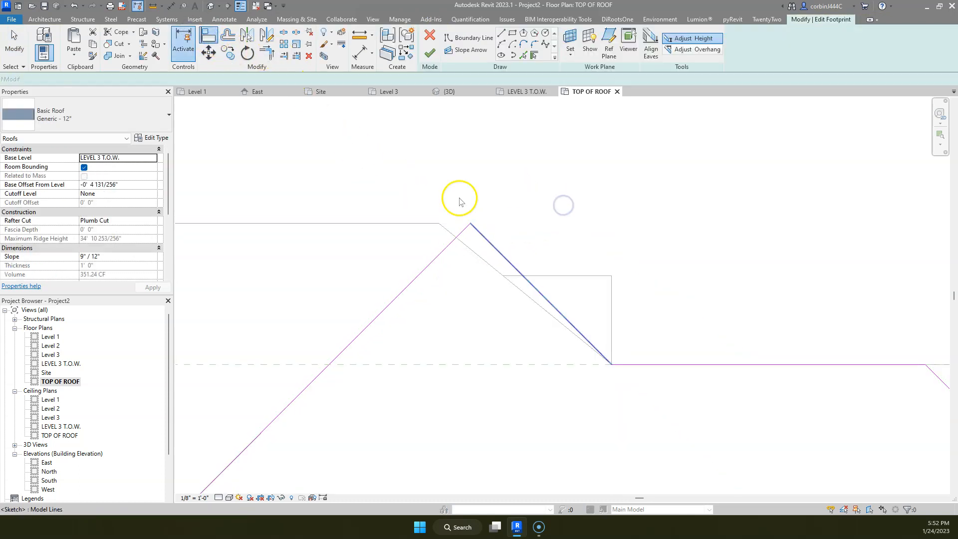
{"action": "left_click", "coordinate": [435, 60]}
- Edit the small triangular roof's footprint, align its diagonal line to the same reference plane, and finish the roof
{"action": "double_click", "coordinate": [487, 260]}
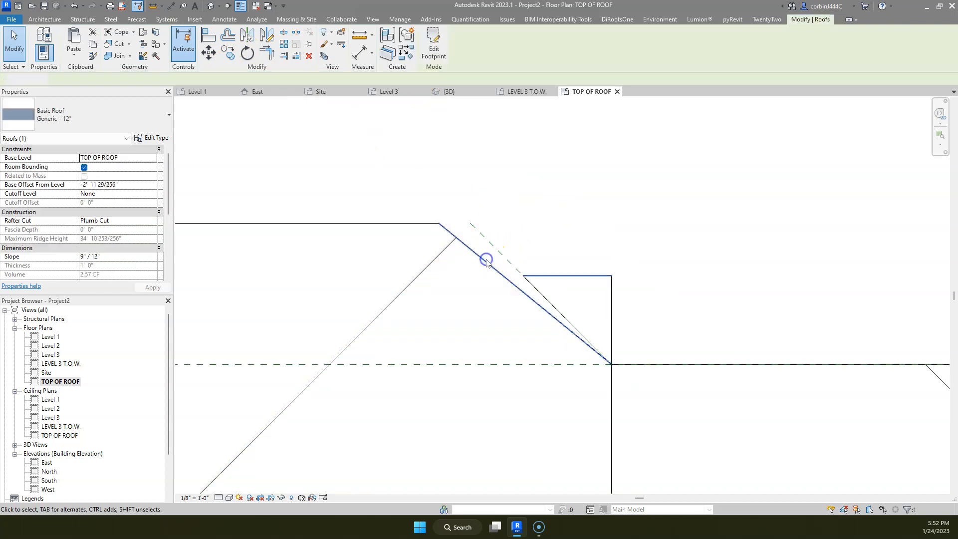
{"action": "left_click", "coordinate": [206, 34]}
{"action": "left_click", "coordinate": [486, 258]}
{"action": "key", "text": "Escape"}
{"action": "key", "text": "Escape"}
{"action": "left_click", "coordinate": [426, 52]}
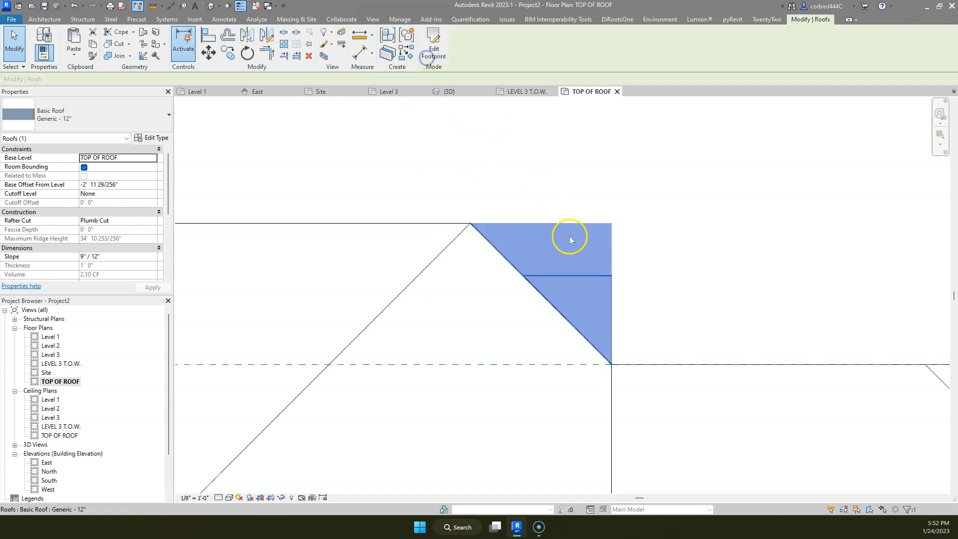
{"action": "key", "text": "Escape"}
{"action": "scroll", "coordinate": [530, 242], "scroll_direction": "down", "scroll_amount": 3}
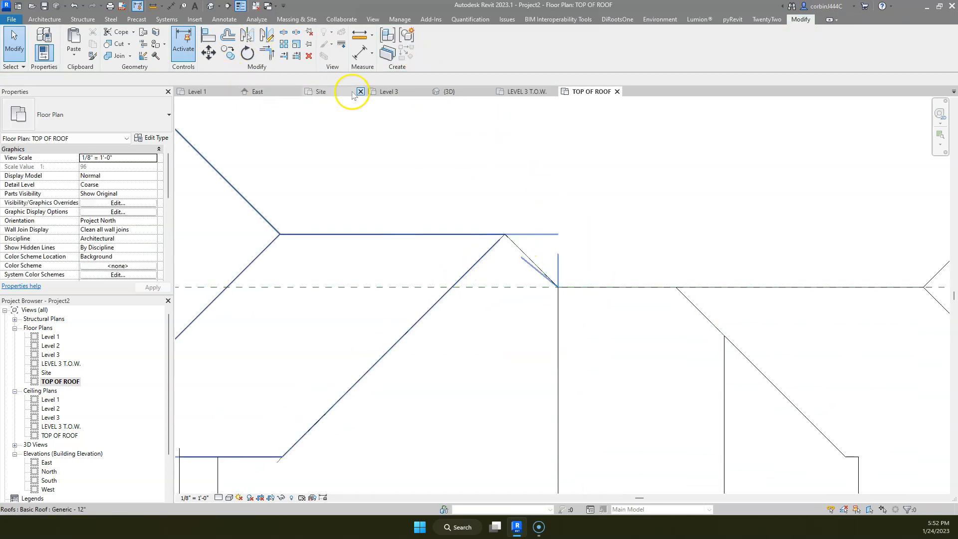
- In the 3D view, edit the larger hip roof's footprint, move its angled line inward toward the gable roof, and finish the roof
{"action": "left_click", "coordinate": [447, 91]}
{"action": "middle_click_drag", "start_coordinate": [348, 235], "coordinate": [553, 308], "text": "shift"}
{"action": "scroll", "coordinate": [738, 253], "scroll_direction": "down", "scroll_amount": 3}
{"action": "mouse_move", "coordinate": [738, 253]}
{"action": "middle_mouse_down", "text": "shift"}
{"action": "mouse_move", "coordinate": [642, 296]}
{"action": "mouse_move", "coordinate": [635, 278]}
{"action": "mouse_move", "coordinate": [601, 259]}
{"action": "mouse_move", "coordinate": [546, 316]}
{"action": "middle_mouse_up", "text": "shift"}
{"action": "scroll", "coordinate": [567, 240], "scroll_direction": "up", "scroll_amount": 3}
{"action": "double_click", "coordinate": [625, 248]}
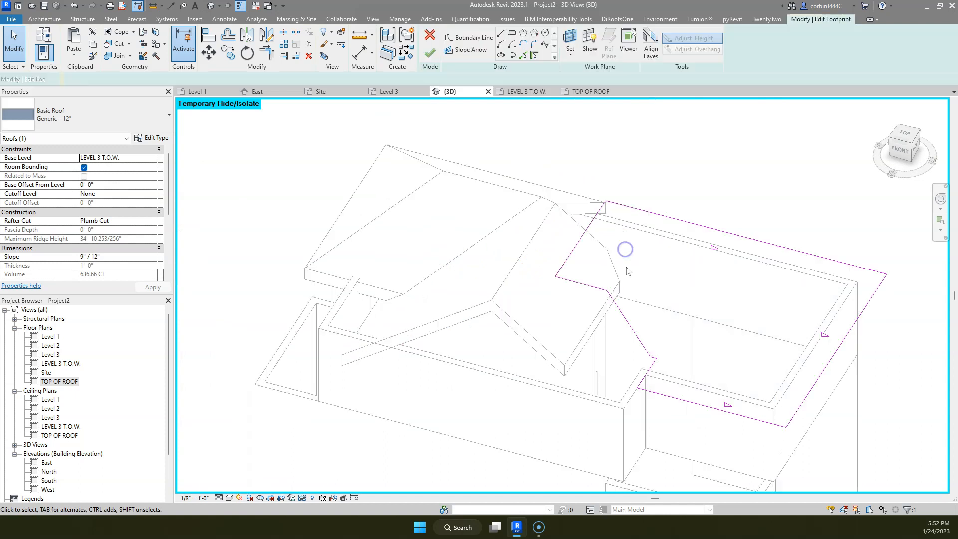
{"action": "left_click", "coordinate": [585, 306]}
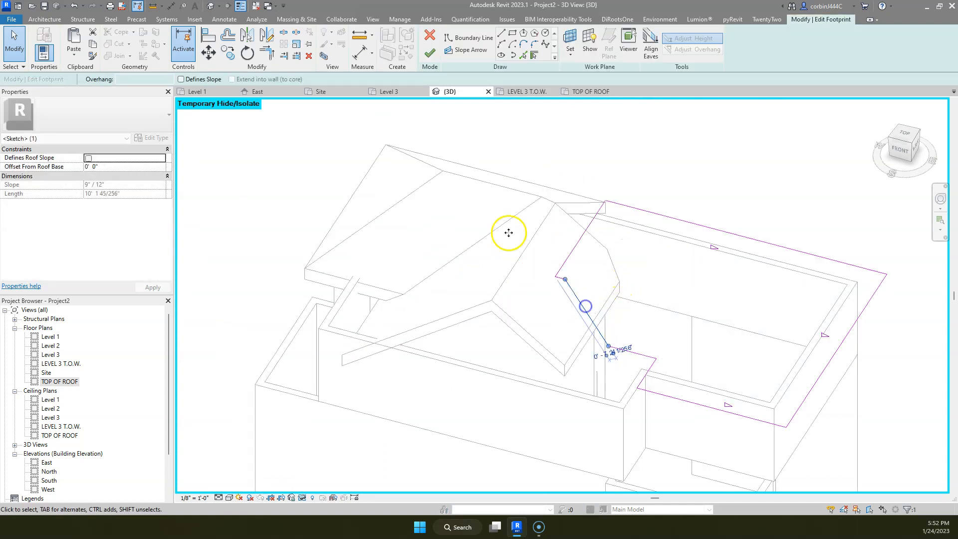
{"action": "left_click", "coordinate": [430, 53]}
- Reopen the hip roof's footprint, remove the short segment beside the angled line, move that line's endpoint onto the open corner, and finish
{"action": "mouse_move", "coordinate": [606, 321]}
{"action": "middle_mouse_down", "text": "shift"}
{"action": "mouse_move", "coordinate": [610, 368]}
{"action": "mouse_move", "coordinate": [578, 254]}
{"action": "middle_mouse_up", "text": "shift"}
{"action": "double_click", "coordinate": [582, 253]}
{"action": "scroll", "coordinate": [552, 278], "scroll_direction": "up", "scroll_amount": 4}
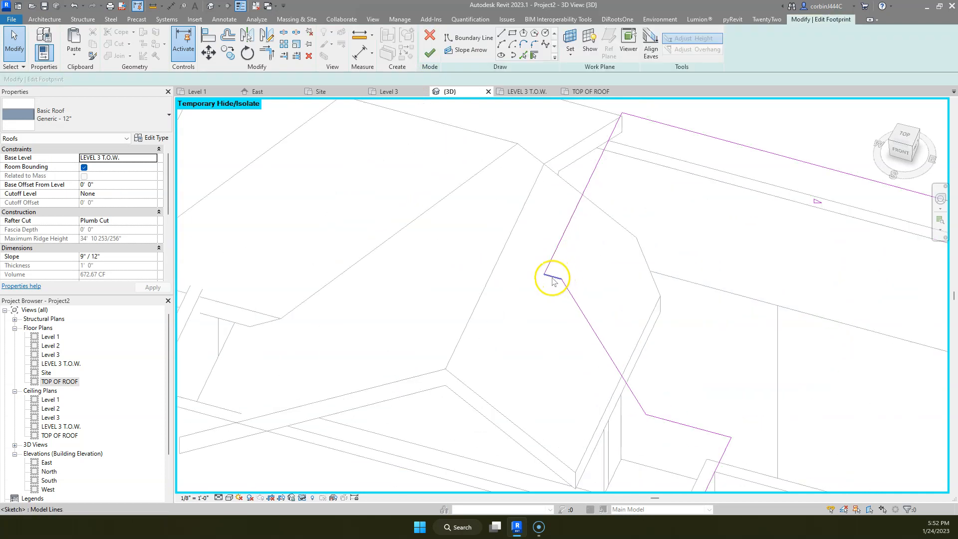
{"action": "left_click", "coordinate": [553, 278]}
{"action": "scroll", "coordinate": [568, 300], "scroll_direction": "up", "scroll_amount": 1}
{"action": "left_click", "coordinate": [569, 297]}
{"action": "left_click", "coordinate": [560, 276]}
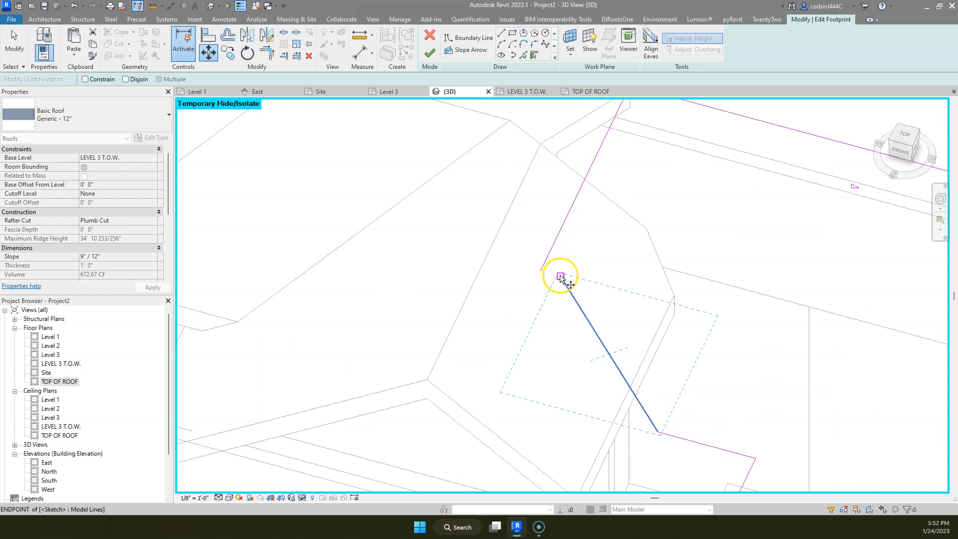
{"action": "left_click", "coordinate": [539, 271]}
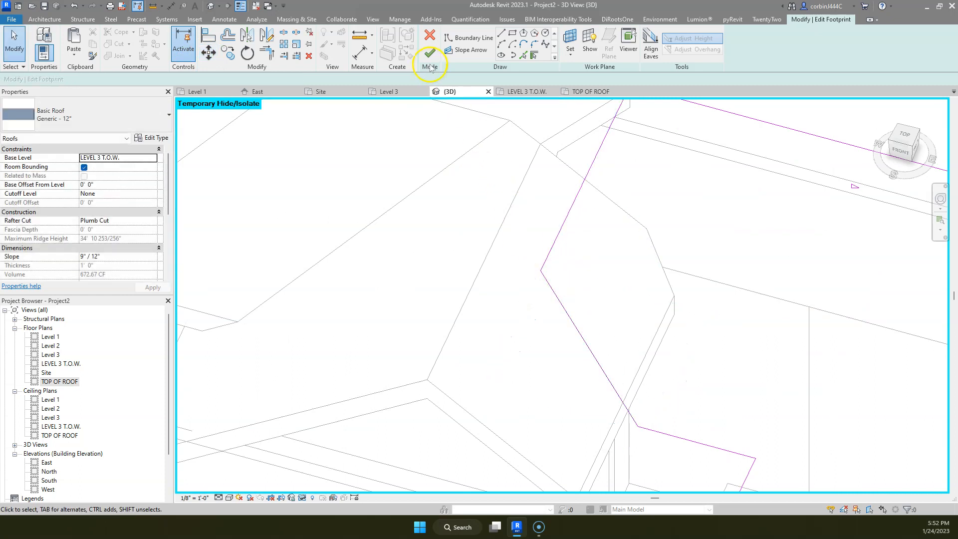
{"action": "left_click", "coordinate": [432, 54]}
{"action": "key", "text": "Escape"}
- Inspect the roof junctions from the front in 3D and examine the gable's curved lower edges on the Site plan's elevation drawing
{"action": "scroll", "coordinate": [648, 252], "scroll_direction": "down", "scroll_amount": 4}
{"action": "mouse_move", "coordinate": [719, 403]}
{"action": "middle_mouse_down", "text": "shift"}
{"action": "mouse_move", "coordinate": [560, 279]}
{"action": "mouse_move", "coordinate": [573, 299]}
{"action": "middle_mouse_up", "text": "shift"}
{"action": "scroll", "coordinate": [743, 385], "scroll_direction": "down", "scroll_amount": 1}
{"action": "middle_click_drag", "start_coordinate": [743, 386], "coordinate": [711, 271], "text": "shift"}
{"action": "left_click", "coordinate": [487, 164]}
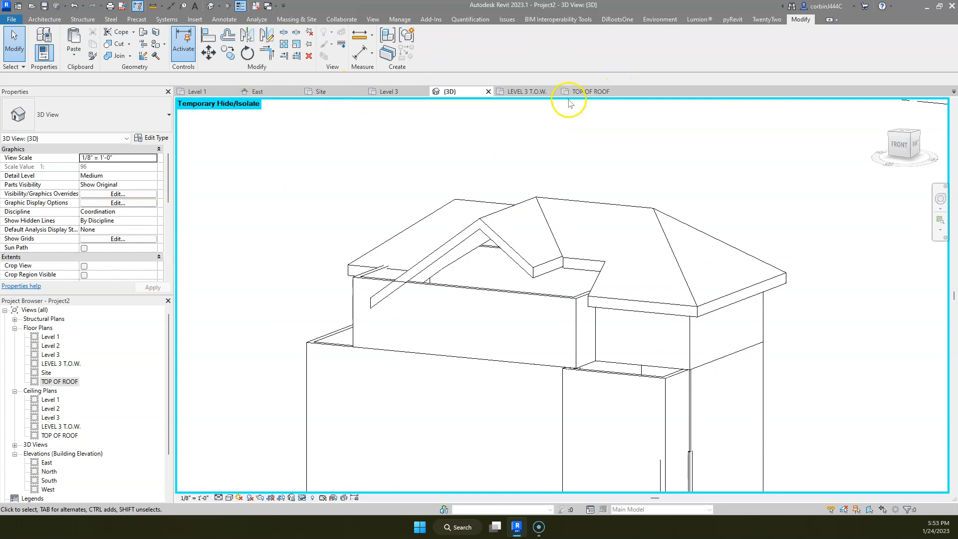
{"action": "left_click", "coordinate": [318, 92]}
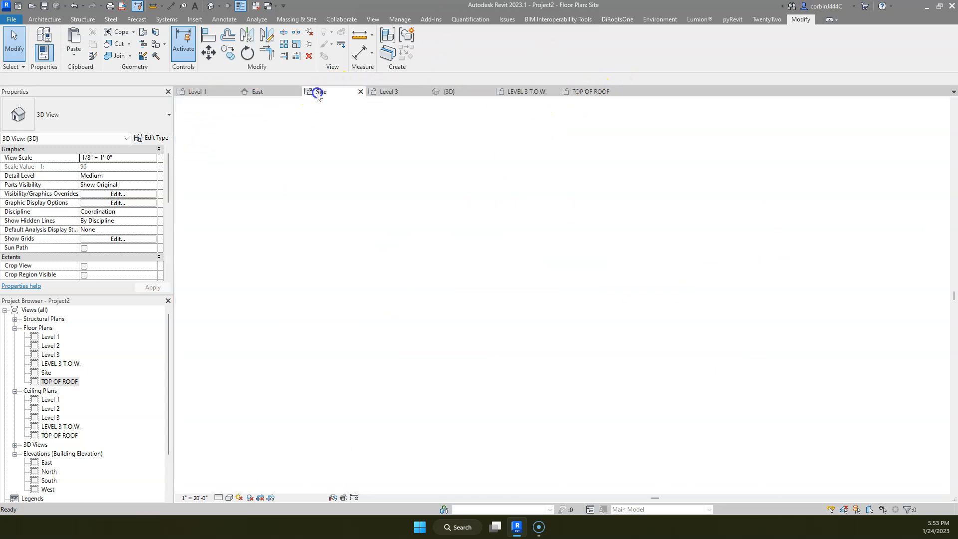
{"action": "scroll", "coordinate": [440, 362], "scroll_direction": "down", "scroll_amount": 2}
{"action": "scroll", "coordinate": [412, 325], "scroll_direction": "up", "scroll_amount": 4}
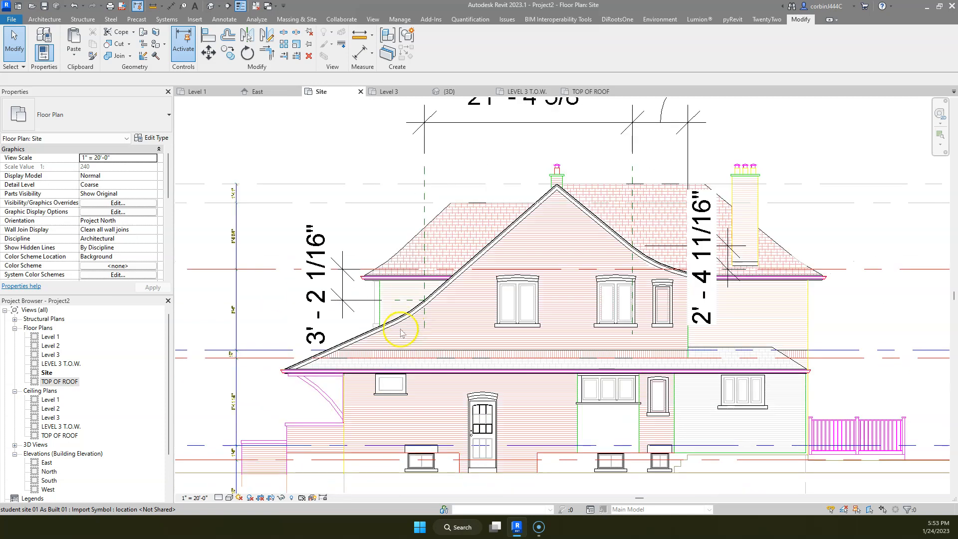
{"action": "scroll", "coordinate": [420, 299], "scroll_direction": "down", "scroll_amount": 2}
{"action": "scroll", "coordinate": [661, 249], "scroll_direction": "up", "scroll_amount": 3}
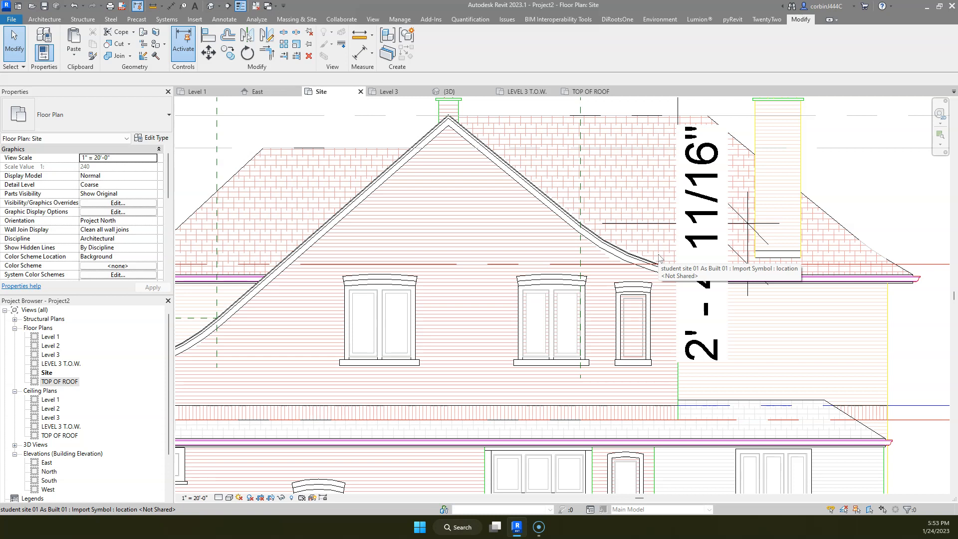
{"action": "scroll", "coordinate": [654, 237], "scroll_direction": "down", "scroll_amount": 3}
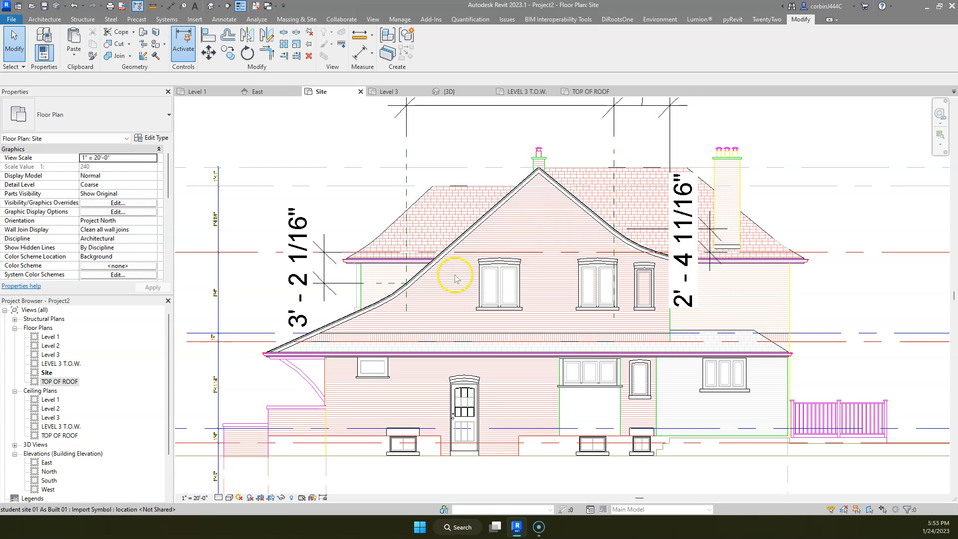
{"action": "scroll", "coordinate": [455, 278], "scroll_direction": "up", "scroll_amount": 4}
{"action": "scroll", "coordinate": [418, 301], "scroll_direction": "down", "scroll_amount": 2}
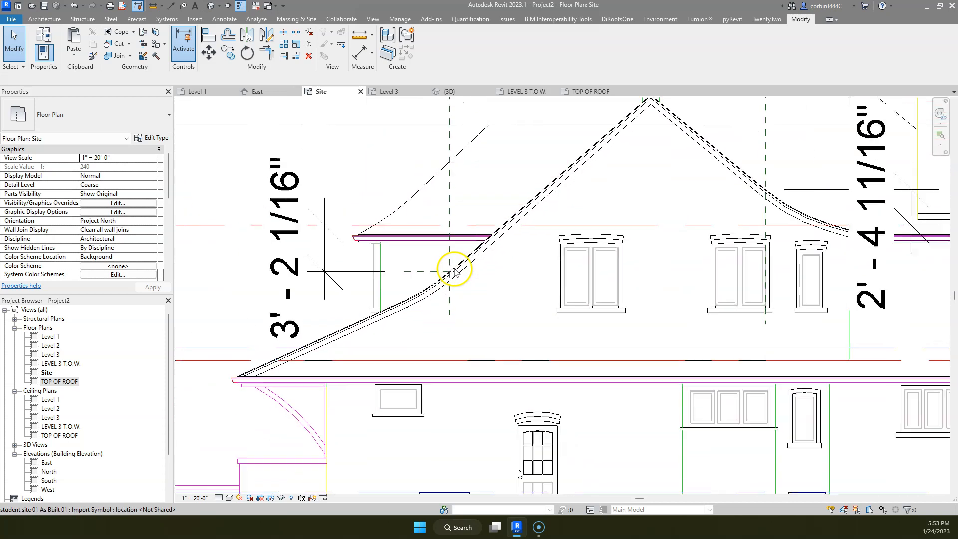
{"action": "scroll", "coordinate": [329, 349], "scroll_direction": "up", "scroll_amount": 2}
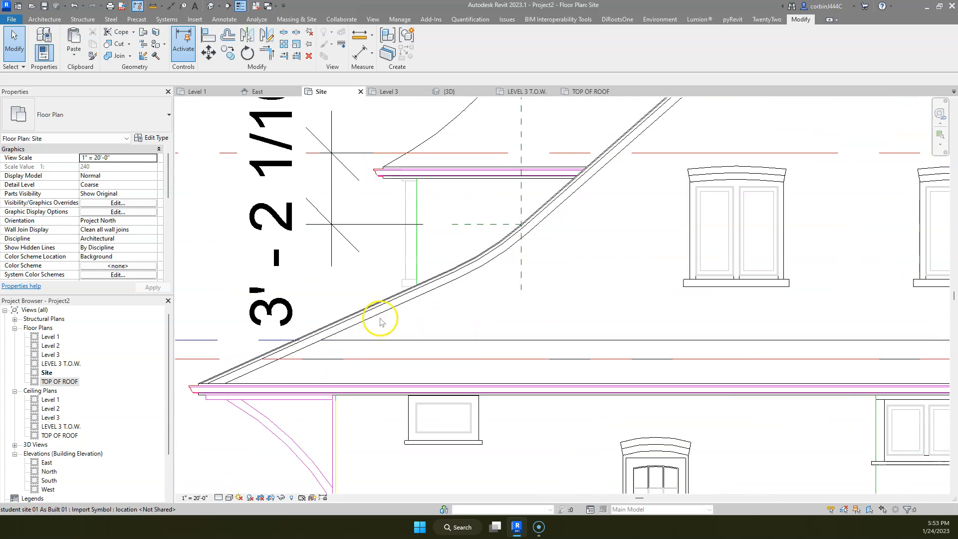
- Copy the vertical reference plane at the upper end of the gable's long-side curve to where that curve ends lower down
{"action": "left_click", "coordinate": [522, 188]}
{"action": "left_click", "coordinate": [227, 52]}
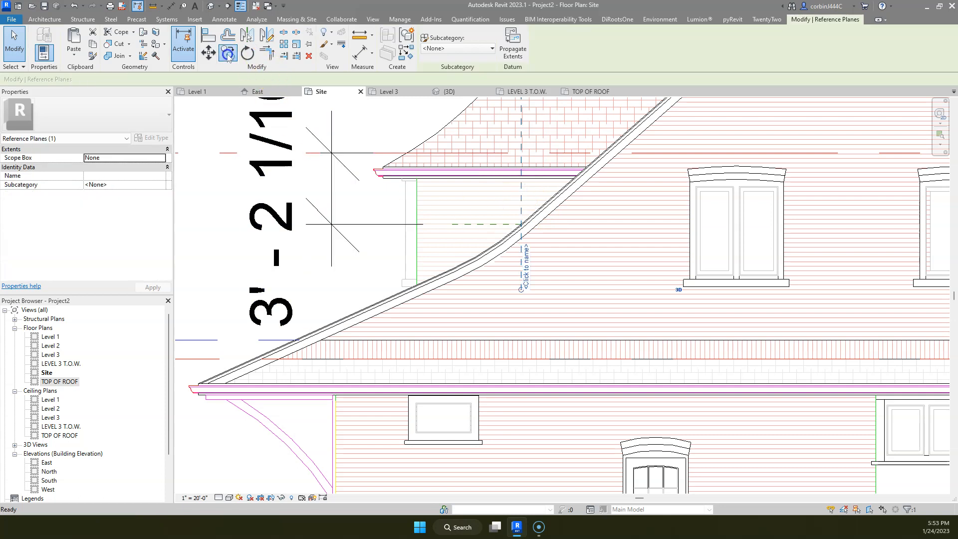
{"action": "scroll", "coordinate": [519, 217], "scroll_direction": "up", "scroll_amount": 3}
{"action": "scroll", "coordinate": [519, 214], "scroll_direction": "down", "scroll_amount": 3}
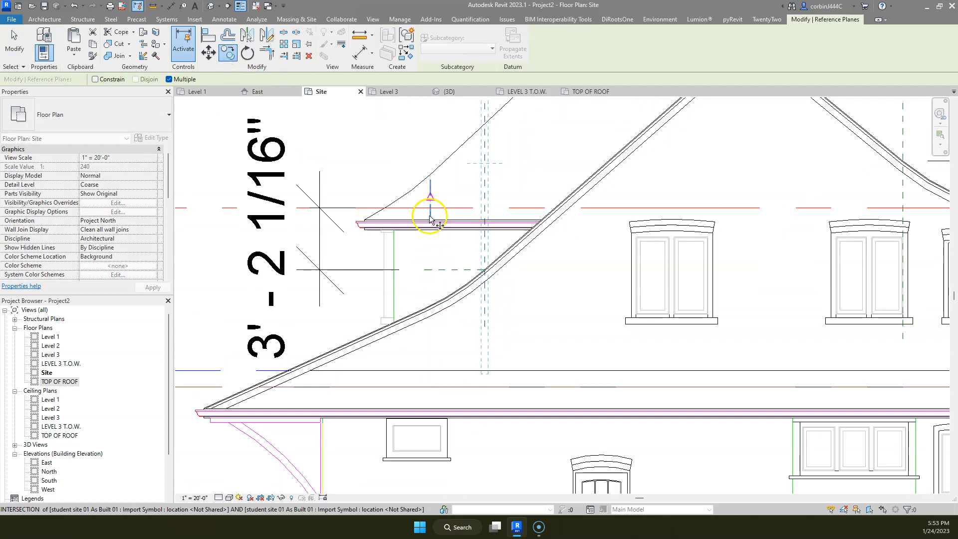
{"action": "scroll", "coordinate": [487, 294], "scroll_direction": "up", "scroll_amount": 3}
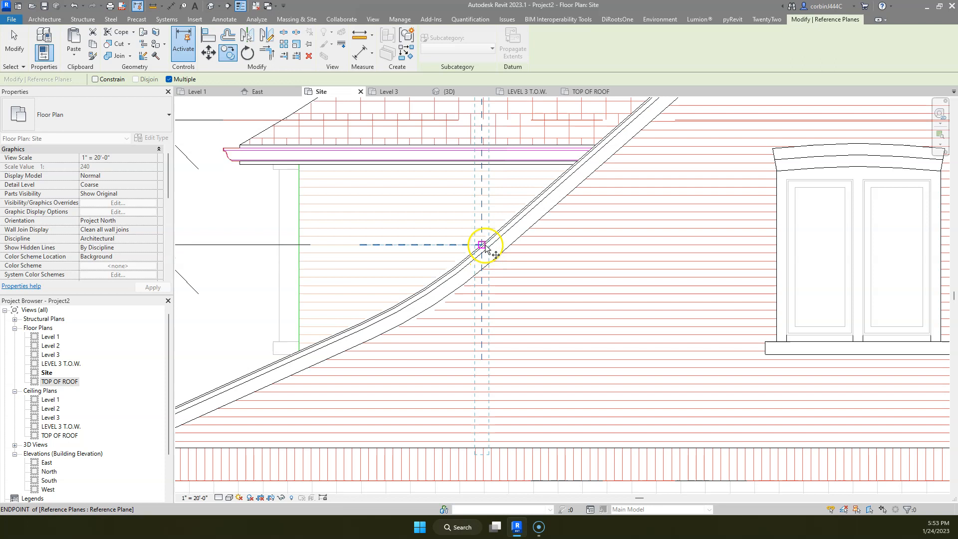
{"action": "left_click", "coordinate": [363, 324]}
{"action": "key", "text": "Escape"}
{"action": "scroll", "coordinate": [462, 335], "scroll_direction": "down", "scroll_amount": 3}
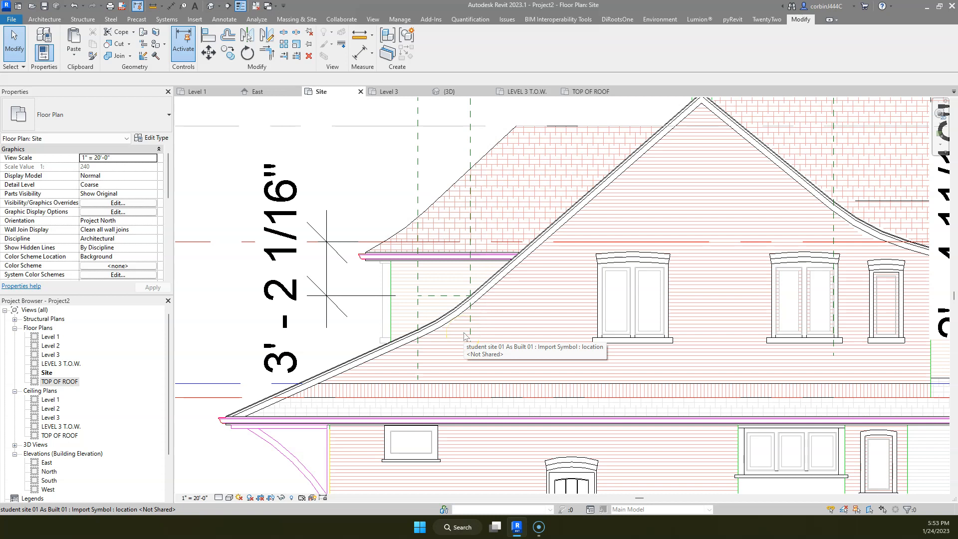
- Move the 2' - 4 11/16" vertical dimension away from the gable's short-side curve, out beyond the house
{"action": "scroll", "coordinate": [430, 345], "scroll_direction": "up", "scroll_amount": 3}
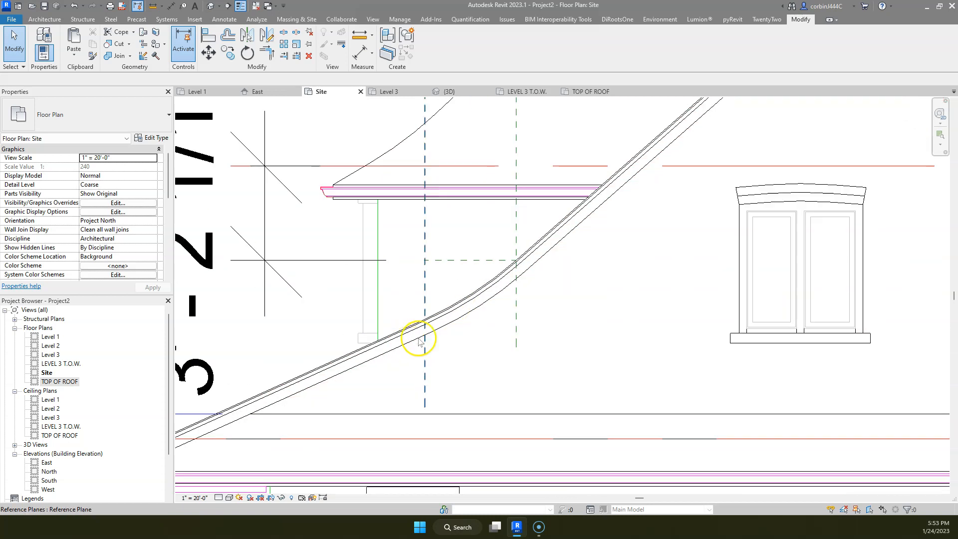
{"action": "scroll", "coordinate": [433, 202], "scroll_direction": "down", "scroll_amount": 4}
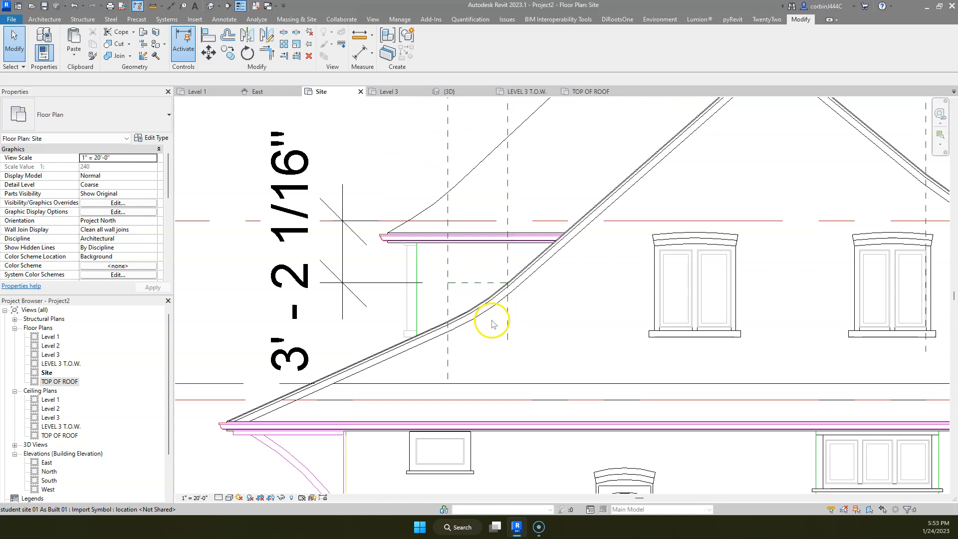
{"action": "scroll", "coordinate": [734, 247], "scroll_direction": "up", "scroll_amount": 5}
{"action": "scroll", "coordinate": [734, 247], "scroll_direction": "down", "scroll_amount": 3}
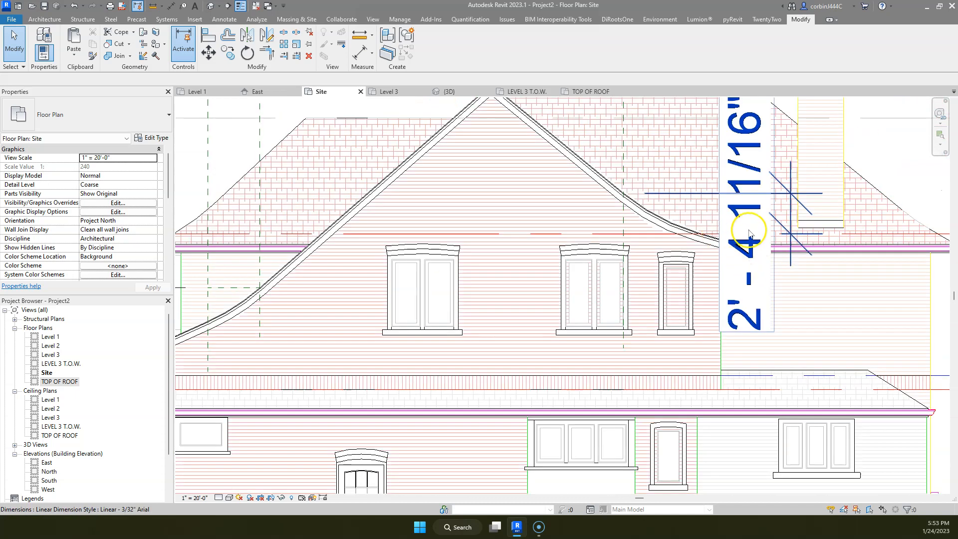
{"action": "left_click", "coordinate": [715, 218]}
{"action": "key", "text": "Escape"}
{"action": "scroll", "coordinate": [684, 219], "scroll_direction": "up", "scroll_amount": 5}
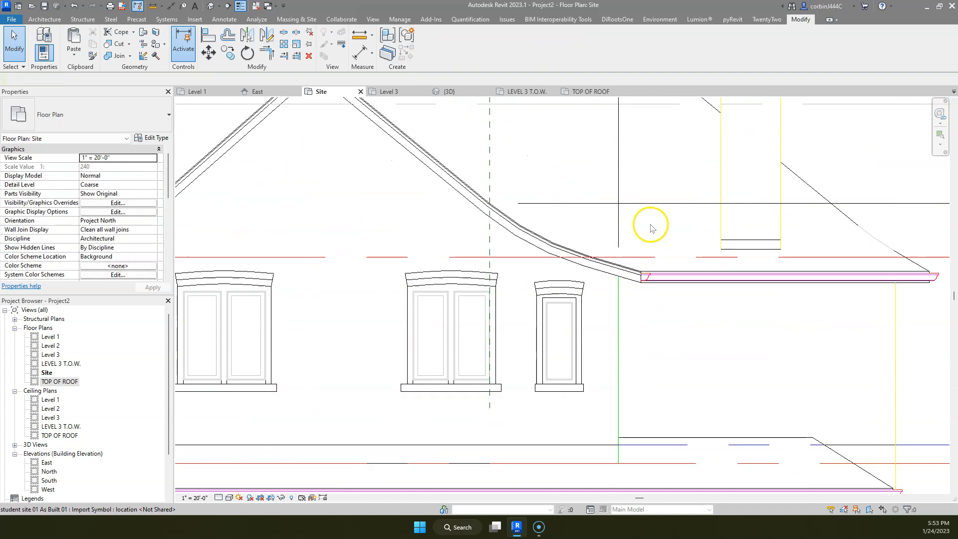
- Draw a vertical reference plane upward from the point where the gable's short-side curve meets the level line
{"action": "key", "text": "r"}
{"action": "key", "text": "p"}
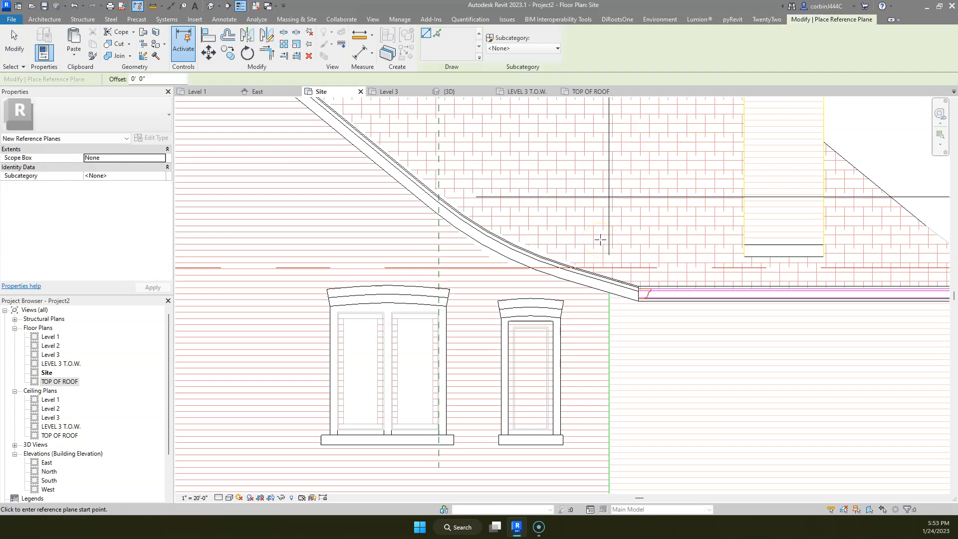
{"action": "left_click", "coordinate": [571, 267]}
{"action": "left_click", "coordinate": [572, 162]}
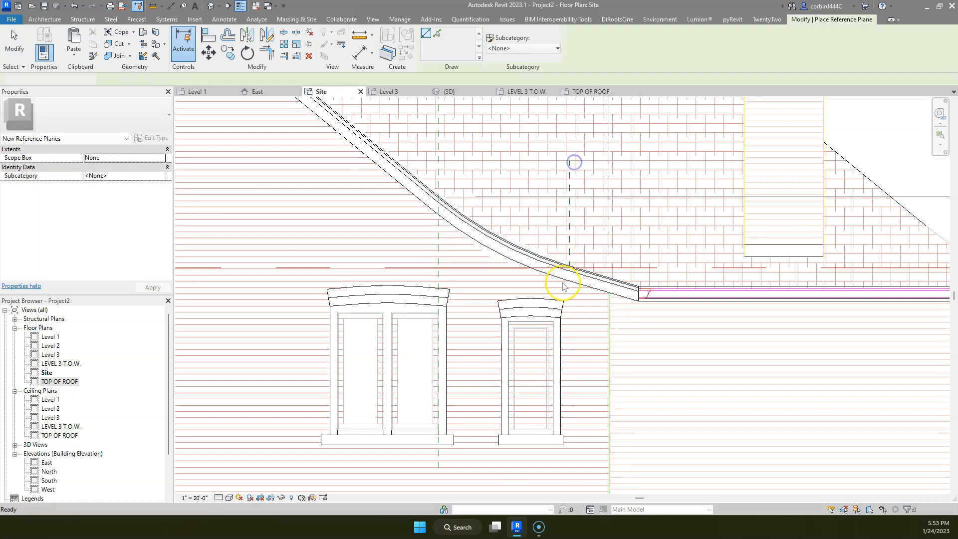
{"action": "key", "text": "Escape"}
{"action": "key", "text": "Escape"}
- Dimension the horizontal distance between the new short-side reference plane and the adjacent green wall line
{"action": "scroll", "coordinate": [586, 321], "scroll_direction": "down", "scroll_amount": 5}
{"action": "scroll", "coordinate": [552, 323], "scroll_direction": "up", "scroll_amount": 6}
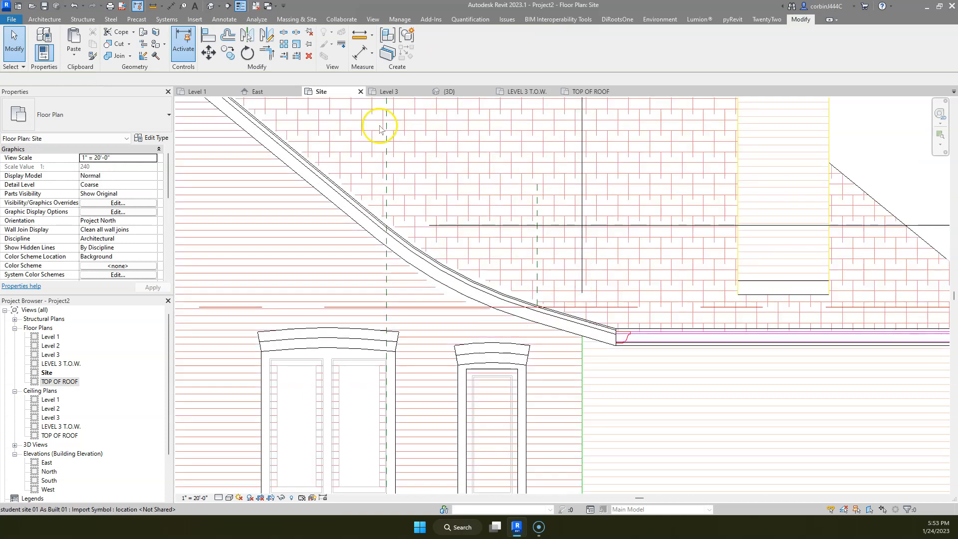
{"action": "key", "text": "d"}
{"action": "key", "text": "i"}
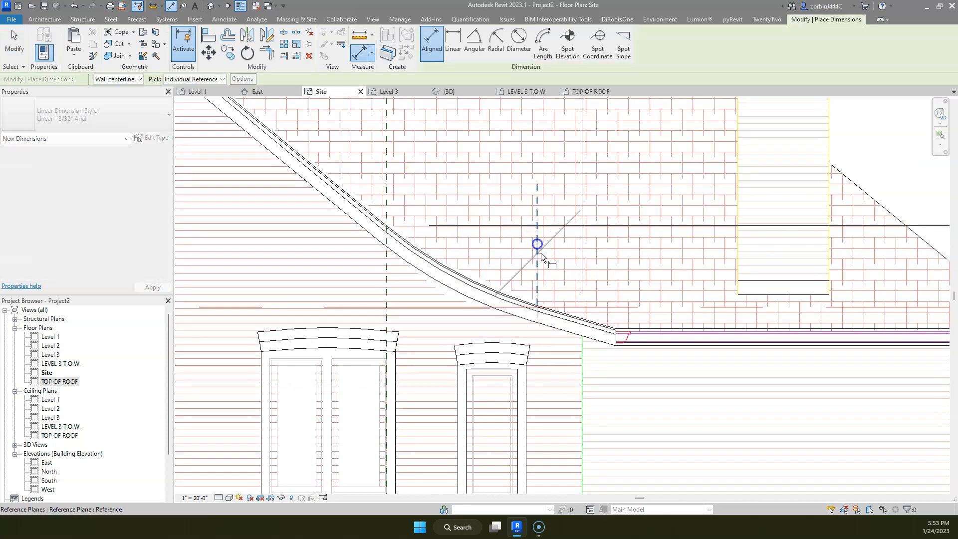
{"action": "left_click", "coordinate": [581, 425]}
{"action": "scroll", "coordinate": [659, 424], "scroll_direction": "down", "scroll_amount": 5}
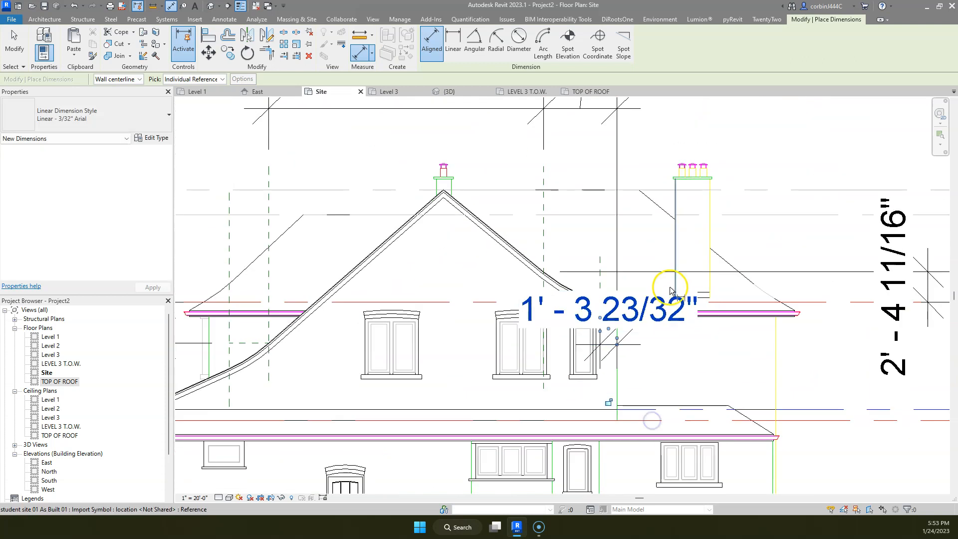
- Dimension the two long-side curve reference planes and the lower storey's wall edge in one horizontal string below the eave
{"action": "scroll", "coordinate": [568, 339], "scroll_direction": "up", "scroll_amount": 5}
{"action": "scroll", "coordinate": [567, 339], "scroll_direction": "up", "scroll_amount": 1}
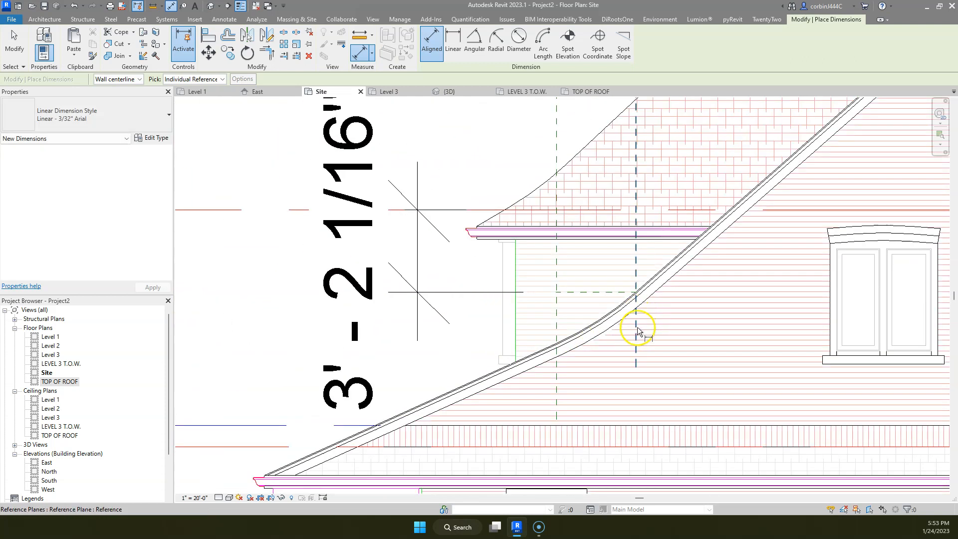
{"action": "left_click", "coordinate": [637, 328]}
{"action": "left_click", "coordinate": [558, 325]}
{"action": "scroll", "coordinate": [629, 322], "scroll_direction": "down", "scroll_amount": 3}
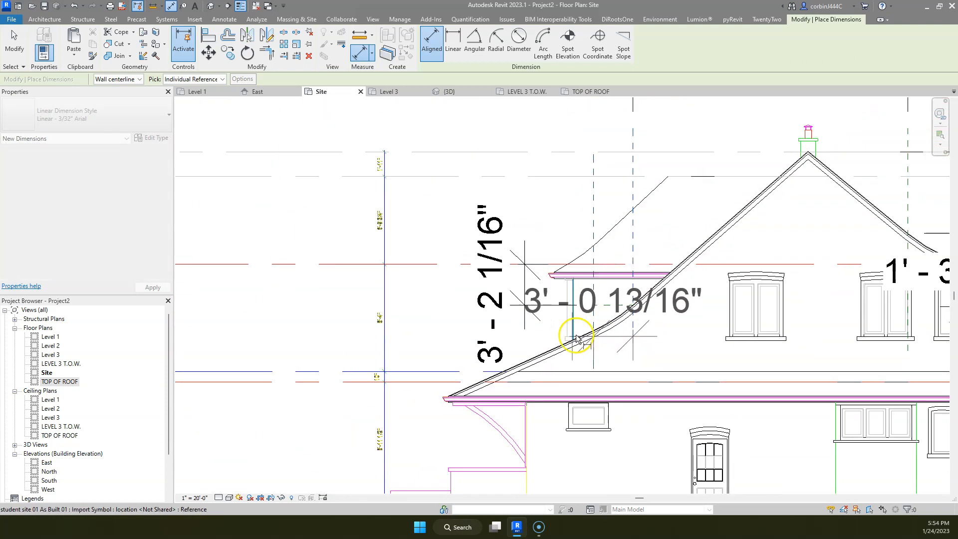
{"action": "scroll", "coordinate": [526, 413], "scroll_direction": "up", "scroll_amount": 3}
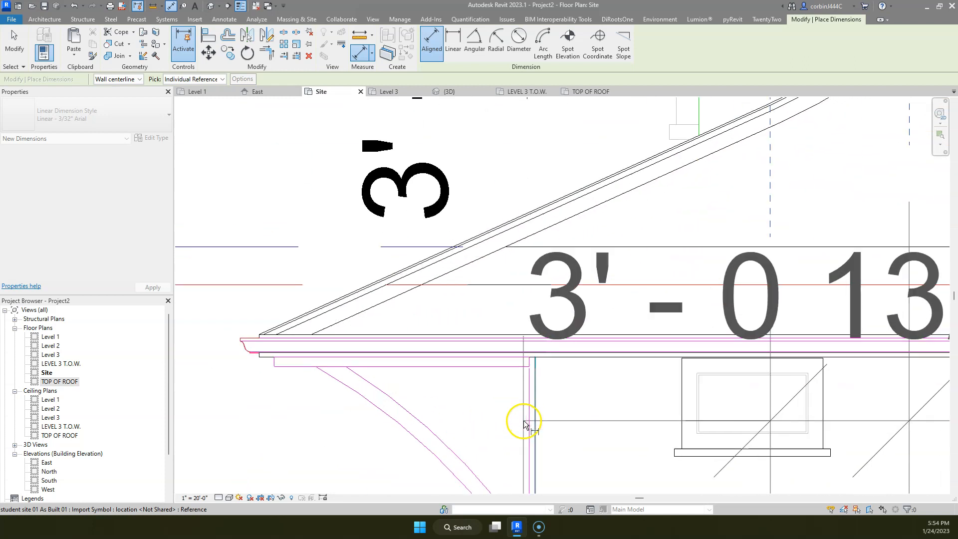
{"action": "scroll", "coordinate": [533, 413], "scroll_direction": "down", "scroll_amount": 3}
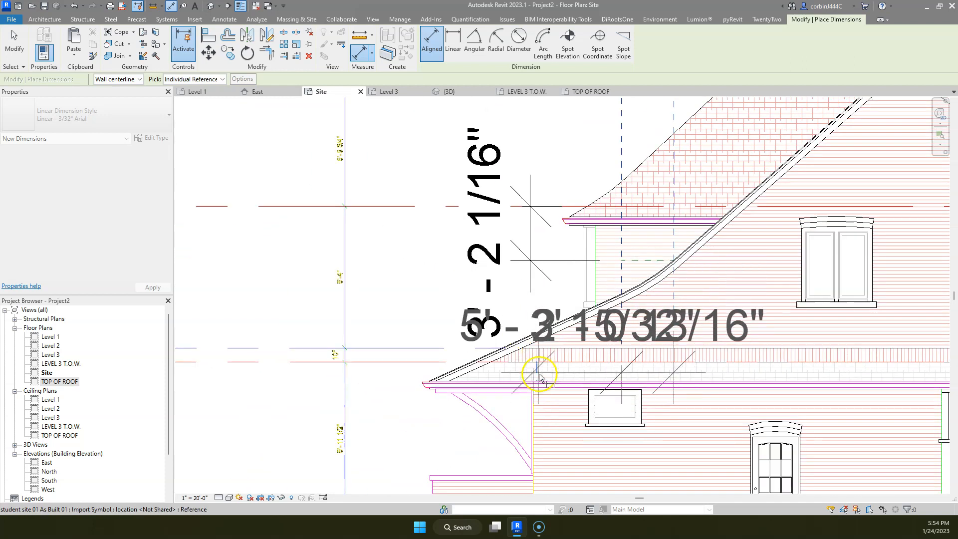
{"action": "scroll", "coordinate": [539, 368], "scroll_direction": "down", "scroll_amount": 2}
{"action": "scroll", "coordinate": [574, 370], "scroll_direction": "up", "scroll_amount": 2}
{"action": "left_click", "coordinate": [590, 367]}
{"action": "key", "text": "Escape"}
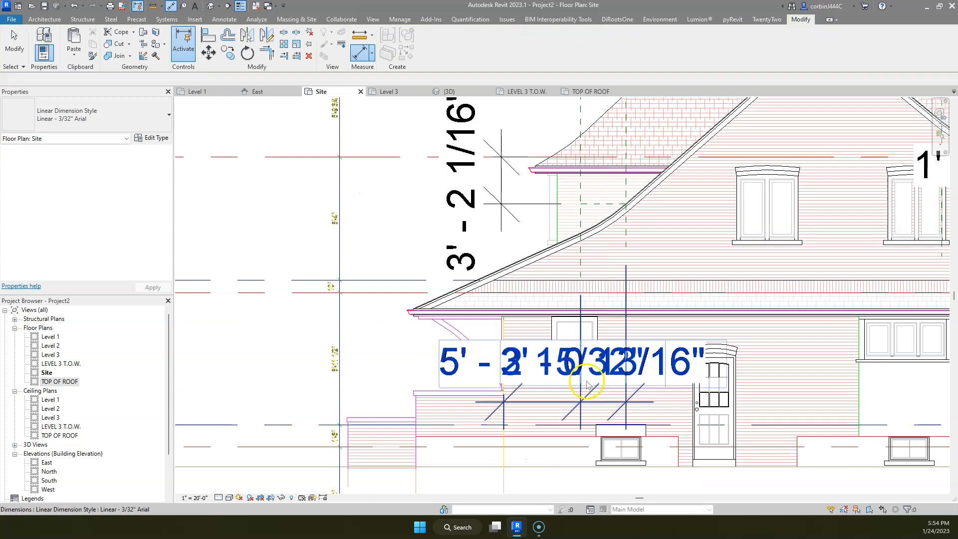
- Move the 3' - 0 13/16" dimension text sideways, clear of the overlapping text in the same string
{"action": "left_click_drag", "start_coordinate": [594, 377], "coordinate": [774, 385]}
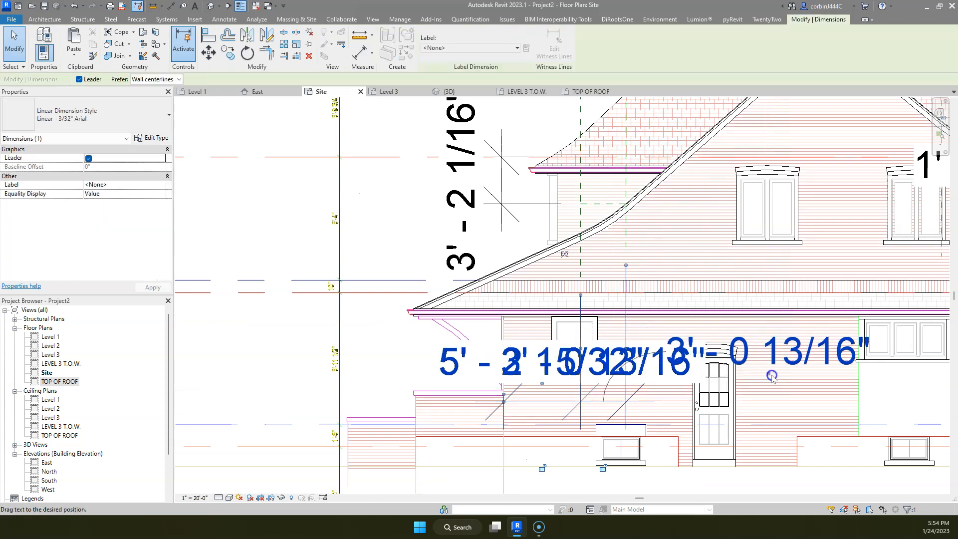
{"action": "left_click", "coordinate": [577, 313]}
{"action": "scroll", "coordinate": [577, 313], "scroll_direction": "down", "scroll_amount": 2}
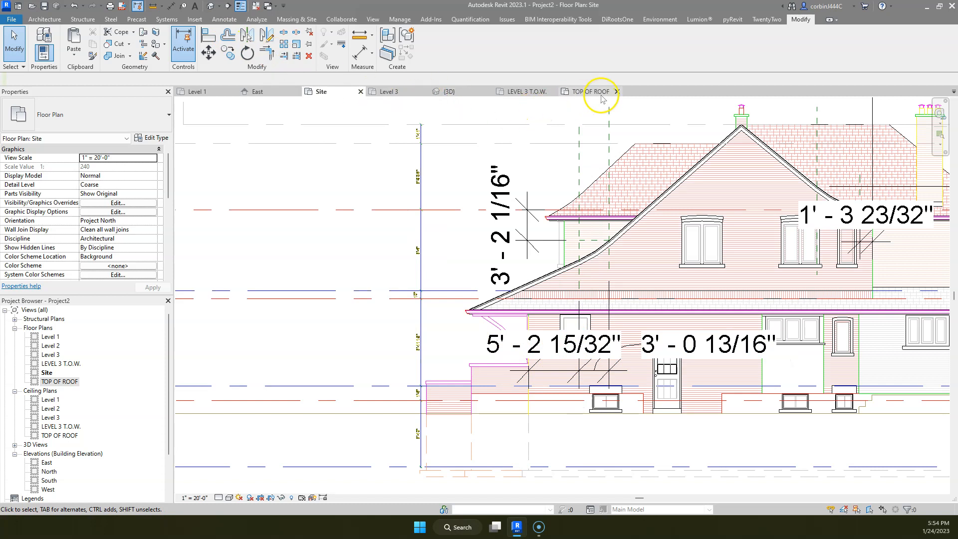
- Add a witness line to the horizontal dimension string at the outer end of the long-side roof slope, by the eave
{"action": "scroll", "coordinate": [452, 304], "scroll_direction": "up", "scroll_amount": 5}
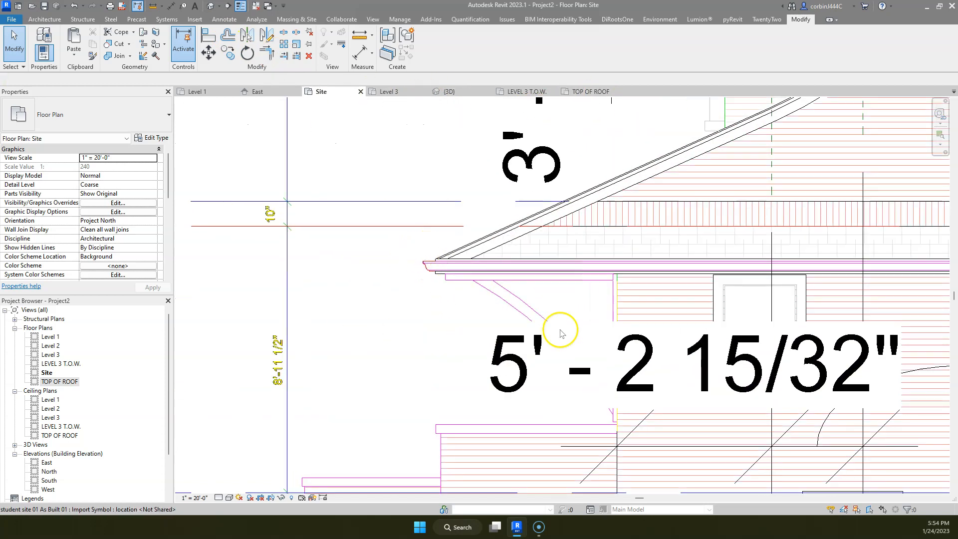
{"action": "left_click", "coordinate": [674, 442]}
{"action": "left_click", "coordinate": [549, 47]}
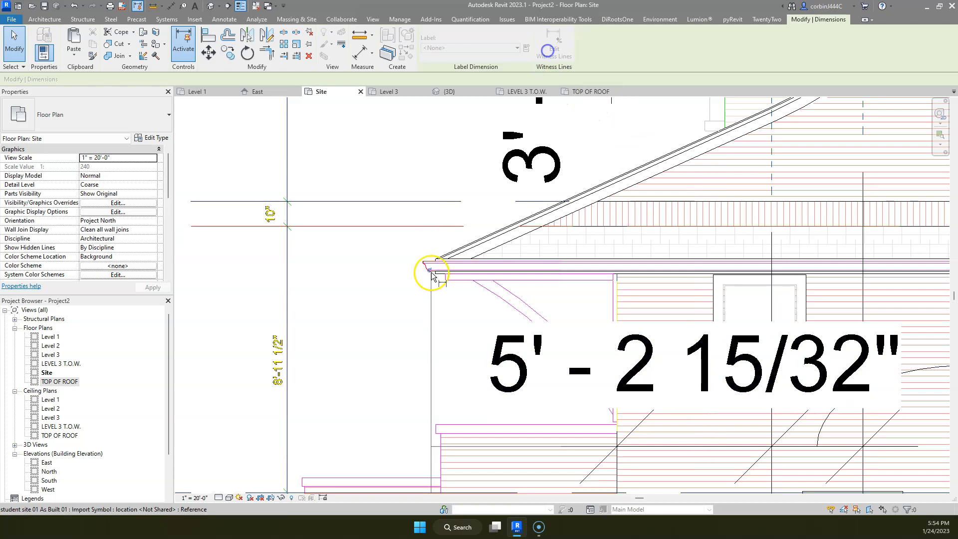
{"action": "scroll", "coordinate": [432, 276], "scroll_direction": "up", "scroll_amount": 5}
{"action": "scroll", "coordinate": [437, 161], "scroll_direction": "down", "scroll_amount": 1}
{"action": "left_click", "coordinate": [437, 161]}
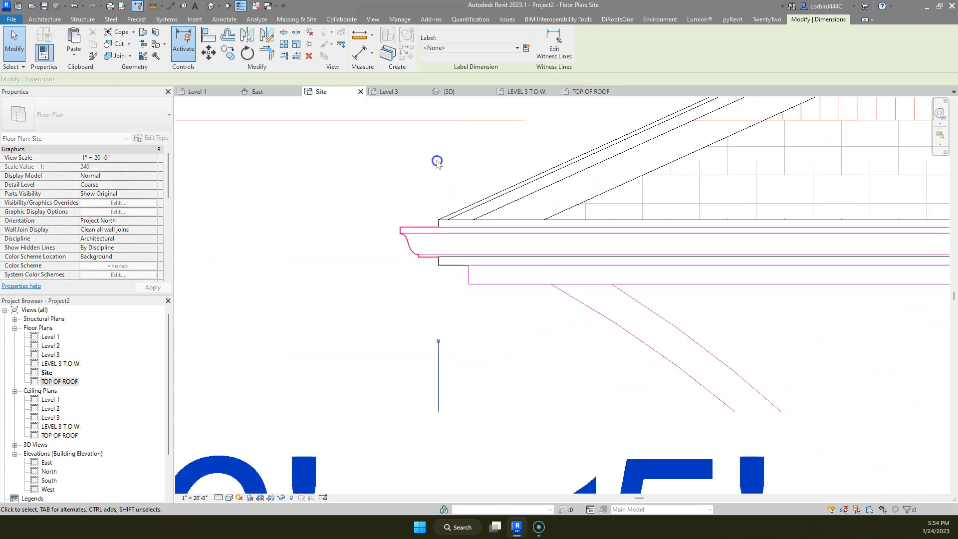
{"action": "scroll", "coordinate": [437, 161], "scroll_direction": "down", "scroll_amount": 7}
{"action": "left_click", "coordinate": [464, 270]}
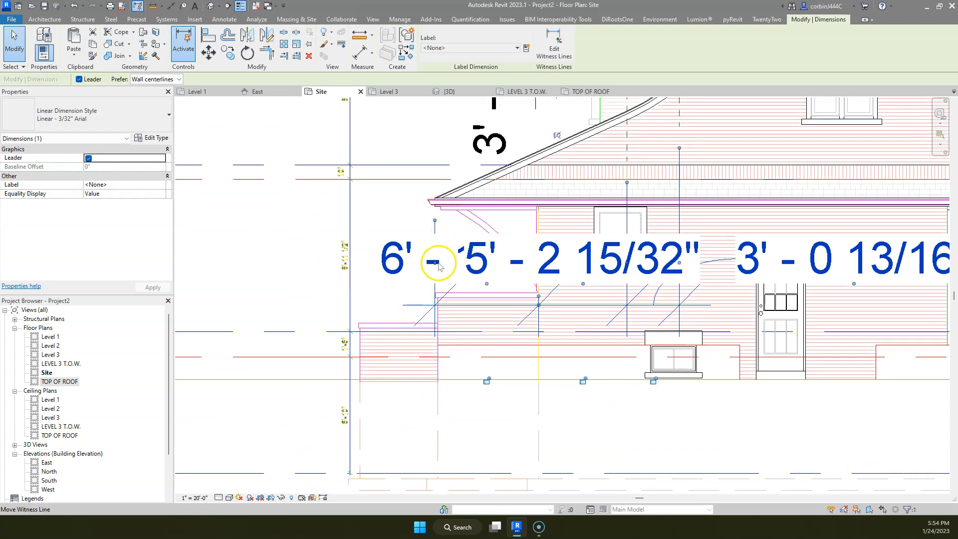
- Move the 6' - 1 5/32" dimension text down and outward, clear of the neighbouring dimension text
{"action": "key", "text": "Escape"}
{"action": "left_click_drag", "start_coordinate": [486, 284], "coordinate": [332, 406]}
{"action": "key", "text": "Escape"}
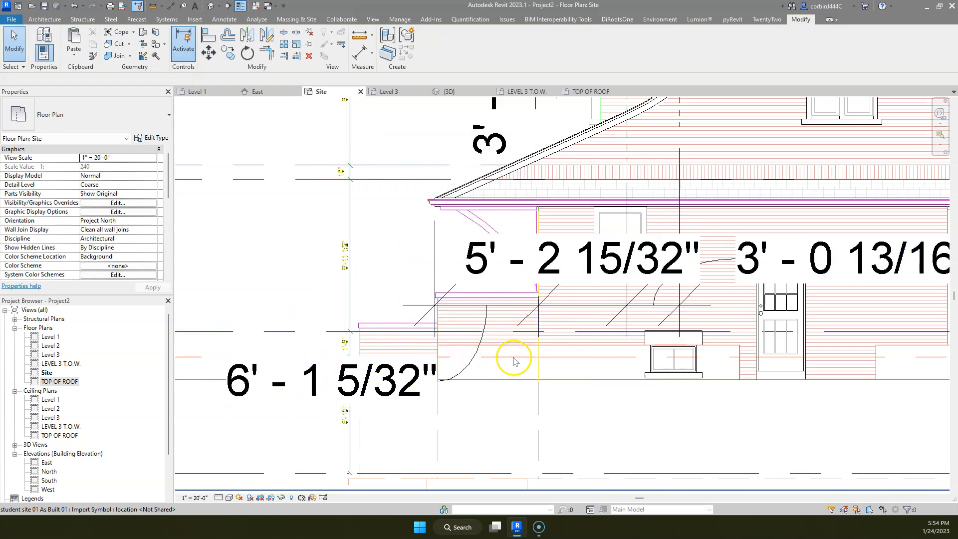
{"action": "scroll", "coordinate": [513, 365], "scroll_direction": "down", "scroll_amount": 2}
{"action": "scroll", "coordinate": [514, 364], "scroll_direction": "up", "scroll_amount": 1}
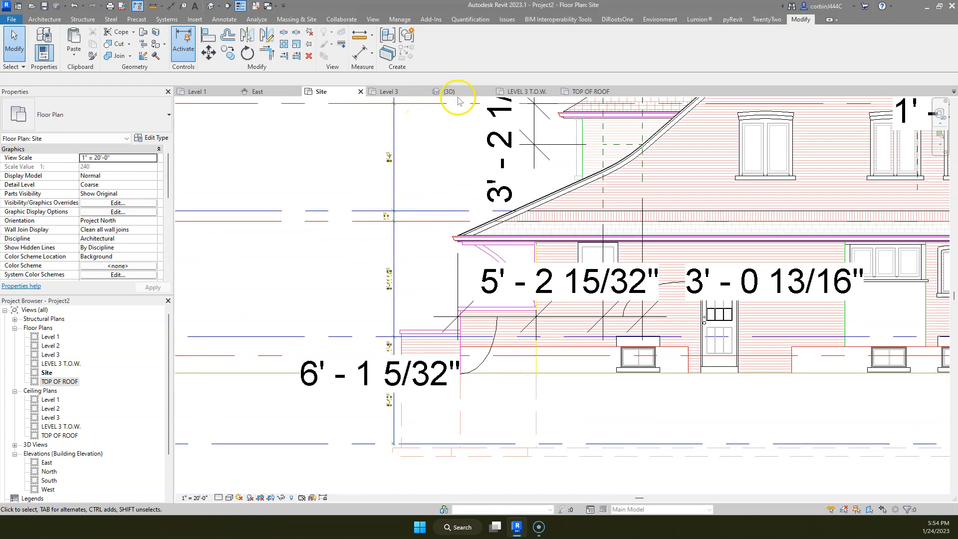
- In the TOP OF ROOF plan, extend the two long-side curve reference planes from the elevation drawing up past the house
{"action": "left_click", "coordinate": [592, 91]}
{"action": "scroll", "coordinate": [552, 156], "scroll_direction": "down", "scroll_amount": 3}
{"action": "scroll", "coordinate": [494, 287], "scroll_direction": "up", "scroll_amount": 3}
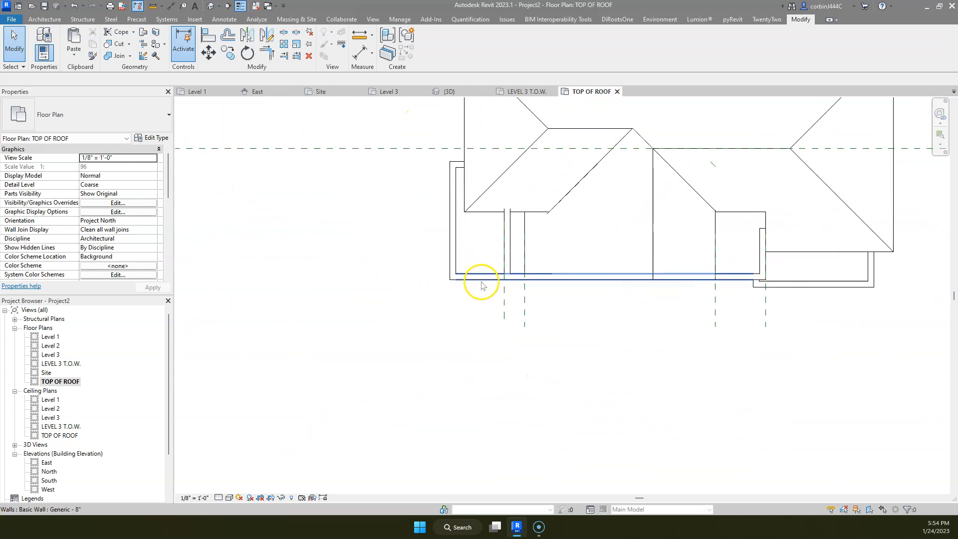
{"action": "left_click", "coordinate": [500, 309]}
{"action": "scroll", "coordinate": [501, 300], "scroll_direction": "down", "scroll_amount": 4}
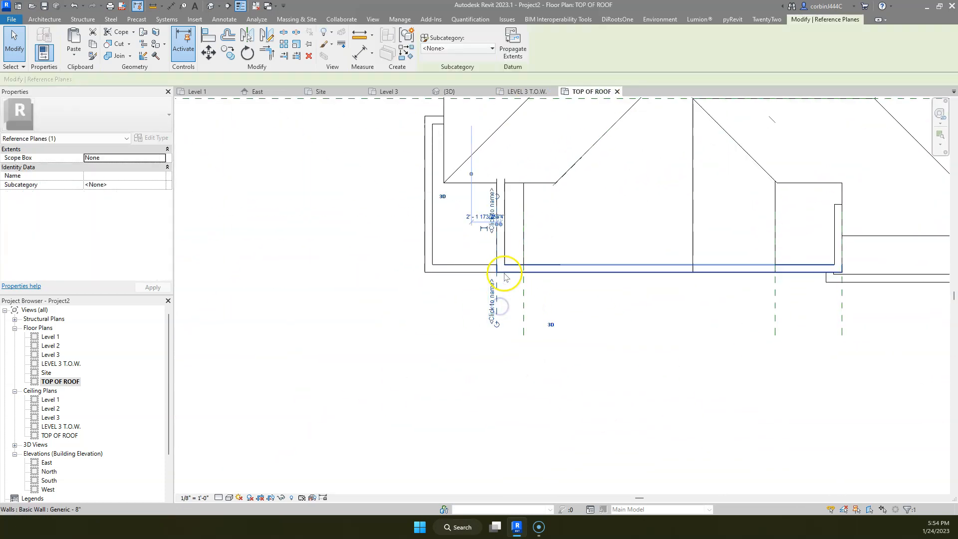
{"action": "scroll", "coordinate": [503, 228], "scroll_direction": "down", "scroll_amount": 2}
{"action": "scroll", "coordinate": [507, 286], "scroll_direction": "up", "scroll_amount": 3}
{"action": "left_click_drag", "start_coordinate": [493, 396], "coordinate": [494, 396]}
{"action": "left_click_drag", "start_coordinate": [492, 208], "coordinate": [489, 104]}
{"action": "left_click", "coordinate": [492, 325]}
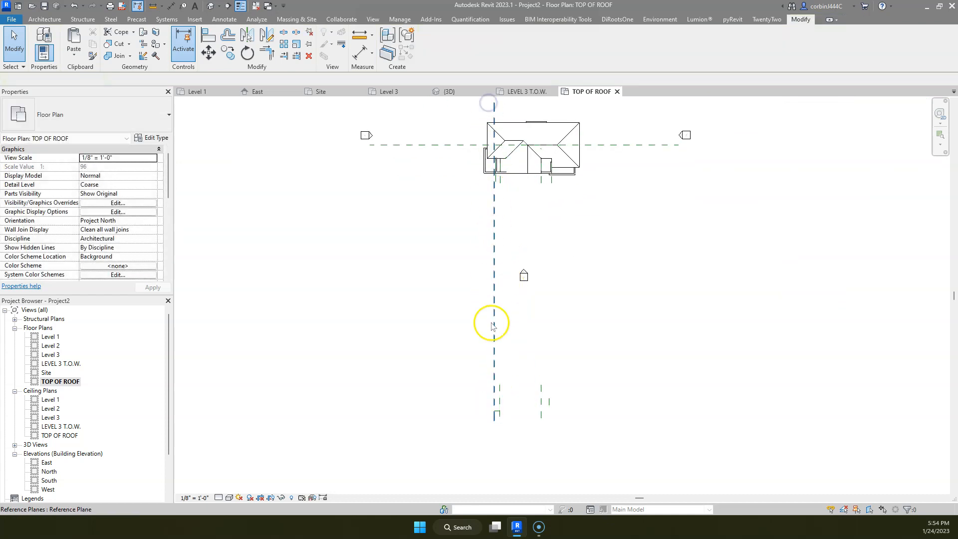
{"action": "left_click", "coordinate": [500, 398]}
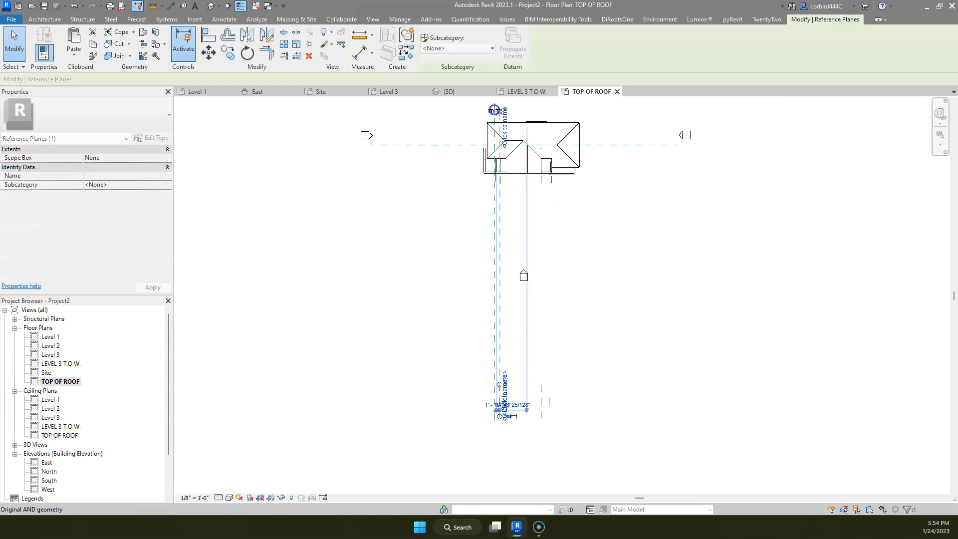
- Extend the short-side curve reference plane from the elevation drawing up across the house in the TOP OF ROOF plan
{"action": "left_click", "coordinate": [551, 355]}
{"action": "left_click", "coordinate": [550, 400]}
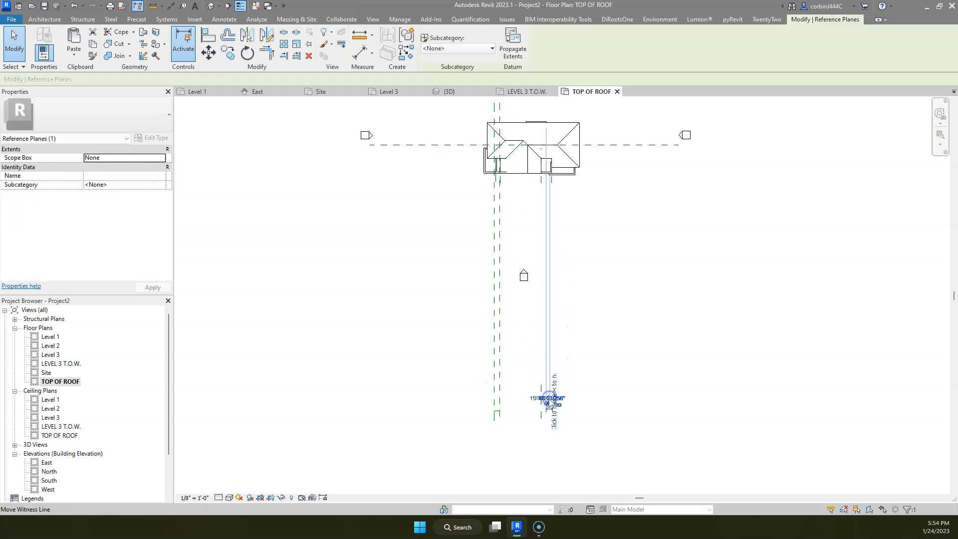
{"action": "key", "text": "Escape"}
{"action": "key", "text": "Escape"}
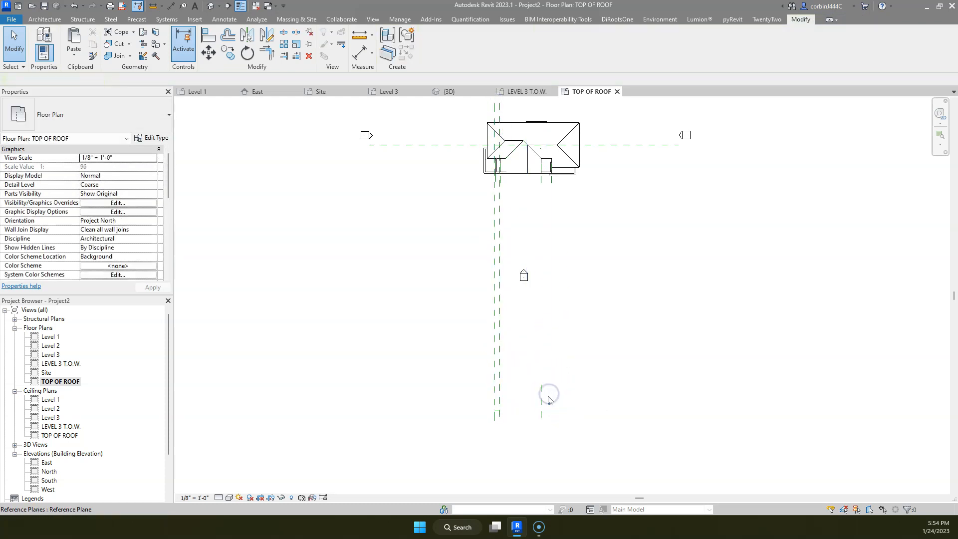
{"action": "left_click", "coordinate": [550, 404]}
{"action": "left_click_drag", "start_coordinate": [549, 398], "coordinate": [530, 206]}
{"action": "scroll", "coordinate": [548, 349], "scroll_direction": "down", "scroll_amount": 2}
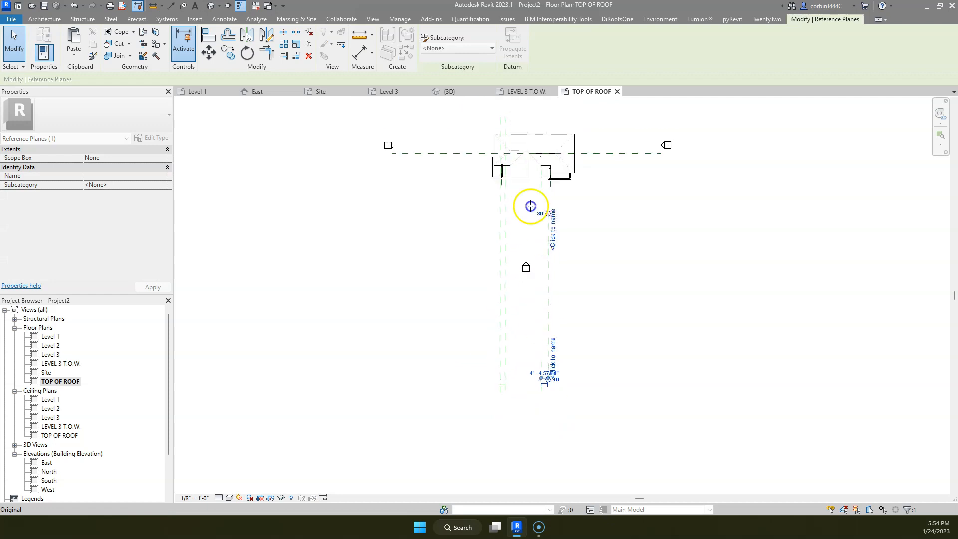
{"action": "key", "text": "Escape"}
{"action": "scroll", "coordinate": [533, 204], "scroll_direction": "up", "scroll_amount": 4}
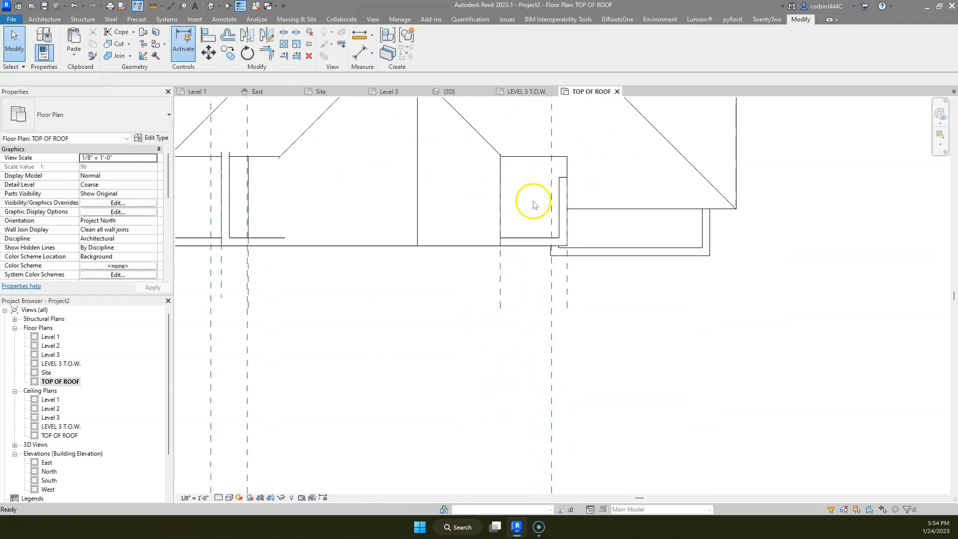
{"action": "left_click", "coordinate": [568, 276]}
{"action": "scroll", "coordinate": [591, 252], "scroll_direction": "down", "scroll_amount": 3}
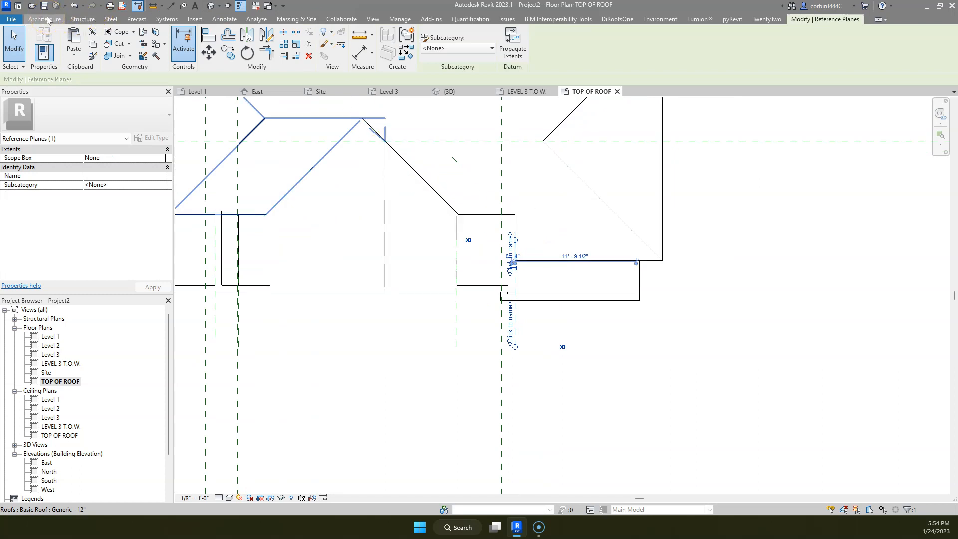
{"action": "scroll", "coordinate": [616, 253], "scroll_direction": "down", "scroll_amount": 2}
{"action": "scroll", "coordinate": [548, 253], "scroll_direction": "up", "scroll_amount": 3}
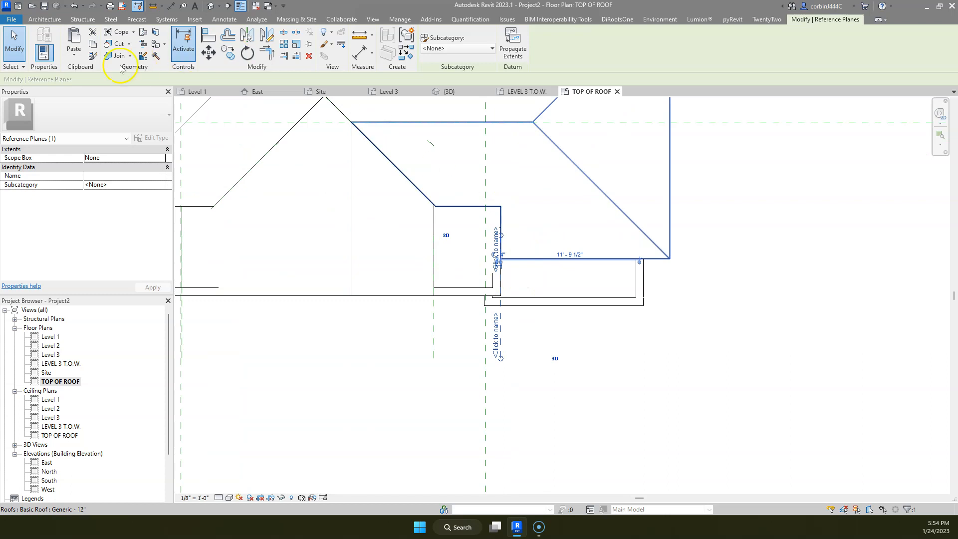
- Start a roof by footprint and pick the short-side wall and the gable's front wall as sloped boundaries with a 2' 0" overhang
{"action": "left_click", "coordinate": [36, 20]}
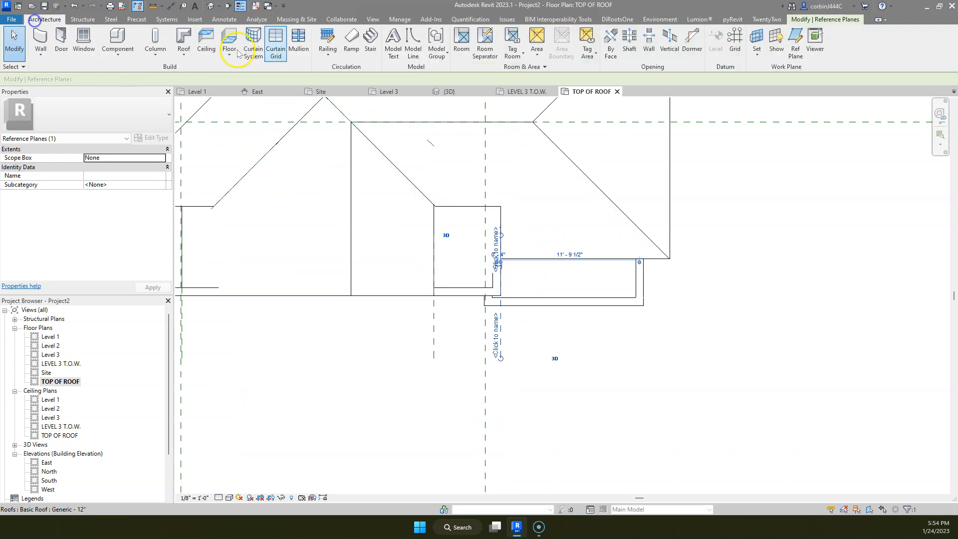
{"action": "left_click", "coordinate": [184, 37]}
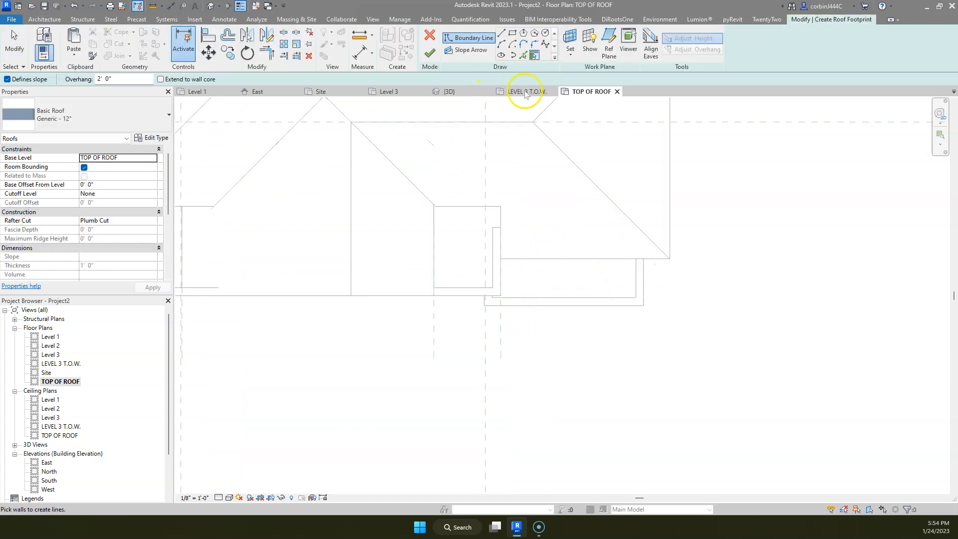
{"action": "left_click", "coordinate": [469, 300]}
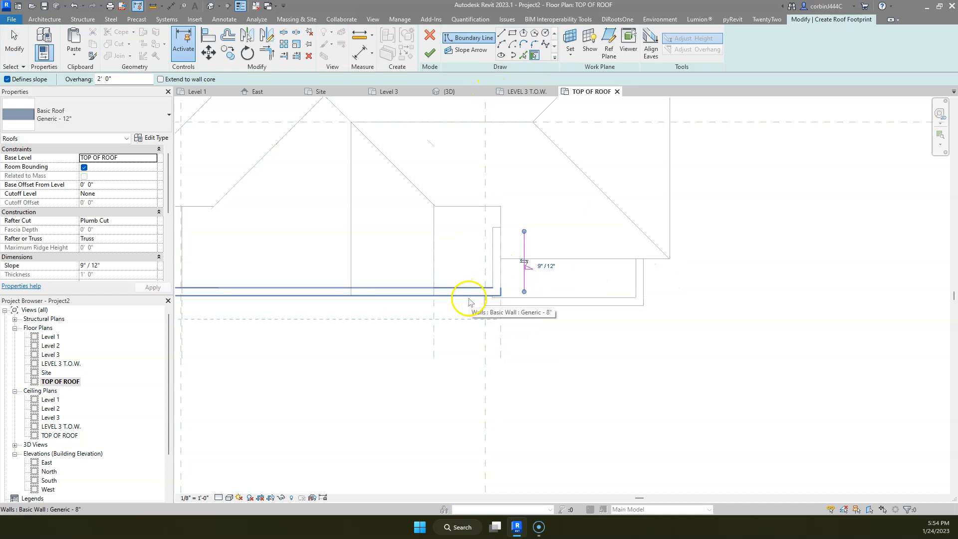
{"action": "left_click", "coordinate": [469, 299]}
{"action": "key", "text": "Escape"}
{"action": "scroll", "coordinate": [508, 286], "scroll_direction": "up", "scroll_amount": 2}
{"action": "scroll", "coordinate": [573, 244], "scroll_direction": "down", "scroll_amount": 3}
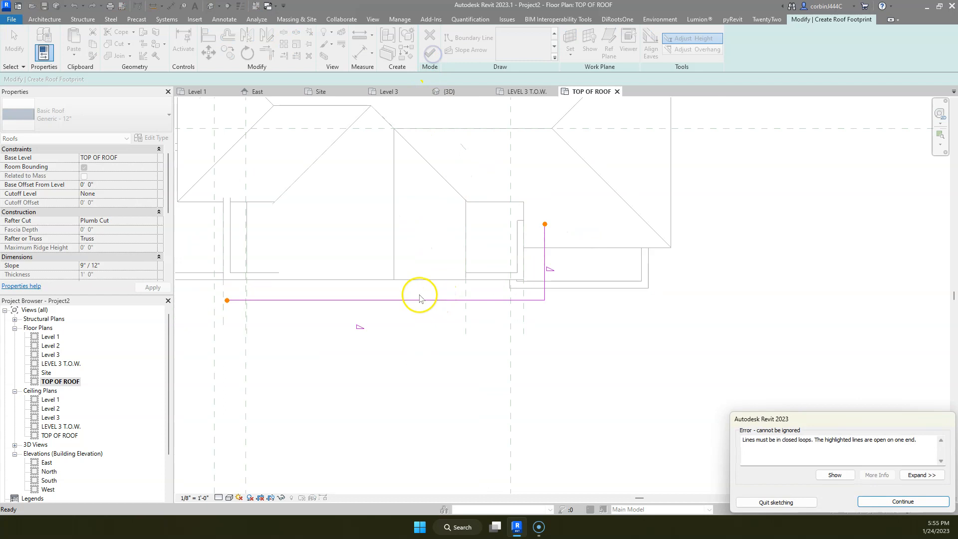
- Draw a roof boundary line up along the short-side reference plane and a diagonal back to the open end of the side boundary
{"action": "scroll", "coordinate": [521, 285], "scroll_direction": "up", "scroll_amount": 2}
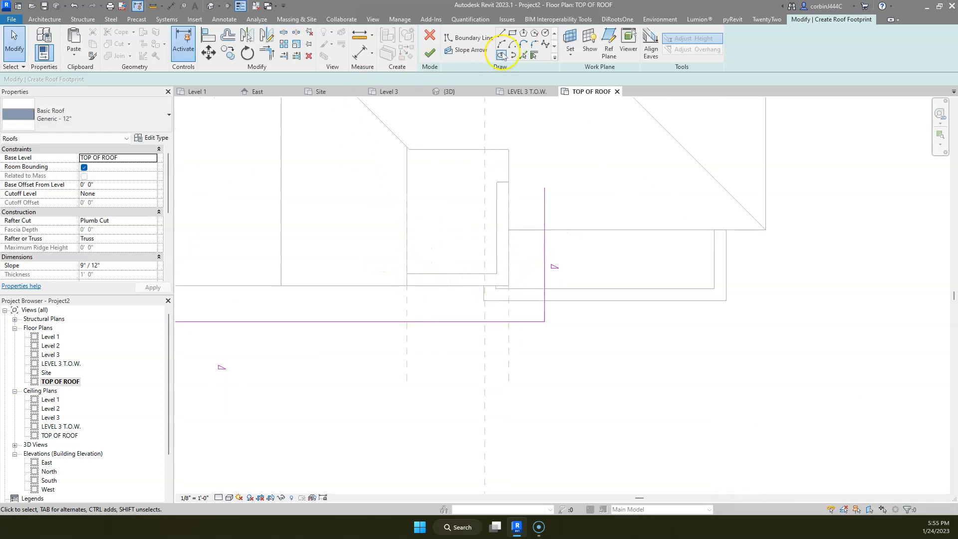
{"action": "left_click", "coordinate": [502, 34]}
{"action": "left_click", "coordinate": [485, 324]}
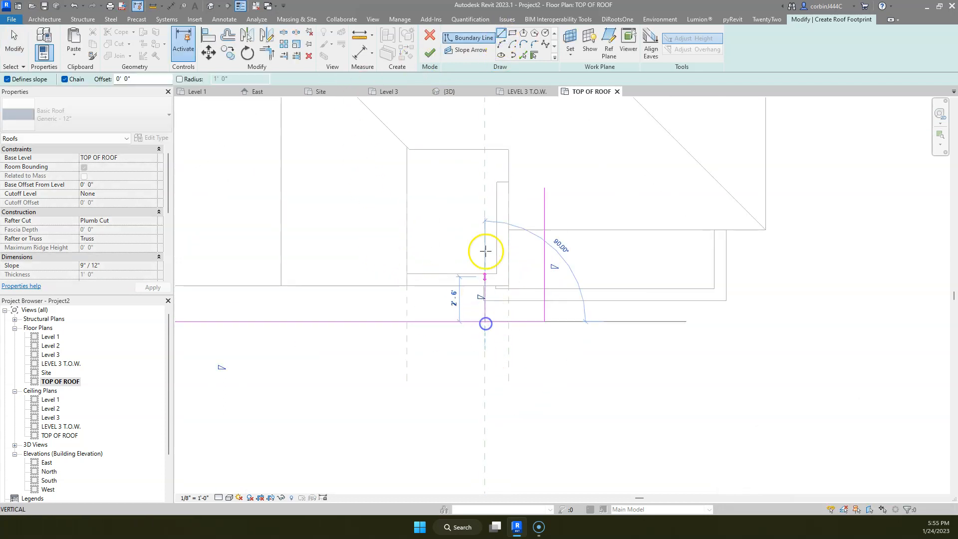
{"action": "left_click", "coordinate": [486, 111]}
{"action": "scroll", "coordinate": [488, 112], "scroll_direction": "up", "scroll_amount": 1}
{"action": "left_click", "coordinate": [552, 200]}
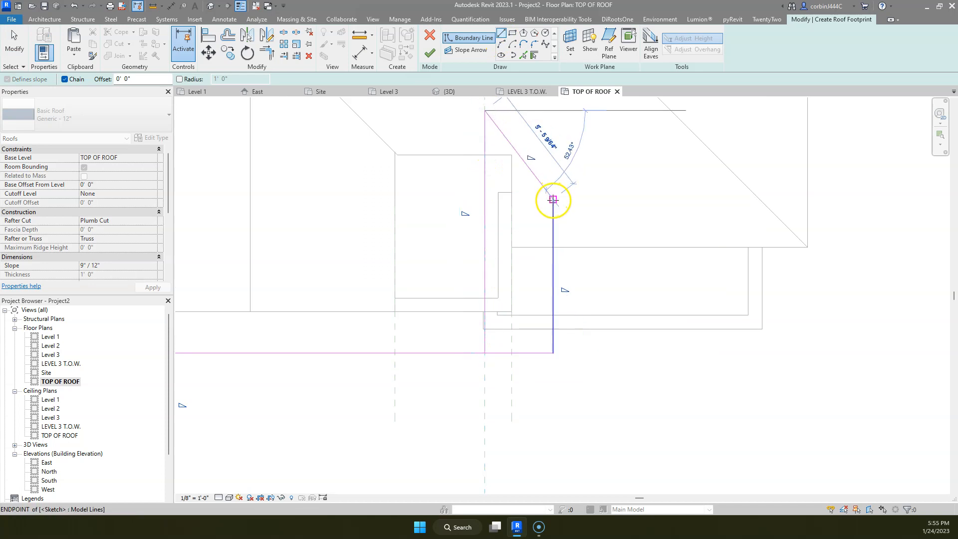
{"action": "key", "text": "Escape"}
{"action": "key", "text": "Escape"}
- Remove the slope from all boundaries except the outer side edge, and trim the front line to finish the closed roof footprint
{"action": "scroll", "coordinate": [530, 248], "scroll_direction": "down", "scroll_amount": 2}
{"action": "left_click_drag", "start_coordinate": [489, 151], "coordinate": [489, 150]}
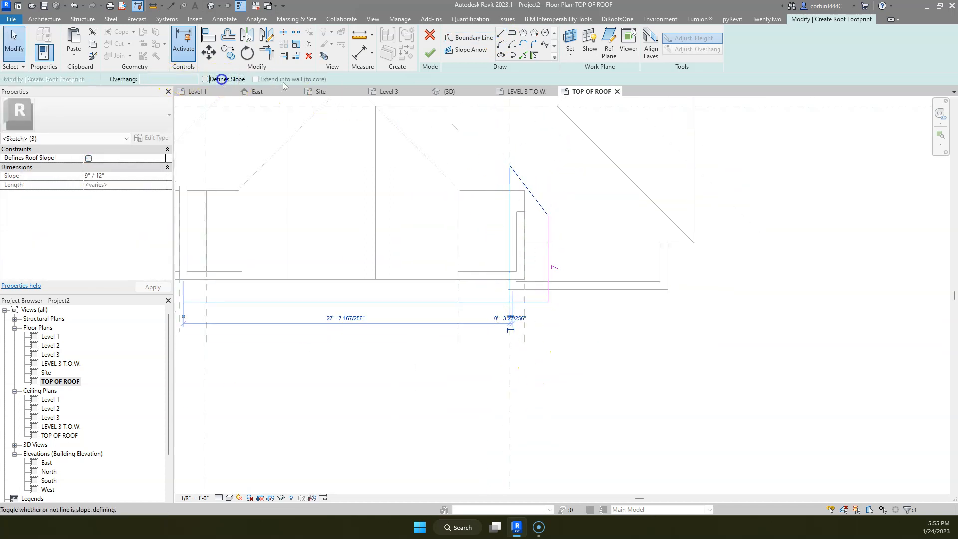
{"action": "key", "text": "Escape"}
{"action": "left_click", "coordinate": [266, 53]}
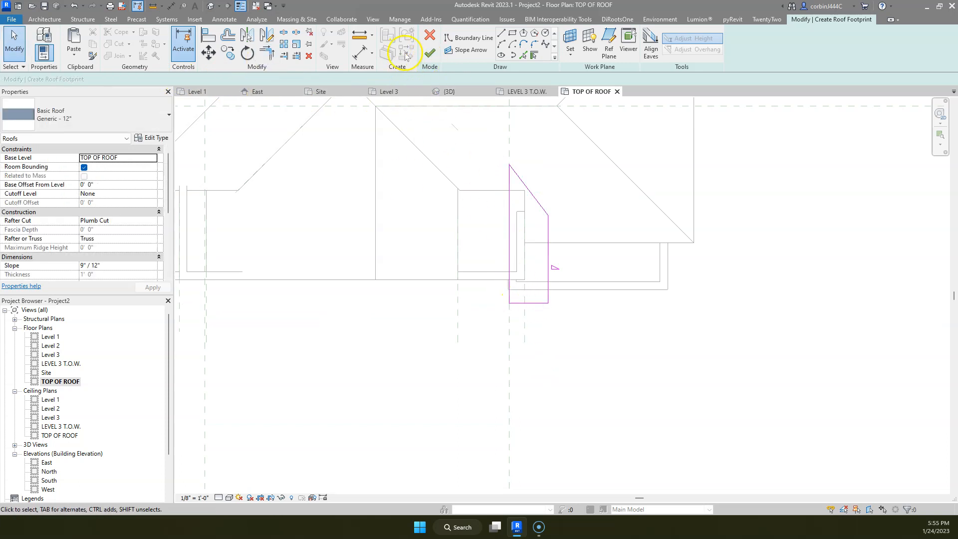
{"action": "left_click", "coordinate": [429, 53]}
{"action": "key", "text": "Escape"}
- Edit the gable roof's footprint to align its front edge with the new side roof's front edge, and finish the sketch
{"action": "double_click", "coordinate": [426, 275]}
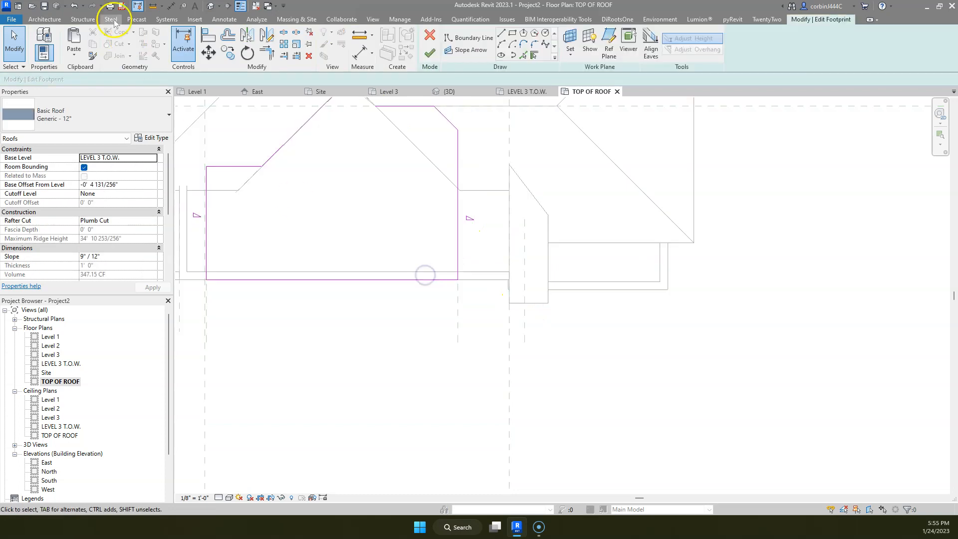
{"action": "left_click", "coordinate": [214, 37]}
{"action": "left_click", "coordinate": [432, 283]}
{"action": "left_click", "coordinate": [395, 44]}
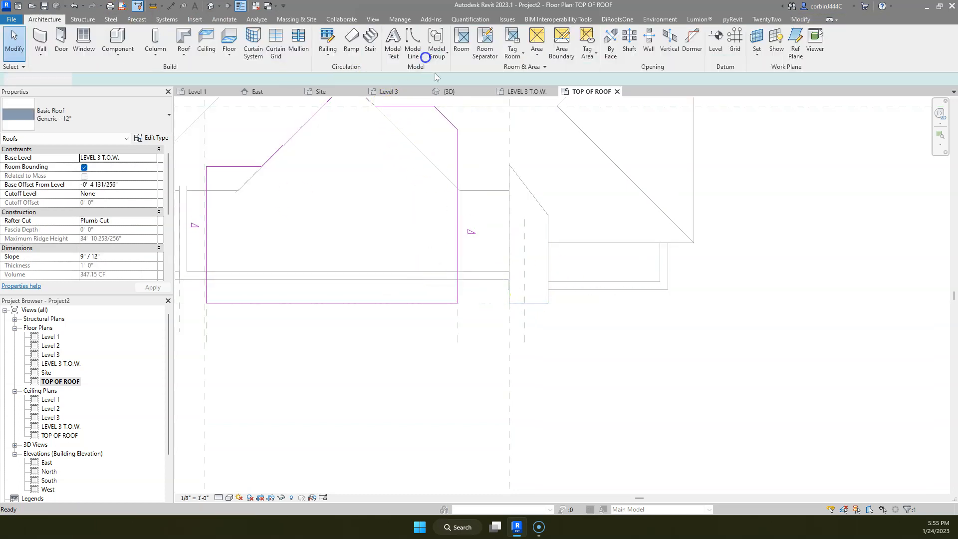
{"action": "scroll", "coordinate": [523, 277], "scroll_direction": "up", "scroll_amount": 3}
{"action": "left_click", "coordinate": [522, 277]}
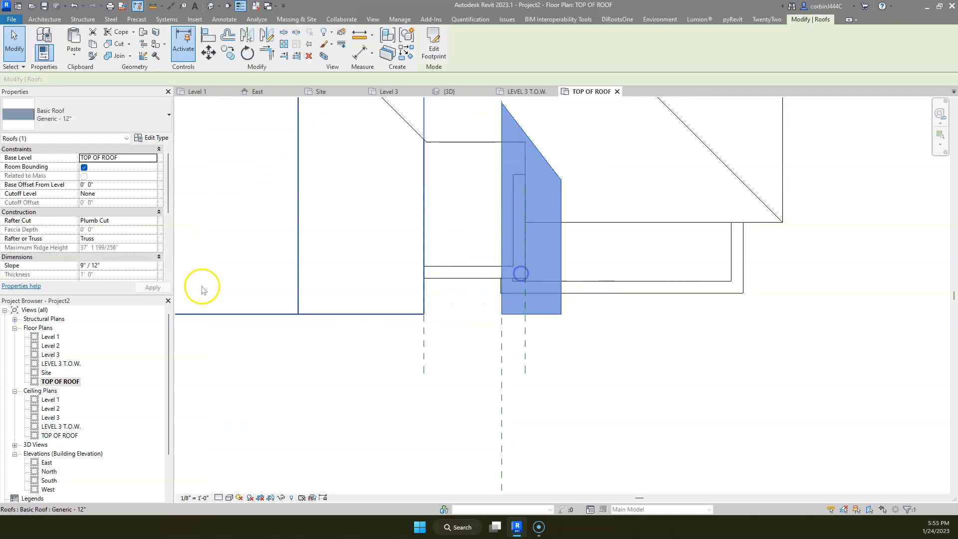
{"action": "left_click", "coordinate": [352, 238]}
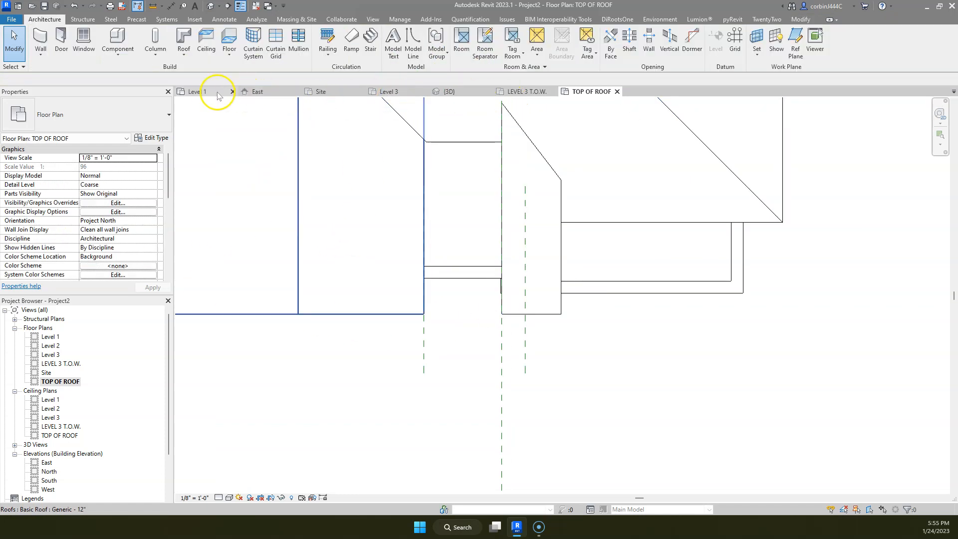
- On the Site plan's imported elevation, draw vertical and horizontal reference planes from the corner where the curved gable roof meets the eave
{"action": "left_click", "coordinate": [321, 91]}
{"action": "scroll", "coordinate": [396, 246], "scroll_direction": "down", "scroll_amount": 3}
{"action": "scroll", "coordinate": [660, 195], "scroll_direction": "up", "scroll_amount": 5}
{"action": "left_click_drag", "start_coordinate": [611, 269], "coordinate": [610, 390]}
{"action": "scroll", "coordinate": [647, 273], "scroll_direction": "up", "scroll_amount": 5}
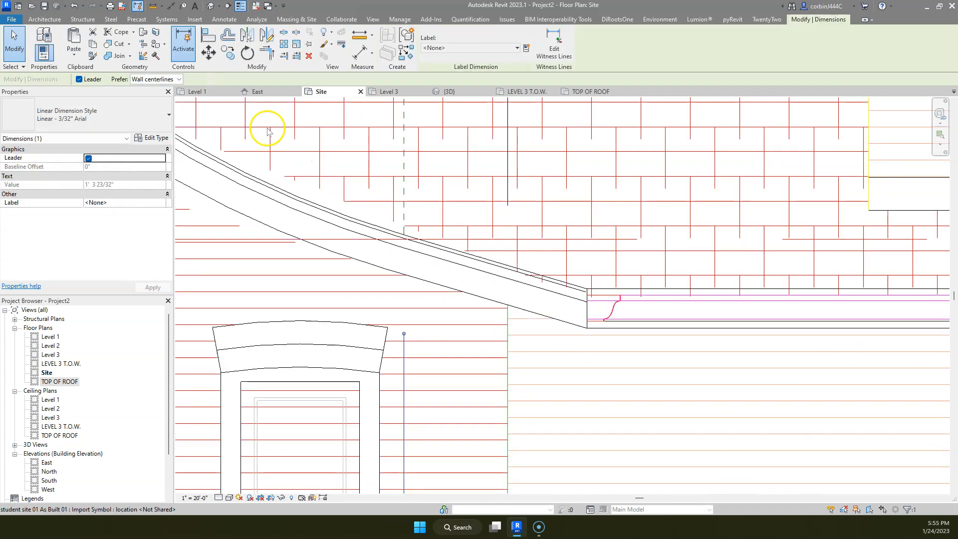
{"action": "key", "text": "r"}
{"action": "key", "text": "p"}
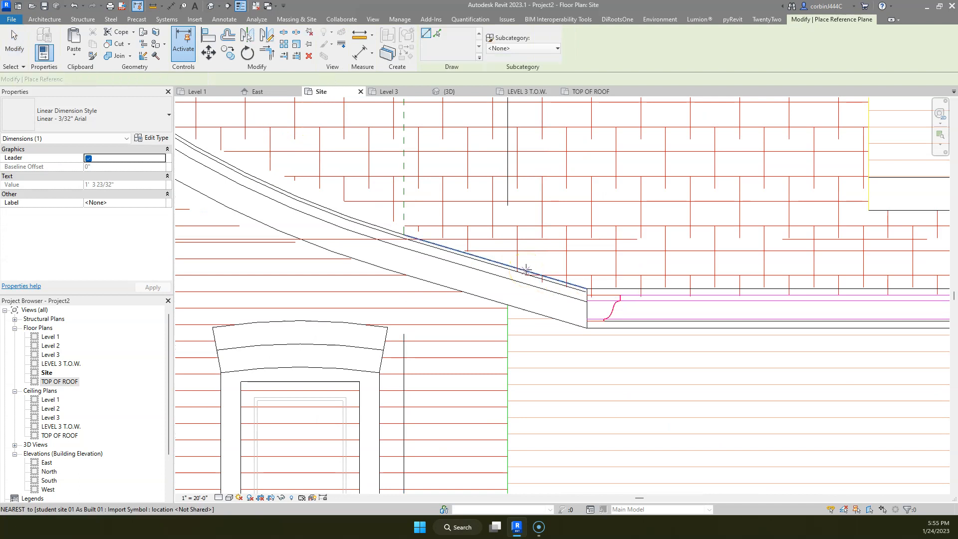
{"action": "scroll", "coordinate": [569, 284], "scroll_direction": "up", "scroll_amount": 1}
{"action": "left_click", "coordinate": [589, 288]}
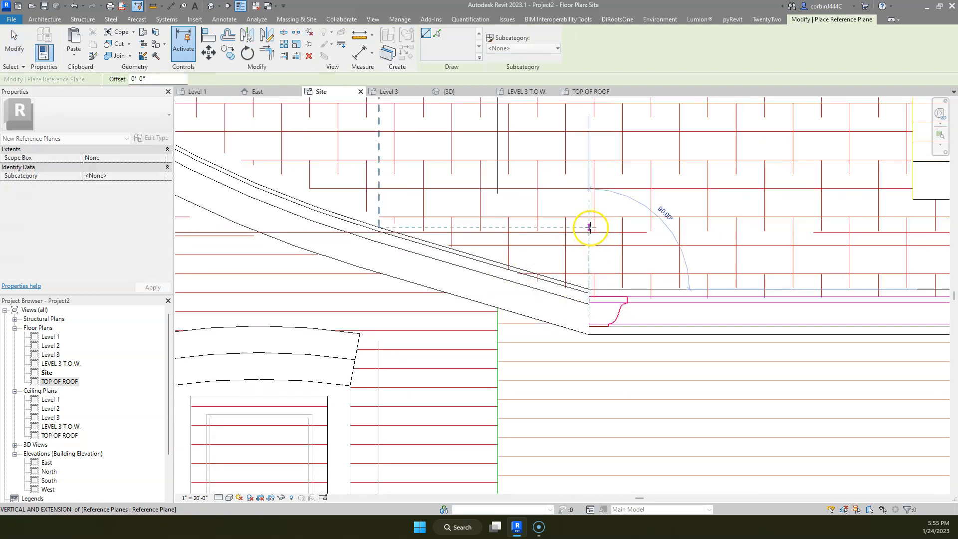
{"action": "left_click", "coordinate": [591, 227]}
{"action": "left_click", "coordinate": [589, 290]}
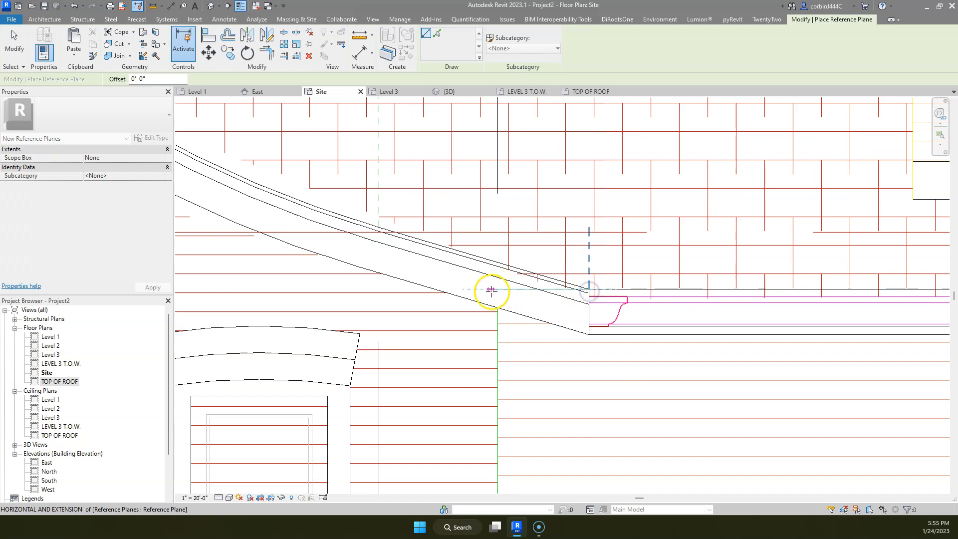
{"action": "left_click", "coordinate": [491, 289]}
{"action": "key", "text": "Escape"}
- Copy the vertical reference plane at the eave corner 1' 0" inward toward the gable
{"action": "left_click", "coordinate": [582, 253]}
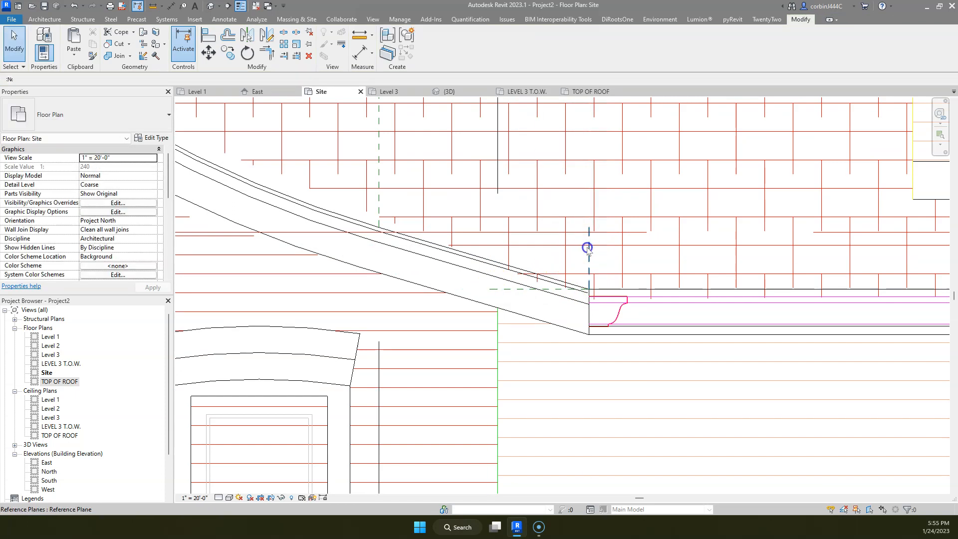
{"action": "left_click", "coordinate": [588, 248]}
{"action": "key", "text": "c"}
{"action": "key", "text": "o"}
{"action": "left_click", "coordinate": [267, 147]}
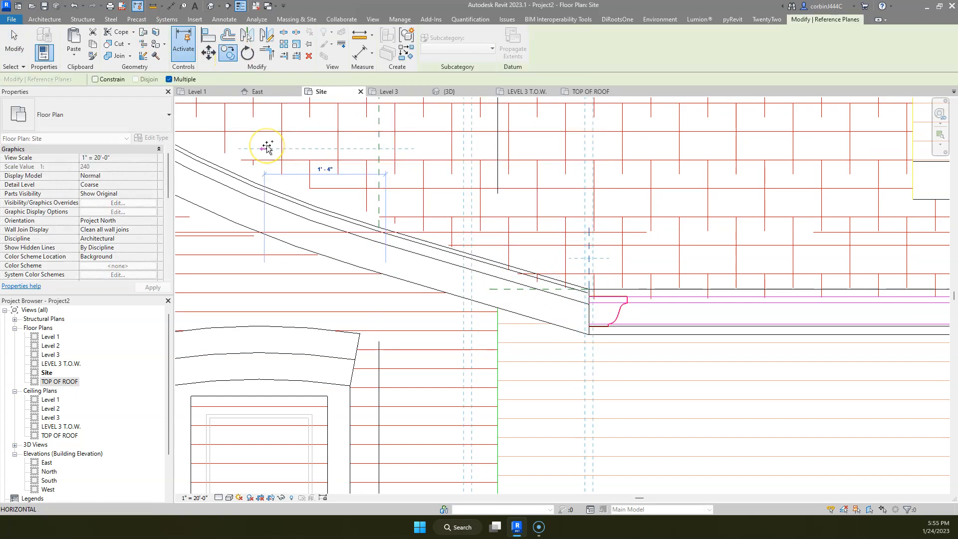
{"action": "key", "text": "Escape"}
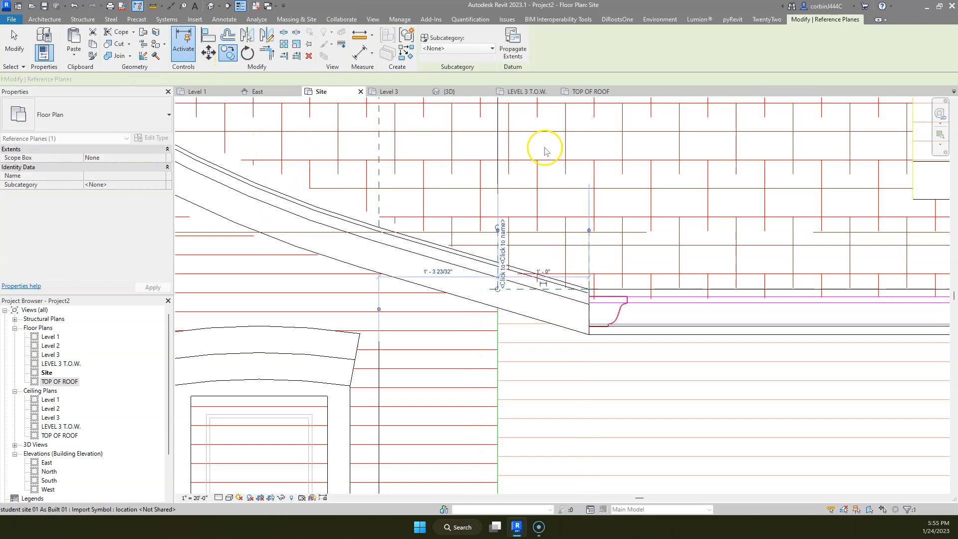
{"action": "scroll", "coordinate": [605, 219], "scroll_direction": "up", "scroll_amount": 2}
{"action": "key", "text": "Escape"}
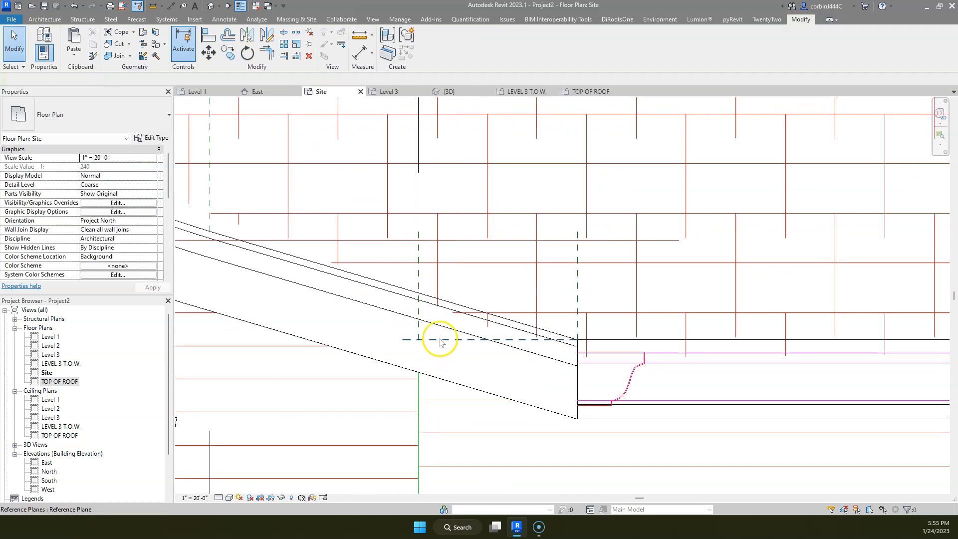
- Copy the horizontal reference plane up to where the roof's top line crosses the copied vertical plane
{"action": "left_click", "coordinate": [440, 340]}
{"action": "left_click", "coordinate": [228, 51]}
{"action": "left_click", "coordinate": [419, 339]}
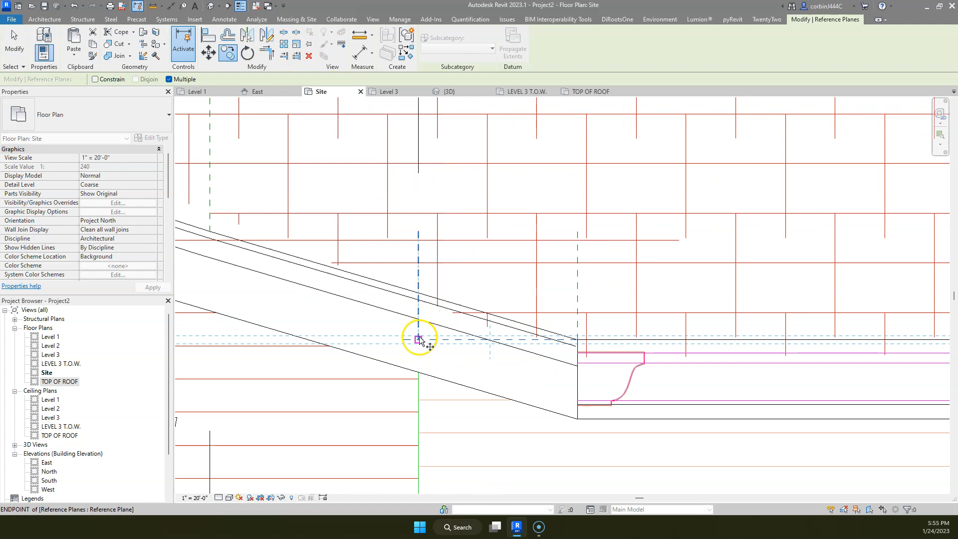
{"action": "left_click", "coordinate": [418, 295]}
{"action": "key", "text": "Escape"}
{"action": "left_click", "coordinate": [368, 210]}
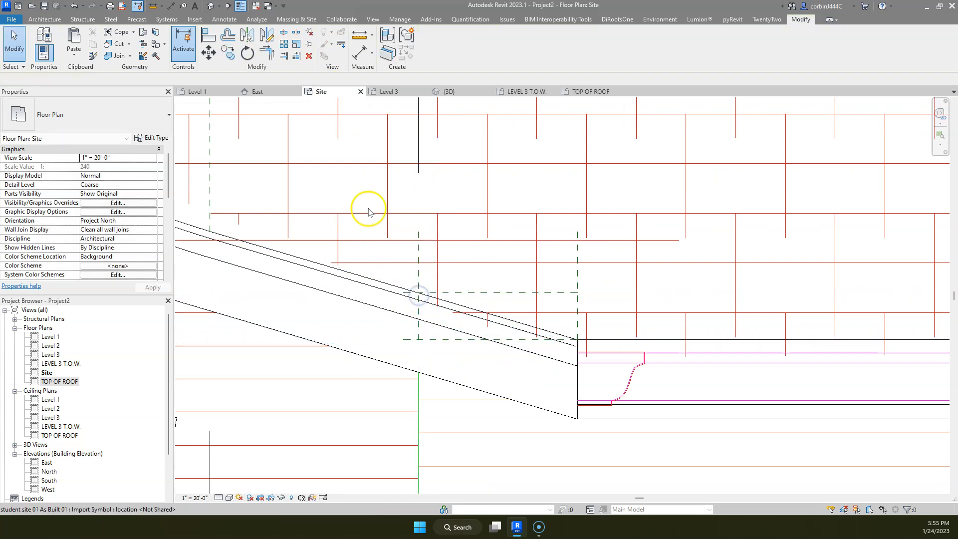
- Check the spacing between the horizontal reference planes and set the small side roof's slope to 3" / 12" in the 3D view
{"action": "left_click", "coordinate": [447, 294]}
{"action": "scroll", "coordinate": [546, 325], "scroll_direction": "up", "scroll_amount": 2}
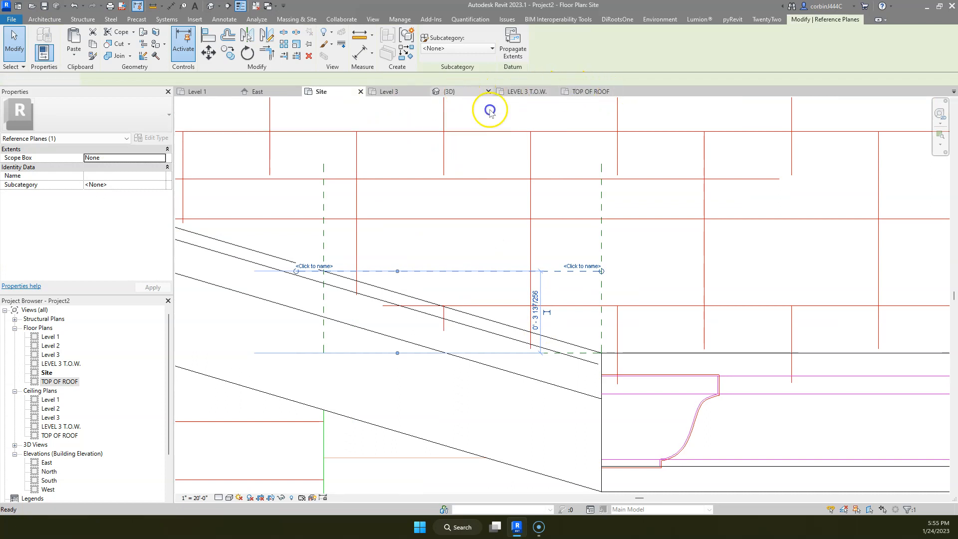
{"action": "left_click", "coordinate": [469, 91]}
{"action": "middle_click_drag", "start_coordinate": [534, 214], "coordinate": [570, 214], "text": "shift"}
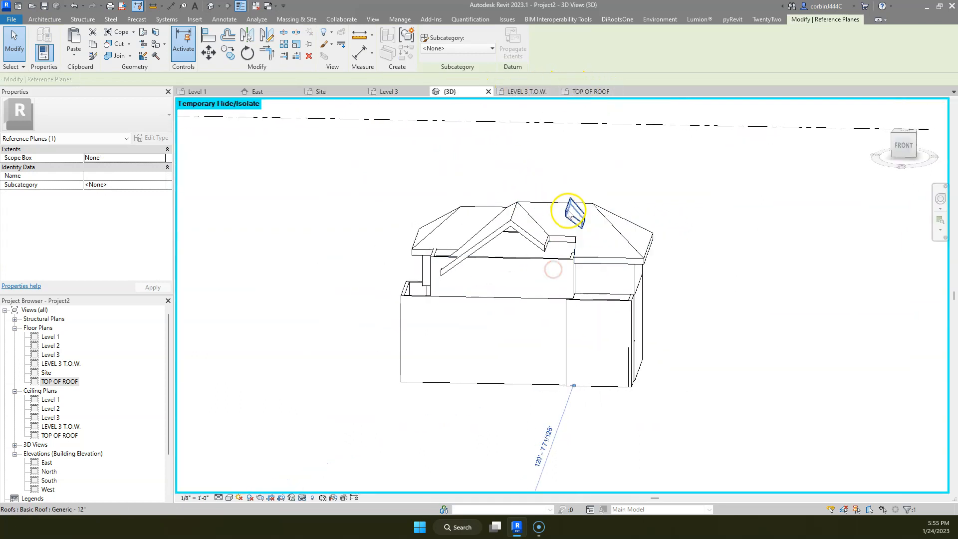
{"action": "left_click", "coordinate": [571, 211]}
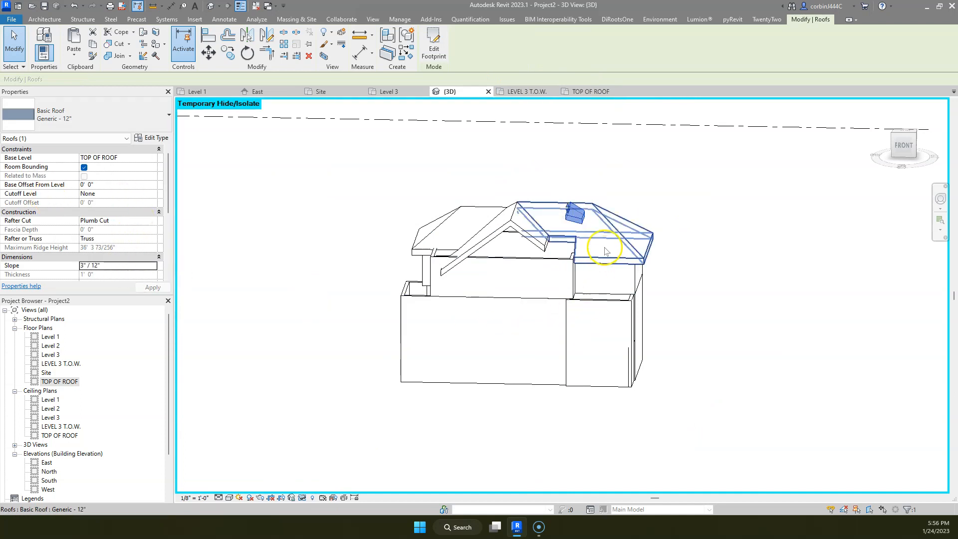
{"action": "scroll", "coordinate": [616, 238], "scroll_direction": "up", "scroll_amount": 3}
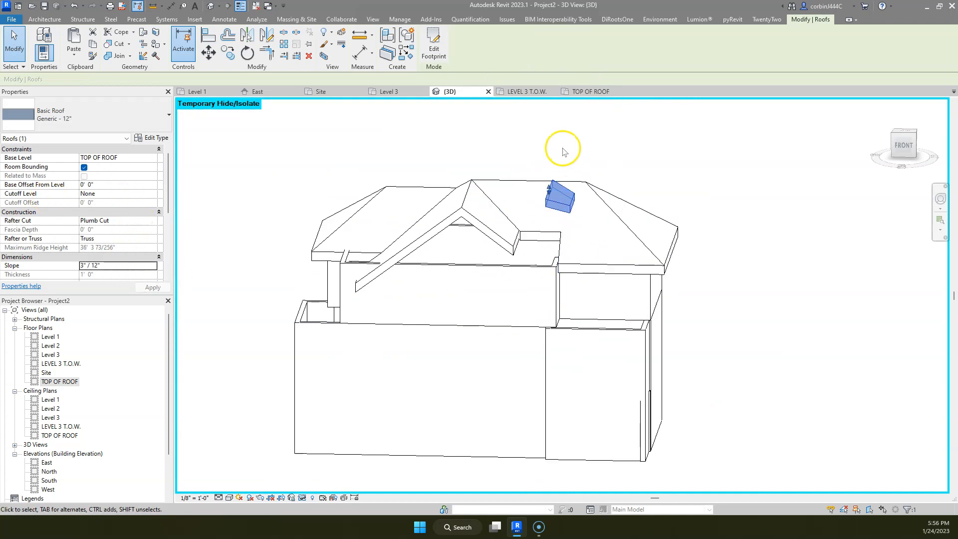
- In the South elevation, move the small side roof down about 9' 3" so its lower top corner meets the hip roof's eave top
{"action": "left_click", "coordinate": [258, 91]}
{"action": "scroll", "coordinate": [624, 172], "scroll_direction": "down", "scroll_amount": 5}
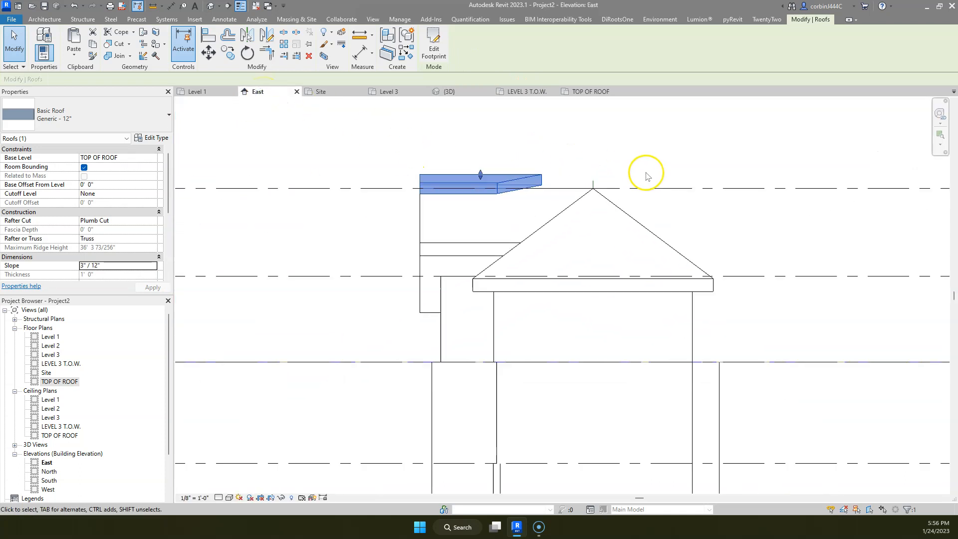
{"action": "scroll", "coordinate": [30, 447], "scroll_direction": "down", "scroll_amount": 2}
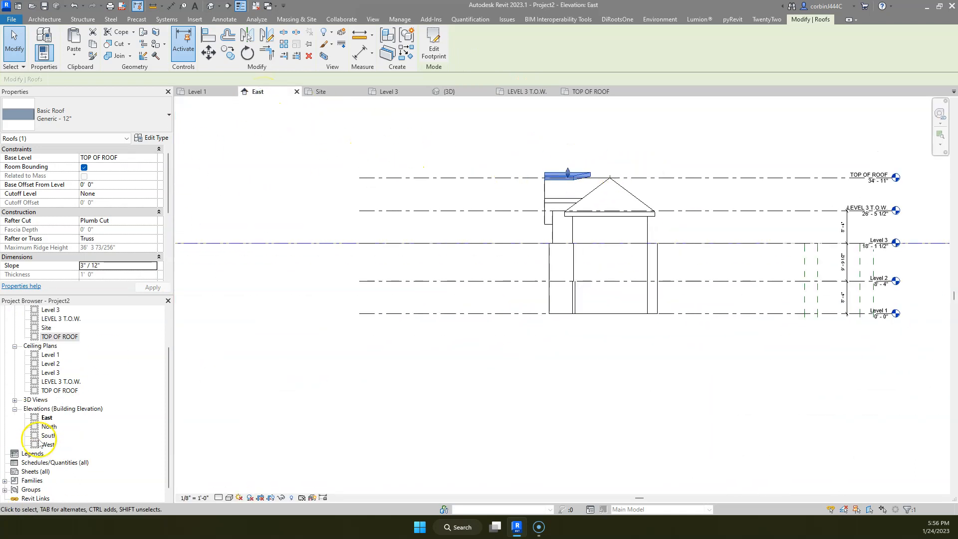
{"action": "double_click", "coordinate": [48, 436]}
{"action": "scroll", "coordinate": [644, 268], "scroll_direction": "up", "scroll_amount": 4}
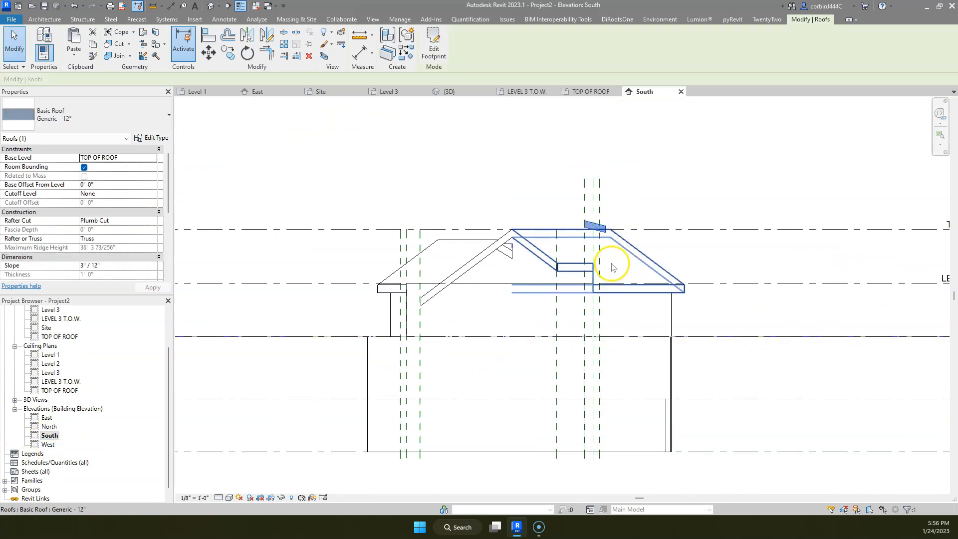
{"action": "left_click", "coordinate": [209, 52]}
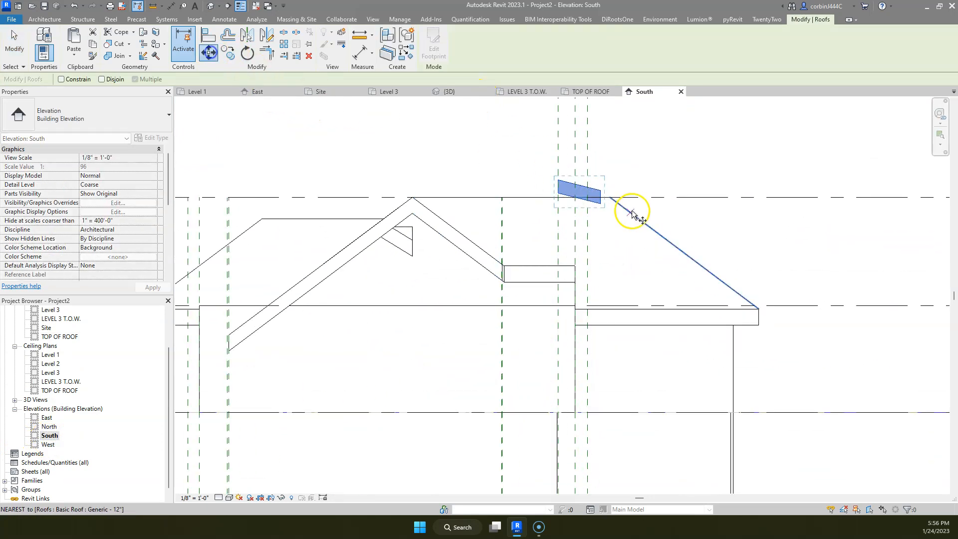
{"action": "scroll", "coordinate": [628, 207], "scroll_direction": "up", "scroll_amount": 2}
{"action": "left_click", "coordinate": [589, 184]}
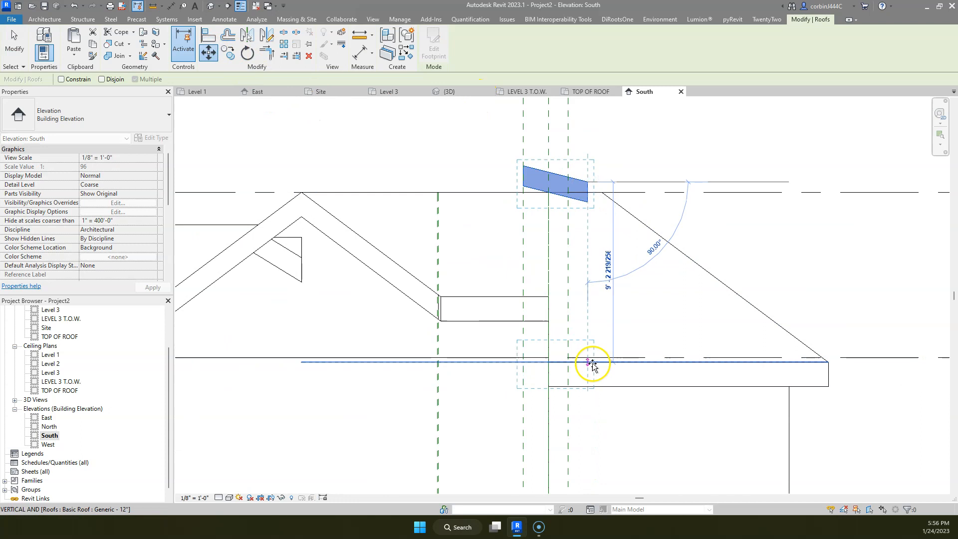
{"action": "left_click", "coordinate": [588, 363]}
{"action": "key", "text": "Escape"}
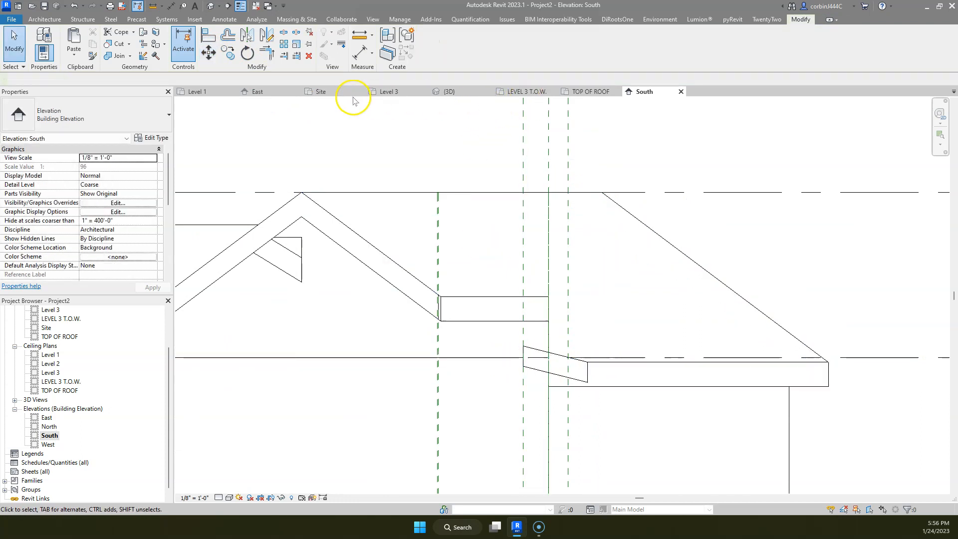
- Compare the gable's curved eave on the Site plan with the small side roof's position in the South elevation
{"action": "left_click", "coordinate": [324, 92]}
{"action": "scroll", "coordinate": [656, 263], "scroll_direction": "down", "scroll_amount": 5}
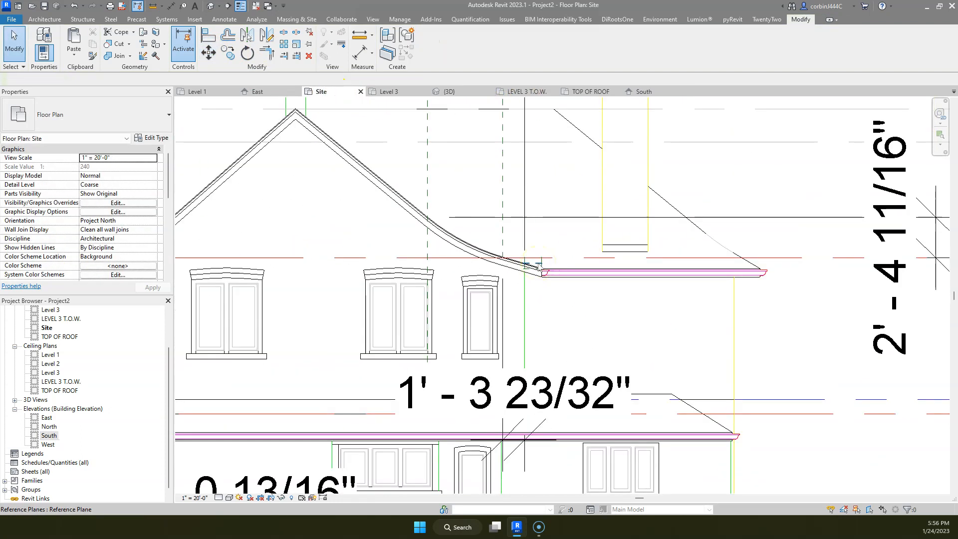
{"action": "scroll", "coordinate": [539, 268], "scroll_direction": "up", "scroll_amount": 3}
{"action": "scroll", "coordinate": [536, 275], "scroll_direction": "down", "scroll_amount": 3}
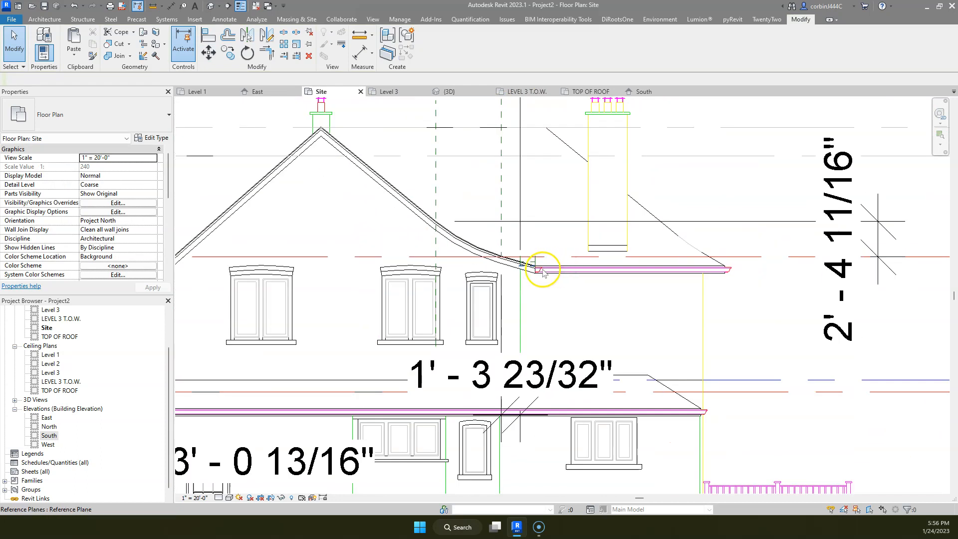
{"action": "left_click", "coordinate": [647, 95]}
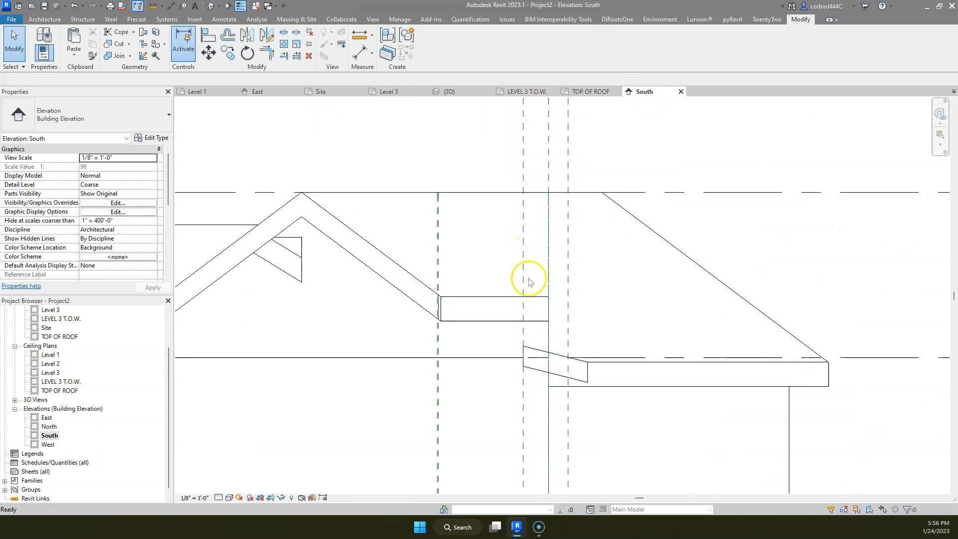
{"action": "scroll", "coordinate": [505, 347], "scroll_direction": "up", "scroll_amount": 2}
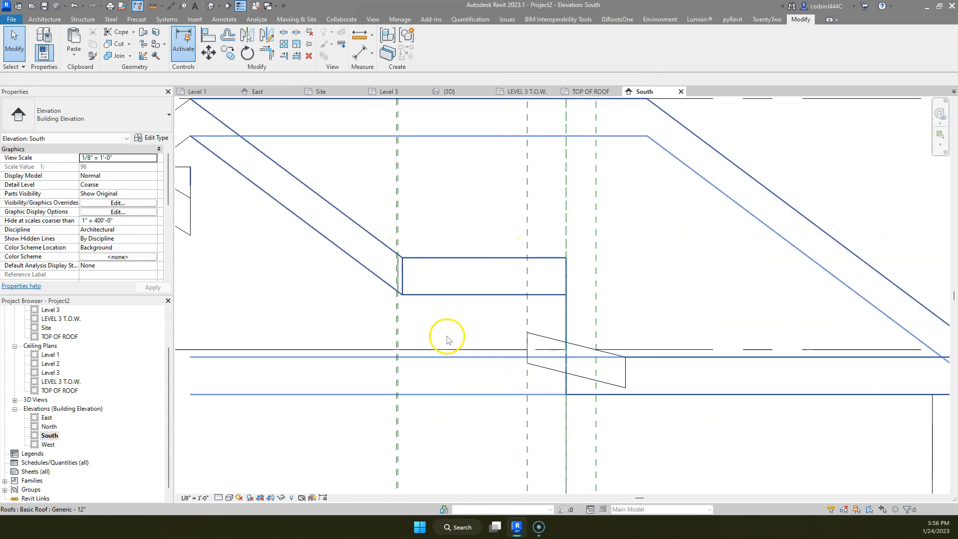
{"action": "scroll", "coordinate": [594, 206], "scroll_direction": "down", "scroll_amount": 2}
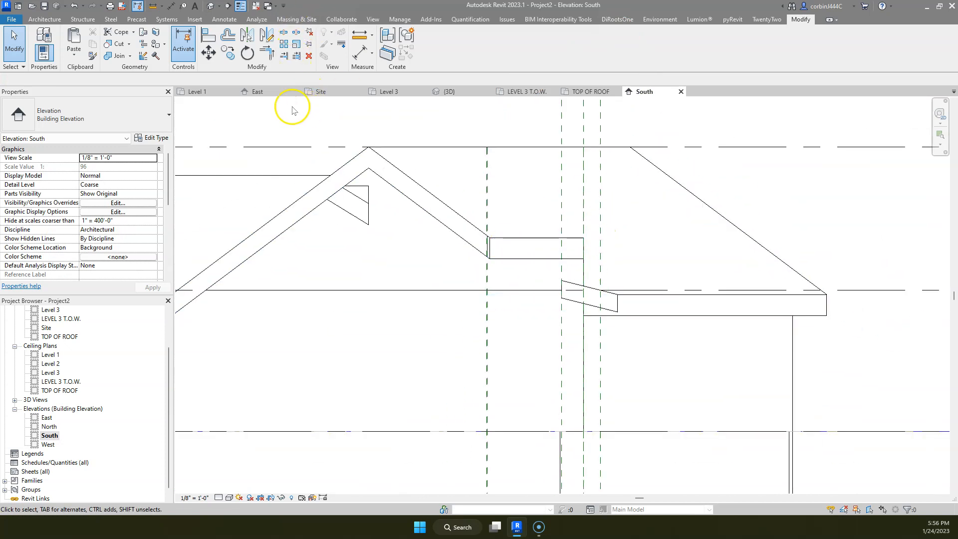
- Start a roof by extrusion on the gable's front wall plane, with LEVEL 3 T.O.W. as its reference level
{"action": "left_click", "coordinate": [43, 20]}
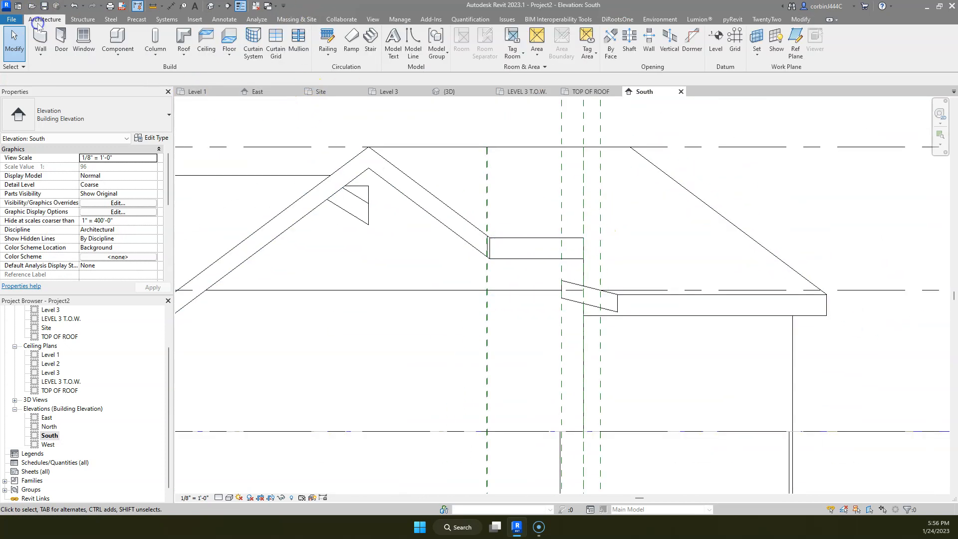
{"action": "left_click", "coordinate": [184, 52]}
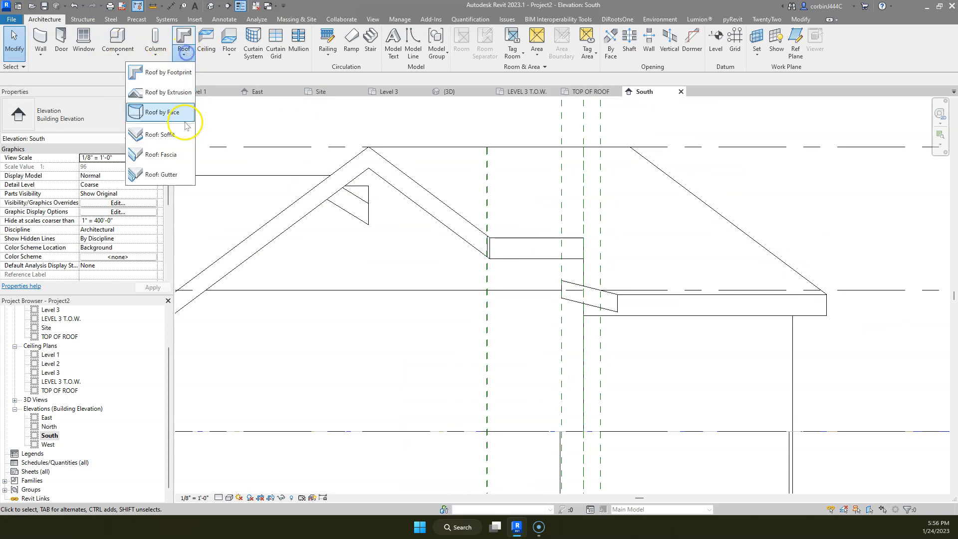
{"action": "left_click", "coordinate": [172, 94]}
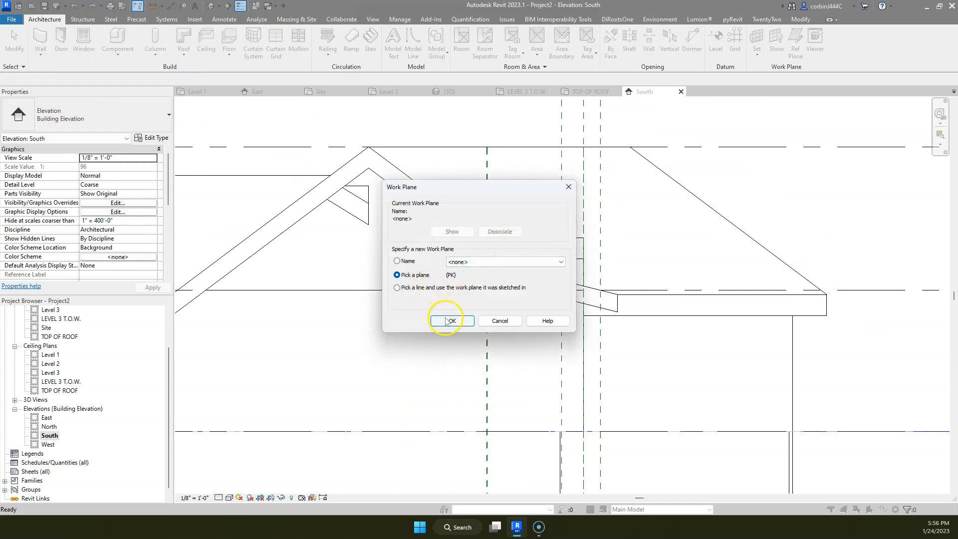
{"action": "left_click", "coordinate": [448, 321]}
{"action": "left_click", "coordinate": [496, 300]}
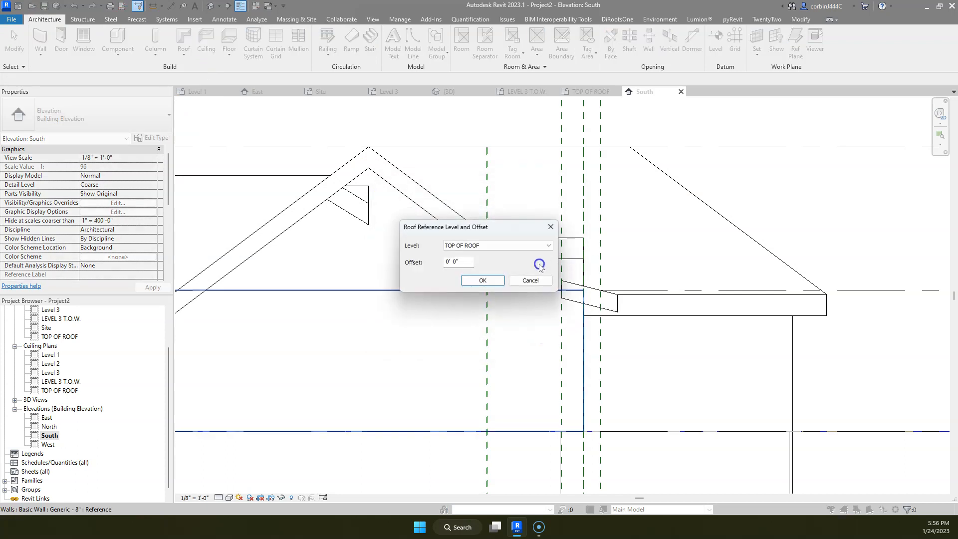
{"action": "left_click", "coordinate": [502, 246]}
{"action": "left_click", "coordinate": [502, 246]}
{"action": "left_click", "coordinate": [502, 246]}
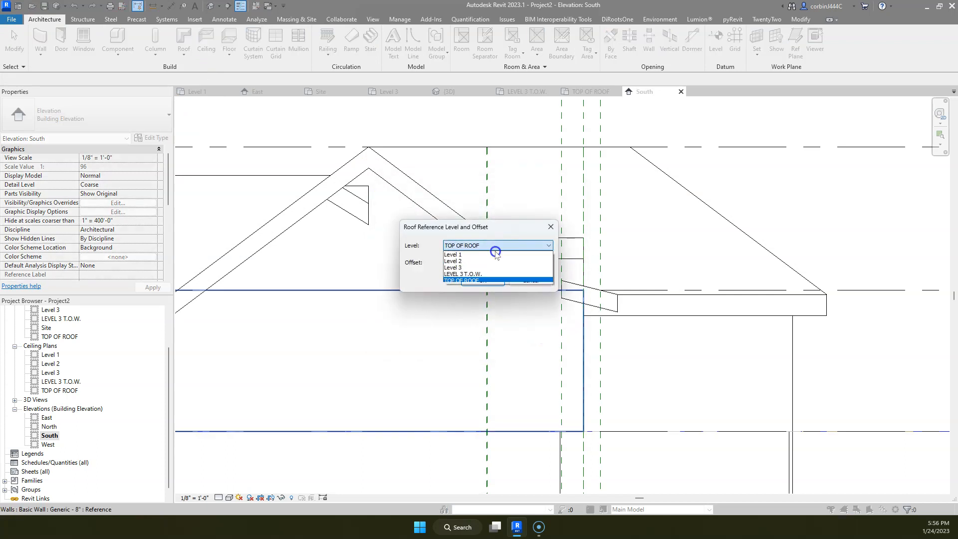
{"action": "left_click", "coordinate": [482, 274]}
{"action": "left_click", "coordinate": [482, 277]}
- Sketch a sagging arc of about 13.6° from the small side roof's upper top corner to the gable roof's lower top corner
{"action": "scroll", "coordinate": [556, 278], "scroll_direction": "up", "scroll_amount": 2}
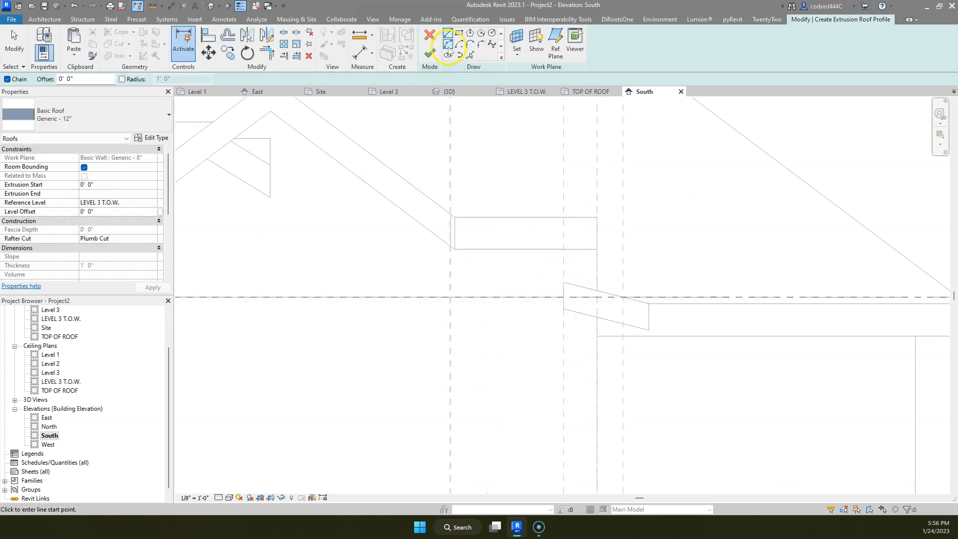
{"action": "left_click", "coordinate": [558, 282]}
{"action": "left_click", "coordinate": [454, 220]}
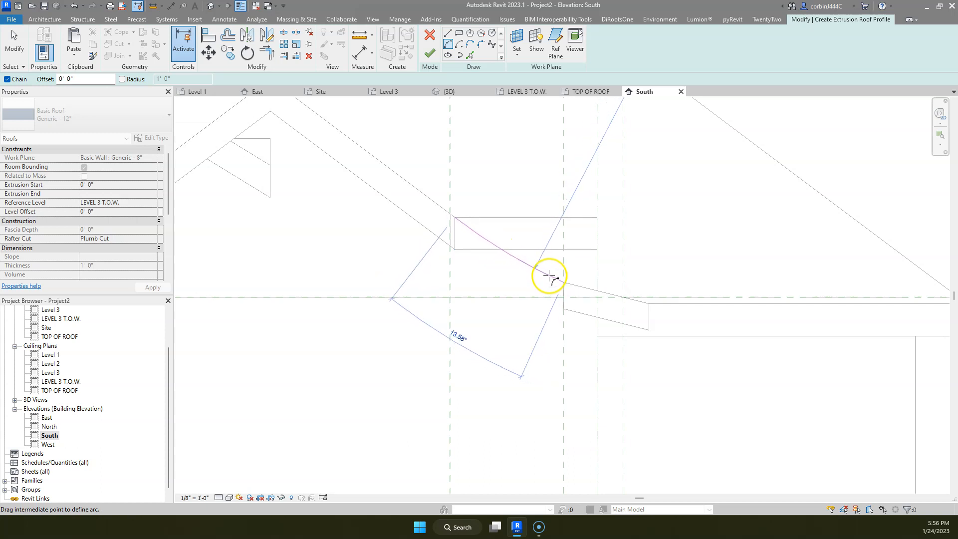
{"action": "left_click", "coordinate": [549, 276]}
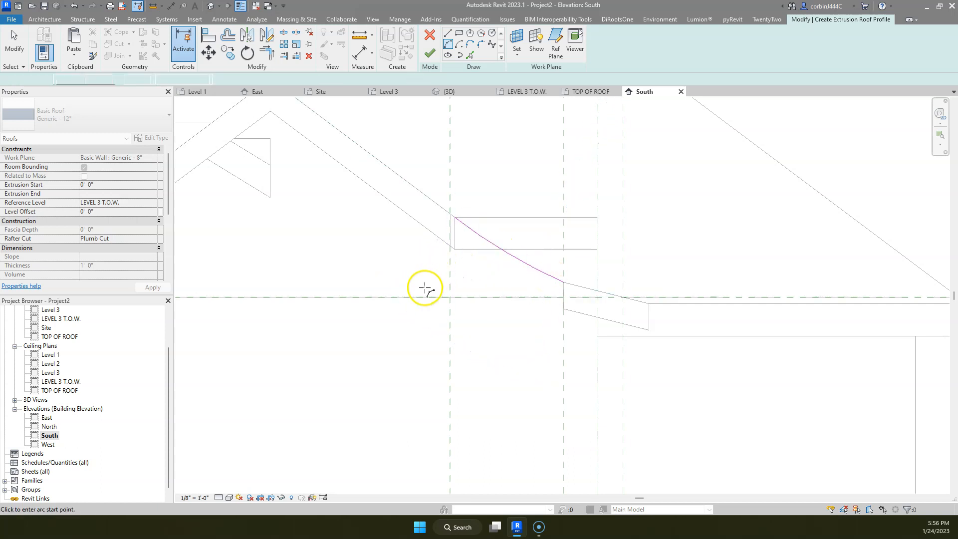
- Finish the arc profile to create the extruded curved roof beside the gable
{"action": "left_click", "coordinate": [430, 53]}
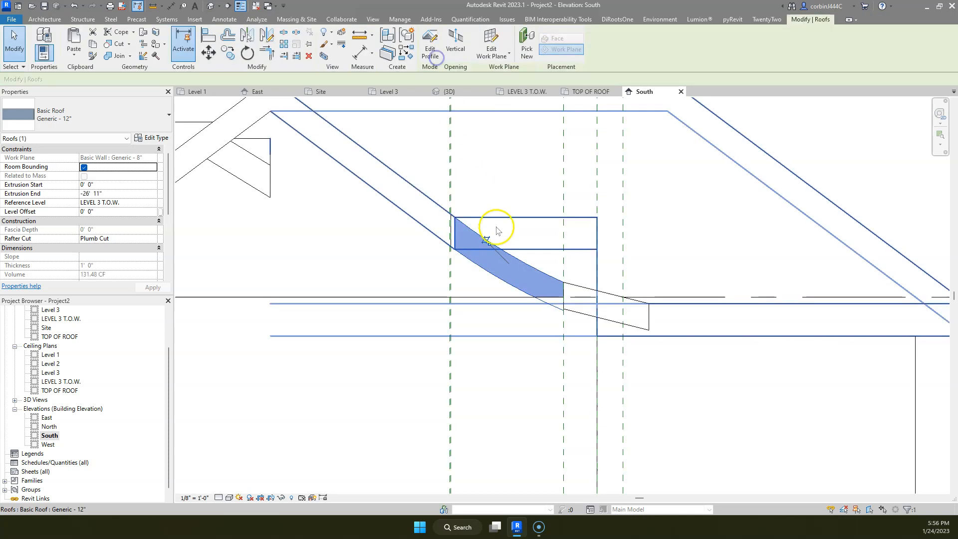
{"action": "left_click", "coordinate": [406, 278]}
{"action": "scroll", "coordinate": [424, 225], "scroll_direction": "down", "scroll_amount": 1}
{"action": "scroll", "coordinate": [426, 225], "scroll_direction": "down", "scroll_amount": 2}
{"action": "scroll", "coordinate": [517, 282], "scroll_direction": "up", "scroll_amount": 2}
{"action": "scroll", "coordinate": [570, 180], "scroll_direction": "down", "scroll_amount": 2}
- In the 3D view, extend the curved roof's front end to align with the gable roof's front face, with an extrusion start of 2' 0"
{"action": "left_click", "coordinate": [451, 92]}
{"action": "middle_click_drag", "start_coordinate": [573, 261], "coordinate": [487, 317], "text": "shift"}
{"action": "scroll", "coordinate": [456, 242], "scroll_direction": "up", "scroll_amount": 5}
{"action": "left_click", "coordinate": [469, 282]}
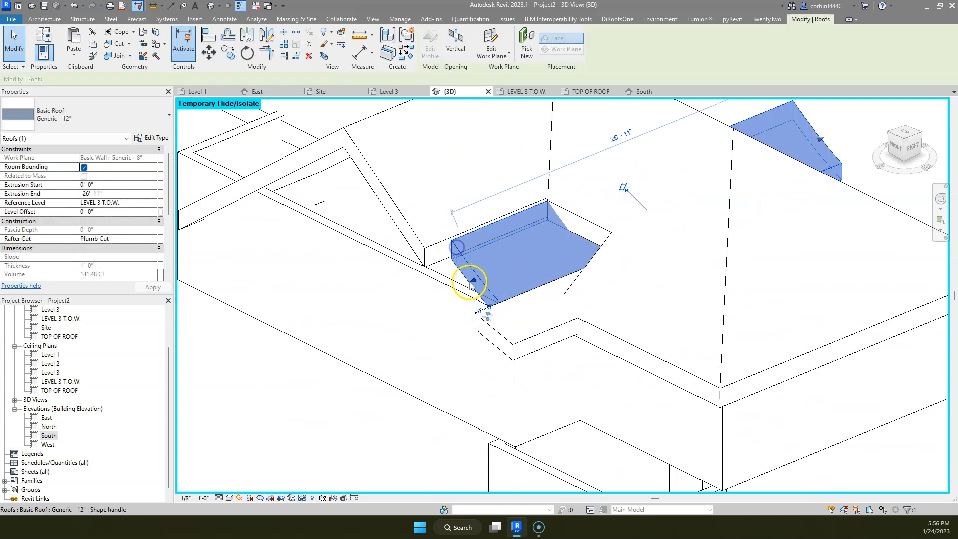
{"action": "left_click_drag", "start_coordinate": [473, 285], "coordinate": [442, 303]}
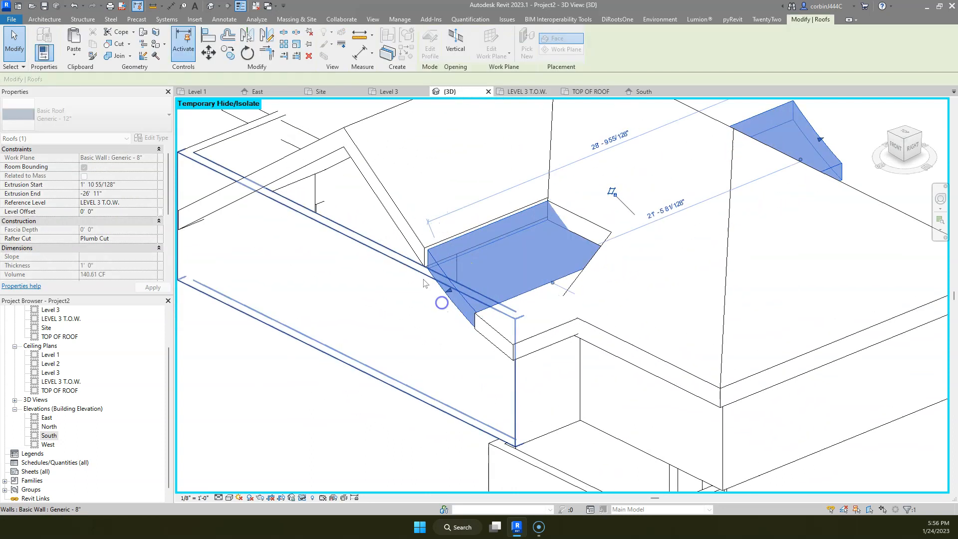
{"action": "left_click", "coordinate": [247, 36]}
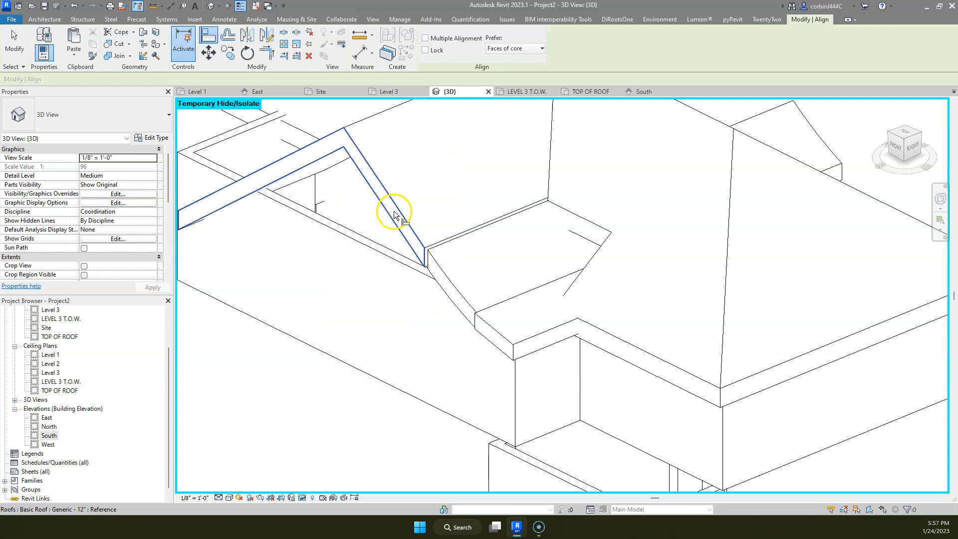
{"action": "key", "text": "Escape"}
{"action": "key", "text": "Escape"}
{"action": "middle_click_drag", "start_coordinate": [456, 284], "coordinate": [473, 196], "text": "shift"}
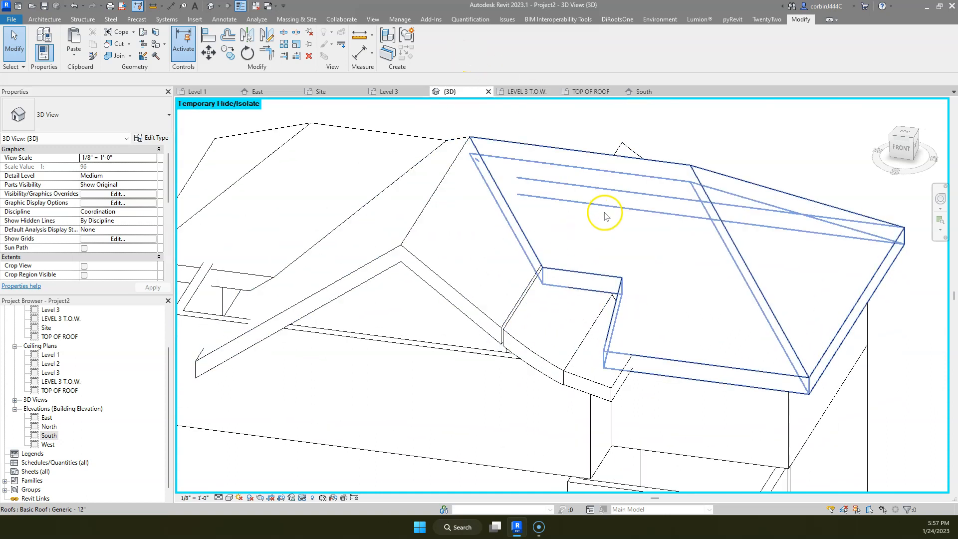
- Pull the curved roof's far end back into the hip roof, to an extrusion end of about -8' 10 7/8"
{"action": "left_click", "coordinate": [537, 338]}
{"action": "mouse_move", "coordinate": [644, 334]}
{"action": "middle_mouse_down", "text": "shift"}
{"action": "mouse_move", "coordinate": [612, 363]}
{"action": "mouse_move", "coordinate": [451, 413]}
{"action": "mouse_move", "coordinate": [538, 408]}
{"action": "middle_mouse_up", "text": "shift"}
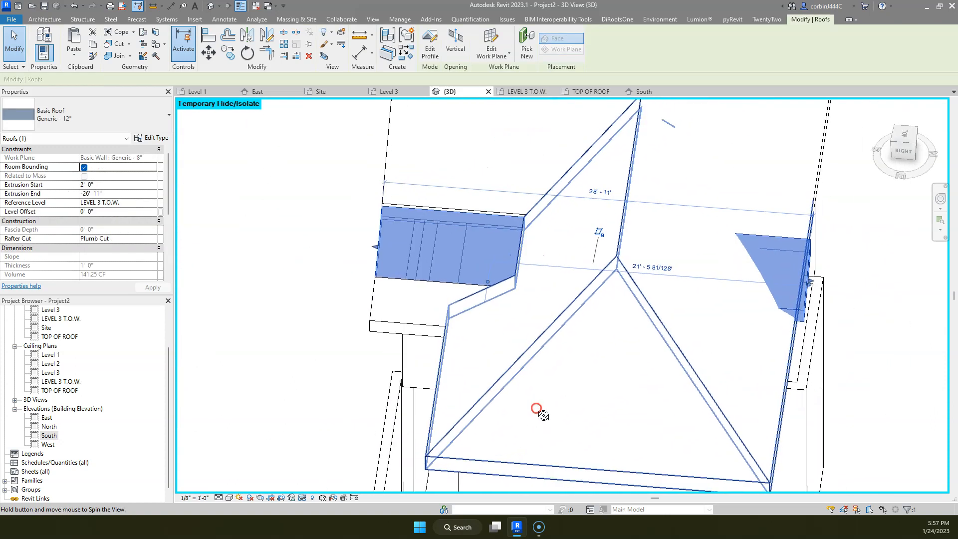
{"action": "left_click_drag", "start_coordinate": [812, 279], "coordinate": [538, 276]}
{"action": "middle_click_drag", "start_coordinate": [465, 317], "coordinate": [568, 310], "text": "shift"}
{"action": "key", "text": "Escape"}
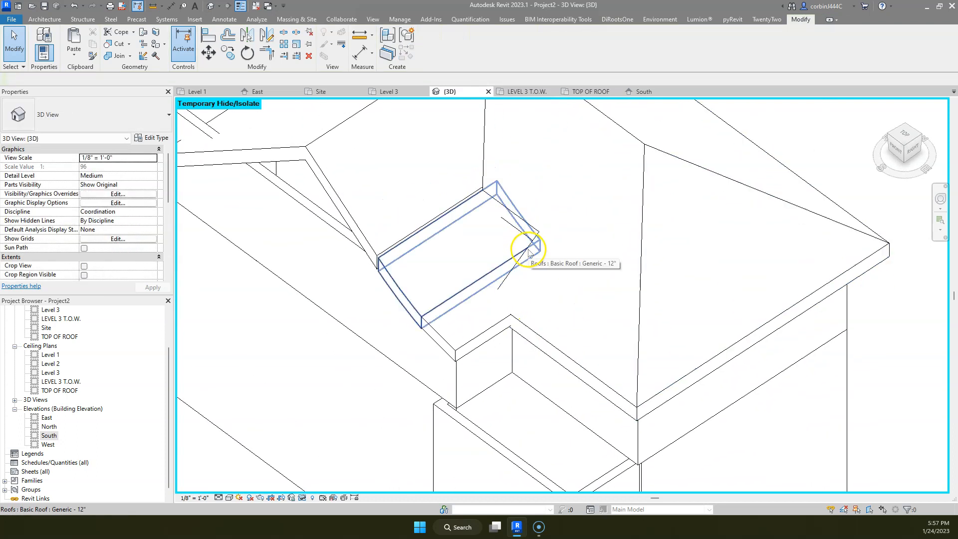
- Remove the notch from the hip roof's footprint beside the curved roof, closing the adjoining edges to a corner, and finish the footprint
{"action": "double_click", "coordinate": [530, 253]}
{"action": "left_click", "coordinate": [526, 261]}
{"action": "key", "text": "Delete"}
{"action": "left_click", "coordinate": [263, 58]}
{"action": "left_click", "coordinate": [481, 208]}
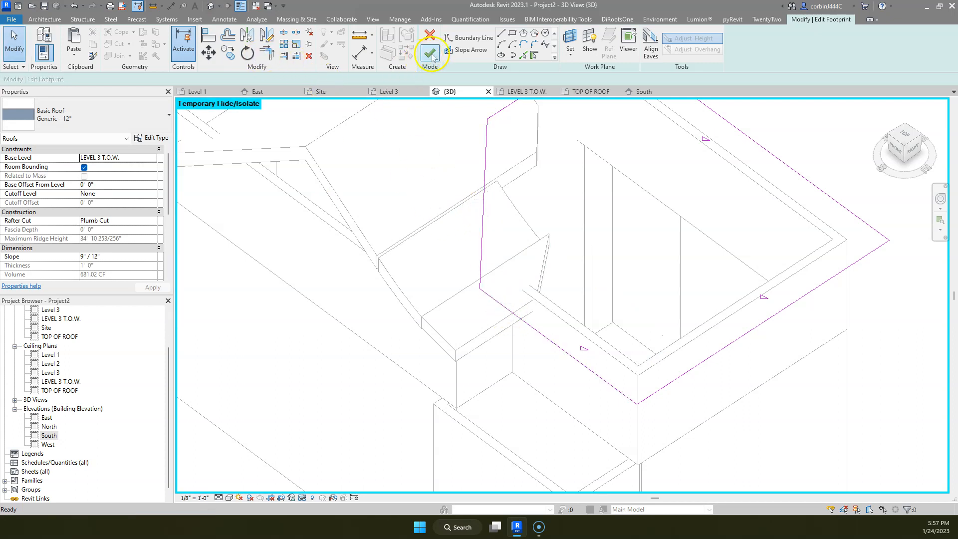
{"action": "left_click", "coordinate": [430, 53]}
- Edit the curved roof's profile and stretch the arc's upper endpoint toward the gable roof's lower corner
{"action": "scroll", "coordinate": [456, 285], "scroll_direction": "down", "scroll_amount": 3}
{"action": "middle_click_drag", "start_coordinate": [423, 324], "coordinate": [541, 261], "text": "shift"}
{"action": "scroll", "coordinate": [513, 285], "scroll_direction": "up", "scroll_amount": 3}
{"action": "scroll", "coordinate": [411, 261], "scroll_direction": "up", "scroll_amount": 3}
{"action": "double_click", "coordinate": [408, 269]}
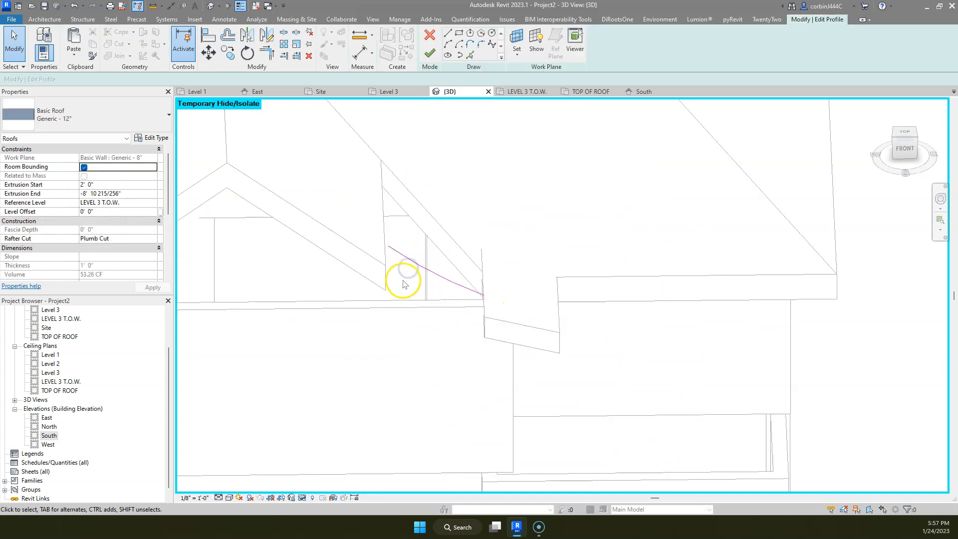
{"action": "left_click", "coordinate": [391, 251]}
{"action": "left_click_drag", "start_coordinate": [392, 251], "coordinate": [384, 242]}
{"action": "left_click", "coordinate": [428, 52]}
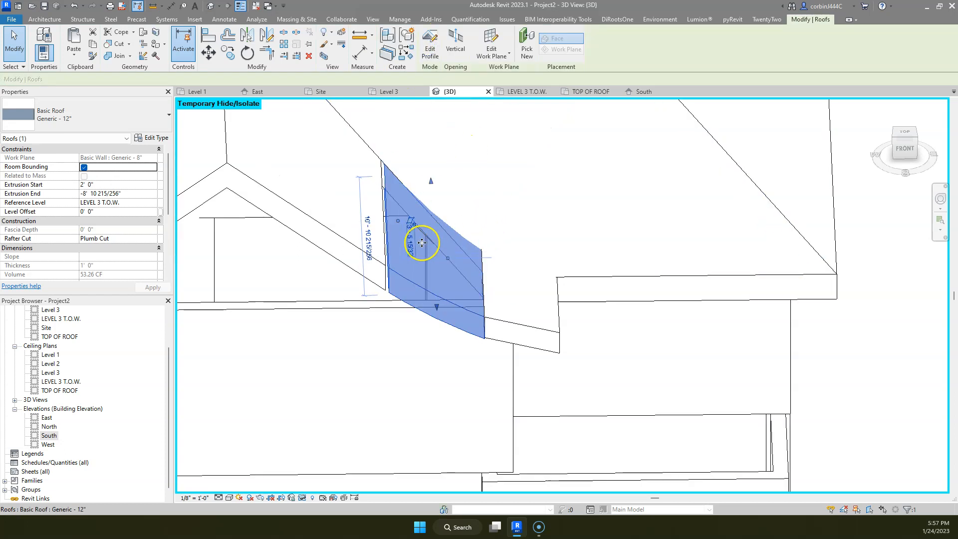
- Reopen the curved roof's profile and stretch the arc's upper endpoint a little farther to close the gap to the gable roof
{"action": "middle_click_drag", "start_coordinate": [417, 239], "coordinate": [396, 268], "text": "shift"}
{"action": "double_click", "coordinate": [398, 274]}
{"action": "left_click", "coordinate": [396, 257]}
{"action": "left_click_drag", "start_coordinate": [391, 240], "coordinate": [385, 239]}
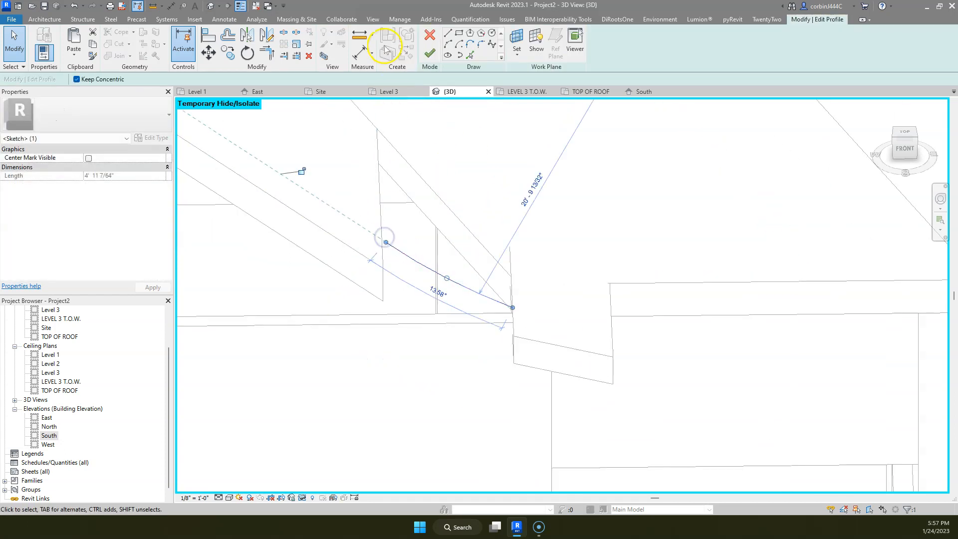
{"action": "left_click", "coordinate": [429, 54]}
- Try to align the curved roof's upper end face with the gable roof's lower edge
{"action": "left_click", "coordinate": [362, 229]}
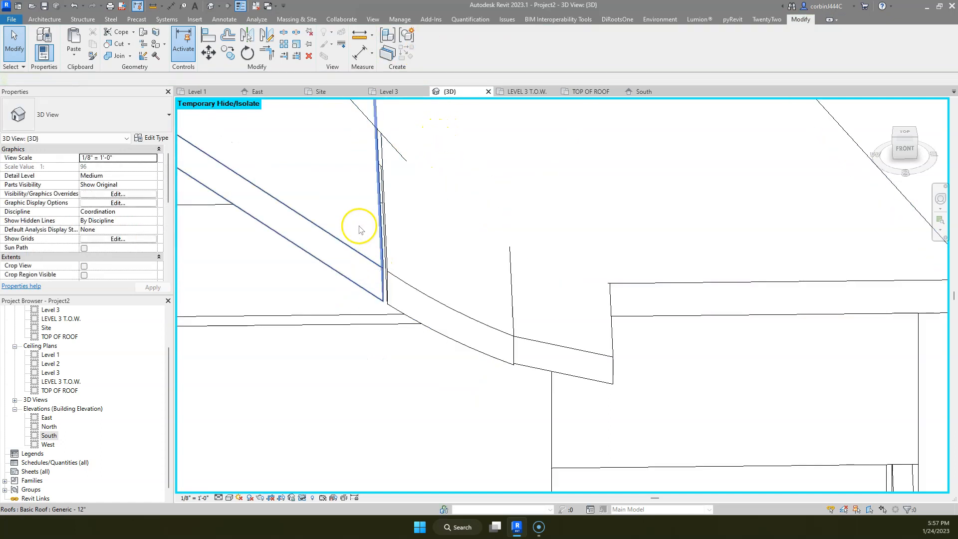
{"action": "left_click", "coordinate": [210, 38]}
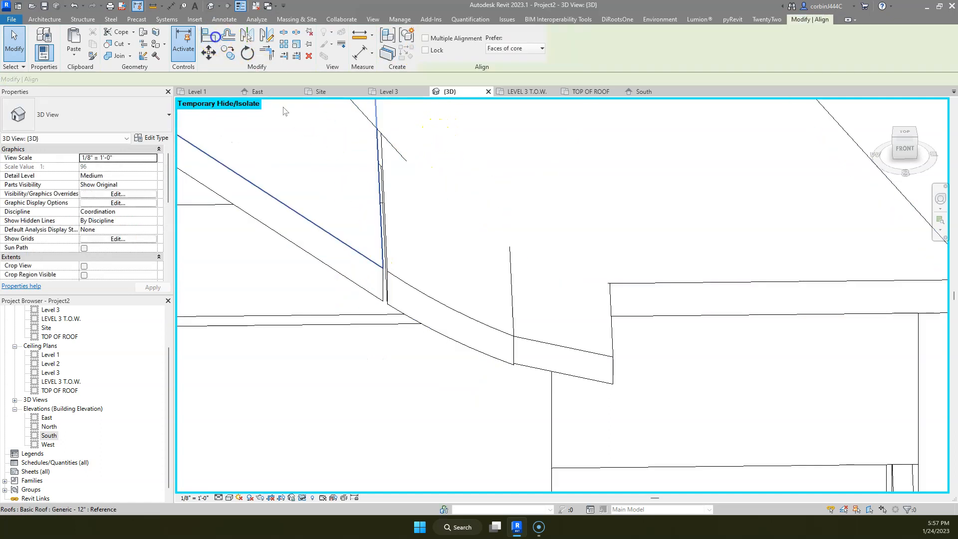
{"action": "left_click", "coordinate": [383, 250]}
{"action": "left_click", "coordinate": [493, 320]}
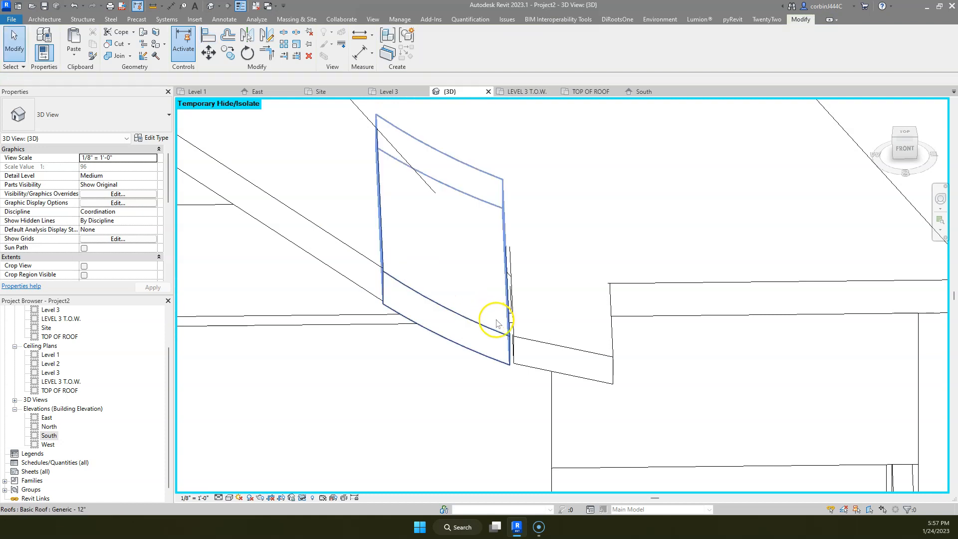
- Stretch the upper endpoint of the curved roof's profile arc past the gable roof's edge so the two roofs overlap
{"action": "left_click", "coordinate": [510, 334]}
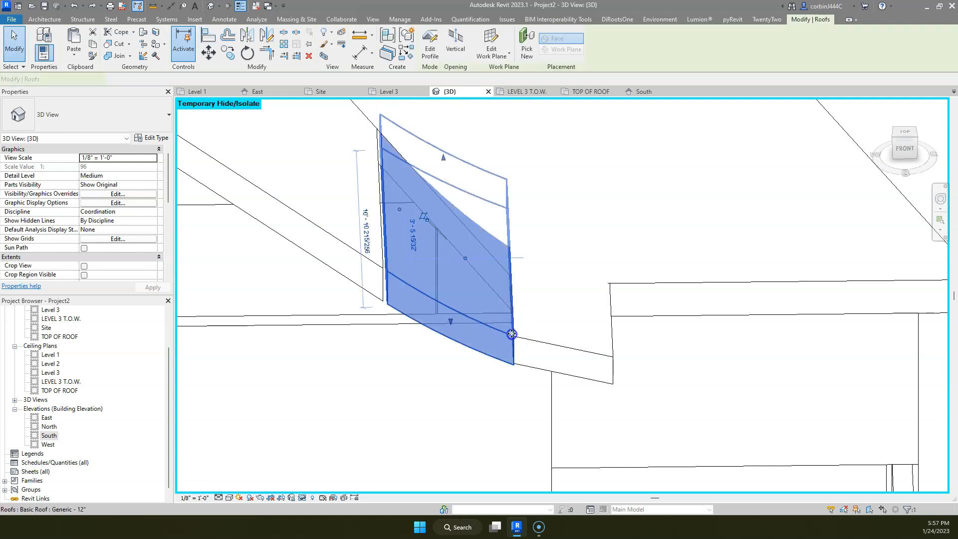
{"action": "left_click", "coordinate": [430, 50]}
{"action": "left_click", "coordinate": [399, 253]}
{"action": "left_click_drag", "start_coordinate": [385, 239], "coordinate": [377, 237]}
{"action": "left_click", "coordinate": [429, 53]}
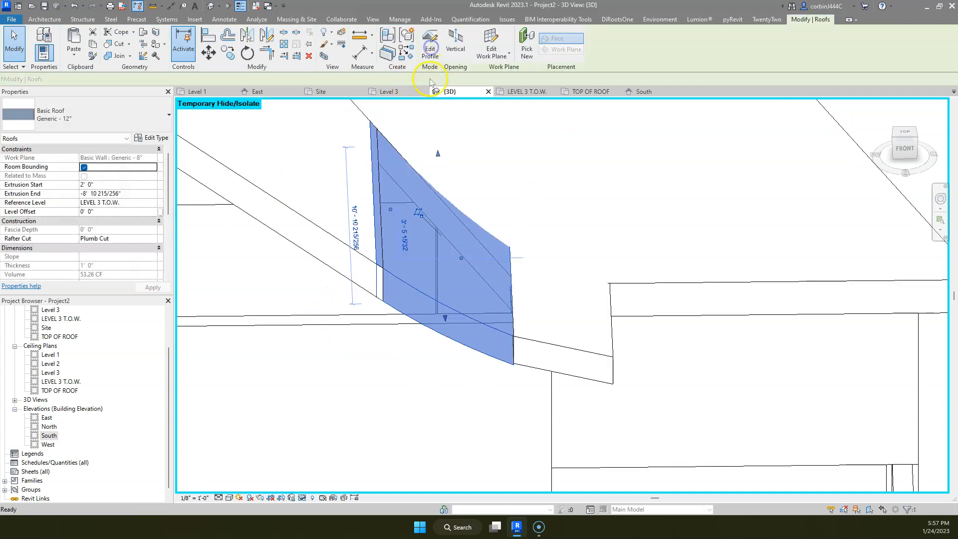
- Try to join the gable roof and the curved roof
{"action": "scroll", "coordinate": [409, 205], "scroll_direction": "down", "scroll_amount": 1}
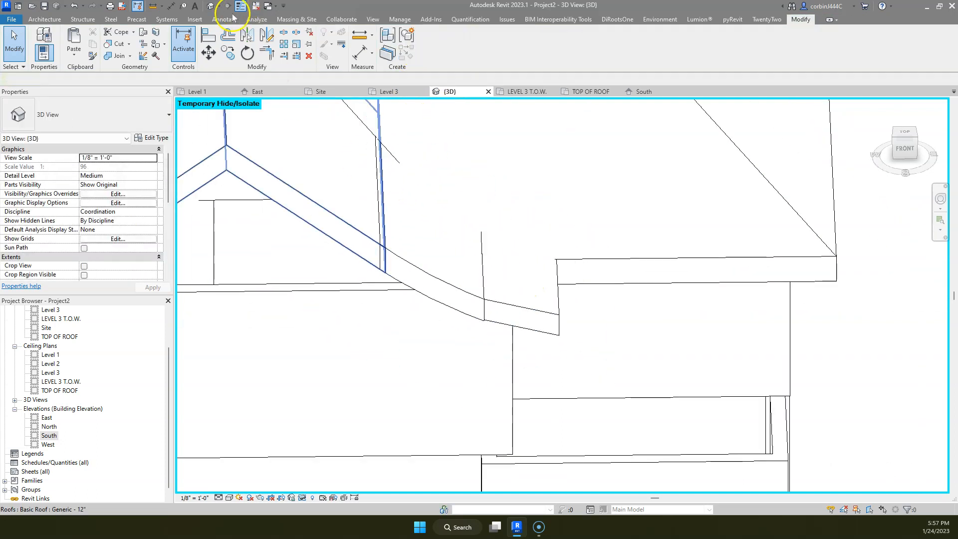
{"action": "left_click", "coordinate": [119, 55]}
{"action": "left_click", "coordinate": [313, 215]}
{"action": "left_click", "coordinate": [409, 267]}
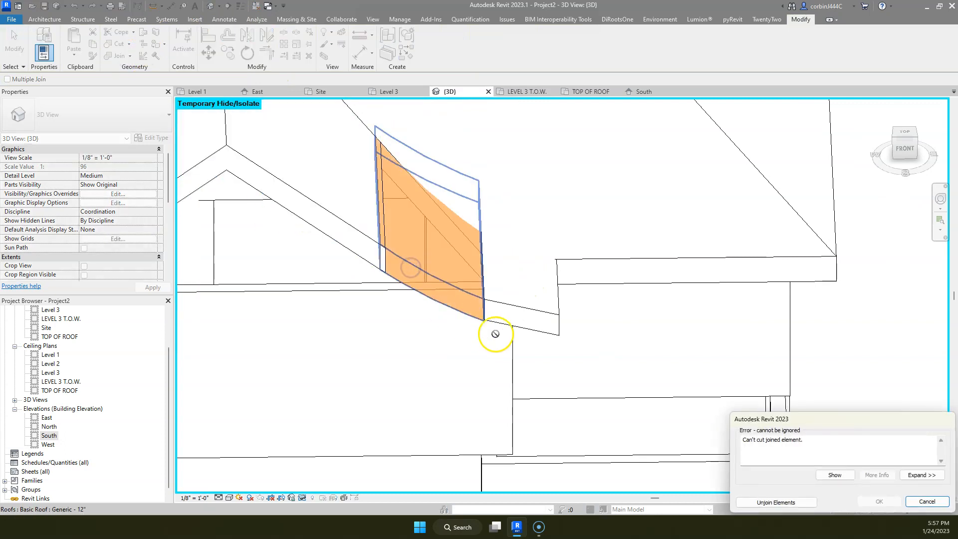
{"action": "key", "text": "Escape"}
{"action": "key", "text": "Escape"}
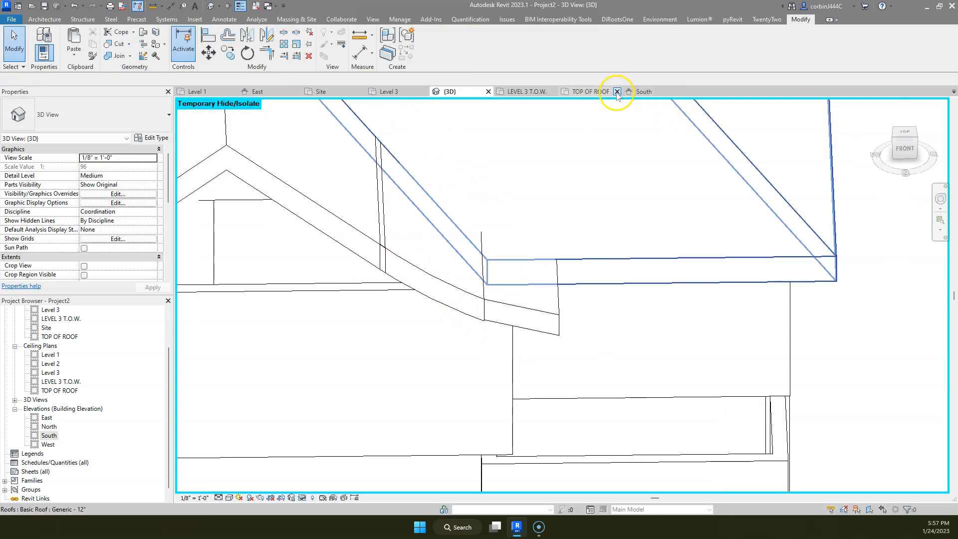
- In the South elevation, edit the curved roof's profile and add a line about 2" long from the arc's lower end along the eave roof's slope
{"action": "left_click", "coordinate": [644, 91]}
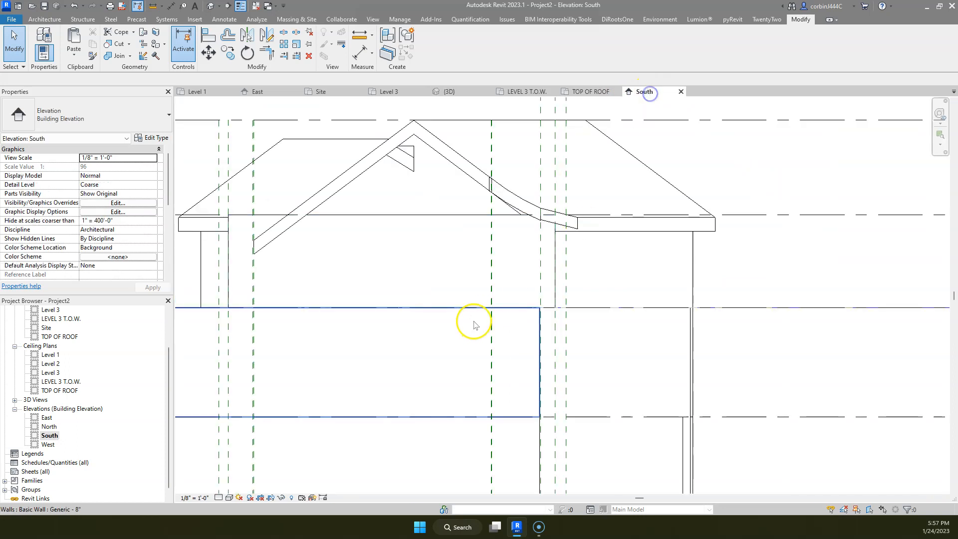
{"action": "double_click", "coordinate": [493, 198]}
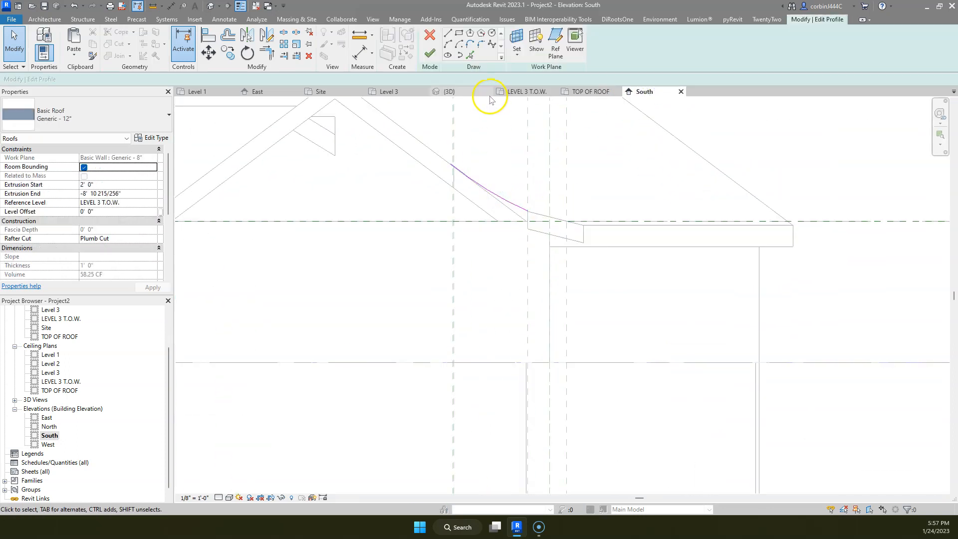
{"action": "scroll", "coordinate": [499, 166], "scroll_direction": "up", "scroll_amount": 1}
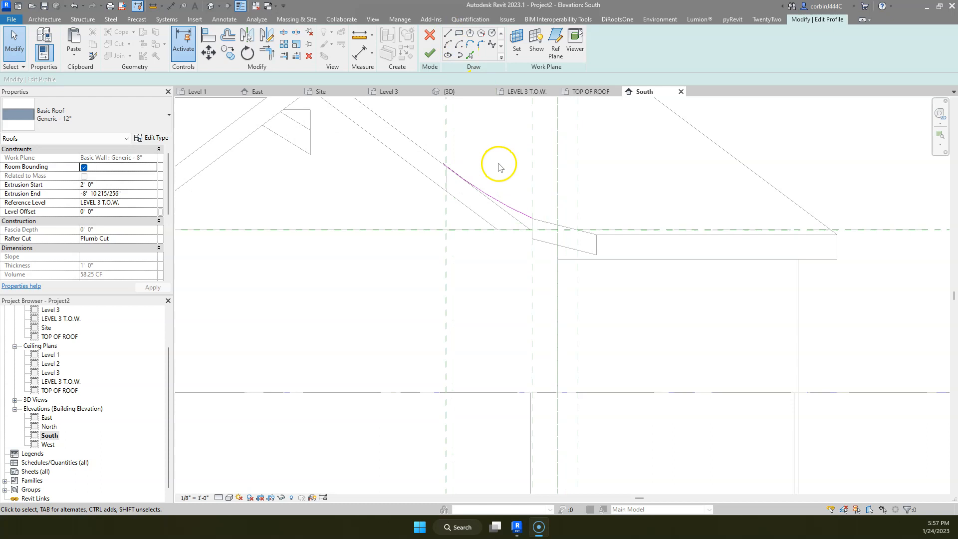
{"action": "left_click", "coordinate": [447, 34]}
{"action": "scroll", "coordinate": [506, 162], "scroll_direction": "up", "scroll_amount": 5}
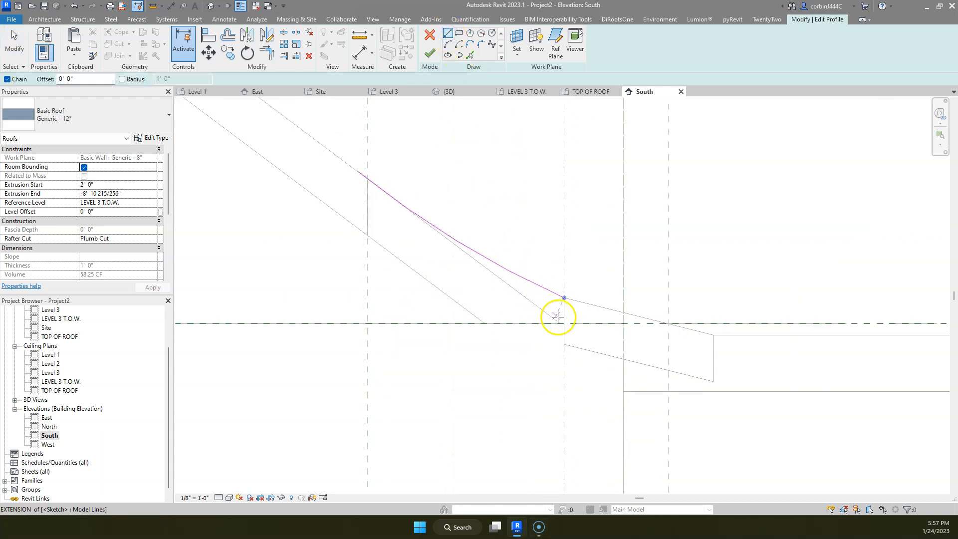
{"action": "left_click", "coordinate": [568, 299]}
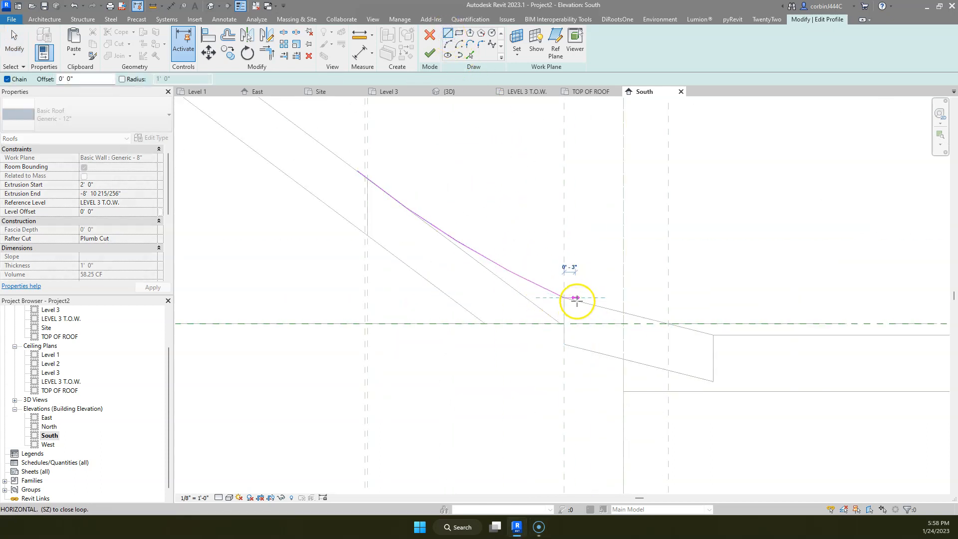
{"action": "scroll", "coordinate": [571, 301], "scroll_direction": "up", "scroll_amount": 5}
{"action": "scroll", "coordinate": [571, 299], "scroll_direction": "up", "scroll_amount": 3}
{"action": "left_click", "coordinate": [572, 296]}
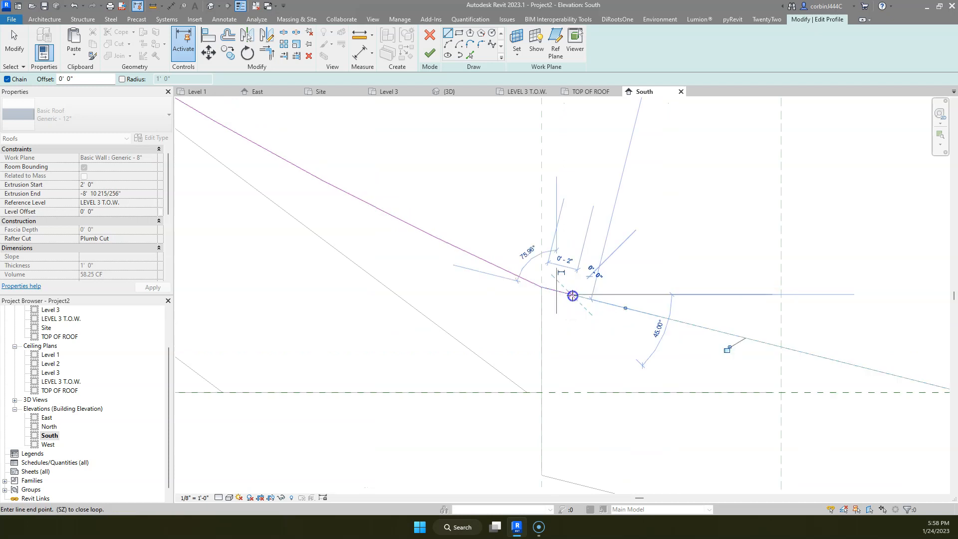
{"action": "key", "text": "Escape"}
{"action": "key", "text": "Escape"}
{"action": "scroll", "coordinate": [697, 375], "scroll_direction": "down", "scroll_amount": 11}
- Sketch a line about 2 1/4" long up the gable roof's slope from its lower top corner, and delete the profile's old arc
{"action": "scroll", "coordinate": [512, 294], "scroll_direction": "up", "scroll_amount": 6}
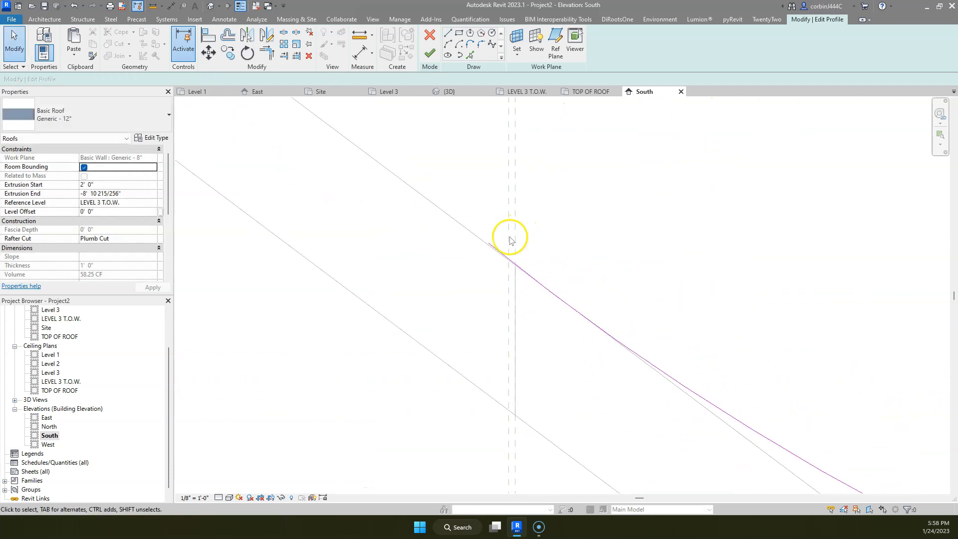
{"action": "key", "text": "l"}
{"action": "key", "text": "i"}
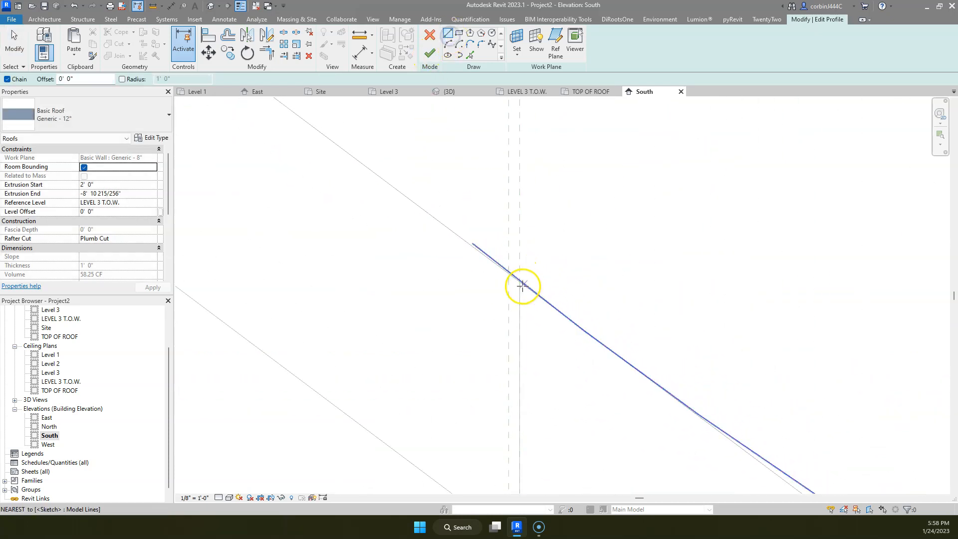
{"action": "left_click", "coordinate": [519, 279]}
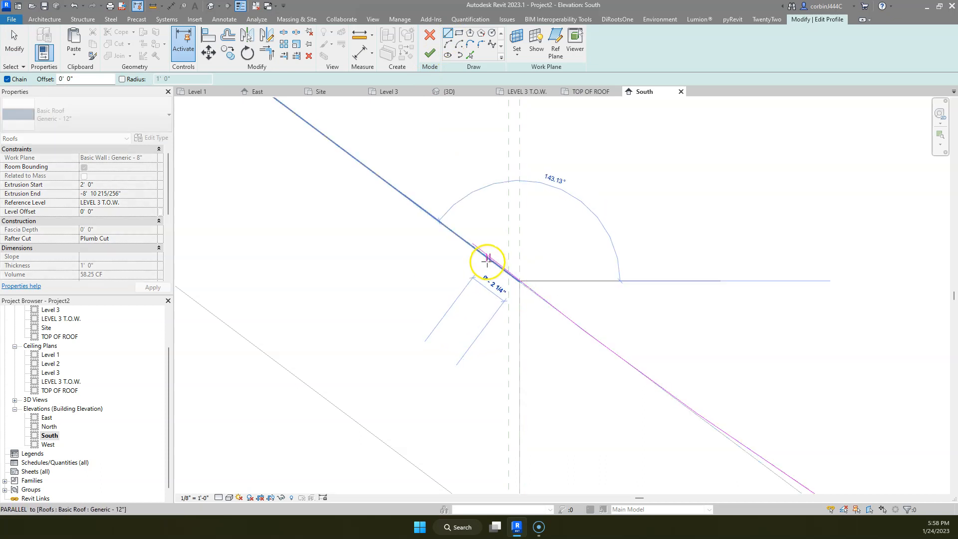
{"action": "left_click", "coordinate": [489, 262]}
{"action": "key", "text": "Escape"}
{"action": "key", "text": "Escape"}
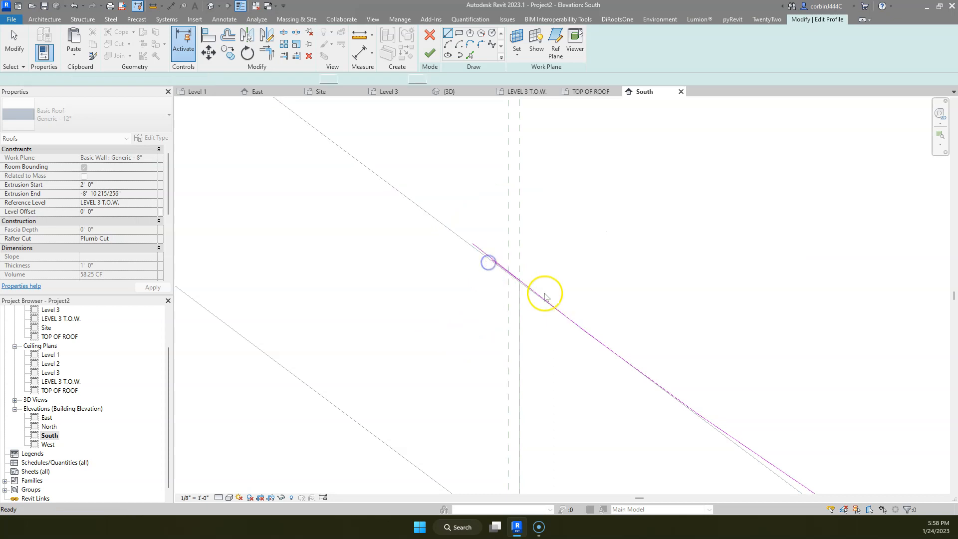
{"action": "left_click", "coordinate": [560, 308]}
{"action": "key", "text": "Escape"}
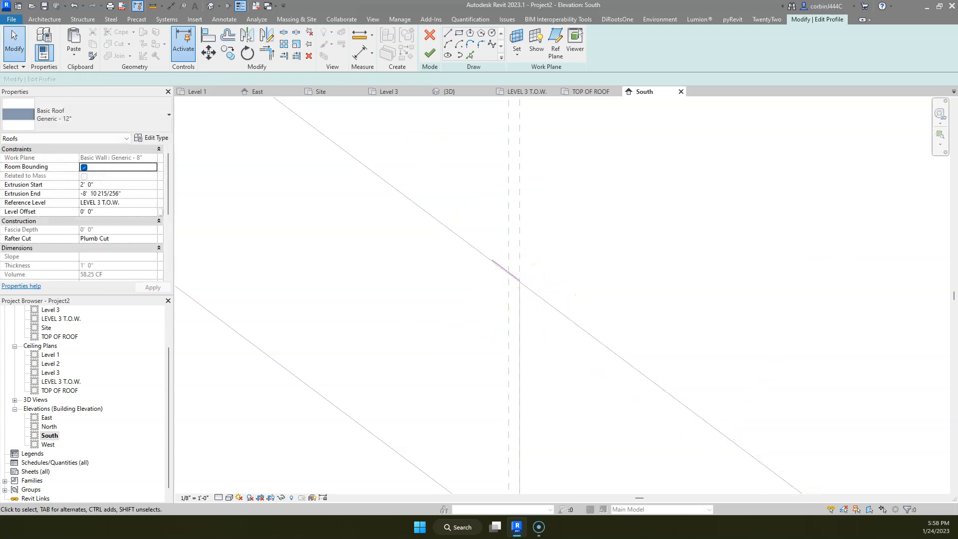
- Try to sketch a new arc connecting the short upper line to the short lower line
{"action": "left_click", "coordinate": [449, 45]}
{"action": "left_click", "coordinate": [520, 278]}
{"action": "scroll", "coordinate": [413, 182], "scroll_direction": "down", "scroll_amount": 3}
{"action": "scroll", "coordinate": [555, 285], "scroll_direction": "up", "scroll_amount": 8}
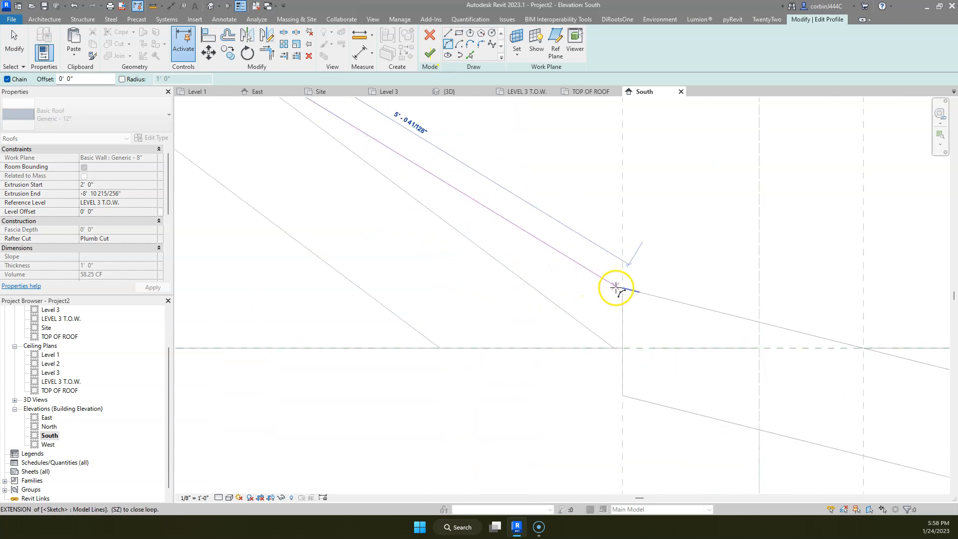
{"action": "left_click", "coordinate": [620, 287]}
{"action": "scroll", "coordinate": [571, 283], "scroll_direction": "down", "scroll_amount": 5}
{"action": "left_click", "coordinate": [492, 236]}
{"action": "scroll", "coordinate": [434, 186], "scroll_direction": "up", "scroll_amount": 5}
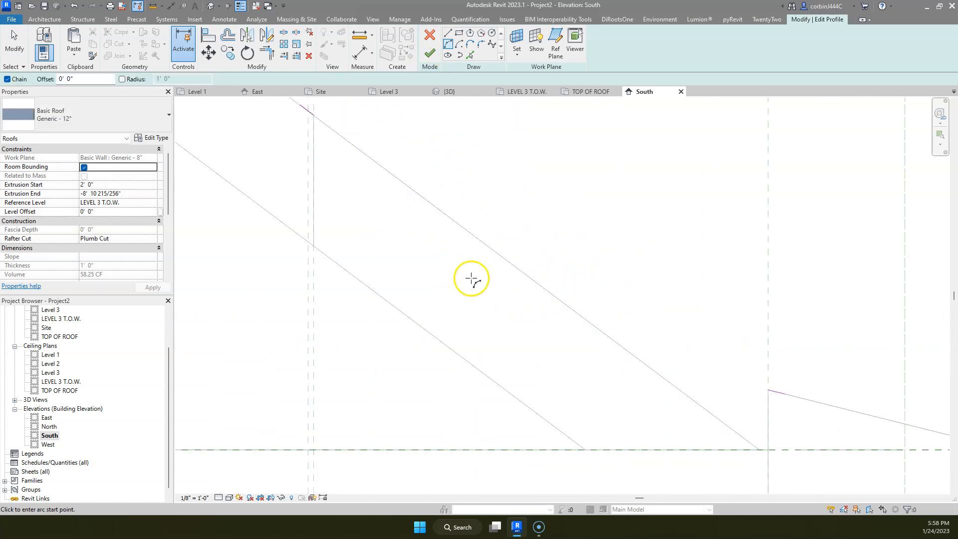
{"action": "key", "text": "Escape"}
{"action": "scroll", "coordinate": [468, 273], "scroll_direction": "down", "scroll_amount": 2}
{"action": "scroll", "coordinate": [392, 186], "scroll_direction": "up", "scroll_amount": 4}
{"action": "left_click", "coordinate": [208, 35]}
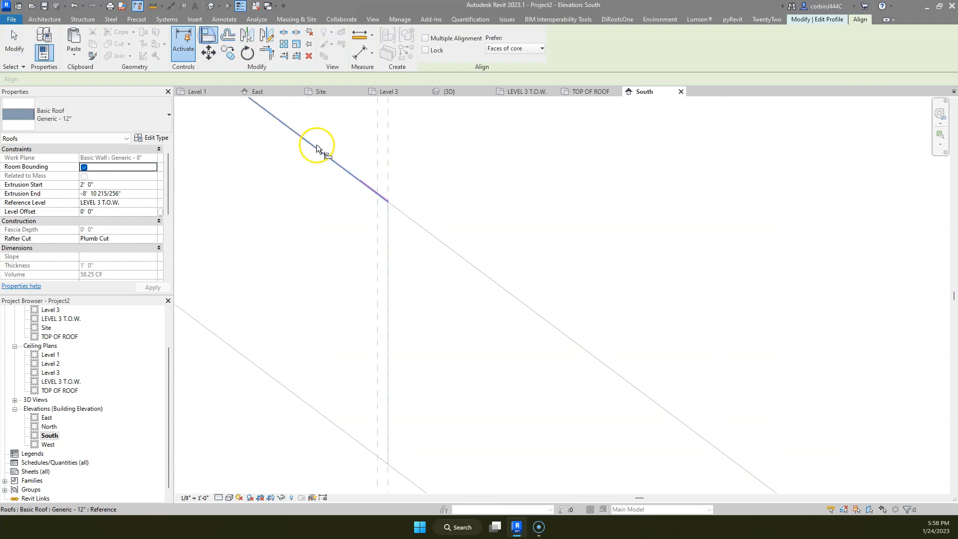
{"action": "scroll", "coordinate": [358, 105], "scroll_direction": "down", "scroll_amount": 1}
{"action": "key", "text": "Escape"}
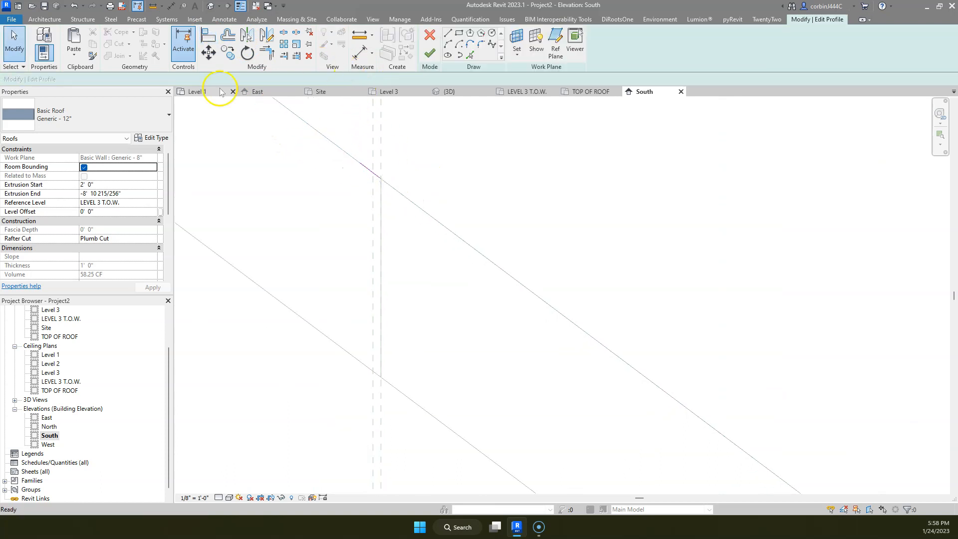
- Try to complete the curved roof's profile with an arc from the gable slope's short line to the eave slope's short line
{"action": "left_click", "coordinate": [449, 44]}
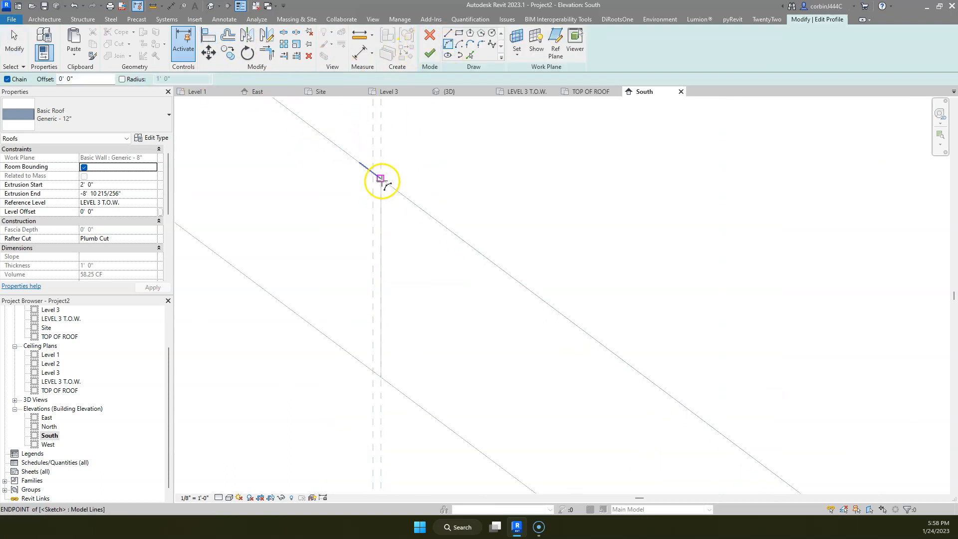
{"action": "left_click", "coordinate": [376, 175]}
{"action": "scroll", "coordinate": [694, 369], "scroll_direction": "up", "scroll_amount": 1}
{"action": "left_click", "coordinate": [688, 364]}
{"action": "scroll", "coordinate": [689, 364], "scroll_direction": "up", "scroll_amount": 2}
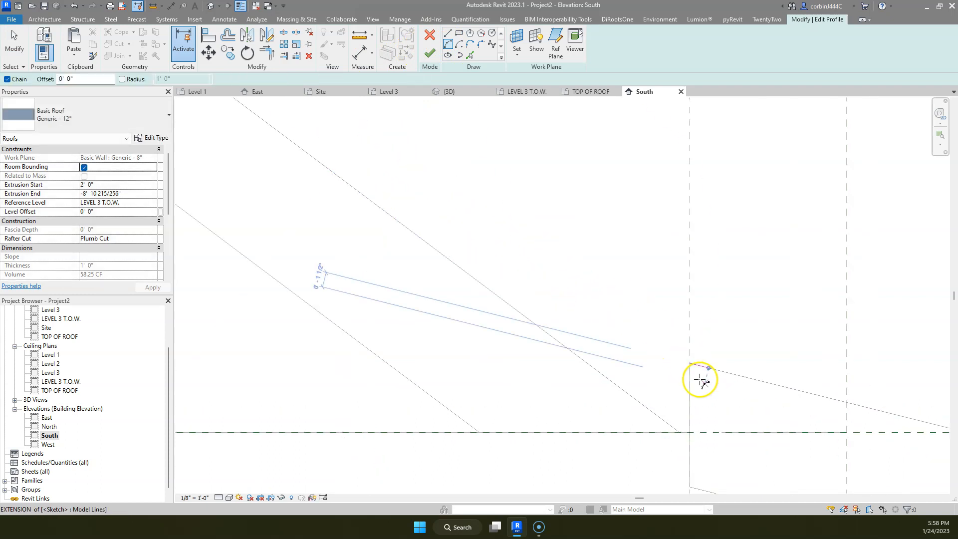
{"action": "left_click", "coordinate": [690, 364]}
{"action": "scroll", "coordinate": [698, 373], "scroll_direction": "down", "scroll_amount": 3}
{"action": "left_click", "coordinate": [497, 253]}
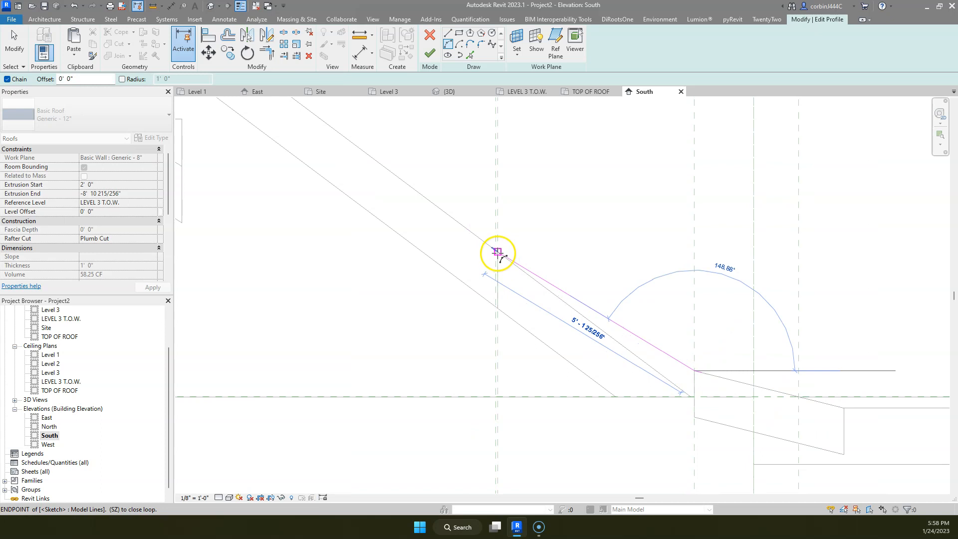
{"action": "left_click", "coordinate": [528, 273]}
{"action": "key", "text": "Escape"}
{"action": "key", "text": "Escape"}
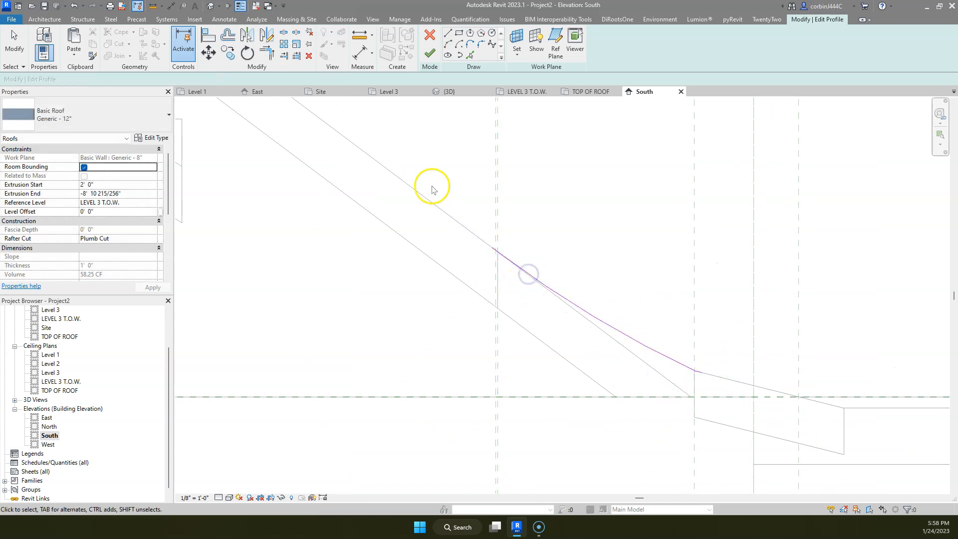
{"action": "left_click", "coordinate": [422, 61]}
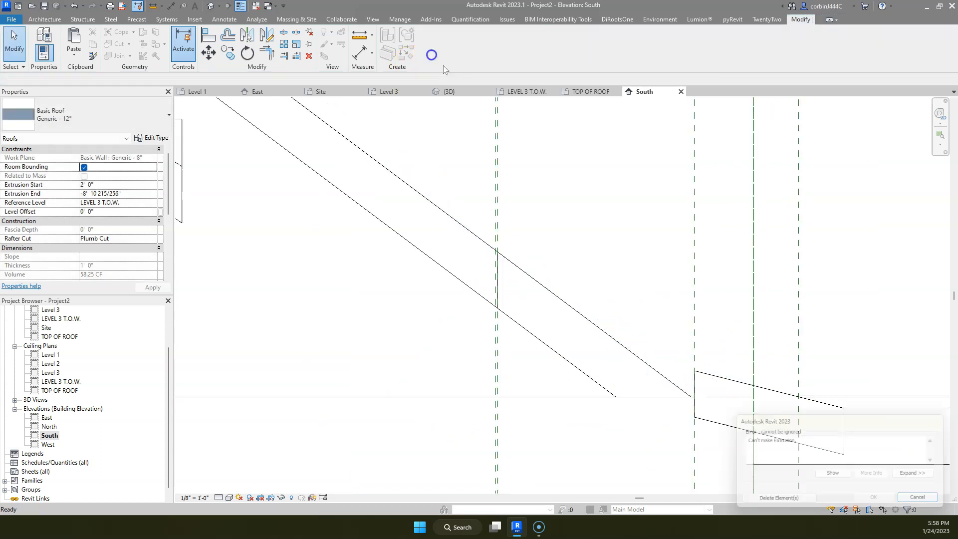
{"action": "left_click", "coordinate": [800, 503]}
- Delete the new arc and try to redraw it between the eave roof's top corner and the gable roof's lower corner
{"action": "scroll", "coordinate": [729, 376], "scroll_direction": "up", "scroll_amount": 3}
{"action": "scroll", "coordinate": [683, 372], "scroll_direction": "down", "scroll_amount": 2}
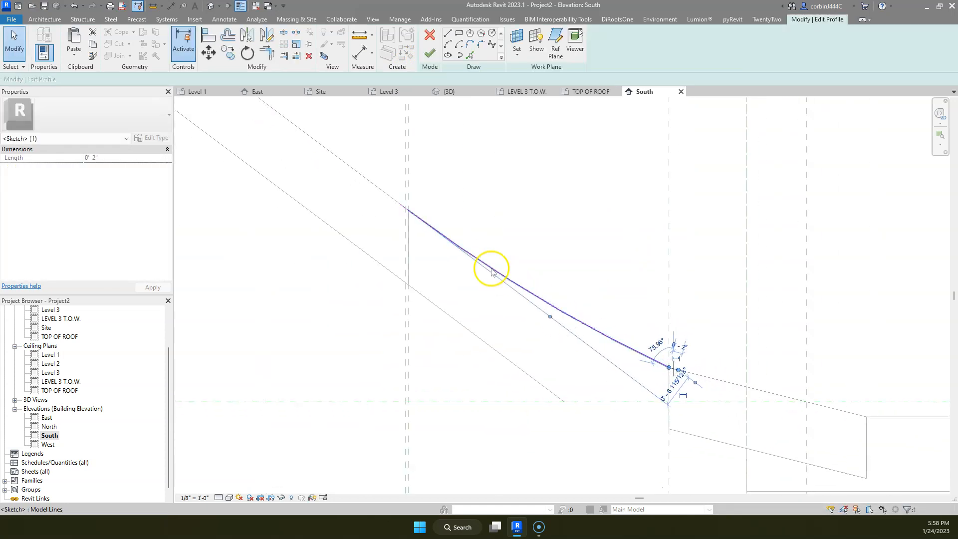
{"action": "left_click", "coordinate": [550, 307]}
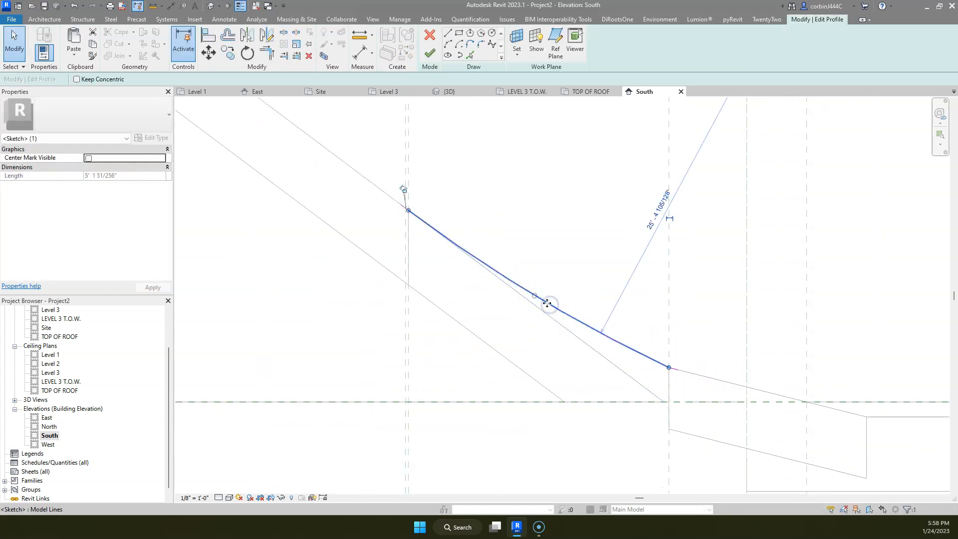
{"action": "key", "text": "Delete"}
{"action": "left_click", "coordinate": [448, 44]}
{"action": "left_click", "coordinate": [669, 370]}
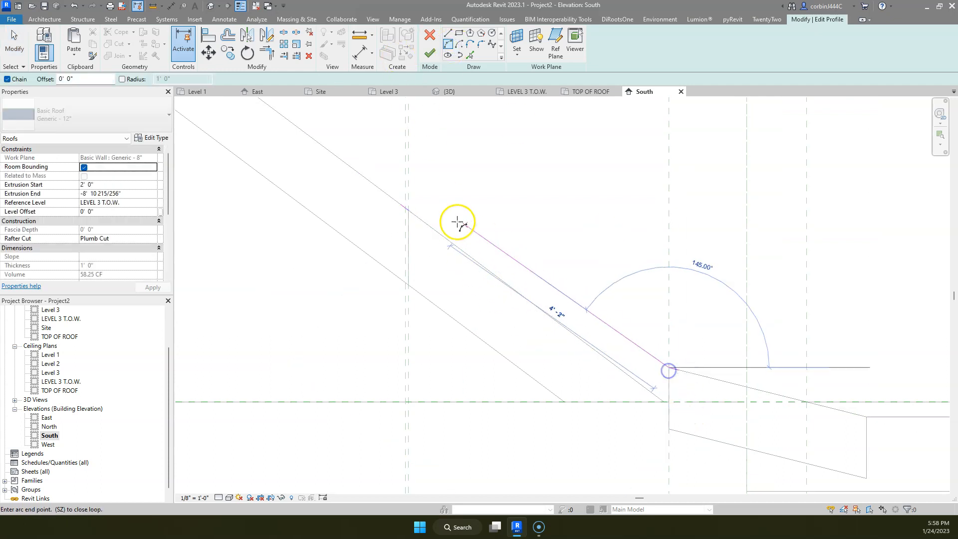
{"action": "left_click", "coordinate": [408, 211]}
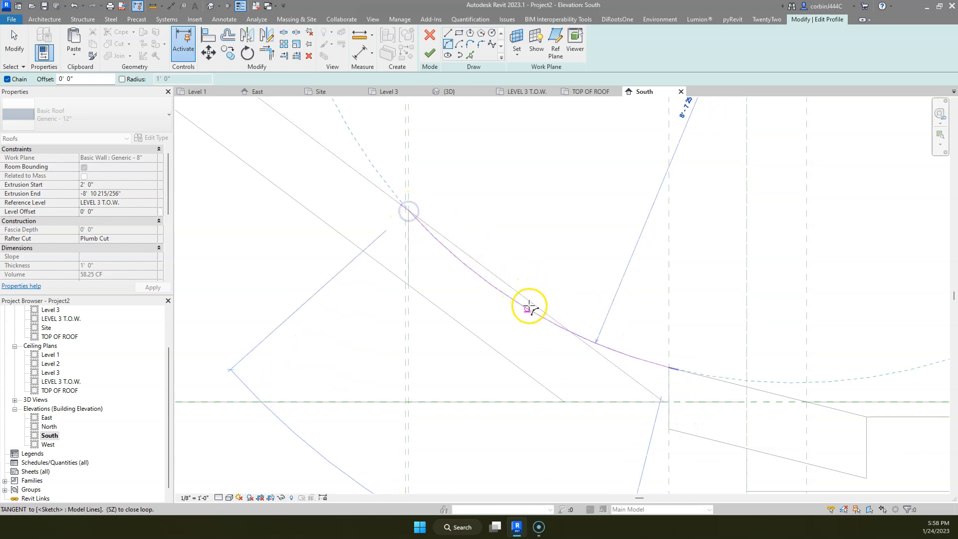
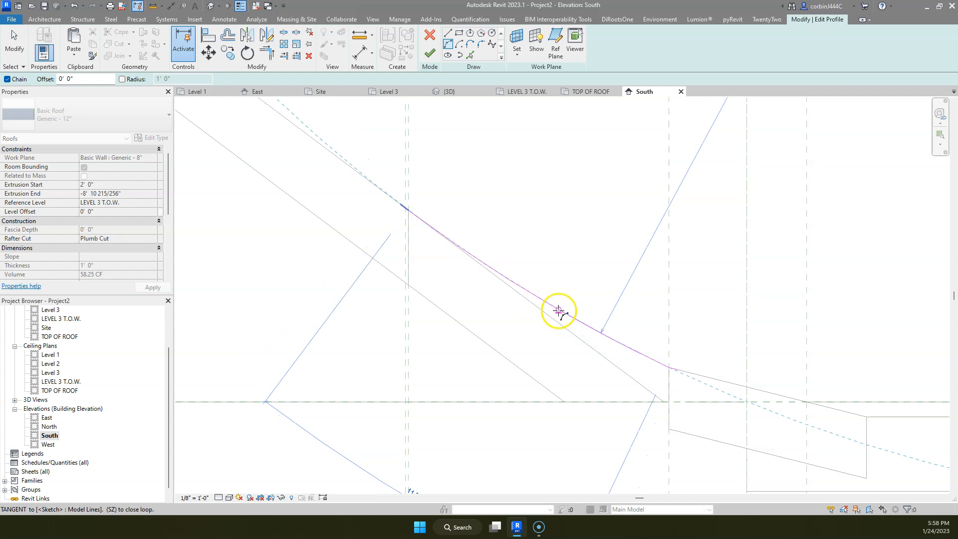
{"action": "key", "text": "Escape"}
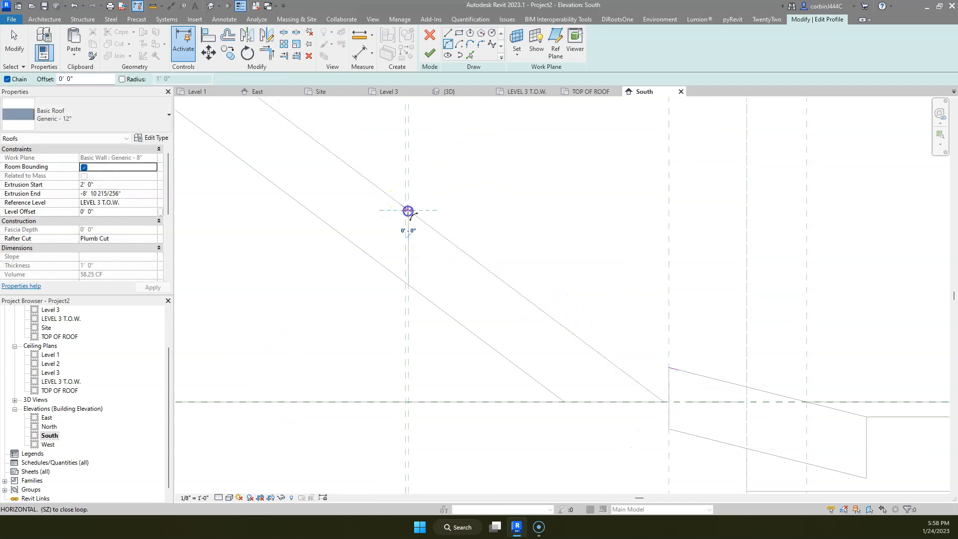
{"action": "left_click", "coordinate": [408, 211]}
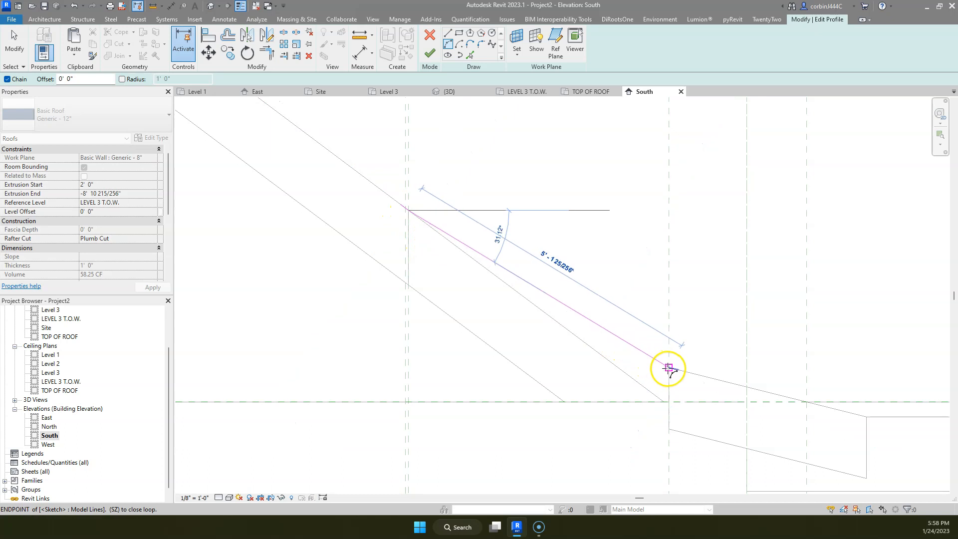
{"action": "key", "text": "Escape"}
{"action": "key", "text": "Escape"}
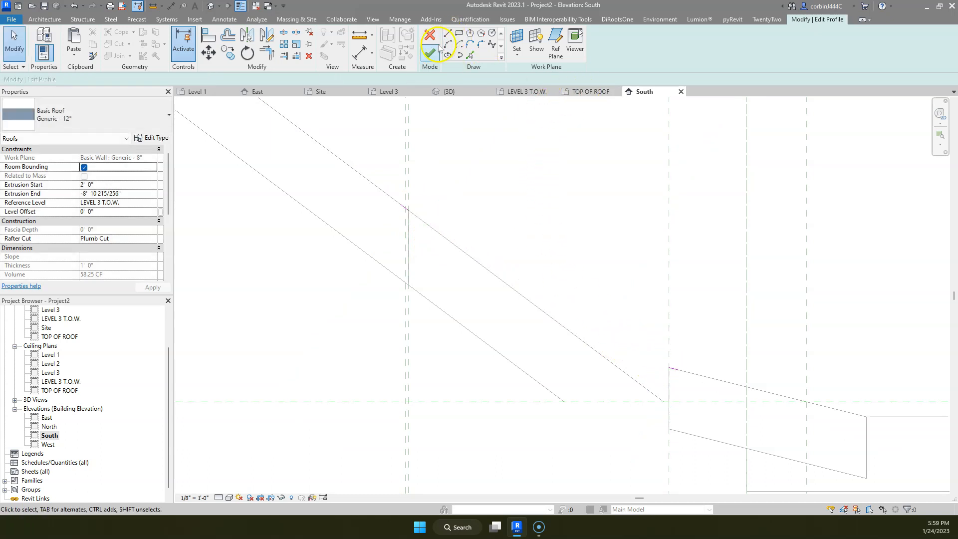
- Quit the profile sketch and discard the edits to the curved roof
{"action": "left_click", "coordinate": [436, 38]}
{"action": "left_click", "coordinate": [548, 267]}
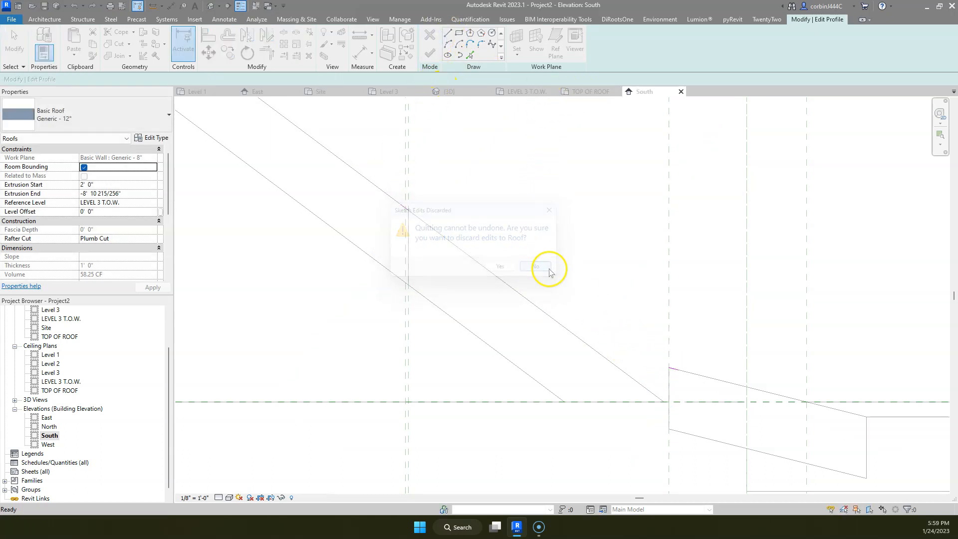
{"action": "left_click", "coordinate": [430, 36]}
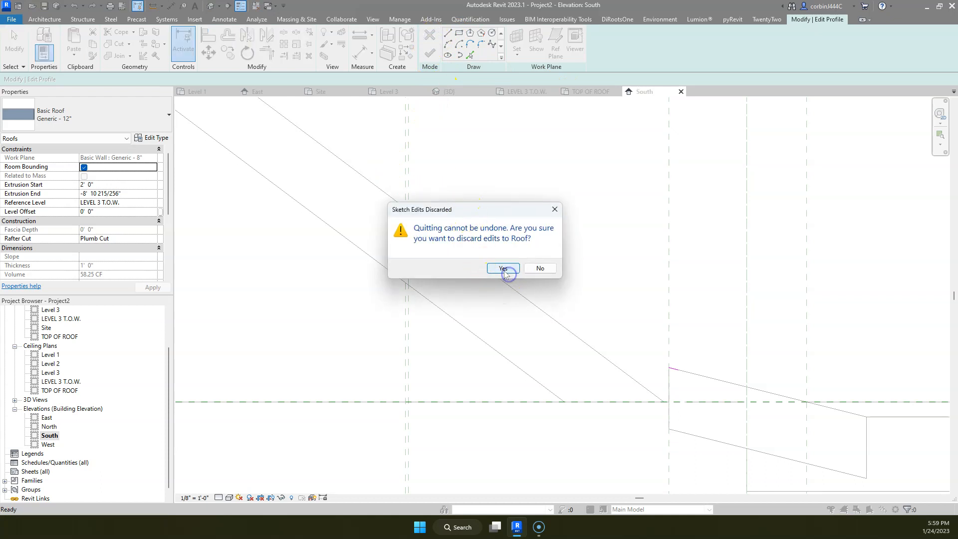
{"action": "left_click", "coordinate": [504, 269]}
{"action": "key", "text": "Escape"}
- In the Site plan, trace the drawing's curved gable roof edge as detail lines picked from its outermost line
{"action": "left_click", "coordinate": [321, 91]}
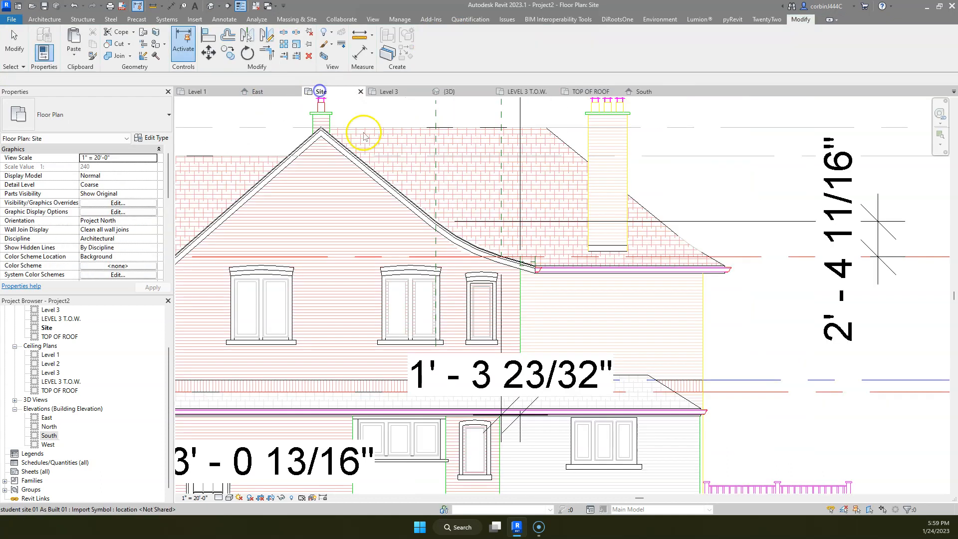
{"action": "scroll", "coordinate": [456, 239], "scroll_direction": "up", "scroll_amount": 4}
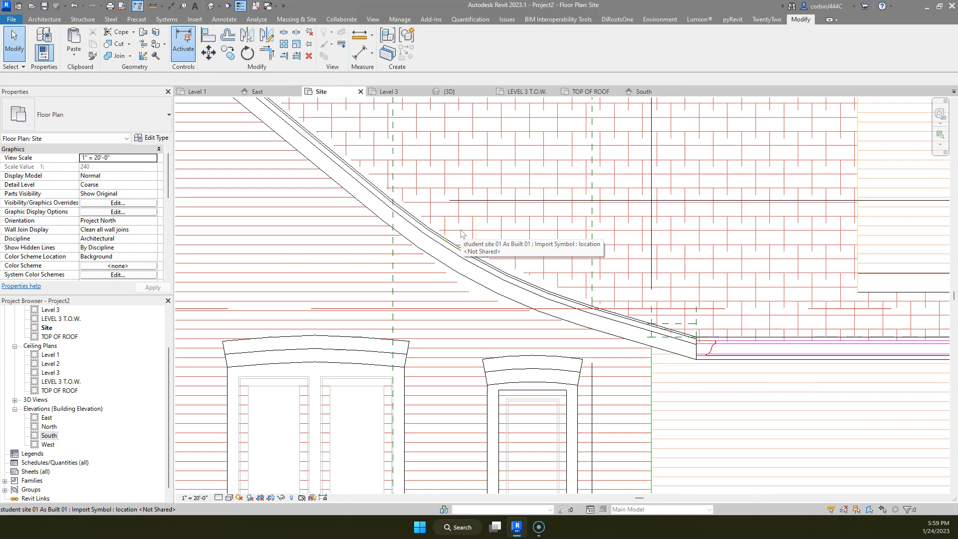
{"action": "key", "text": "d"}
{"action": "key", "text": "l"}
{"action": "left_click", "coordinate": [436, 55]}
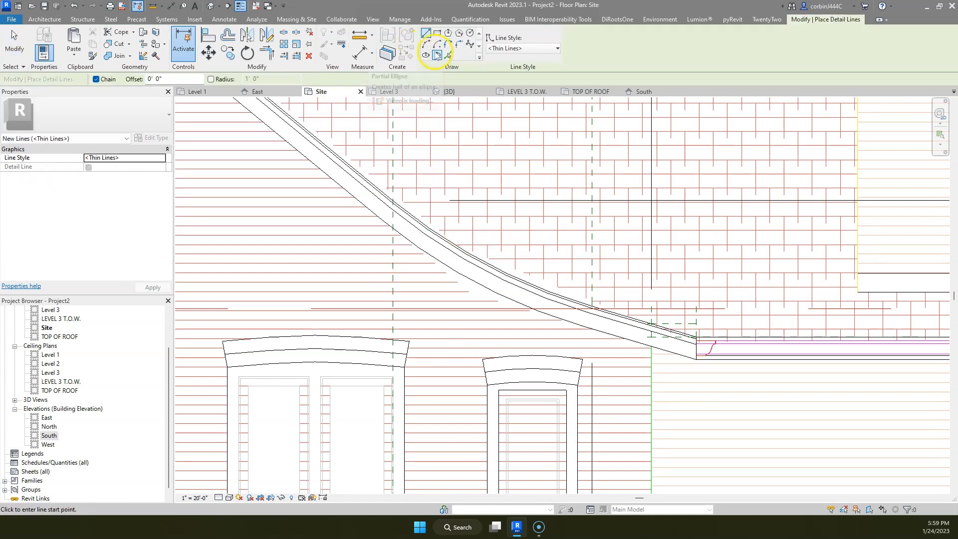
{"action": "left_click", "coordinate": [449, 55]}
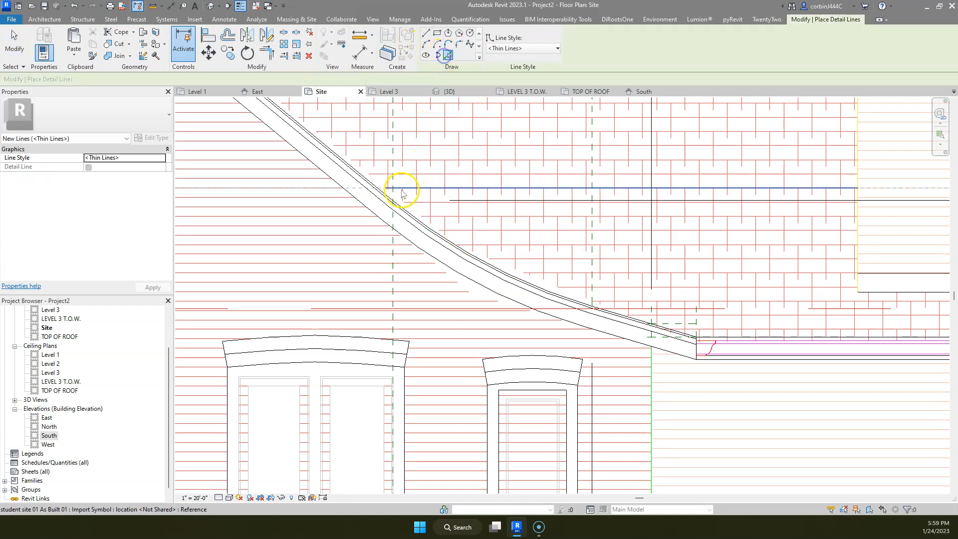
{"action": "scroll", "coordinate": [379, 191], "scroll_direction": "up", "scroll_amount": 2}
{"action": "left_click", "coordinate": [374, 192]}
{"action": "left_click", "coordinate": [760, 389]}
{"action": "key", "text": "Escape"}
{"action": "key", "text": "Escape"}
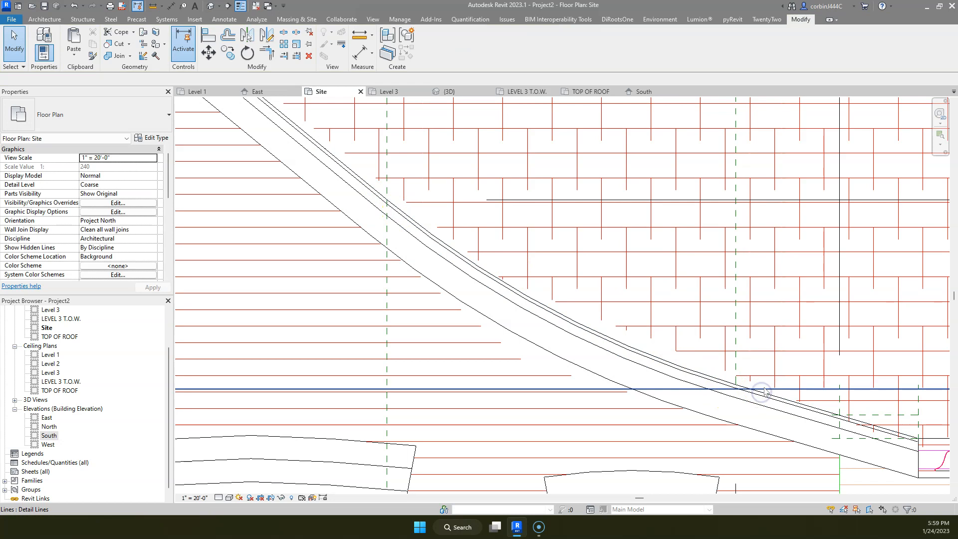
- Copy the whole chain of three traced roof edge lines and paste it into the South elevation
{"action": "key", "text": "Tab"}
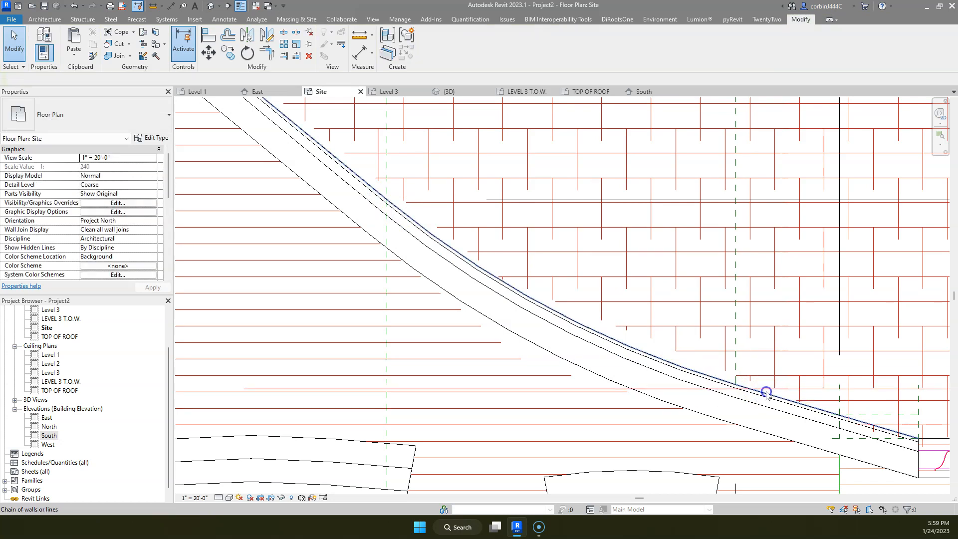
{"action": "left_click", "coordinate": [765, 388]}
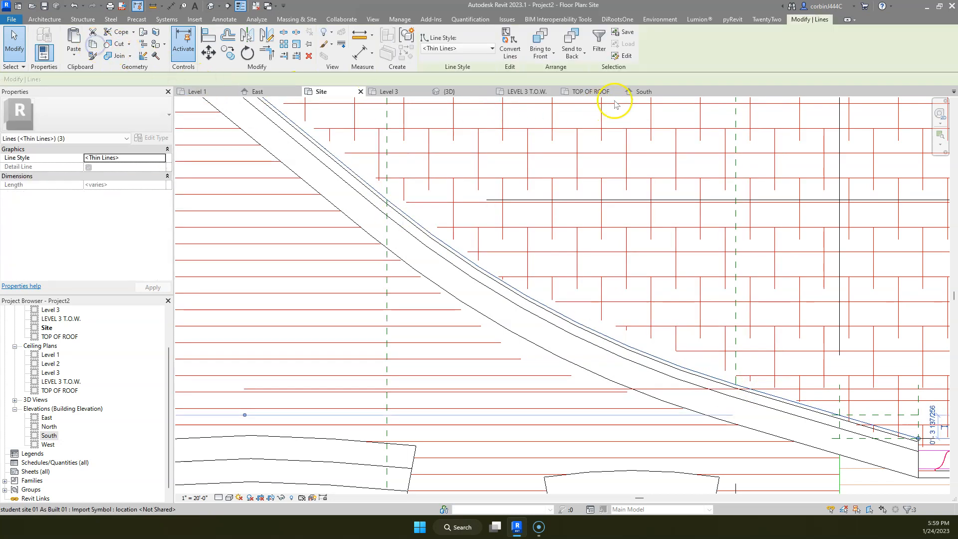
{"action": "left_click", "coordinate": [631, 95]}
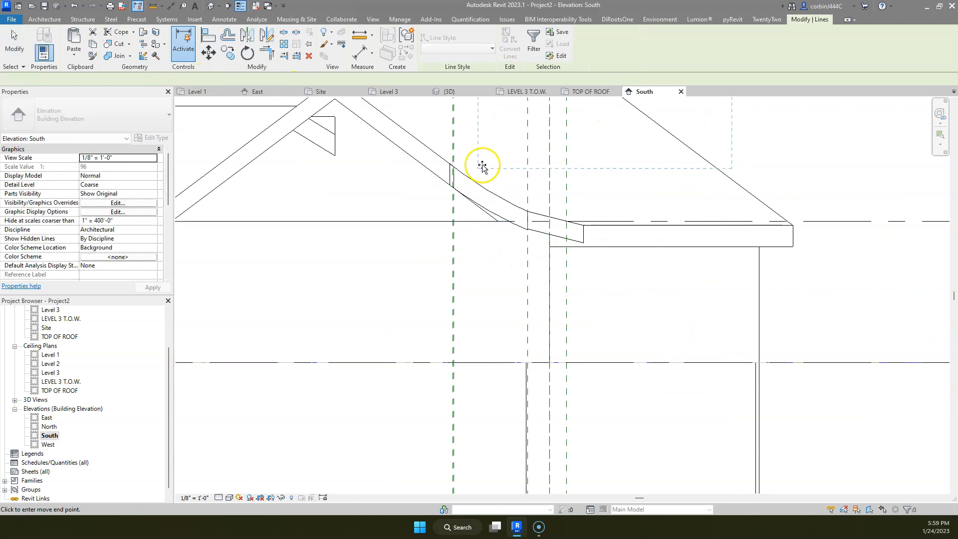
{"action": "scroll", "coordinate": [495, 411], "scroll_direction": "down", "scroll_amount": 3}
{"action": "scroll", "coordinate": [499, 243], "scroll_direction": "up", "scroll_amount": 3}
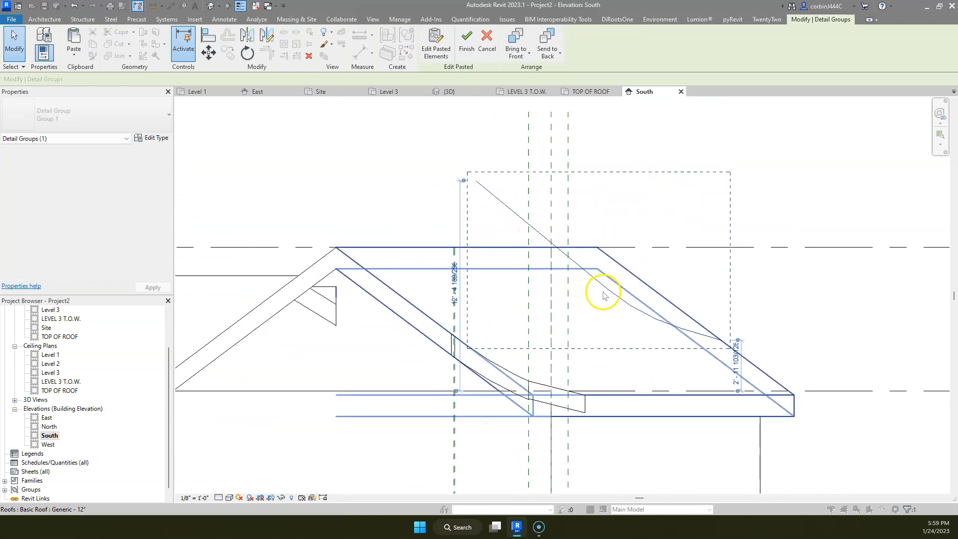
- Move the pasted lines by the upper part of the curve onto the gable slope at the curved roof's upper end
{"action": "left_click", "coordinate": [206, 59]}
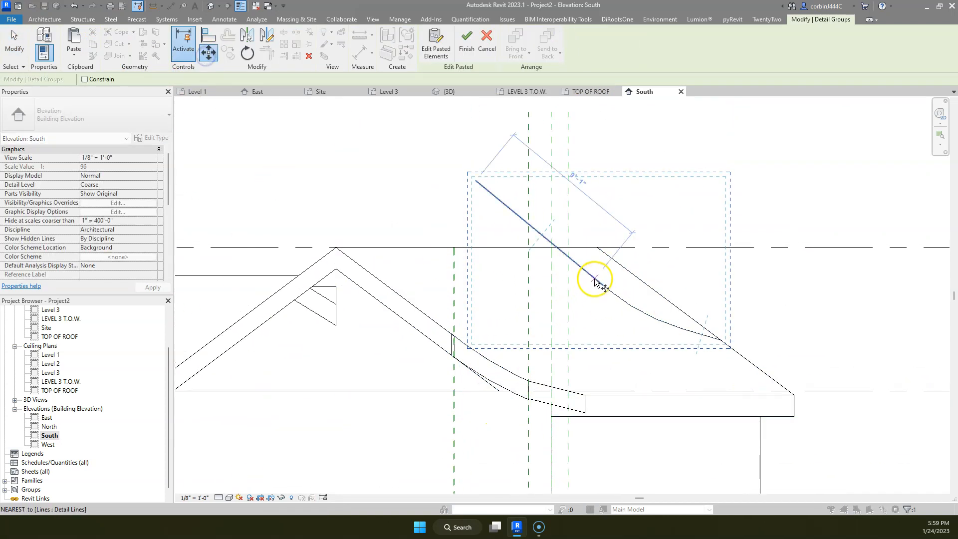
{"action": "left_click", "coordinate": [594, 279]}
{"action": "scroll", "coordinate": [438, 355], "scroll_direction": "up", "scroll_amount": 4}
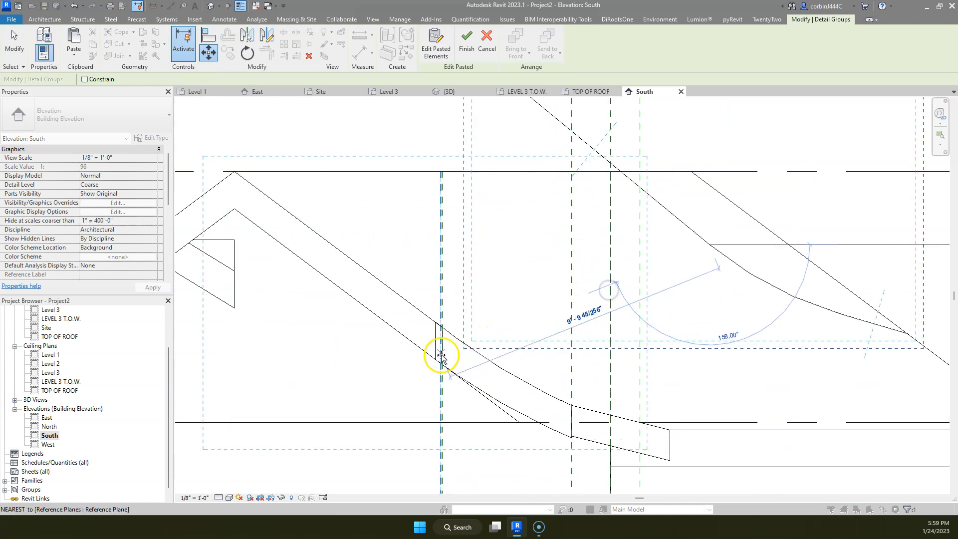
{"action": "left_click", "coordinate": [447, 304]}
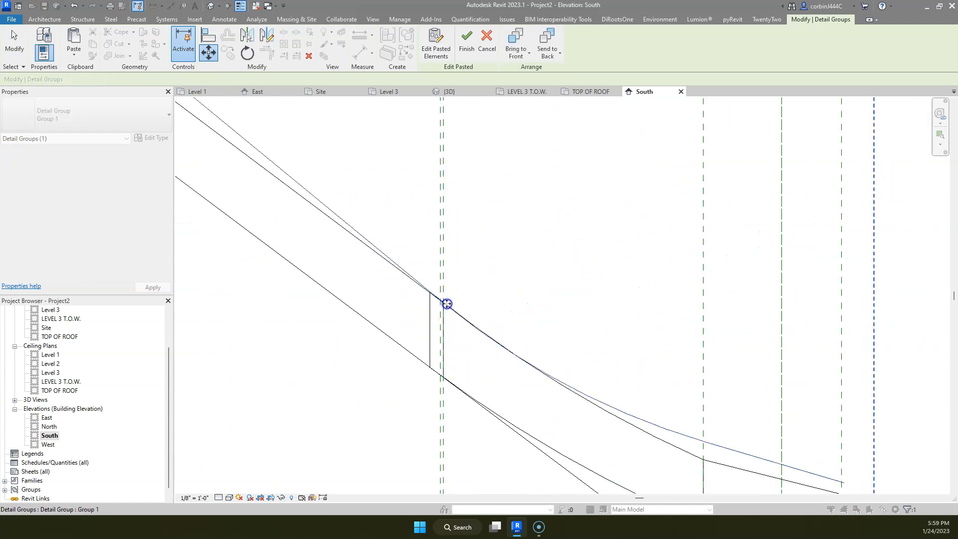
- Move the pasted lines so their lower end meets the outer top corner of the eave roof
{"action": "scroll", "coordinate": [445, 281], "scroll_direction": "down", "scroll_amount": 2}
{"action": "scroll", "coordinate": [686, 423], "scroll_direction": "up", "scroll_amount": 2}
{"action": "left_click", "coordinate": [205, 52]}
{"action": "left_click", "coordinate": [666, 374]}
{"action": "left_click", "coordinate": [725, 402]}
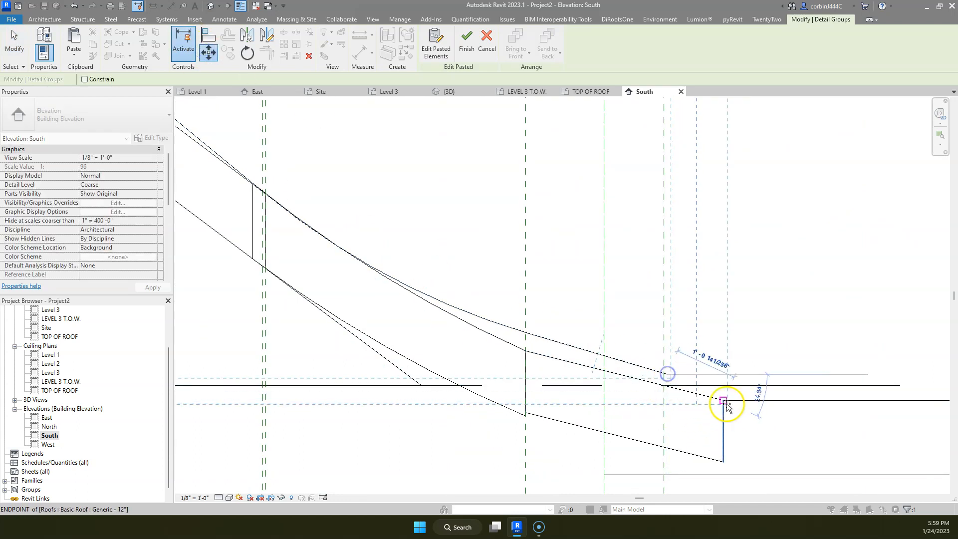
{"action": "scroll", "coordinate": [688, 375], "scroll_direction": "down", "scroll_amount": 4}
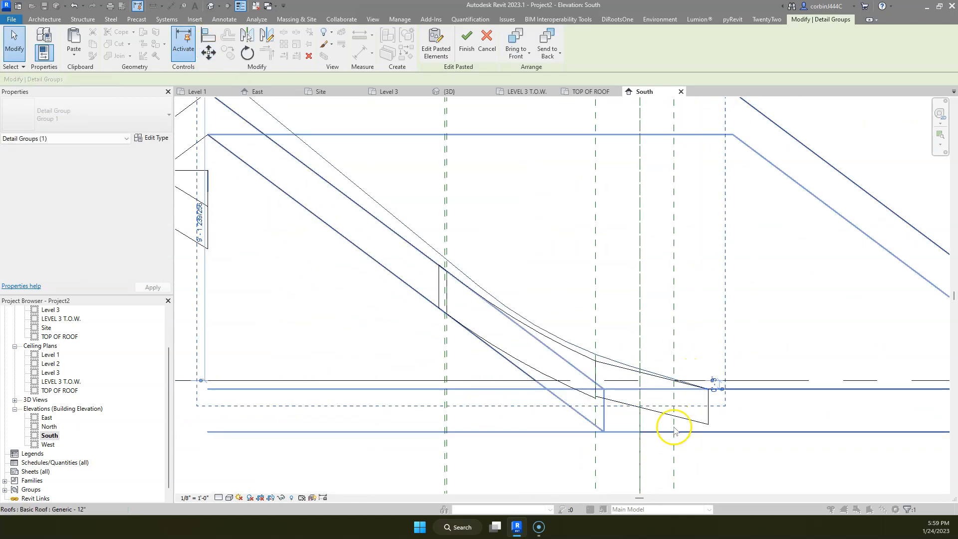
- Move the pasted lines so the arc's lower end meets the curved roof's lower top corner
{"action": "scroll", "coordinate": [533, 380], "scroll_direction": "up", "scroll_amount": 4}
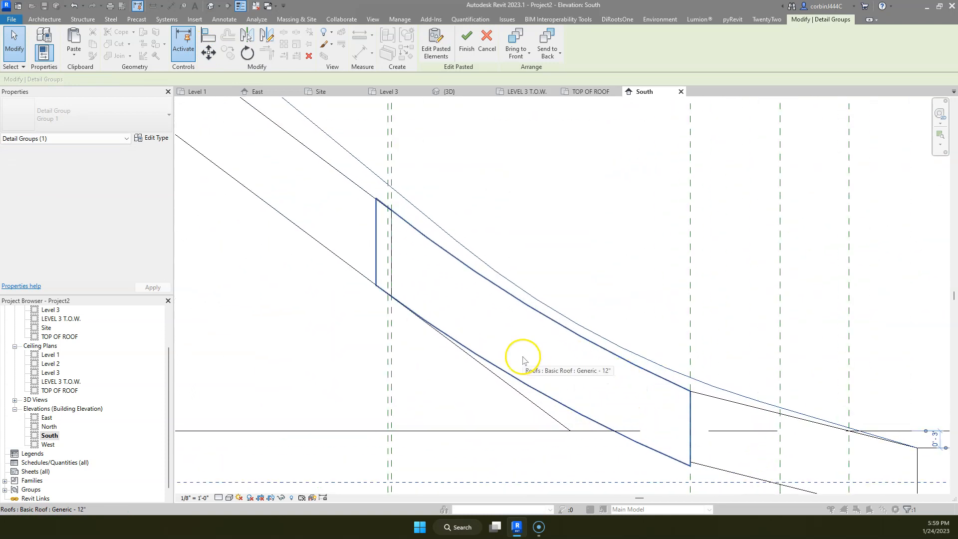
{"action": "left_click", "coordinate": [207, 52]}
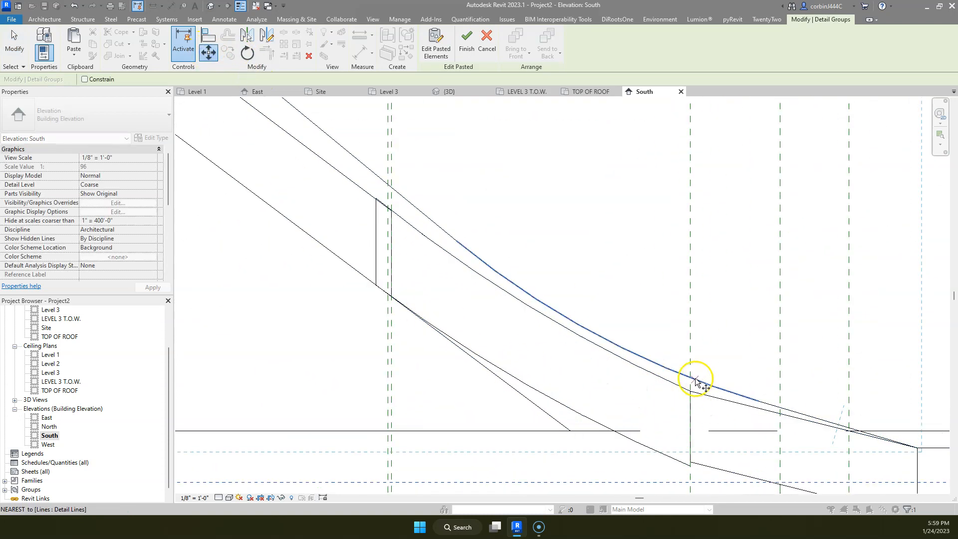
{"action": "left_click", "coordinate": [759, 403]}
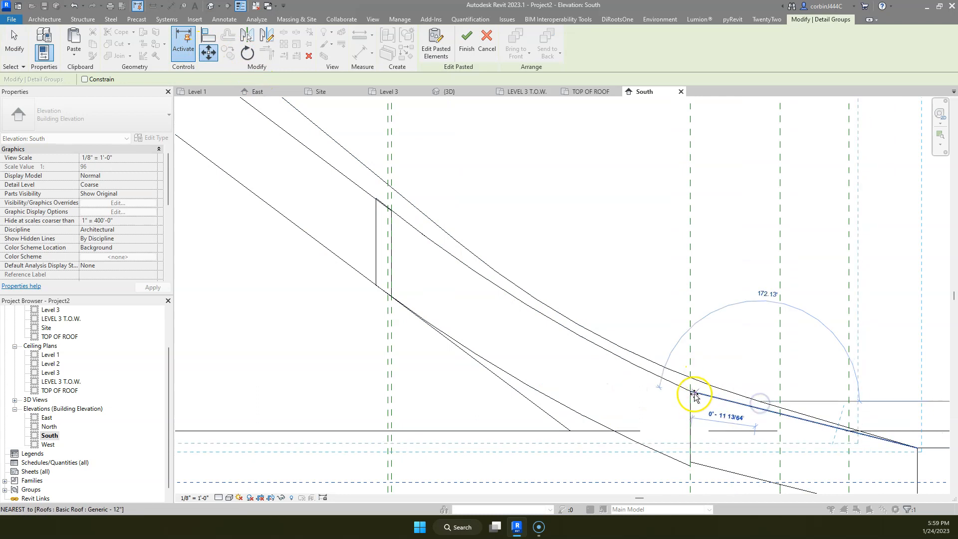
{"action": "left_click", "coordinate": [691, 392]}
{"action": "scroll", "coordinate": [619, 394], "scroll_direction": "down", "scroll_amount": 2}
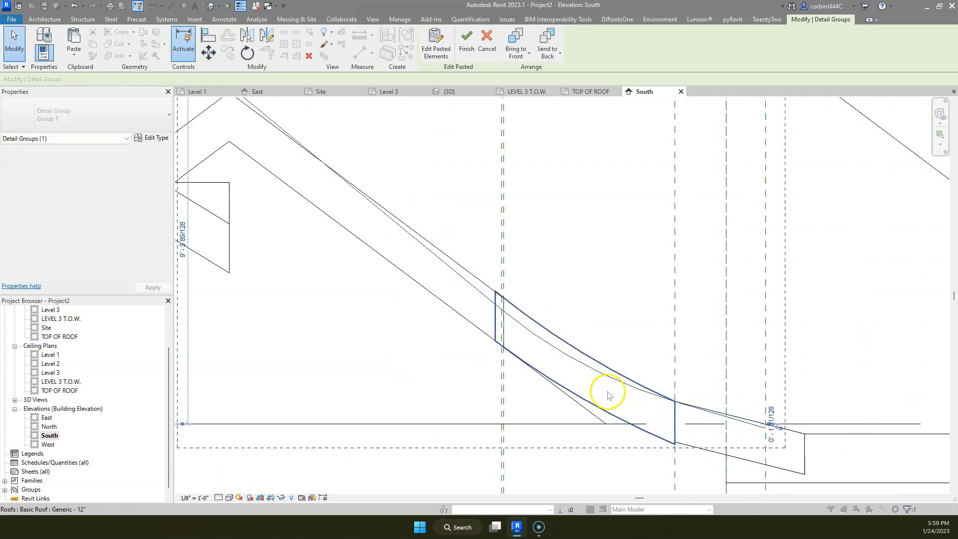
{"action": "scroll", "coordinate": [535, 299], "scroll_direction": "up", "scroll_amount": 2}
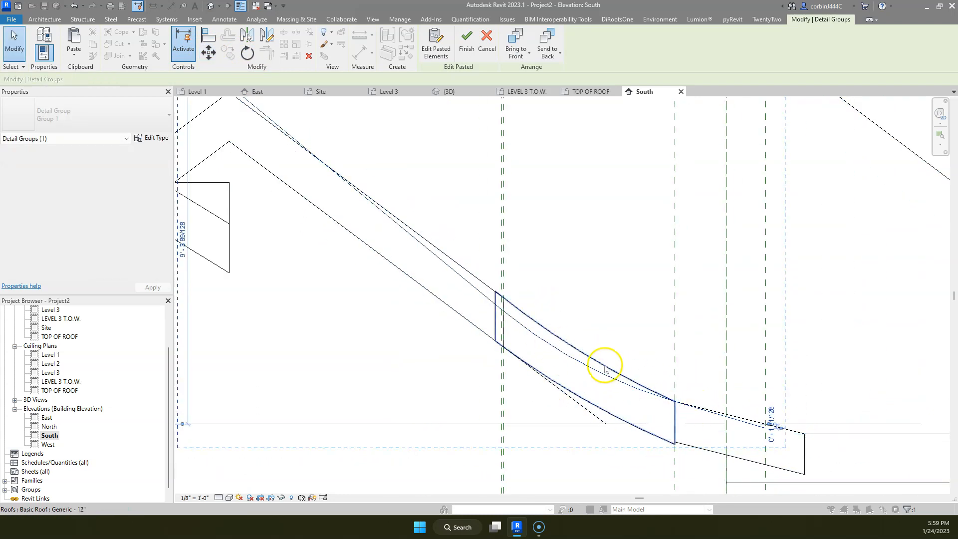
- Open the curved roof's extrusion profile for editing and delete its existing arc
{"action": "left_click", "coordinate": [606, 364]}
{"action": "scroll", "coordinate": [519, 313], "scroll_direction": "up", "scroll_amount": 1}
{"action": "double_click", "coordinate": [519, 306]}
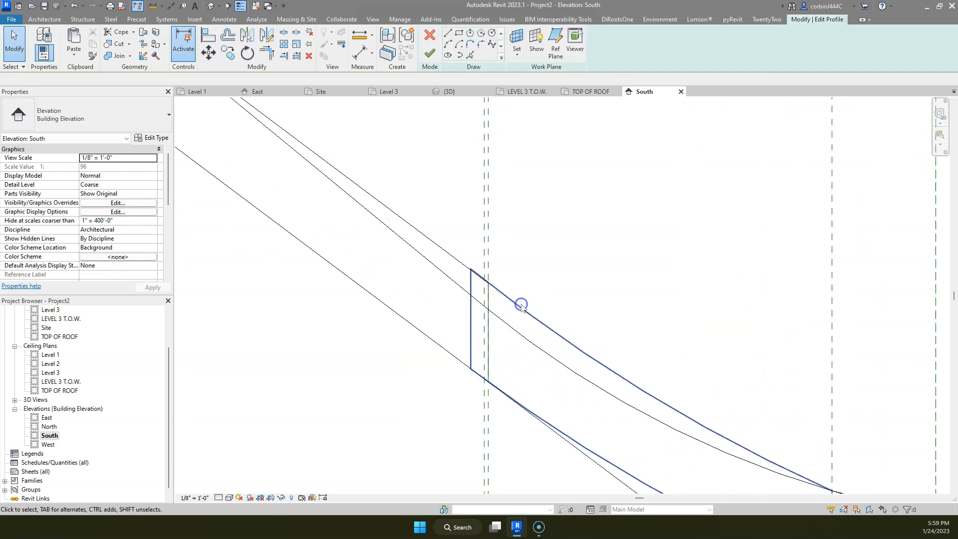
{"action": "left_click", "coordinate": [519, 305]}
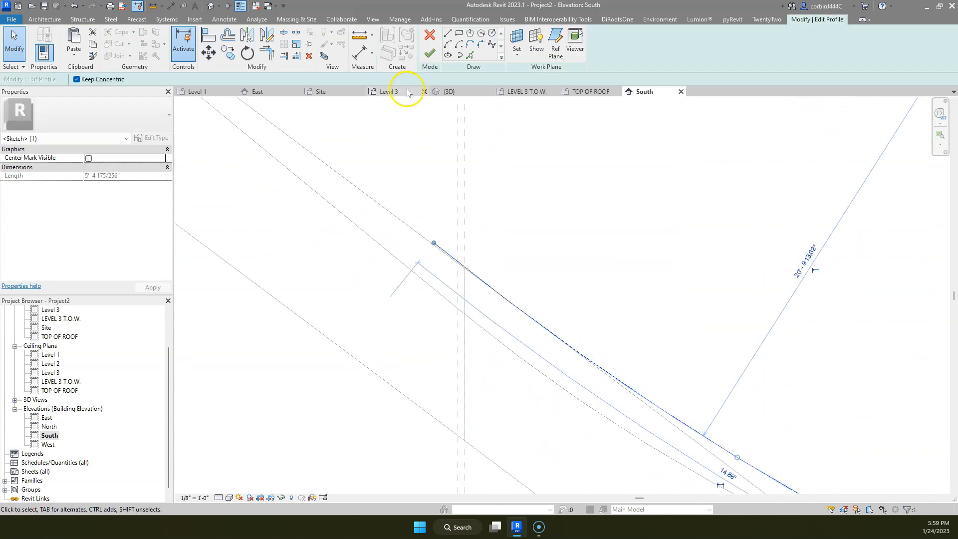
{"action": "key", "text": "Escape"}
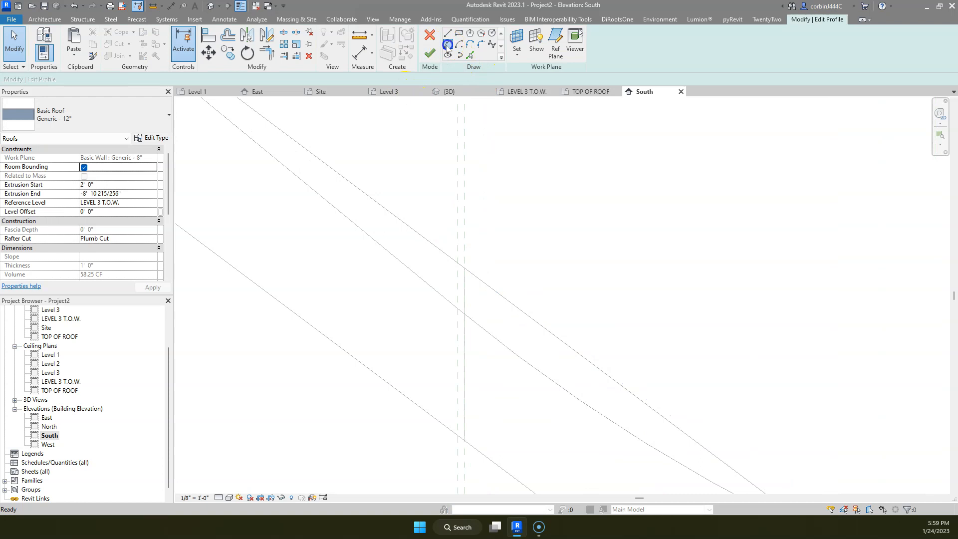
{"action": "left_click", "coordinate": [447, 44]}
{"action": "scroll", "coordinate": [552, 302], "scroll_direction": "down", "scroll_amount": 2}
{"action": "scroll", "coordinate": [759, 442], "scroll_direction": "up", "scroll_amount": 1}
{"action": "left_click", "coordinate": [780, 439]}
{"action": "left_click", "coordinate": [419, 216]}
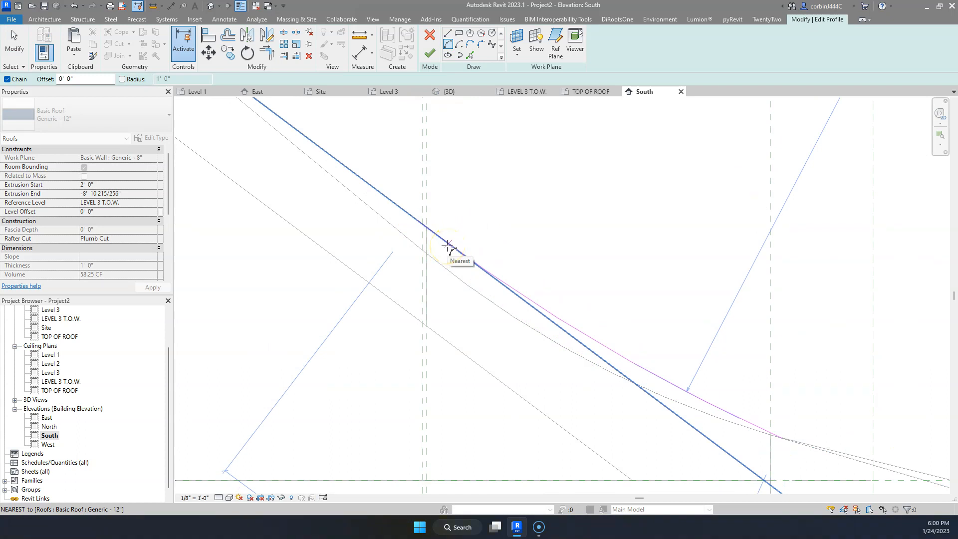
{"action": "key", "text": "Escape"}
{"action": "key", "text": "Escape"}
{"action": "key", "text": "l"}
{"action": "key", "text": "i"}
- Redraw the curved roof's profile as two connected arcs from the gable slope, along the traced curve, to the eave roof's upper end, and finish the profile
{"action": "left_click", "coordinate": [428, 229]}
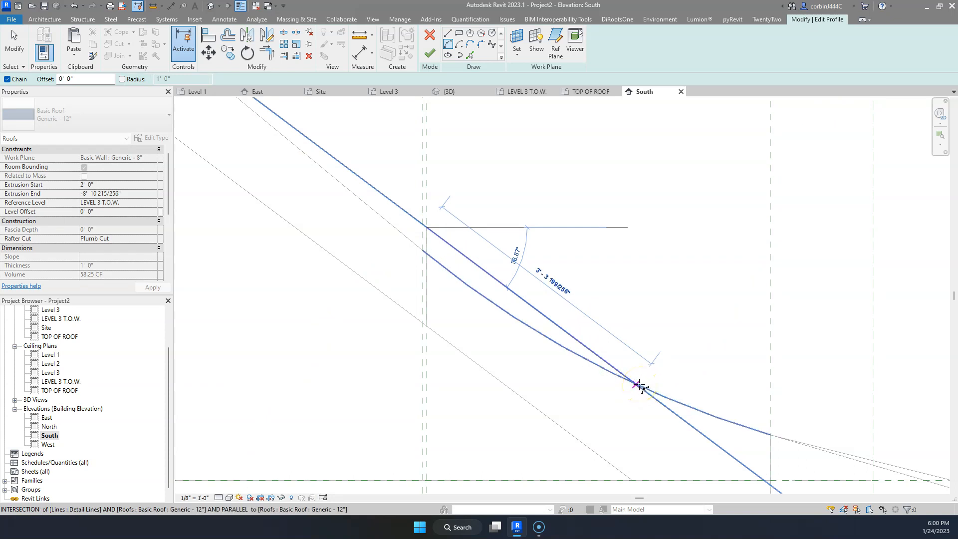
{"action": "left_click", "coordinate": [673, 397]}
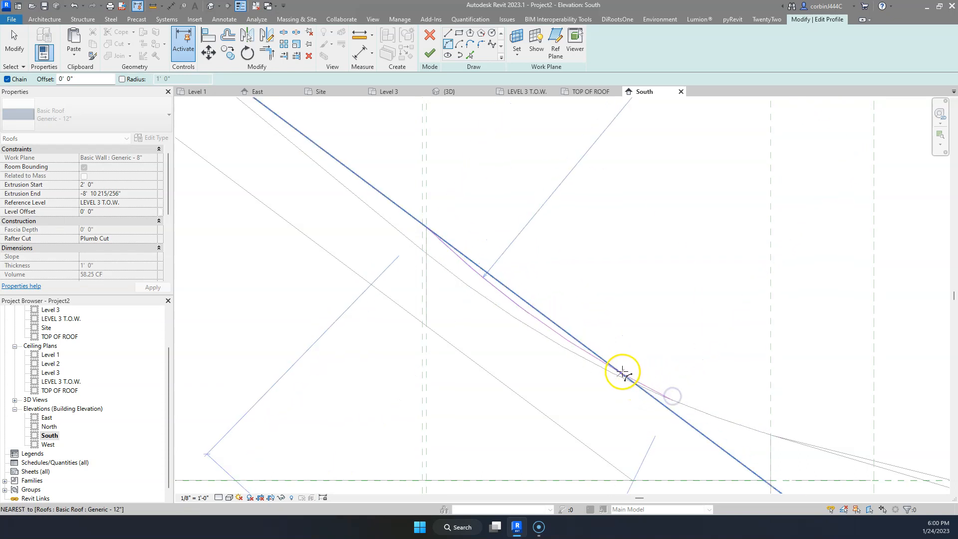
{"action": "left_click", "coordinate": [619, 369]}
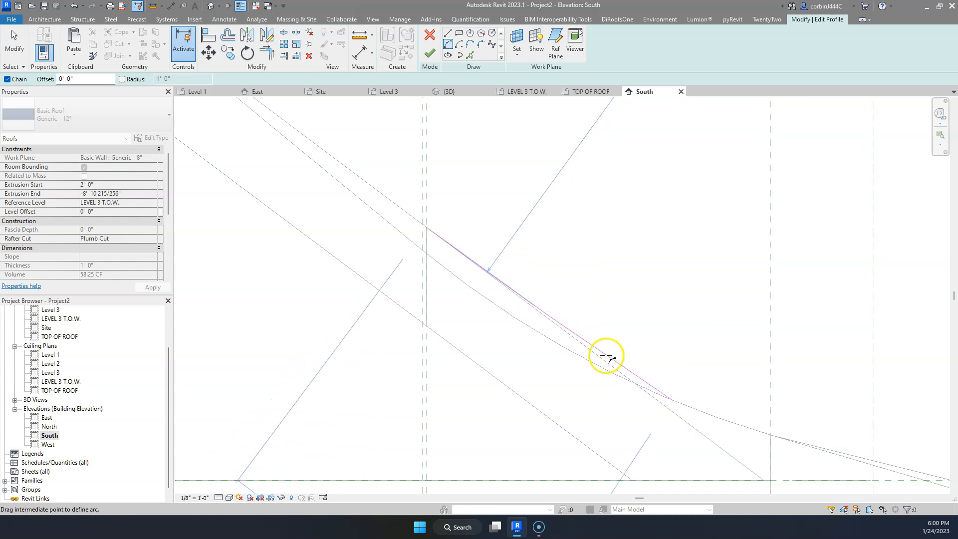
{"action": "left_click", "coordinate": [605, 356]}
{"action": "left_click", "coordinate": [773, 436]}
{"action": "left_click", "coordinate": [748, 425]}
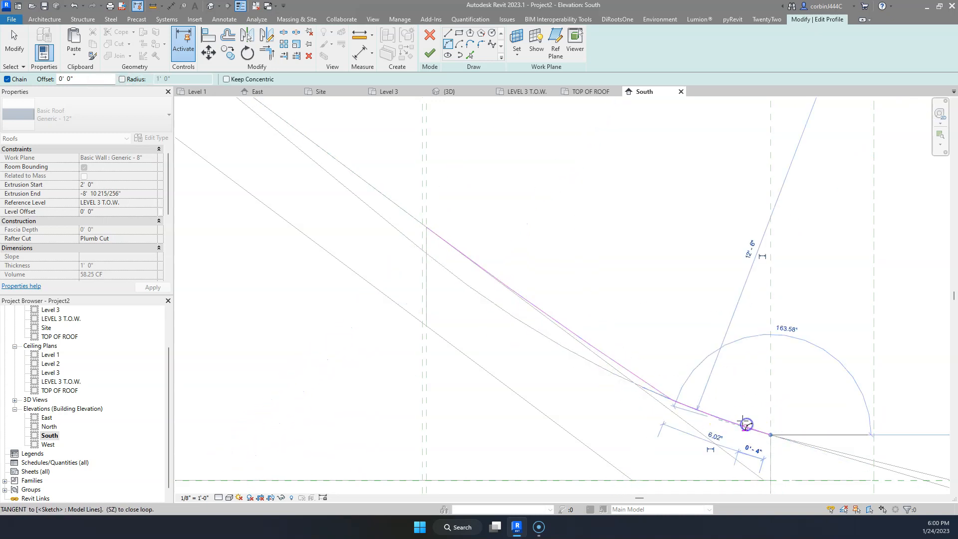
{"action": "key", "text": "Escape"}
{"action": "key", "text": "Escape"}
{"action": "scroll", "coordinate": [637, 387], "scroll_direction": "down", "scroll_amount": 2}
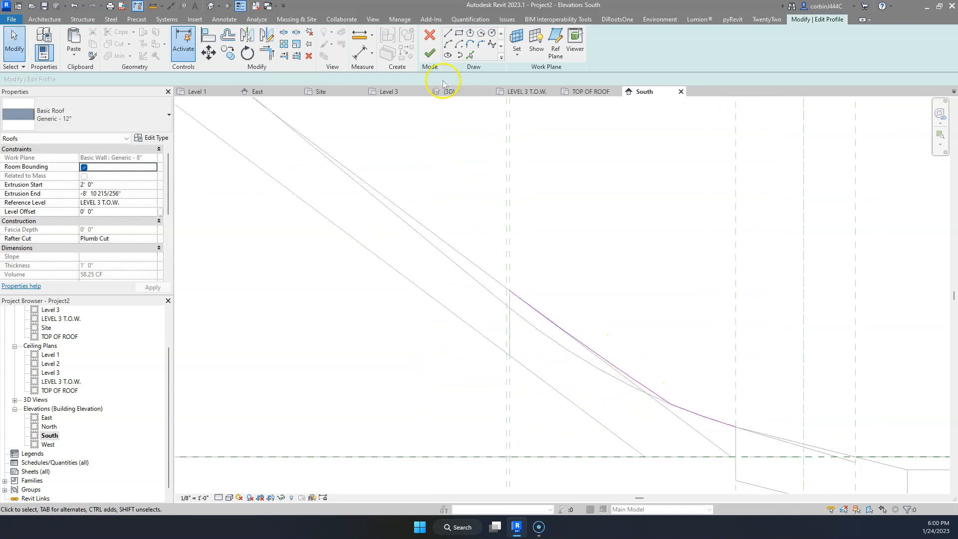
{"action": "left_click", "coordinate": [430, 53]}
- Delete the pasted traced lines over the gable's slope in the South elevation
{"action": "scroll", "coordinate": [499, 219], "scroll_direction": "down", "scroll_amount": 2}
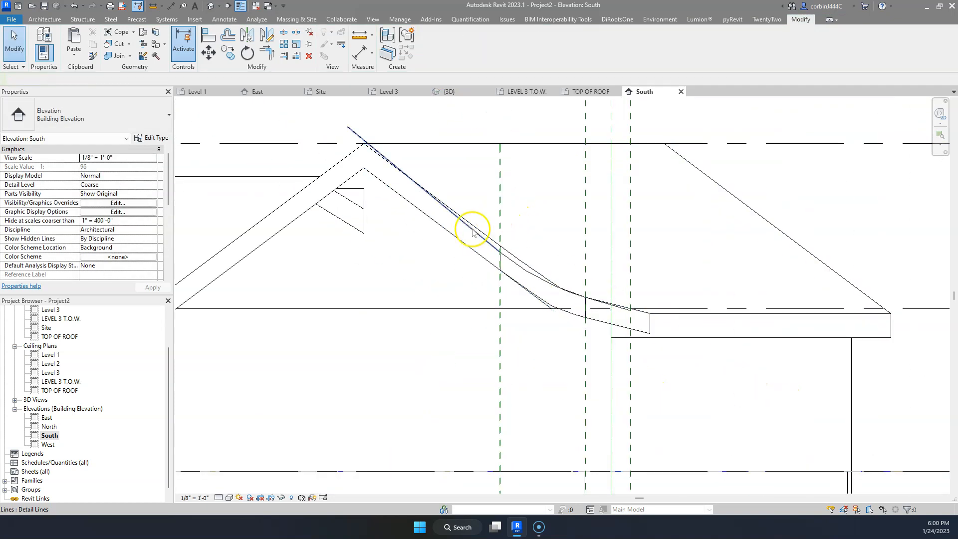
{"action": "scroll", "coordinate": [445, 252], "scroll_direction": "up", "scroll_amount": 1}
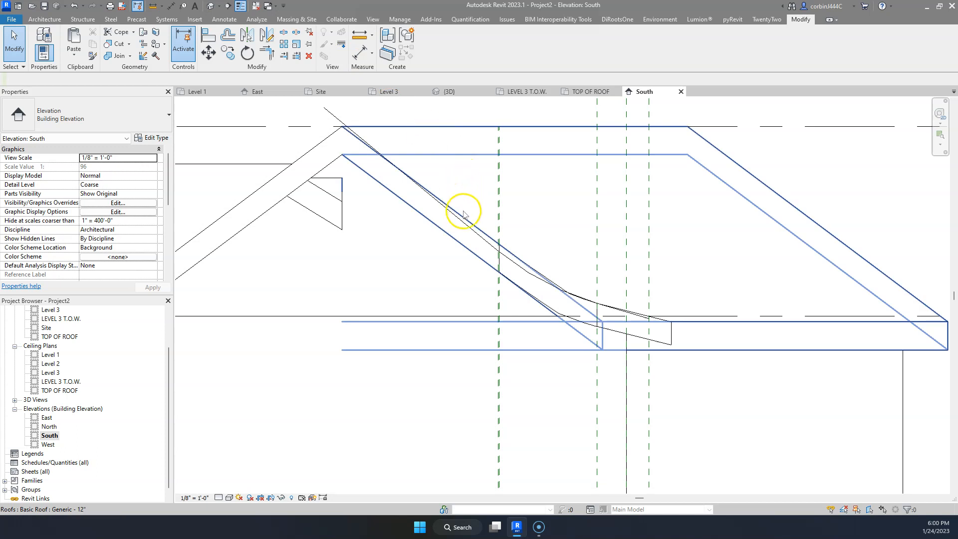
{"action": "left_click", "coordinate": [467, 227]}
{"action": "key", "text": "Delete"}
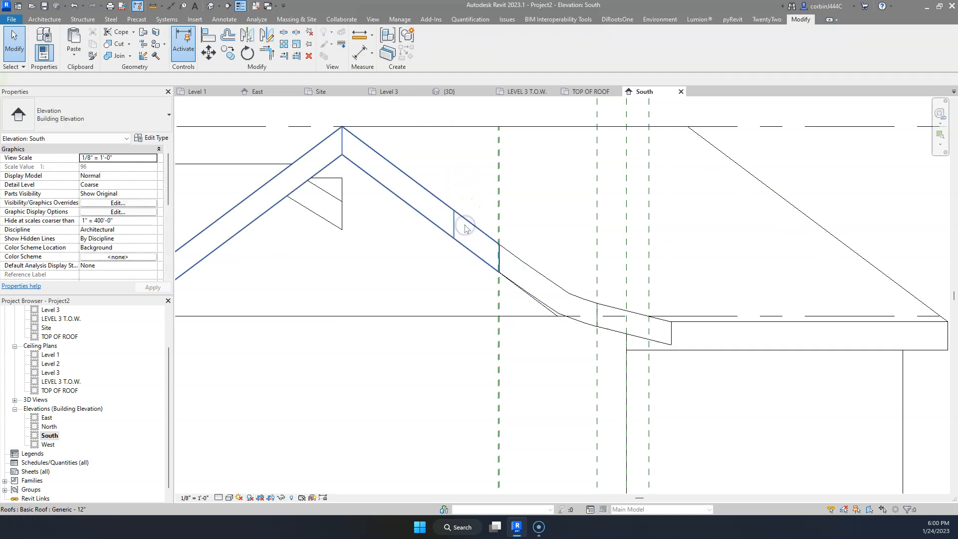
- Join the curved roof section to the eave roof and to the gable roof in the 3D view
{"action": "left_click", "coordinate": [436, 92]}
{"action": "middle_click_drag", "start_coordinate": [552, 293], "coordinate": [456, 265], "text": "shift"}
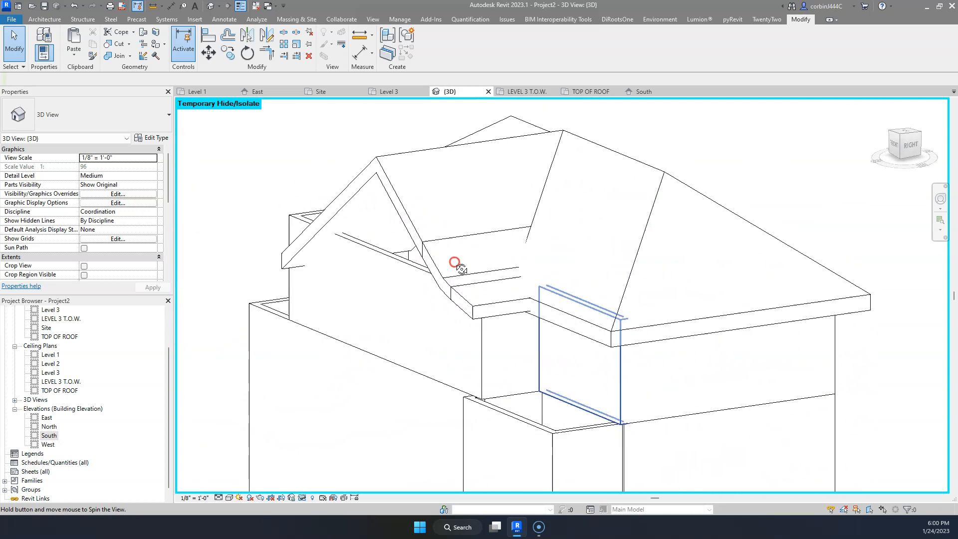
{"action": "left_click", "coordinate": [445, 265]}
{"action": "key", "text": "Delete"}
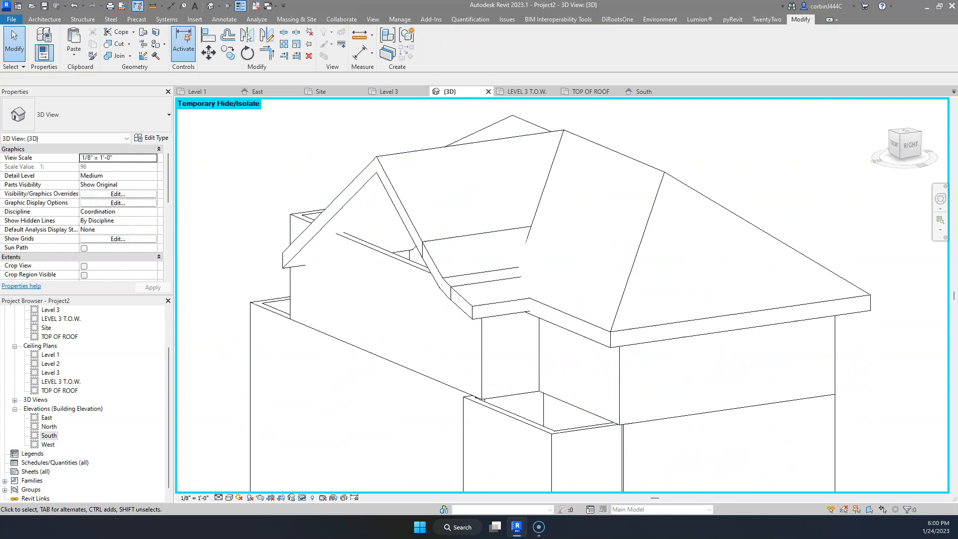
{"action": "left_click", "coordinate": [119, 55]}
{"action": "left_click", "coordinate": [463, 303]}
{"action": "left_click", "coordinate": [453, 284]}
{"action": "left_click", "coordinate": [469, 301]}
{"action": "left_click", "coordinate": [435, 262]}
{"action": "left_click", "coordinate": [430, 258]}
{"action": "left_click", "coordinate": [421, 239]}
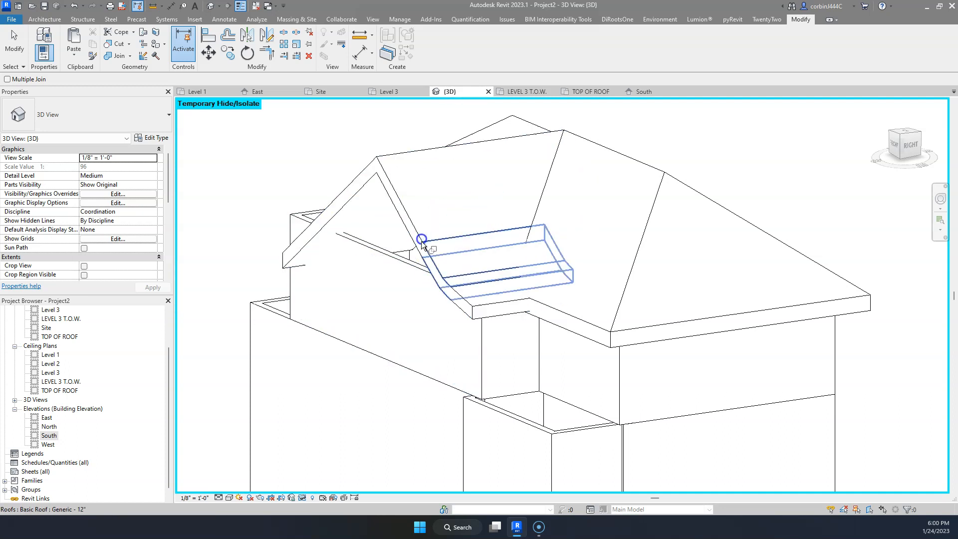
{"action": "key", "text": "Escape"}
- Hide the three seam lines across the curved roof slope with the Linework tool's <Invisible lines> style
{"action": "scroll", "coordinate": [472, 280], "scroll_direction": "up", "scroll_amount": 3}
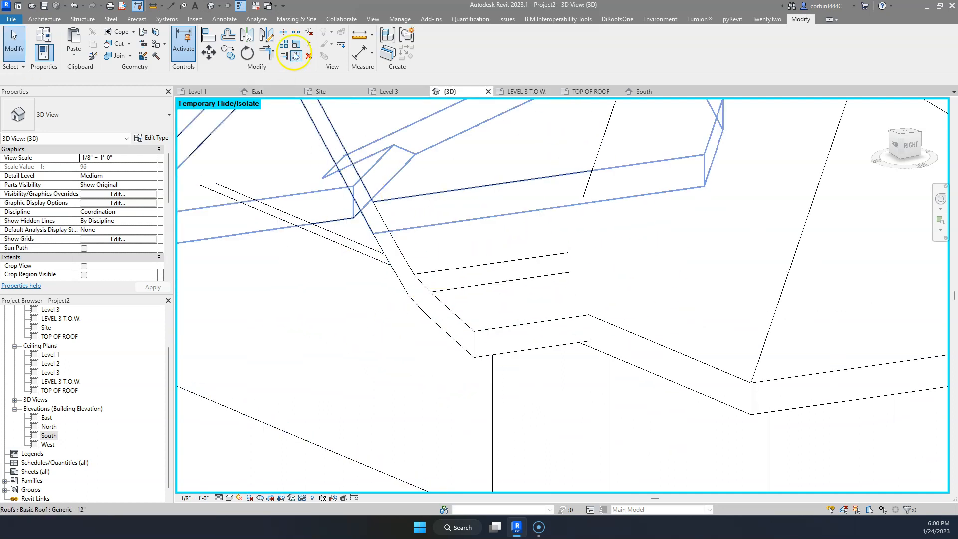
{"action": "left_click", "coordinate": [342, 45]}
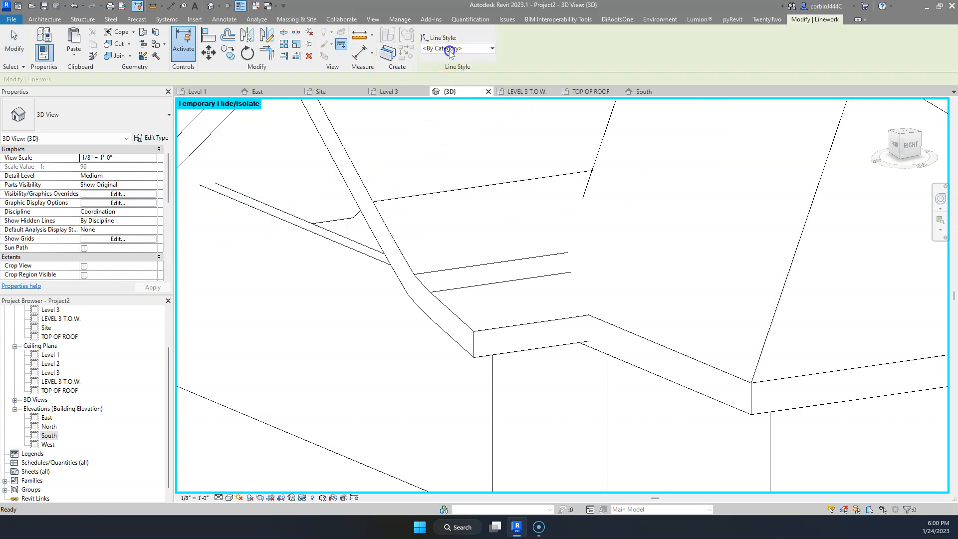
{"action": "left_click", "coordinate": [449, 49]}
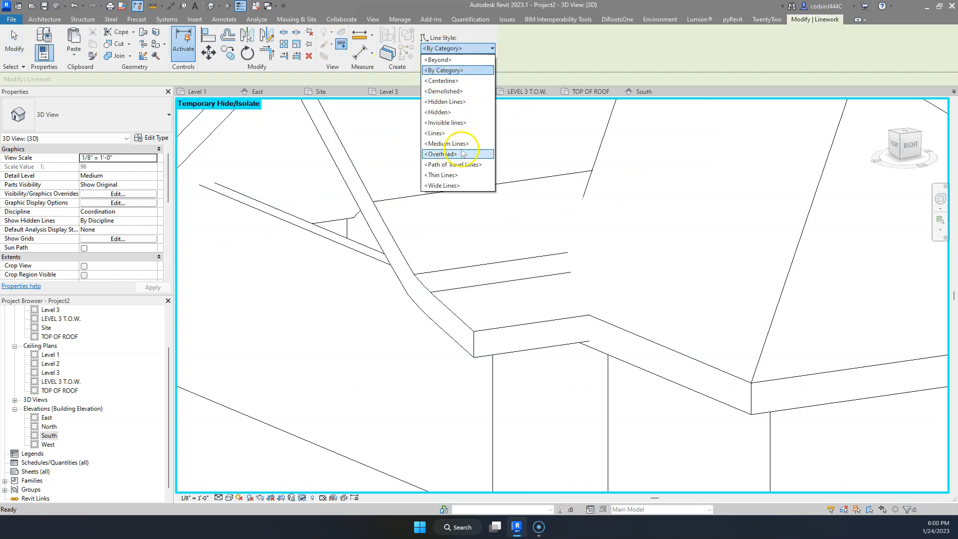
{"action": "left_click", "coordinate": [461, 122]}
{"action": "left_click", "coordinate": [498, 263]}
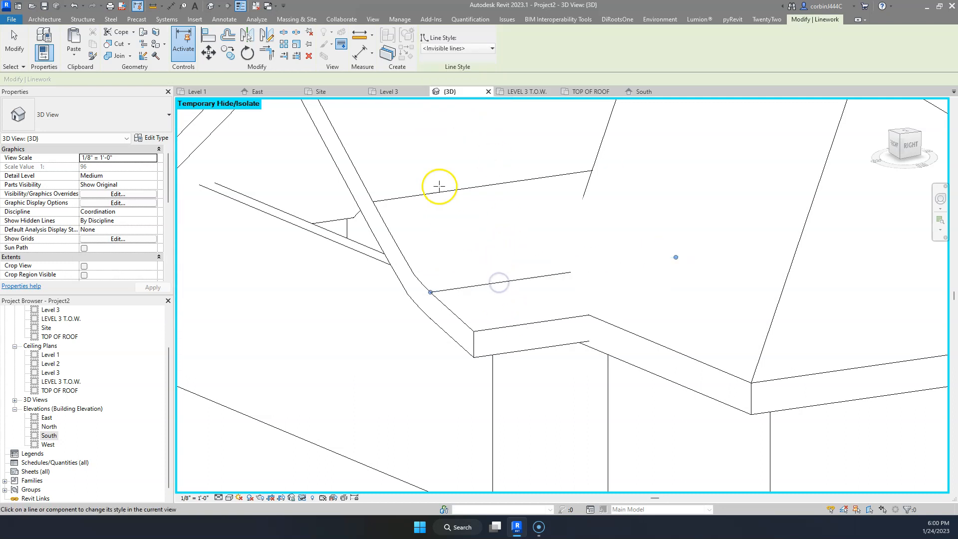
{"action": "left_click", "coordinate": [439, 193]}
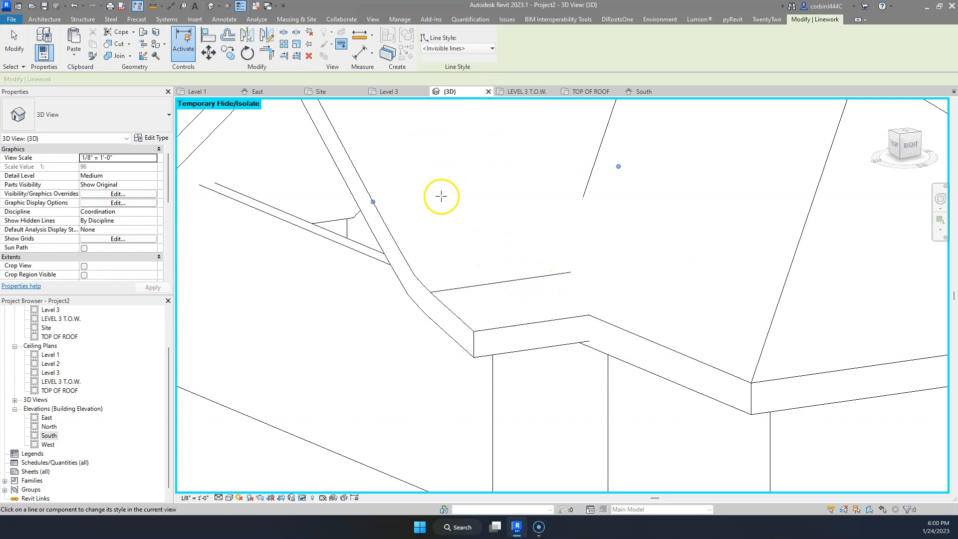
{"action": "left_click", "coordinate": [485, 285]}
{"action": "key", "text": "Escape"}
- Join the curved roof section and the eave roof to the main hip roof
{"action": "scroll", "coordinate": [530, 319], "scroll_direction": "down", "scroll_amount": 3}
{"action": "middle_click_drag", "start_coordinate": [570, 380], "coordinate": [613, 400], "text": "shift"}
{"action": "left_click", "coordinate": [120, 56]}
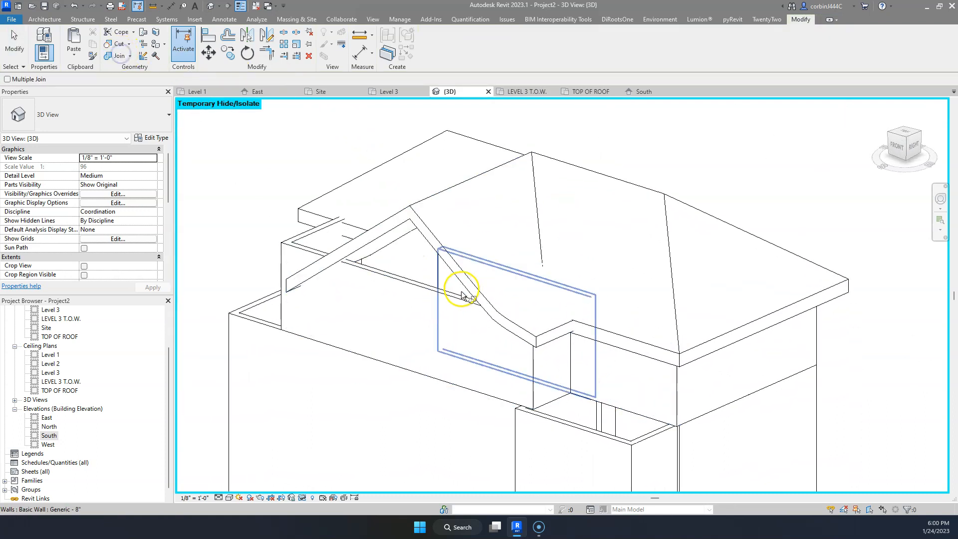
{"action": "left_click", "coordinate": [479, 283]}
{"action": "left_click", "coordinate": [635, 216]}
{"action": "left_click", "coordinate": [537, 326]}
{"action": "left_click", "coordinate": [646, 243]}
{"action": "key", "text": "Escape"}
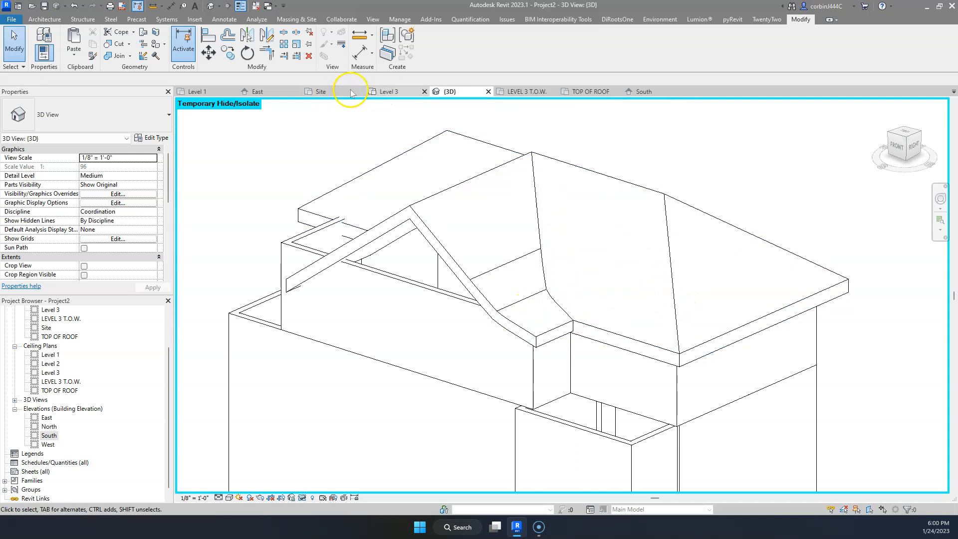
- Examine how the hip roof meets the curved and eave roofs in the TOP OF ROOF plan
{"action": "left_click", "coordinate": [579, 92]}
{"action": "scroll", "coordinate": [471, 320], "scroll_direction": "down", "scroll_amount": 5}
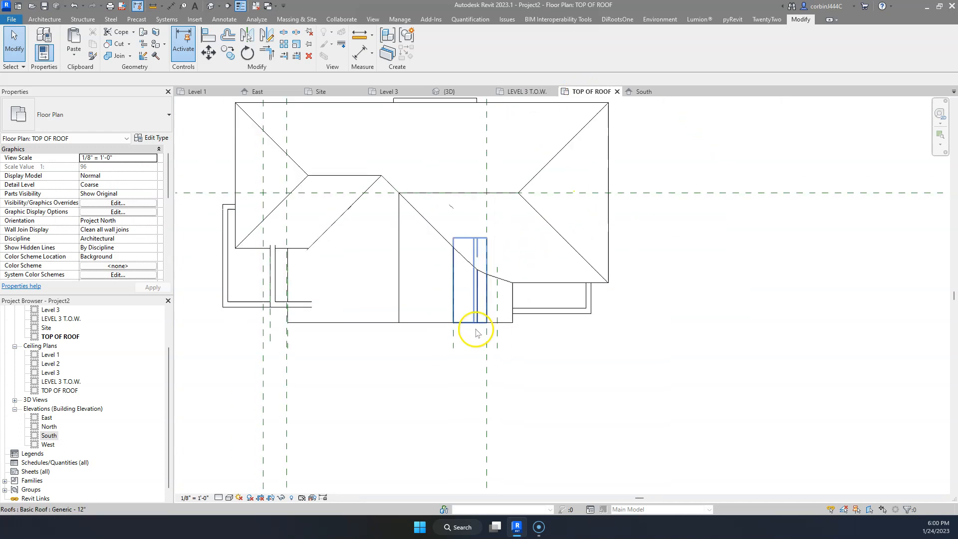
{"action": "scroll", "coordinate": [567, 326], "scroll_direction": "up", "scroll_amount": 4}
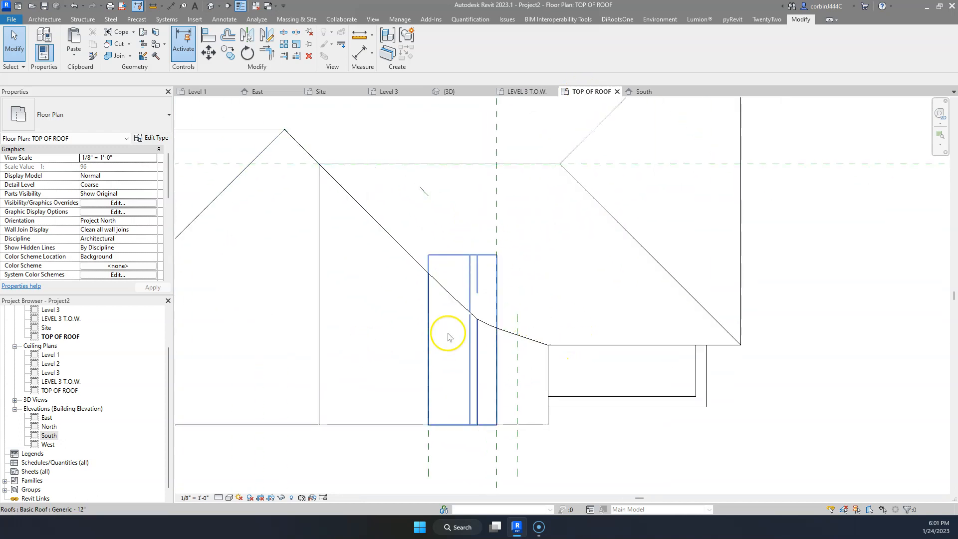
{"action": "left_click", "coordinate": [554, 338]}
{"action": "scroll", "coordinate": [396, 342], "scroll_direction": "up", "scroll_amount": 2}
{"action": "scroll", "coordinate": [603, 395], "scroll_direction": "down", "scroll_amount": 3}
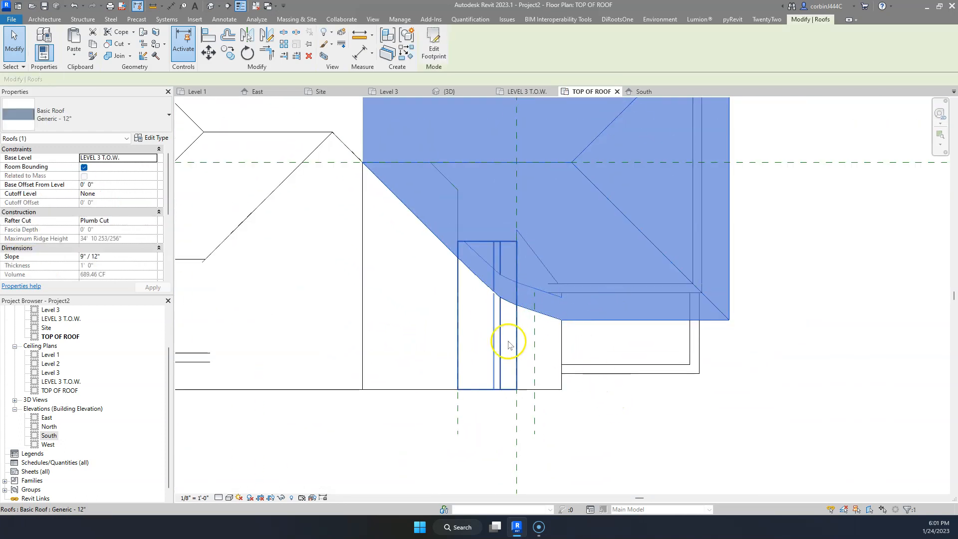
{"action": "left_click", "coordinate": [597, 381]}
{"action": "middle_click_drag", "start_coordinate": [591, 355], "coordinate": [569, 321]}
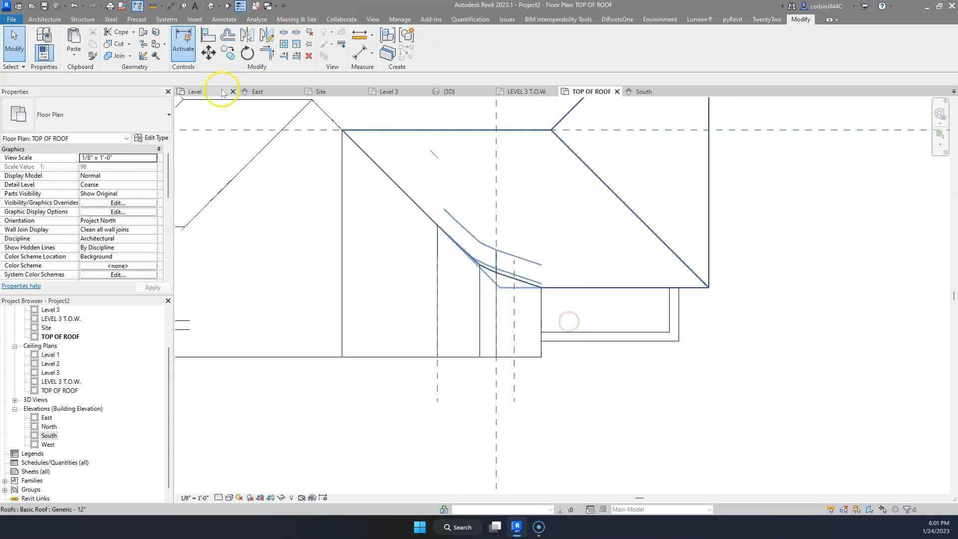
- Examine the joined roofs in the 3D view from the front and the sides
{"action": "left_click", "coordinate": [464, 91]}
{"action": "middle_click_drag", "start_coordinate": [621, 256], "coordinate": [508, 373], "text": "shift"}
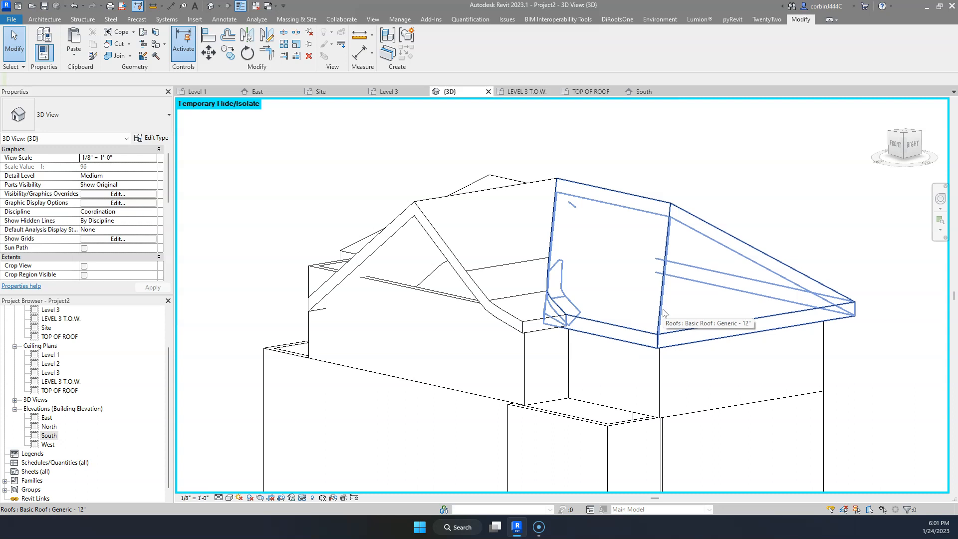
{"action": "middle_click_drag", "start_coordinate": [454, 297], "coordinate": [657, 325]}
{"action": "scroll", "coordinate": [339, 281], "scroll_direction": "down", "scroll_amount": 3}
{"action": "middle_click_drag", "start_coordinate": [441, 330], "coordinate": [640, 355]}
{"action": "scroll", "coordinate": [545, 343], "scroll_direction": "down", "scroll_amount": 1}
{"action": "middle_click_drag", "start_coordinate": [545, 345], "coordinate": [922, 432], "text": "shift"}
{"action": "scroll", "coordinate": [558, 235], "scroll_direction": "down", "scroll_amount": 3}
{"action": "scroll", "coordinate": [558, 239], "scroll_direction": "up", "scroll_amount": 4}
{"action": "middle_click_drag", "start_coordinate": [678, 289], "coordinate": [577, 309], "text": "shift"}
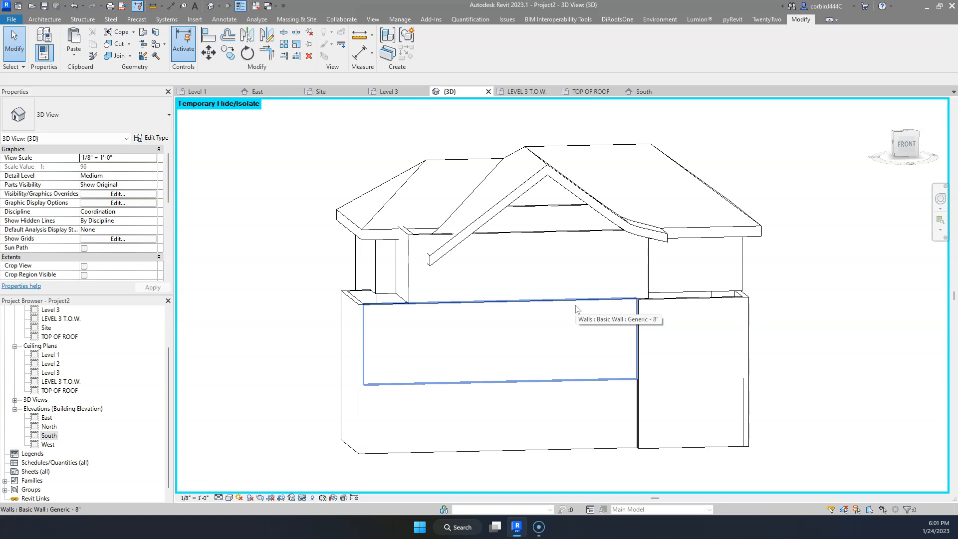
{"action": "left_click", "coordinate": [387, 212]}
{"action": "middle_click_drag", "start_coordinate": [839, 280], "coordinate": [674, 318]}
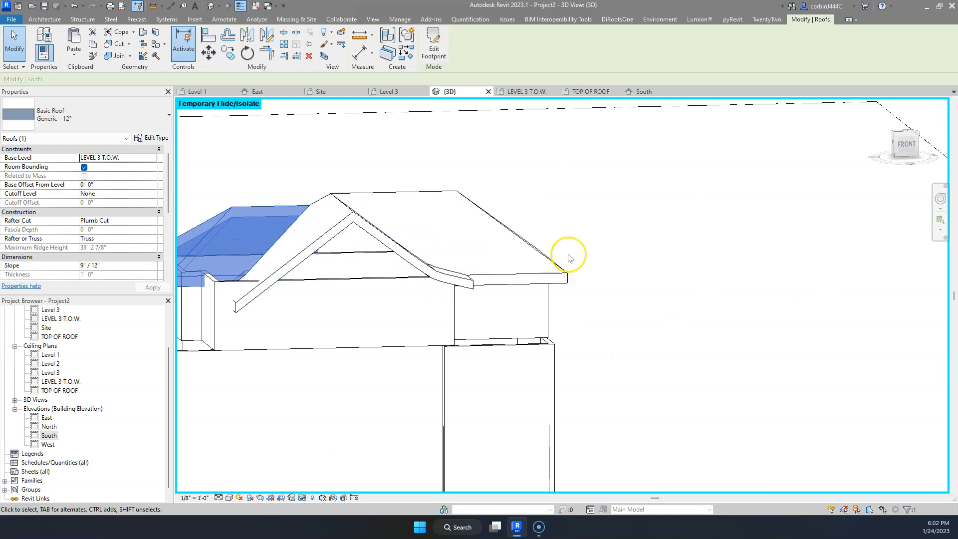
- Paste the traced roof lines into the South elevation again and move them just above the gable's curved slope
{"action": "left_click", "coordinate": [644, 92]}
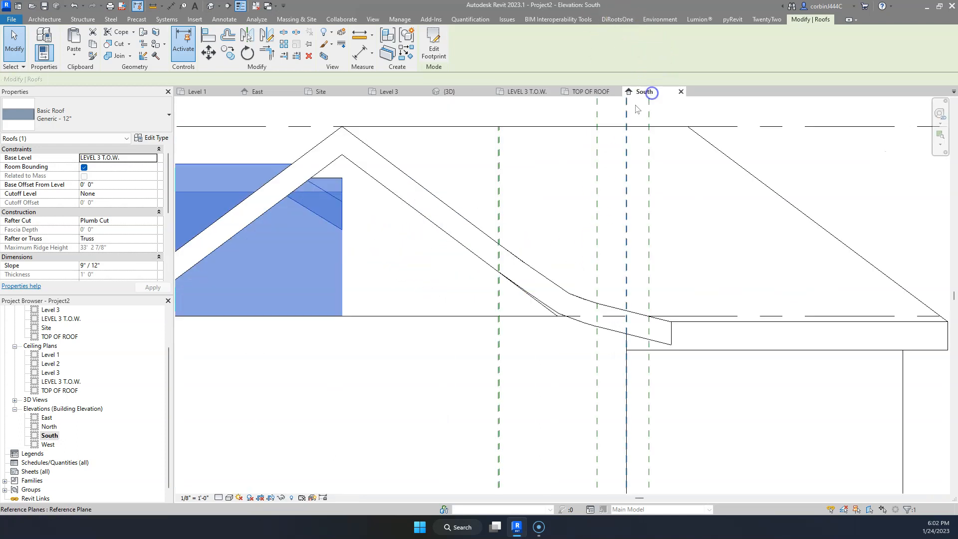
{"action": "scroll", "coordinate": [464, 237], "scroll_direction": "up", "scroll_amount": 3}
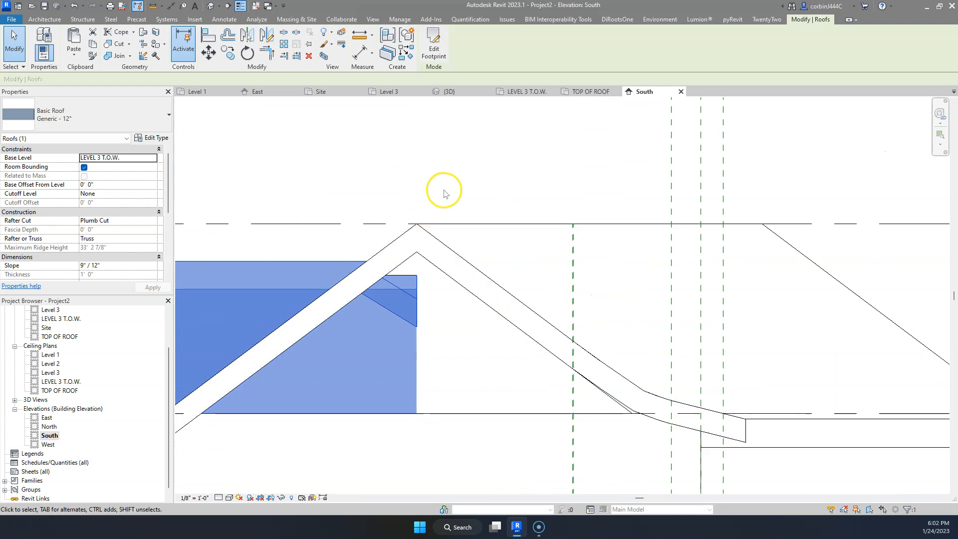
{"action": "left_click", "coordinate": [458, 180]}
{"action": "key", "text": "ctrl+v"}
{"action": "left_click", "coordinate": [470, 199]}
{"action": "left_click_drag", "start_coordinate": [669, 152], "coordinate": [624, 370]}
{"action": "left_click", "coordinate": [560, 315]}
- Draw a short horizontal reference plane from the traced line, about 1' 2 1/2" below the ridge, and select it
{"action": "scroll", "coordinate": [578, 242], "scroll_direction": "up", "scroll_amount": 2}
{"action": "key", "text": "r"}
{"action": "key", "text": "p"}
{"action": "left_click", "coordinate": [448, 263]}
{"action": "left_click", "coordinate": [508, 262]}
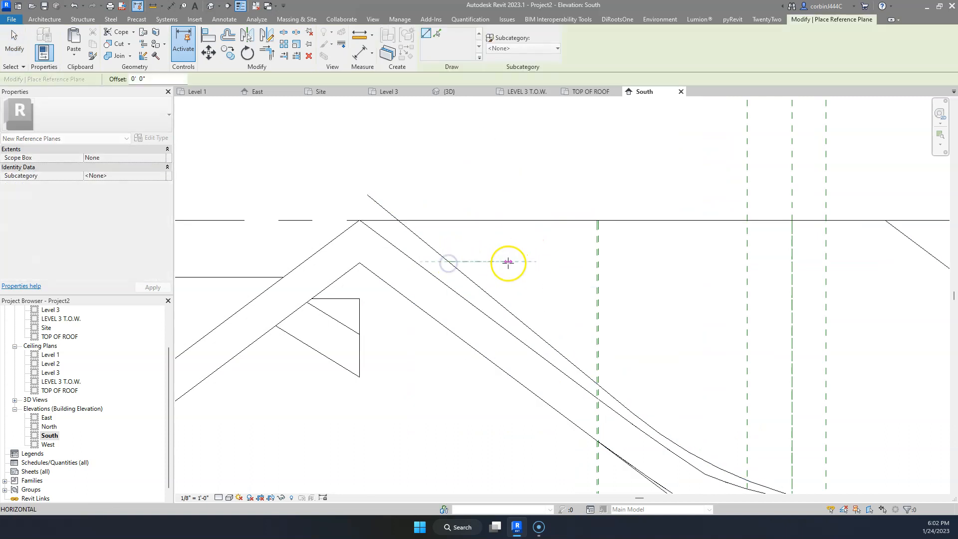
{"action": "scroll", "coordinate": [508, 265], "scroll_direction": "up", "scroll_amount": 2}
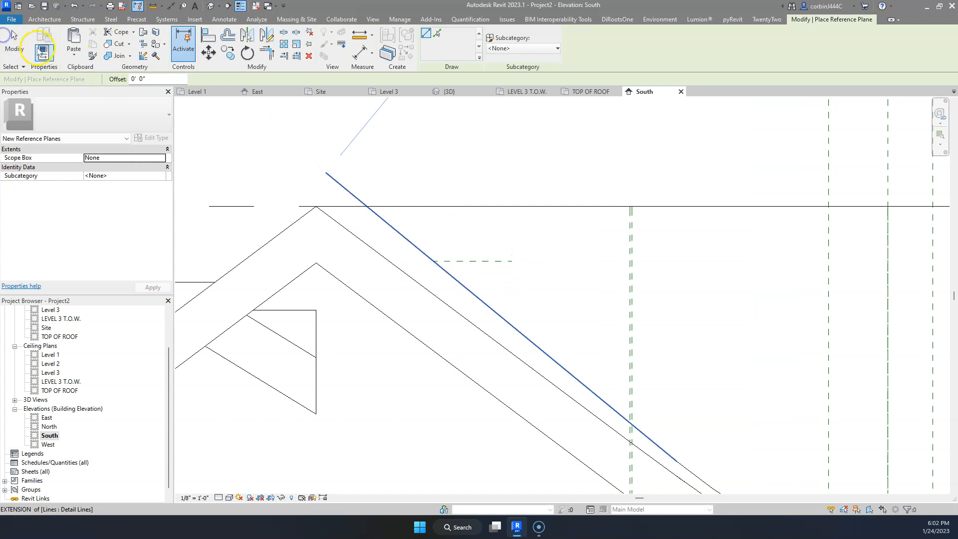
{"action": "left_click", "coordinate": [14, 40]}
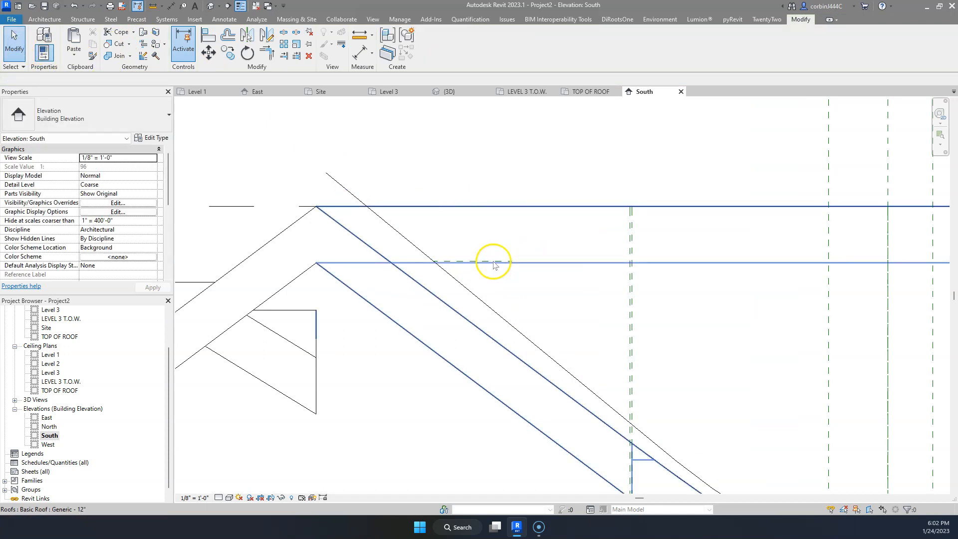
{"action": "left_click", "coordinate": [472, 261]}
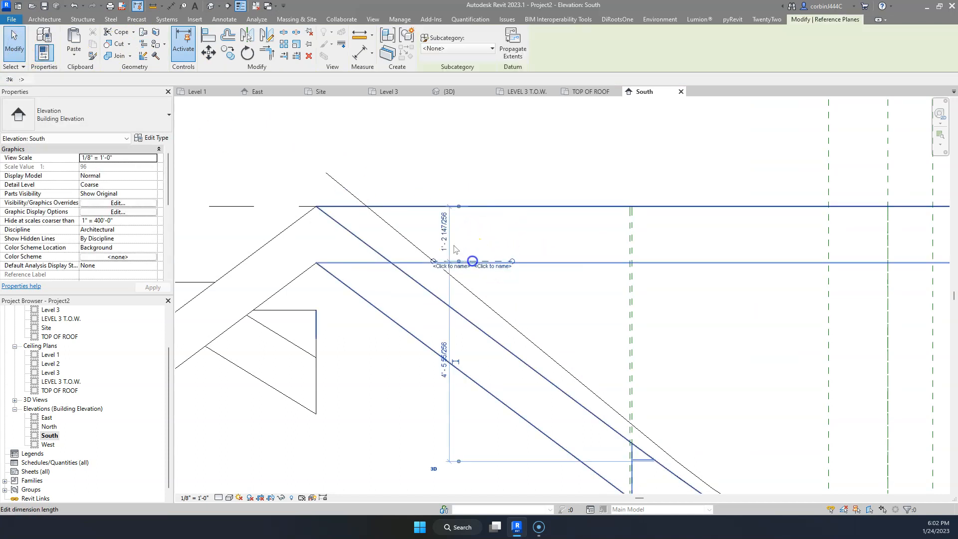
- Copy the short horizontal reference plane about 10" straight down so it crosses the traced roof line
{"action": "left_click", "coordinate": [227, 53]}
{"action": "scroll", "coordinate": [488, 260], "scroll_direction": "up", "scroll_amount": 2}
{"action": "left_click", "coordinate": [494, 264]}
{"action": "left_click", "coordinate": [492, 341]}
{"action": "key", "text": "Escape"}
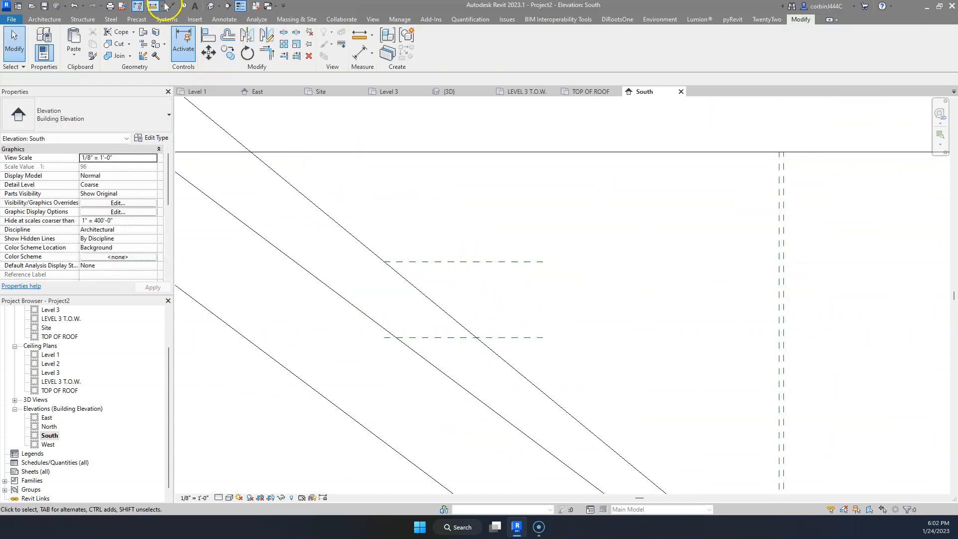
- Draw a short vertical reference plane downward from where the upper horizontal plane meets the traced roof line
{"action": "key", "text": "r"}
{"action": "key", "text": "p"}
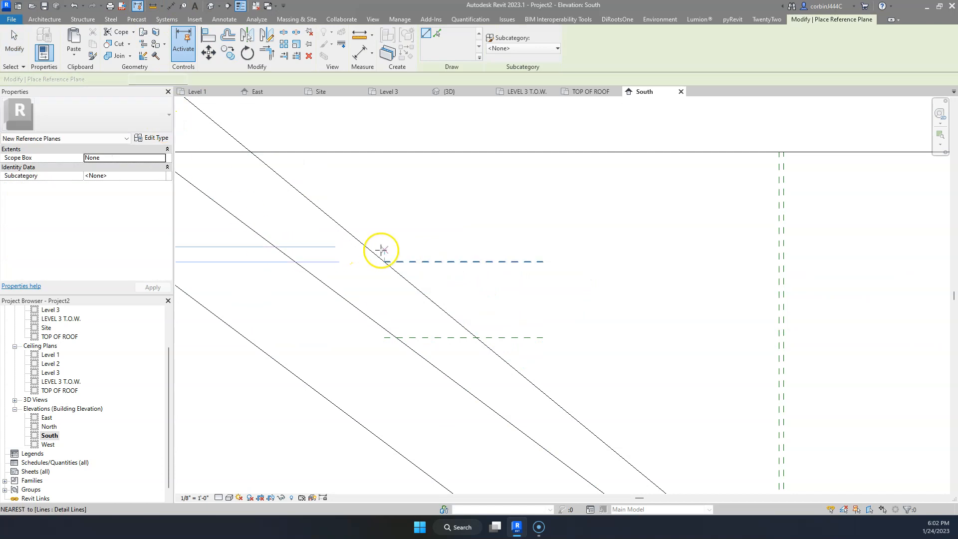
{"action": "left_click", "coordinate": [384, 262]}
{"action": "left_click", "coordinate": [386, 314]}
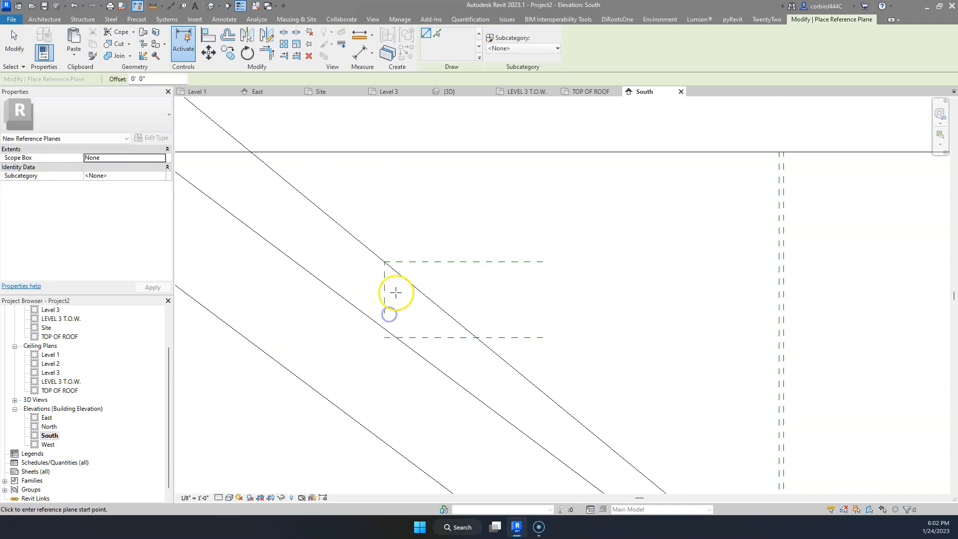
{"action": "key", "text": "Escape"}
- Copy the short vertical reference plane horizontally toward the point where the traced line crosses the lower horizontal plane
{"action": "left_click", "coordinate": [384, 291]}
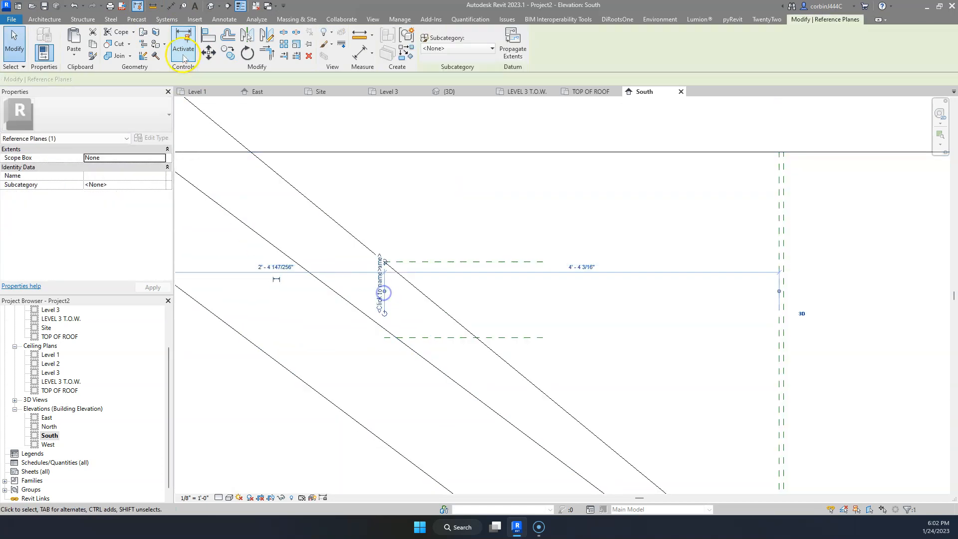
{"action": "left_click", "coordinate": [230, 53]}
{"action": "left_click", "coordinate": [471, 160]}
{"action": "left_click", "coordinate": [491, 165]}
{"action": "key", "text": "Escape"}
- Extend the copied vertical reference plane down past the lower horizontal reference plane
{"action": "scroll", "coordinate": [443, 316], "scroll_direction": "up", "scroll_amount": 3}
{"action": "left_click", "coordinate": [510, 299]}
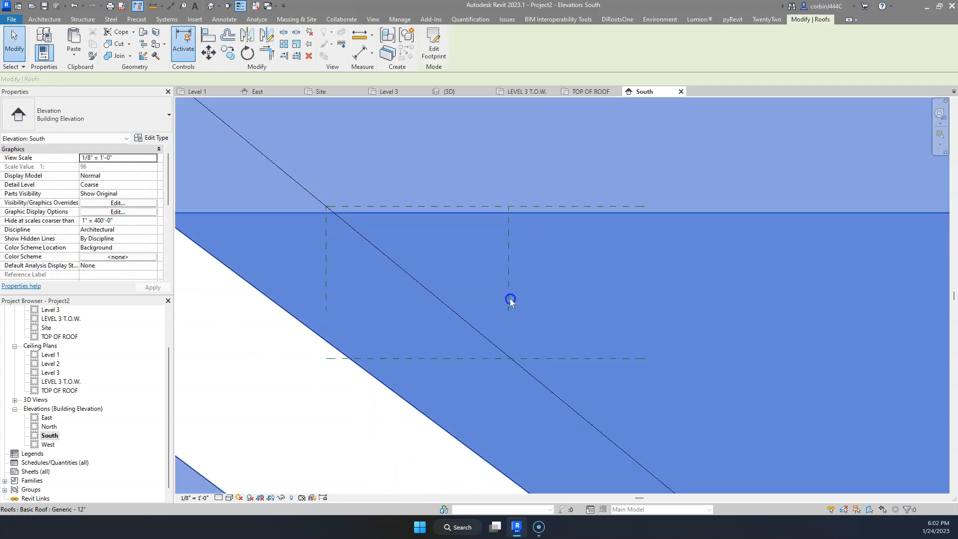
{"action": "left_click", "coordinate": [509, 300]}
{"action": "left_click_drag", "start_coordinate": [510, 304], "coordinate": [524, 427]}
- Move the lower horizontal reference plane up to the intersection of the copied vertical plane and the traced roof line
{"action": "left_click", "coordinate": [465, 357]}
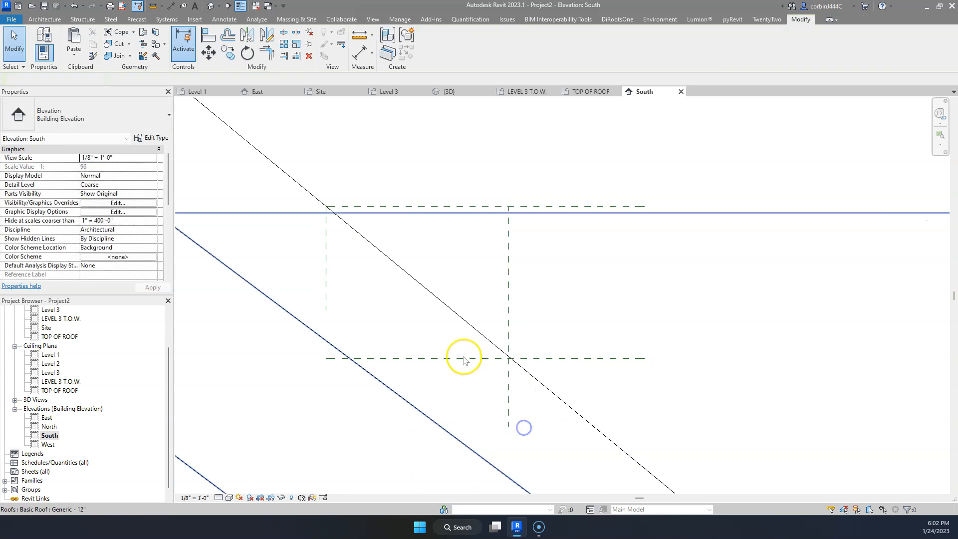
{"action": "left_click", "coordinate": [461, 364]}
{"action": "key", "text": "Escape"}
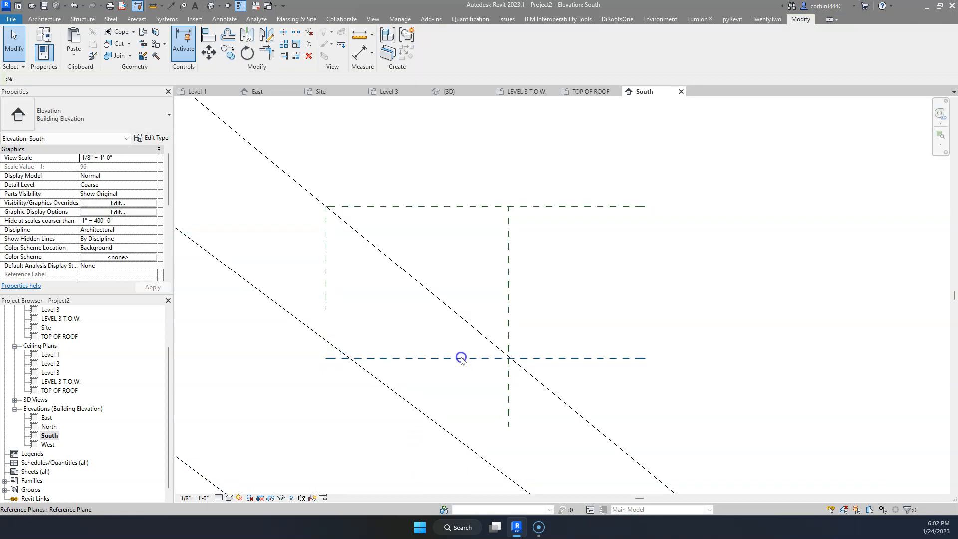
{"action": "left_click", "coordinate": [461, 358]}
{"action": "left_click", "coordinate": [209, 52]}
{"action": "scroll", "coordinate": [478, 313], "scroll_direction": "up", "scroll_amount": 3}
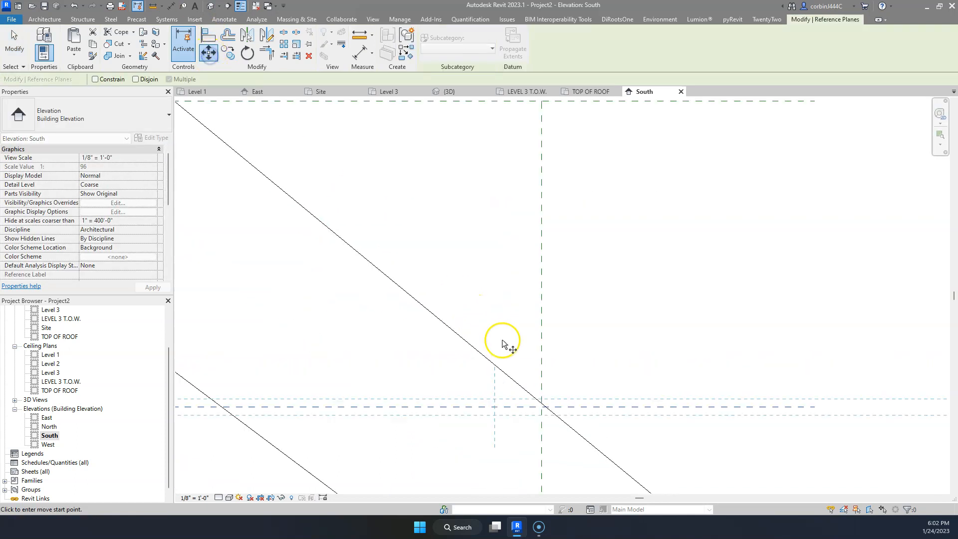
{"action": "left_click", "coordinate": [543, 408]}
{"action": "left_click", "coordinate": [542, 404]}
{"action": "key", "text": "Escape"}
{"action": "scroll", "coordinate": [570, 436], "scroll_direction": "down", "scroll_amount": 3}
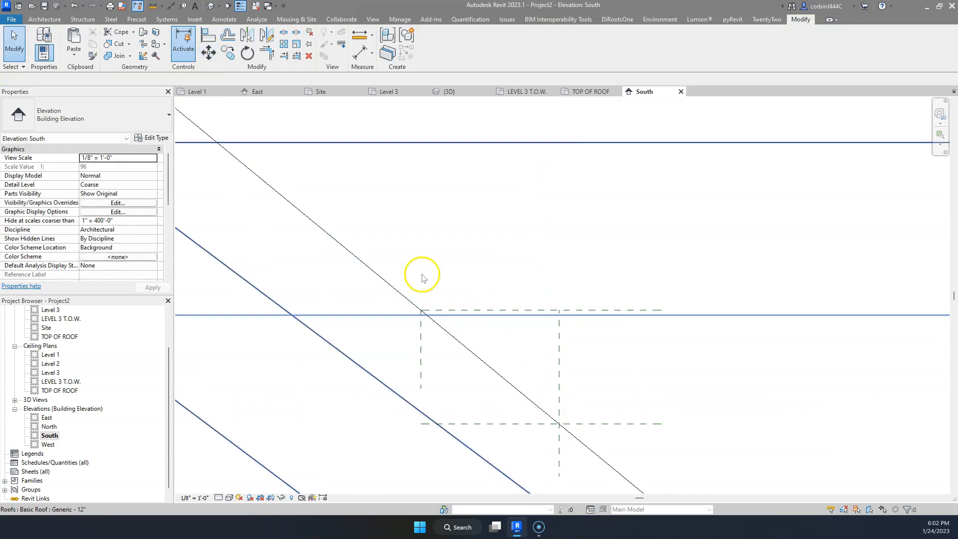
- Measure the vertical distance between the two horizontal reference planes with an aligned dimension, without placing it
{"action": "left_click", "coordinate": [172, 6]}
{"action": "left_click", "coordinate": [612, 424]}
{"action": "left_click", "coordinate": [598, 310]}
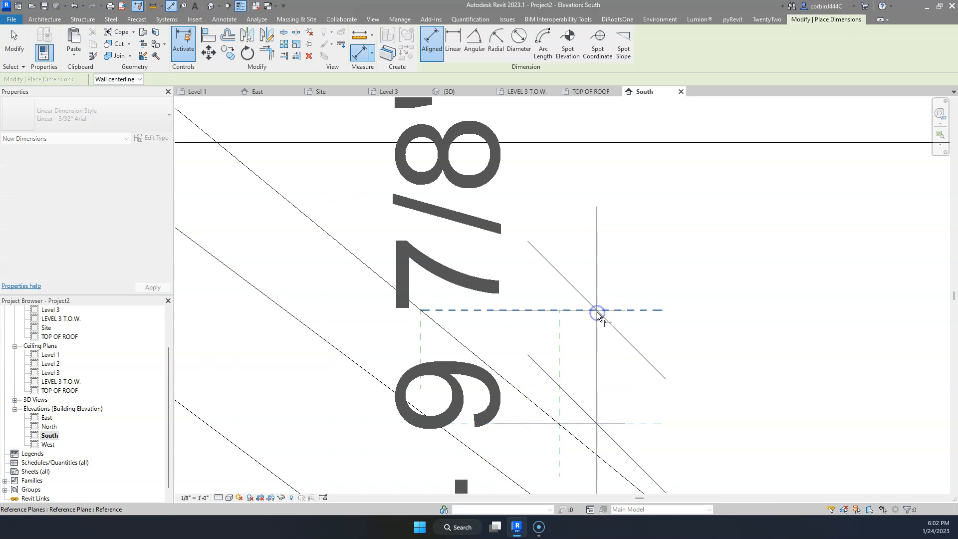
{"action": "scroll", "coordinate": [624, 259], "scroll_direction": "down", "scroll_amount": 3}
{"action": "key", "text": "Escape"}
{"action": "scroll", "coordinate": [578, 261], "scroll_direction": "down", "scroll_amount": 3}
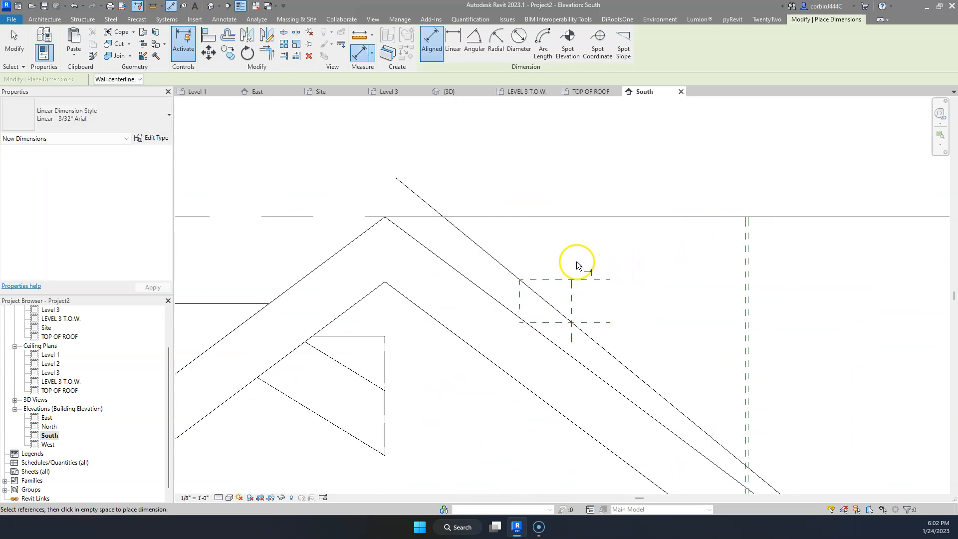
{"action": "key", "text": "Escape"}
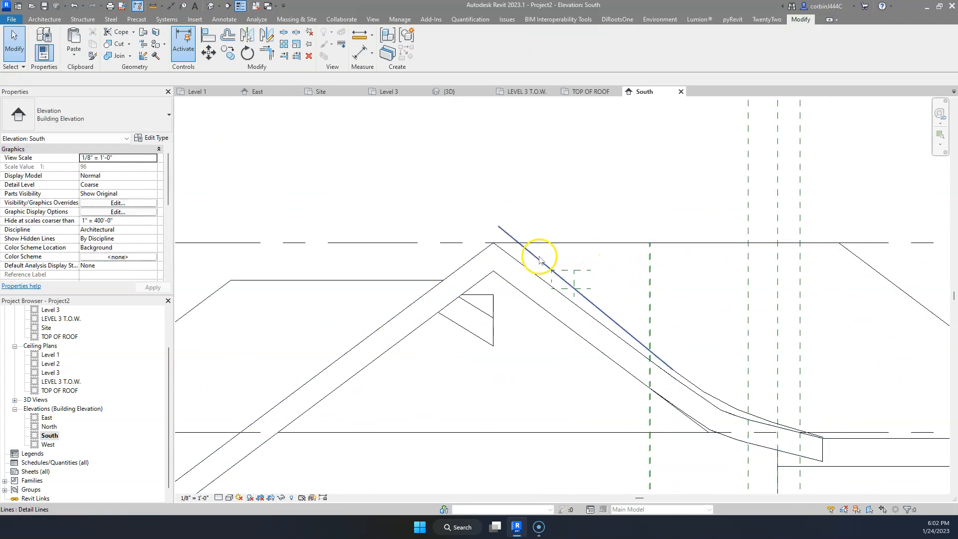
- Delete the traced roof lines and the short reference planes around the gable slope from the South elevation
{"action": "left_click", "coordinate": [556, 277]}
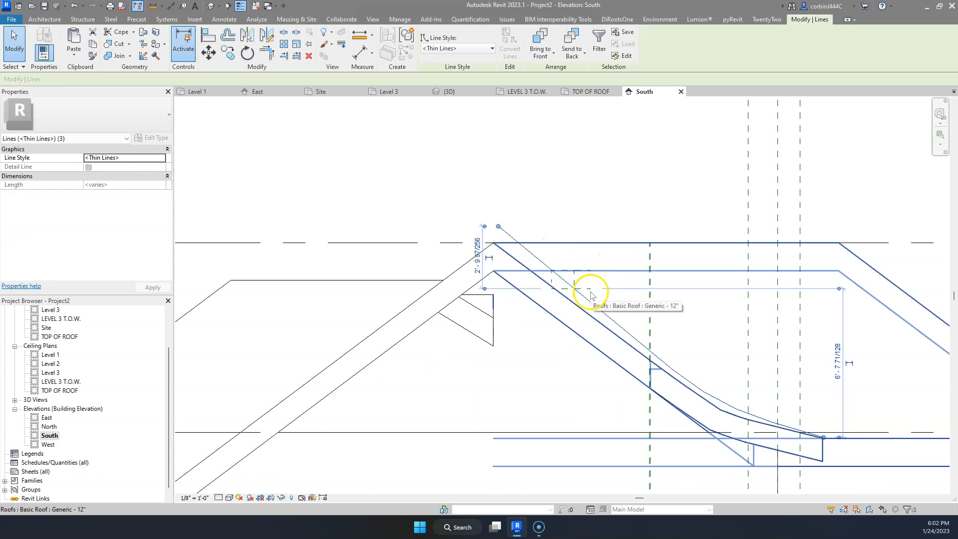
{"action": "key", "text": "Escape"}
{"action": "scroll", "coordinate": [592, 296], "scroll_direction": "up", "scroll_amount": 4}
{"action": "left_click_drag", "start_coordinate": [449, 150], "coordinate": [687, 441]}
{"action": "key", "text": "Escape"}
{"action": "scroll", "coordinate": [499, 181], "scroll_direction": "down", "scroll_amount": 6}
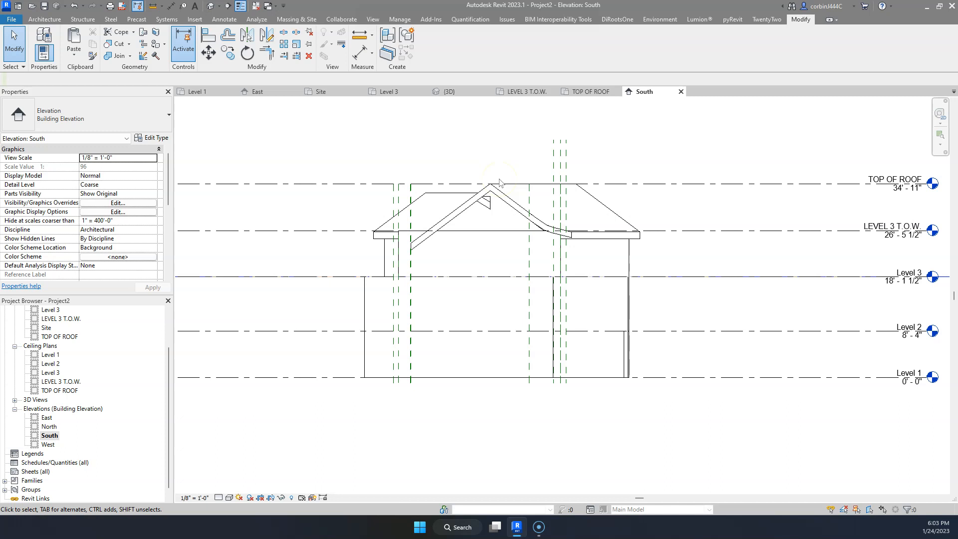
- Open the Site plan and examine the drawn hip roof's lower slope and eave beside the gable
{"action": "left_click", "coordinate": [321, 92]}
{"action": "scroll", "coordinate": [391, 274], "scroll_direction": "down", "scroll_amount": 4}
{"action": "scroll", "coordinate": [644, 247], "scroll_direction": "down", "scroll_amount": 2}
{"action": "scroll", "coordinate": [252, 304], "scroll_direction": "up", "scroll_amount": 6}
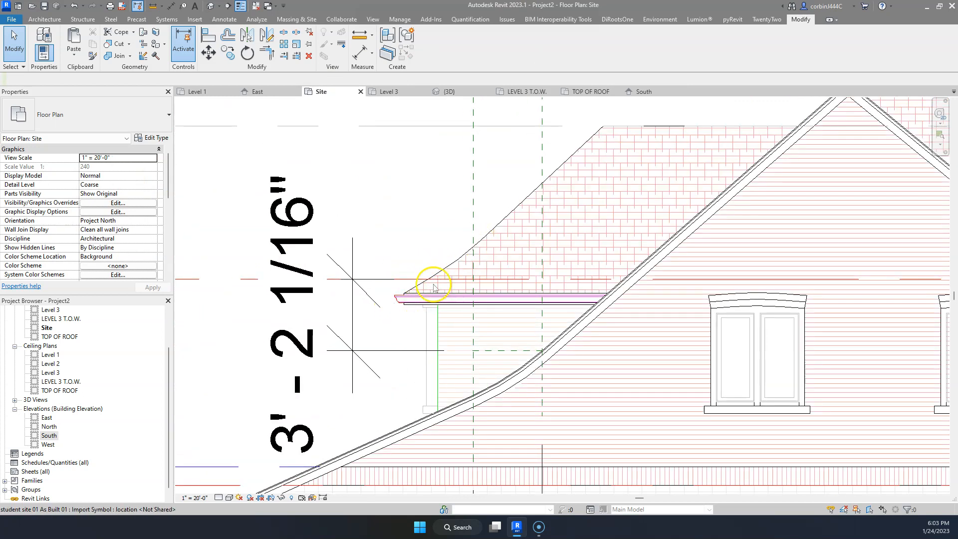
{"action": "scroll", "coordinate": [454, 255], "scroll_direction": "down", "scroll_amount": 3}
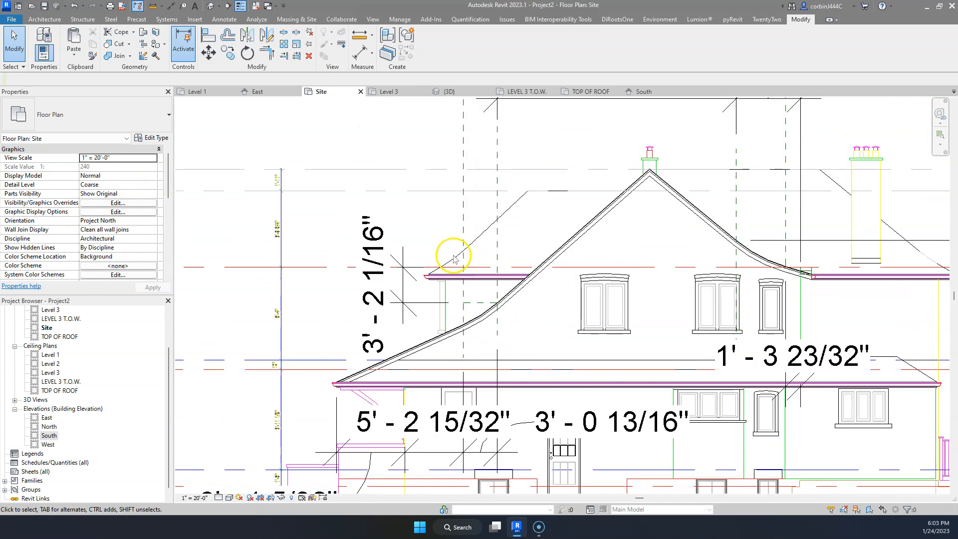